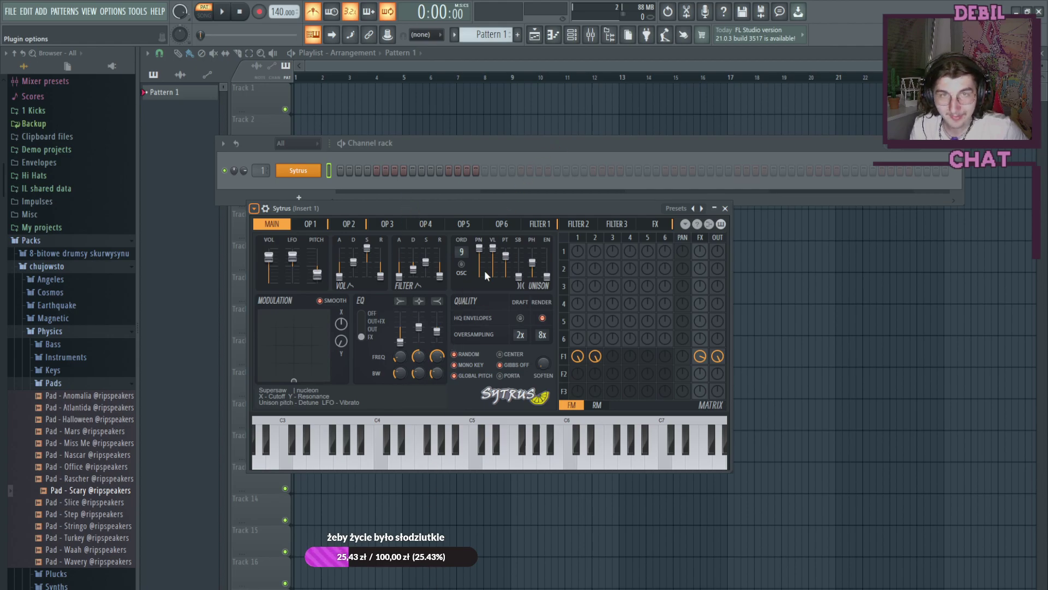
Step: Switch Sytrus from the Electrocution preset to Eurogate, open its piano roll and audition several notes around D#6
{"action": "left_click", "coordinate": [457, 48]}
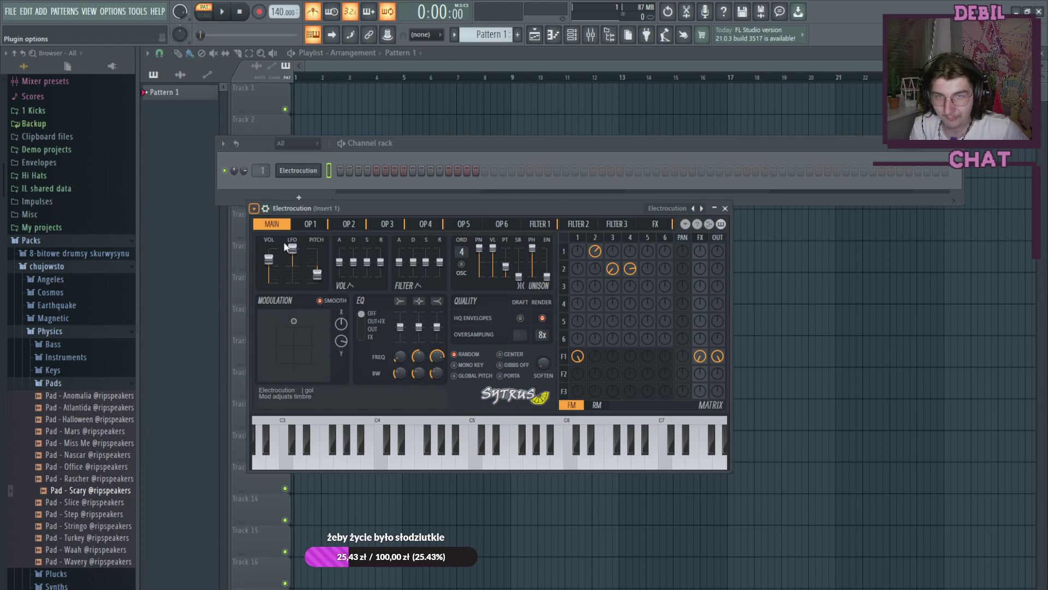
{"action": "left_click", "coordinate": [456, 59]}
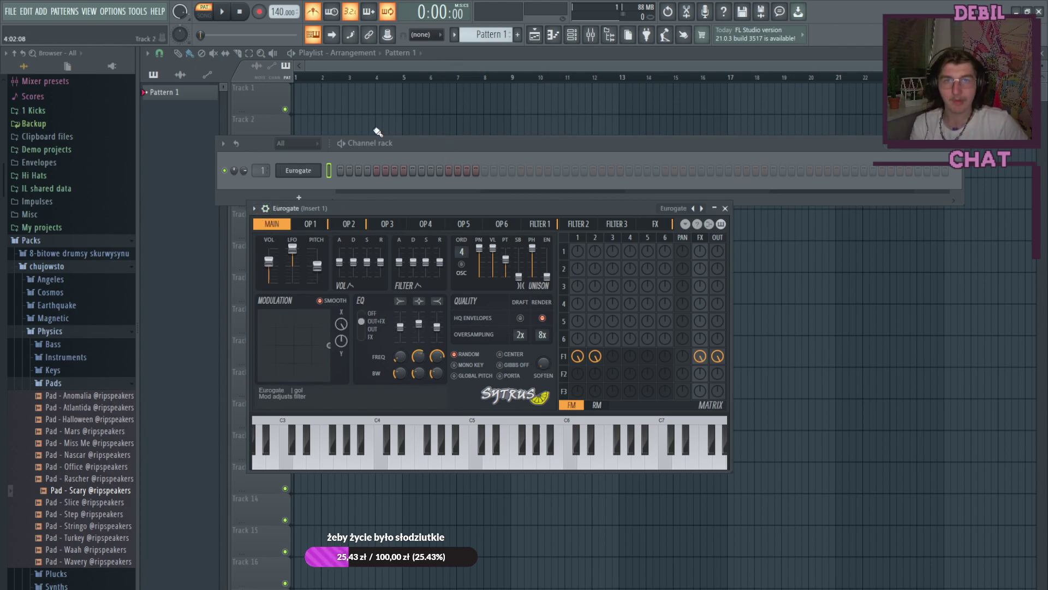
{"action": "right_click", "coordinate": [297, 171]}
{"action": "left_click", "coordinate": [323, 172]}
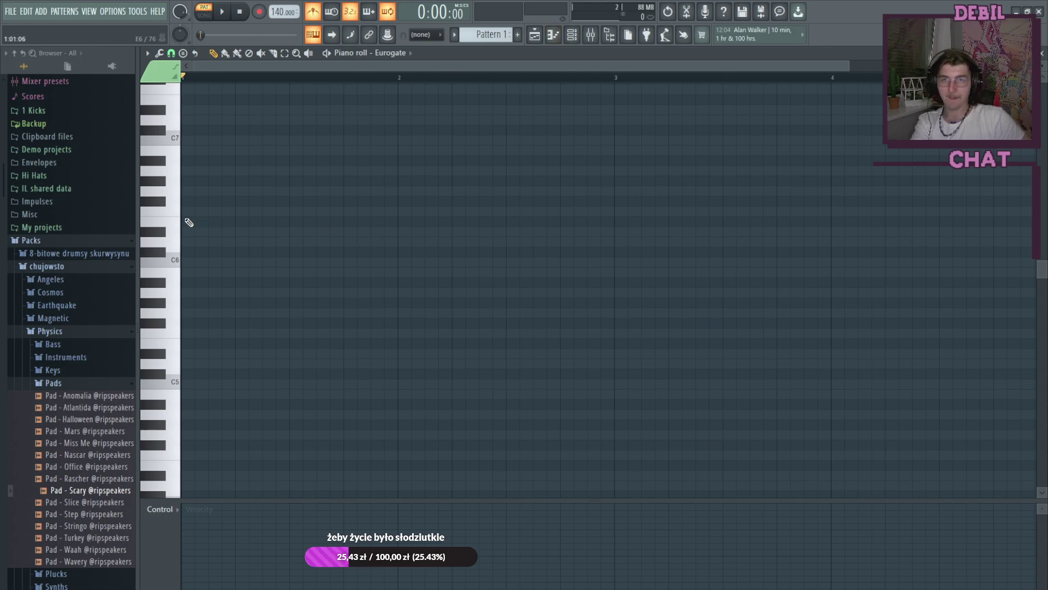
{"action": "left_click", "coordinate": [161, 232]}
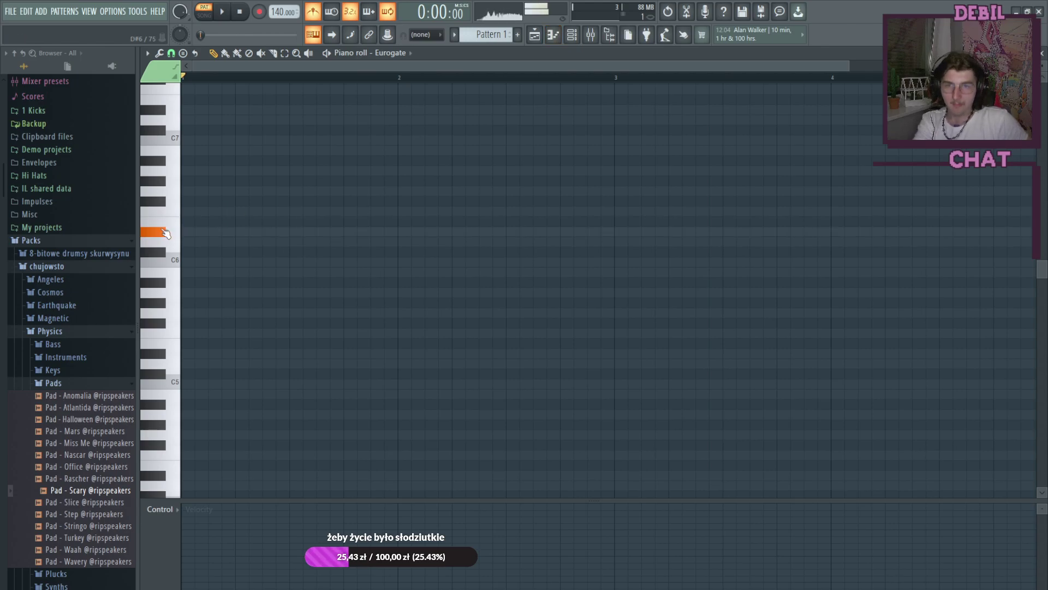
{"action": "left_click", "coordinate": [172, 240]}
{"action": "left_click", "coordinate": [176, 261]}
{"action": "left_click", "coordinate": [174, 273]}
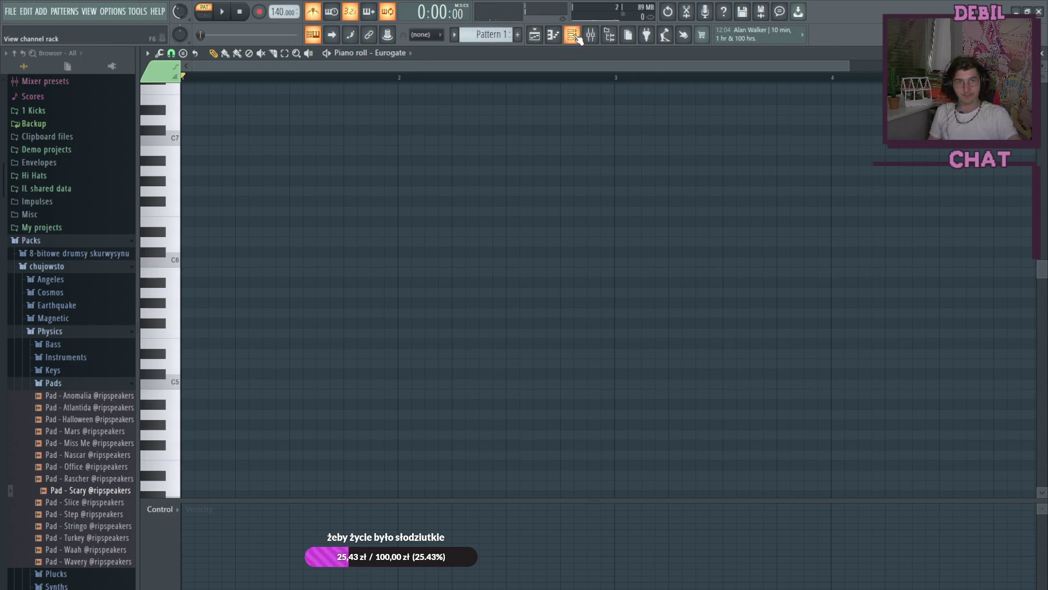
Step: Bring back the Sytrus instrument from the channel rack and load the Electric preset in it
{"action": "key", "text": "F6"}
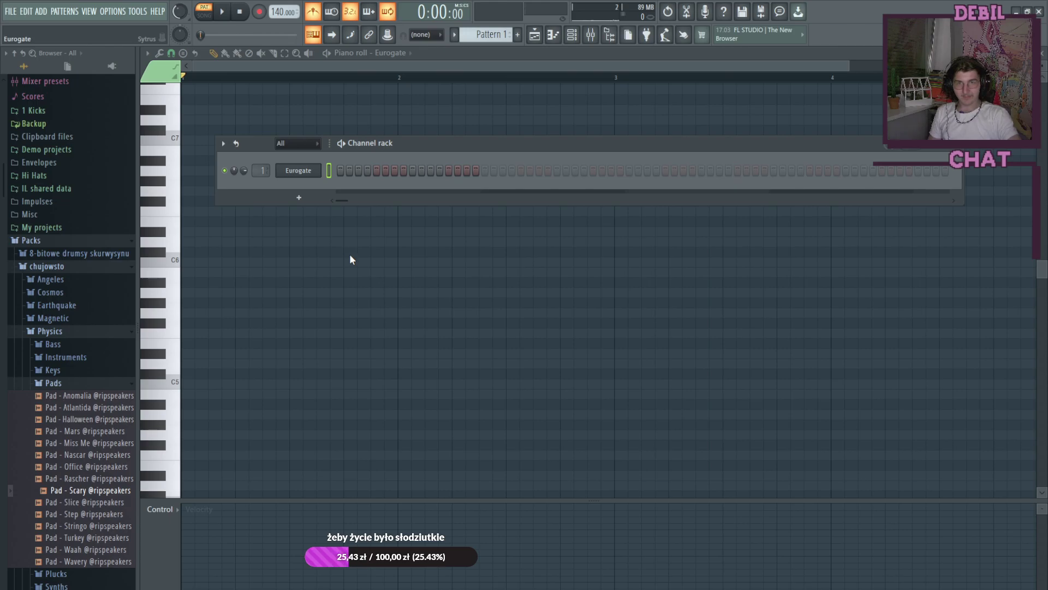
{"action": "left_click", "coordinate": [470, 566]}
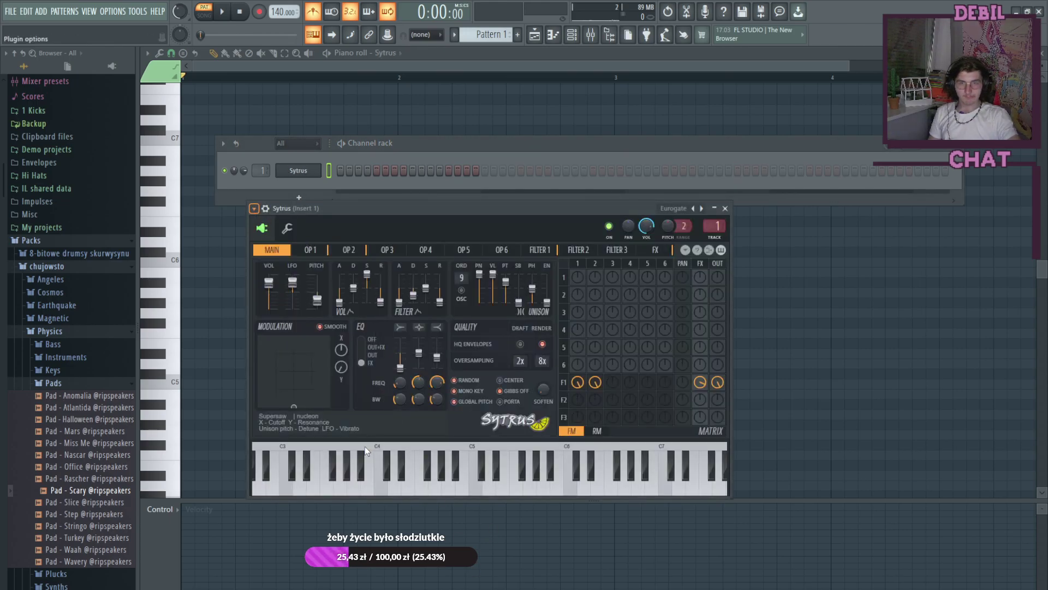
{"action": "left_click", "coordinate": [379, 238]}
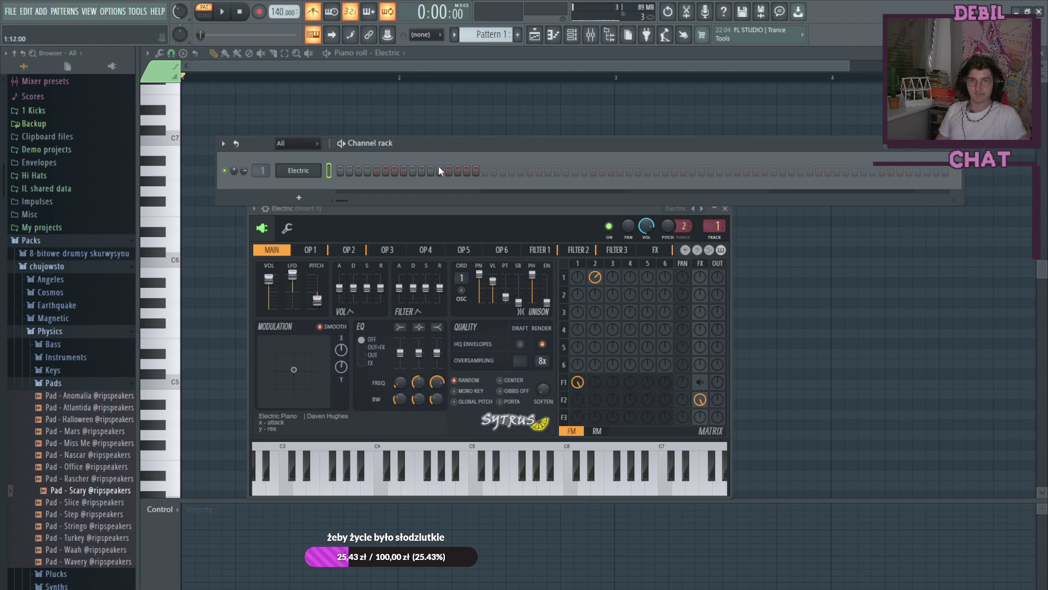
Step: Set the project tempo to 96 BPM and open the Electric channel's piano roll
{"action": "key", "text": "F5"}
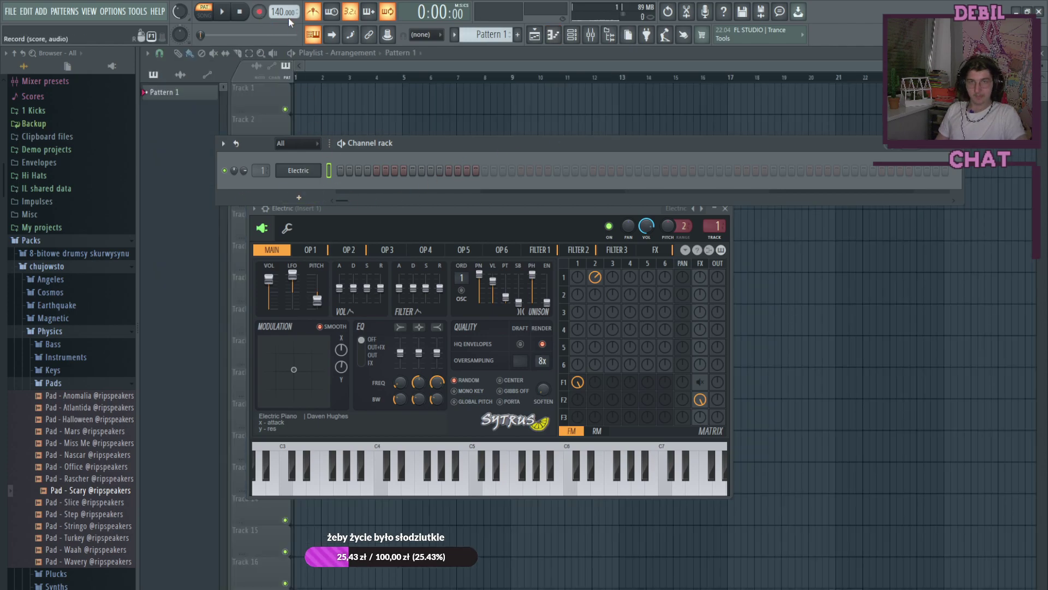
{"action": "mouse_move", "coordinate": [282, 11]}
{"action": "left_mouse_down"}
{"action": "mouse_move", "coordinate": [282, 33]}
{"action": "mouse_move", "coordinate": [282, 8]}
{"action": "mouse_move", "coordinate": [277, 22]}
{"action": "left_mouse_up"}
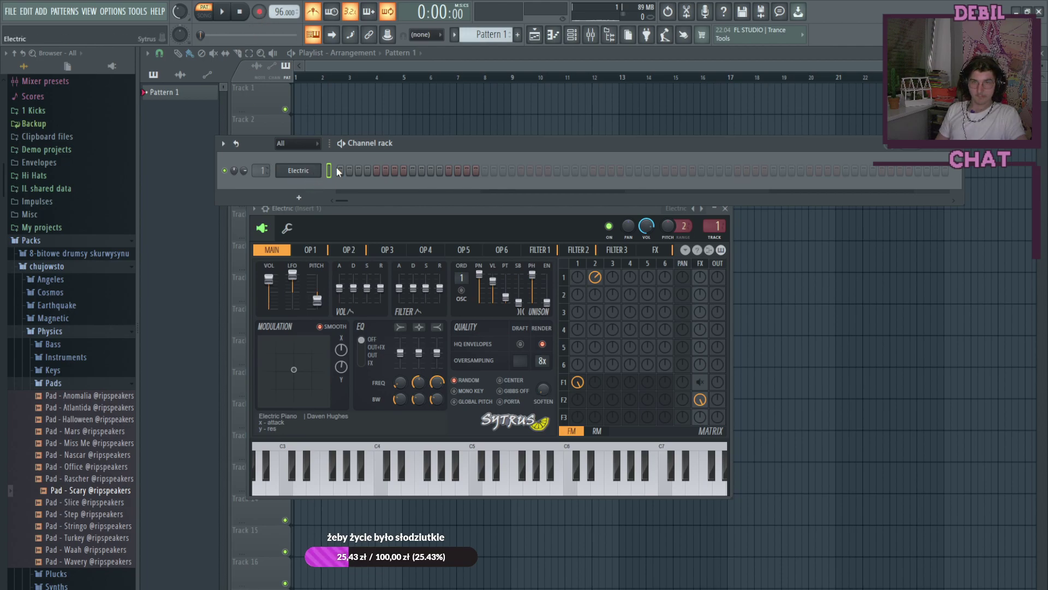
{"action": "key", "text": "F7"}
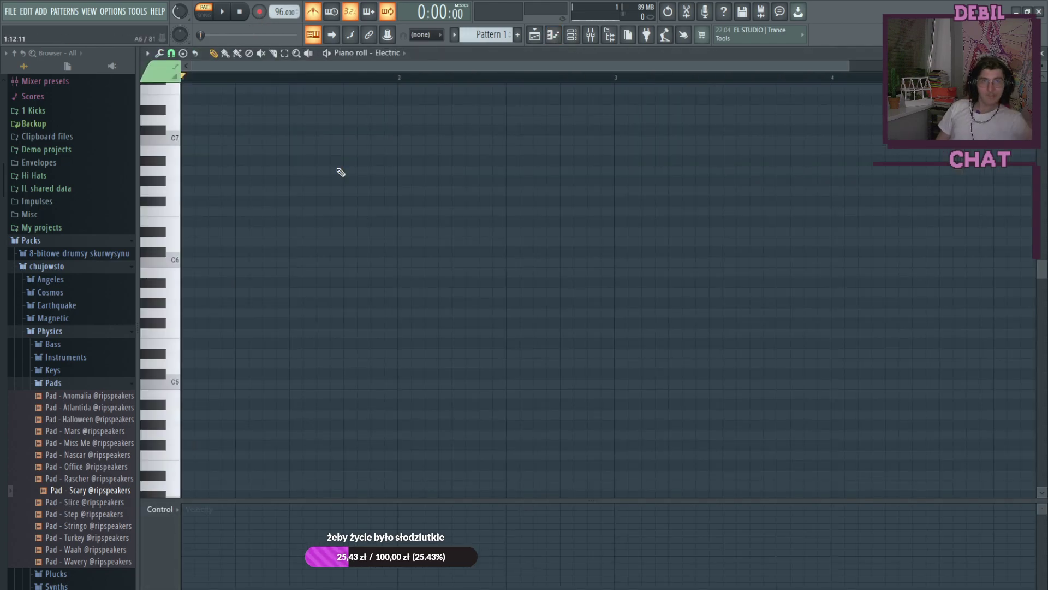
Step: Place Pattern 1 at the start of Track 1 in the playlist and set a song-mode loop from bar 1 to bar 4
{"action": "left_click", "coordinate": [535, 35]}
{"action": "left_click", "coordinate": [304, 99]}
{"action": "left_click_drag", "start_coordinate": [328, 95], "coordinate": [295, 80]}
{"action": "left_click", "coordinate": [249, 53]}
{"action": "left_click", "coordinate": [378, 80]}
{"action": "left_click", "coordinate": [572, 34]}
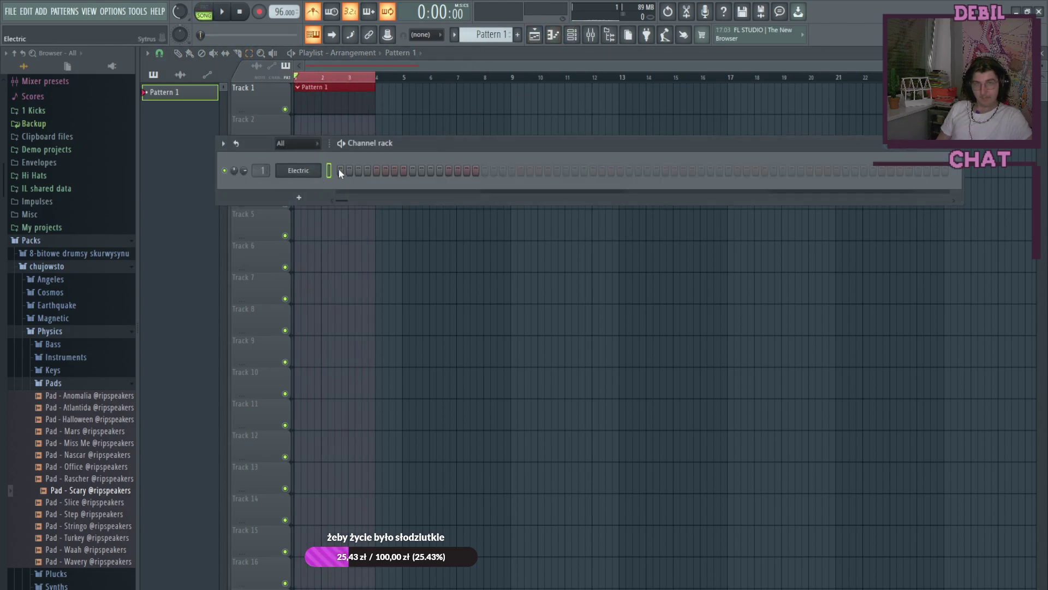
Step: Open the Electric piano roll and improvise single notes and short phrases without recording to find musical ideas
{"action": "key", "text": "F7"}
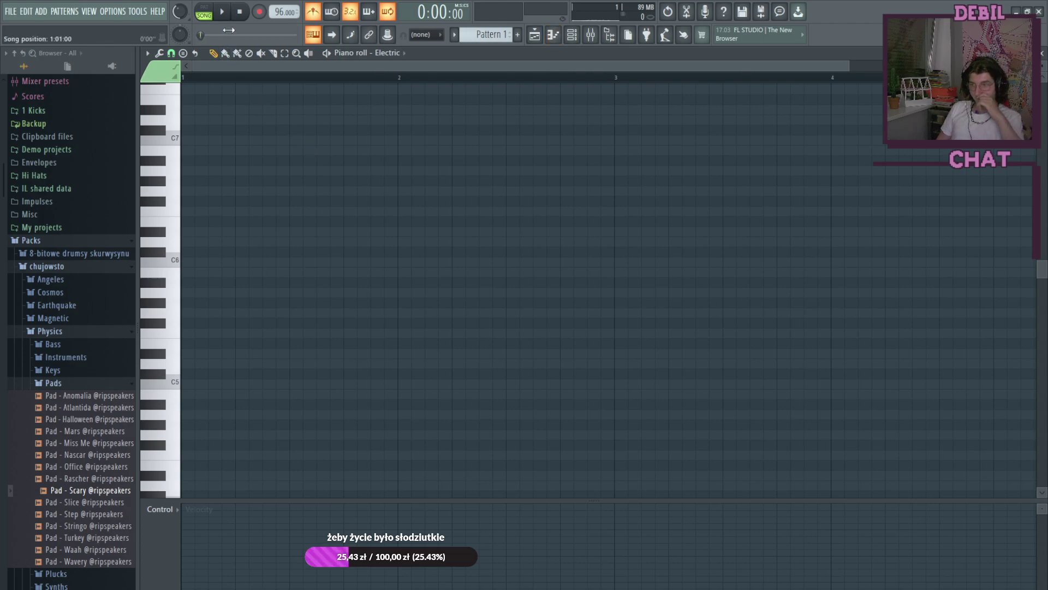
{"action": "key", "text": "e"}
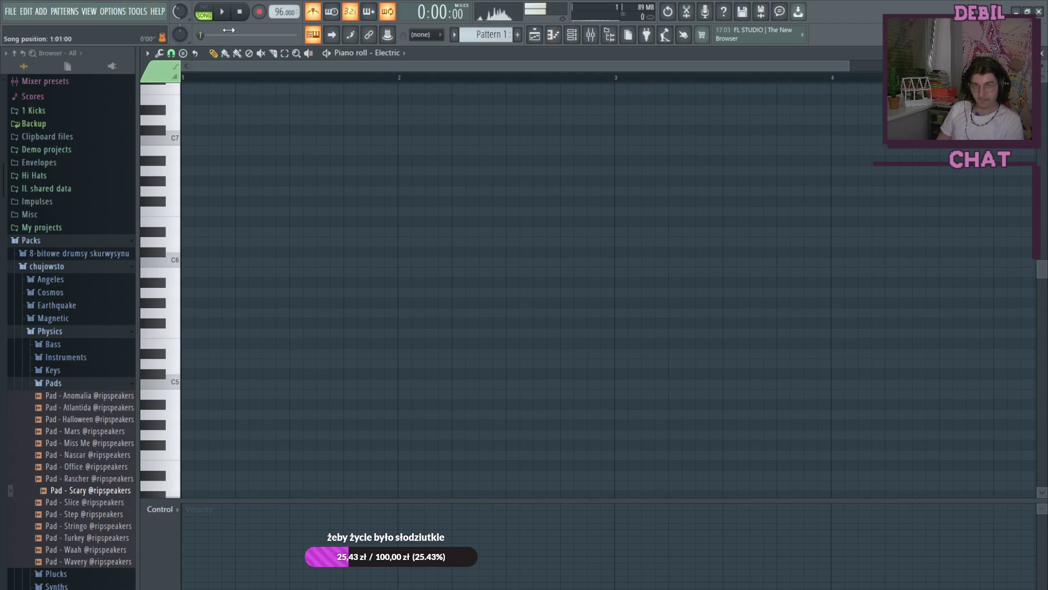
{"action": "key", "text": "e"}
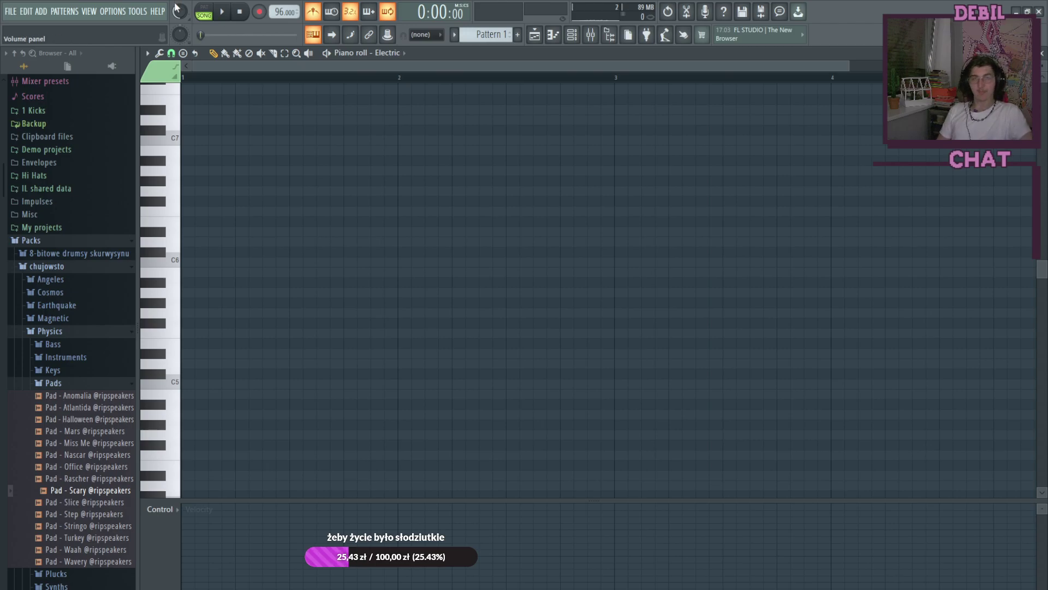
{"action": "key", "text": "m"}
{"action": "key", "text": "b"}
{"action": "key", "text": "w"}
{"action": "key", "text": "b"}
{"action": "key", "text": "m"}
{"action": "key", "text": "n"}
{"action": "key", "text": "q"}
{"action": "key", "text": "b"}
{"action": "key", "text": "q"}
{"action": "key", "text": "w"}
{"action": "key", "text": "e"}
{"action": "key", "text": "r"}
{"action": "key", "text": "c"}
{"action": "key", "text": "n"}
{"action": "key", "text": "m"}
{"action": "key", "text": "m"}
{"action": "key", "text": "q"}
{"action": "key", "text": "2"}
{"action": "key", "text": "w"}
{"action": "key", "text": "e"}
{"action": "key", "text": "r"}
{"action": "key", "text": "n"}
{"action": "key", "text": "r"}
{"action": "key", "text": "5"}
{"action": "key", "text": "d"}
{"action": "key", "text": "q"}
{"action": "key", "text": "w"}
{"action": "key", "text": "e"}
{"action": "key", "text": "5"}
{"action": "key", "text": "d"}
{"action": "key", "text": "q"}
{"action": "key", "text": "w"}
{"action": "key", "text": "e"}
{"action": "key", "text": "c"}
{"action": "key", "text": "x"}
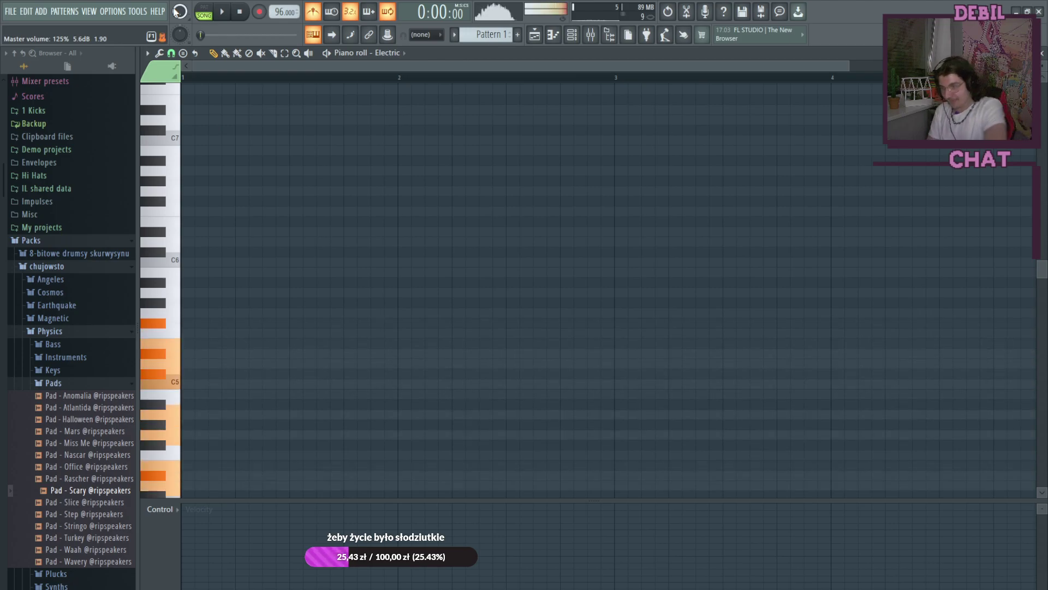
Step: Lower the master volume to 54% and try a stacked chord of thirds rising from E4
{"action": "left_click_drag", "start_coordinate": [178, 11], "coordinate": [178, 76]}
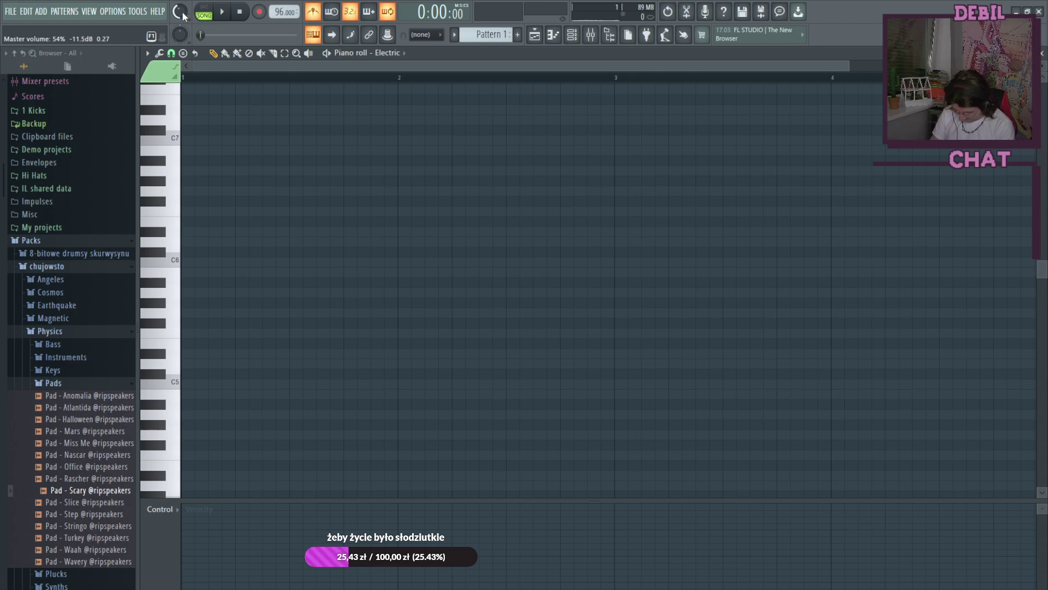
{"action": "key", "text": "c"}
{"action": "key", "text": "b"}
{"action": "key", "text": "m"}
{"action": "key", "text": "w"}
{"action": "key", "text": "r"}
{"action": "key", "text": "y"}
{"action": "key", "text": "i"}
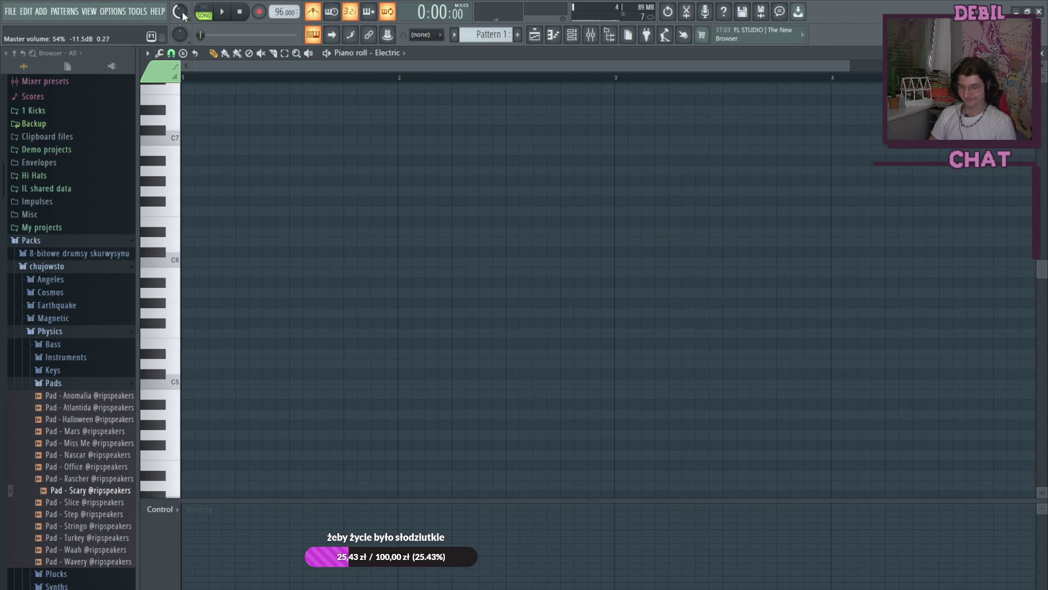
{"action": "key", "text": "c"}
{"action": "key", "text": "b"}
{"action": "key", "text": "m"}
{"action": "key", "text": "w"}
{"action": "key", "text": "r"}
{"action": "key", "text": "y"}
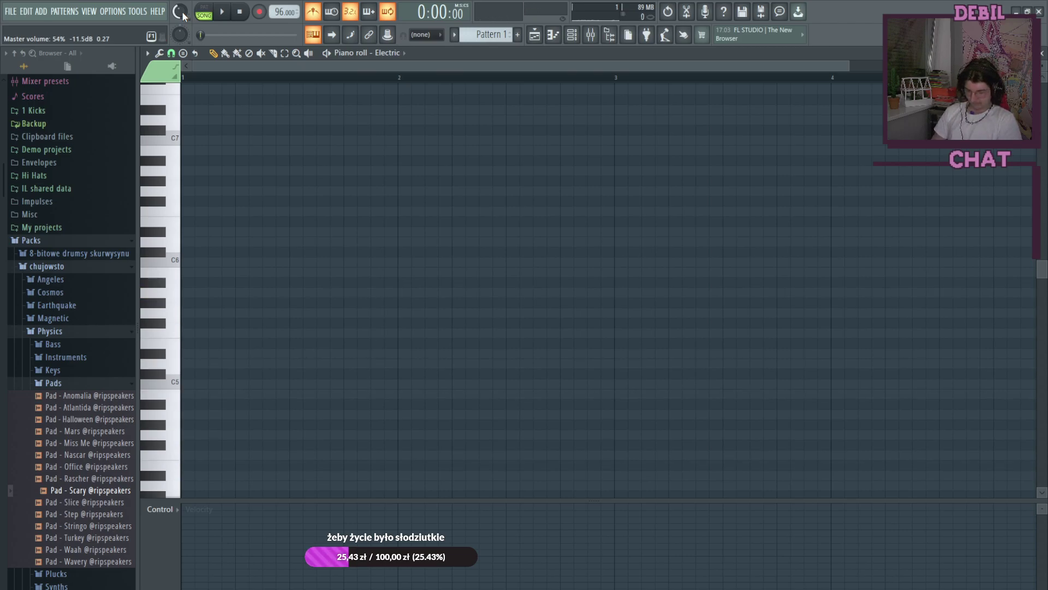
Step: Try out variations of a wide D-minor chord built on D4 with A4, D5, F5 and A5
{"action": "key", "text": "x"}
{"action": "key", "text": "n"}
{"action": "key", "text": "w"}
{"action": "key", "text": "r"}
{"action": "key", "text": "y"}
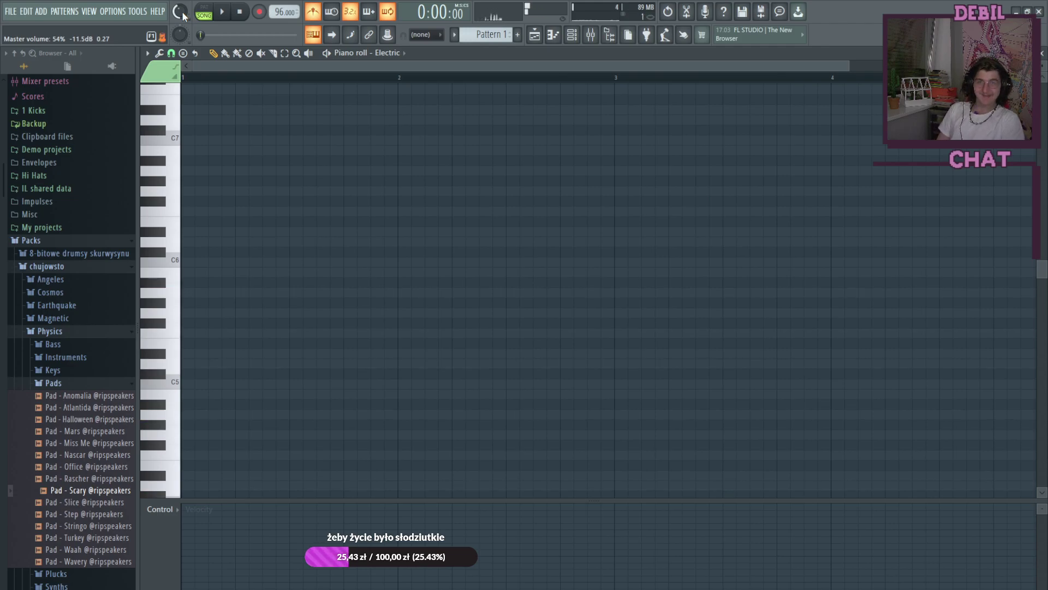
{"action": "key", "text": "x"}
{"action": "key", "text": "n"}
{"action": "key", "text": "w"}
{"action": "key", "text": "r"}
{"action": "key", "text": "y"}
{"action": "key", "text": "i"}
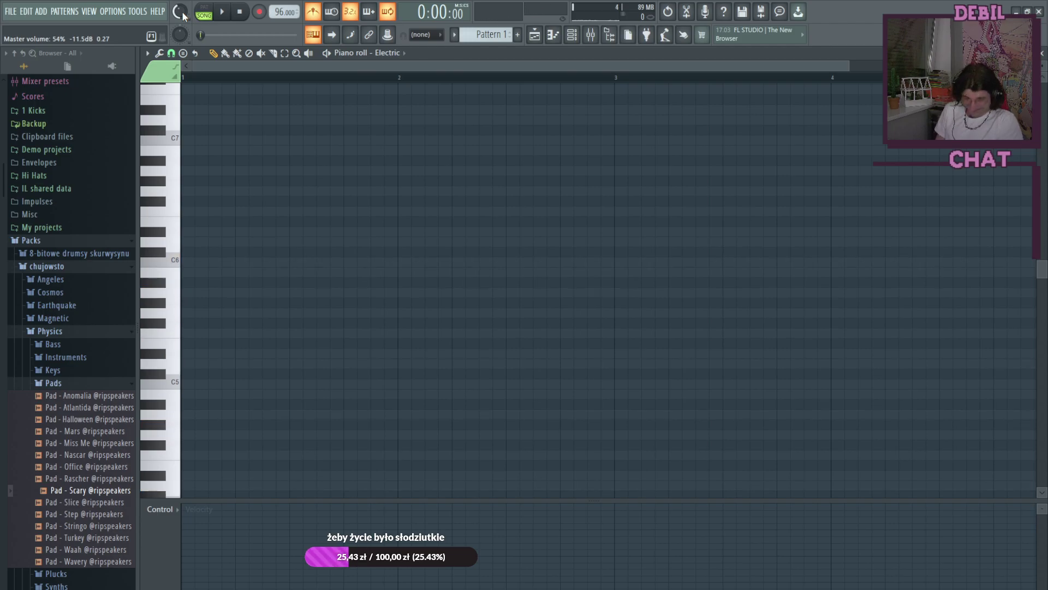
{"action": "key", "text": "x"}
{"action": "key", "text": "n"}
{"action": "key", "text": "w"}
{"action": "key", "text": "r"}
{"action": "key", "text": "y"}
{"action": "key", "text": "i"}
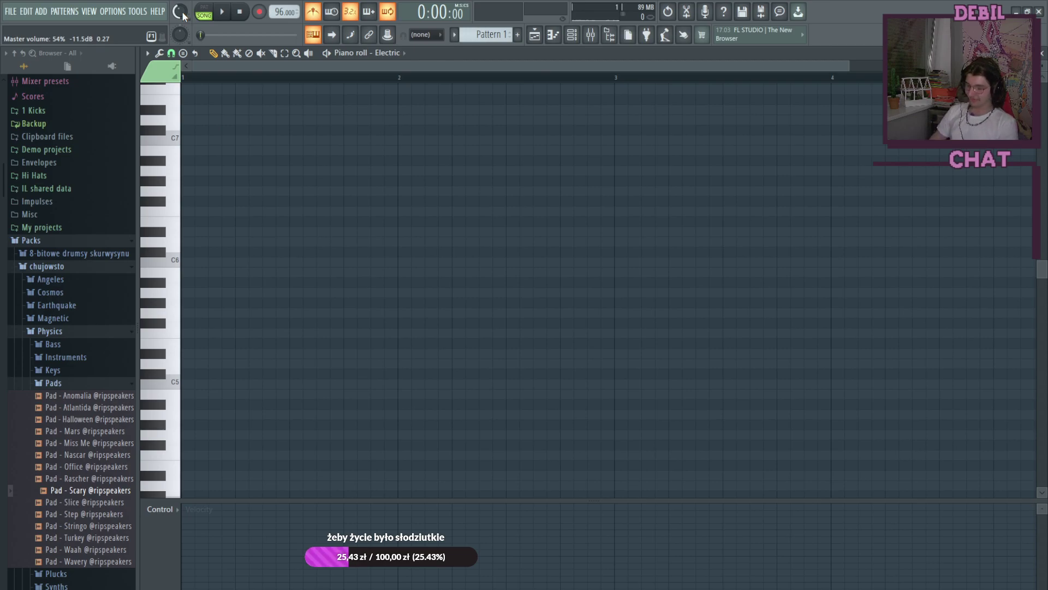
{"action": "key", "text": "x"}
{"action": "key", "text": "n"}
{"action": "key", "text": "v"}
{"action": "key", "text": "w"}
{"action": "key", "text": "r"}
{"action": "key", "text": "y"}
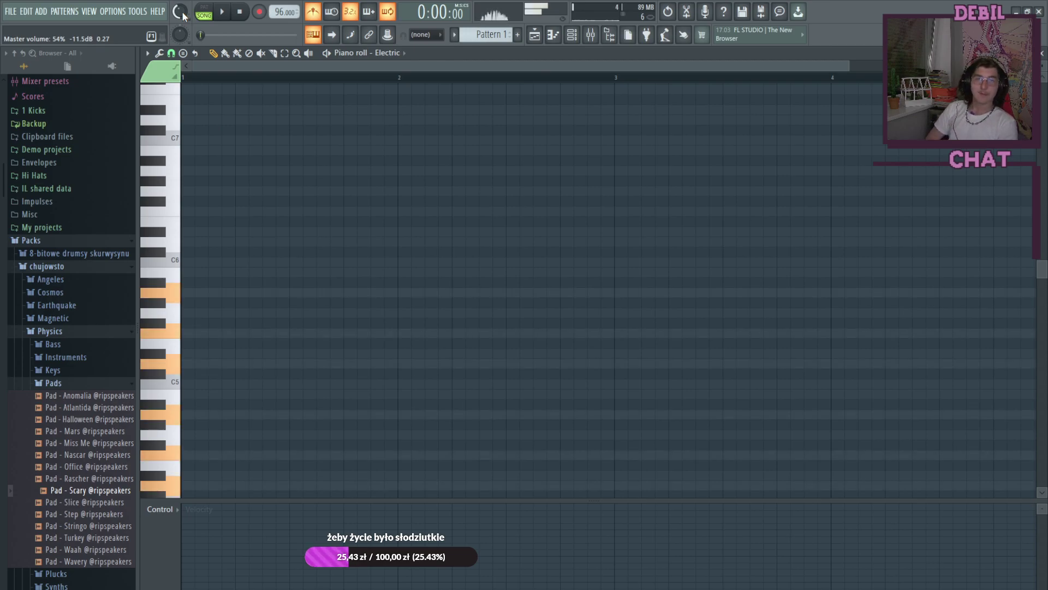
{"action": "key", "text": "x"}
{"action": "key", "text": "v"}
{"action": "key", "text": "n"}
{"action": "key", "text": "w"}
{"action": "key", "text": "r"}
{"action": "key", "text": "y"}
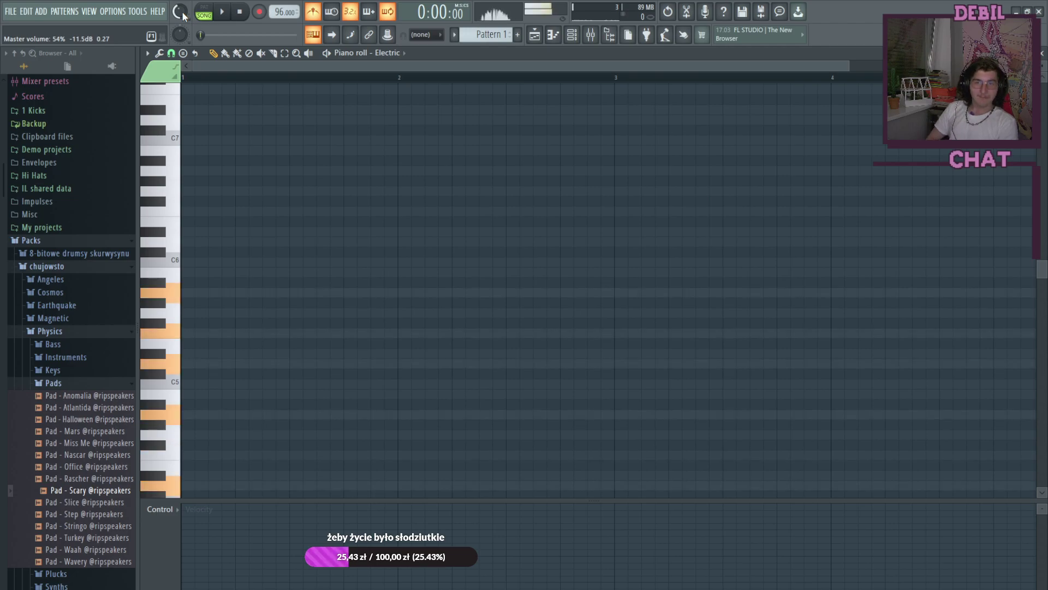
{"action": "key", "text": "x"}
{"action": "key", "text": "v"}
{"action": "key", "text": "n"}
{"action": "key", "text": "w"}
{"action": "key", "text": "r"}
{"action": "key", "text": "y"}
{"action": "key", "text": "x"}
{"action": "key", "text": "n"}
{"action": "key", "text": "w"}
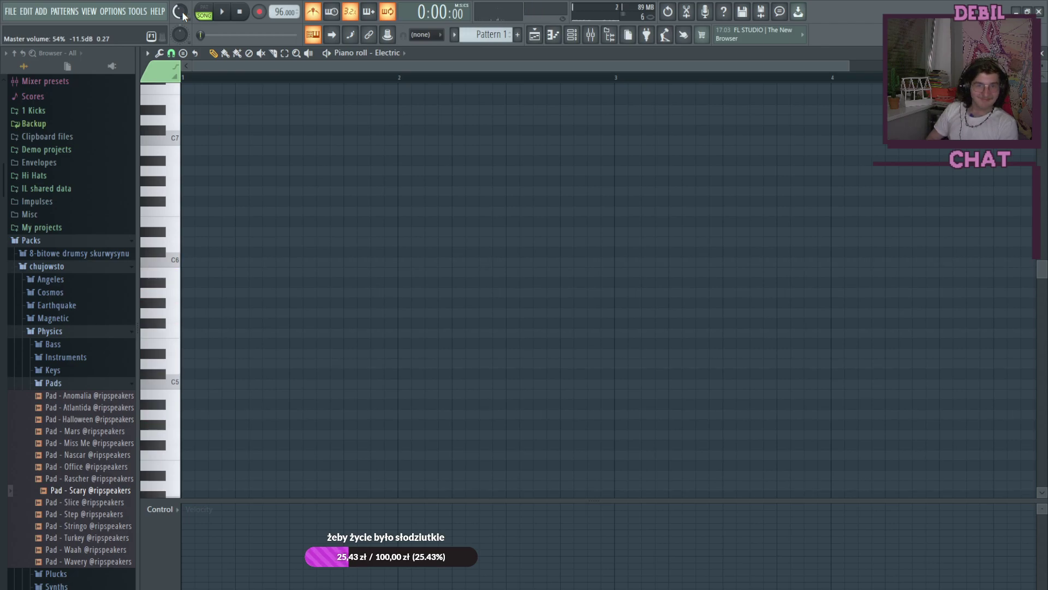
{"action": "key", "text": "n"}
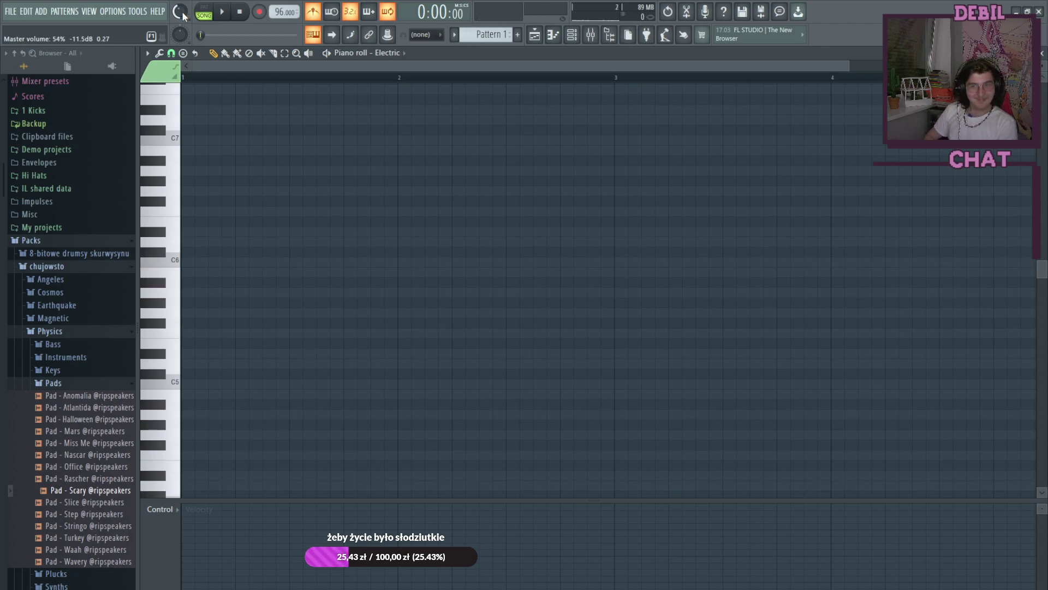
{"action": "key", "text": "w"}
{"action": "key", "text": "r"}
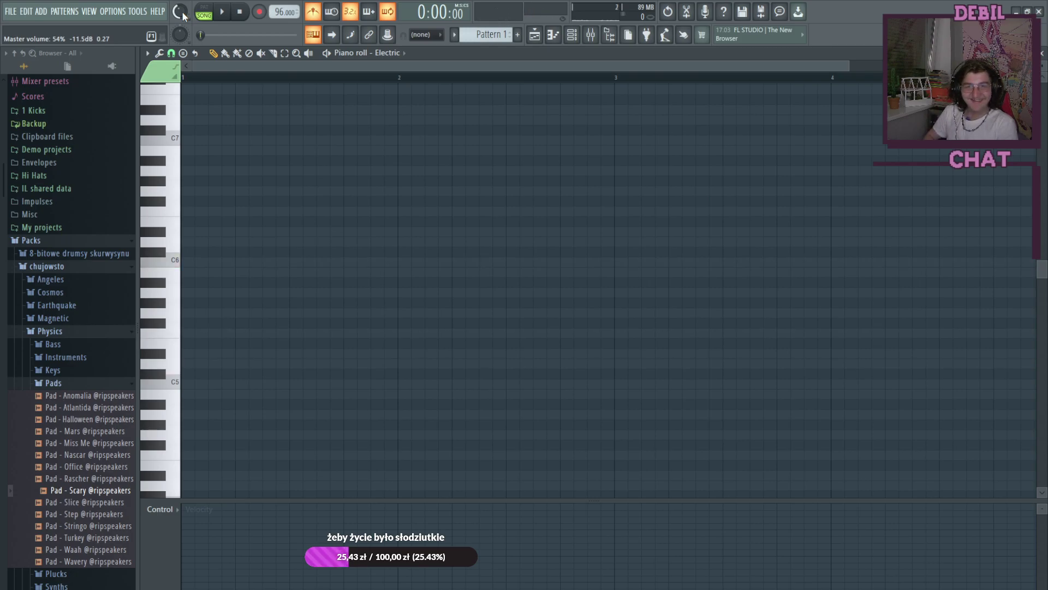
{"action": "key", "text": "w"}
{"action": "key", "text": "i"}
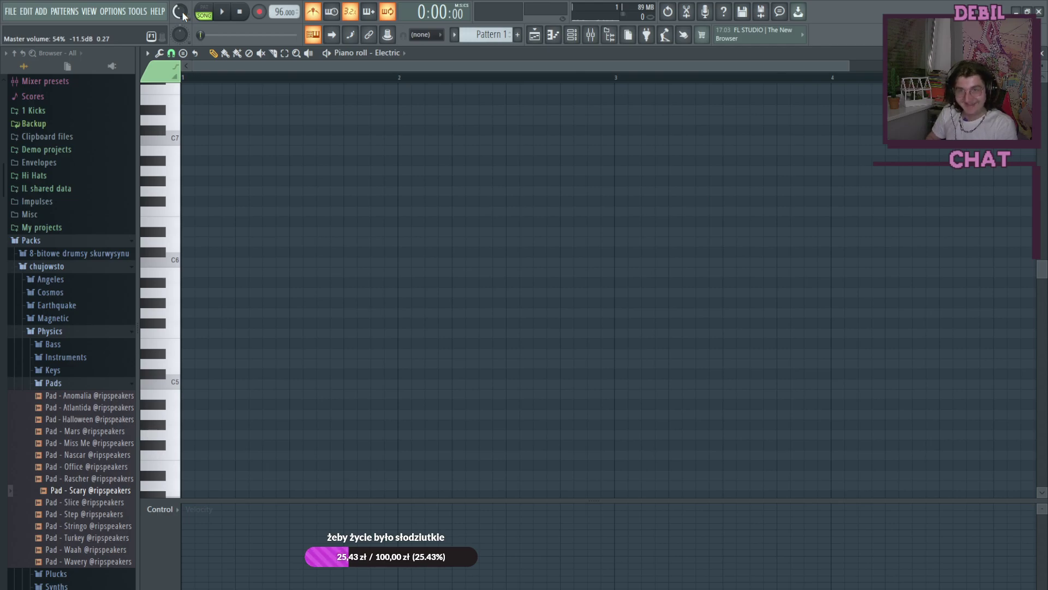
{"action": "key", "text": "x"}
{"action": "key", "text": "n"}
{"action": "key", "text": "r"}
{"action": "key", "text": "y"}
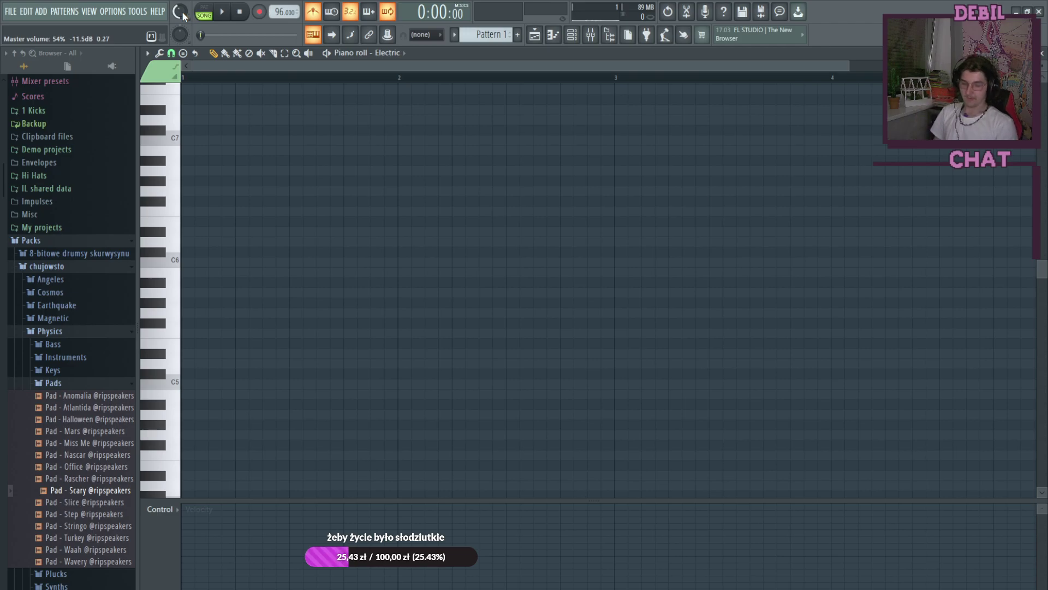
Step: Try a progression between an E4-based chord and a D4-based chord, both with A4, D5, F5 and A5 above
{"action": "key", "text": "n"}
{"action": "key", "text": "r"}
{"action": "key", "text": "w"}
{"action": "key", "text": "y"}
{"action": "key", "text": "c"}
{"action": "key", "text": "n"}
{"action": "key", "text": "w"}
{"action": "key", "text": "r"}
{"action": "key", "text": "y"}
{"action": "key", "text": "i"}
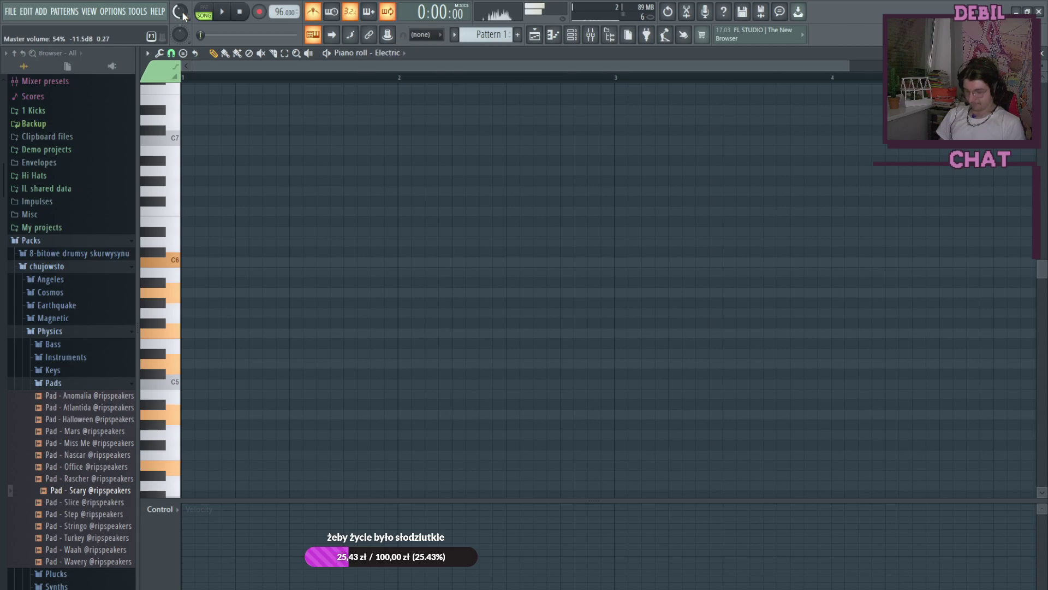
{"action": "key", "text": "x"}
{"action": "key", "text": "n"}
{"action": "key", "text": "r"}
{"action": "key", "text": "w"}
{"action": "key", "text": "y"}
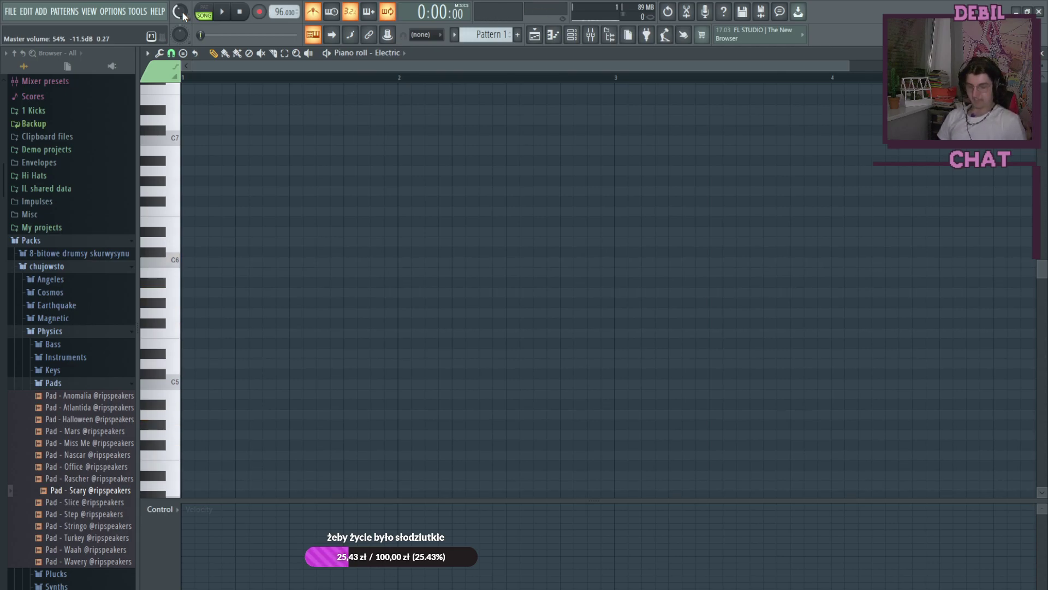
Step: Try out a wider chord voicing on D4 with A4, E5, G5 and B5, adding C6 or C5
{"action": "key", "text": "x"}
{"action": "key", "text": "n"}
{"action": "key", "text": "e"}
{"action": "key", "text": "t"}
{"action": "key", "text": "u"}
{"action": "key", "text": "i"}
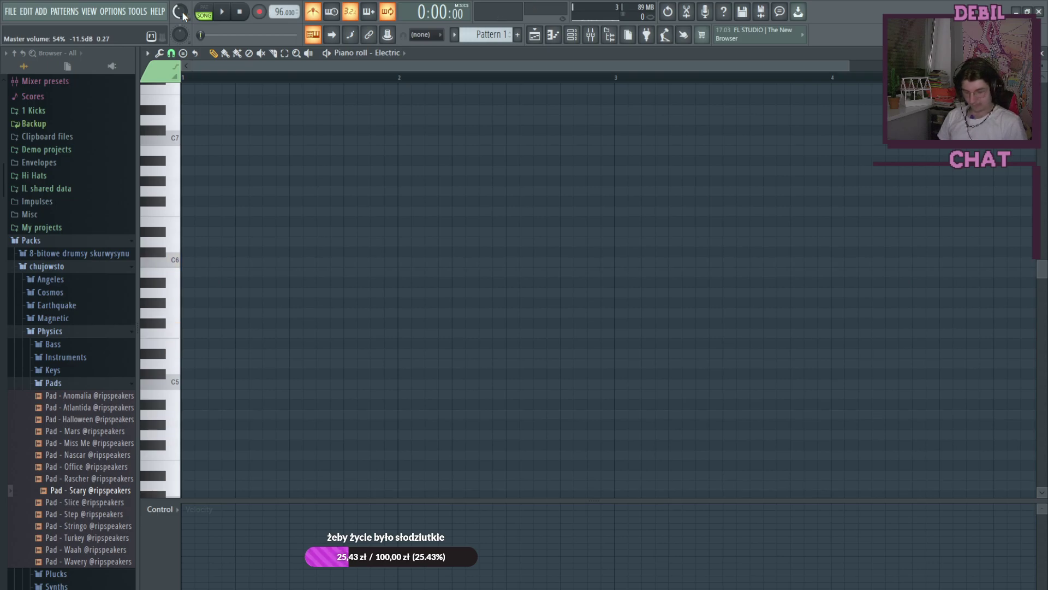
{"action": "key", "text": "x"}
{"action": "key", "text": "q"}
{"action": "key", "text": "e"}
{"action": "key", "text": "n"}
{"action": "key", "text": "t"}
{"action": "key", "text": "u"}
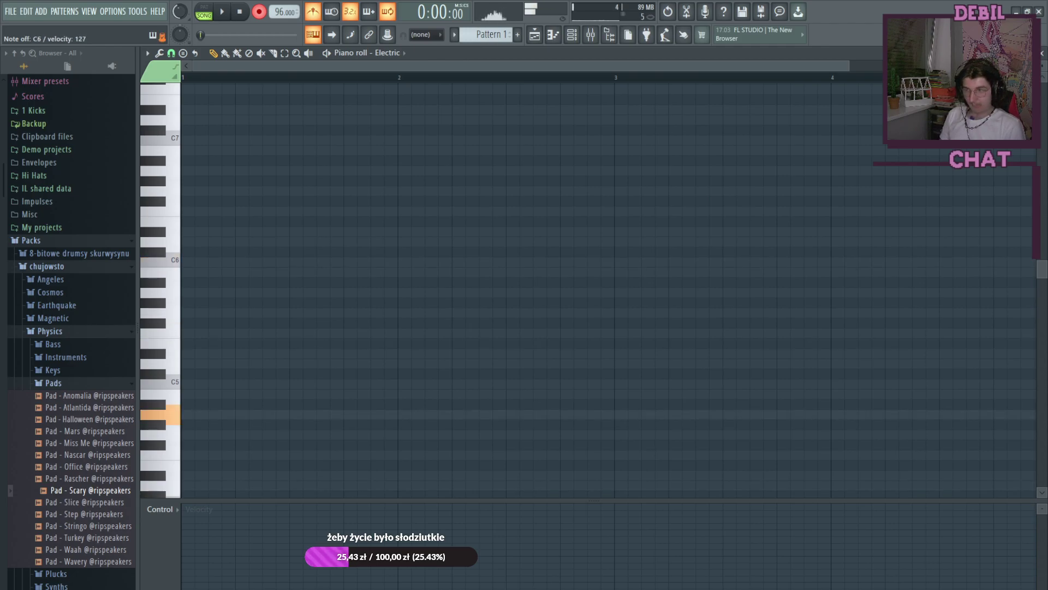
Step: Record live-played chords into the Electric part of Pattern 1 over the looped bars, and stop the recording
{"action": "left_click", "coordinate": [222, 14]}
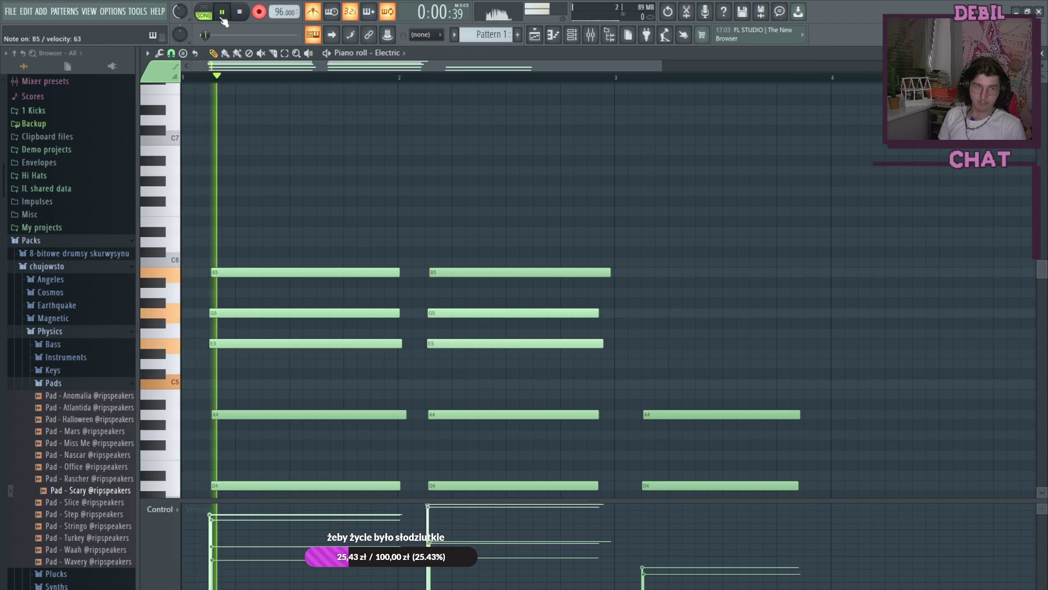
{"action": "left_click", "coordinate": [241, 12]}
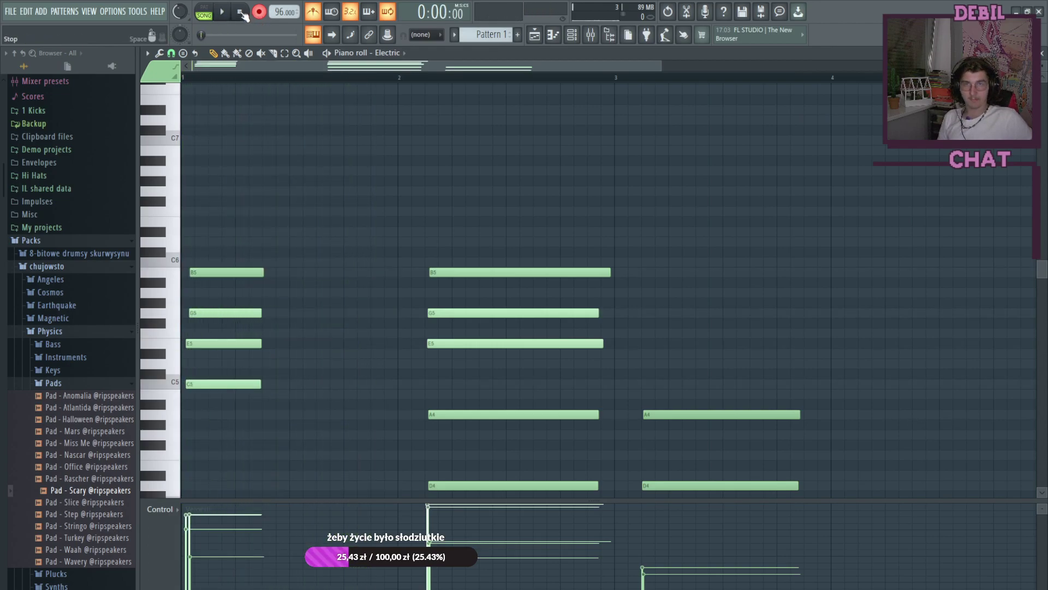
Step: Undo the last recorded chord in bar 1 of the Electric part
{"action": "key", "text": "ctrl+z"}
{"action": "scroll", "coordinate": [279, 358], "scroll_direction": "down", "scroll_amount": 3}
{"action": "scroll", "coordinate": [292, 294], "scroll_direction": "up", "scroll_amount": 3}
{"action": "scroll", "coordinate": [318, 269], "scroll_direction": "up", "scroll_amount": 3}
{"action": "left_click_drag", "start_coordinate": [658, 72], "coordinate": [850, 71]}
Step: Extend the Pattern 1 clip in the playlist to bar 5 and stretch the loop time selection over it
{"action": "left_click", "coordinate": [572, 34]}
{"action": "left_click", "coordinate": [535, 34]}
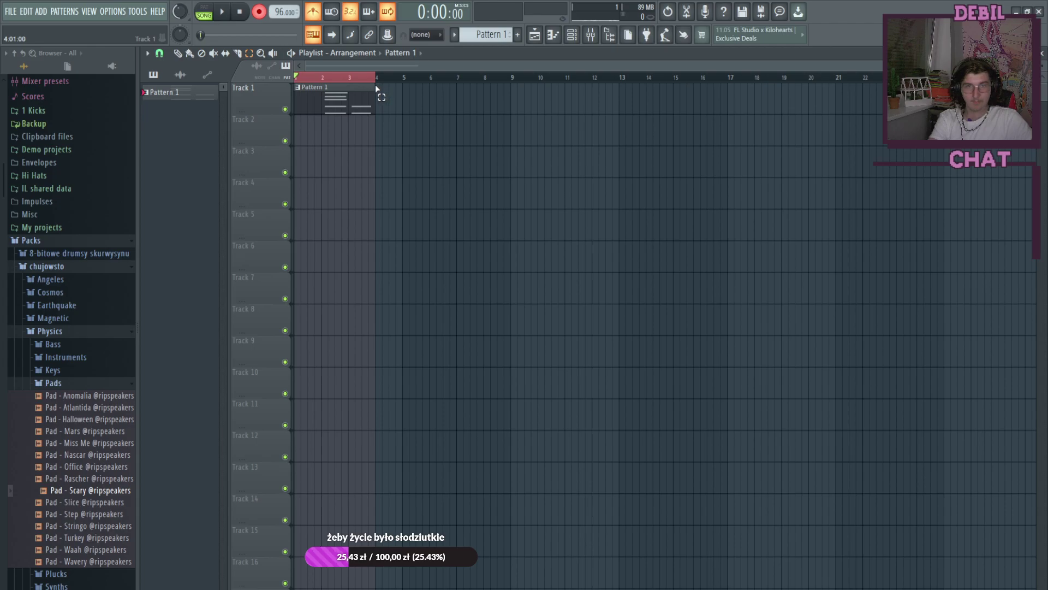
{"action": "left_click", "coordinate": [178, 53]}
{"action": "mouse_move", "coordinate": [373, 87]}
{"action": "left_mouse_down"}
{"action": "mouse_move", "coordinate": [401, 89]}
{"action": "mouse_move", "coordinate": [314, 85]}
{"action": "left_mouse_up"}
{"action": "left_click", "coordinate": [250, 54]}
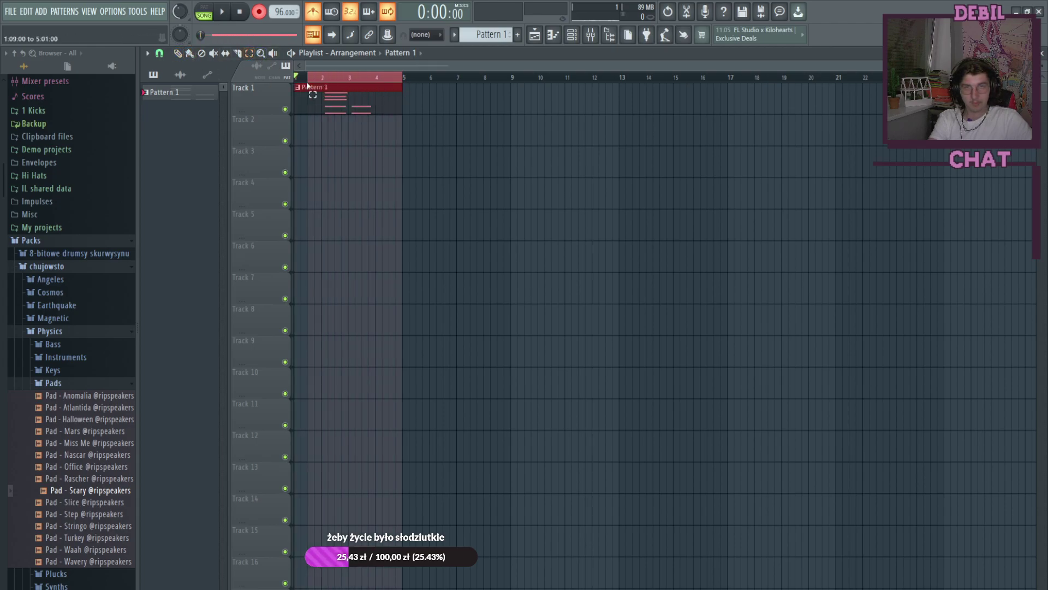
Step: Record new live-played chords into the Electric part, with A4, C5, G5 and B5 in bar 1 and an A4-based chord in bar 4
{"action": "left_click", "coordinate": [534, 34]}
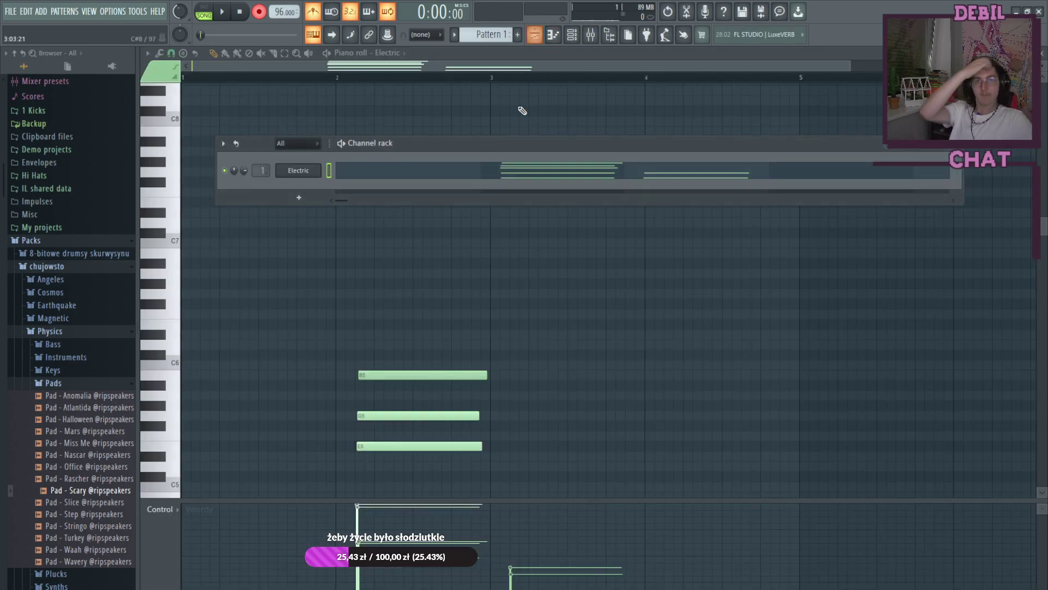
{"action": "left_click", "coordinate": [337, 169]}
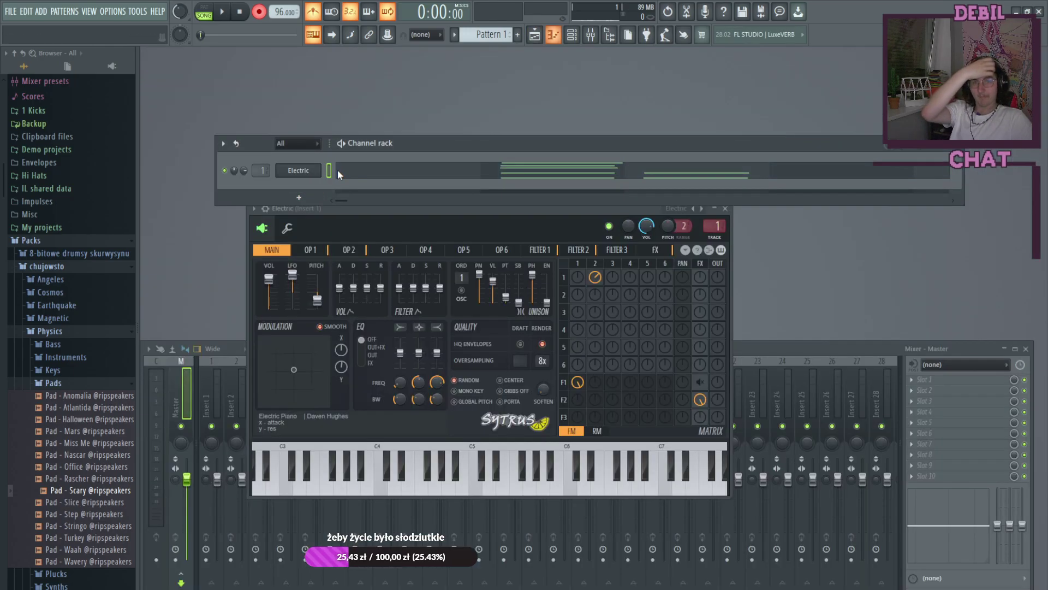
{"action": "left_click", "coordinate": [339, 168]}
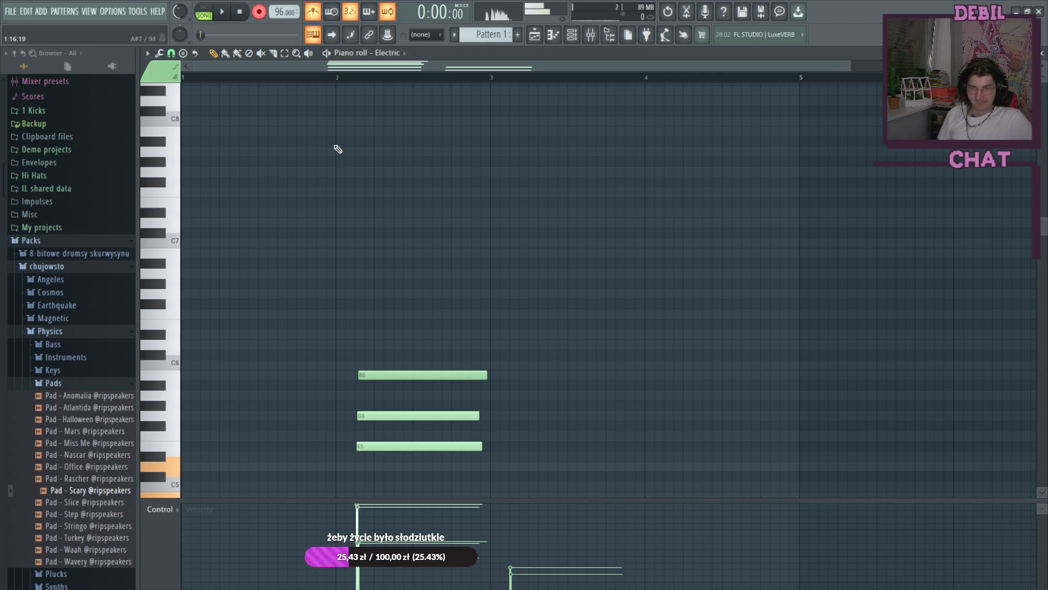
{"action": "left_click", "coordinate": [223, 13]}
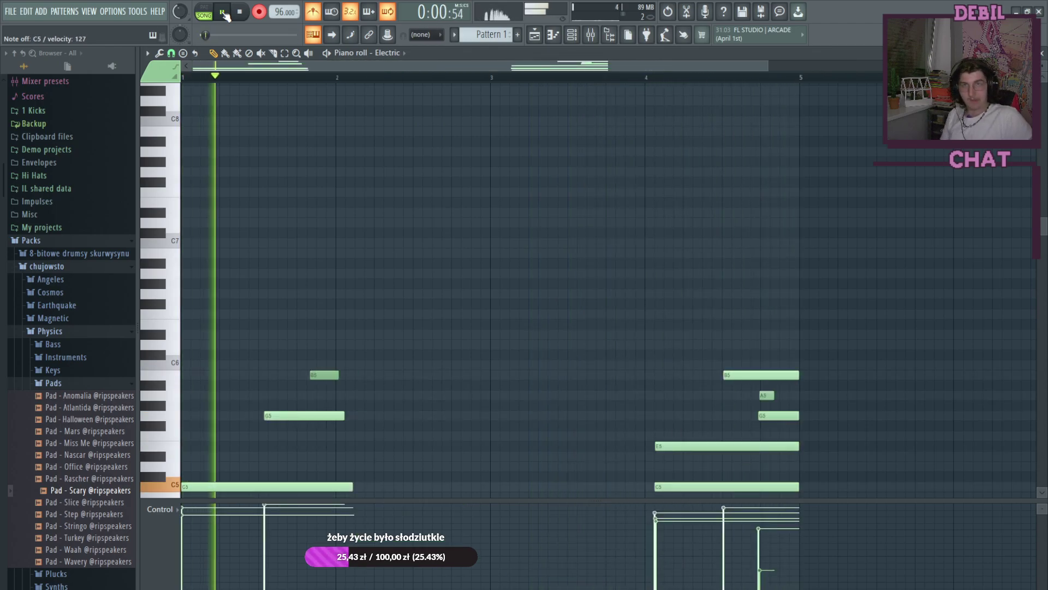
{"action": "key", "text": "space"}
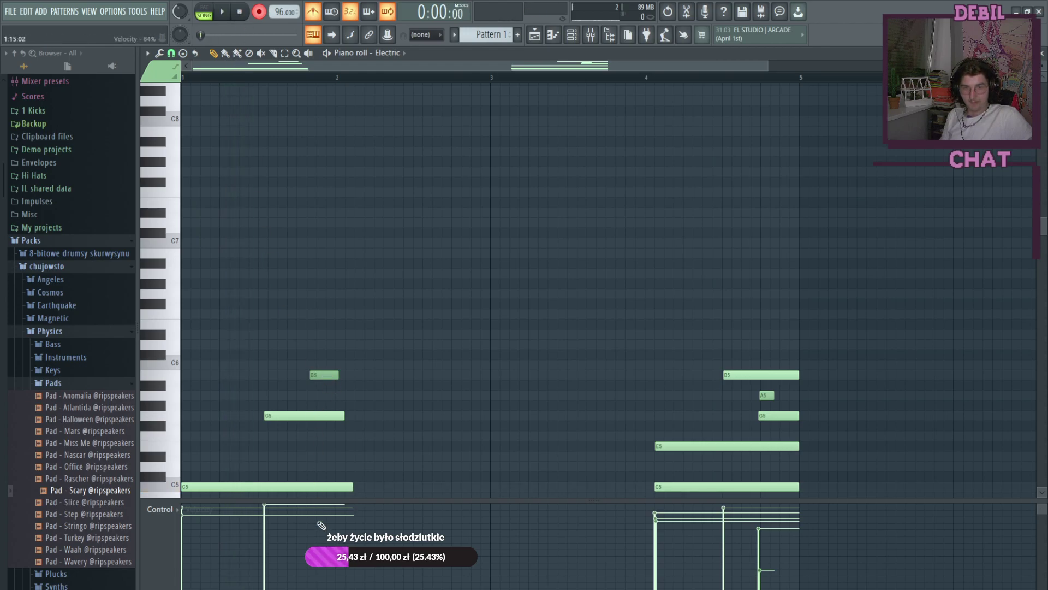
Step: Raise the velocity of the B5 note in bar 1, lengthen it slightly past bar 2 and audition the pattern
{"action": "left_click_drag", "start_coordinate": [310, 581], "coordinate": [311, 524]}
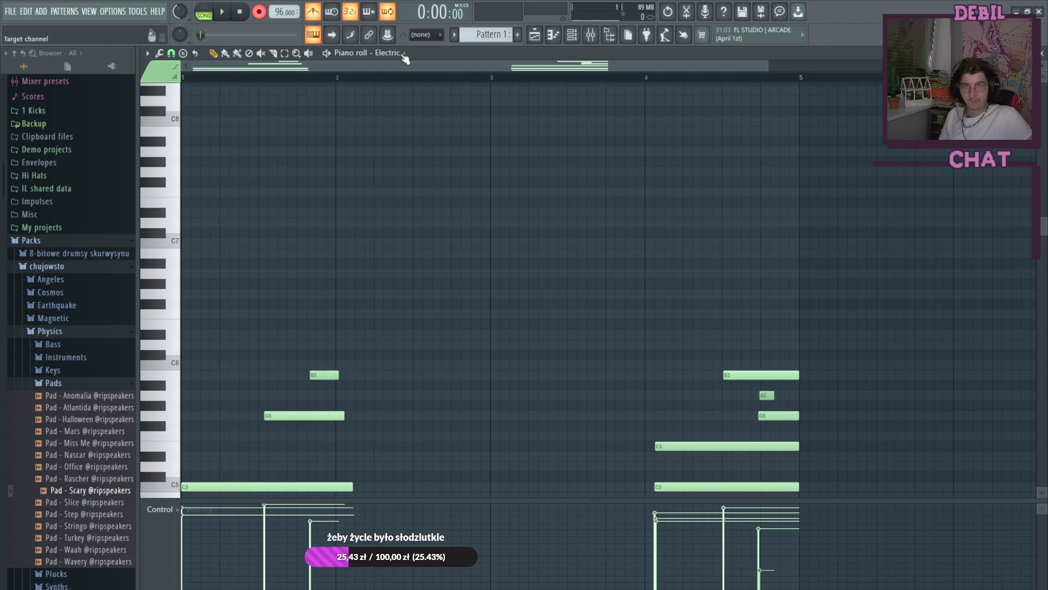
{"action": "left_click_drag", "start_coordinate": [767, 63], "coordinate": [857, 62]}
{"action": "scroll", "coordinate": [712, 195], "scroll_direction": "down", "scroll_amount": 15}
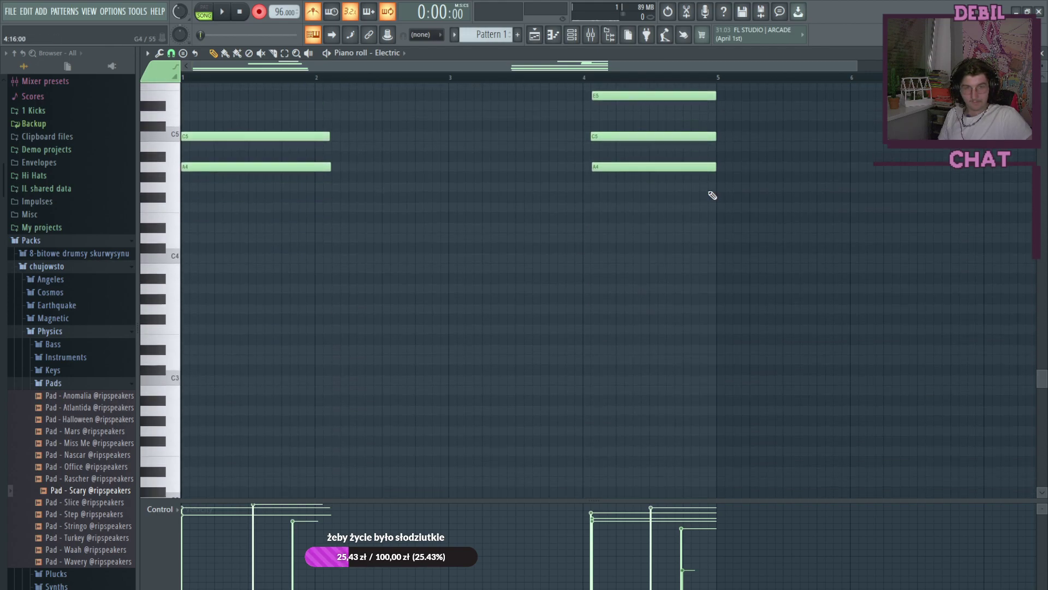
{"action": "scroll", "coordinate": [712, 194], "scroll_direction": "up", "scroll_amount": 15}
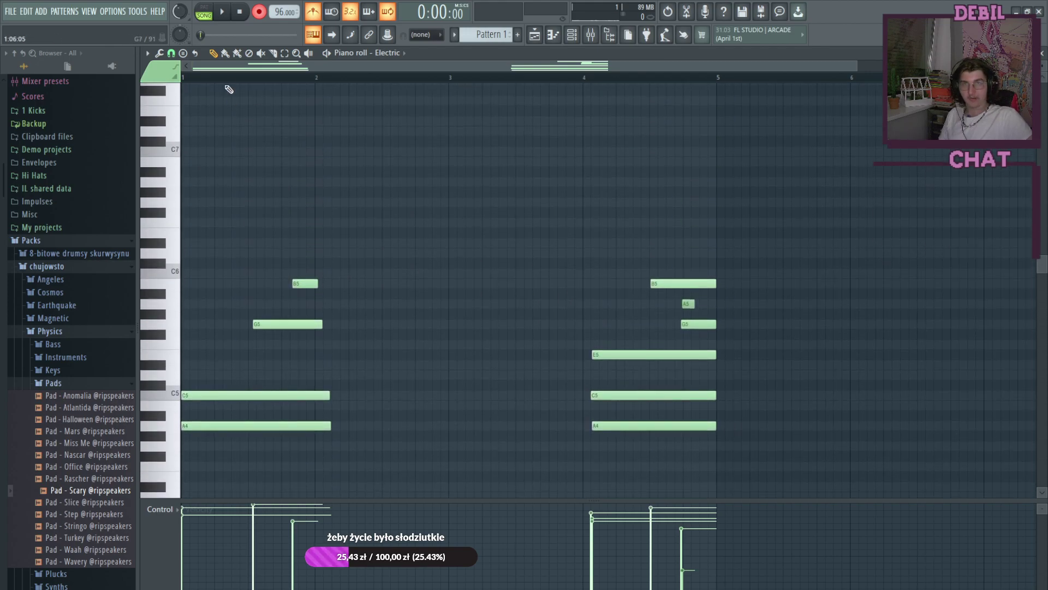
{"action": "left_click", "coordinate": [224, 13]}
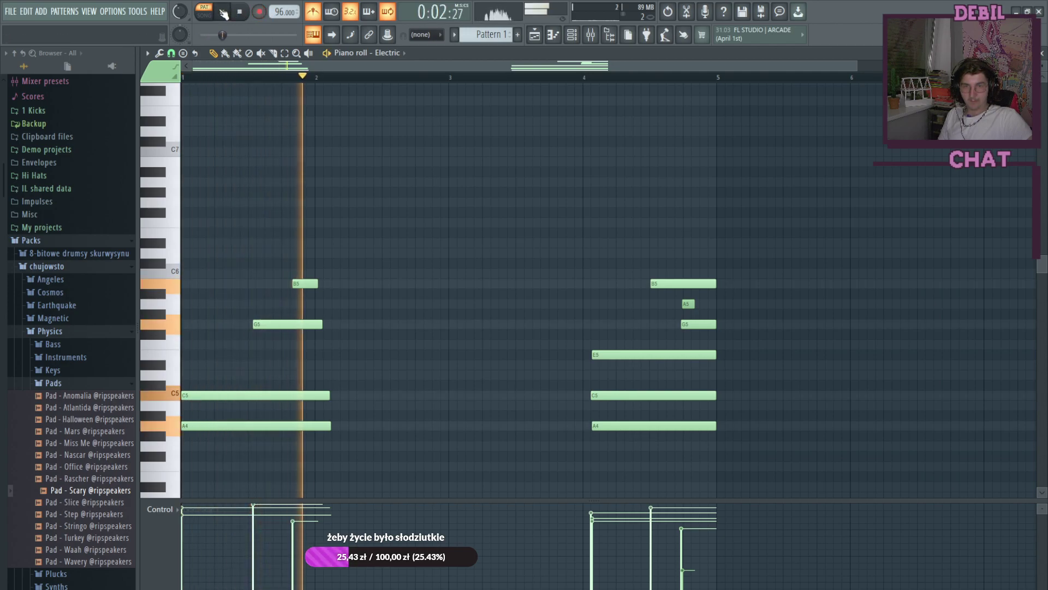
{"action": "left_click", "coordinate": [224, 13]}
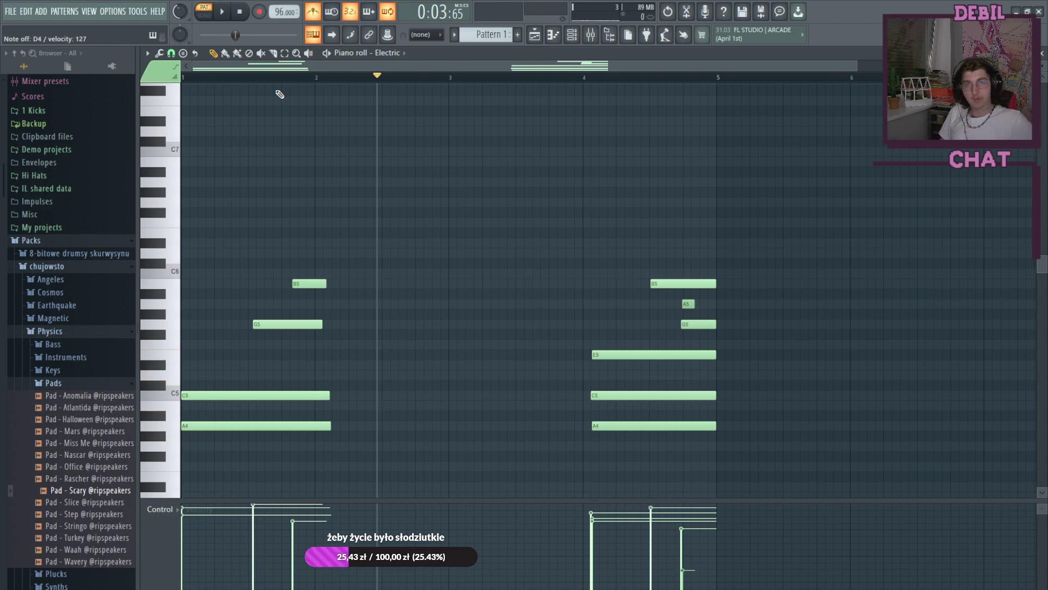
Step: Record a live-played chord of D6, G6, B6, D7, F7 and A7 into both bar 2 and bar 3 of the pattern
{"action": "left_click", "coordinate": [334, 77]}
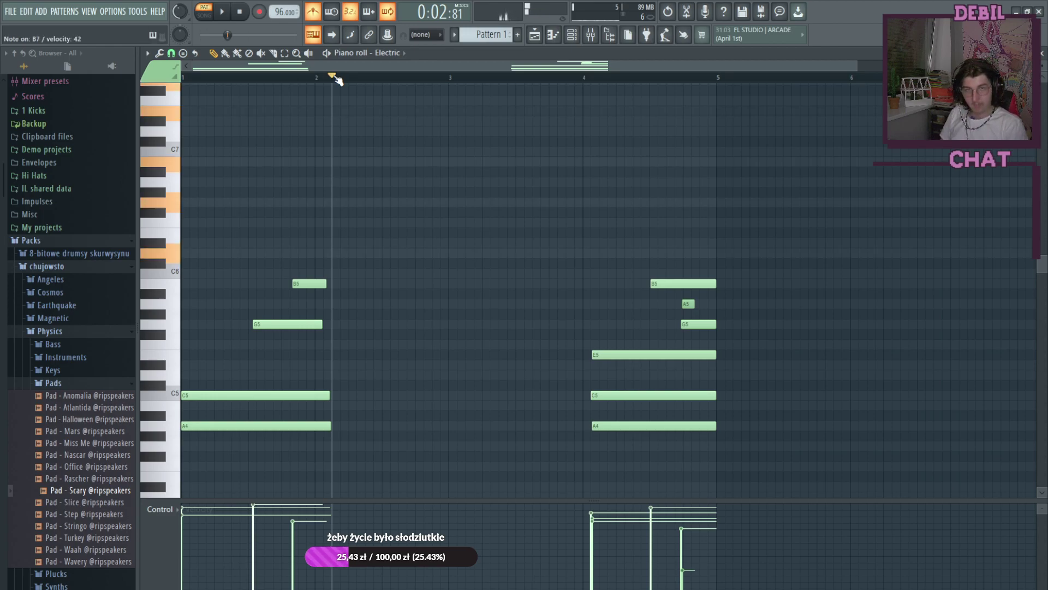
{"action": "left_click", "coordinate": [226, 13]}
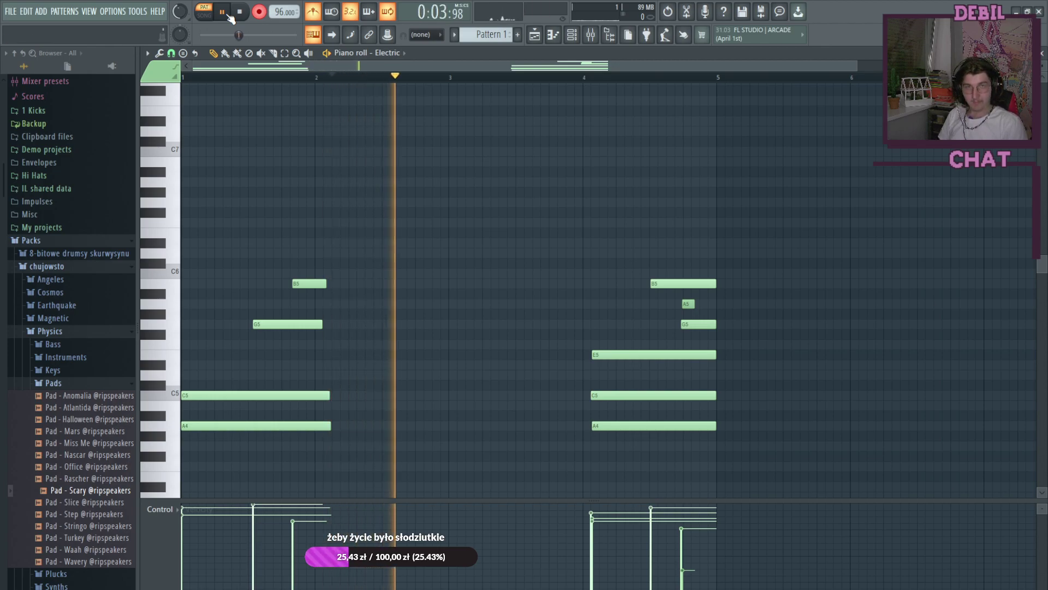
{"action": "left_click", "coordinate": [238, 13]}
{"action": "left_click_drag", "start_coordinate": [219, 77], "coordinate": [178, 77]}
{"action": "left_click", "coordinate": [224, 14]}
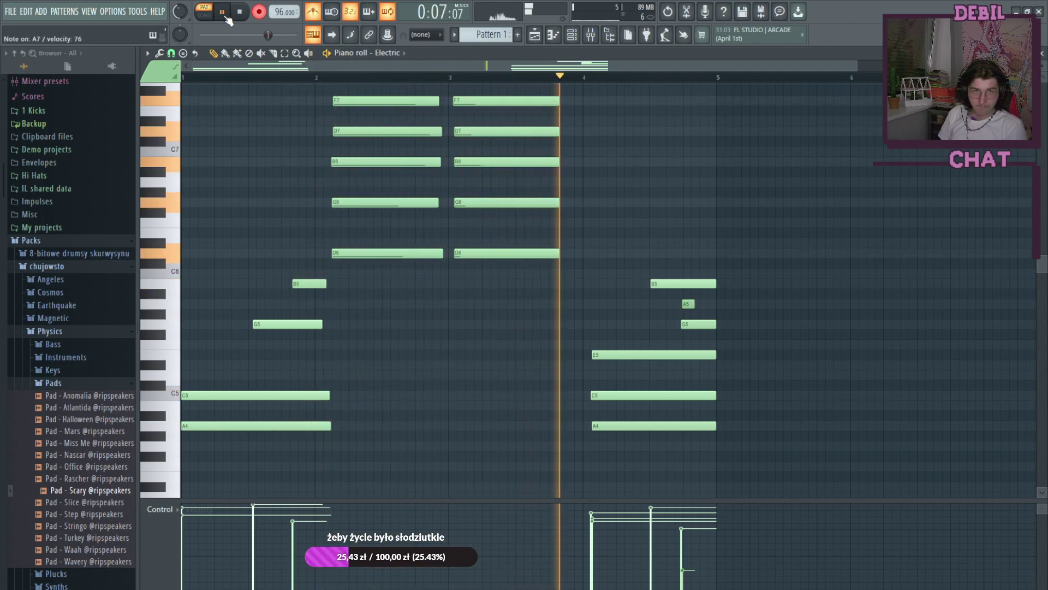
{"action": "left_click", "coordinate": [239, 12]}
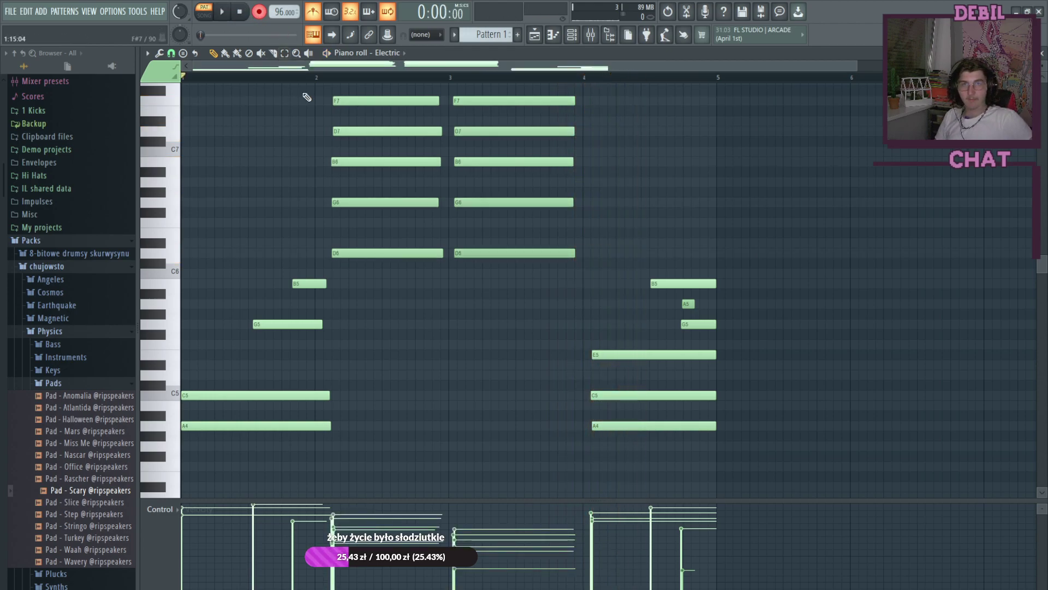
Step: Transpose the chords in bars 2 and 3 down two octaves, then clear the selection
{"action": "scroll", "coordinate": [353, 167], "scroll_direction": "up", "scroll_amount": 3}
{"action": "left_click", "coordinate": [285, 53]}
{"action": "left_click_drag", "start_coordinate": [337, 86], "coordinate": [525, 356]}
{"action": "key", "text": "ctrl+Down"}
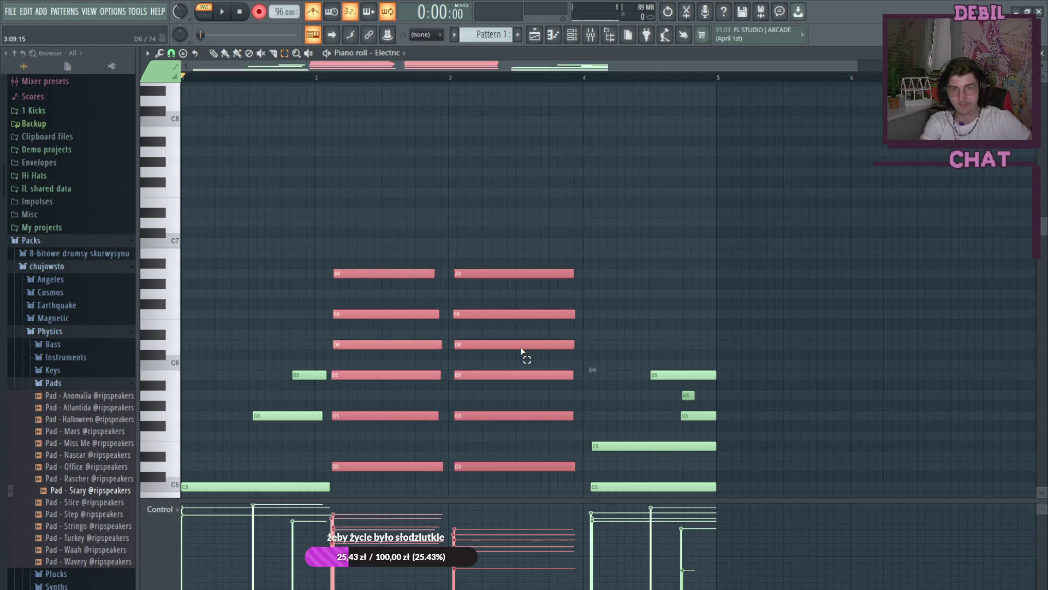
{"action": "key", "text": "ctrl+Down"}
{"action": "scroll", "coordinate": [524, 366], "scroll_direction": "down", "scroll_amount": 5}
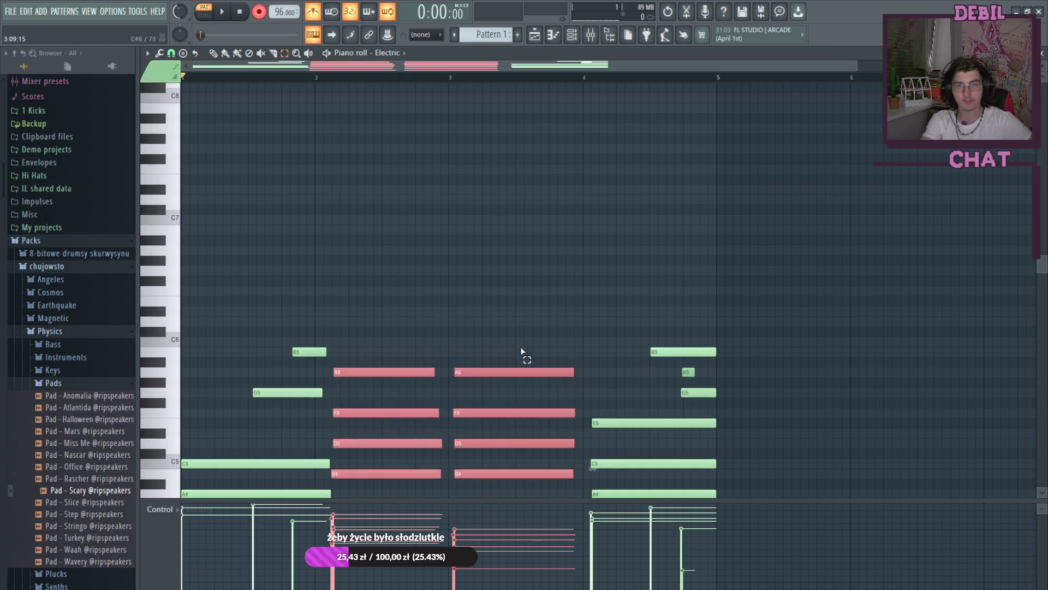
{"action": "left_click", "coordinate": [620, 428]}
{"action": "scroll", "coordinate": [620, 428], "scroll_direction": "up", "scroll_amount": 3}
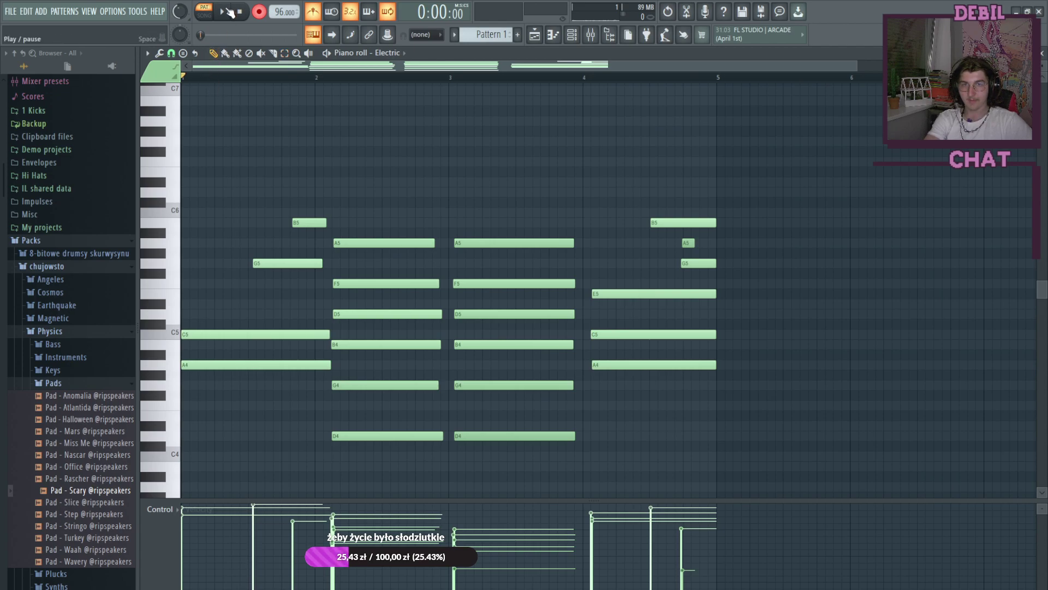
Step: Play back the four-bar chord pattern from the start to judge the progression
{"action": "left_click", "coordinate": [222, 13]}
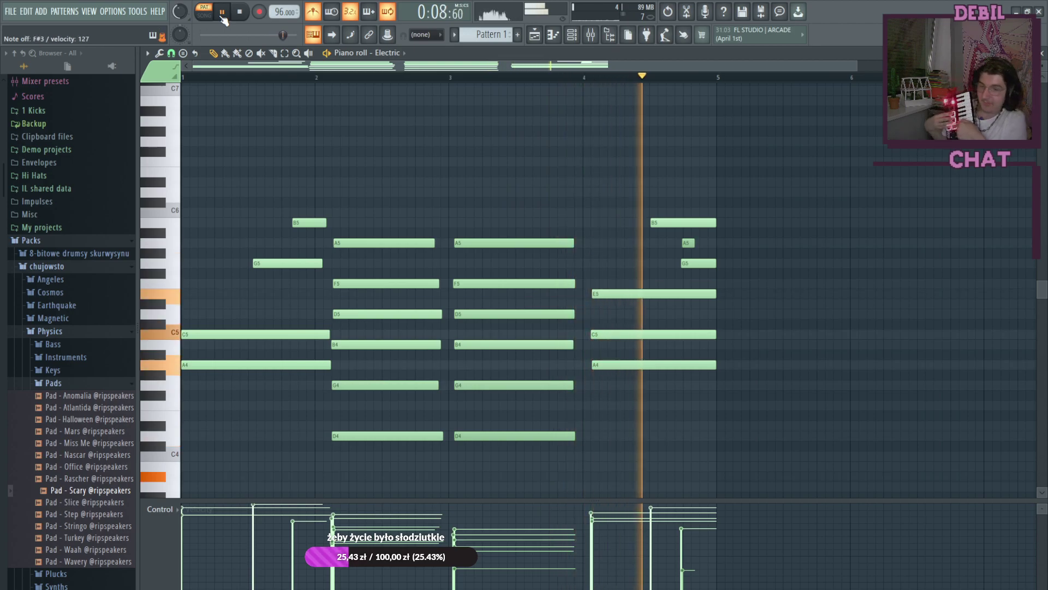
{"action": "key", "text": "space"}
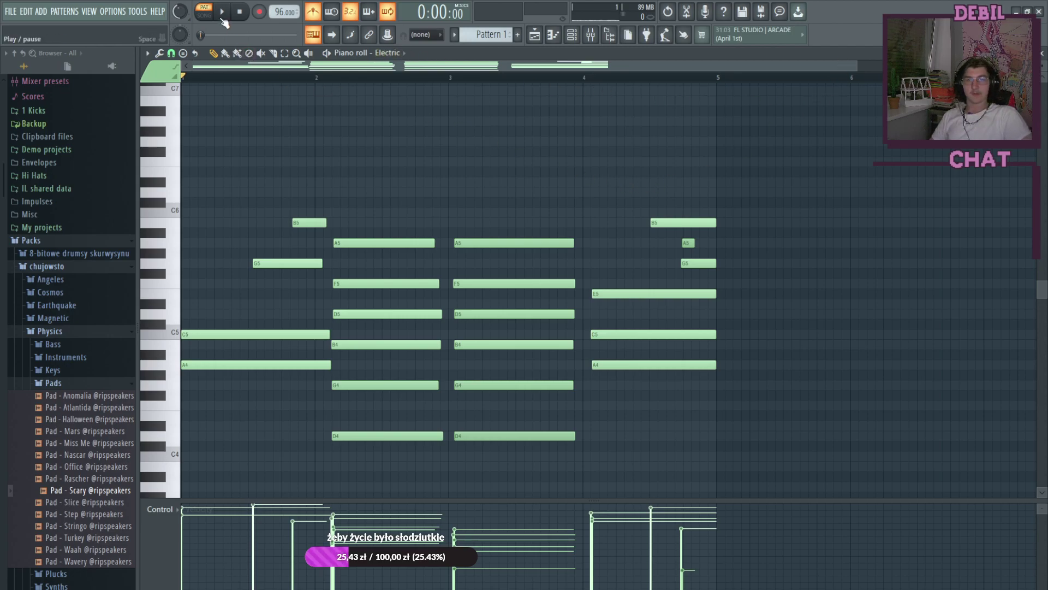
{"action": "left_click", "coordinate": [223, 12]}
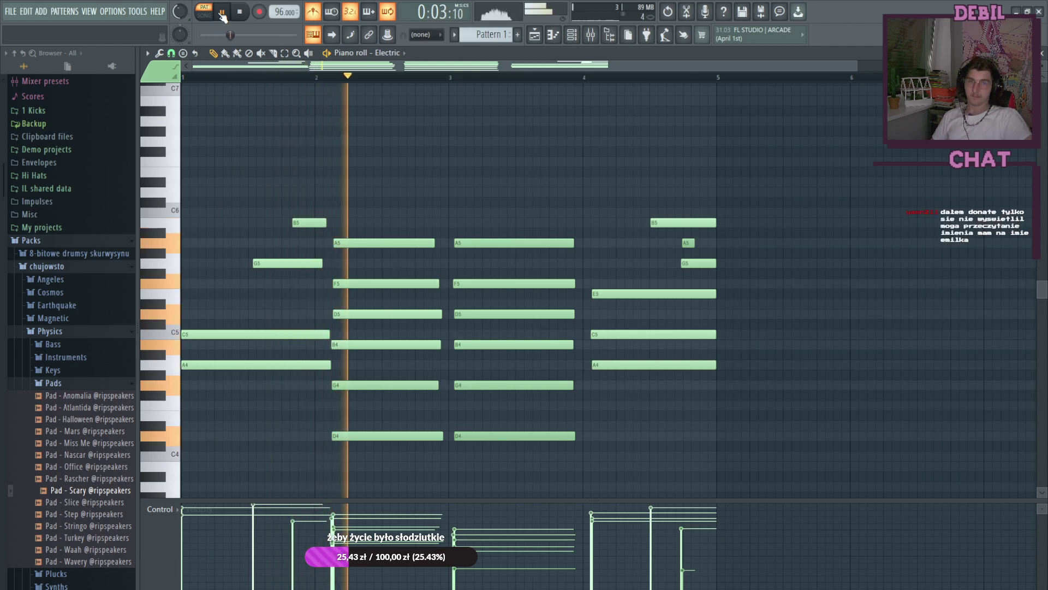
{"action": "left_click", "coordinate": [222, 13]}
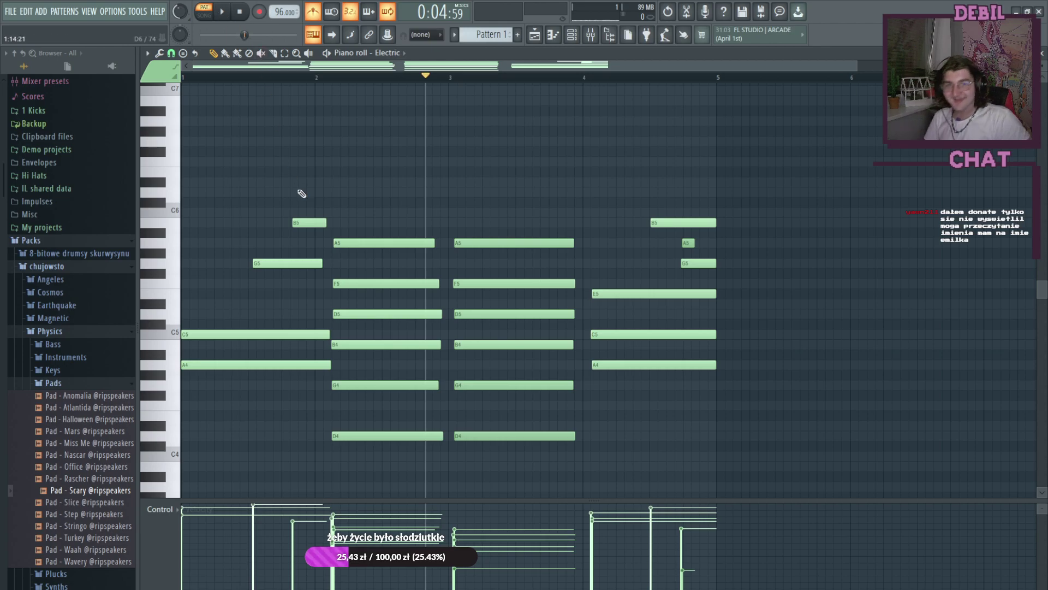
Step: Add a slide note on A#5 at the start of bar 2 and play the pattern from the beginning
{"action": "left_click", "coordinate": [331, 213]}
{"action": "left_click_drag", "start_coordinate": [340, 211], "coordinate": [323, 231]}
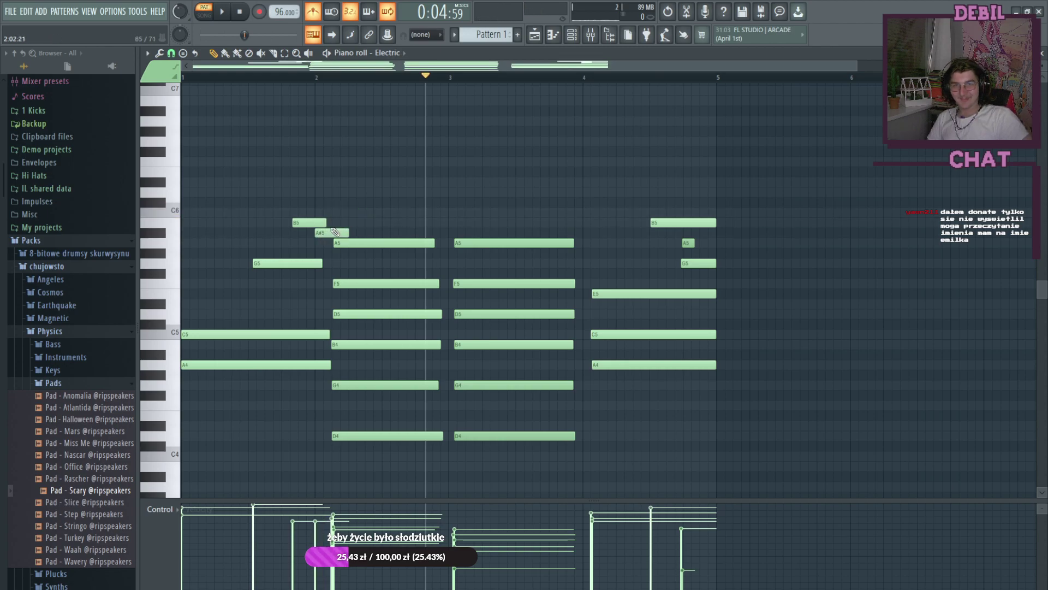
{"action": "left_click", "coordinate": [330, 230]}
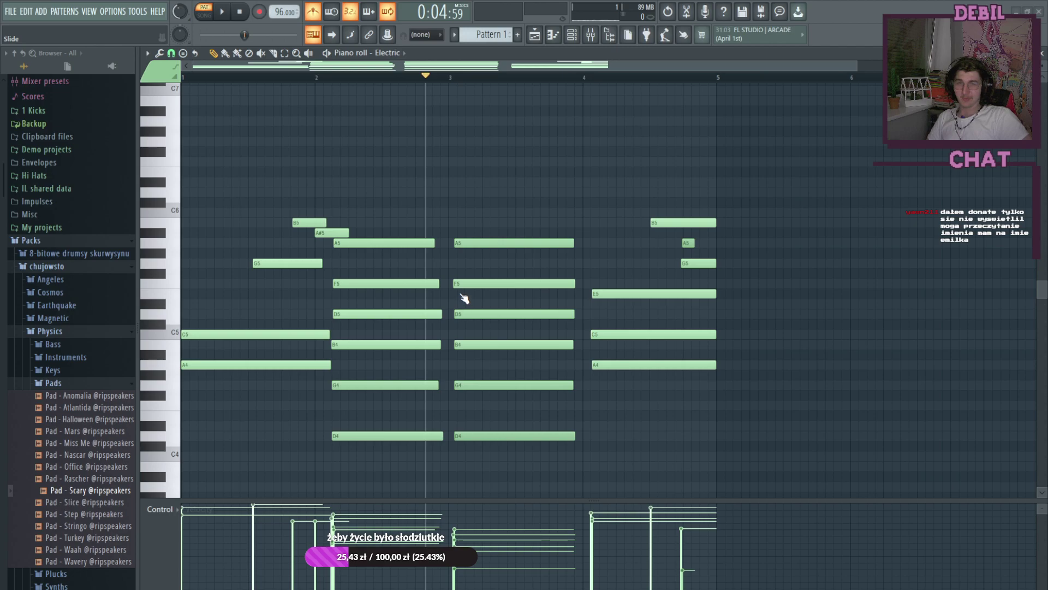
{"action": "left_click_drag", "start_coordinate": [281, 77], "coordinate": [120, 90]}
{"action": "left_click", "coordinate": [224, 13]}
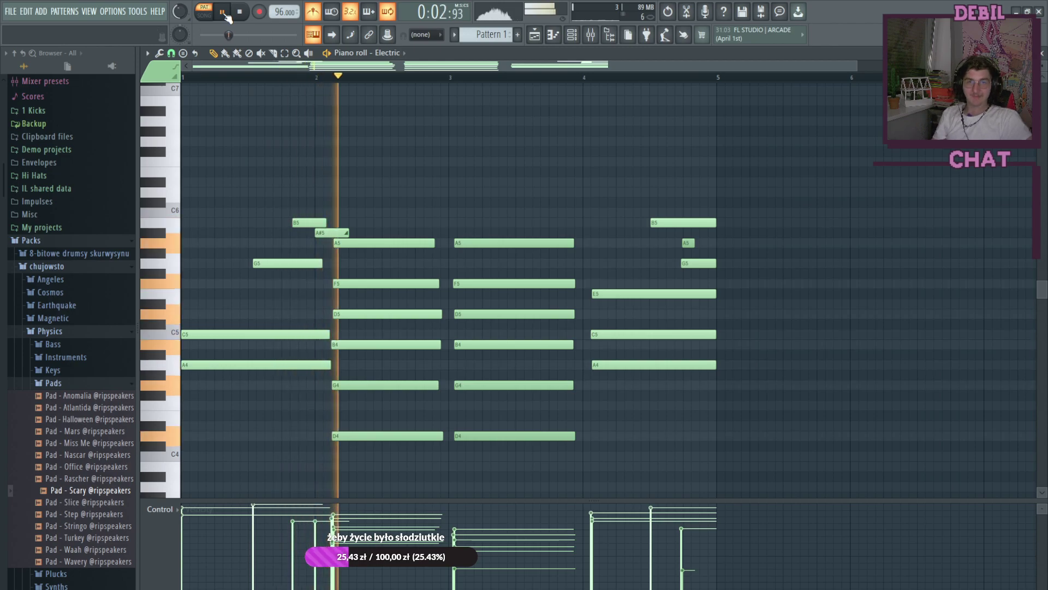
{"action": "left_click", "coordinate": [228, 18]}
Step: Move the slide note down to G#5, shorten it to lead into the bar 2 chord, and audition it
{"action": "left_click_drag", "start_coordinate": [328, 233], "coordinate": [341, 253]}
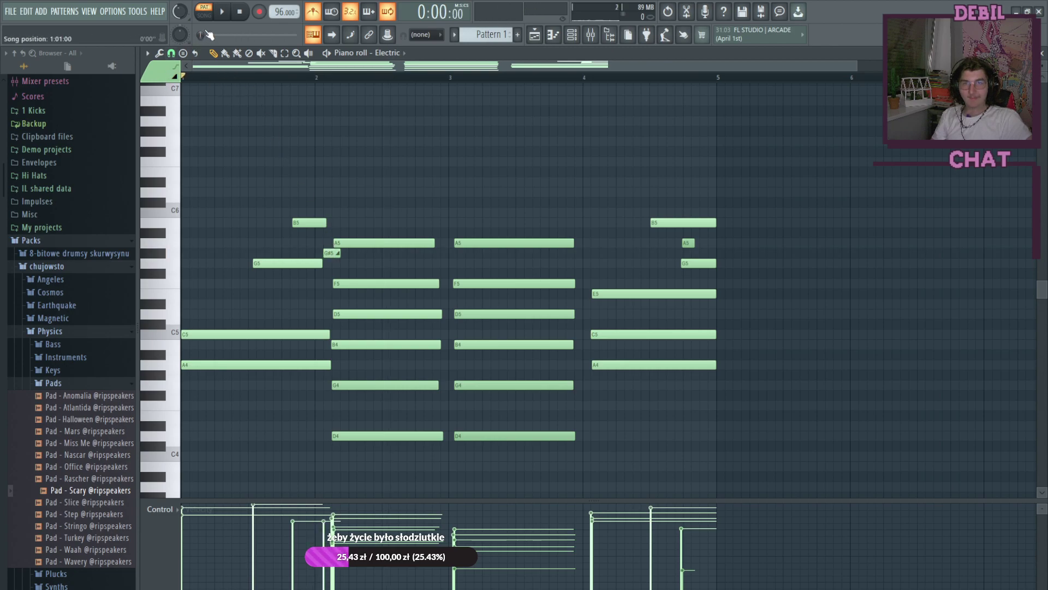
{"action": "left_click", "coordinate": [223, 13]}
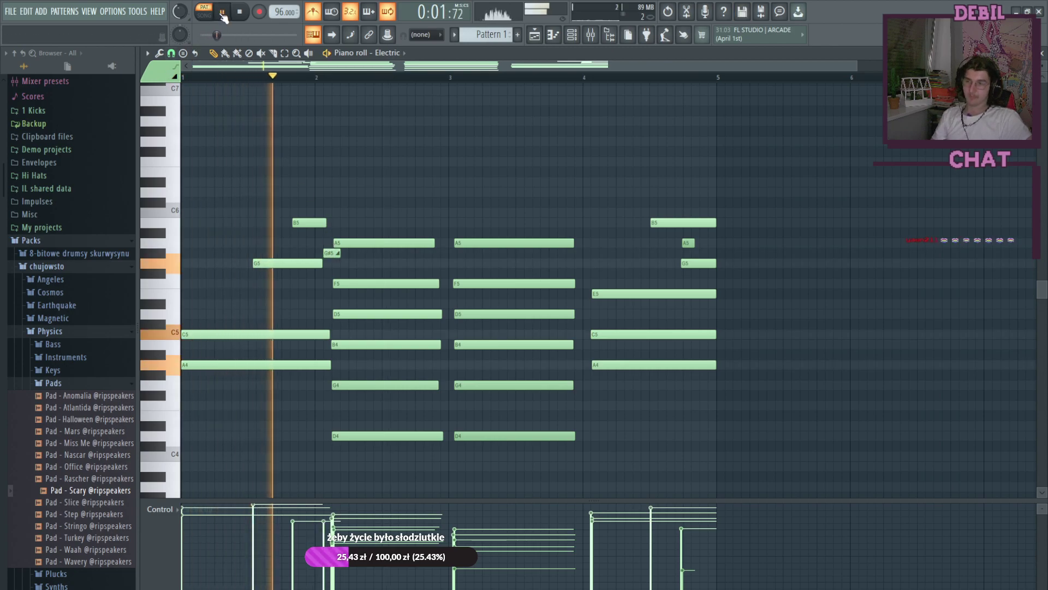
{"action": "left_click", "coordinate": [222, 14]}
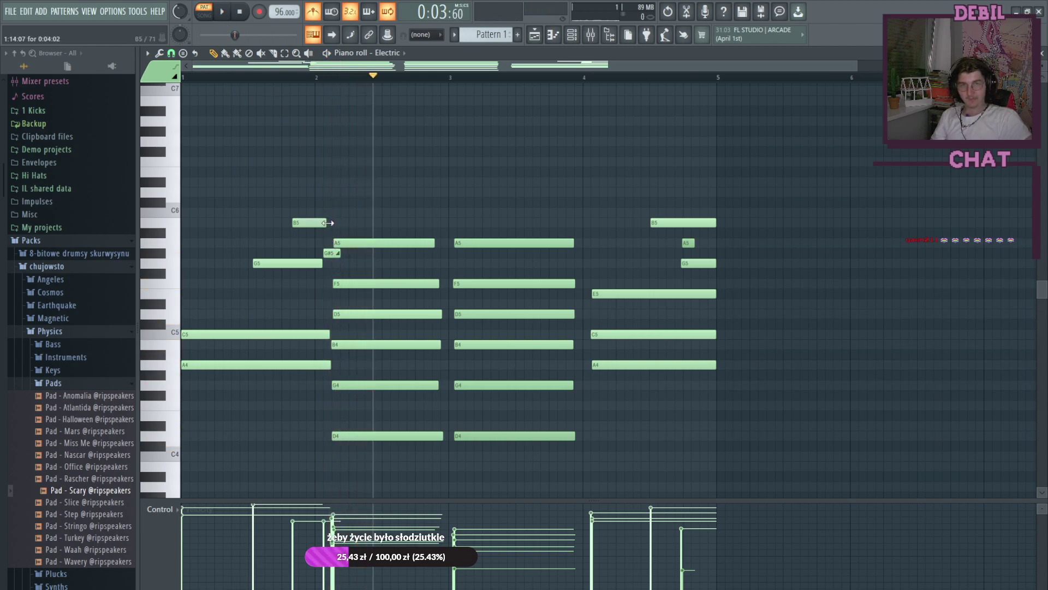
Step: Lengthen the B5 note from bar 1 until it meets the bar 2 chord, and audition the transition
{"action": "left_click", "coordinate": [299, 80]}
{"action": "left_click", "coordinate": [223, 12]}
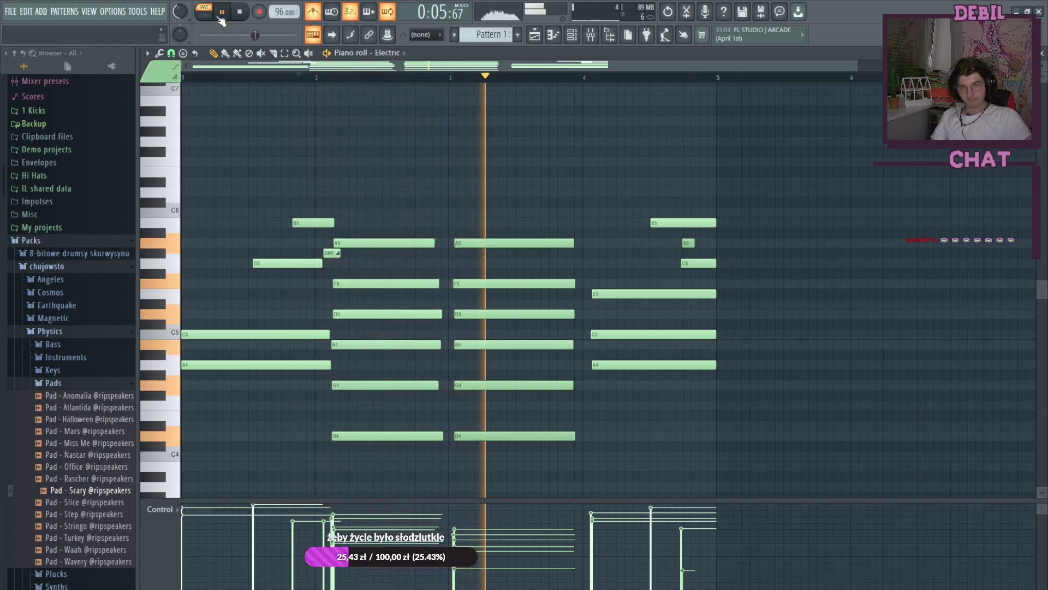
{"action": "left_click", "coordinate": [221, 13]}
Step: Delete the D5 and G4 notes from the bar 2 chord and play the pattern from the start
{"action": "left_click_drag", "start_coordinate": [295, 81], "coordinate": [151, 81]}
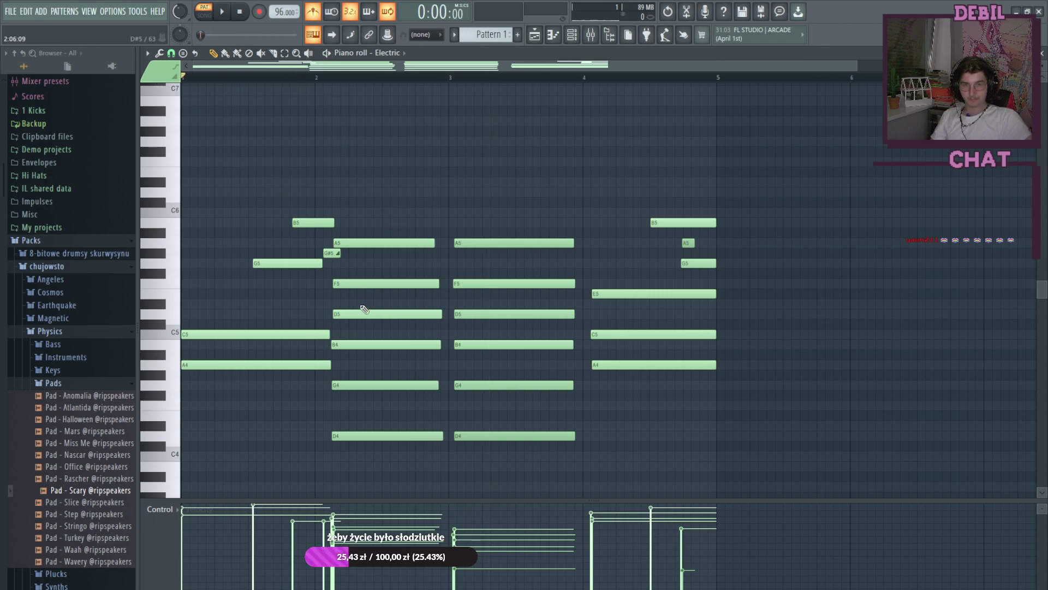
{"action": "right_click", "coordinate": [363, 314]}
{"action": "right_click", "coordinate": [363, 385]}
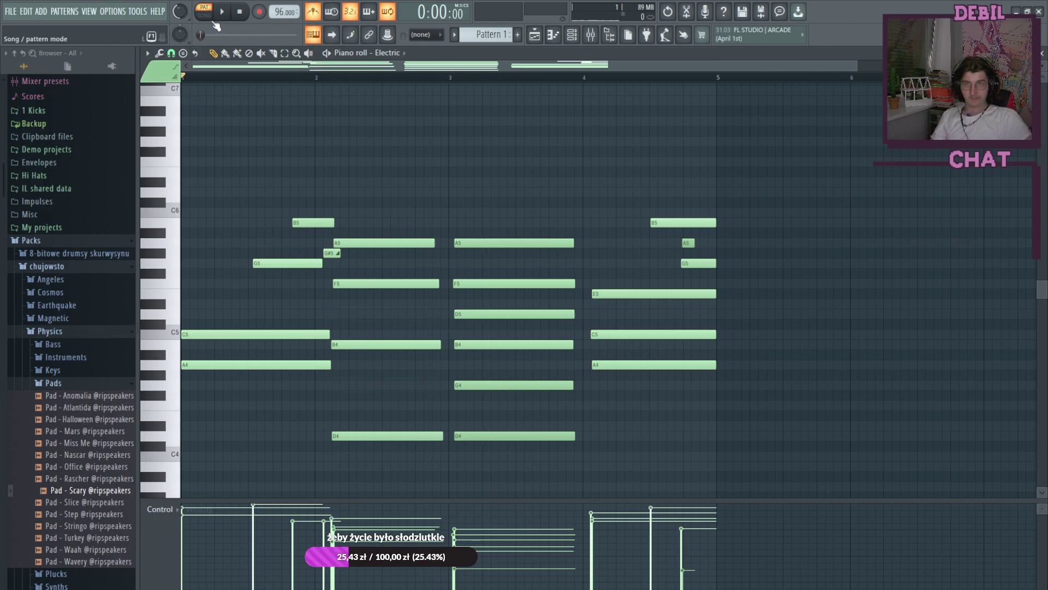
{"action": "left_click", "coordinate": [220, 16]}
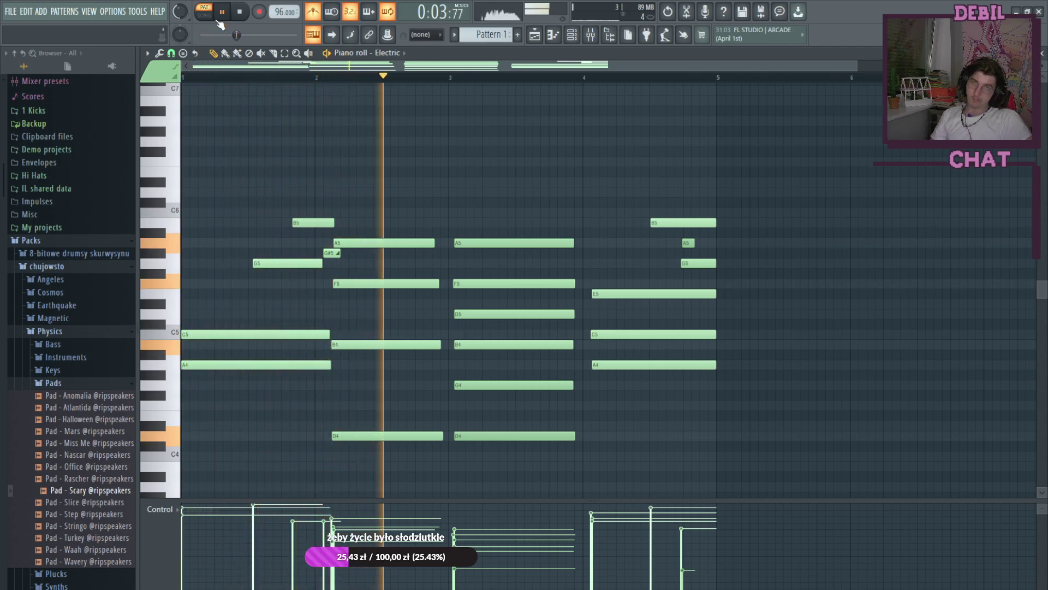
{"action": "left_click", "coordinate": [221, 14]}
Step: Delete the D5 and G4 notes from the bar 3 chord and play the pattern from bar 1
{"action": "right_click", "coordinate": [481, 314]}
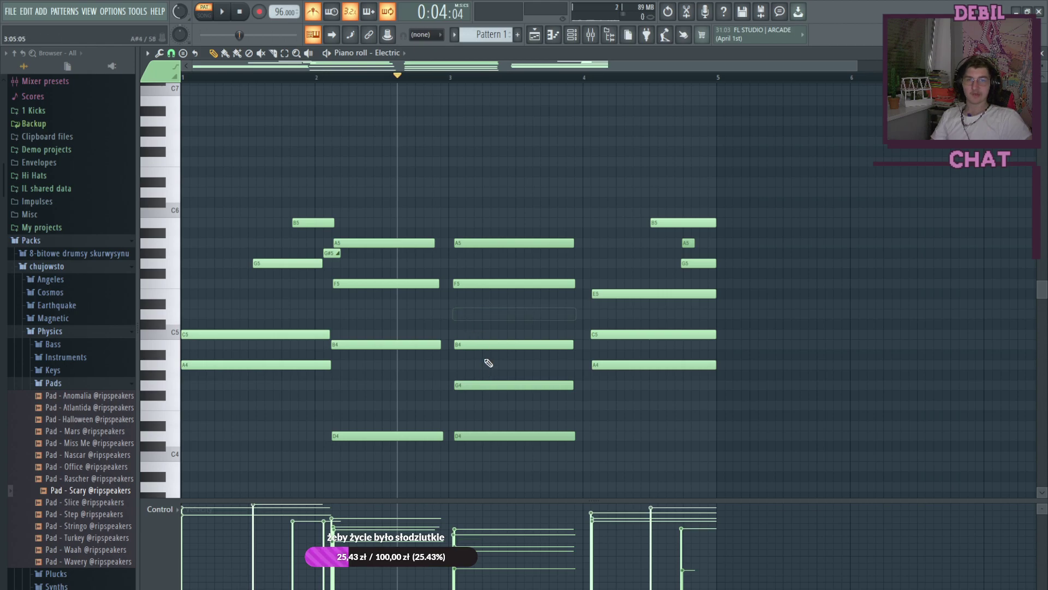
{"action": "right_click", "coordinate": [492, 385]}
{"action": "left_click_drag", "start_coordinate": [333, 76], "coordinate": [222, 76]}
{"action": "left_click", "coordinate": [222, 13]}
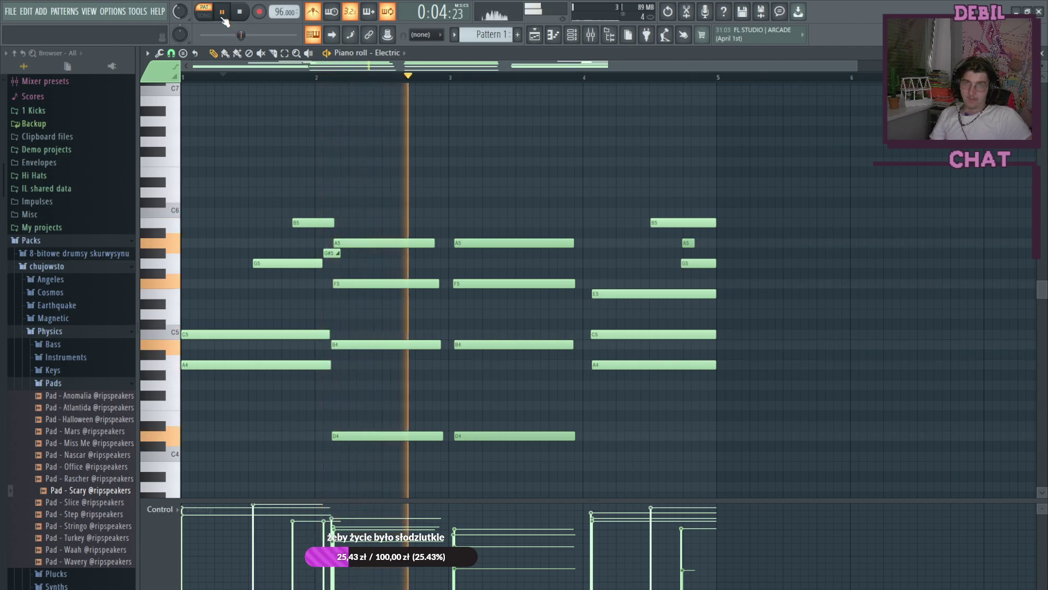
Step: Try to join the bar 2 and bar 3 chord notes with quick legato, and undo it
{"action": "key", "text": "space"}
{"action": "left_click_drag", "start_coordinate": [432, 239], "coordinate": [500, 441]}
{"action": "key", "text": "ctrl+l"}
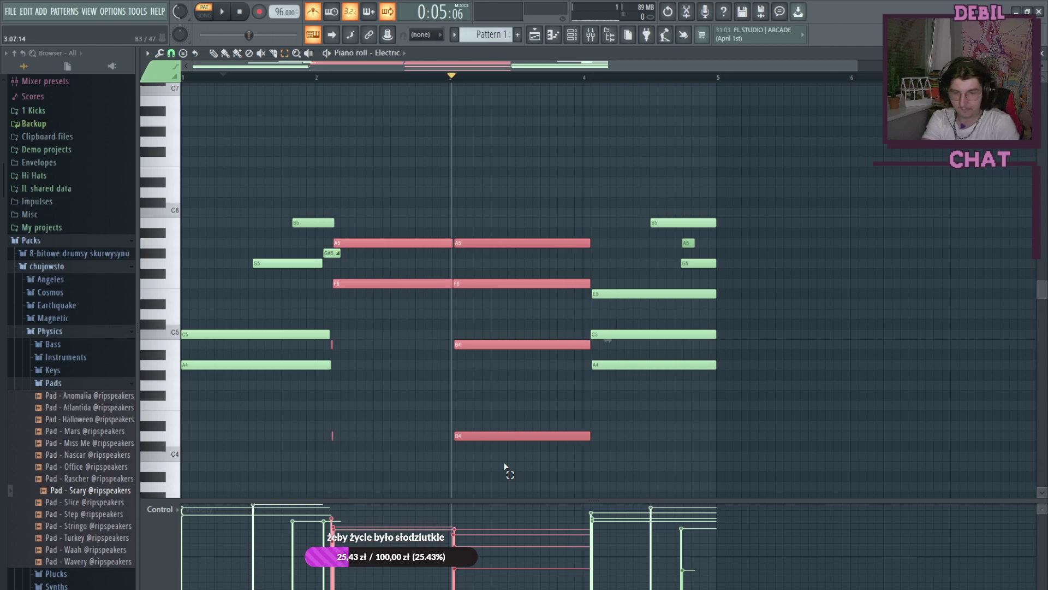
{"action": "key", "text": "ctrl+z"}
{"action": "left_click", "coordinate": [494, 419]}
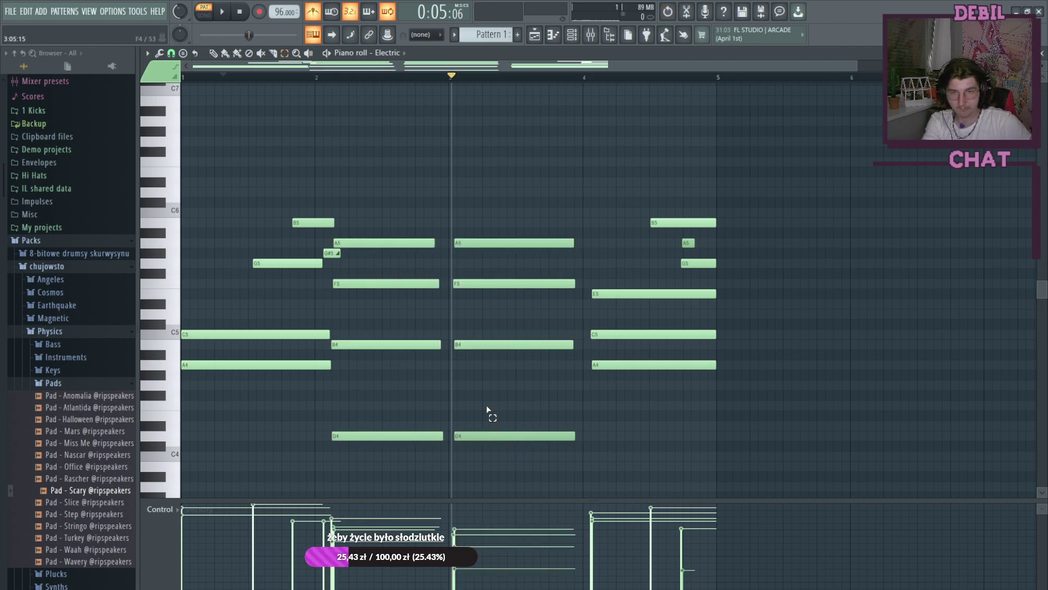
{"action": "left_click_drag", "start_coordinate": [411, 224], "coordinate": [492, 475]}
{"action": "key", "text": "ctrl+l"}
{"action": "key", "text": "ctrl+l"}
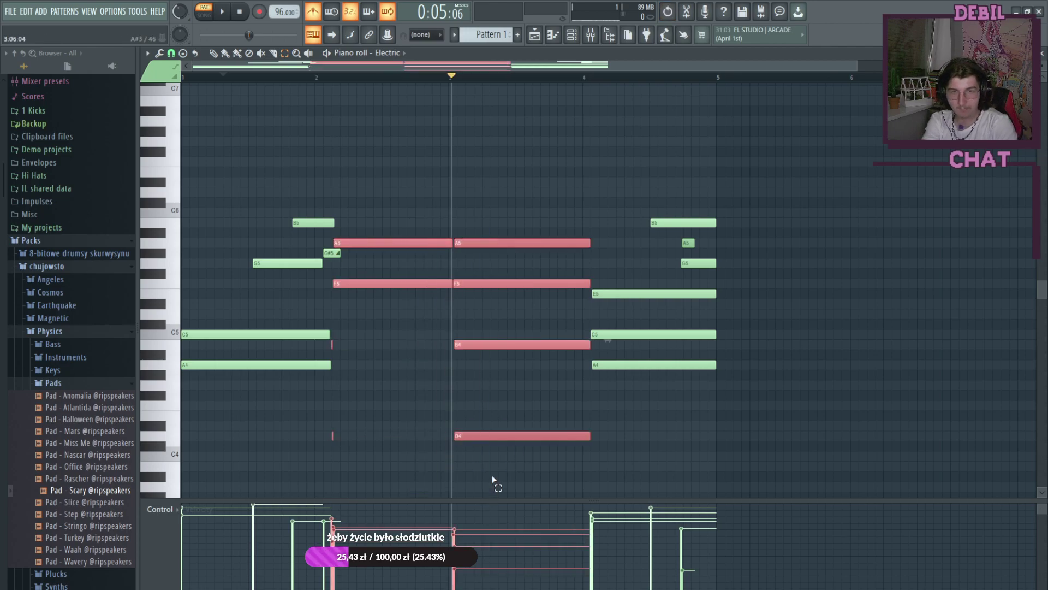
{"action": "key", "text": "ctrl+z"}
Step: Lengthen the bar 2 chord notes until they nearly meet the bar 3 chord, and return the playhead to bar 1
{"action": "scroll", "coordinate": [494, 453], "scroll_direction": "up", "scroll_amount": 1}
{"action": "left_click", "coordinate": [496, 428]}
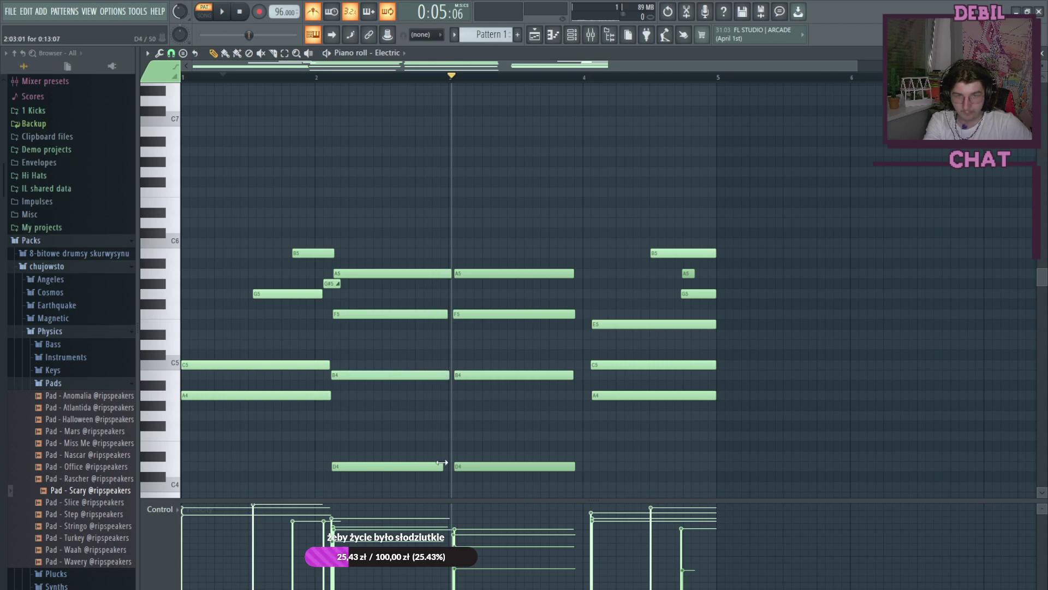
{"action": "left_click_drag", "start_coordinate": [315, 78], "coordinate": [181, 76]}
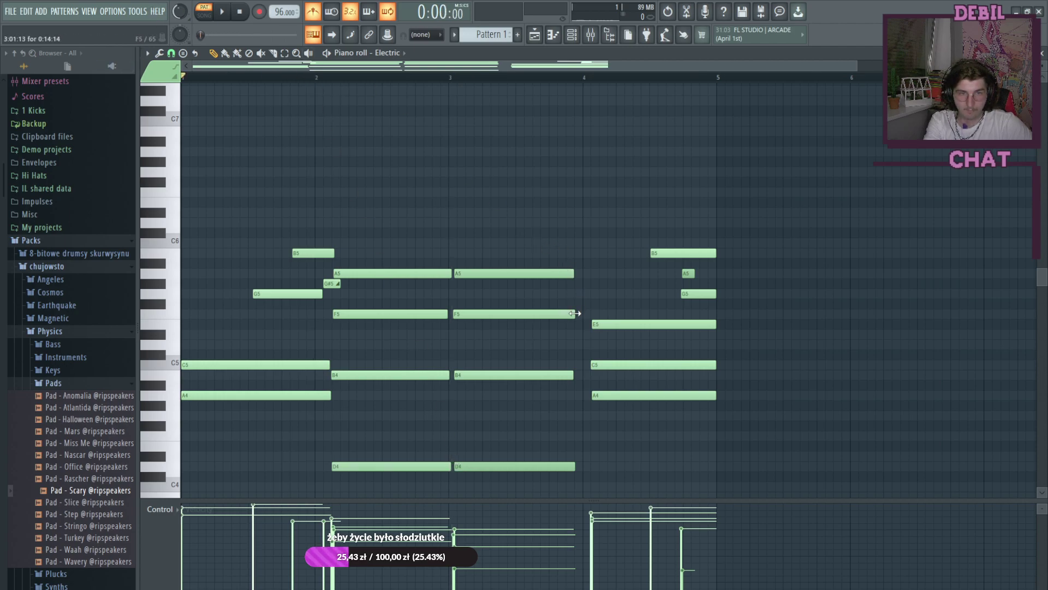
Step: Extend the bar 3 F5 and B4 notes toward bar 4 and lower the F5 to D#5 while auditioning the pattern
{"action": "left_click", "coordinate": [576, 377]}
{"action": "right_click", "coordinate": [577, 377]}
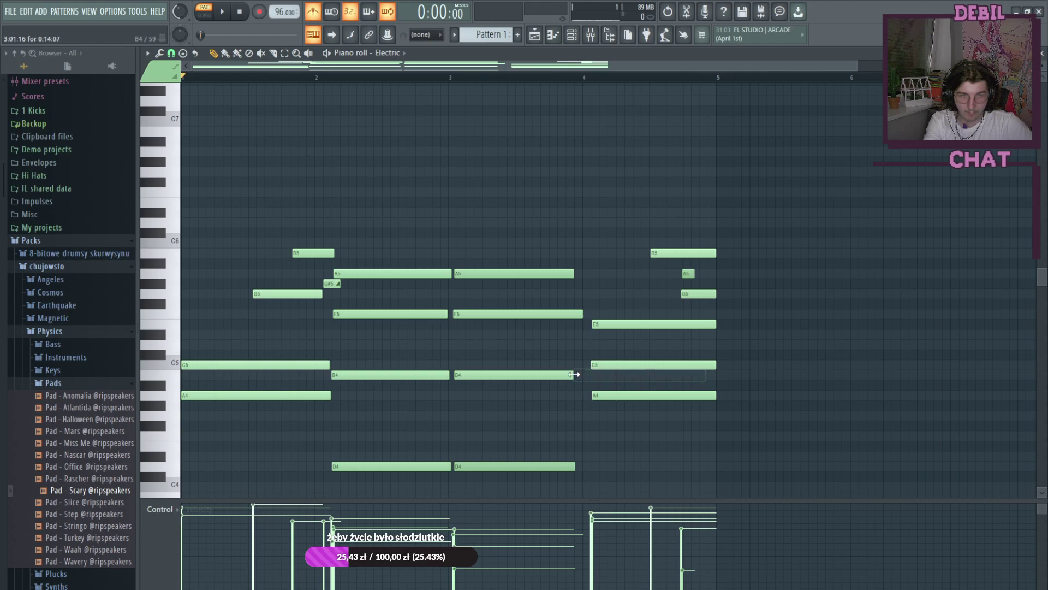
{"action": "left_click", "coordinate": [221, 13]}
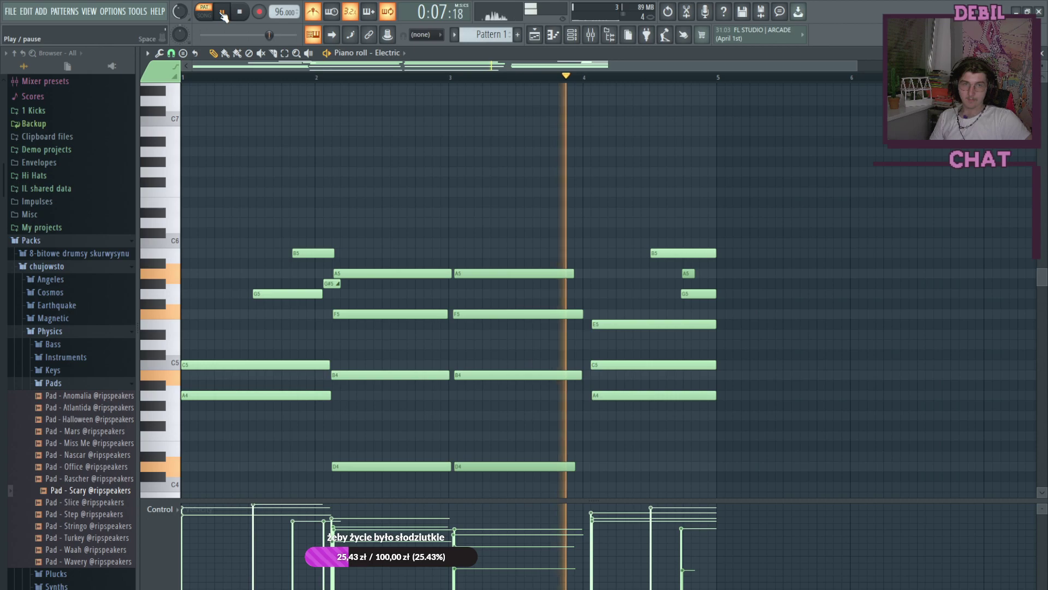
{"action": "left_click_drag", "start_coordinate": [481, 314], "coordinate": [480, 335]}
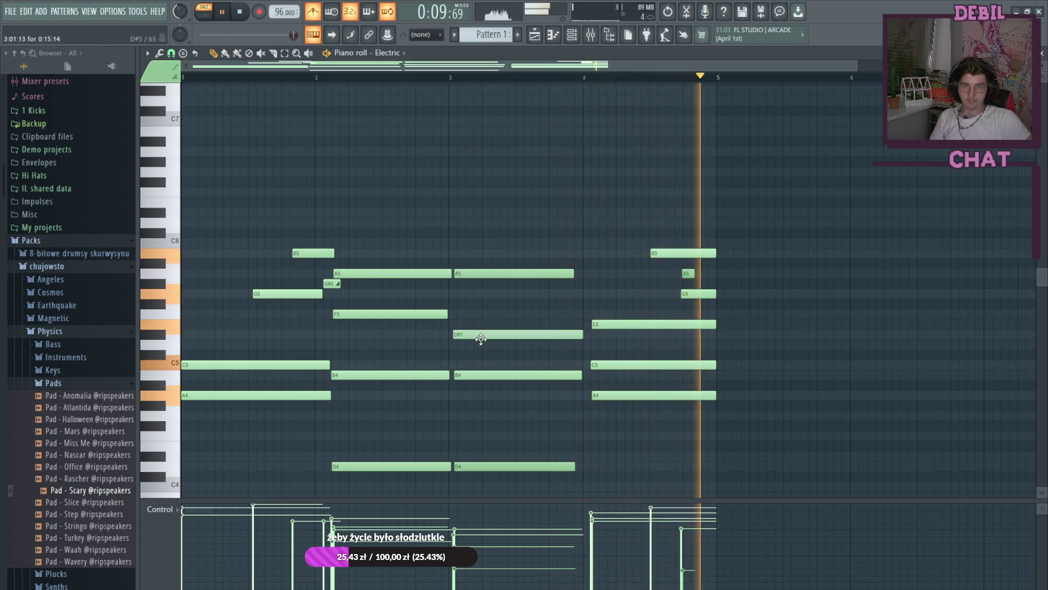
{"action": "left_click", "coordinate": [222, 14]}
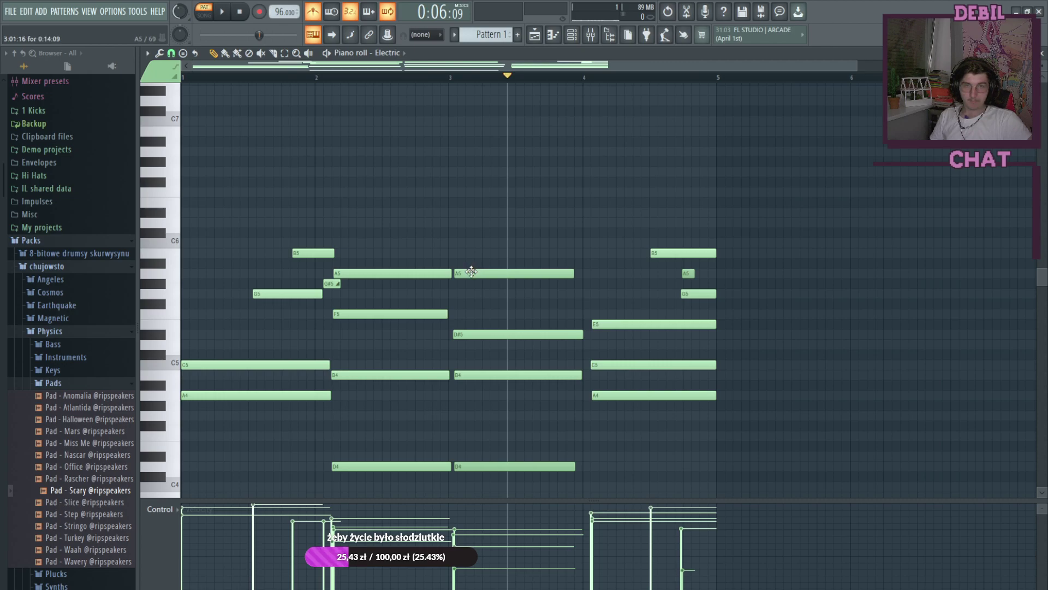
Step: Try the bar 3 A5 note at F5, audition it from bar 2, and move it back to A5
{"action": "left_click_drag", "start_coordinate": [471, 271], "coordinate": [471, 313]}
{"action": "left_click", "coordinate": [359, 76]}
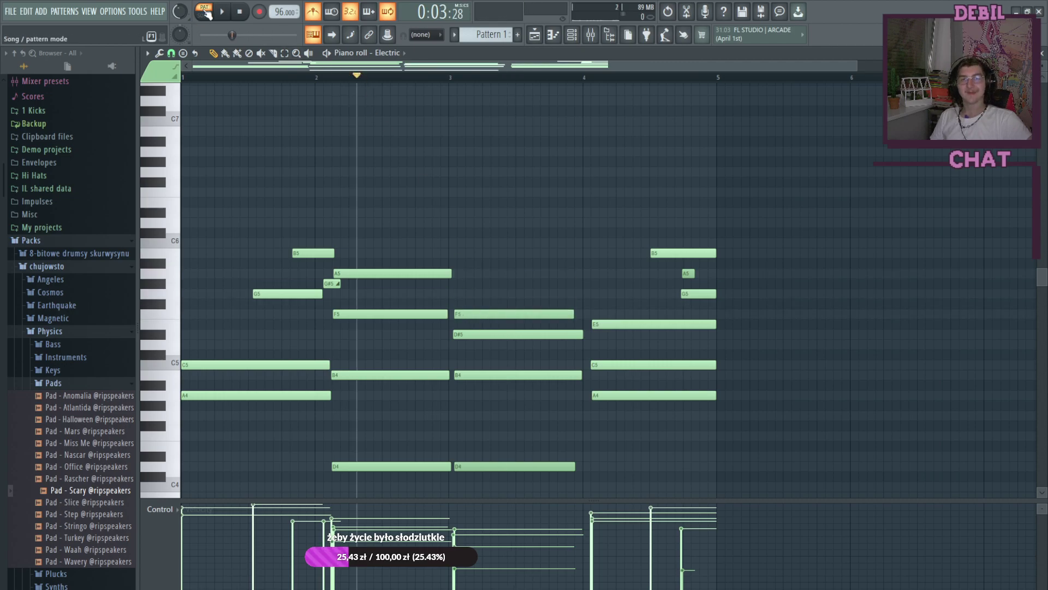
{"action": "left_click", "coordinate": [221, 13]}
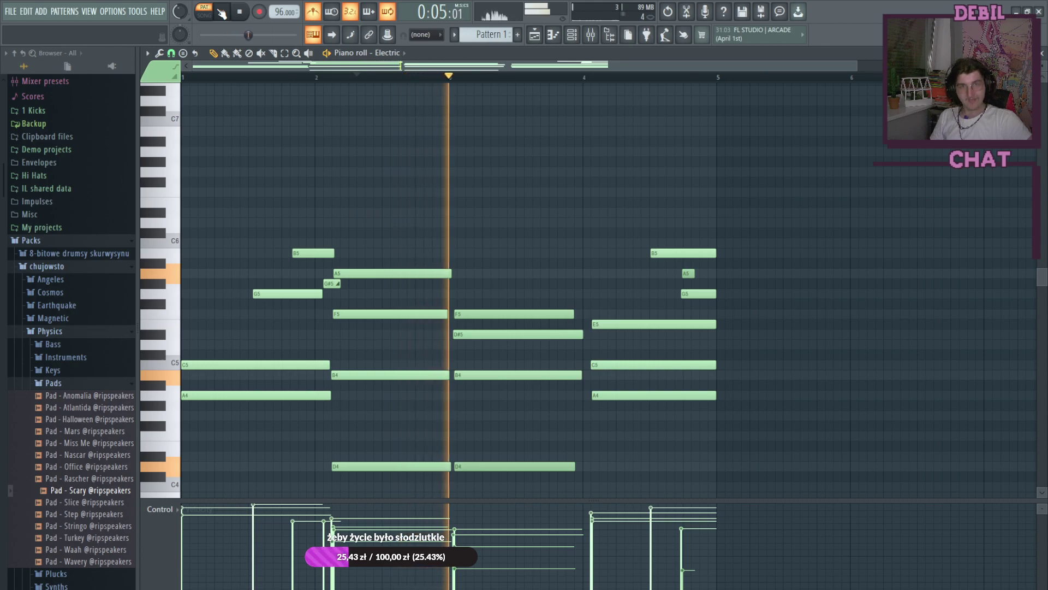
{"action": "key", "text": "space"}
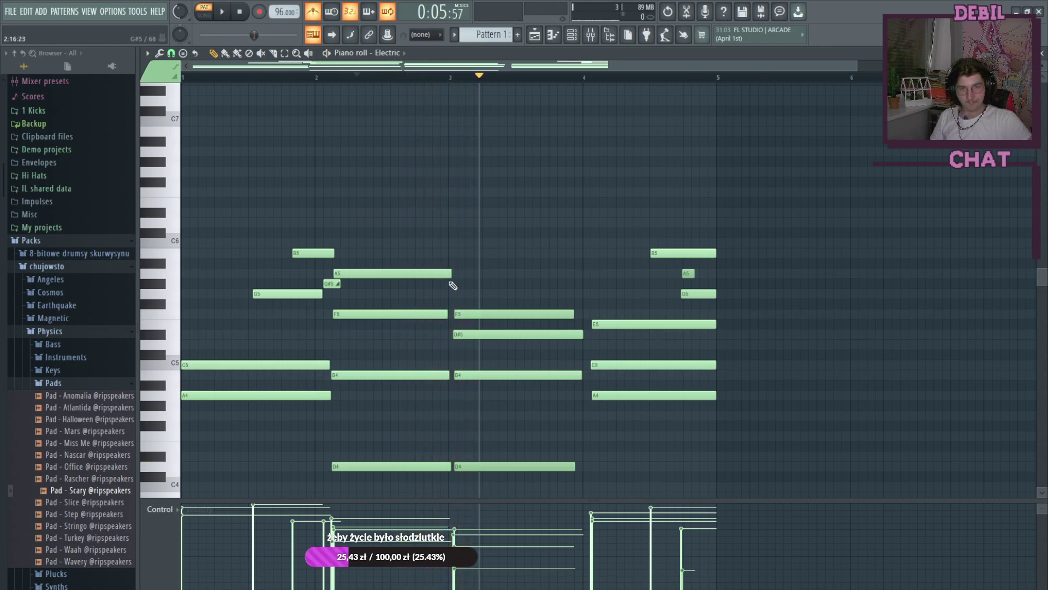
{"action": "mouse_move", "coordinate": [468, 311]}
{"action": "left_mouse_down"}
{"action": "mouse_move", "coordinate": [466, 208]}
{"action": "mouse_move", "coordinate": [472, 273]}
{"action": "left_mouse_up"}
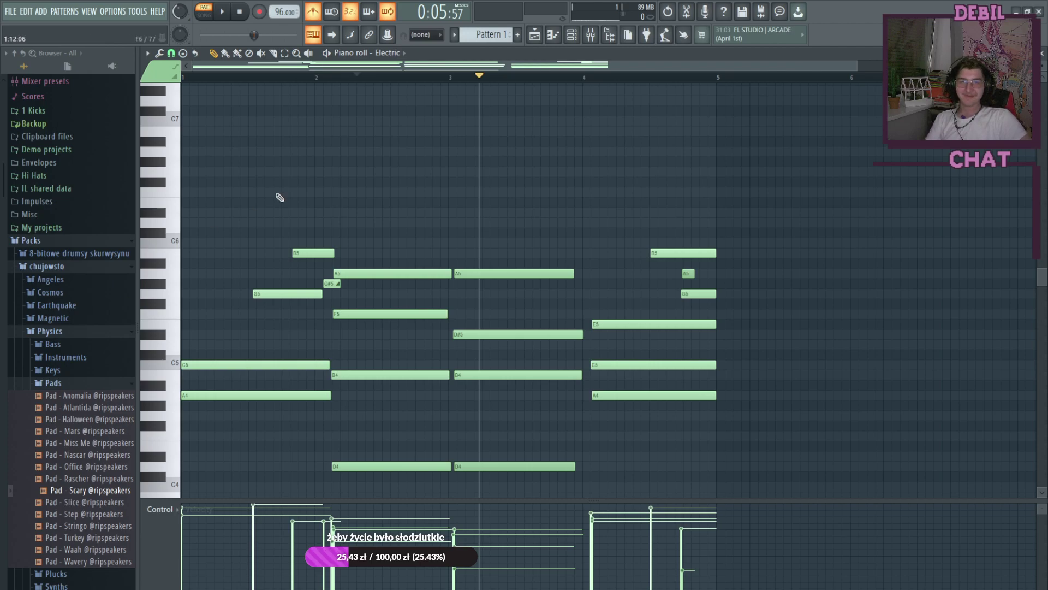
Step: Try doubling the bar 3 A5 note an octave higher at A6, play the pattern from the start, and delete the A6 note
{"action": "left_click_drag", "start_coordinate": [467, 195], "coordinate": [508, 282]}
{"action": "key", "text": "ctrl+Up"}
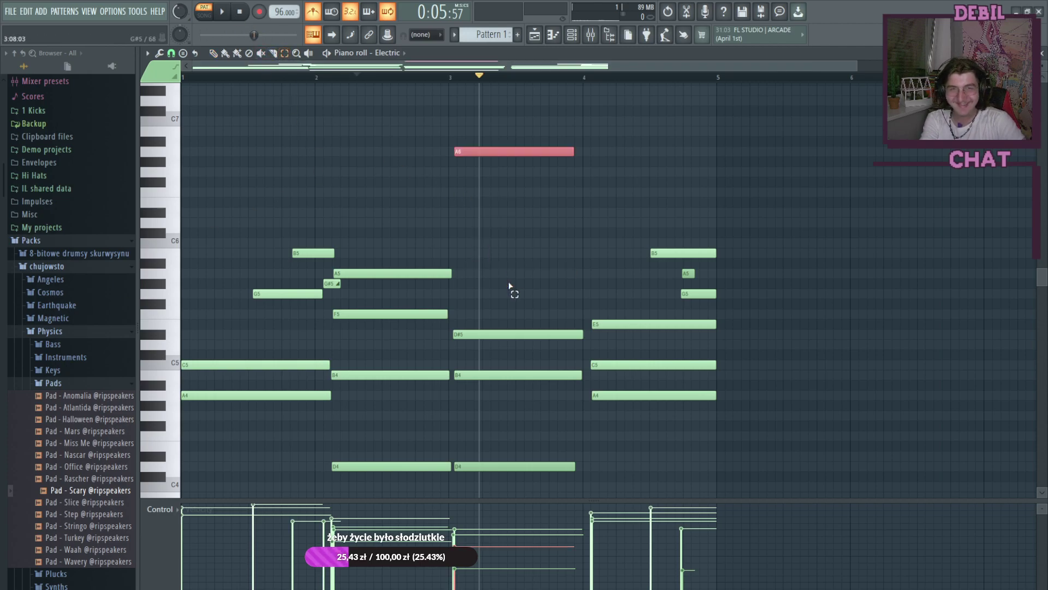
{"action": "left_click", "coordinate": [509, 282]}
{"action": "mouse_move", "coordinate": [504, 143]}
{"action": "left_mouse_down"}
{"action": "mouse_move", "coordinate": [533, 150]}
{"action": "mouse_move", "coordinate": [521, 157]}
{"action": "left_mouse_up"}
{"action": "right_click", "coordinate": [537, 162]}
{"action": "left_click", "coordinate": [461, 273]}
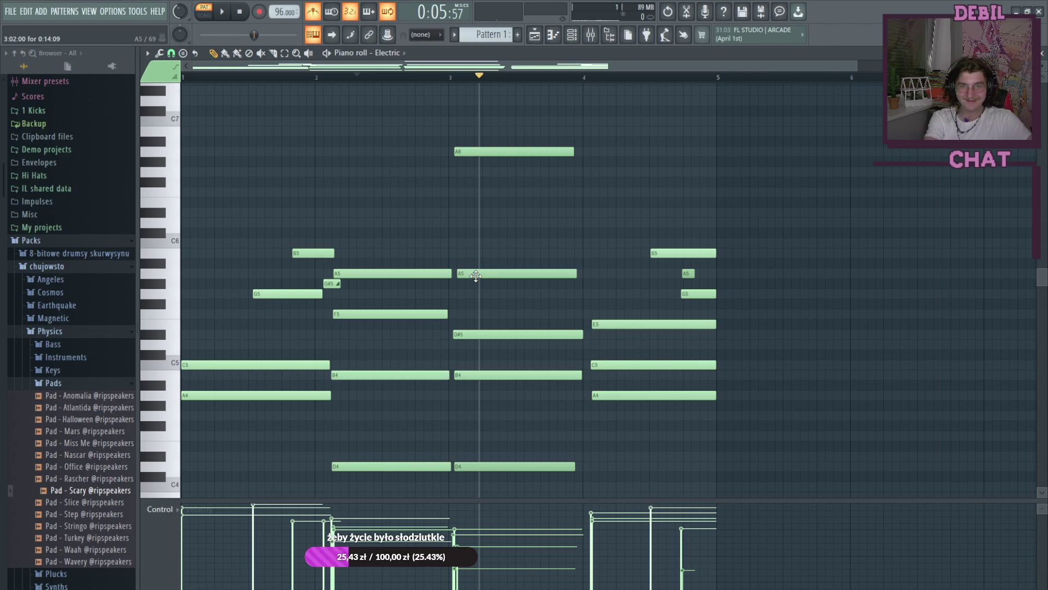
{"action": "left_click_drag", "start_coordinate": [209, 78], "coordinate": [178, 77]}
{"action": "left_click", "coordinate": [222, 13]}
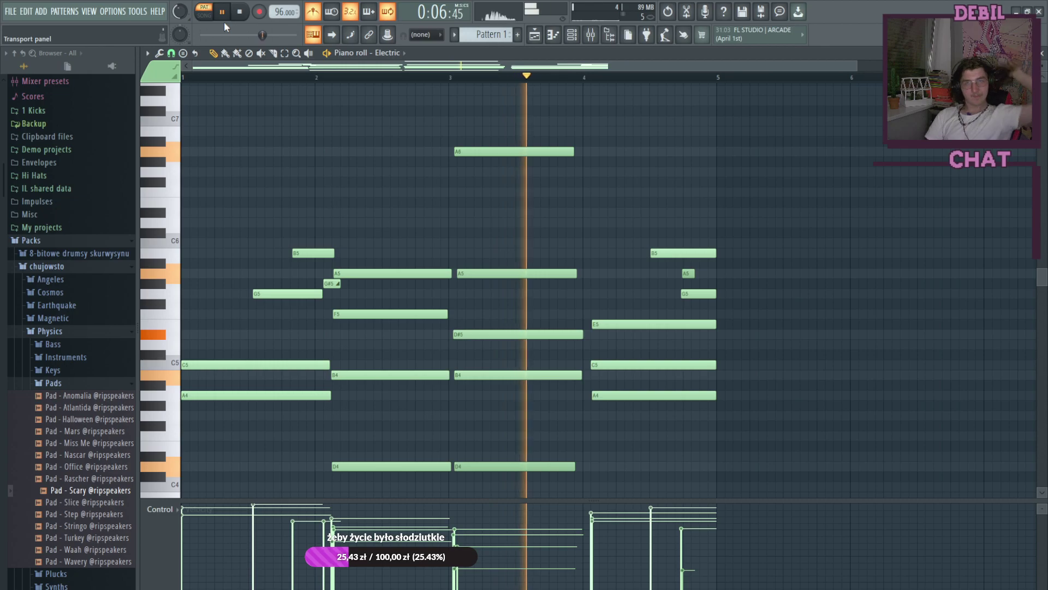
{"action": "right_click", "coordinate": [485, 151]}
Step: Double the bar 3 D4 note an octave lower at D3, and play the pattern from bar 1
{"action": "scroll", "coordinate": [491, 204], "scroll_direction": "down", "scroll_amount": 5}
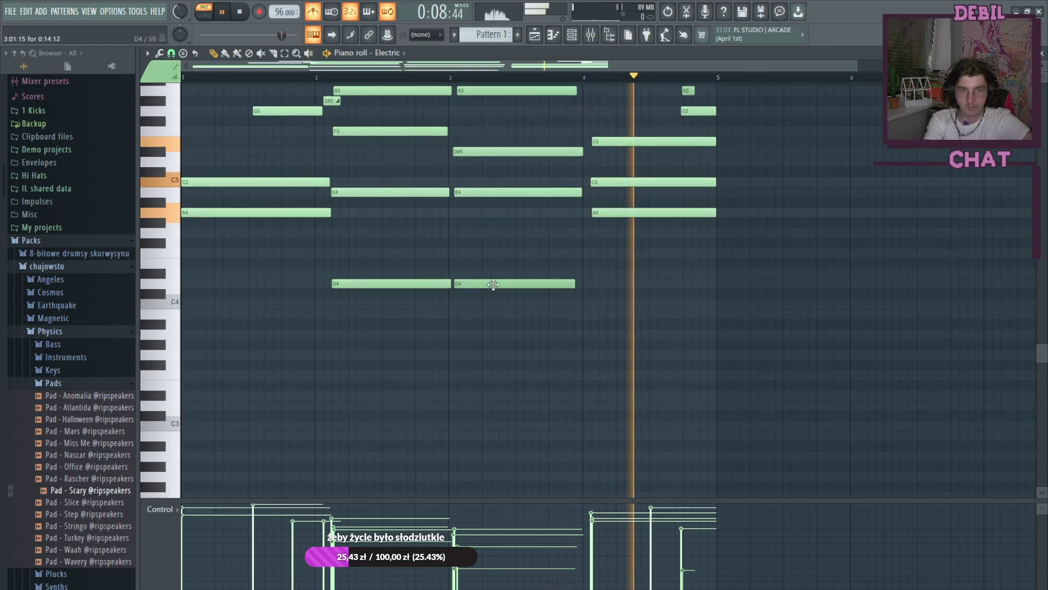
{"action": "key", "text": "e"}
{"action": "left_click_drag", "start_coordinate": [475, 249], "coordinate": [488, 314]}
{"action": "key", "text": "ctrl+Down"}
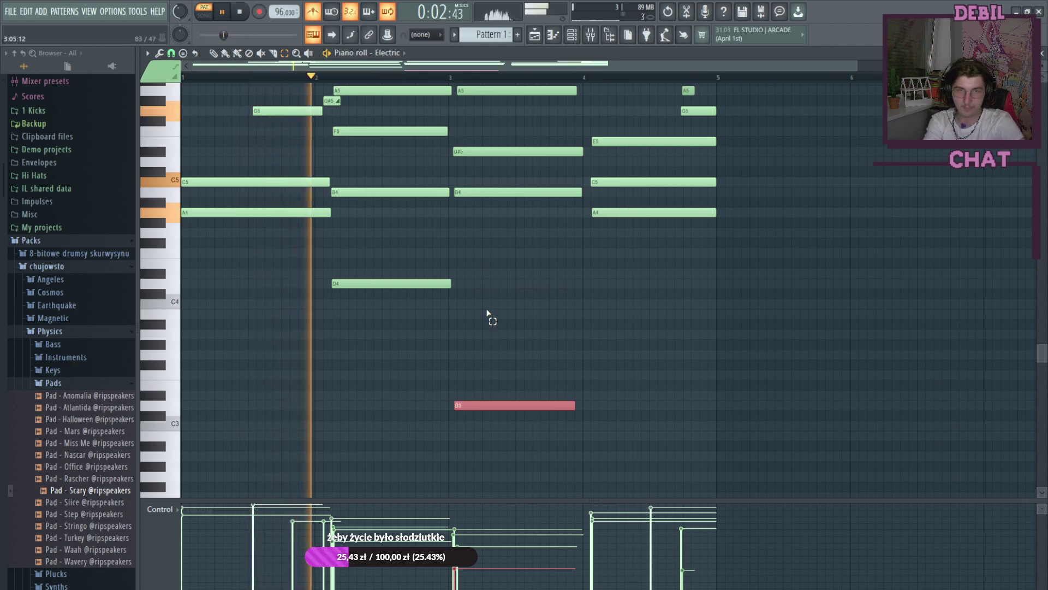
{"action": "key", "text": "ctrl+v"}
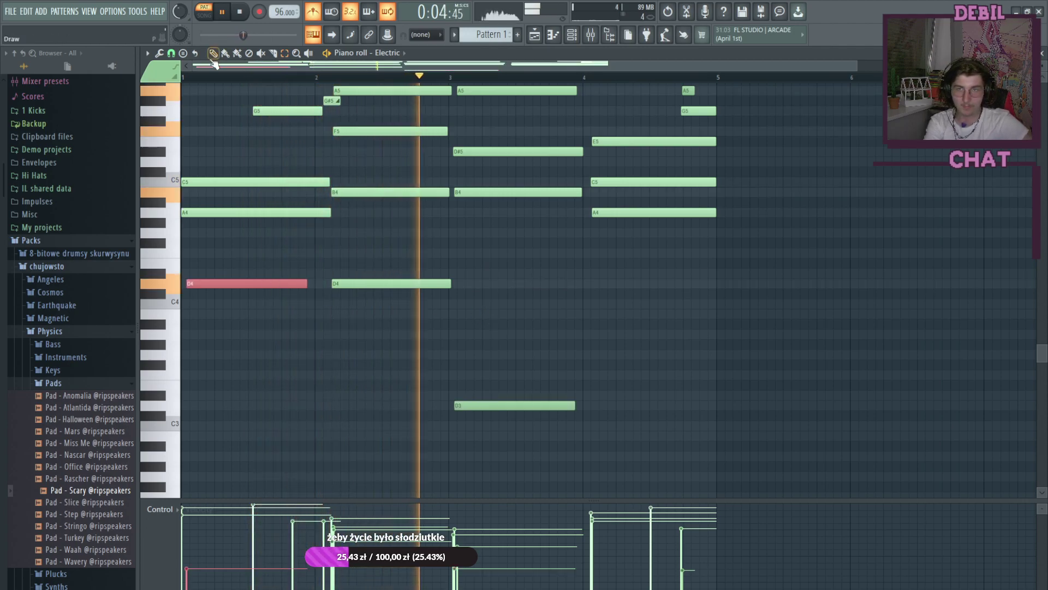
{"action": "left_click_drag", "start_coordinate": [260, 282], "coordinate": [528, 282]}
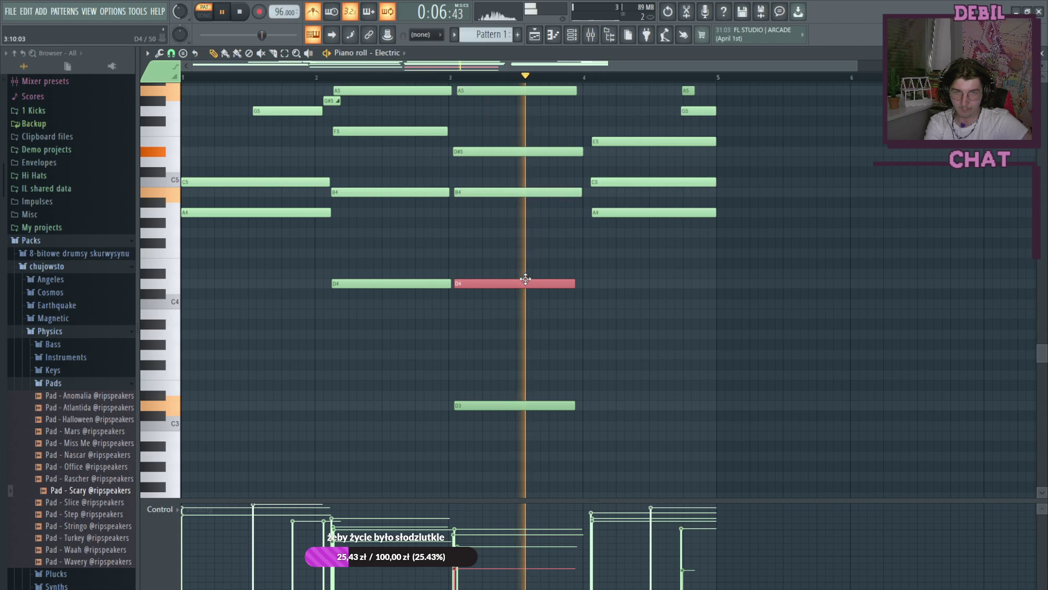
{"action": "left_click", "coordinate": [208, 77]}
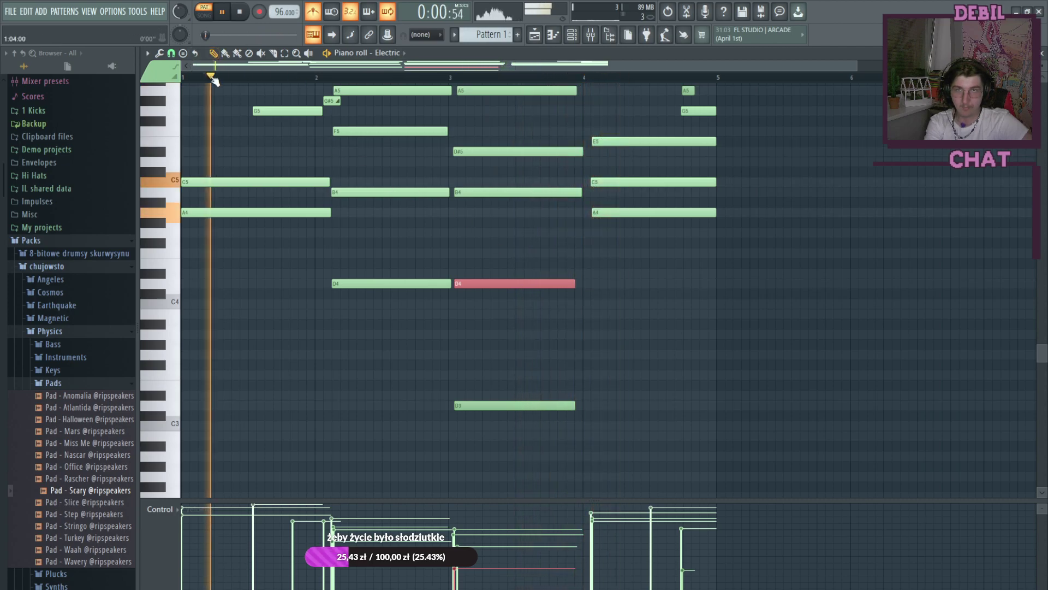
{"action": "scroll", "coordinate": [462, 300], "scroll_direction": "up", "scroll_amount": 3}
{"action": "left_click", "coordinate": [662, 413]}
{"action": "right_click", "coordinate": [662, 414]}
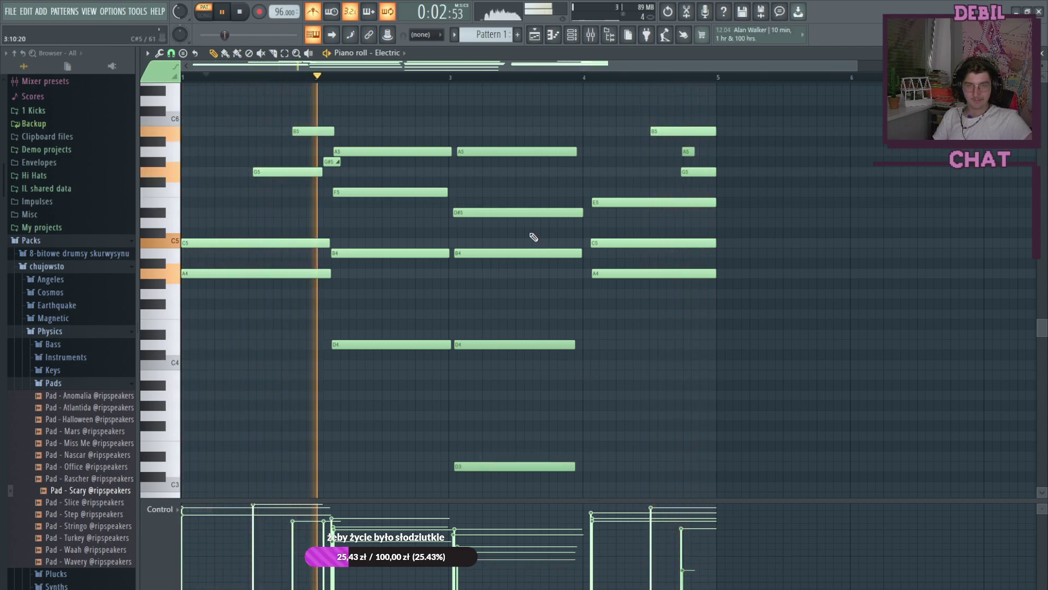
{"action": "left_click", "coordinate": [222, 16]}
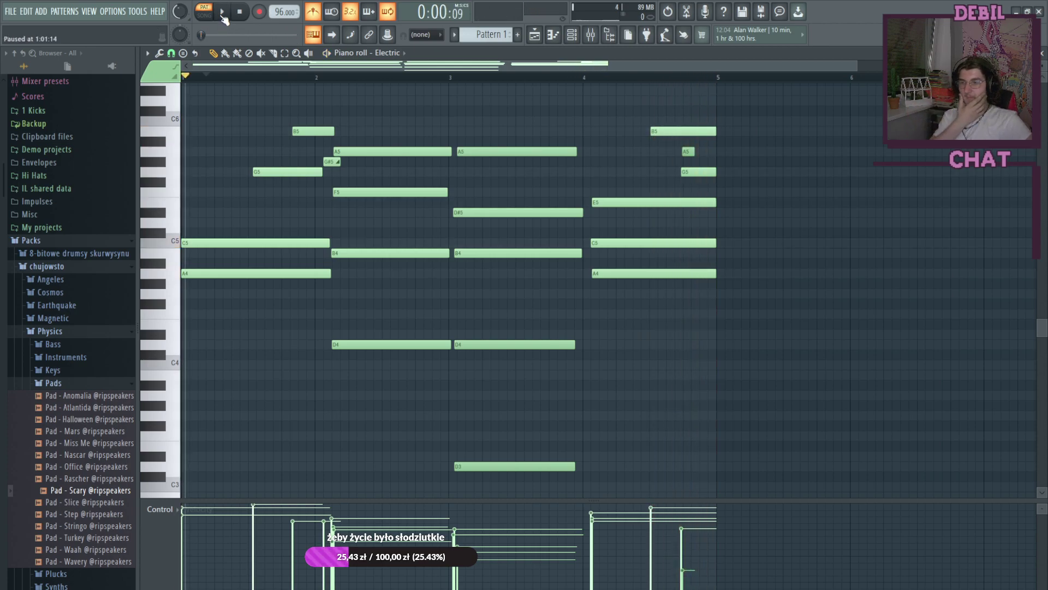
{"action": "scroll", "coordinate": [352, 185], "scroll_direction": "up", "scroll_amount": 3}
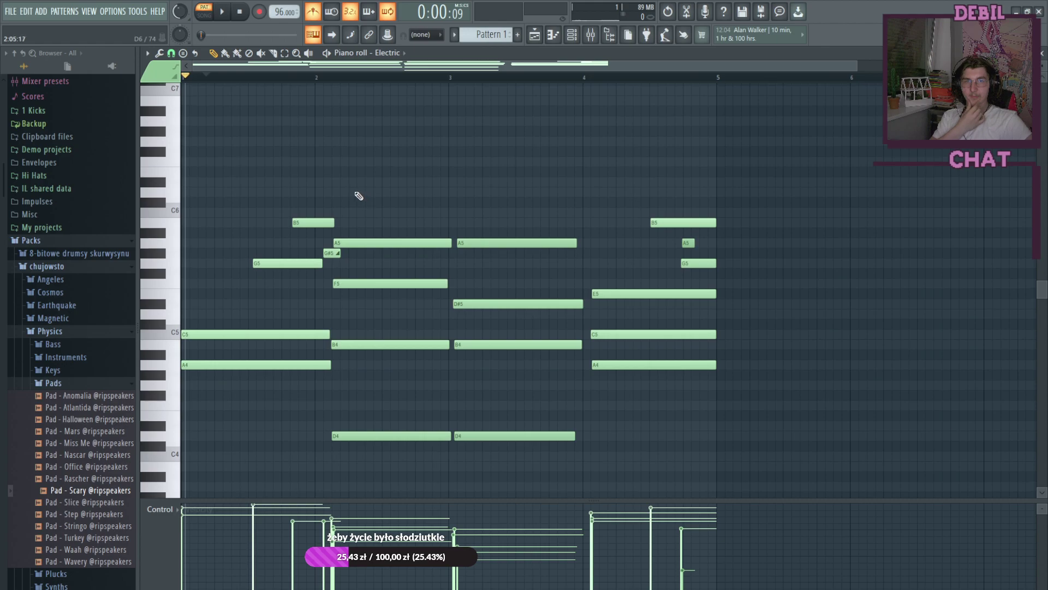
{"action": "left_click", "coordinate": [573, 35]}
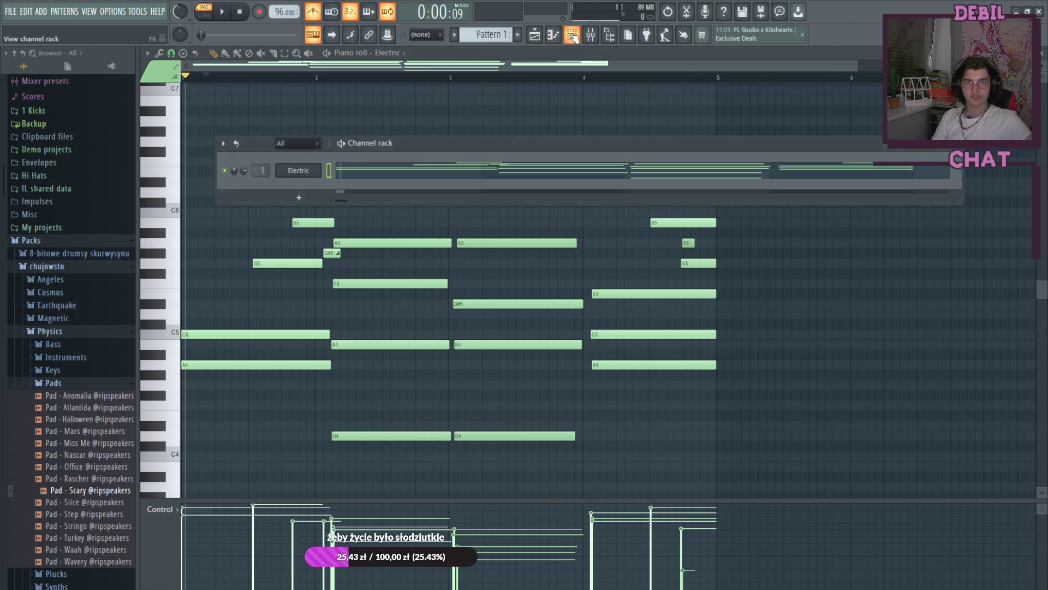
{"action": "left_click", "coordinate": [533, 48]}
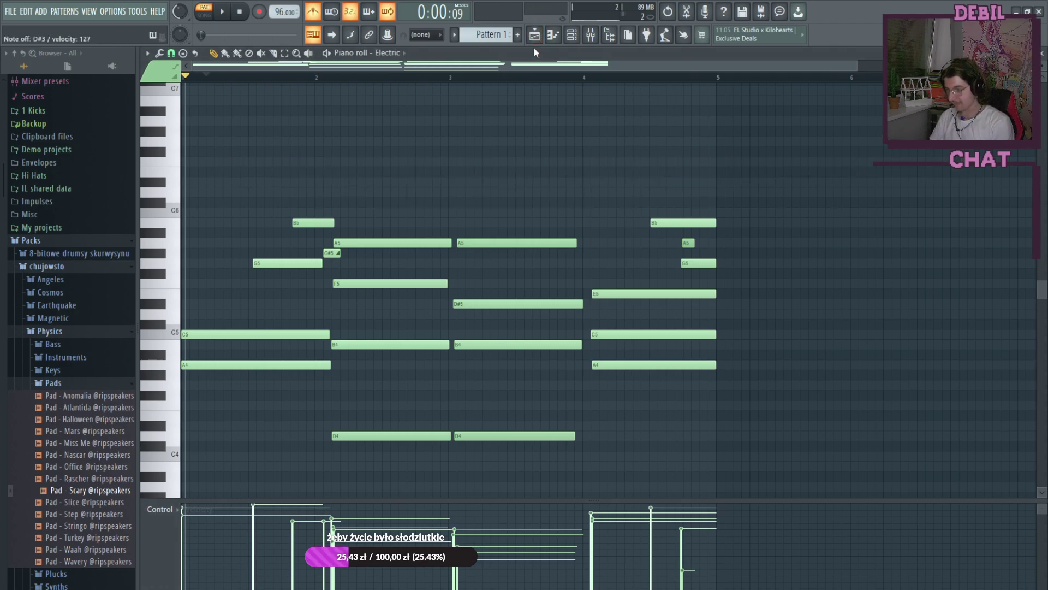
{"action": "scroll", "coordinate": [534, 47], "scroll_direction": "up", "scroll_amount": 1}
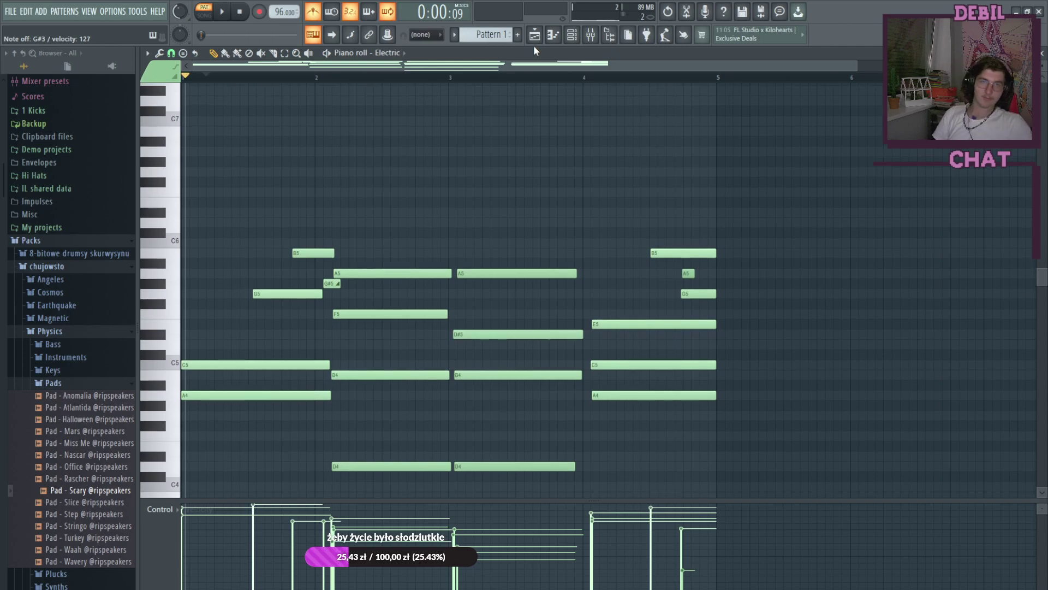
{"action": "scroll", "coordinate": [538, 99], "scroll_direction": "down", "scroll_amount": 7}
{"action": "scroll", "coordinate": [538, 100], "scroll_direction": "up", "scroll_amount": 5}
{"action": "left_click", "coordinate": [538, 32]}
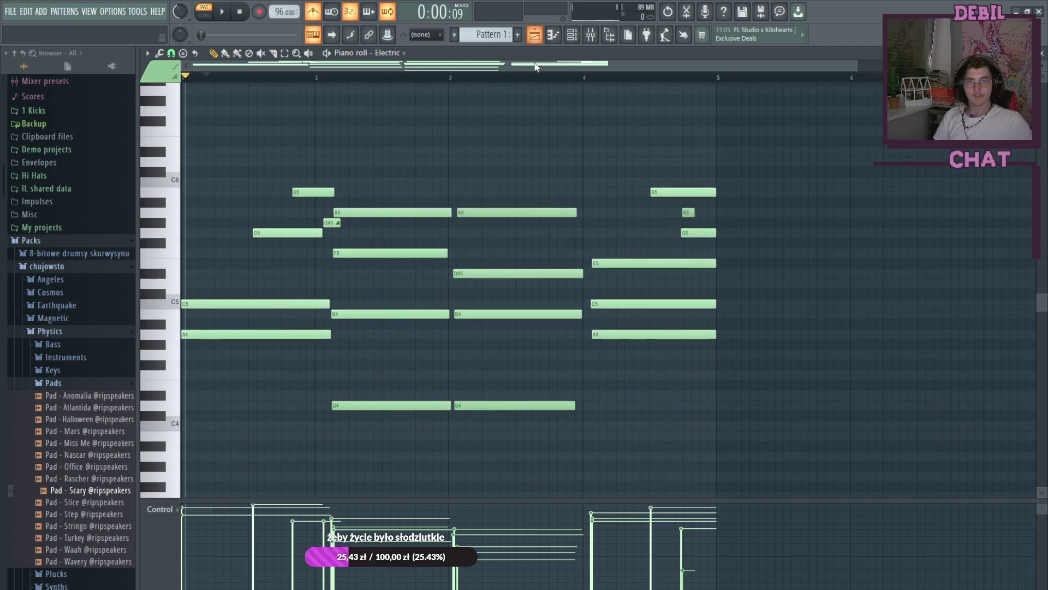
{"action": "scroll", "coordinate": [528, 148], "scroll_direction": "up", "scroll_amount": 4}
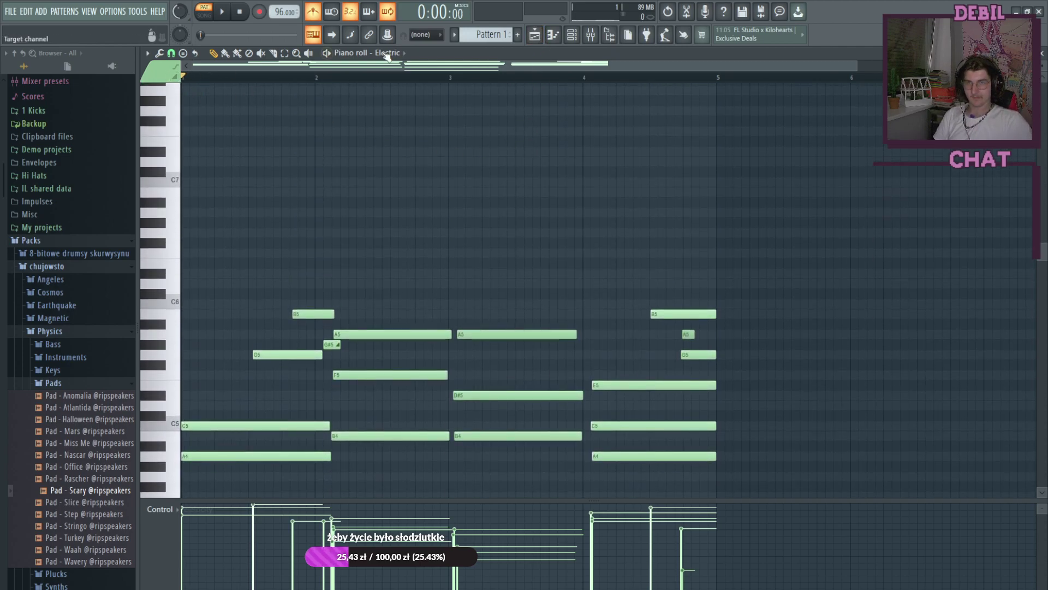
Step: Switch to the Playlist, try out a few notes on the electric piano, and listen to Pattern 1 from the start
{"action": "key", "text": "F5"}
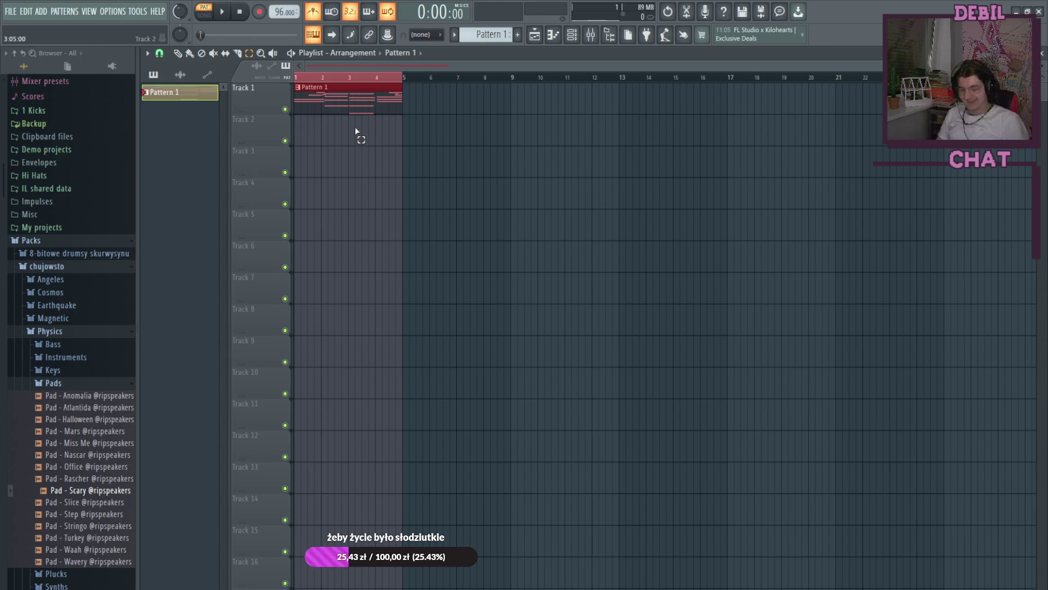
{"action": "key", "text": "v"}
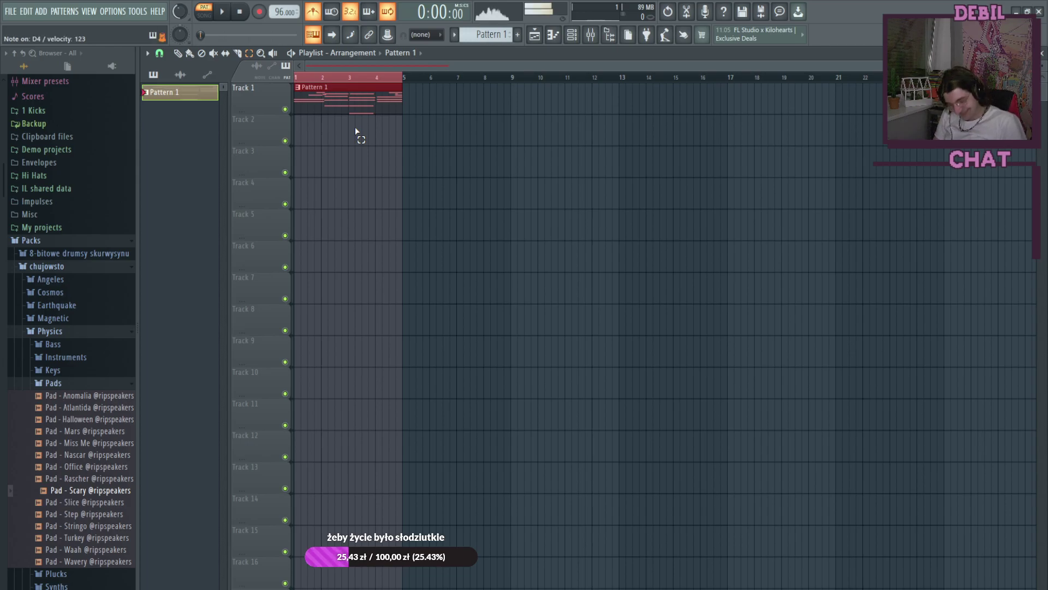
{"action": "key", "text": "d"}
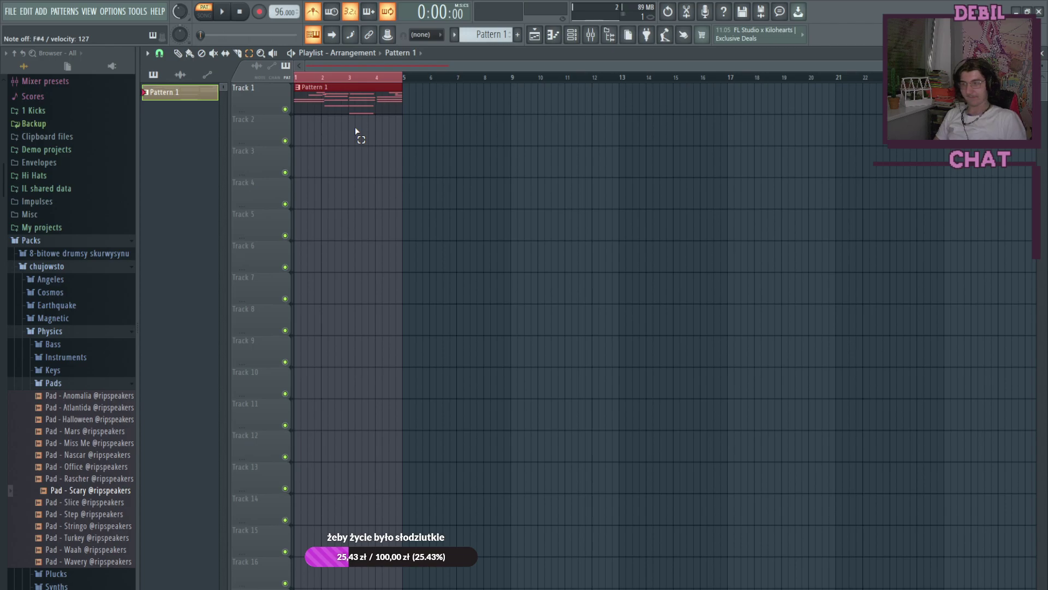
{"action": "left_click", "coordinate": [223, 12]}
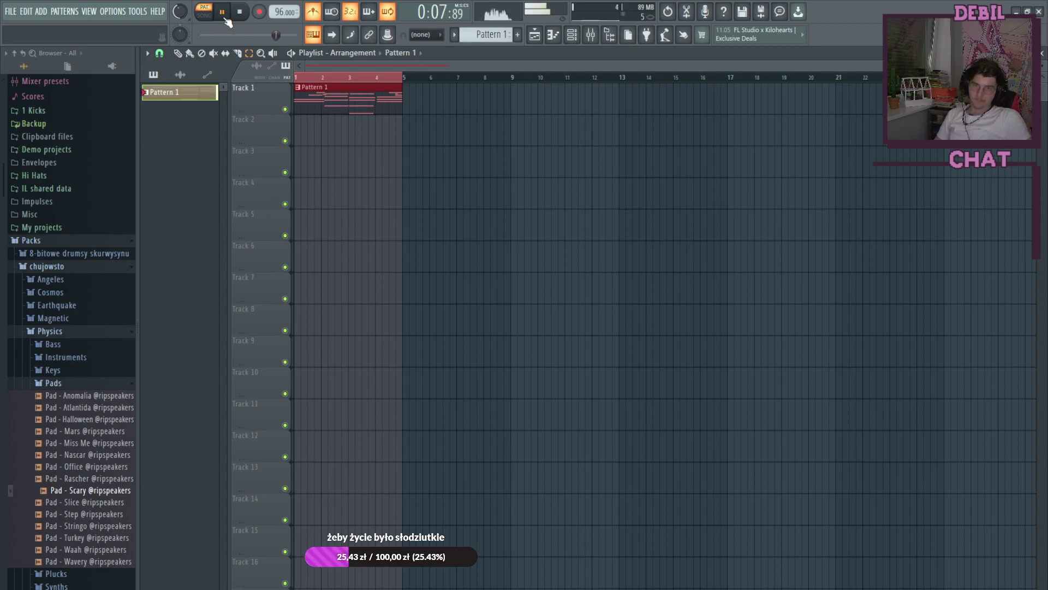
{"action": "left_click", "coordinate": [224, 18]}
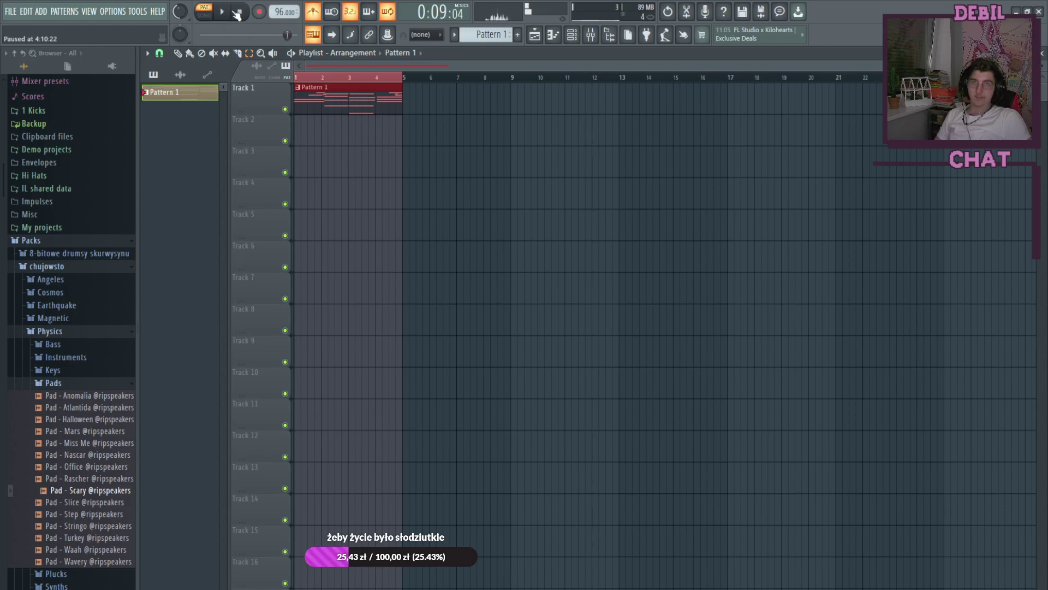
Step: Open the electric piano's Pattern 1 notes in the piano roll
{"action": "left_click", "coordinate": [572, 35]}
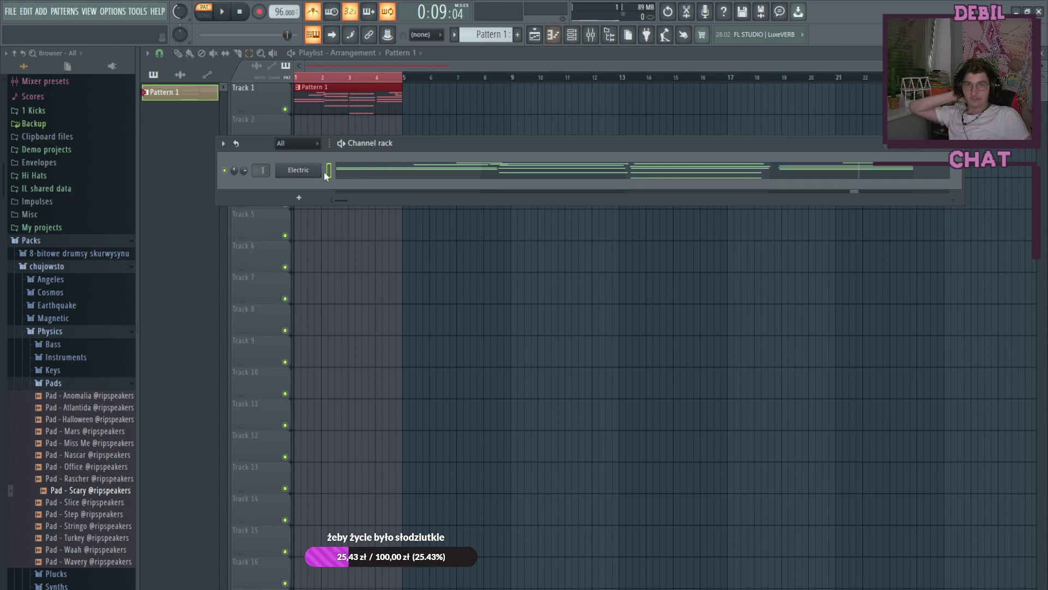
{"action": "left_click", "coordinate": [342, 173]}
{"action": "scroll", "coordinate": [492, 320], "scroll_direction": "down", "scroll_amount": 4}
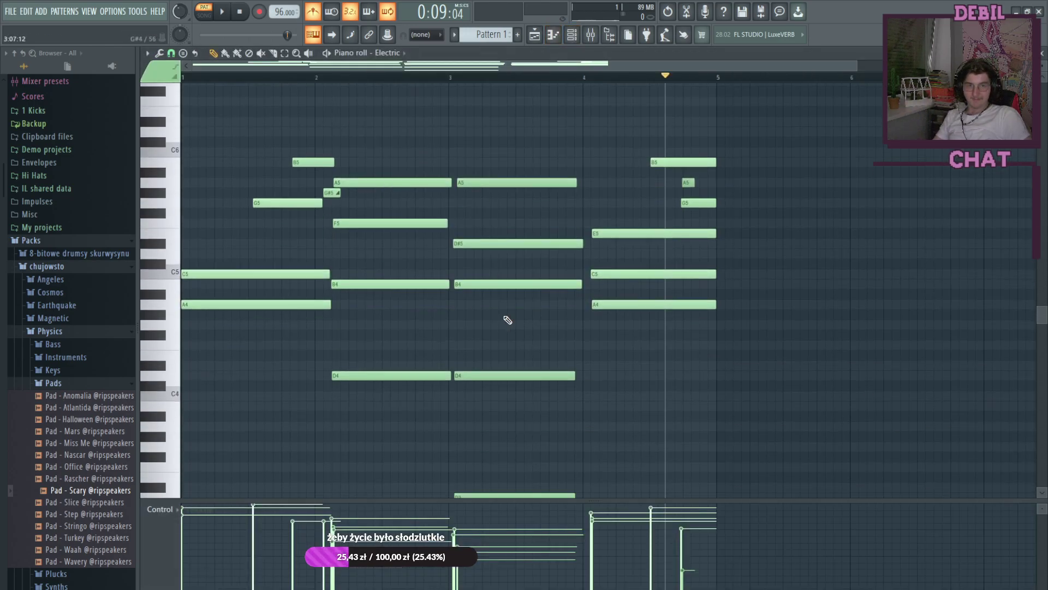
Step: Try a short G4 passing note leading from the end of bar 3 into bar 4, and audition it
{"action": "left_click", "coordinate": [577, 323]}
{"action": "left_click_drag", "start_coordinate": [694, 324], "coordinate": [609, 322]}
{"action": "left_click", "coordinate": [601, 322]}
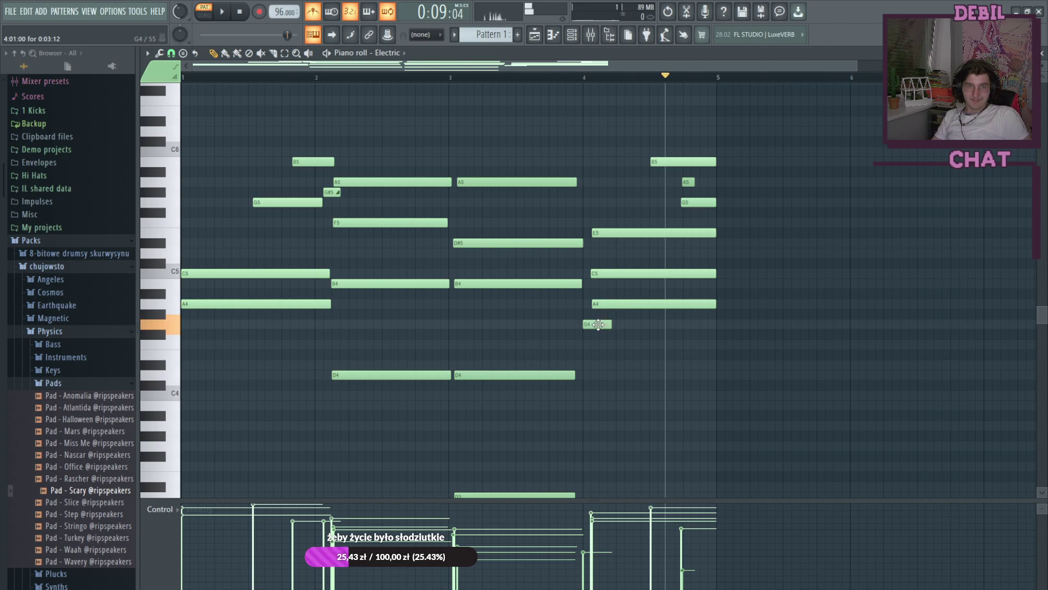
{"action": "left_click_drag", "start_coordinate": [611, 323], "coordinate": [591, 325]}
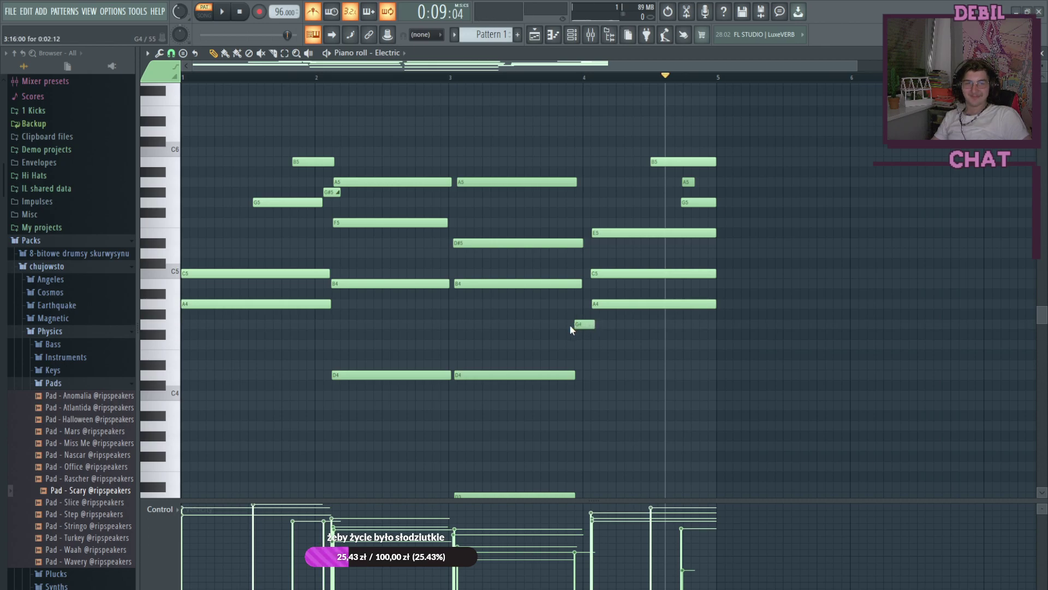
{"action": "left_click", "coordinate": [551, 83]}
{"action": "right_click", "coordinate": [551, 83]}
{"action": "scroll", "coordinate": [554, 84], "scroll_direction": "up", "scroll_amount": 1}
{"action": "left_click", "coordinate": [557, 77]}
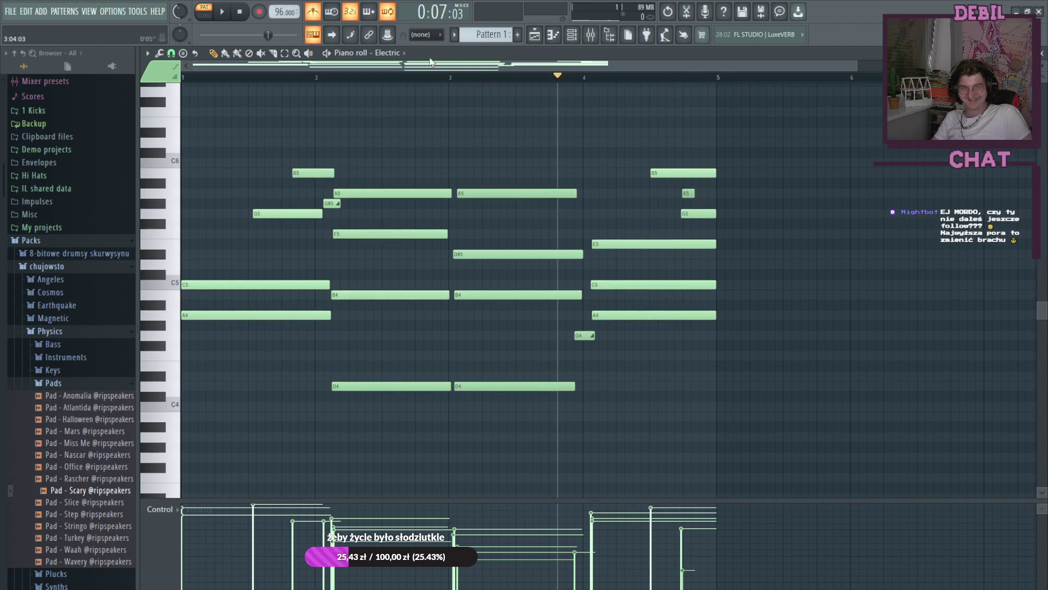
{"action": "key", "text": "space"}
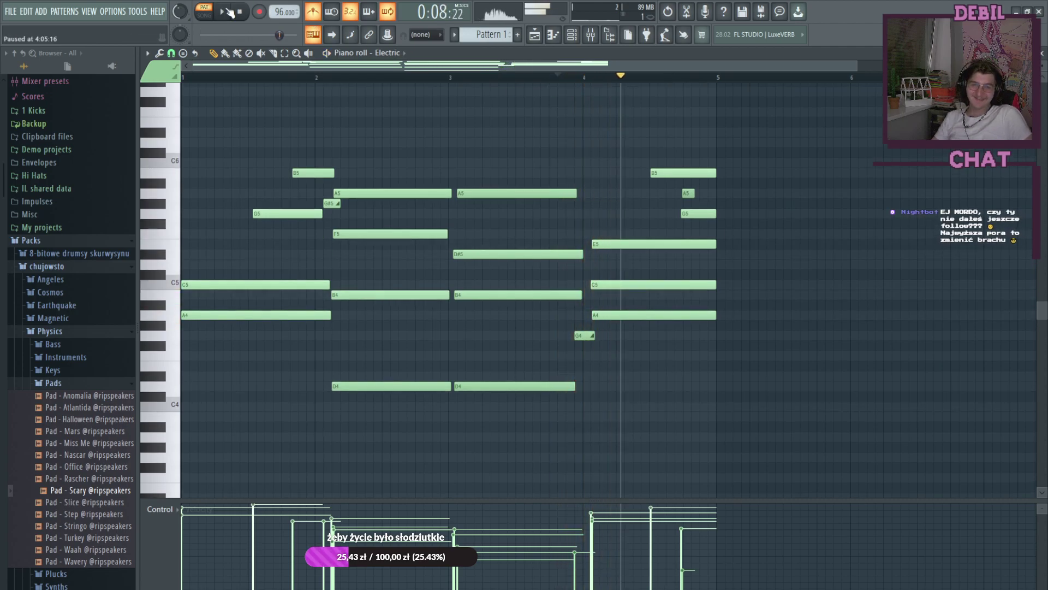
Step: Try a longer G4 passing note starting earlier in bar 3, play it back, and delete it
{"action": "left_click_drag", "start_coordinate": [576, 338], "coordinate": [603, 335]}
{"action": "left_click", "coordinate": [533, 77]}
{"action": "left_click", "coordinate": [220, 14]}
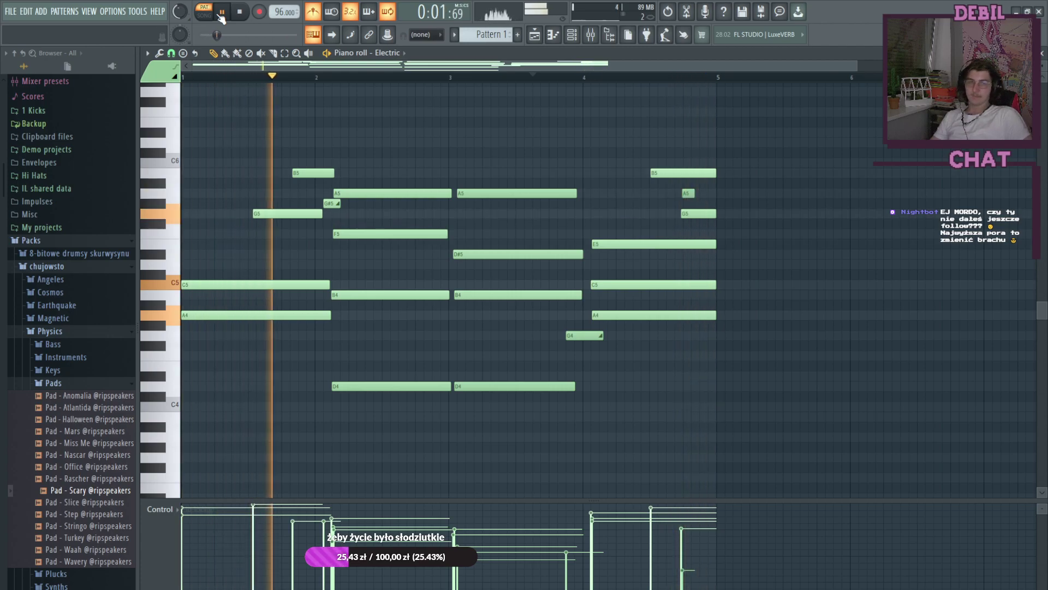
{"action": "left_click", "coordinate": [220, 13]}
{"action": "right_click", "coordinate": [599, 332]}
Step: Extend the bar 3 B4 and D#5 notes to the start of the bar 4 chord, and audition the transition
{"action": "left_click_drag", "start_coordinate": [581, 294], "coordinate": [589, 295]}
{"action": "left_click_drag", "start_coordinate": [579, 254], "coordinate": [585, 257]}
{"action": "left_click", "coordinate": [548, 76]}
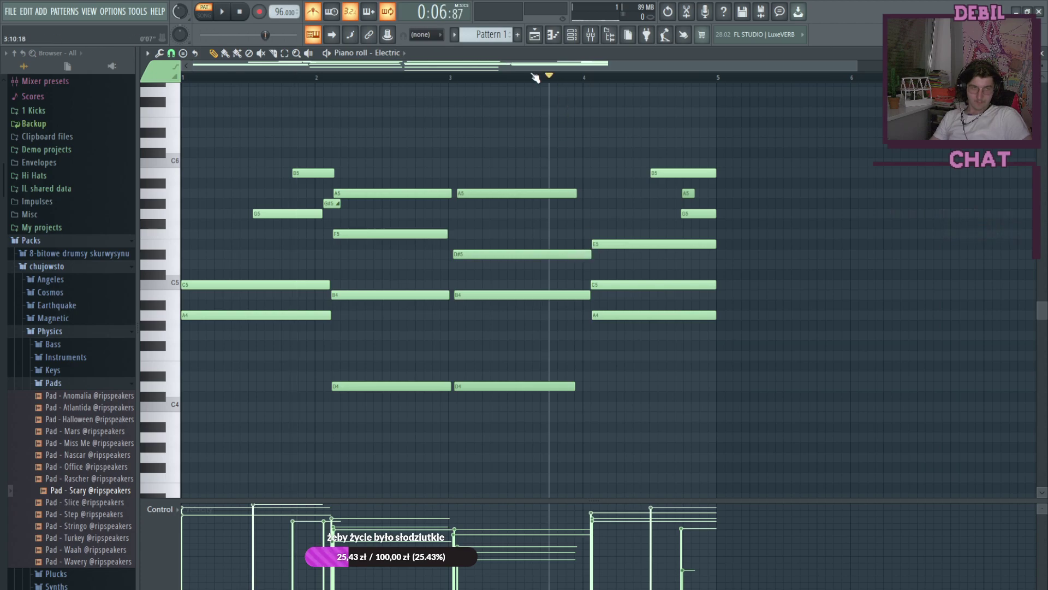
{"action": "left_click", "coordinate": [222, 12]}
{"action": "left_click", "coordinate": [223, 12]}
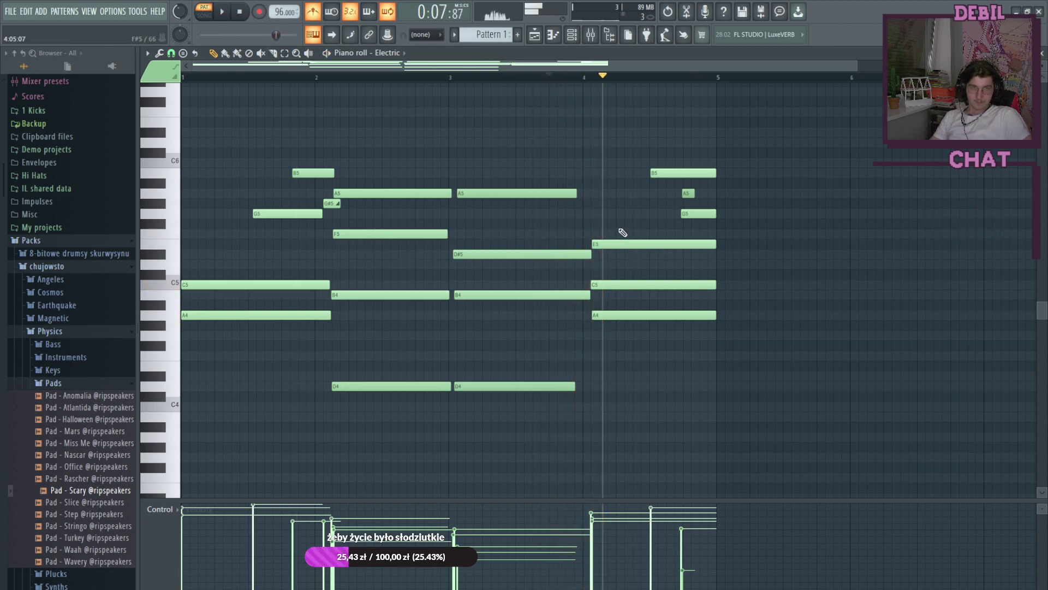
Step: Extend the bar 3 A5 and D4 notes to the bar 4 chord, lengthen the D3 slightly, and play the transition
{"action": "left_click_drag", "start_coordinate": [576, 193], "coordinate": [592, 193]}
{"action": "left_click_drag", "start_coordinate": [575, 386], "coordinate": [584, 355]}
{"action": "scroll", "coordinate": [588, 383], "scroll_direction": "down", "scroll_amount": 5}
{"action": "scroll", "coordinate": [579, 355], "scroll_direction": "up", "scroll_amount": 4}
{"action": "left_click", "coordinate": [558, 76]}
{"action": "left_click", "coordinate": [226, 18]}
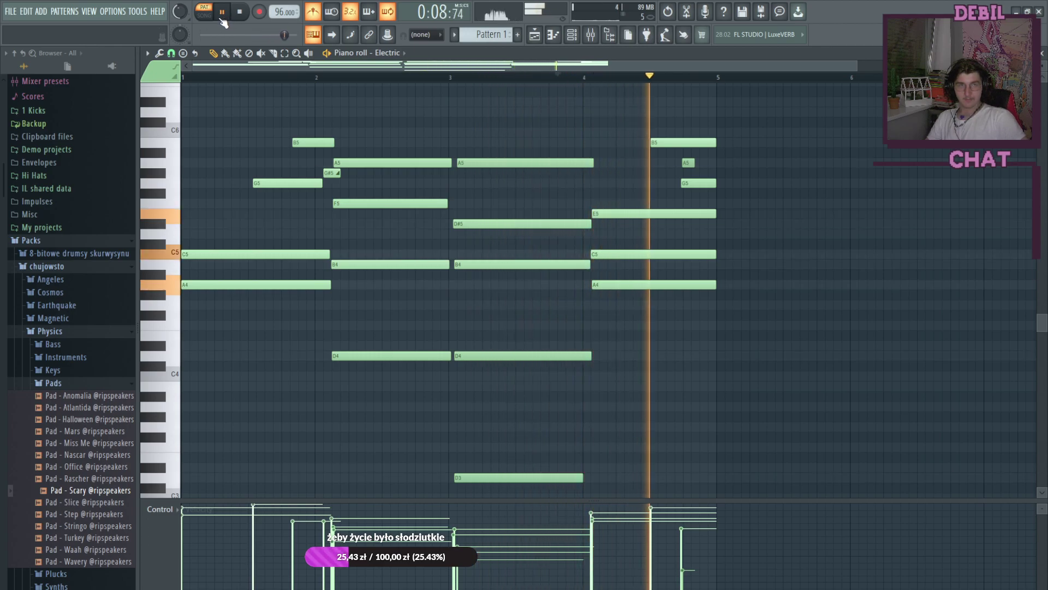
{"action": "left_click", "coordinate": [223, 12]}
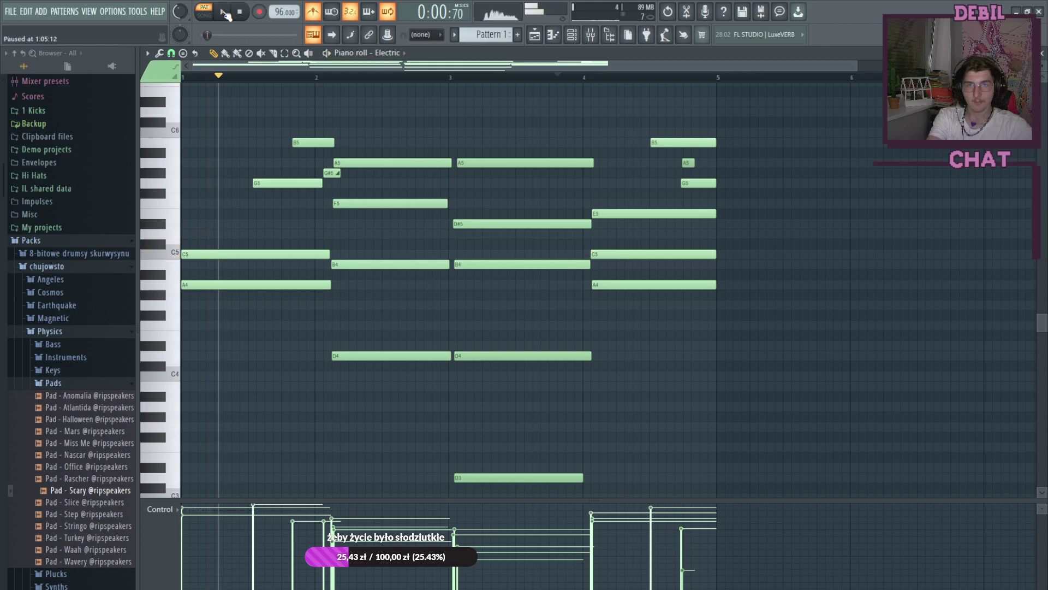
Step: Play the chord progression from bar 1 and return to the Playlist
{"action": "left_click", "coordinate": [570, 35]}
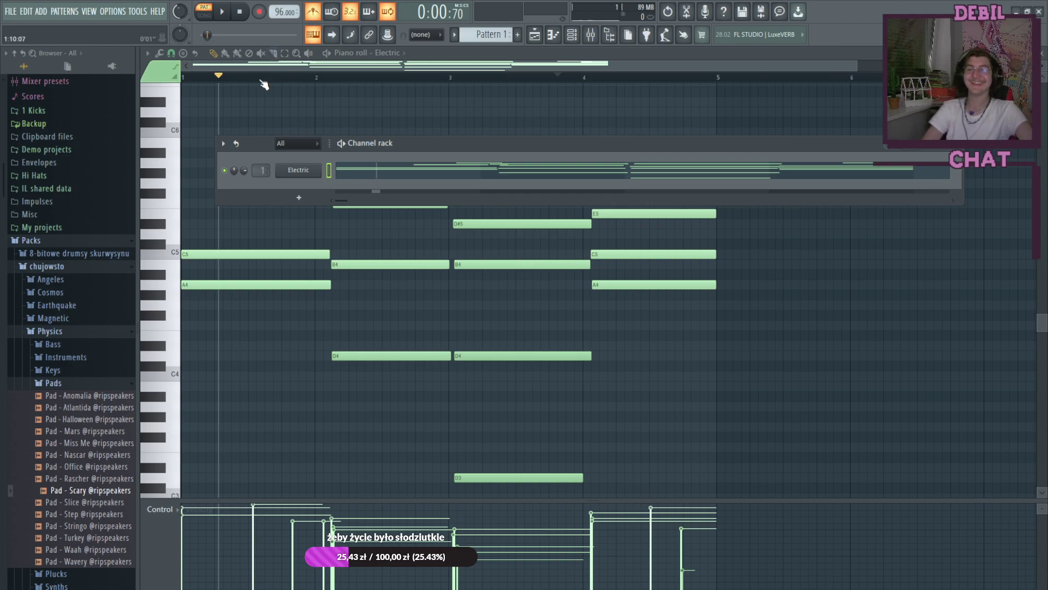
{"action": "left_click", "coordinate": [220, 76]}
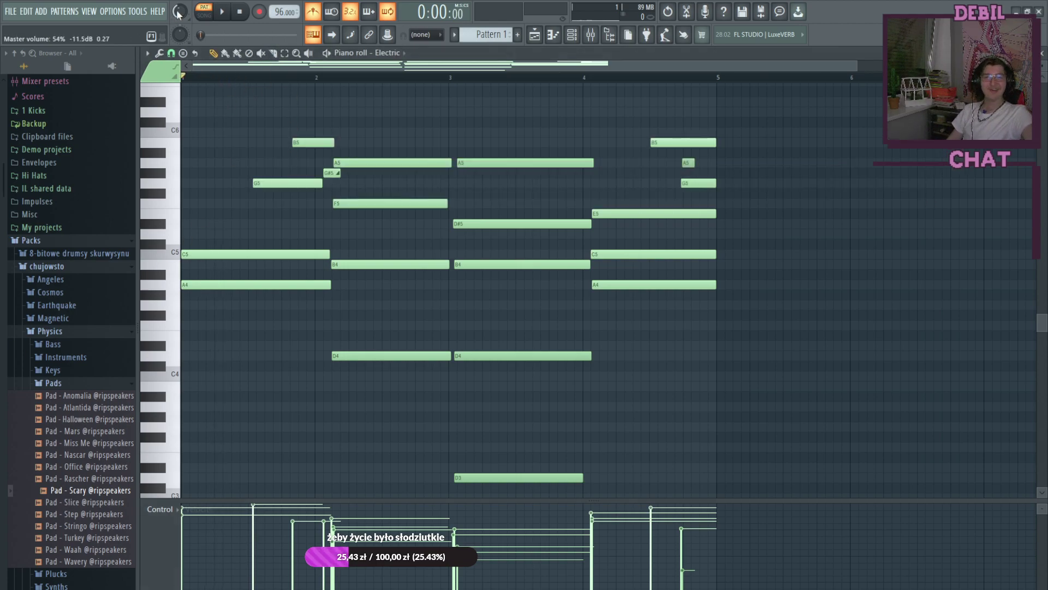
{"action": "left_click", "coordinate": [223, 12]}
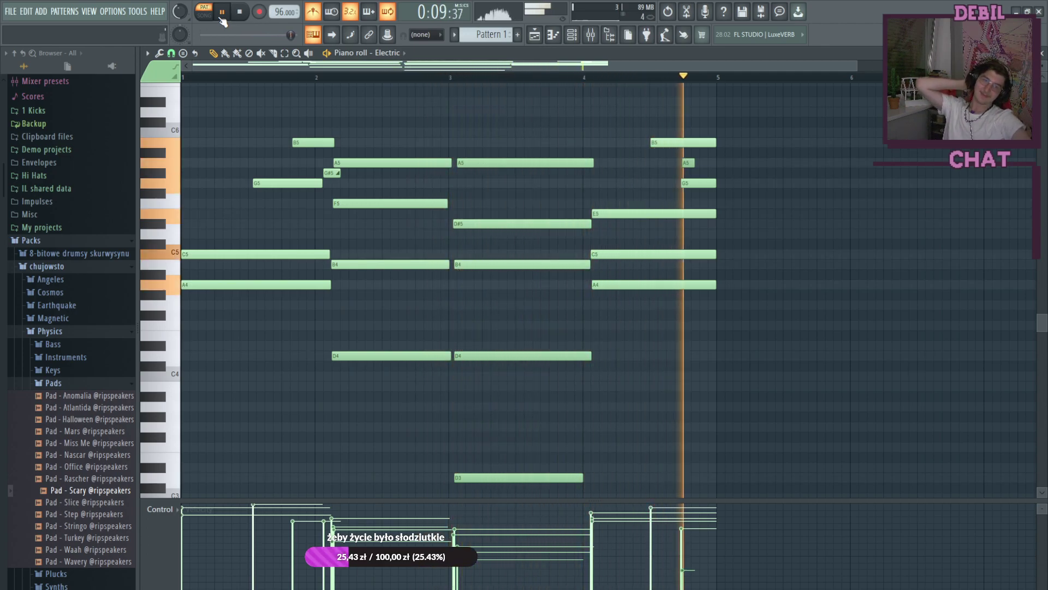
{"action": "left_click", "coordinate": [221, 16]}
{"action": "left_click", "coordinate": [535, 34]}
{"action": "left_click", "coordinate": [535, 35]}
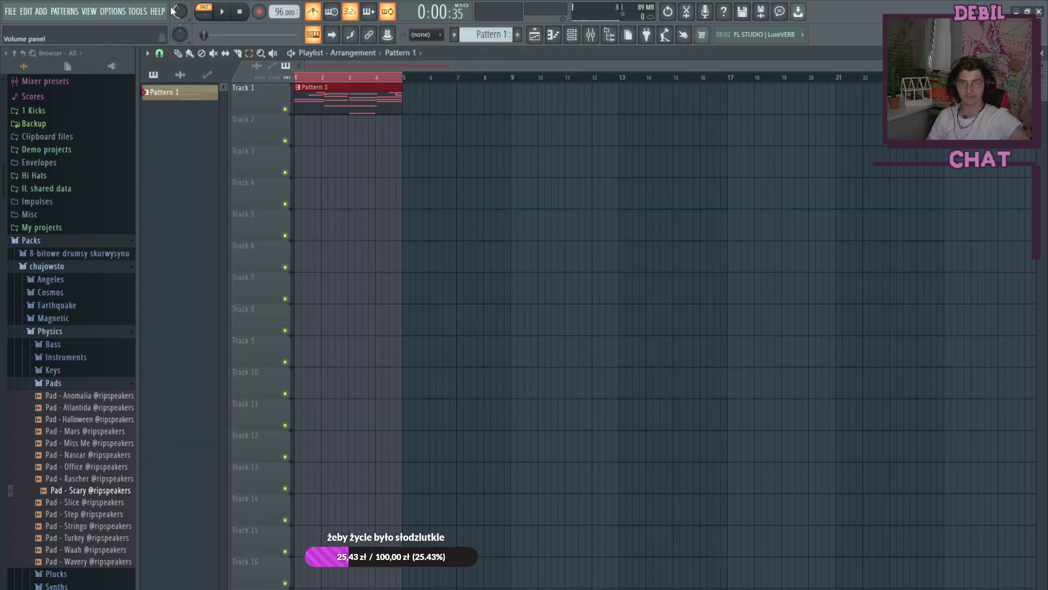
Step: Add a second Sytrus channel and route it to mixer track 2
{"action": "left_click", "coordinate": [570, 36]}
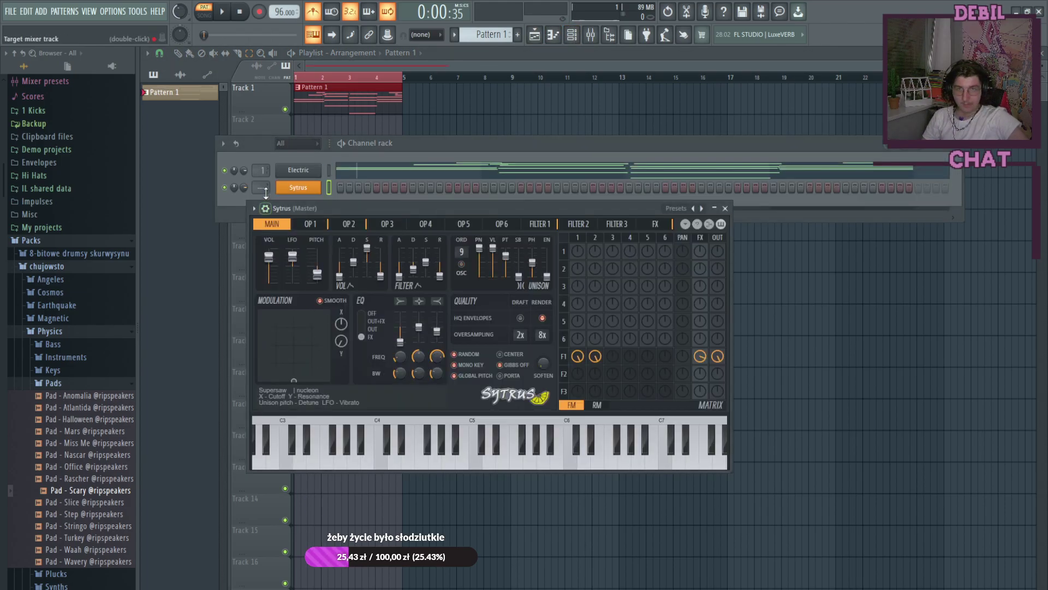
{"action": "left_click", "coordinate": [266, 181]}
{"action": "scroll", "coordinate": [264, 188], "scroll_direction": "up", "scroll_amount": 2}
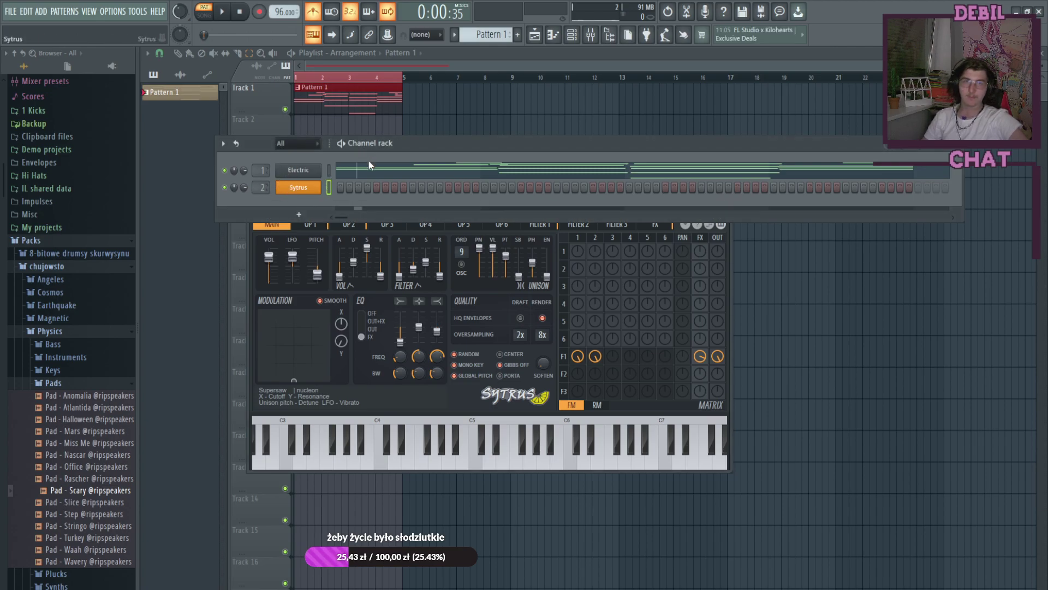
Step: Create a new pattern named melo2
{"action": "left_click", "coordinate": [517, 35]}
{"action": "key", "text": "F2"}
{"action": "type", "text": "melo2"}
{"action": "key", "text": "Return"}
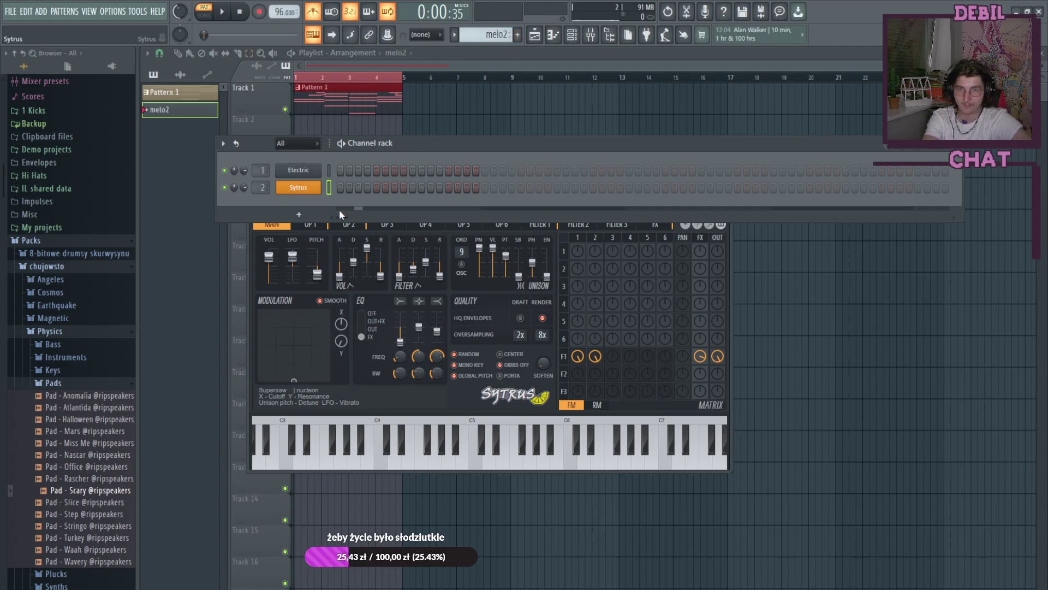
Step: Load the Voices preset in the new Sytrus channel and test it with G4, B4 and E5
{"action": "left_click", "coordinate": [250, 231]}
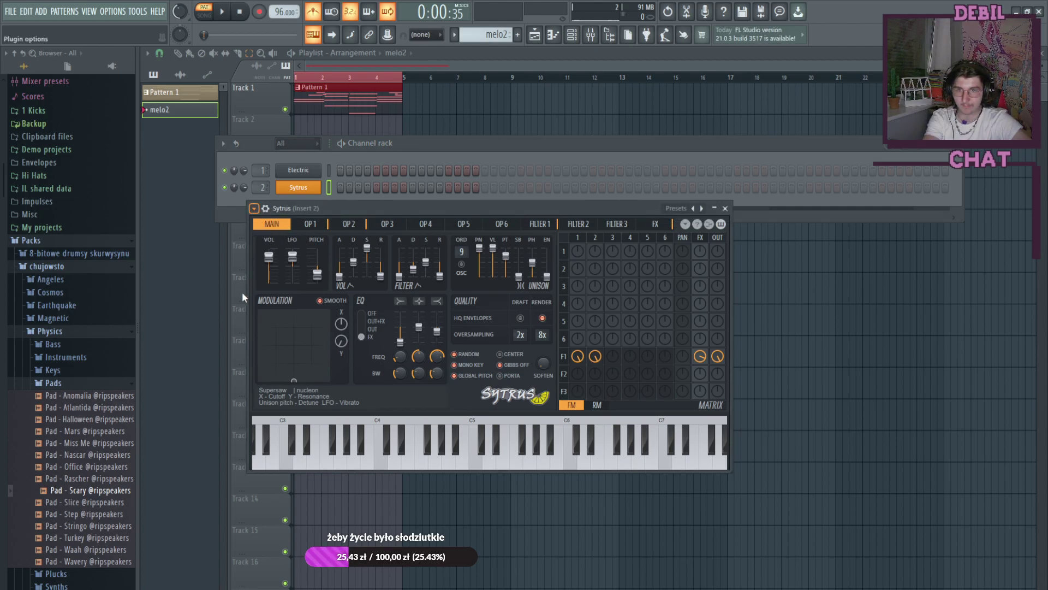
{"action": "left_click", "coordinate": [296, 557]}
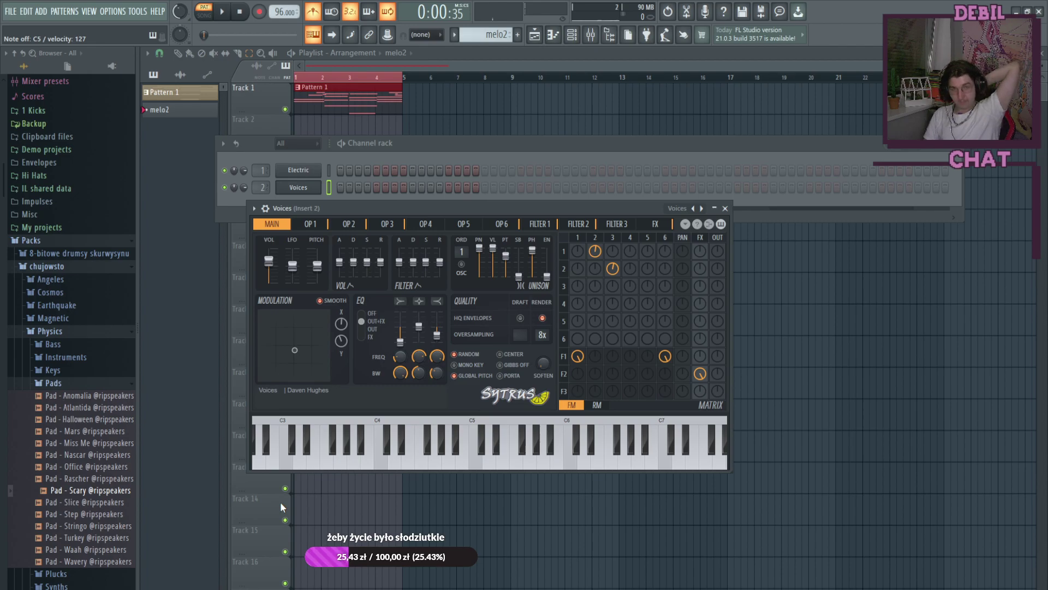
{"action": "key", "text": "b"}
{"action": "key", "text": "b"}
{"action": "key", "text": "m"}
{"action": "key", "text": "e"}
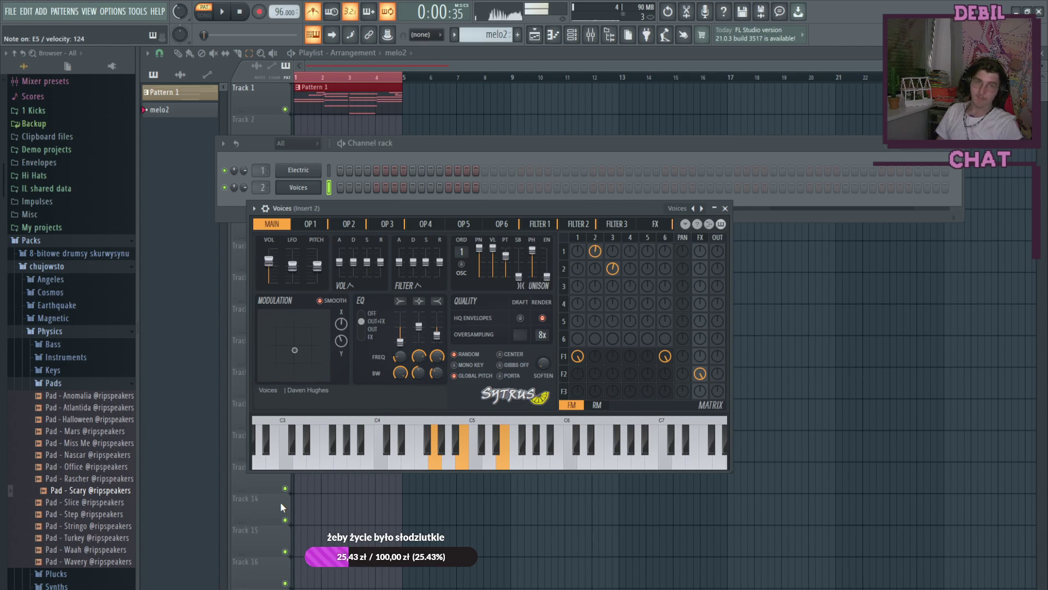
Step: Improvise further single notes and chords with the Voices sound to look for a melody
{"action": "key", "text": "c"}
{"action": "key", "text": "v"}
{"action": "key", "text": "n"}
{"action": "key", "text": "w"}
{"action": "key", "text": "r"}
{"action": "key", "text": "y"}
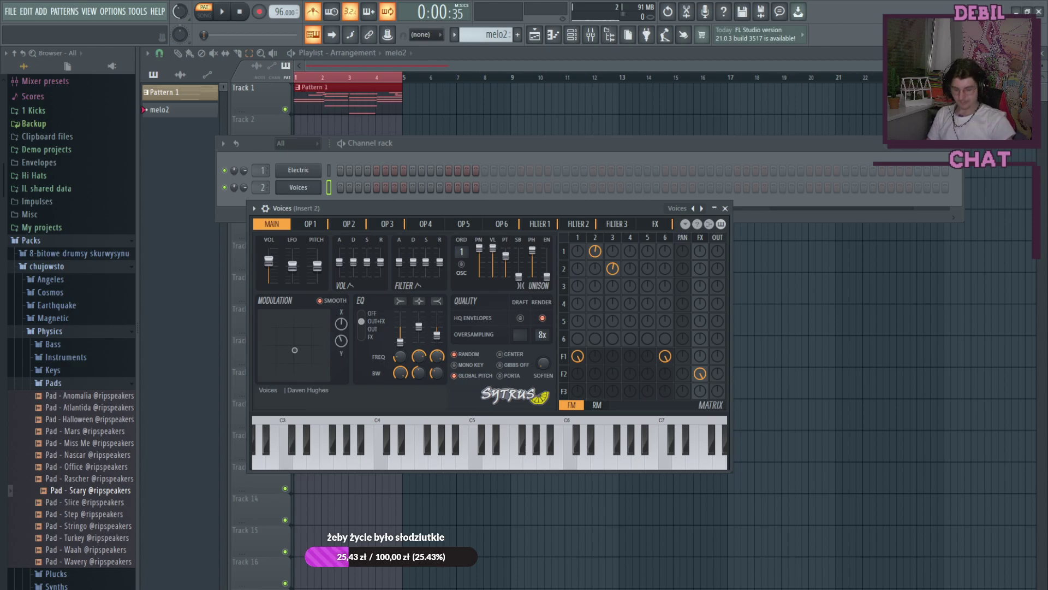
{"action": "key", "text": "b"}
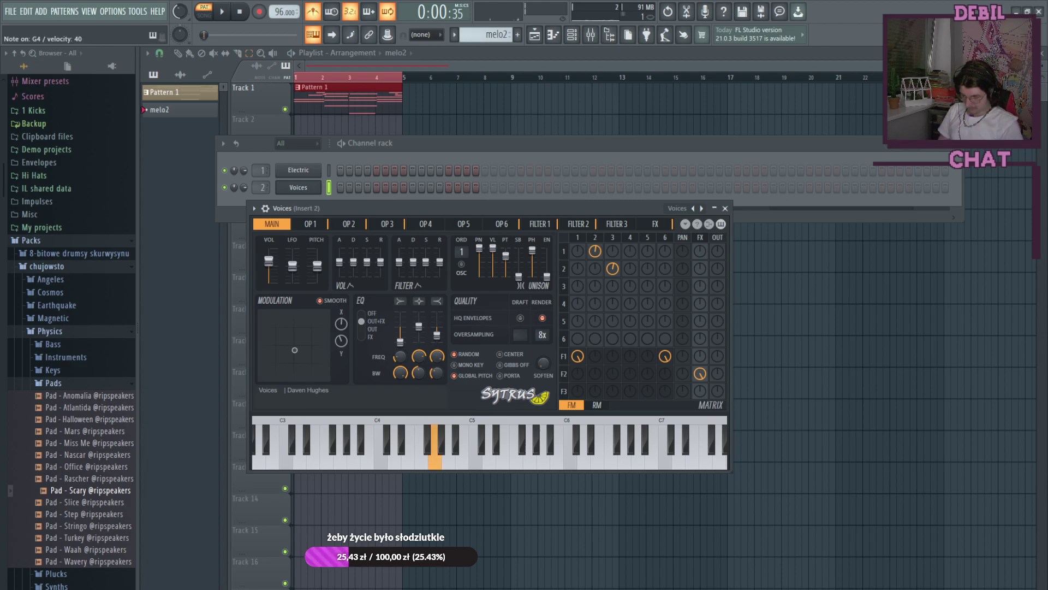
{"action": "key", "text": "q"}
{"action": "key", "text": "r"}
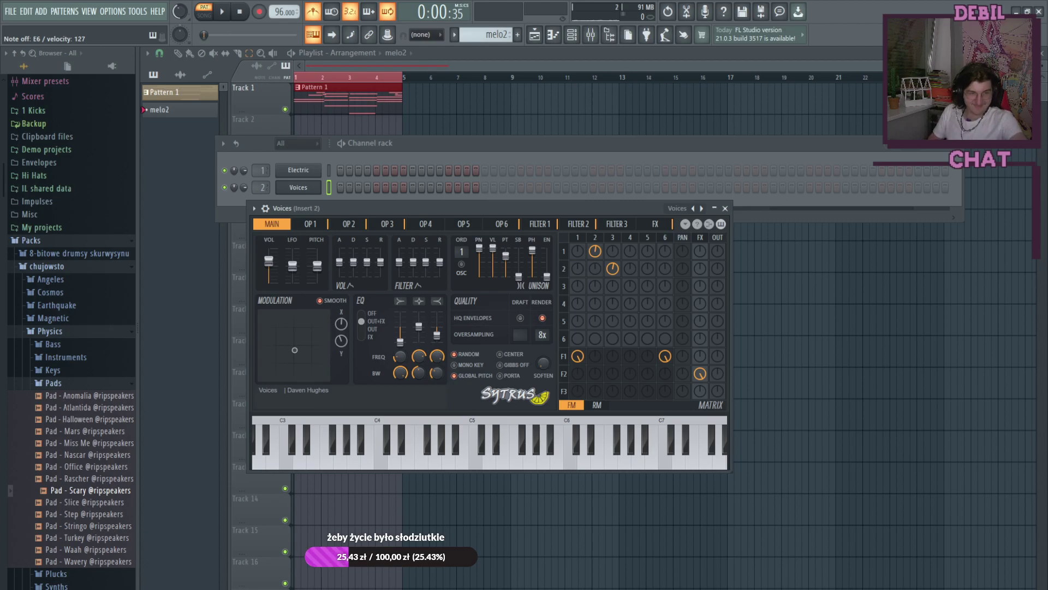
{"action": "key", "text": "v"}
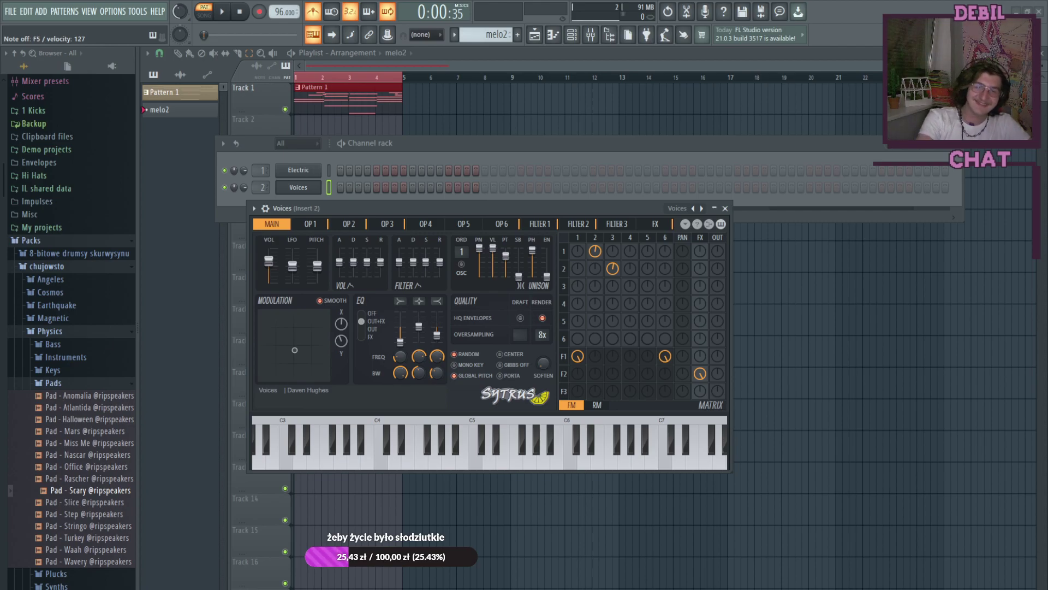
Step: Save the project and try out melody ideas on G4, B4 and D5 with the Voices sound
{"action": "key", "text": "ctrl+s"}
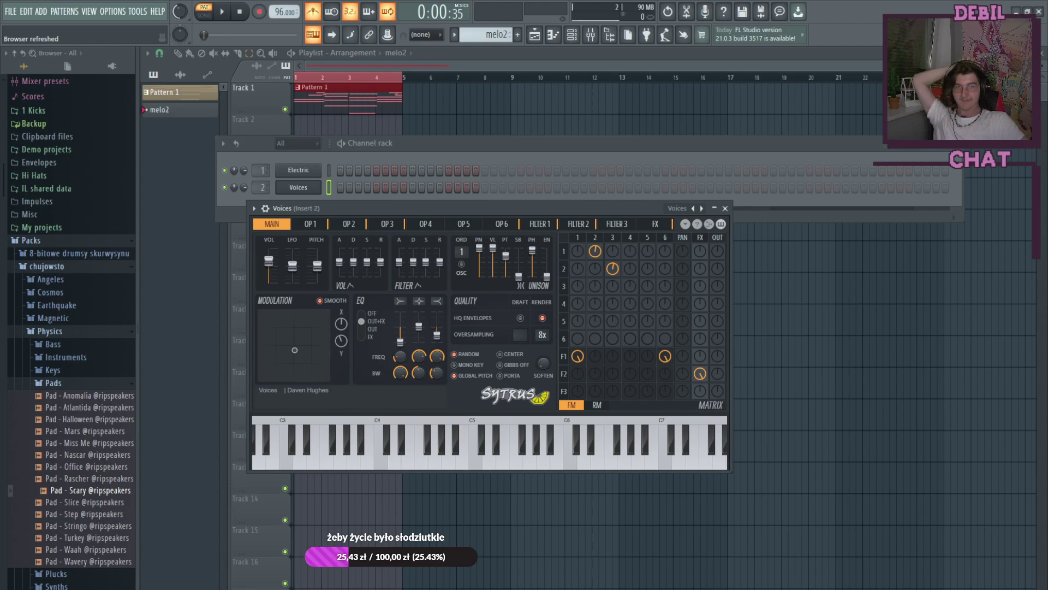
{"action": "key", "text": "b"}
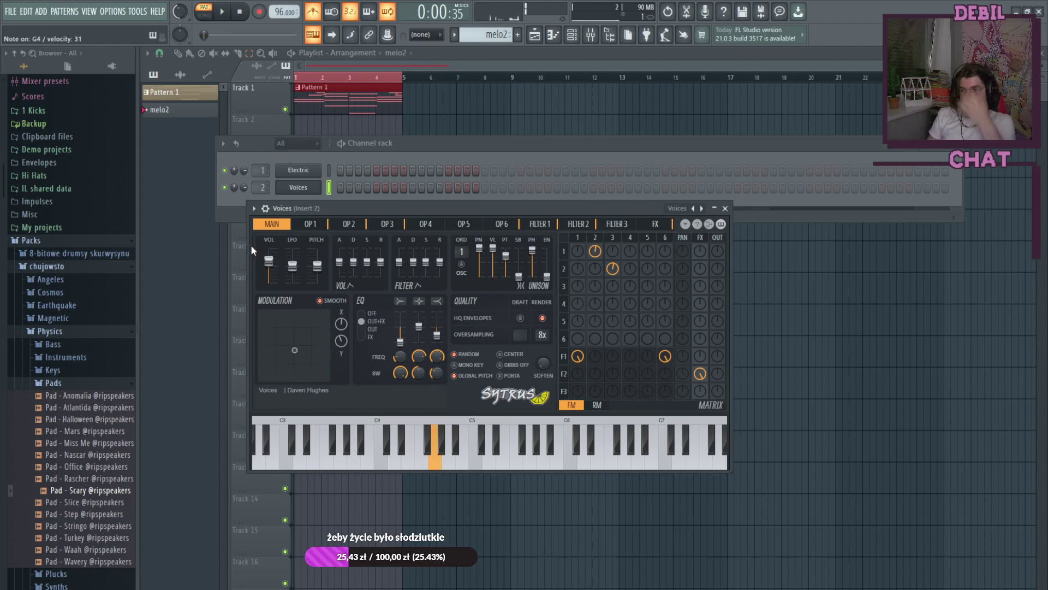
{"action": "key", "text": "m"}
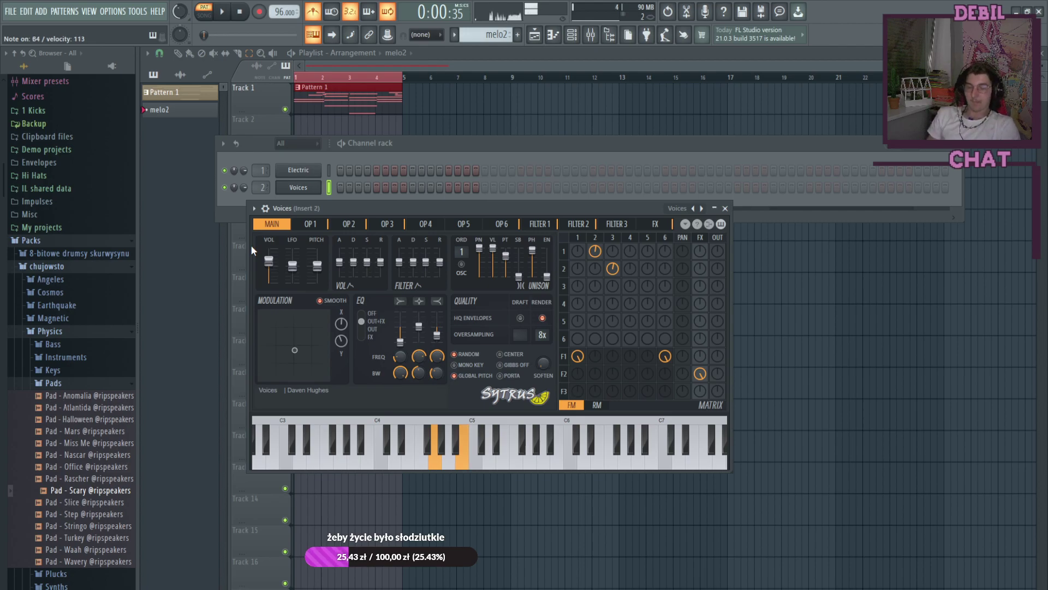
{"action": "key", "text": "period"}
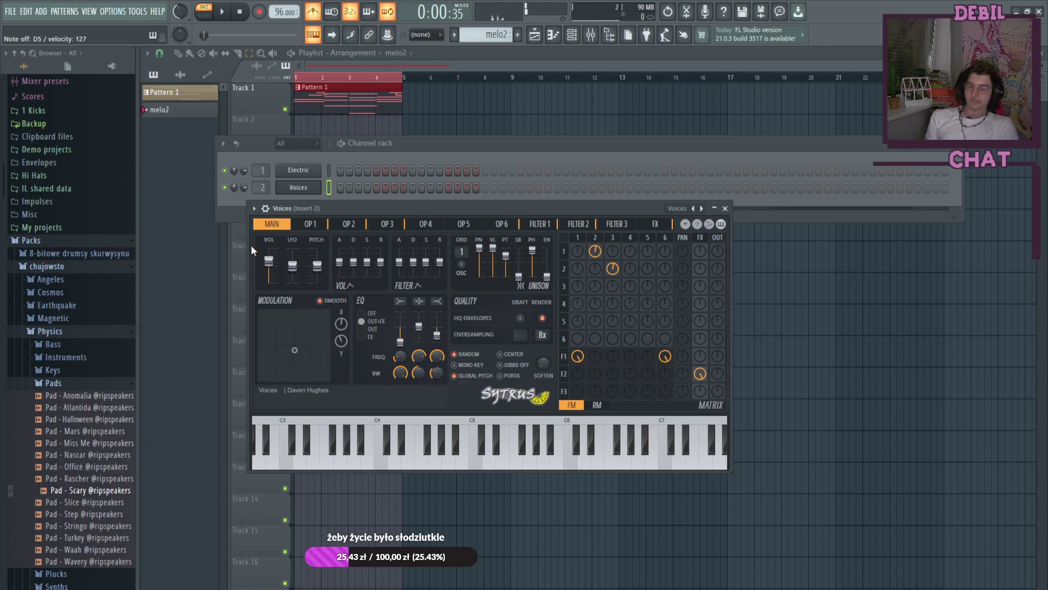
{"action": "key", "text": "b"}
{"action": "key", "text": "b"}
{"action": "key", "text": "b"}
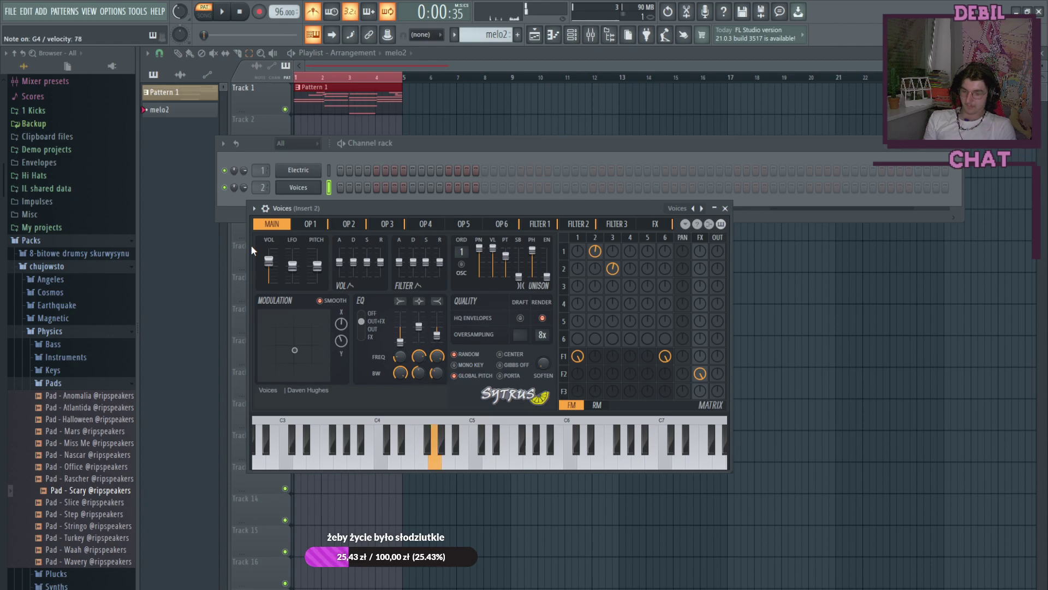
{"action": "key", "text": "m"}
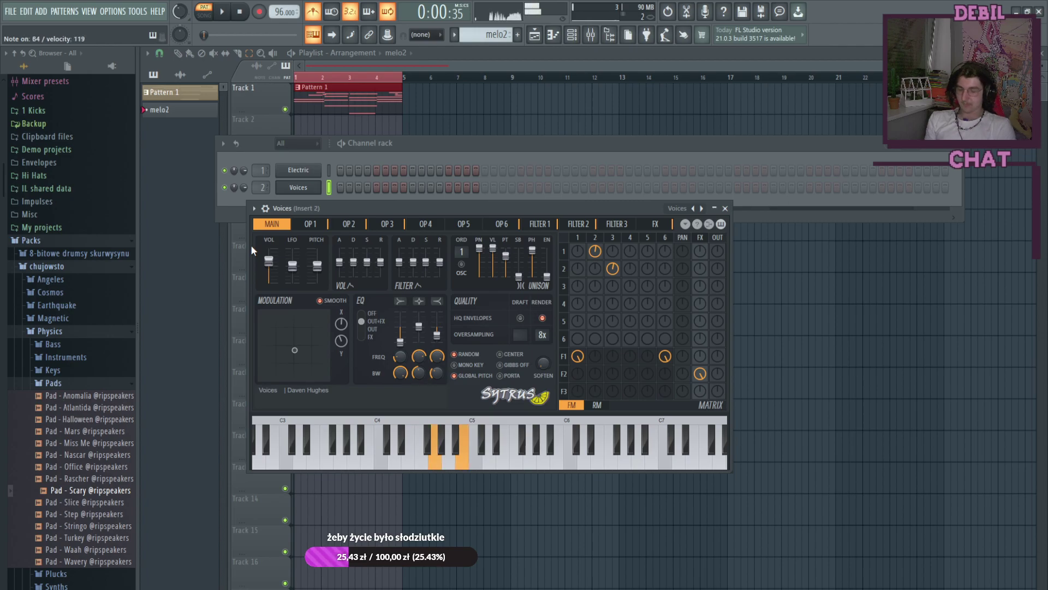
{"action": "key", "text": "period"}
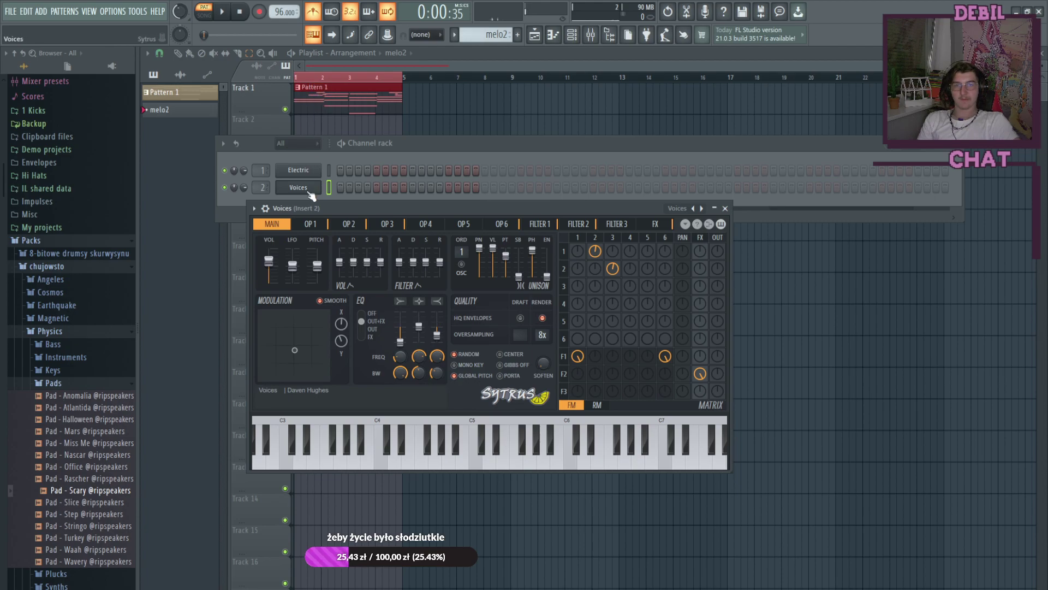
Step: Place a melo2 clip at bar 1 of Track 2 in the Playlist and stretch it to four bars
{"action": "left_click", "coordinate": [203, 113]}
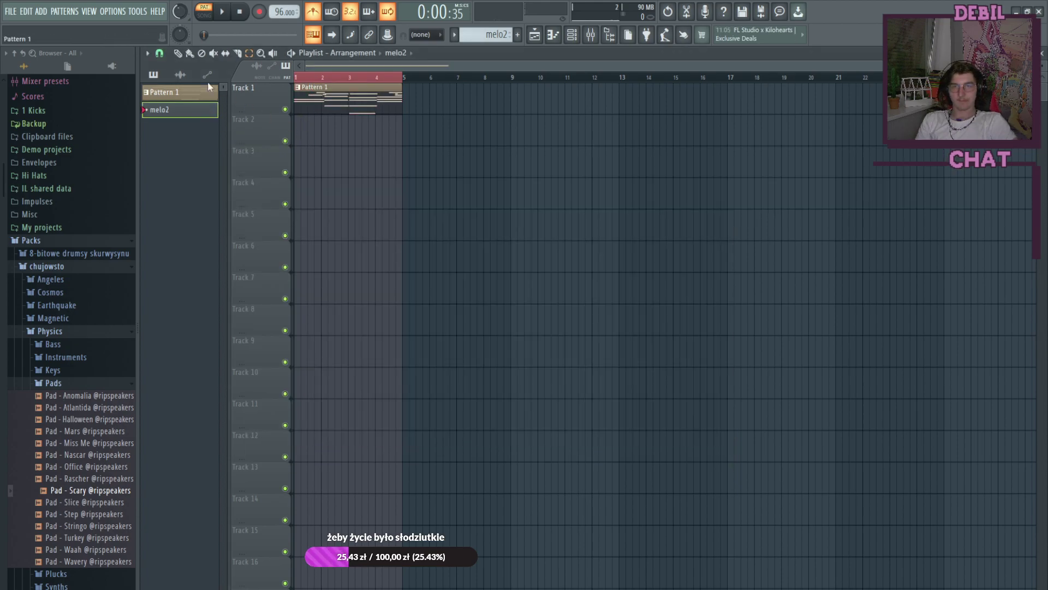
{"action": "left_click", "coordinate": [177, 53]}
{"action": "left_click", "coordinate": [311, 132]}
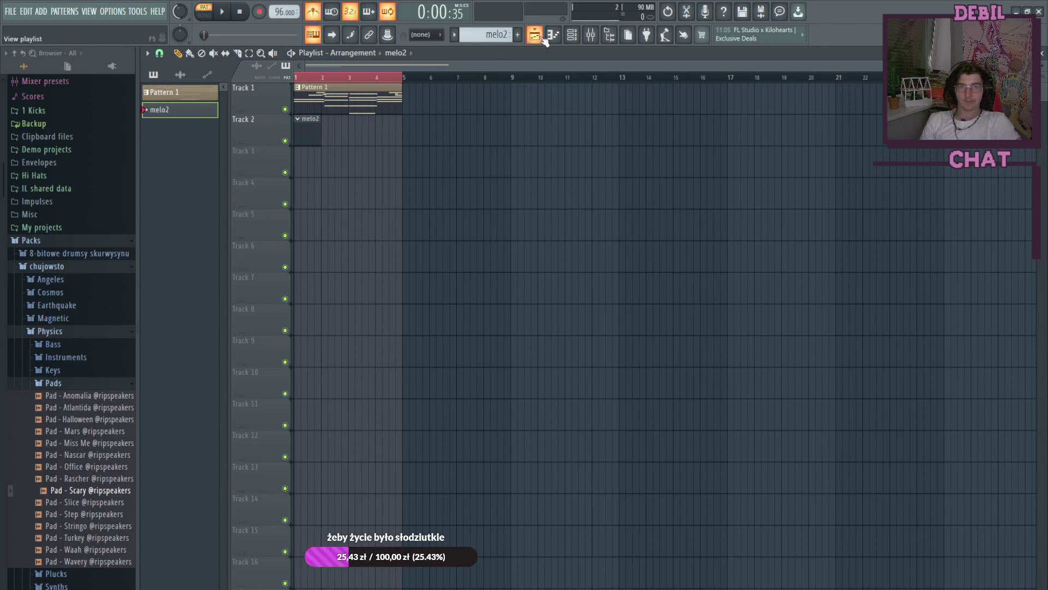
{"action": "left_click_drag", "start_coordinate": [321, 125], "coordinate": [402, 125]}
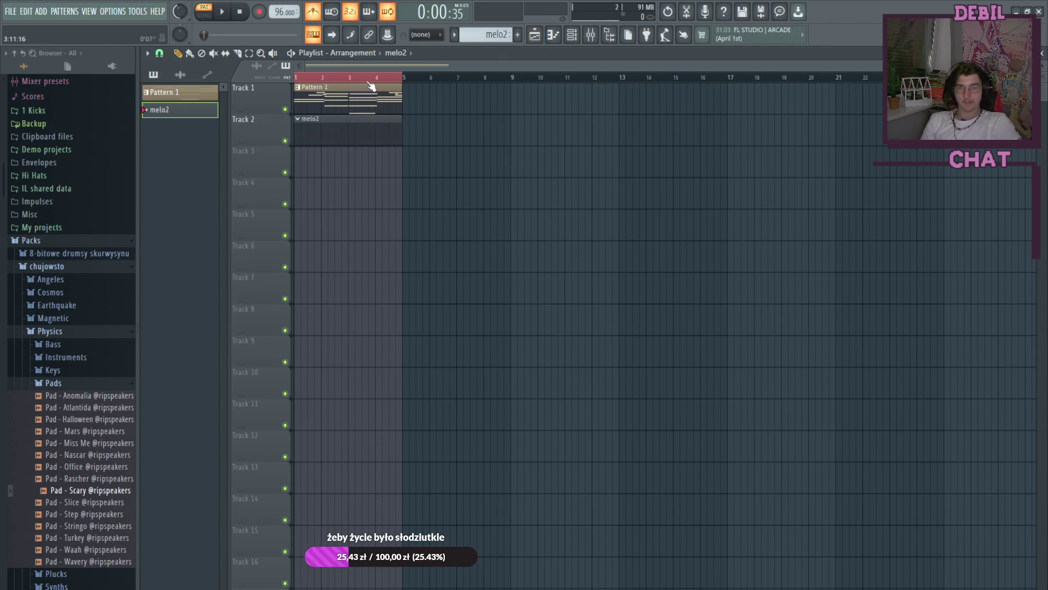
Step: Open the Voices piano roll in melo2, test G4, arm recording and return the playhead to bar 1
{"action": "left_click", "coordinate": [572, 35]}
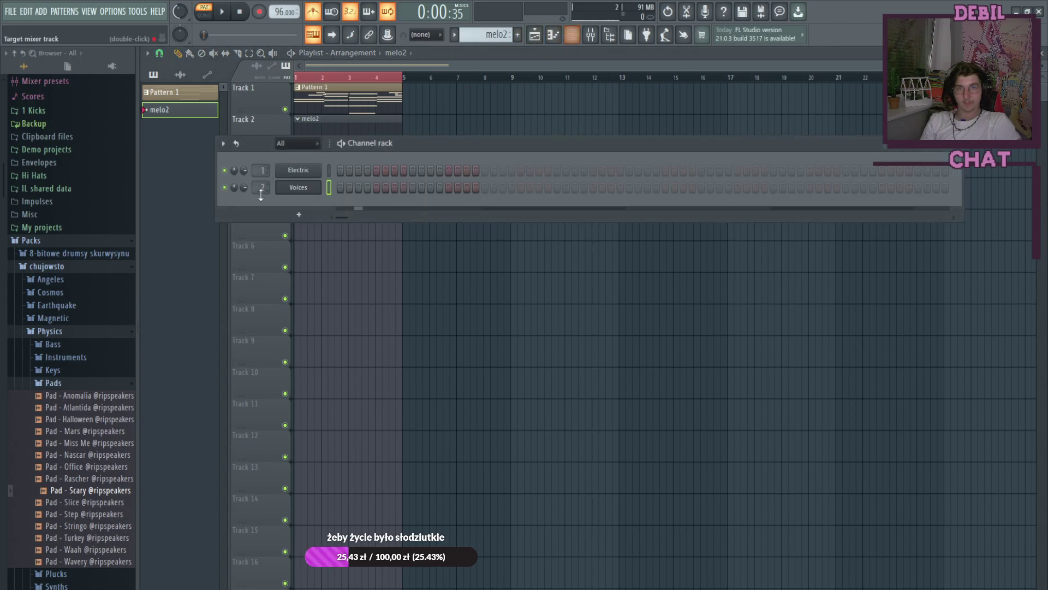
{"action": "left_click", "coordinate": [299, 188]}
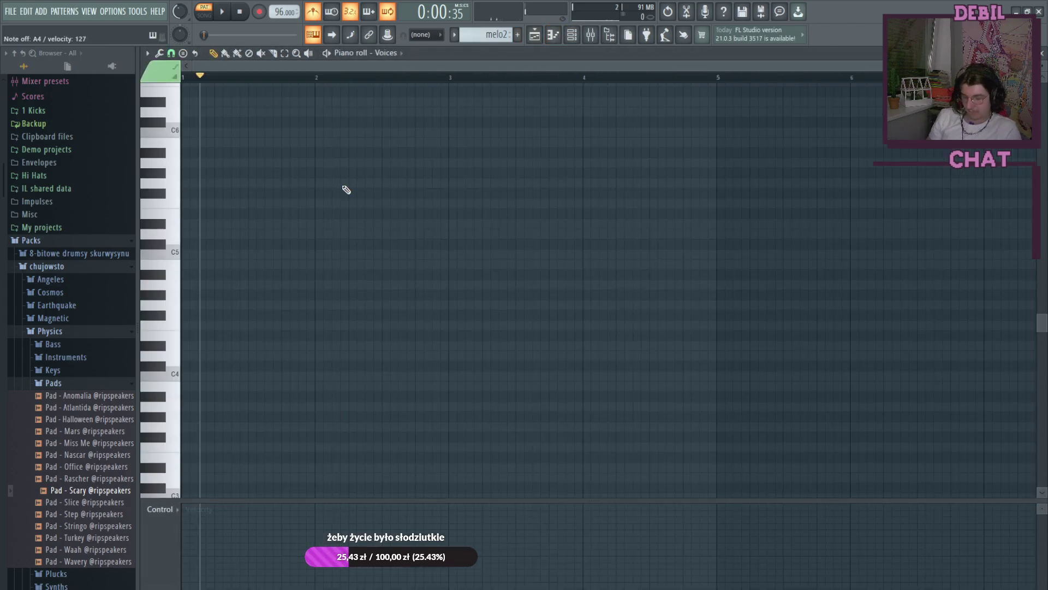
{"action": "key", "text": "b"}
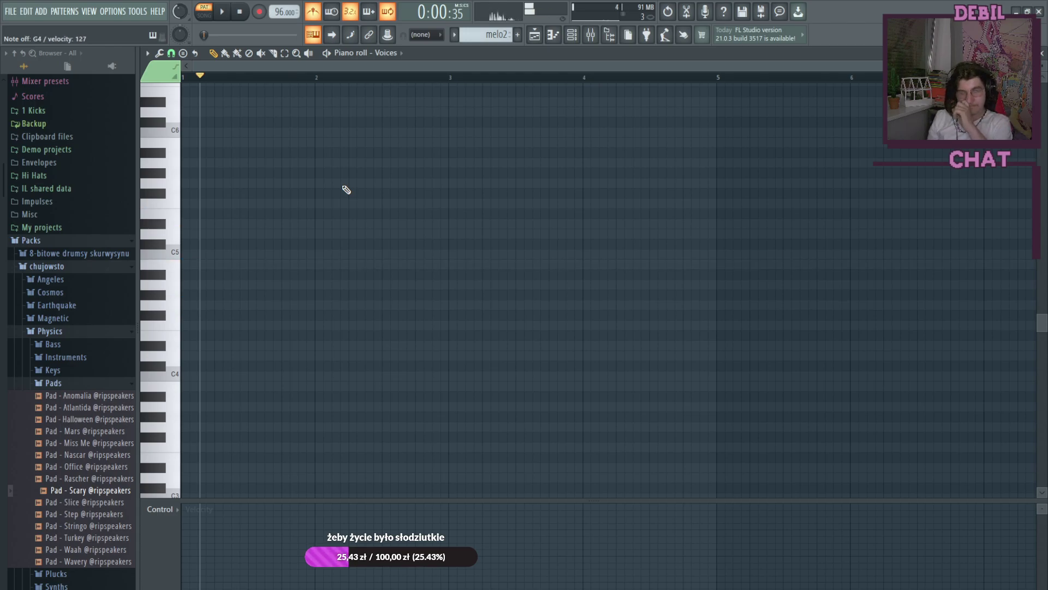
{"action": "left_click", "coordinate": [259, 12]}
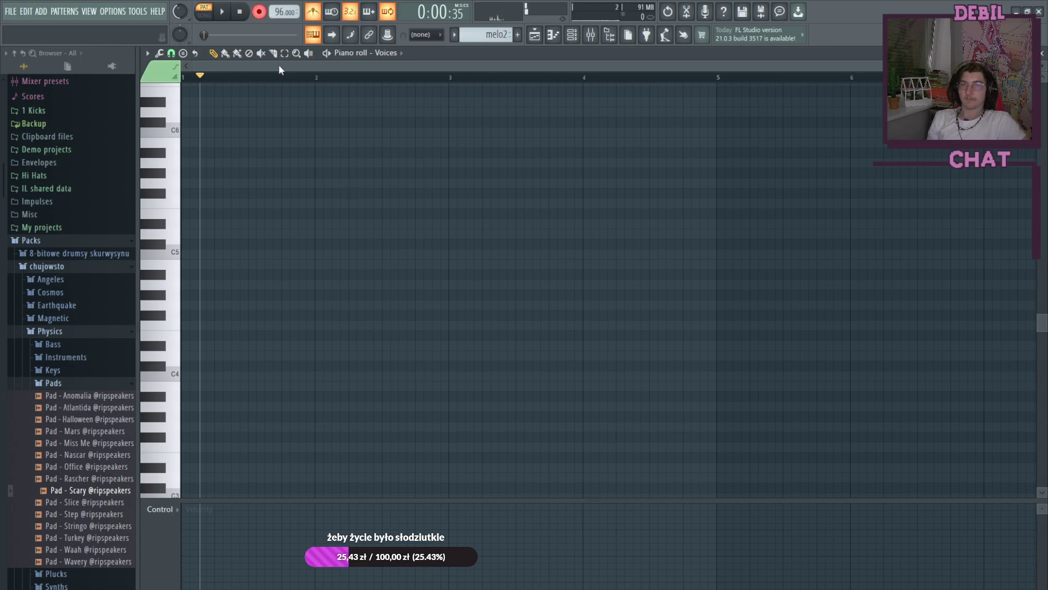
{"action": "left_click", "coordinate": [184, 76]}
Step: Try to record a Voices take with G4 and B4 from bar 1, and remove the recorded notes
{"action": "left_click", "coordinate": [222, 12]}
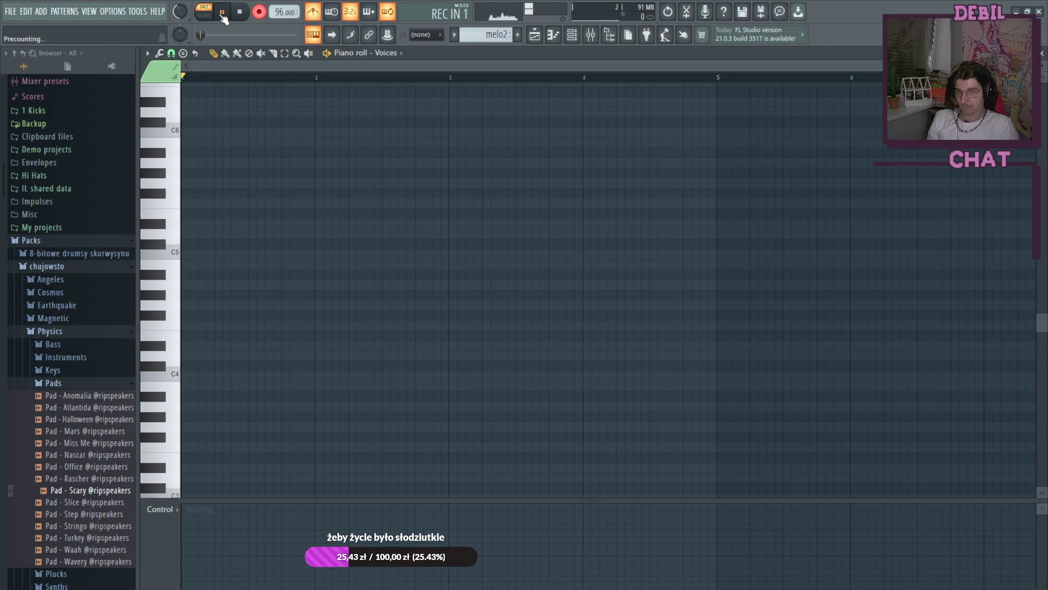
{"action": "key", "text": "b"}
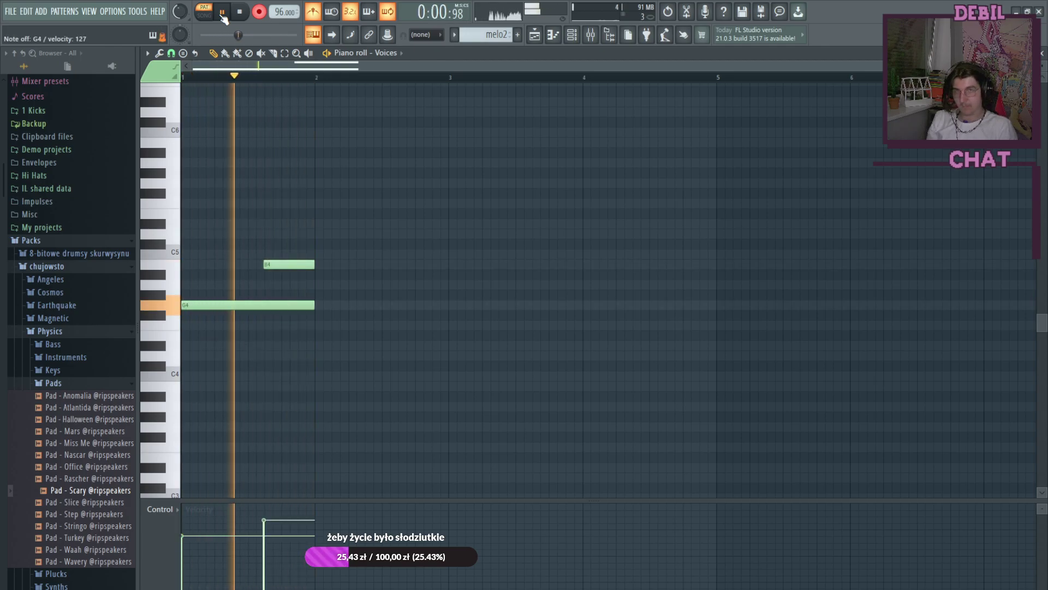
{"action": "key", "text": "space"}
{"action": "right_click", "coordinate": [287, 264]}
{"action": "right_click", "coordinate": [295, 305]}
{"action": "key", "text": "ctrl+z"}
Step: Reselect bars 1 to 4 in the Playlist and return to the Voices piano roll in pattern mode
{"action": "left_click", "coordinate": [571, 39]}
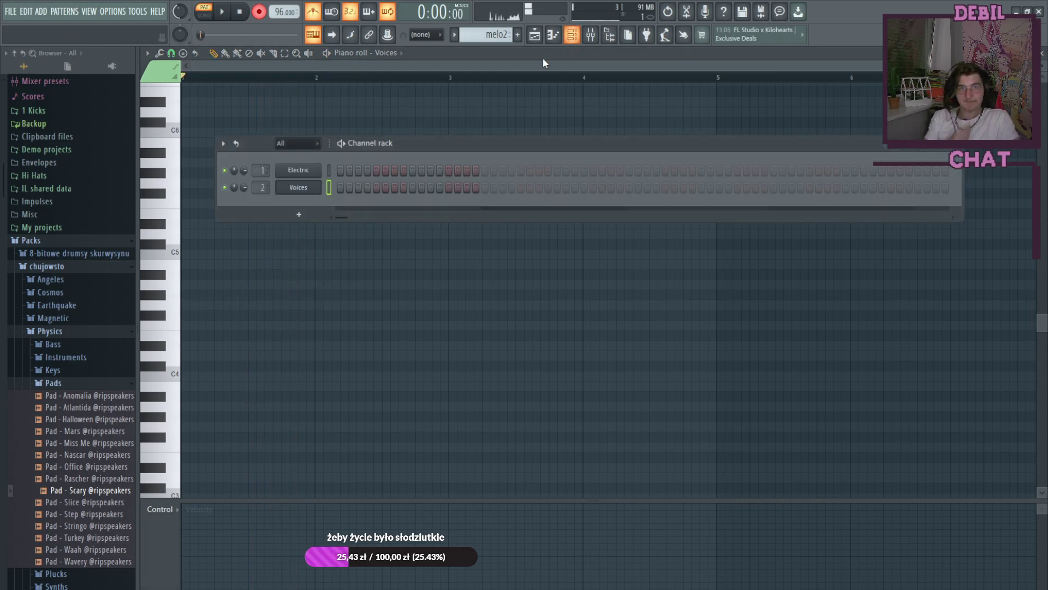
{"action": "left_click", "coordinate": [535, 35]}
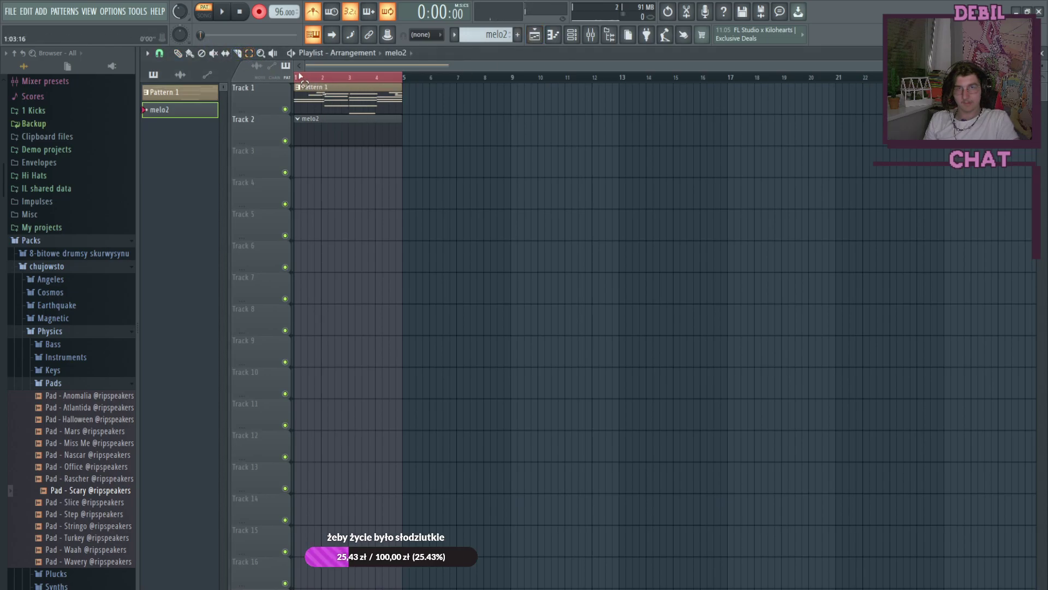
{"action": "left_click_drag", "start_coordinate": [300, 76], "coordinate": [401, 80]}
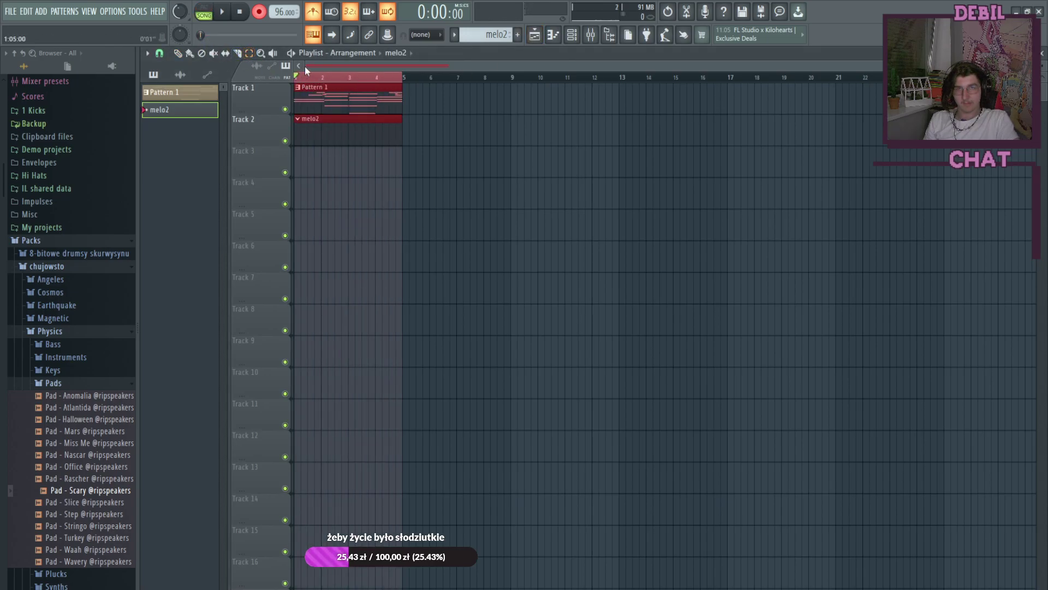
{"action": "left_click", "coordinate": [203, 11]}
{"action": "left_click", "coordinate": [536, 36]}
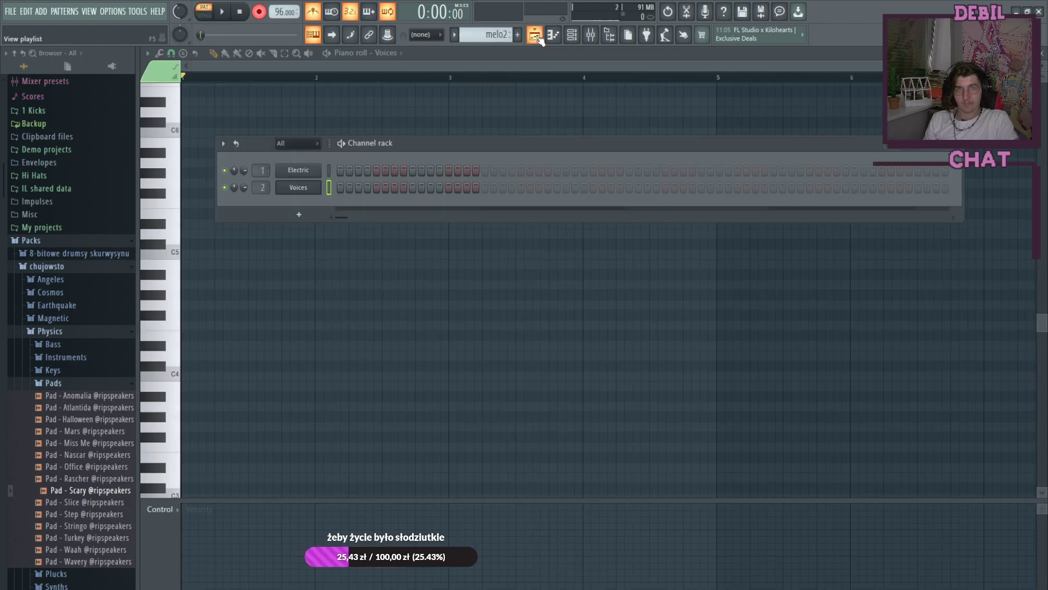
{"action": "key", "text": "F7"}
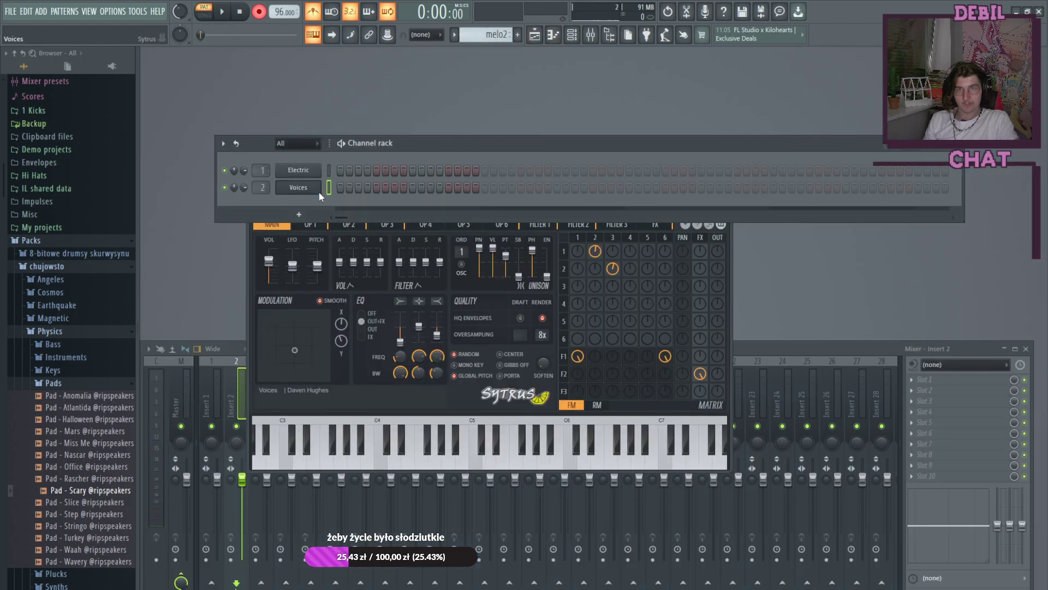
{"action": "key", "text": "F7"}
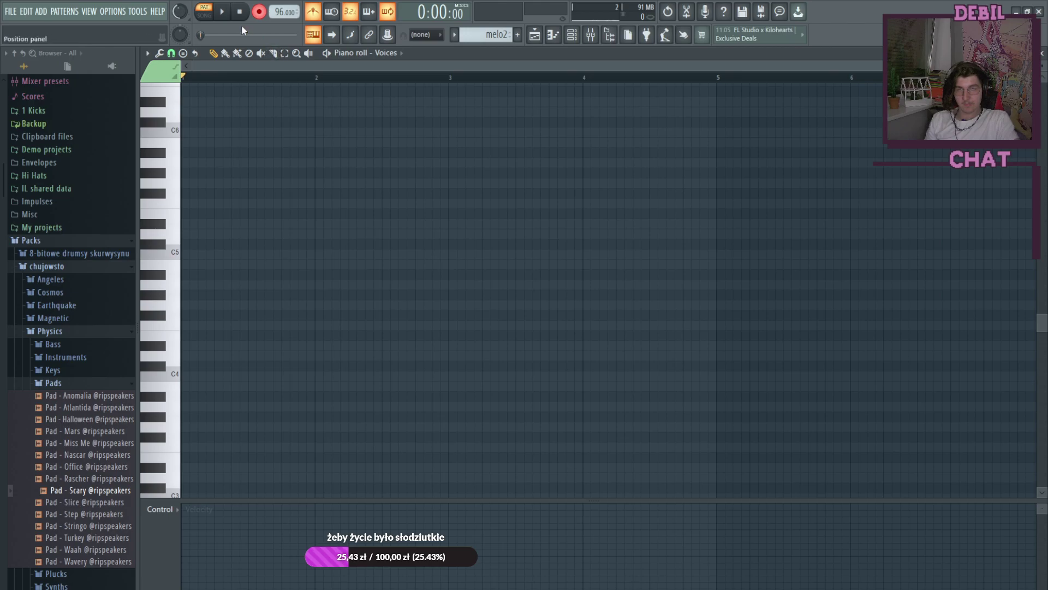
Step: Try another recording of G4 followed by B4 on Voices, stop it and delete the leftover B4 note
{"action": "key", "text": "b"}
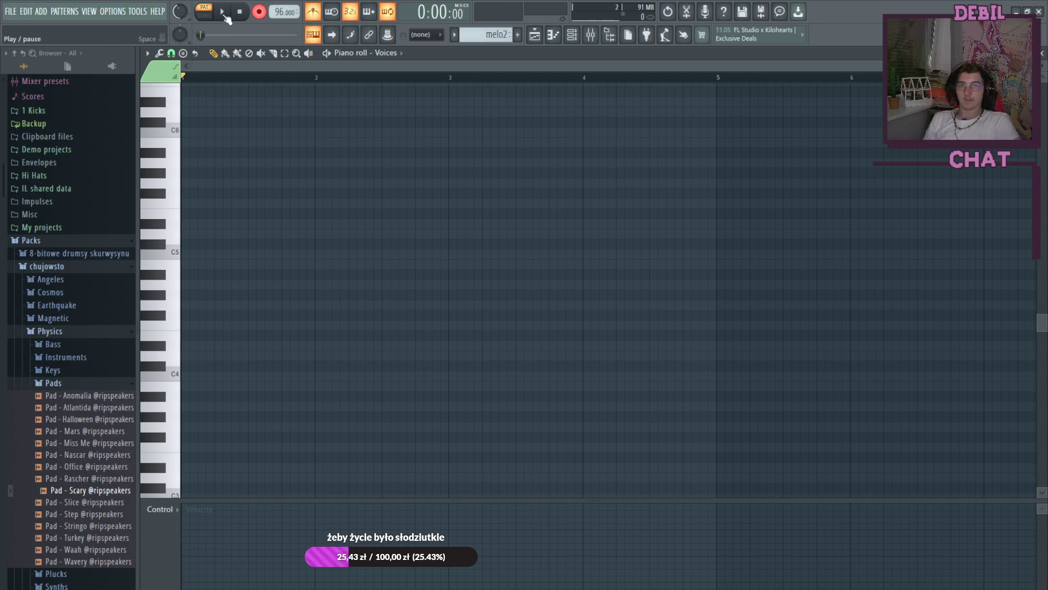
{"action": "left_click", "coordinate": [222, 12]}
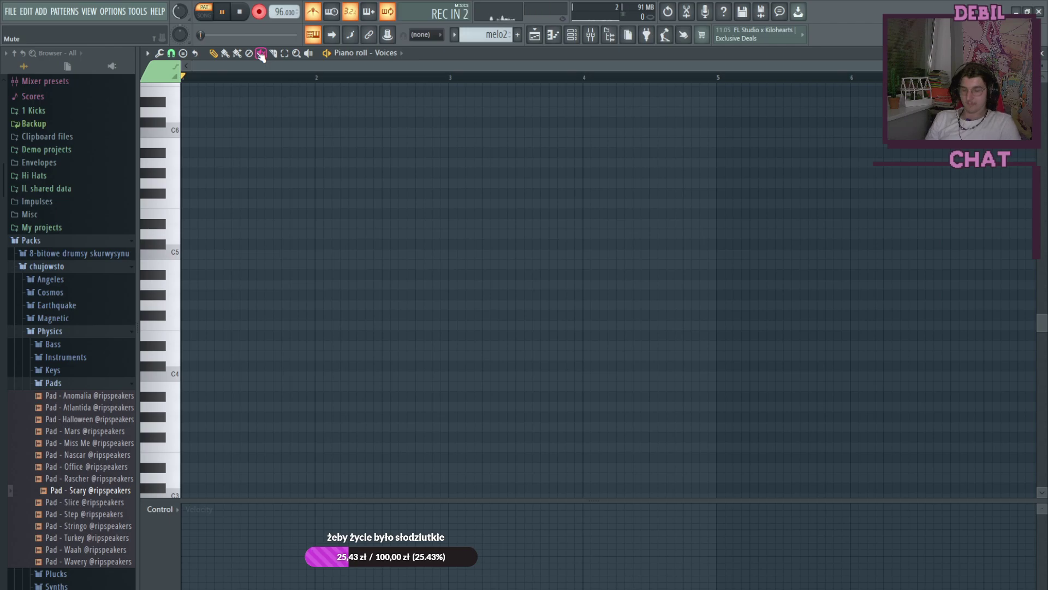
{"action": "key", "text": "b"}
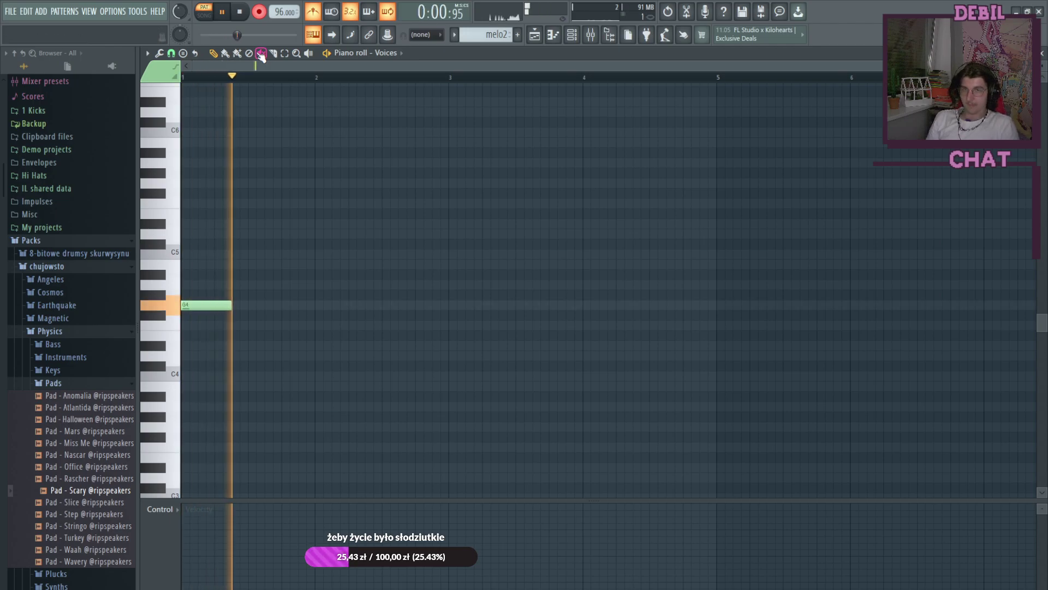
{"action": "key", "text": "m"}
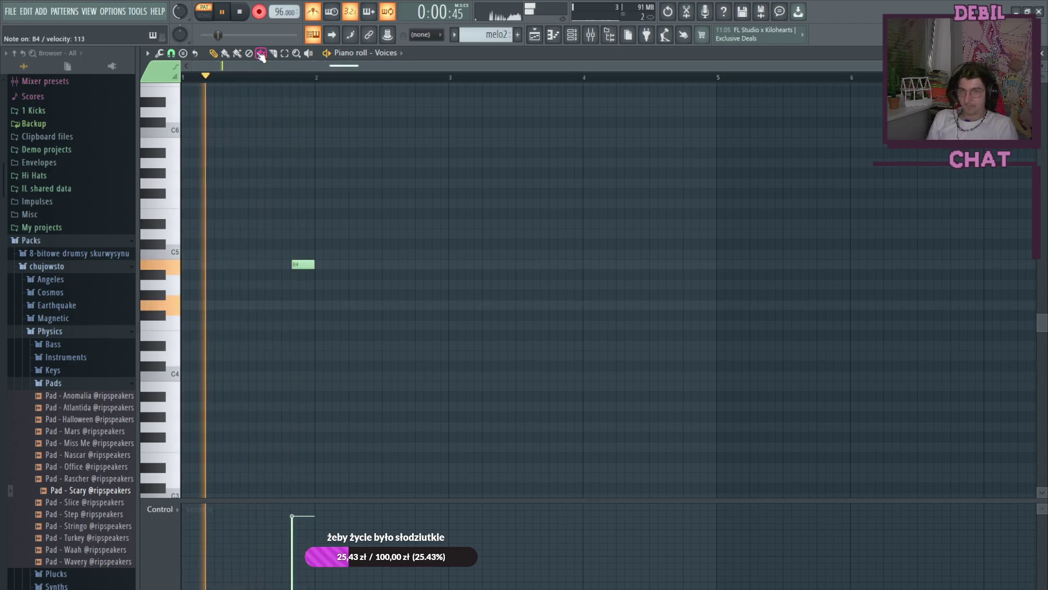
{"action": "left_click", "coordinate": [223, 12]}
{"action": "right_click", "coordinate": [305, 263]}
{"action": "scroll", "coordinate": [304, 328], "scroll_direction": "up", "scroll_amount": 3}
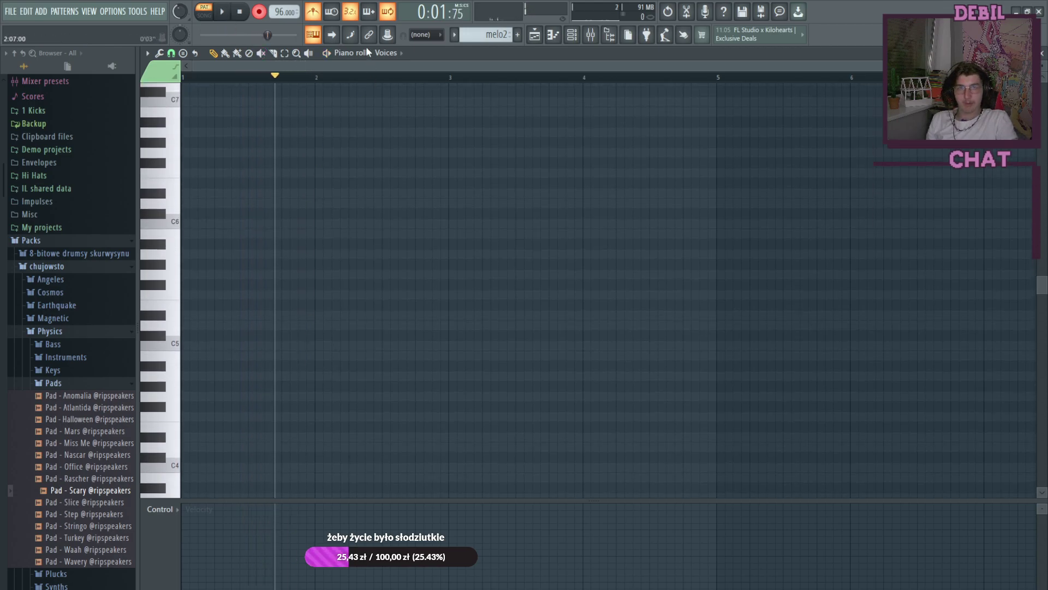
Step: Try to record G4, B4 and D5 as staggered held notes from bar 1, and undo the take
{"action": "key", "text": "space"}
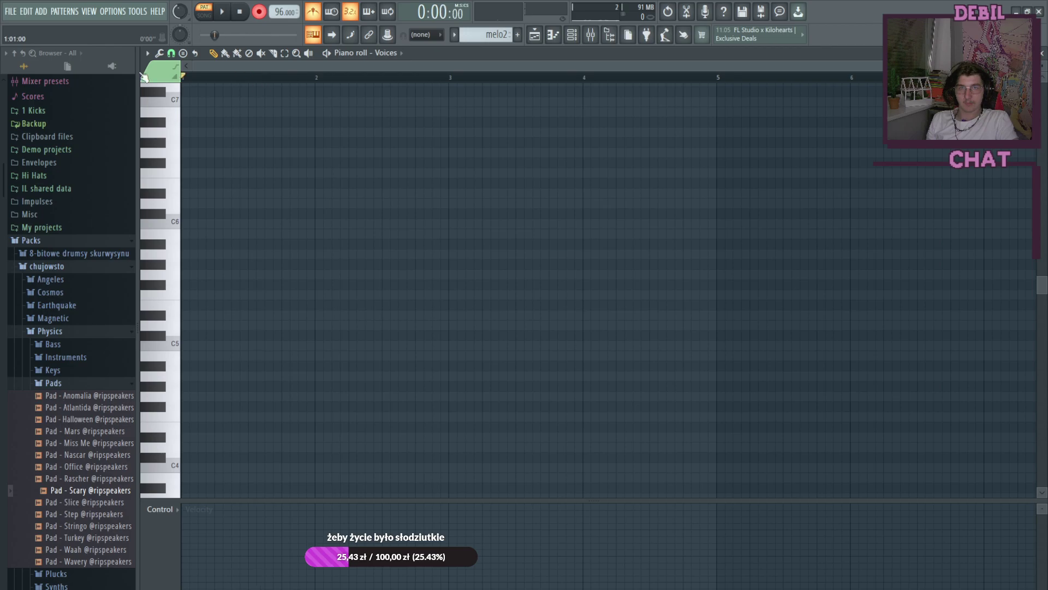
{"action": "left_click", "coordinate": [223, 13]}
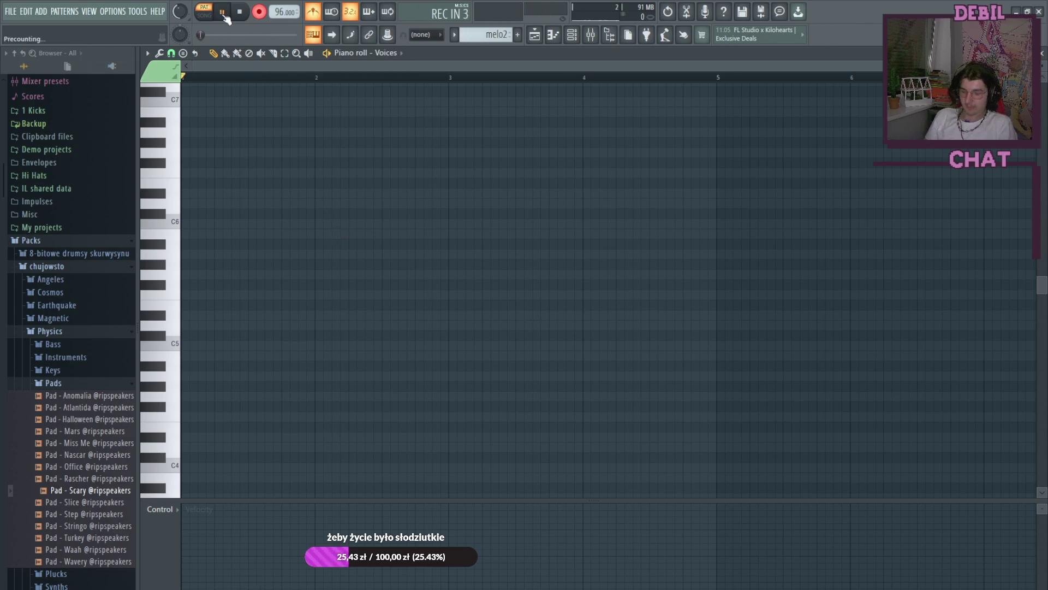
{"action": "key", "text": "b"}
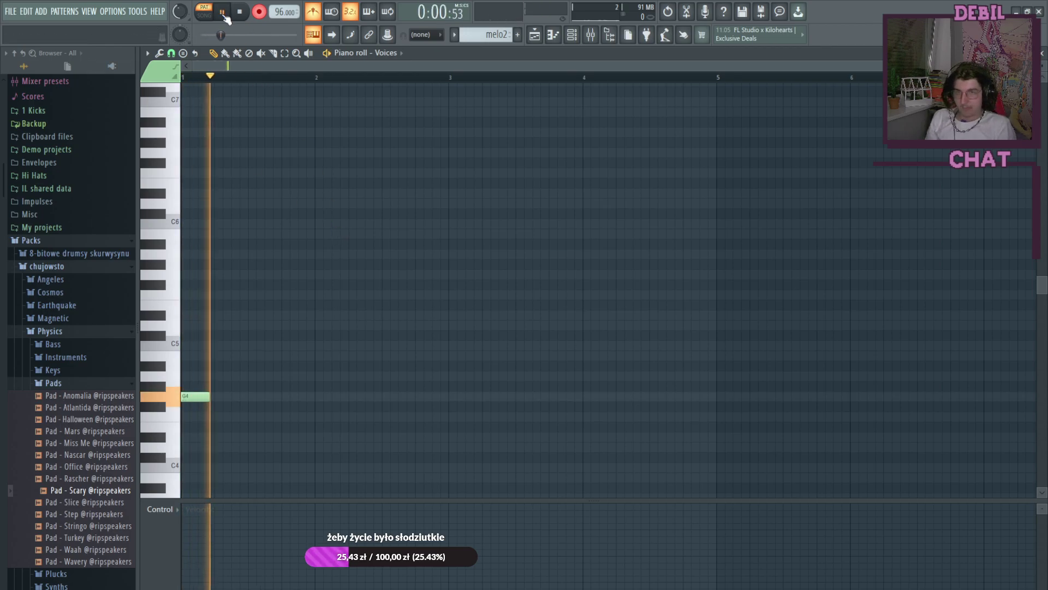
{"action": "key", "text": "m"}
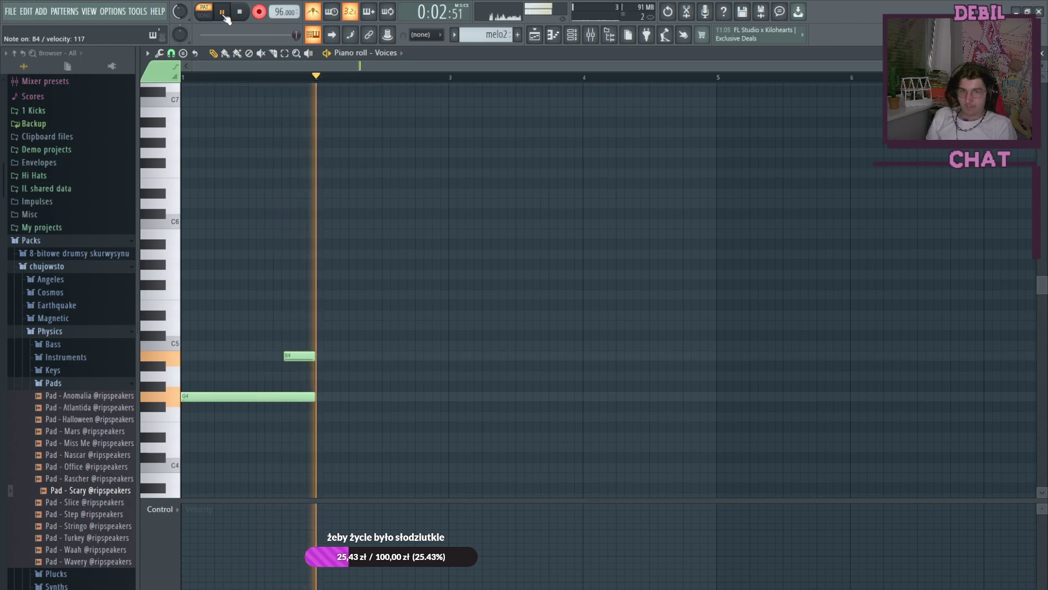
{"action": "key", "text": "w"}
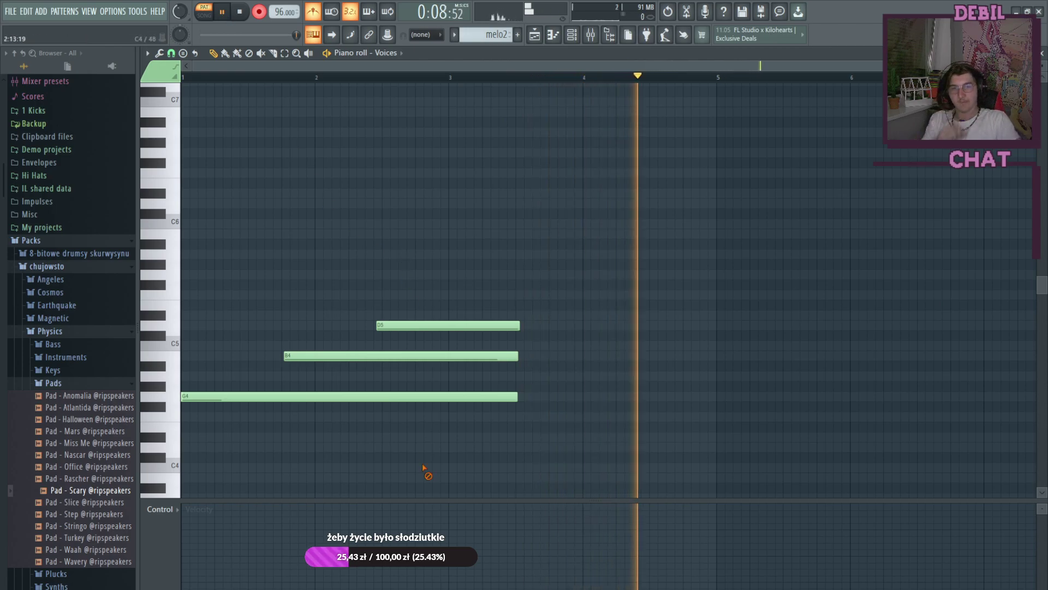
{"action": "key", "text": "space"}
{"action": "key", "text": "ctrl+z"}
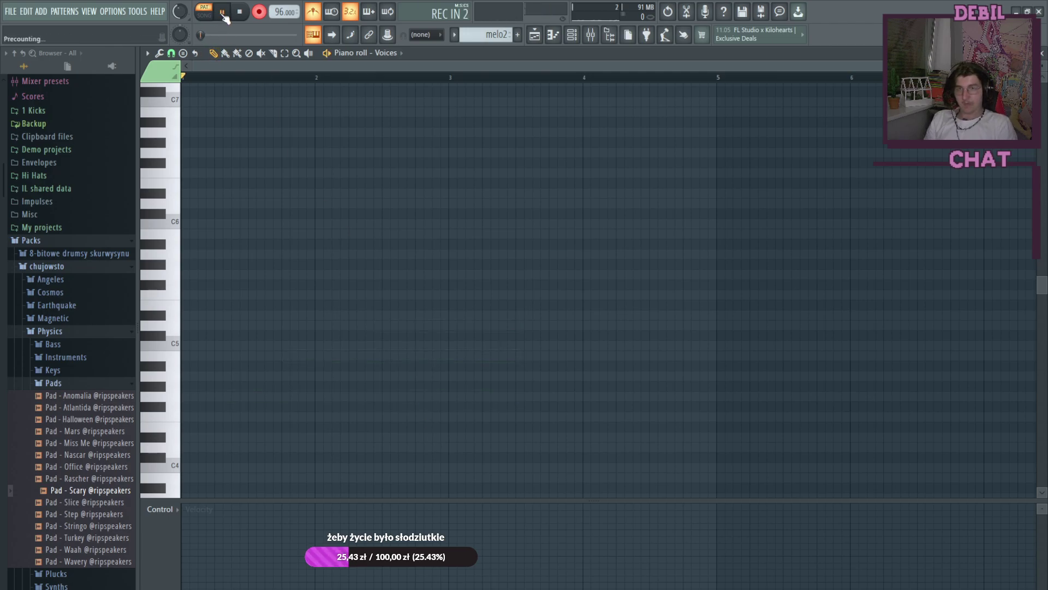
Step: Try a take with held G4, B4 and D5 entering at bars 1 to 3 plus three short F5 notes, and undo it
{"action": "key", "text": "b"}
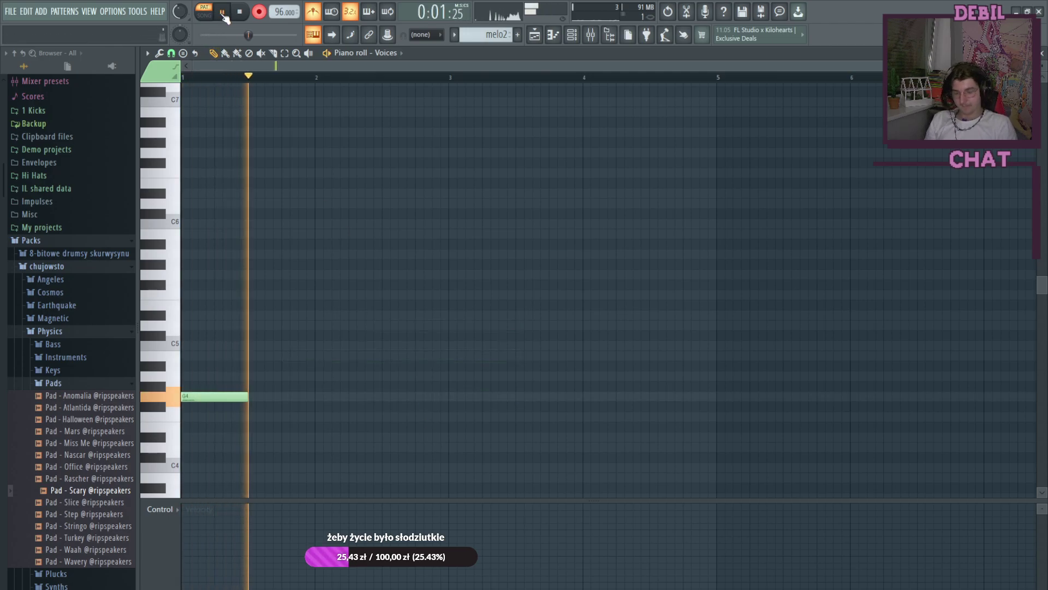
{"action": "key", "text": "m"}
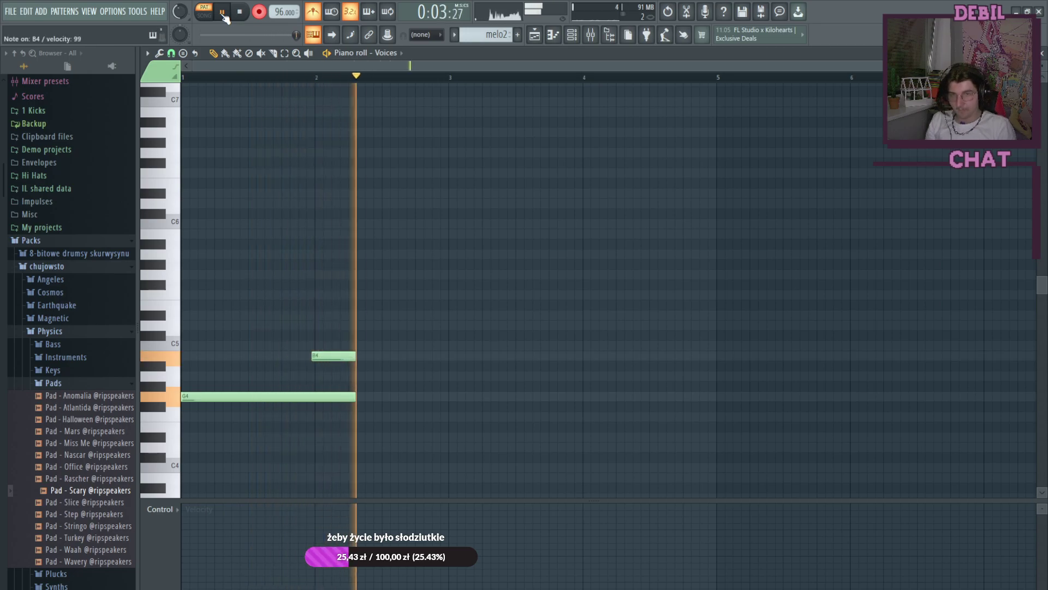
{"action": "key", "text": "w"}
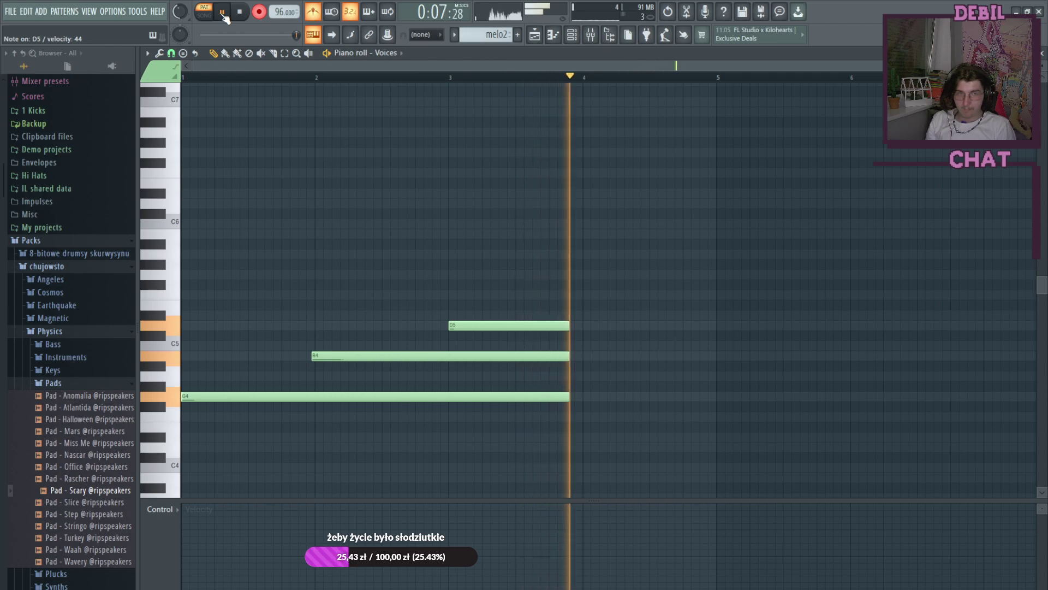
{"action": "key", "text": "r"}
{"action": "key", "text": "r"}
{"action": "key", "text": "r"}
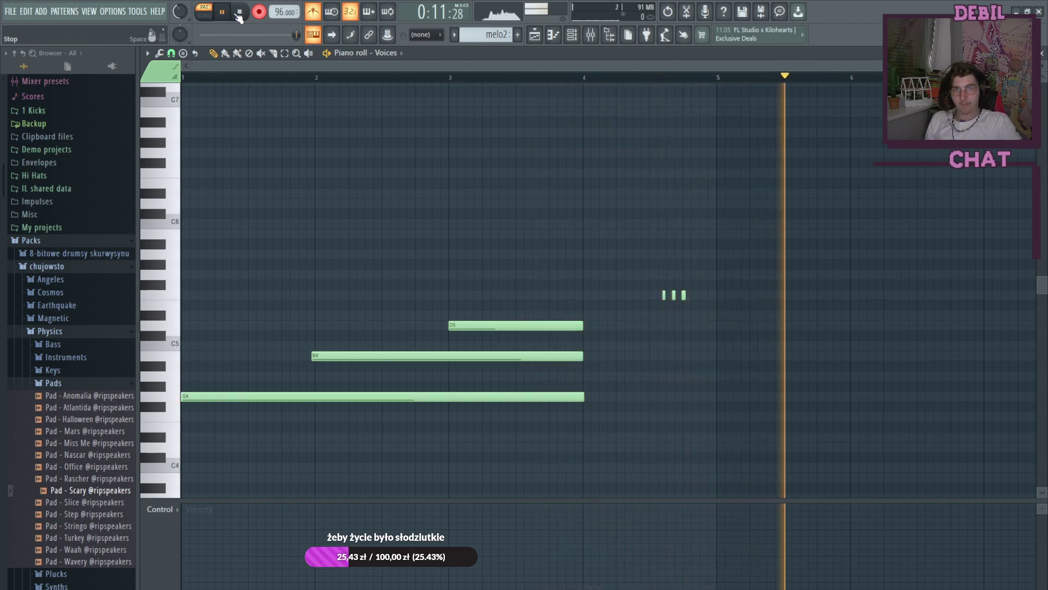
{"action": "left_click", "coordinate": [238, 12]}
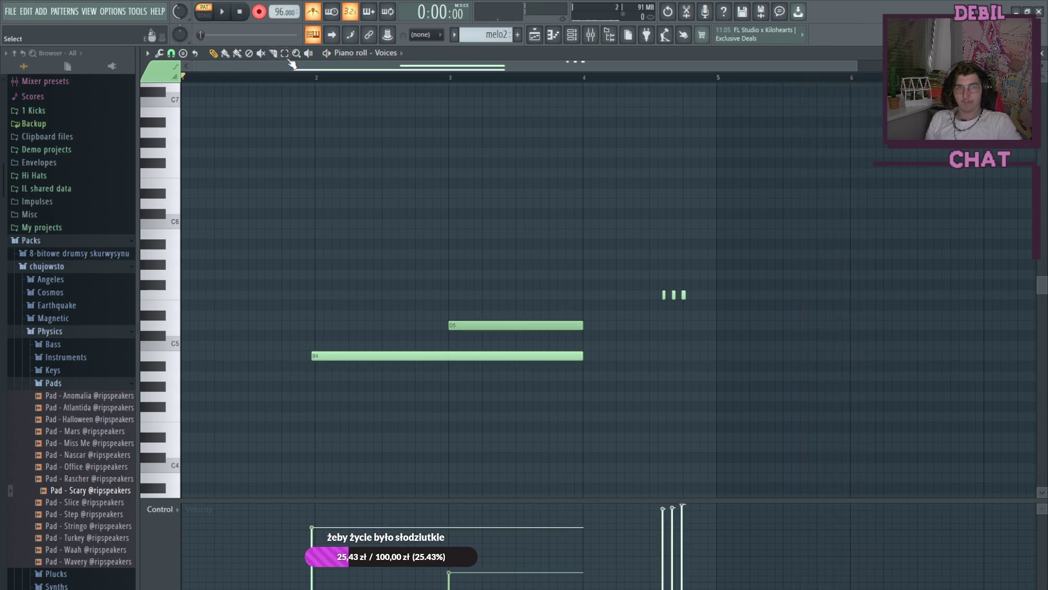
{"action": "scroll", "coordinate": [288, 218], "scroll_direction": "down", "scroll_amount": 6}
{"action": "scroll", "coordinate": [304, 235], "scroll_direction": "up", "scroll_amount": 3}
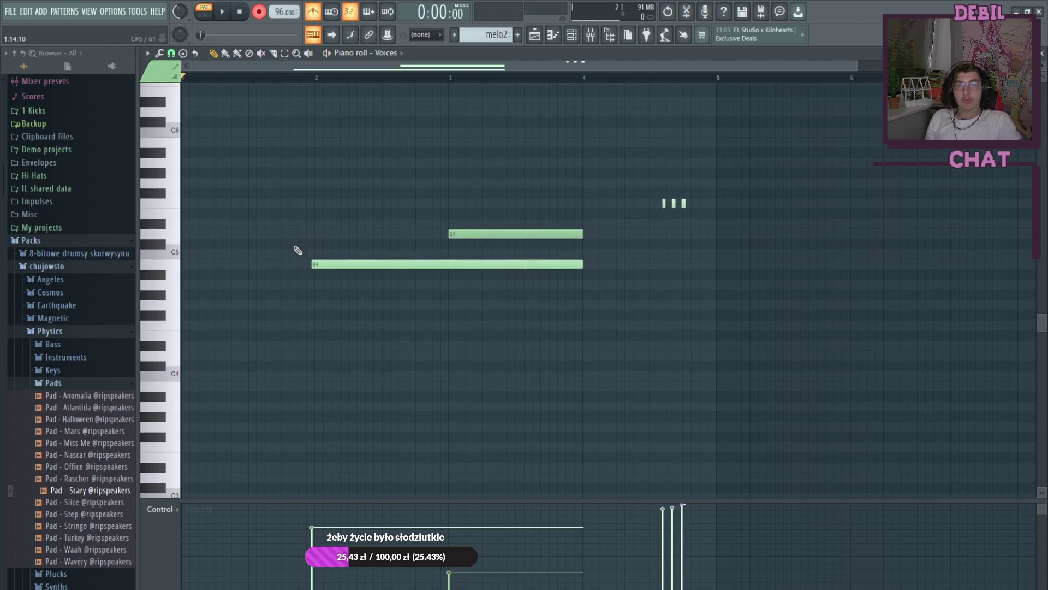
{"action": "key", "text": "ctrl+z"}
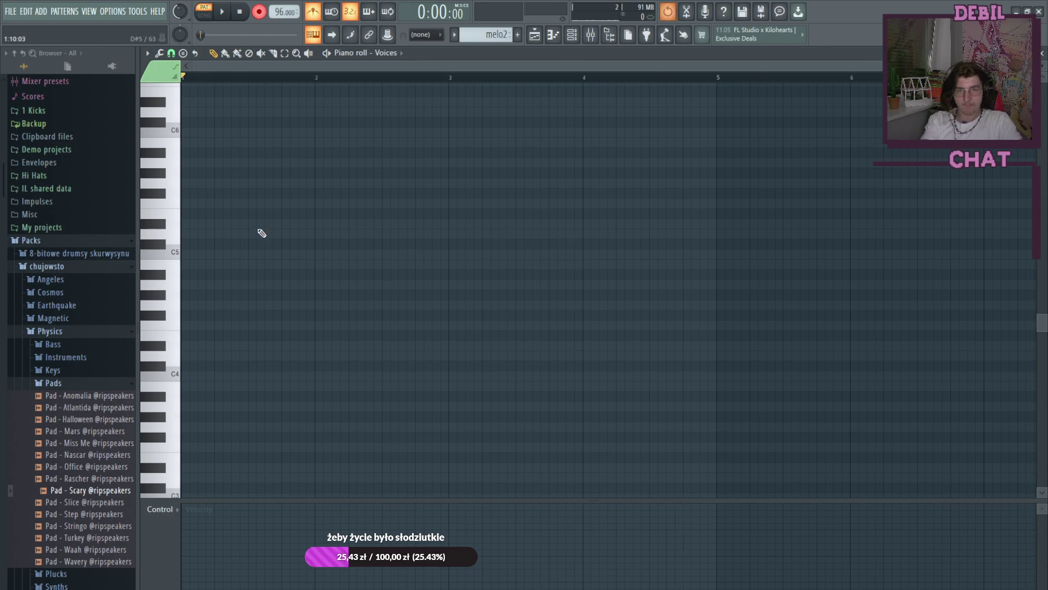
Step: Record G4 near bar 1, B4 at bar 2 and D5 at bar 3 on Voices, holding all three until bar 4
{"action": "left_click", "coordinate": [221, 18]}
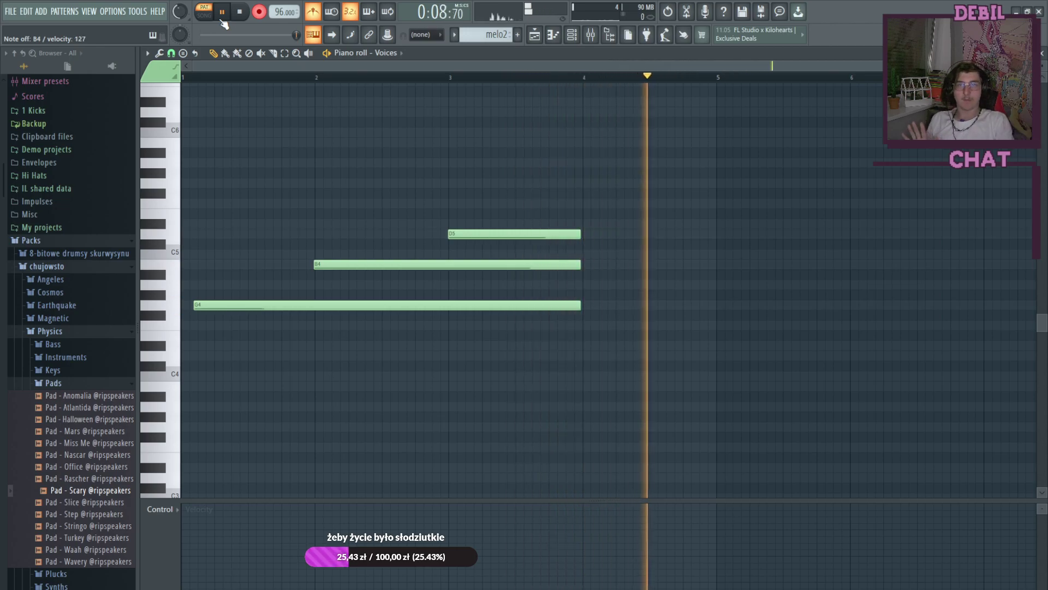
{"action": "left_click", "coordinate": [243, 12]}
{"action": "left_click_drag", "start_coordinate": [193, 589], "coordinate": [193, 562]}
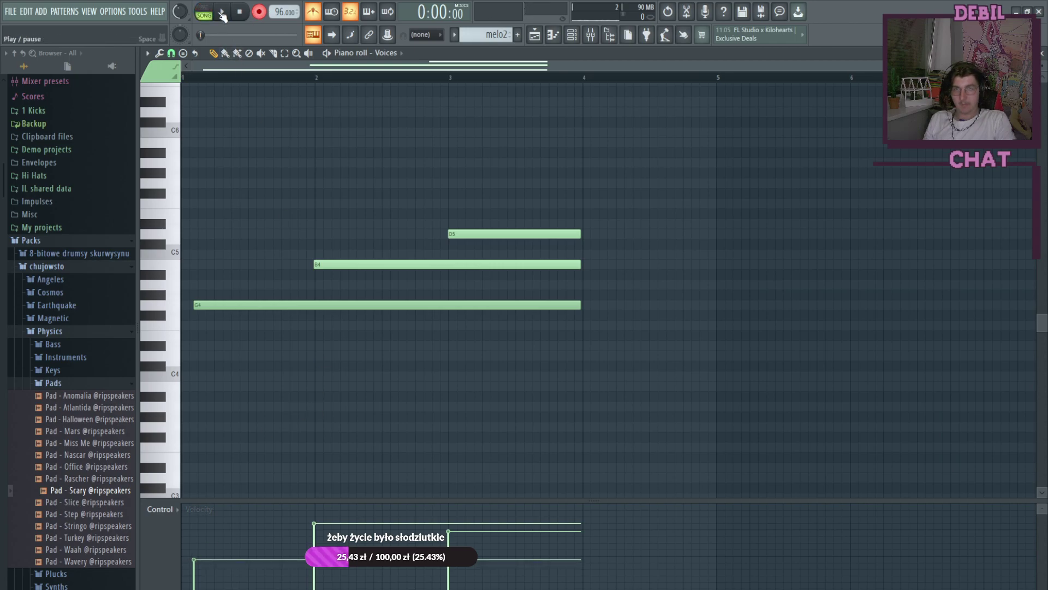
Step: Play back the recorded melo2 notes and view the melo2 clip in the Playlist
{"action": "left_click", "coordinate": [225, 12]}
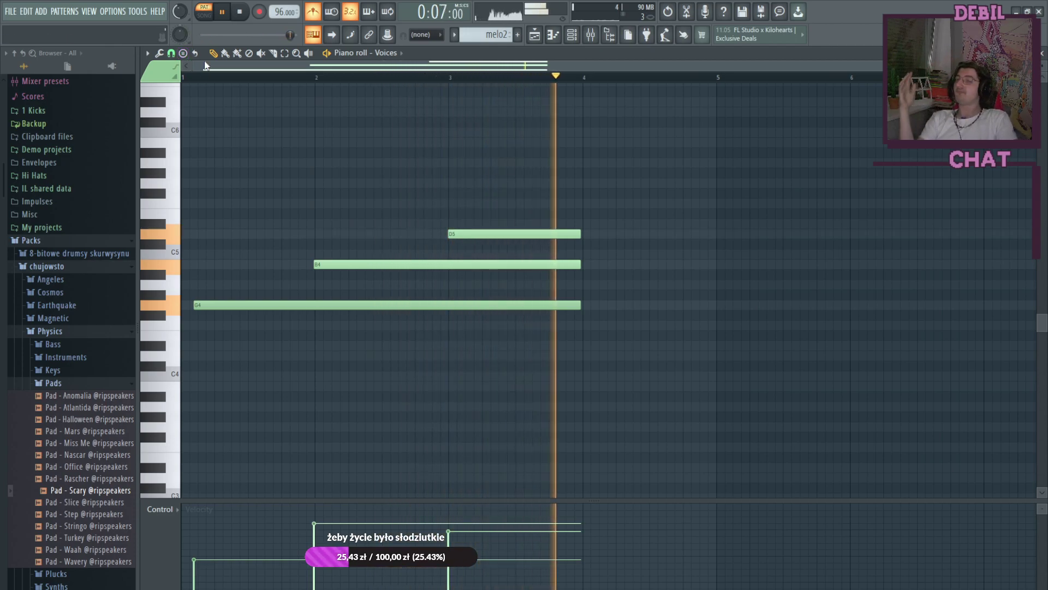
{"action": "key", "text": "space"}
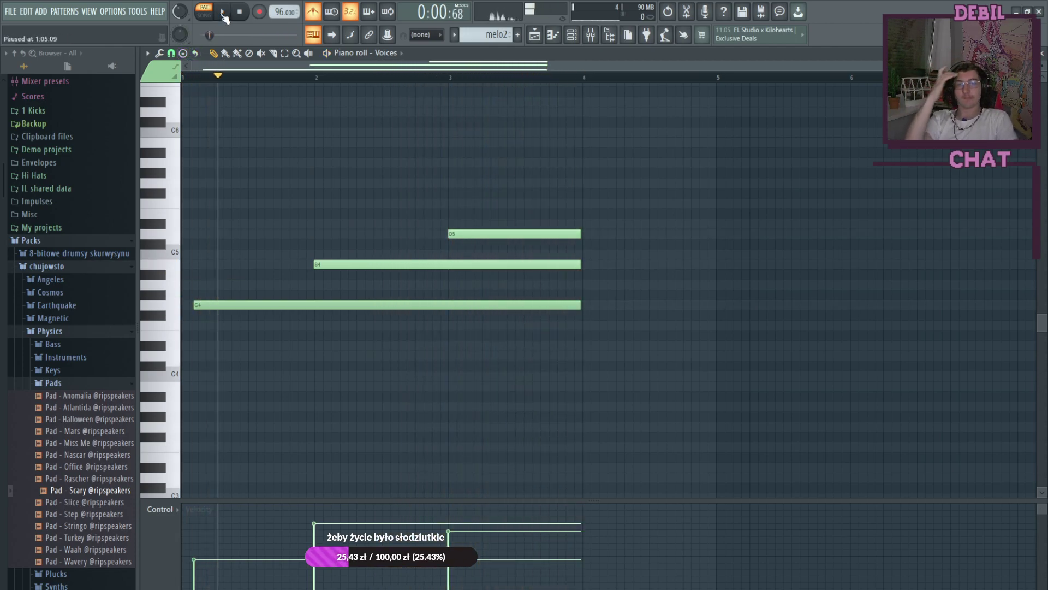
{"action": "left_click", "coordinate": [554, 34]}
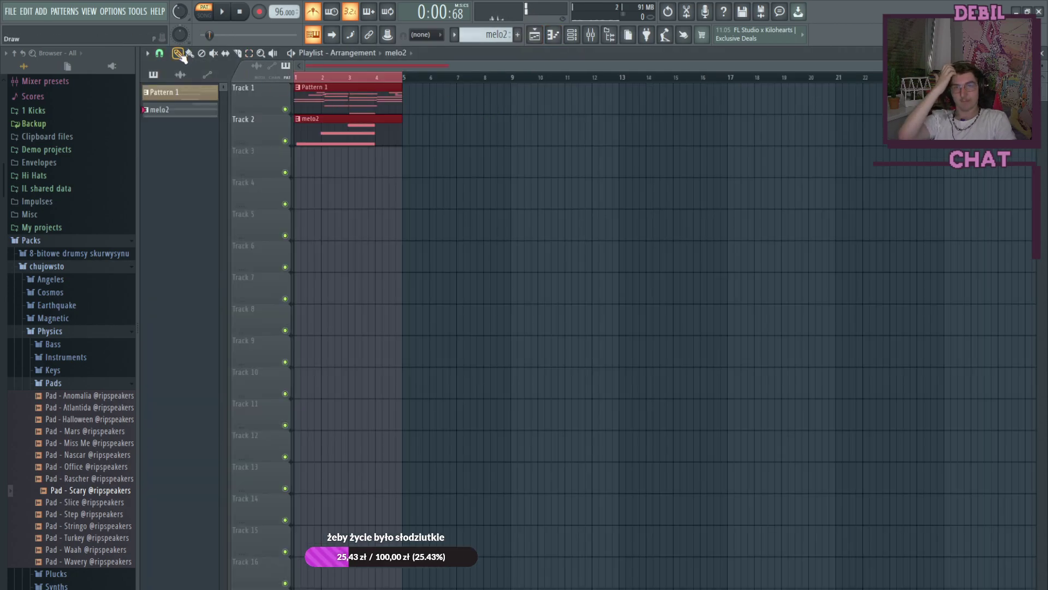
Step: Move the Pattern 1 clip to bar 5 on Track 1 and rename the melo2 pattern as intro
{"action": "left_click_drag", "start_coordinate": [337, 97], "coordinate": [486, 95]}
{"action": "left_click", "coordinate": [530, 109]}
{"action": "right_click", "coordinate": [530, 108]}
{"action": "left_click_drag", "start_coordinate": [429, 131], "coordinate": [381, 130]}
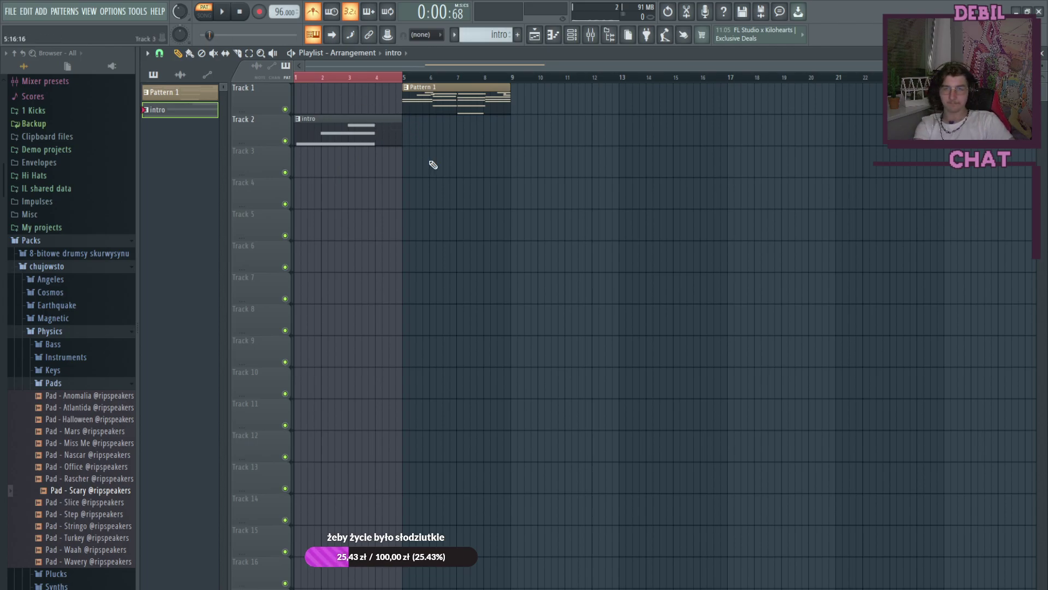
Step: Copy the intro clip to bar 5 on Track 2 and make the copy a unique pattern
{"action": "left_click_drag", "start_coordinate": [364, 134], "coordinate": [412, 125]}
{"action": "left_click", "coordinate": [442, 188]}
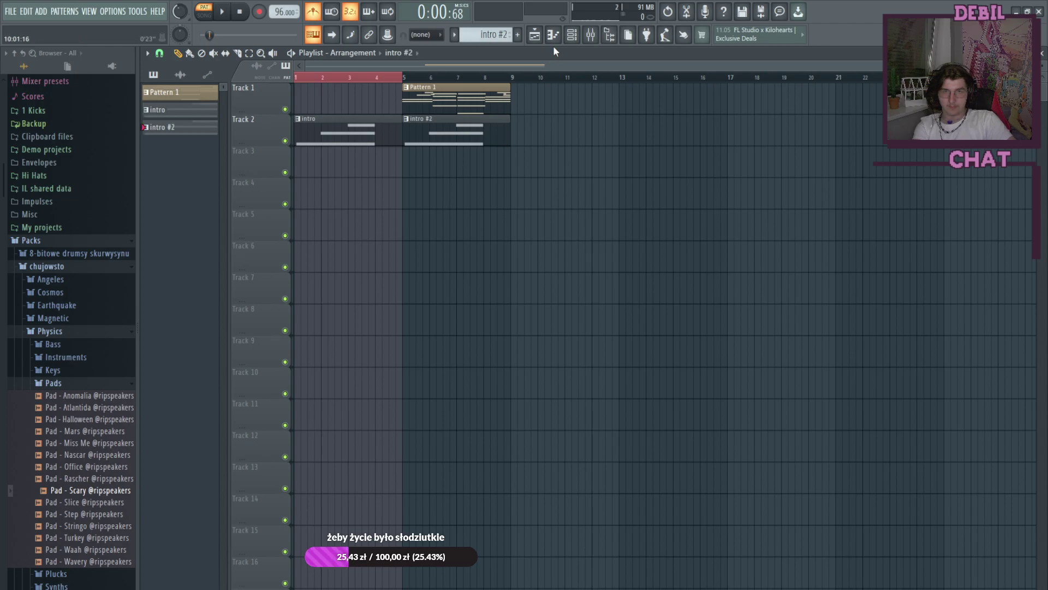
Step: Open the Voices notes and Sytrus settings for pattern intro #2 and play the pattern
{"action": "left_click", "coordinate": [571, 35]}
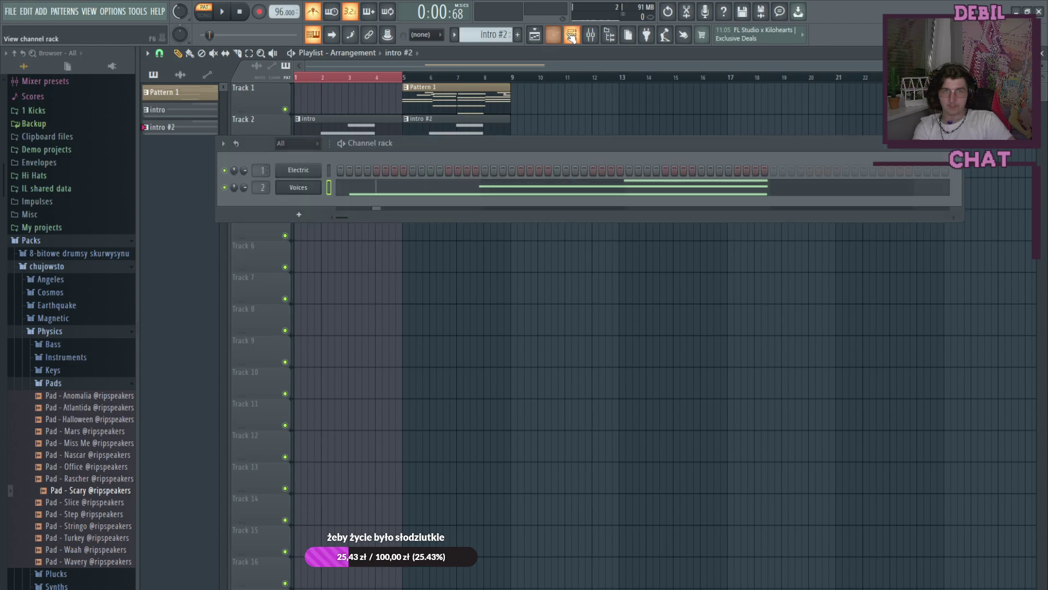
{"action": "left_click", "coordinate": [334, 191]}
{"action": "left_click", "coordinate": [554, 35]}
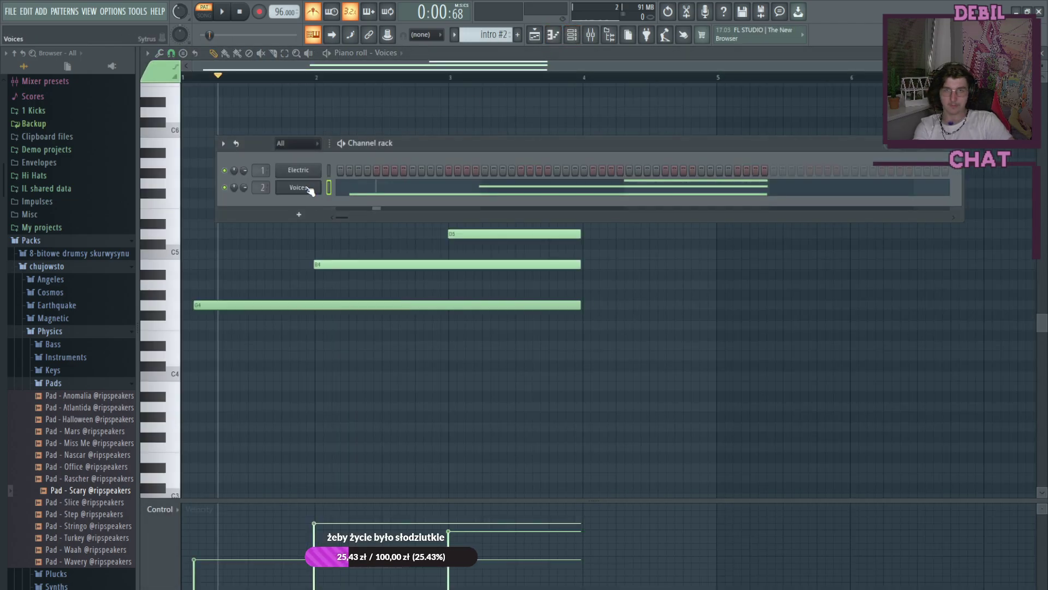
{"action": "left_click", "coordinate": [306, 188]}
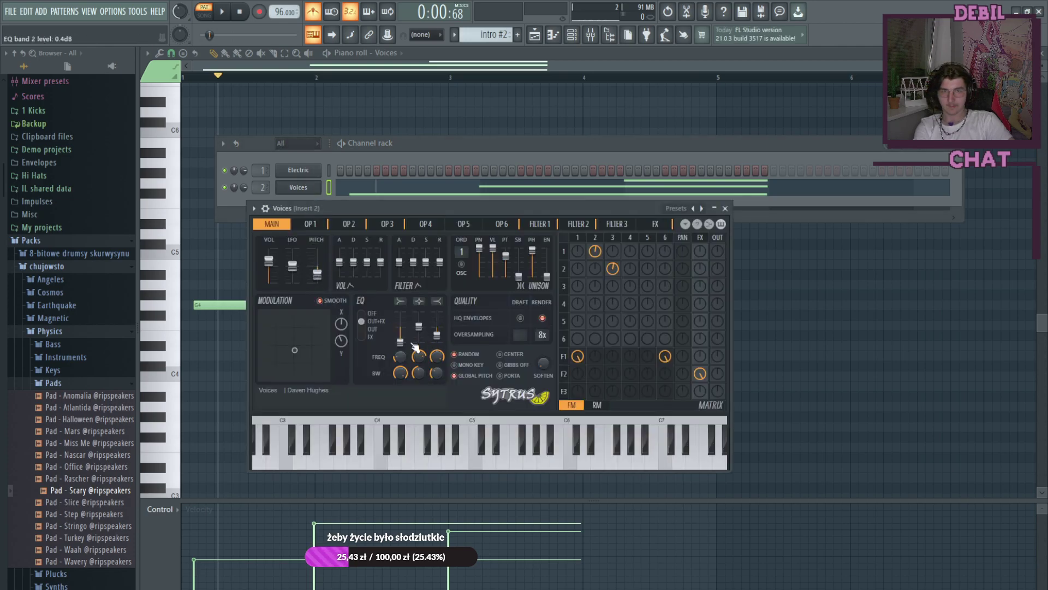
{"action": "left_click", "coordinate": [222, 13]}
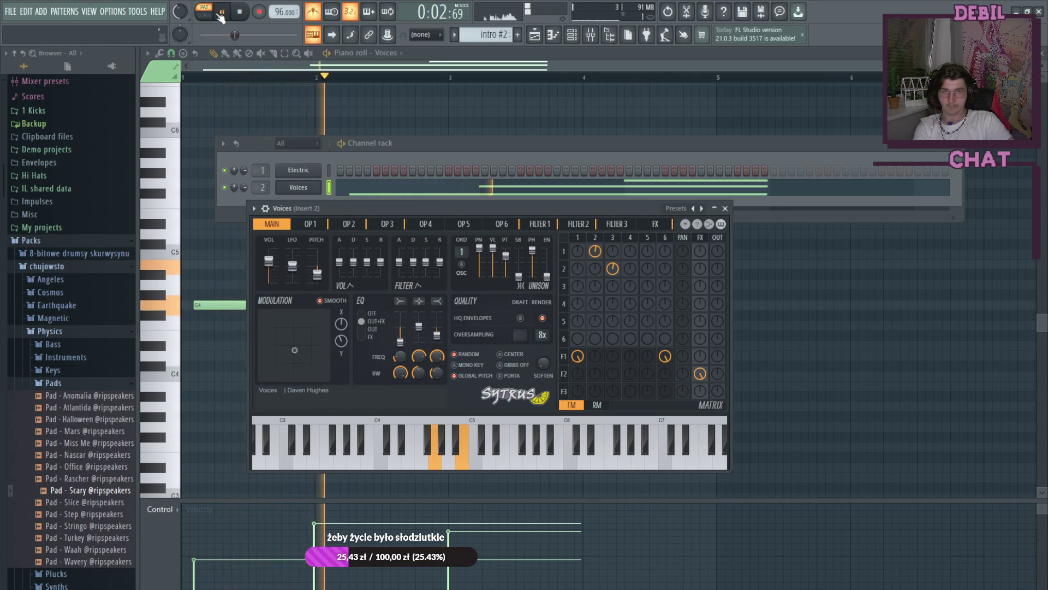
{"action": "left_click", "coordinate": [221, 13]}
{"action": "left_click", "coordinate": [367, 54]}
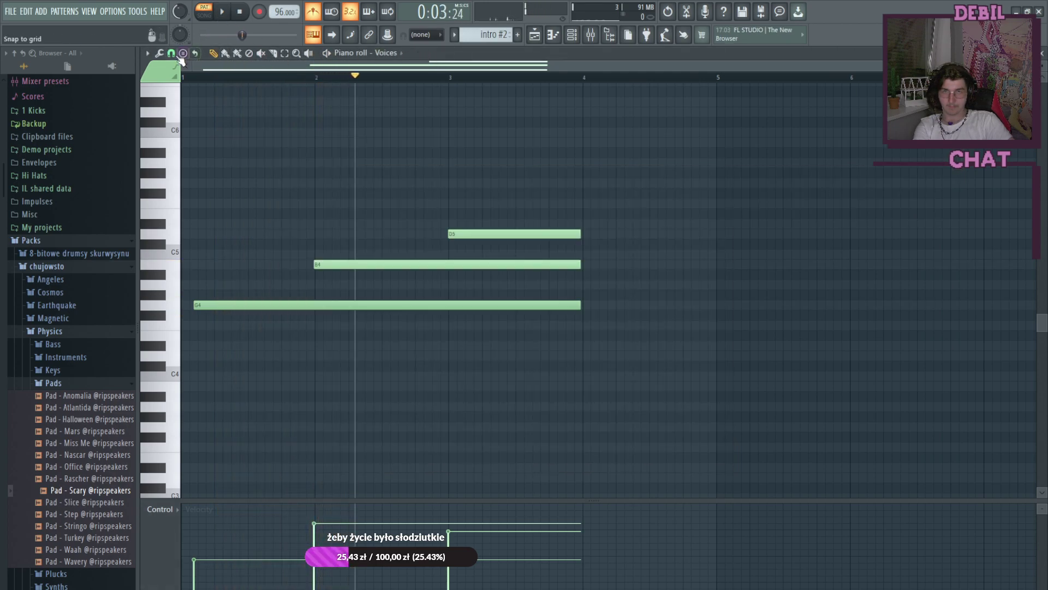
Step: Turn the held Voices notes in intro #2 into an arpeggio of short notes from G4 to D6 and play it back
{"action": "left_click", "coordinate": [202, 182]}
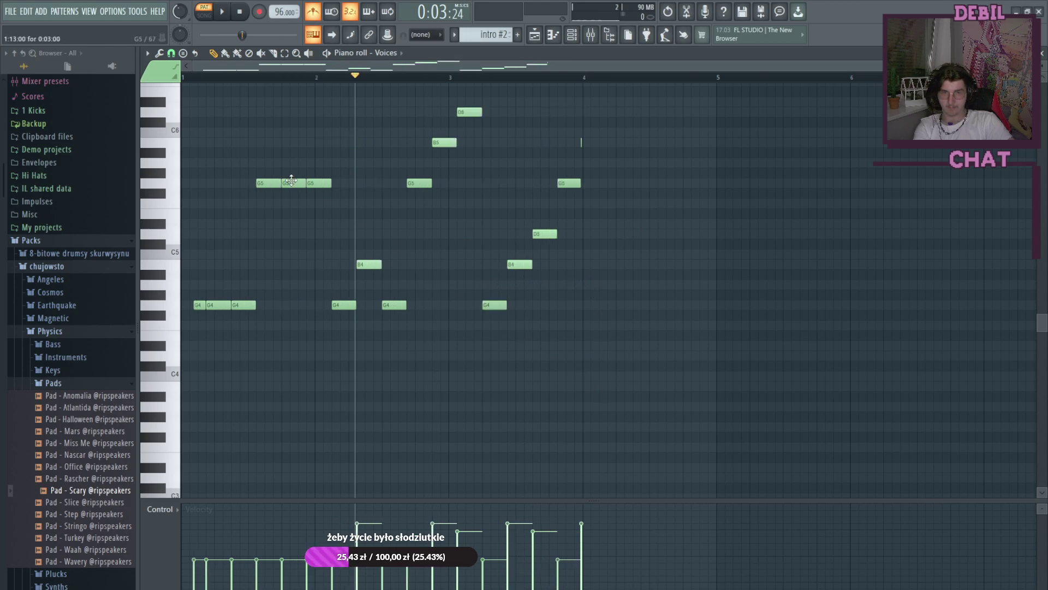
{"action": "left_click", "coordinate": [208, 78]}
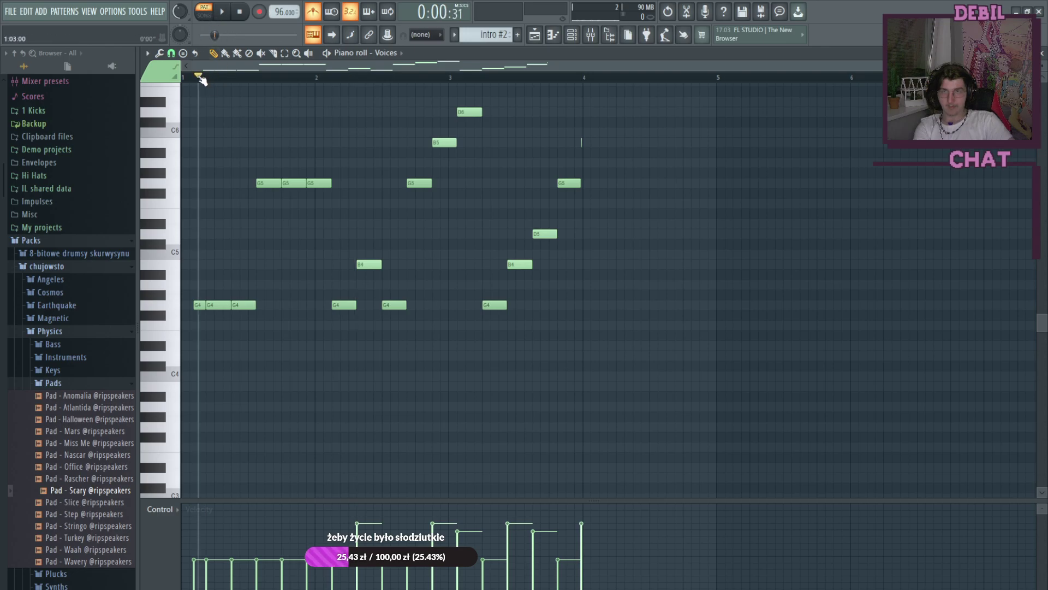
{"action": "left_click", "coordinate": [222, 12]}
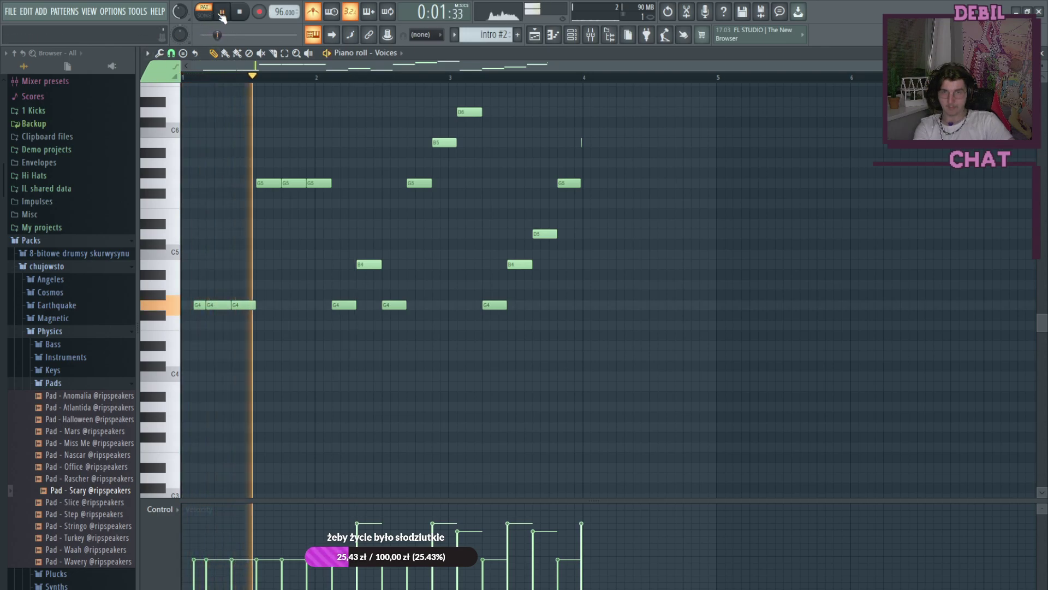
{"action": "scroll", "coordinate": [356, 267], "scroll_direction": "up", "scroll_amount": 1}
{"action": "scroll", "coordinate": [356, 266], "scroll_direction": "up", "scroll_amount": 8}
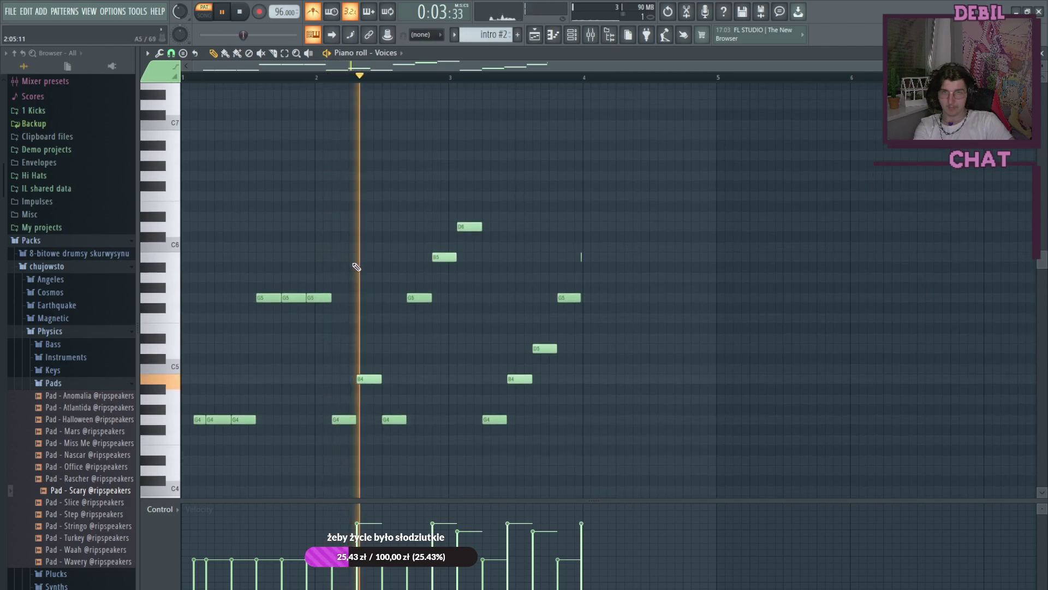
{"action": "scroll", "coordinate": [357, 267], "scroll_direction": "down", "scroll_amount": 6}
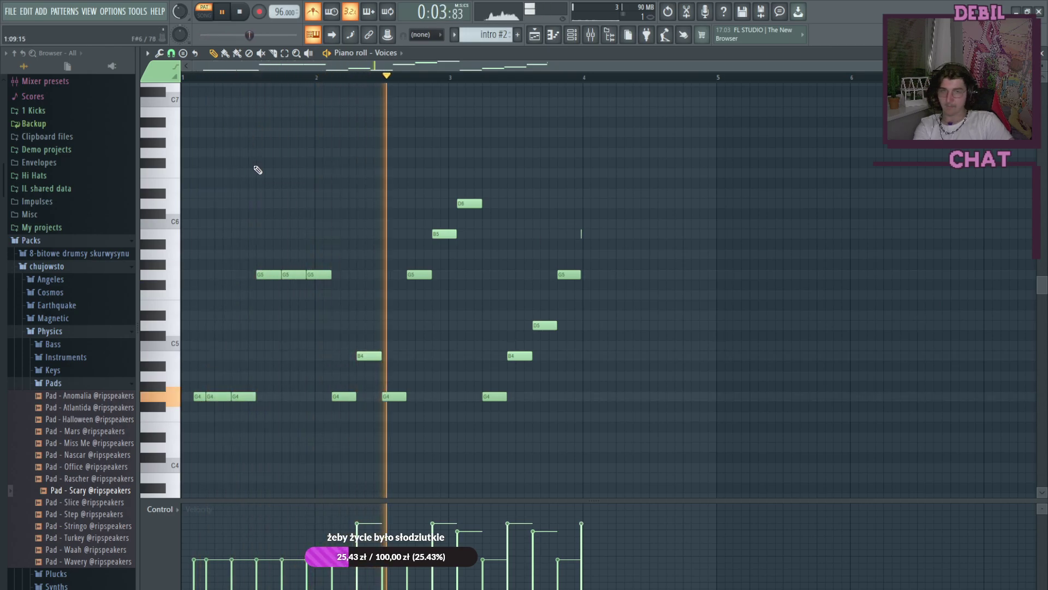
{"action": "left_click", "coordinate": [223, 15]}
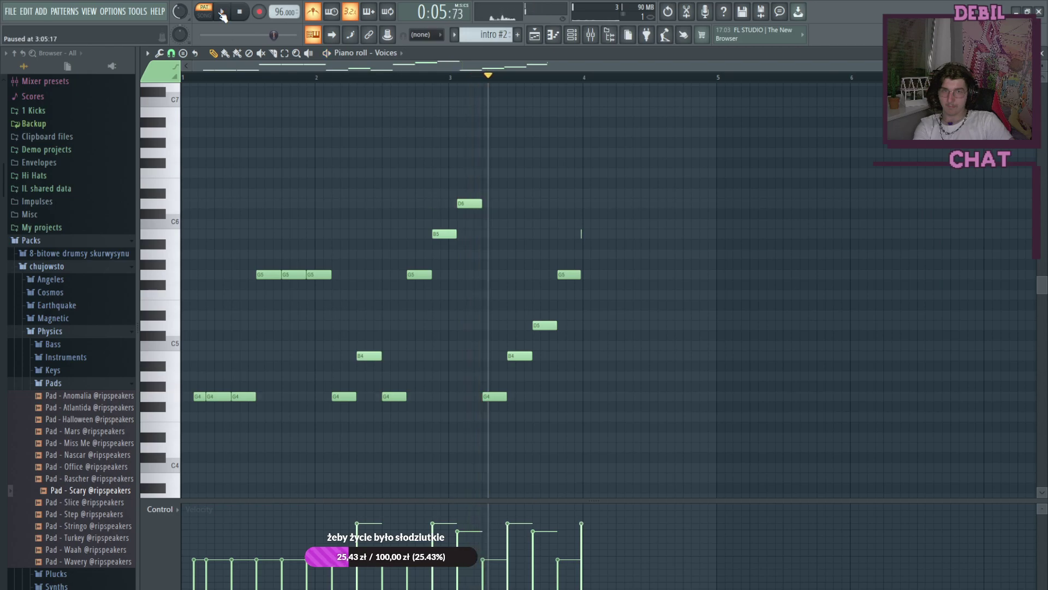
Step: Play the Playlist arrangement in song mode from bar 1 to about bar 6
{"action": "key", "text": "F5"}
{"action": "left_click", "coordinate": [314, 78]}
{"action": "double_click", "coordinate": [318, 80]}
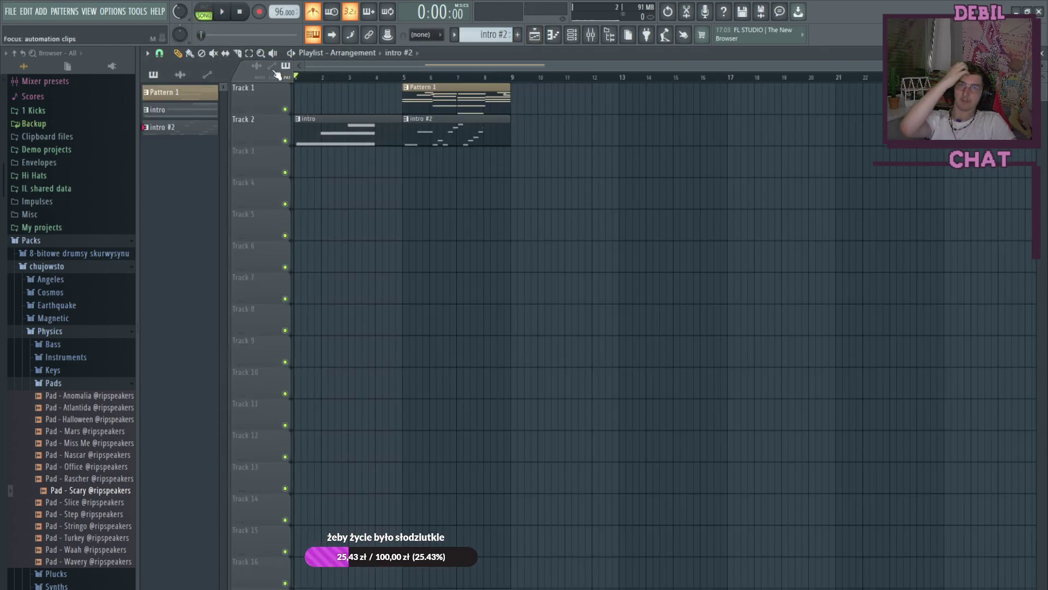
{"action": "left_click", "coordinate": [221, 15]}
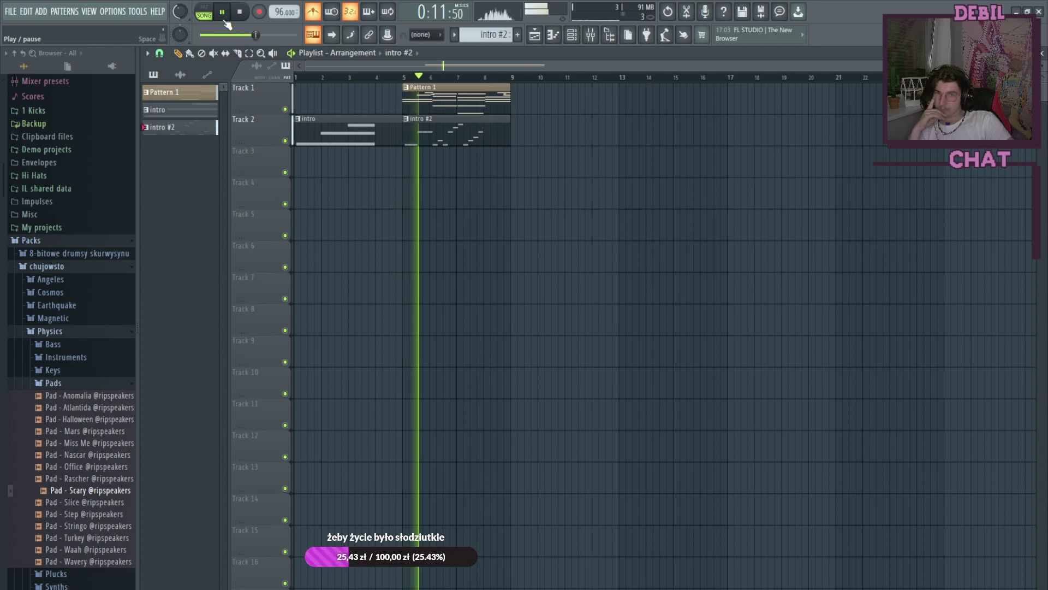
{"action": "key", "text": "space"}
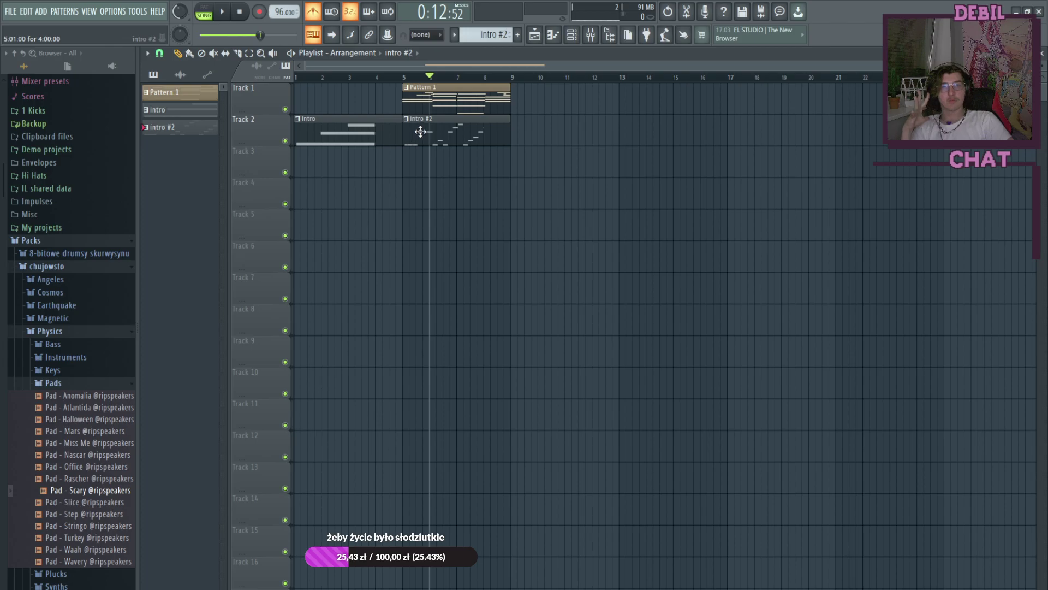
Step: Move the intro and intro #2 clips down to Track 3
{"action": "left_click_drag", "start_coordinate": [365, 133], "coordinate": [368, 188]}
{"action": "left_click_drag", "start_coordinate": [416, 133], "coordinate": [416, 179]}
Step: Add a FLEX channel, filter all installed packs by "cry" and load the Crystal preset
{"action": "left_click", "coordinate": [572, 36]}
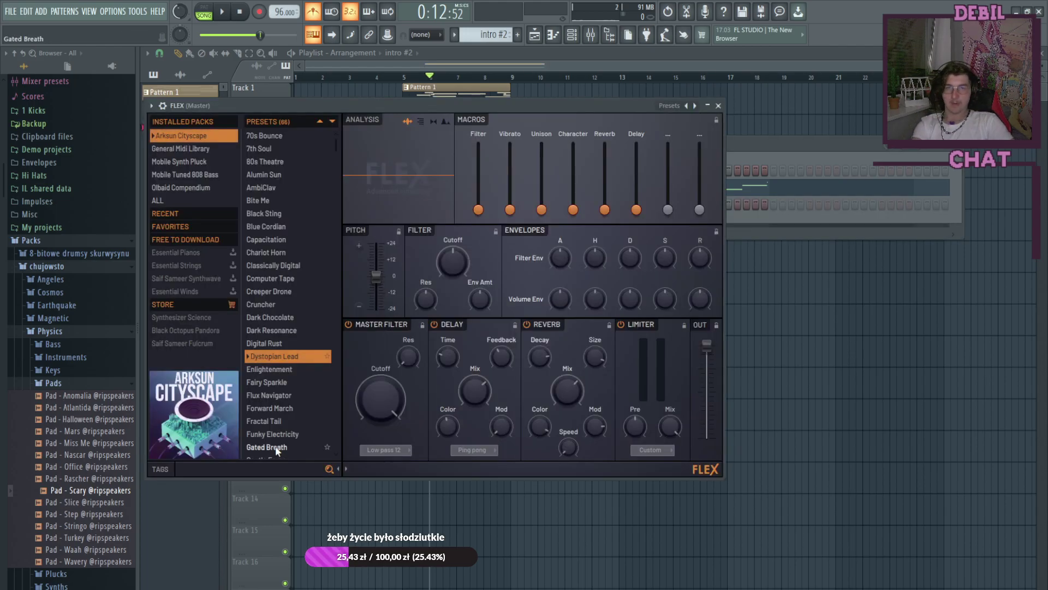
{"action": "type", "text": "crys"}
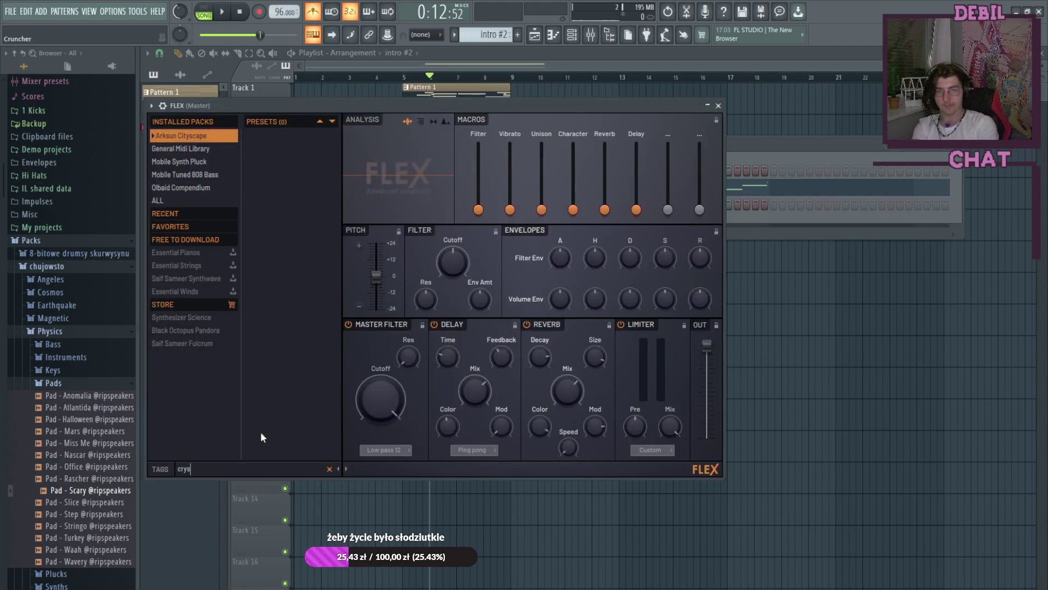
{"action": "key", "text": "BackSpace"}
{"action": "key", "text": "BackSpace"}
{"action": "key", "text": "BackSpace"}
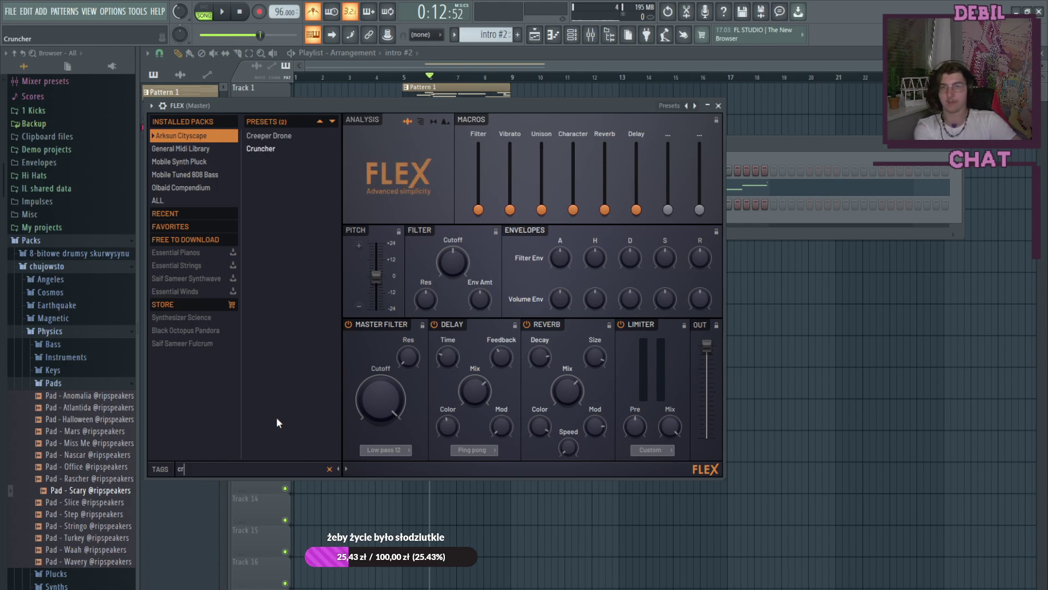
{"action": "type", "text": "ry"}
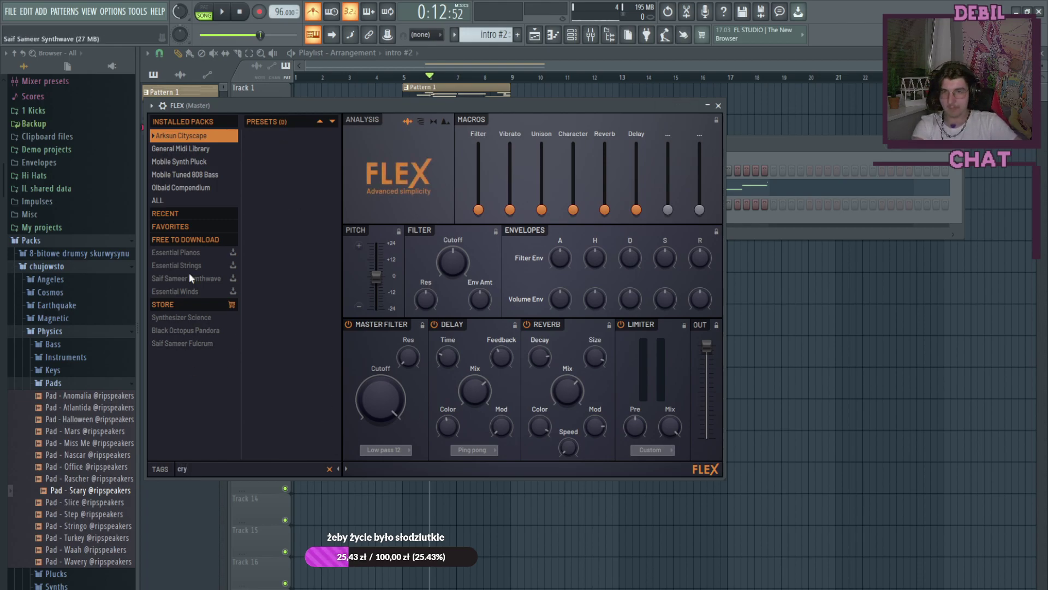
{"action": "left_click", "coordinate": [164, 200]}
{"action": "left_click", "coordinate": [276, 144]}
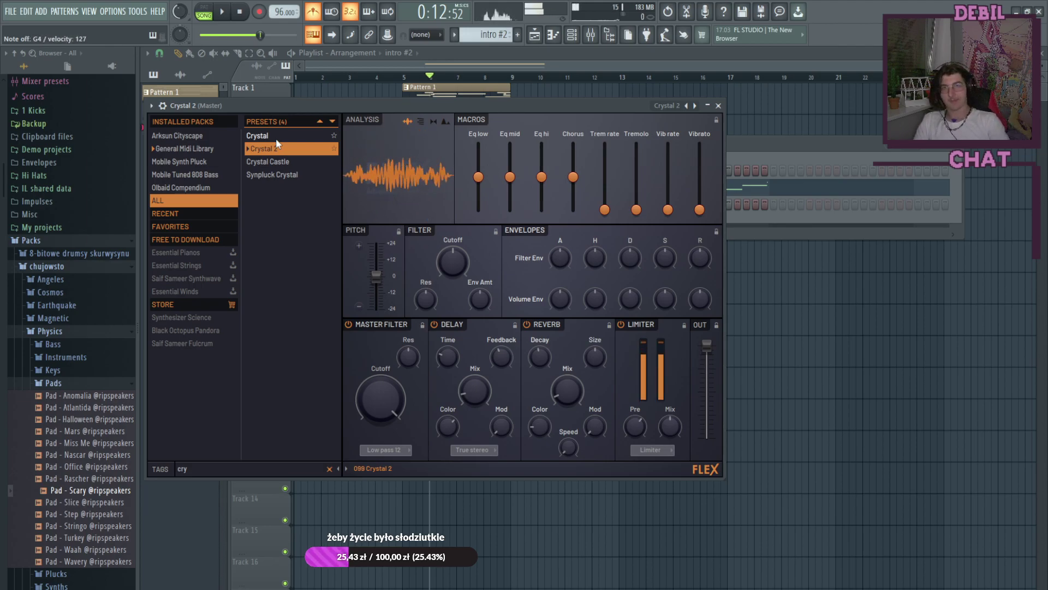
{"action": "left_click", "coordinate": [277, 138]}
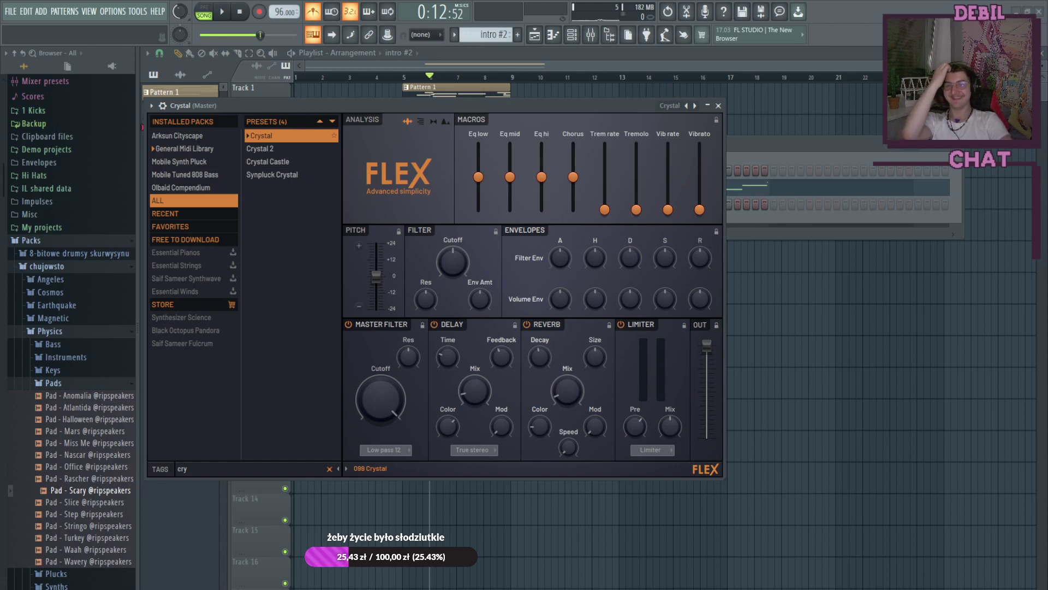
Step: Audition the Crystal preset with test notes
{"action": "key", "text": "n"}
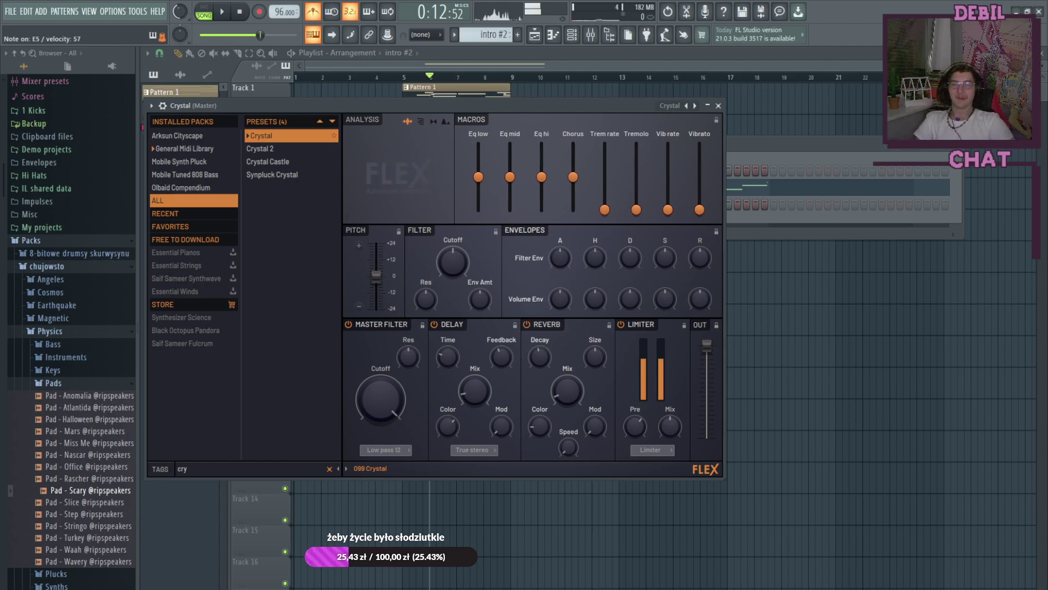
{"action": "key", "text": "n"}
{"action": "key", "text": "x"}
{"action": "key", "text": "u"}
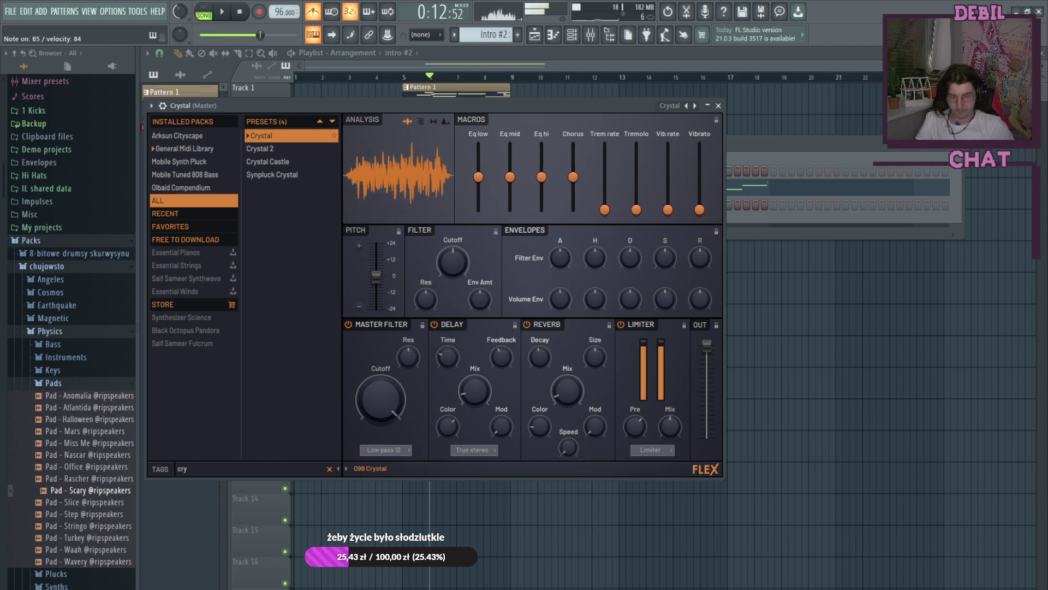
Step: Set the FLEX Crystal pitch to -800 cents and try out notes and chords with it
{"action": "mouse_move", "coordinate": [376, 295]}
{"action": "left_mouse_down"}
{"action": "mouse_move", "coordinate": [375, 305]}
{"action": "mouse_move", "coordinate": [375, 287]}
{"action": "left_mouse_up"}
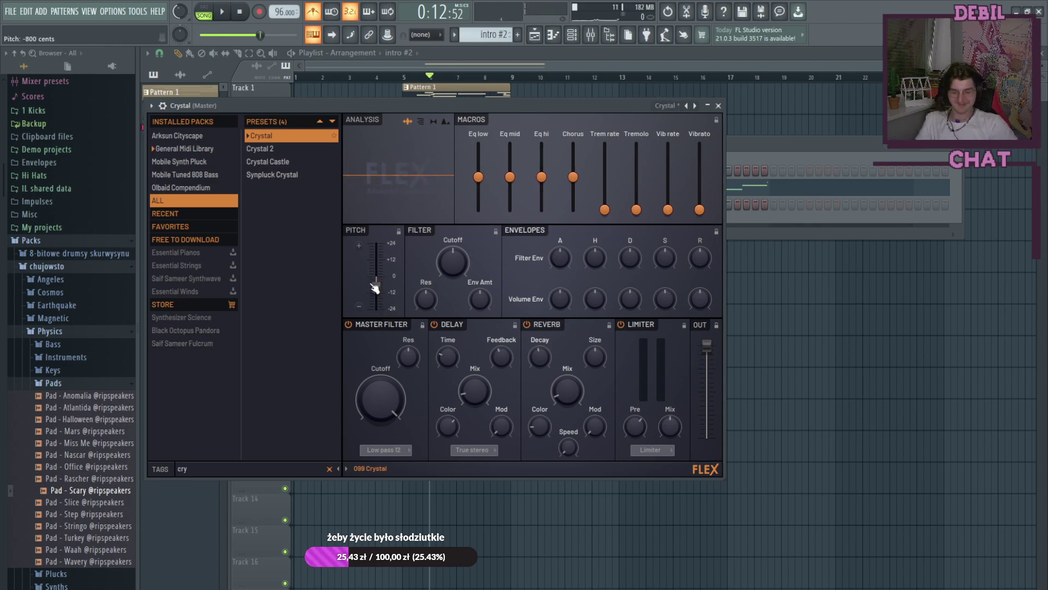
{"action": "key", "text": "n"}
{"action": "key", "text": "n"}
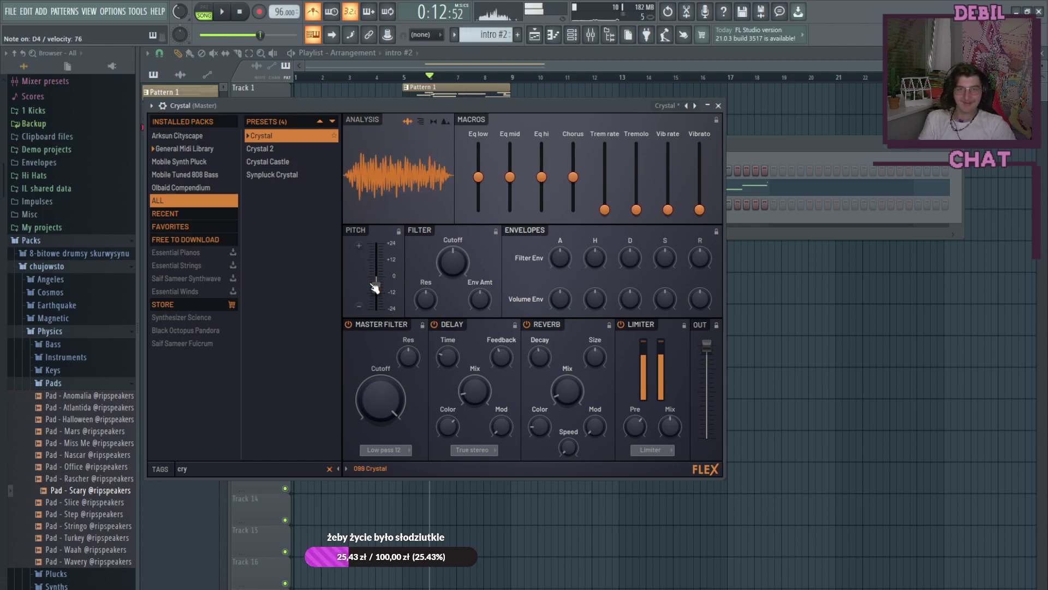
{"action": "key", "text": "w"}
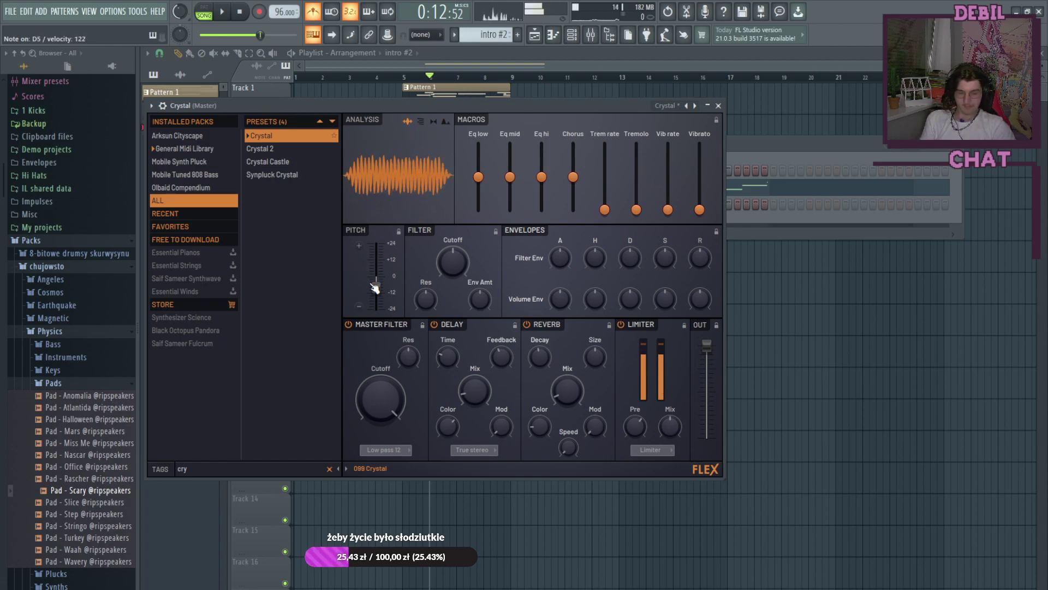
{"action": "key", "text": "r"}
{"action": "key", "text": "r"}
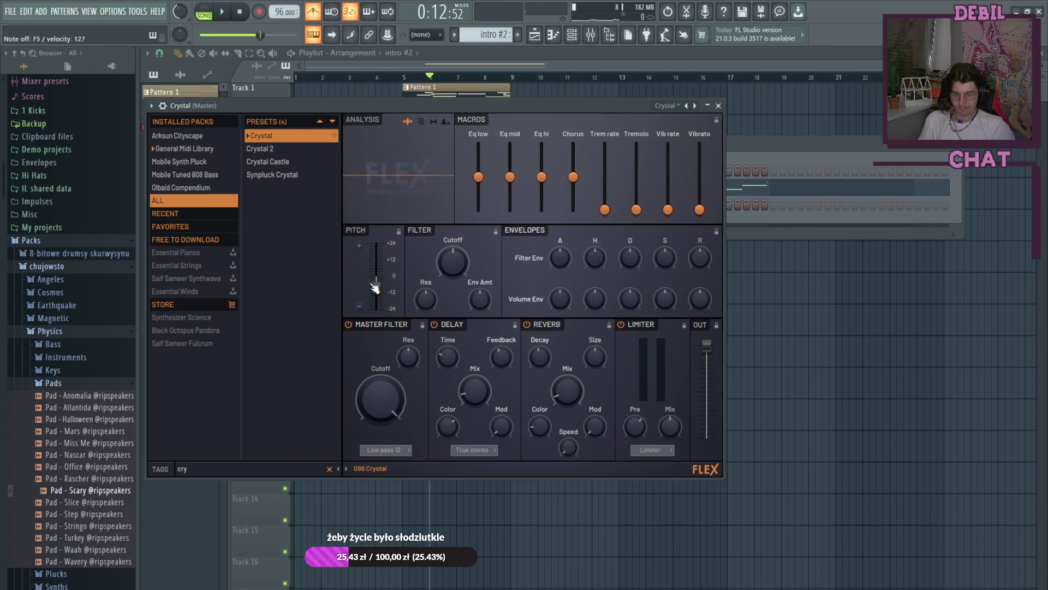
{"action": "key", "text": "q"}
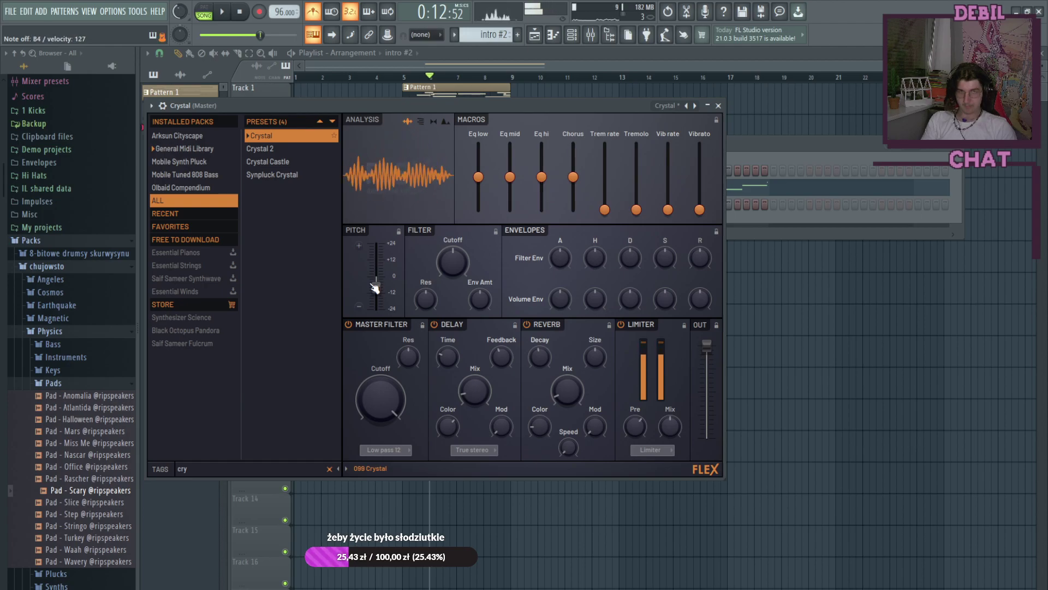
Step: Record B4-D5-E5-G5-B5 chords on Crystal in intro #2, short at bars 2 and 3 and held through bar 4, and delete the extra C6
{"action": "left_click", "coordinate": [403, 77]}
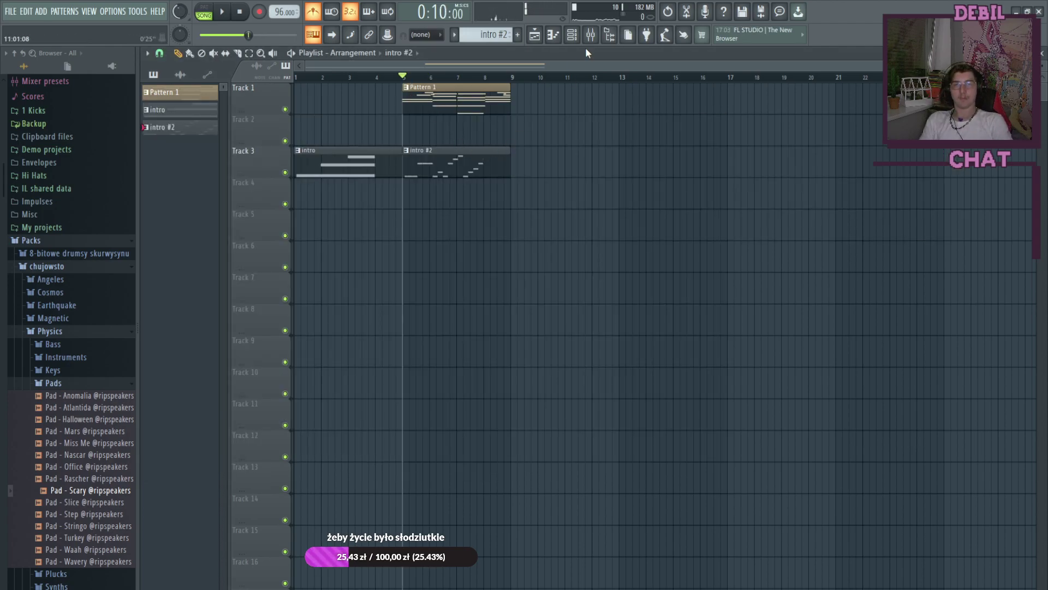
{"action": "left_click", "coordinate": [572, 35]}
{"action": "scroll", "coordinate": [264, 205], "scroll_direction": "up", "scroll_amount": 1}
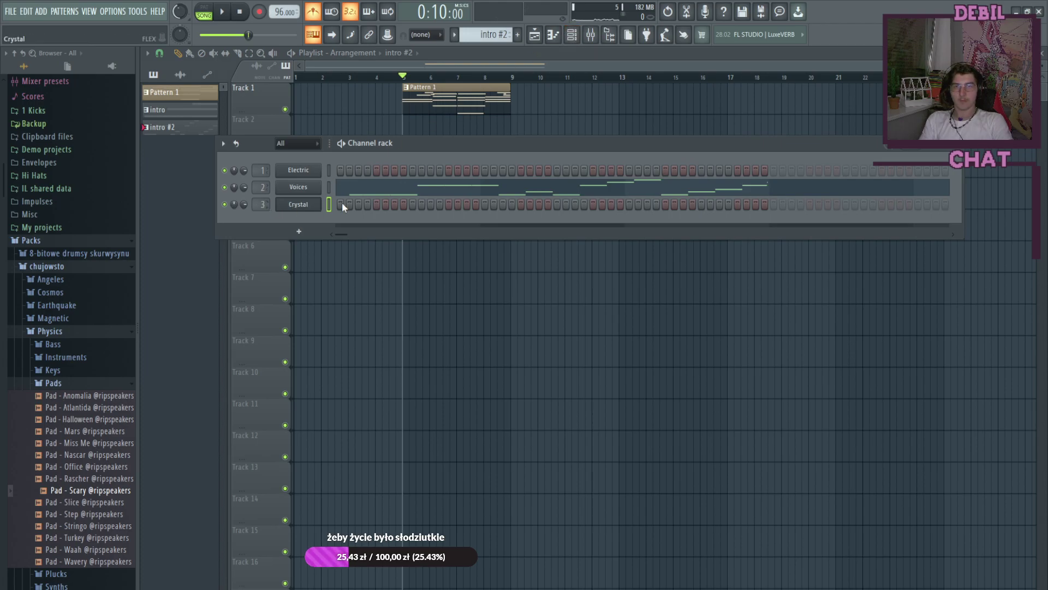
{"action": "key", "text": "F7"}
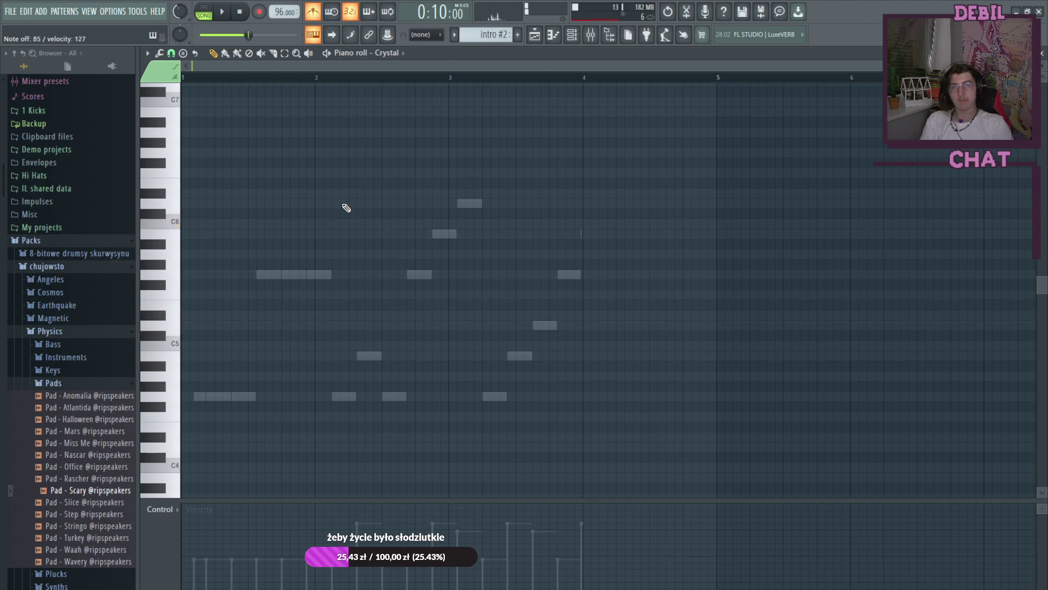
{"action": "left_click", "coordinate": [259, 12]}
{"action": "left_click", "coordinate": [222, 12]}
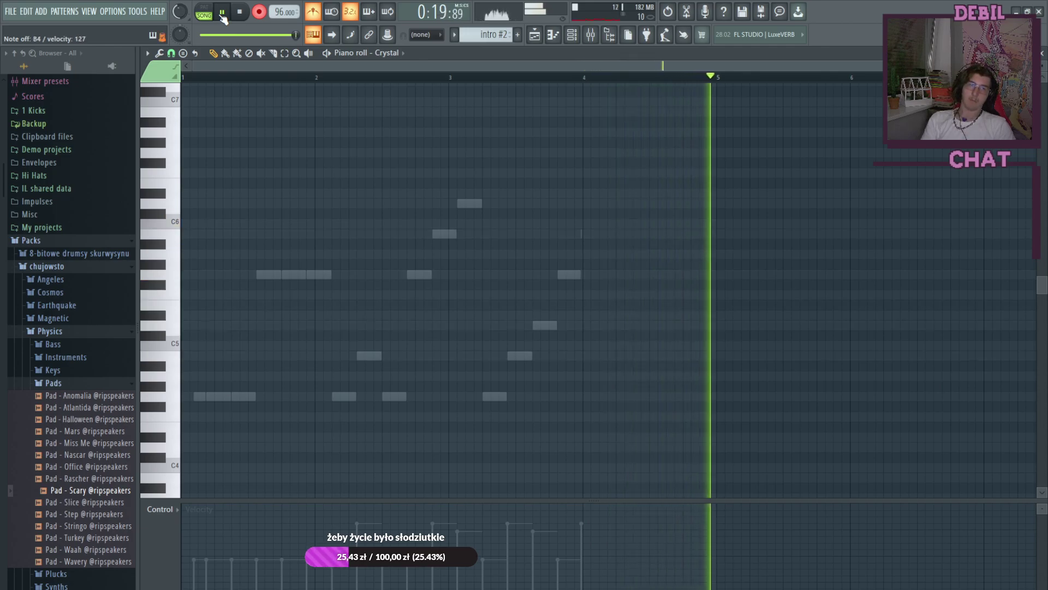
{"action": "left_click", "coordinate": [222, 13]}
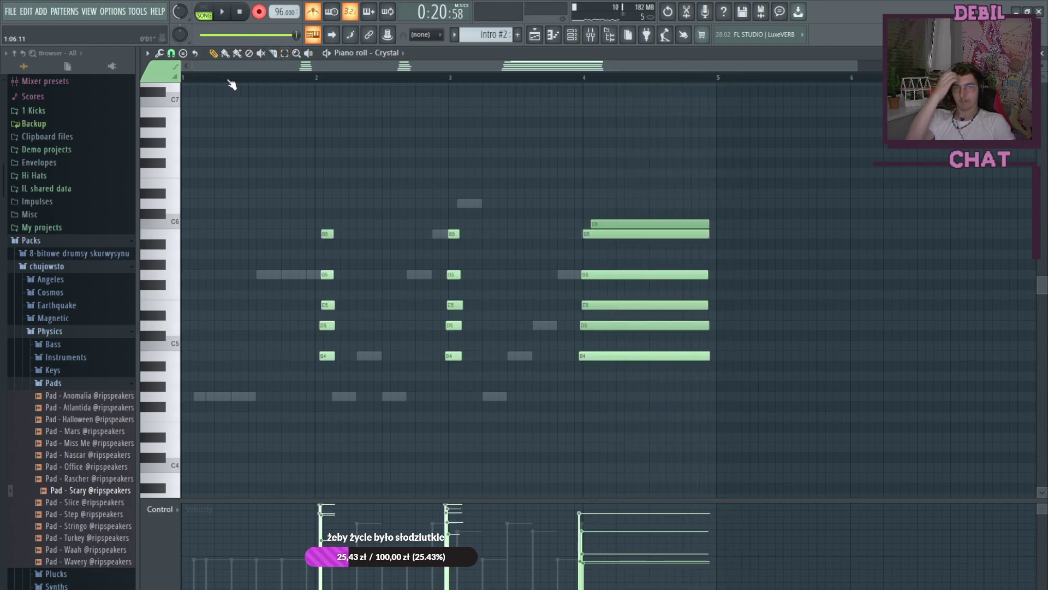
{"action": "right_click", "coordinate": [597, 223]}
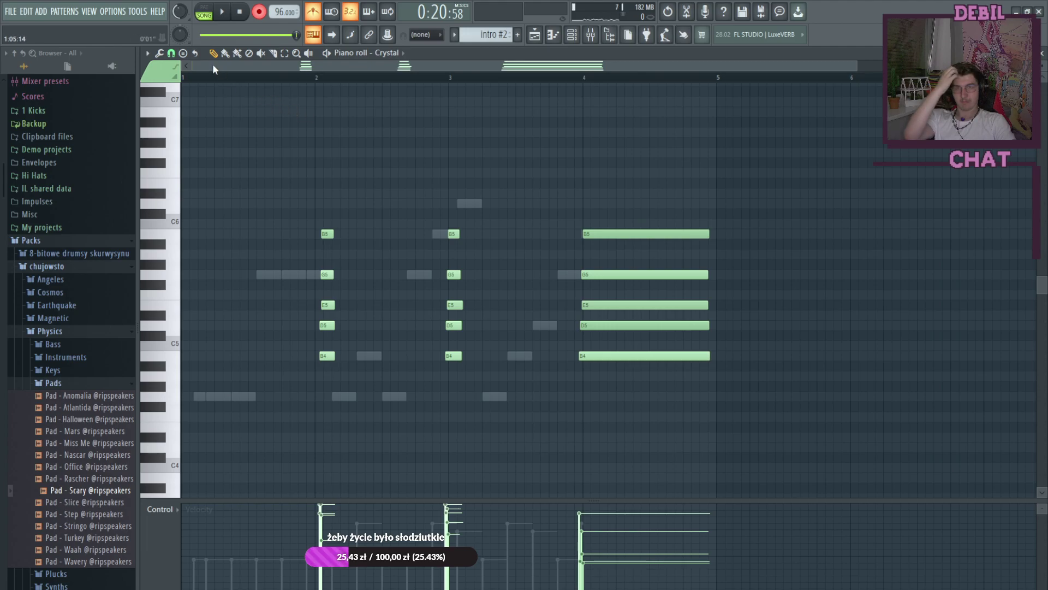
Step: Play back intro #2 and delete all the Crystal chord notes at bars 2, 3 and 4
{"action": "left_click", "coordinate": [220, 13]}
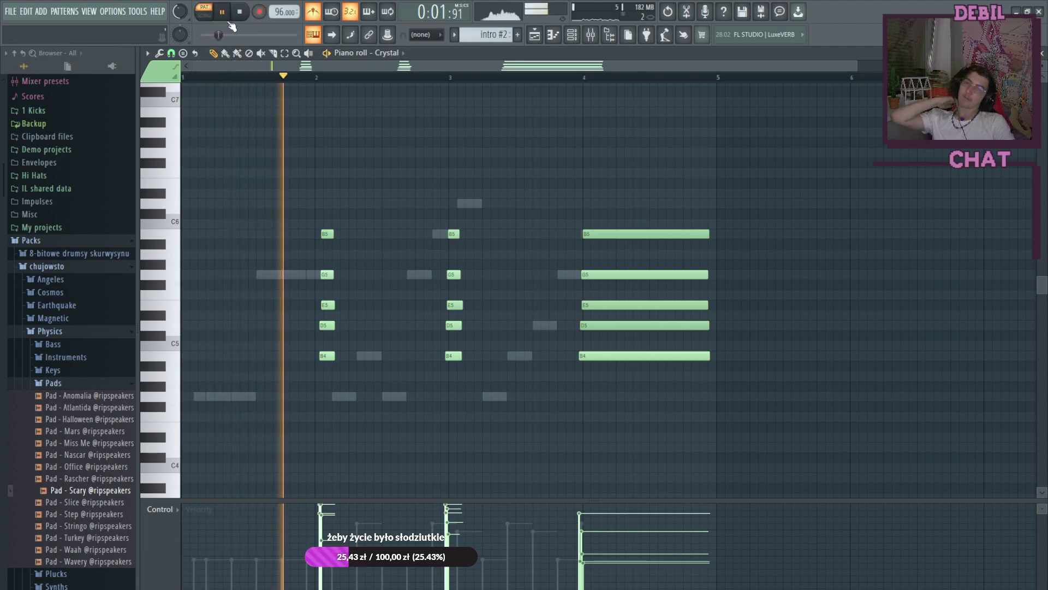
{"action": "left_click", "coordinate": [222, 13]}
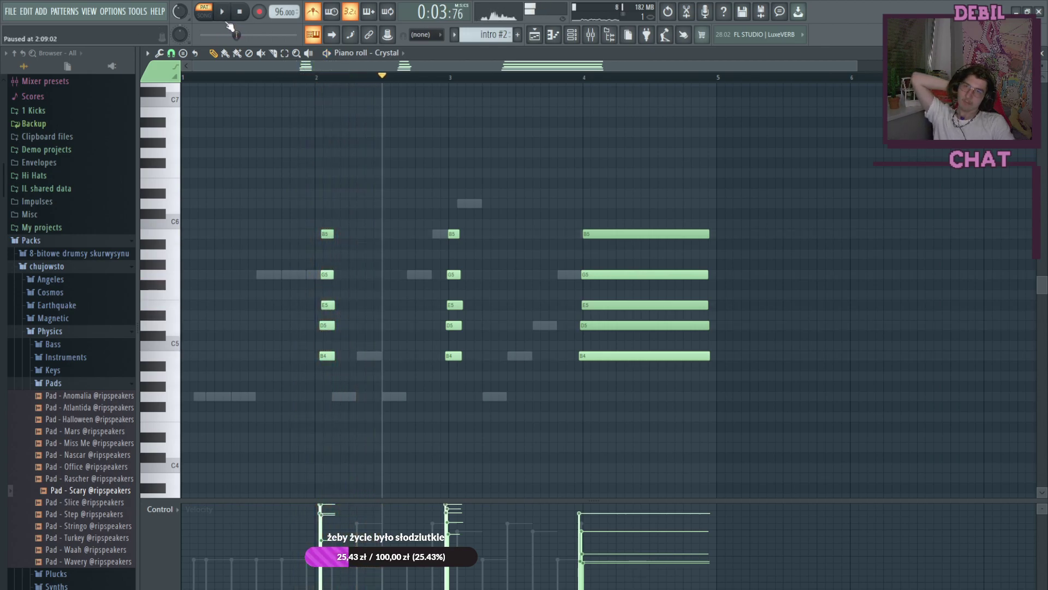
{"action": "right_click", "coordinate": [327, 234]}
{"action": "right_click", "coordinate": [327, 274]}
{"action": "right_click", "coordinate": [328, 305]}
{"action": "right_click", "coordinate": [327, 325]}
{"action": "right_click", "coordinate": [327, 355]}
{"action": "right_click", "coordinate": [453, 274]}
{"action": "right_click", "coordinate": [454, 305]}
{"action": "right_click", "coordinate": [453, 325]}
{"action": "right_click", "coordinate": [454, 356]}
{"action": "right_click", "coordinate": [453, 234]}
{"action": "right_click", "coordinate": [606, 274]}
{"action": "right_click", "coordinate": [605, 305]}
{"action": "right_click", "coordinate": [604, 325]}
{"action": "right_click", "coordinate": [602, 355]}
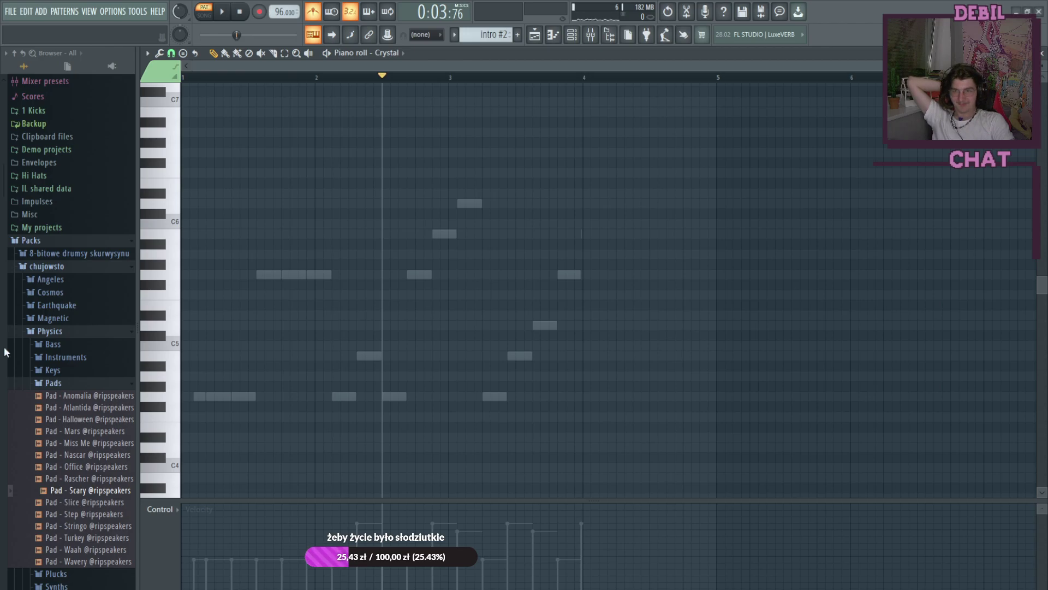
{"action": "scroll", "coordinate": [426, 306], "scroll_direction": "up", "scroll_amount": 11}
{"action": "scroll", "coordinate": [426, 306], "scroll_direction": "down", "scroll_amount": 12}
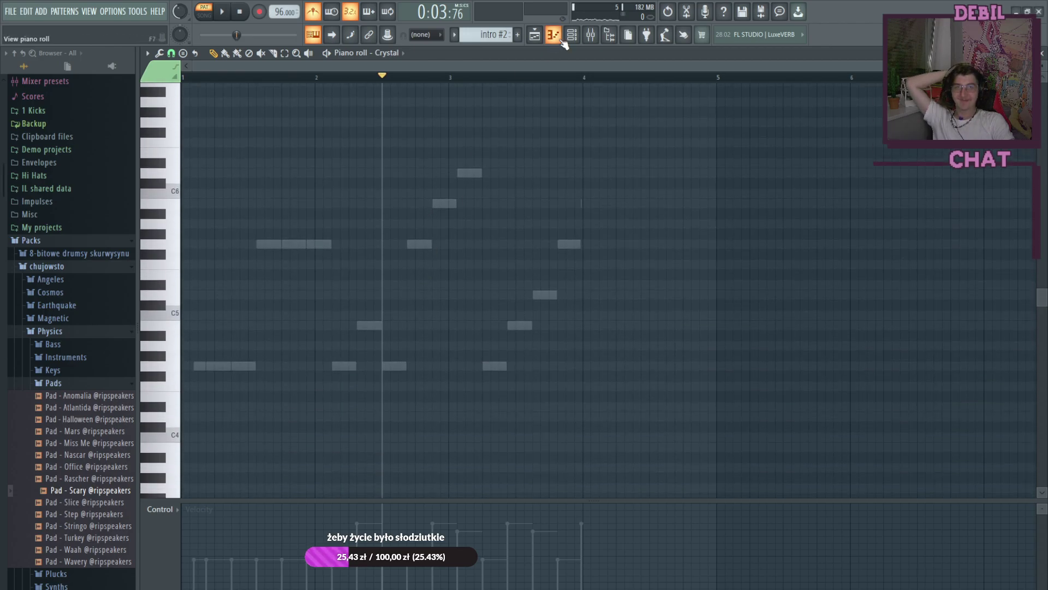
Step: Create a new empty pattern after intro #2 and name it crystak
{"action": "left_click", "coordinate": [572, 34]}
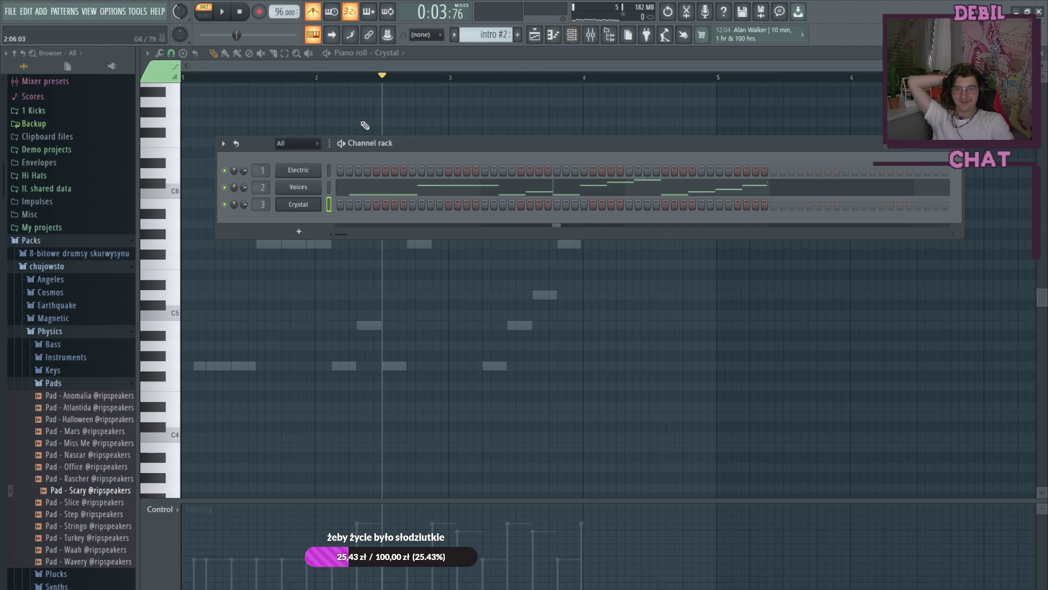
{"action": "left_click", "coordinate": [518, 35]}
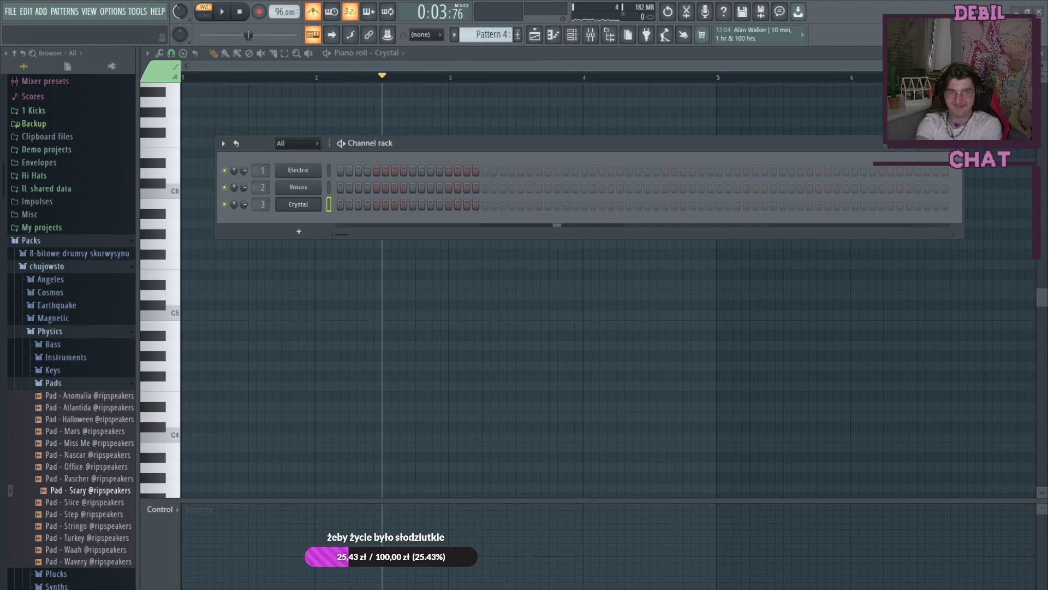
{"action": "left_click", "coordinate": [518, 35]}
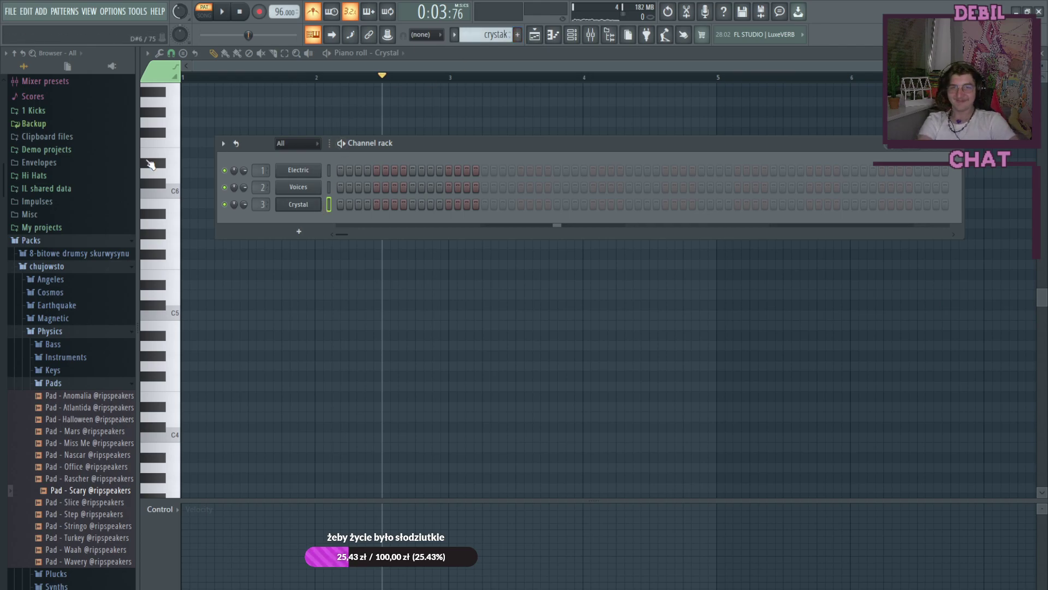
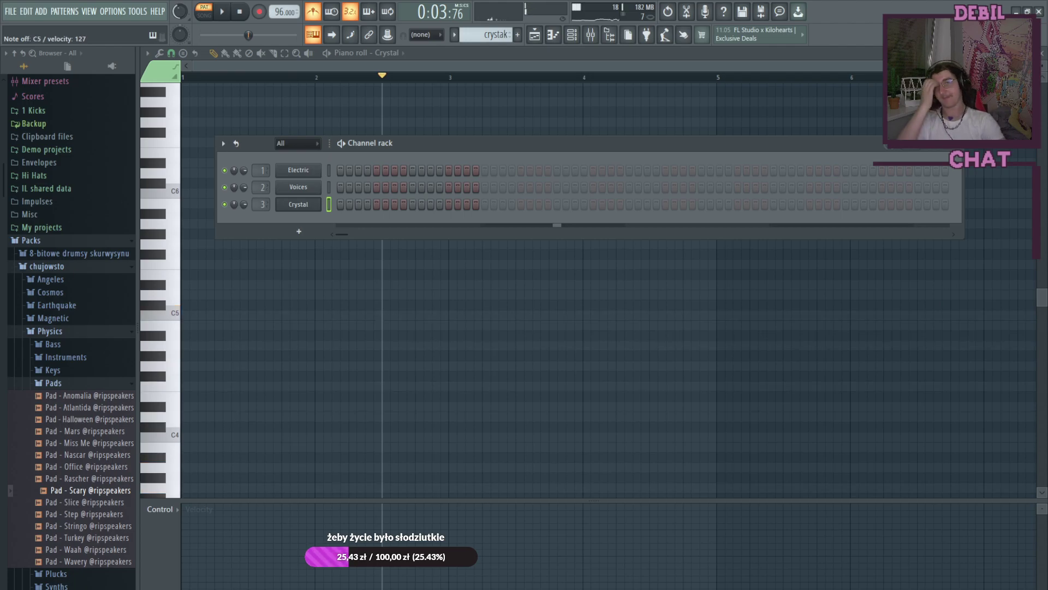
Step: Record a four-bar Crystal part in crystak, alternating low E3-G3 notes with fuller chords reaching up to B4 and C5
{"action": "left_click", "coordinate": [260, 11]}
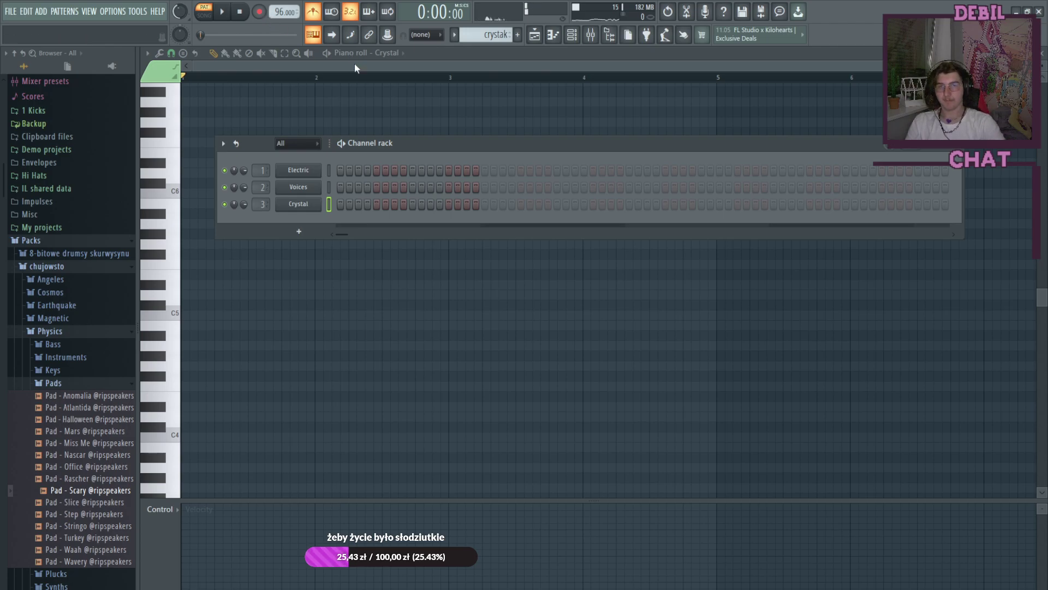
{"action": "left_click", "coordinate": [410, 51]}
{"action": "left_click", "coordinate": [262, 14]}
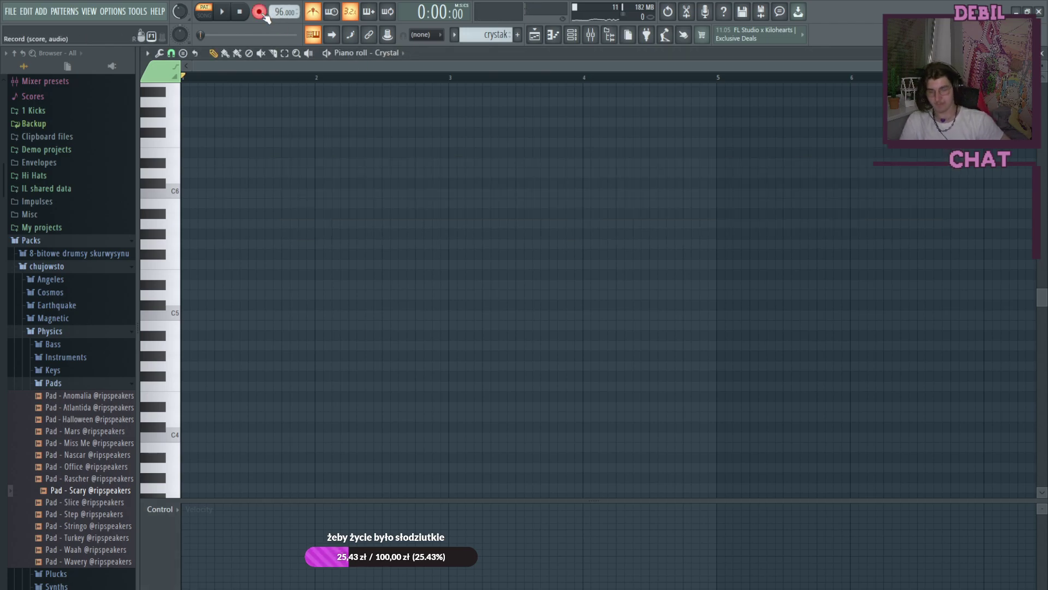
{"action": "left_click", "coordinate": [223, 12]}
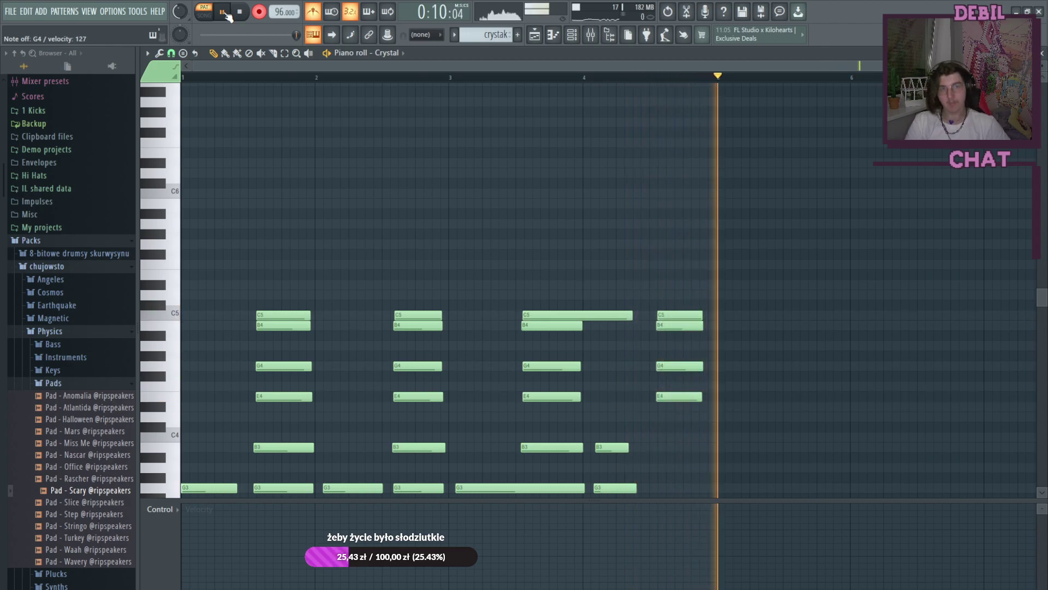
{"action": "key", "text": "space"}
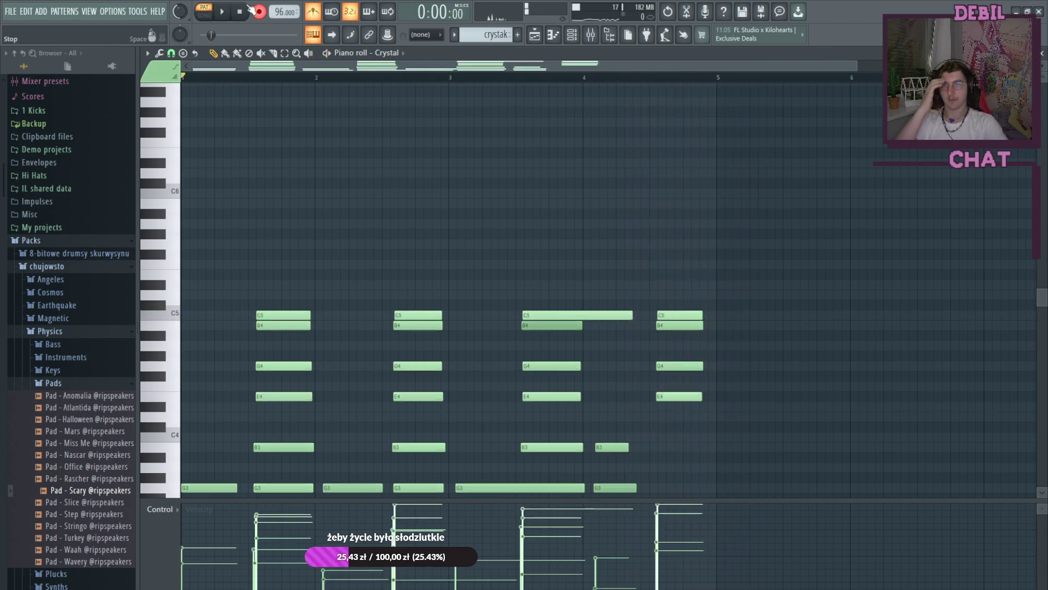
Step: Delete the C5 notes from the first three recorded Crystal chords
{"action": "right_click", "coordinate": [305, 315]}
{"action": "right_click", "coordinate": [427, 314]}
{"action": "right_click", "coordinate": [545, 315]}
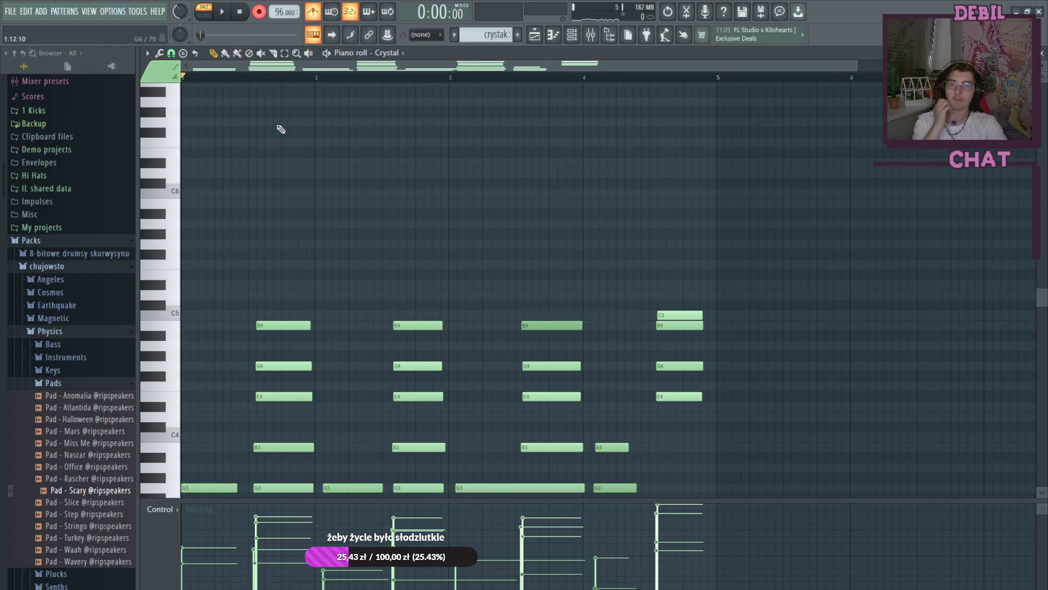
{"action": "scroll", "coordinate": [648, 131], "scroll_direction": "down", "scroll_amount": 5}
{"action": "scroll", "coordinate": [382, 104], "scroll_direction": "up", "scroll_amount": 1}
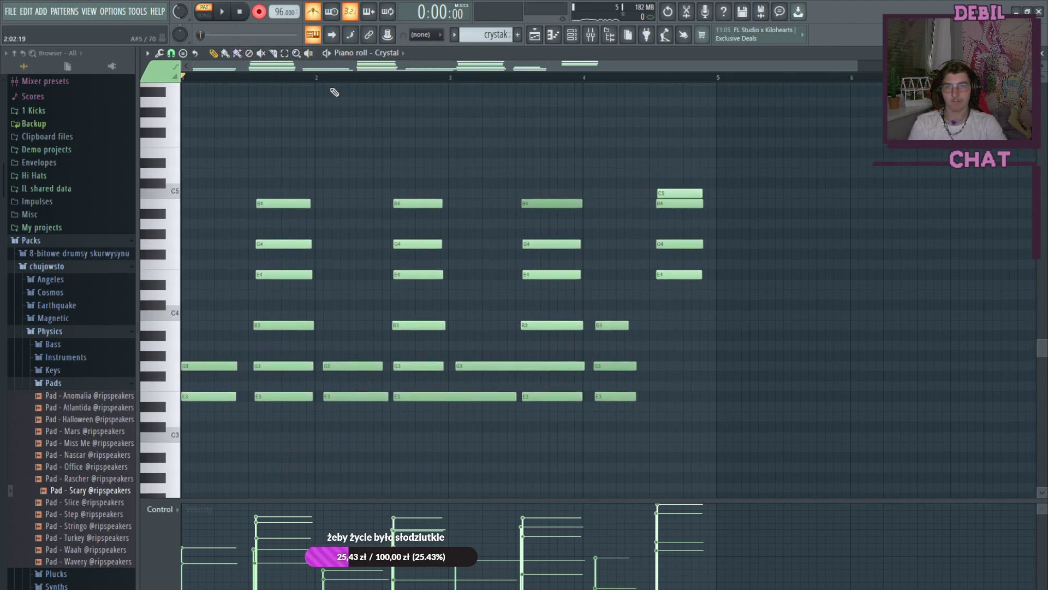
Step: Play the crystak pattern while slightly shortening the E3 at bar 2 and extending the B3 at bar 4, replaying from bar 2
{"action": "left_click", "coordinate": [224, 12]}
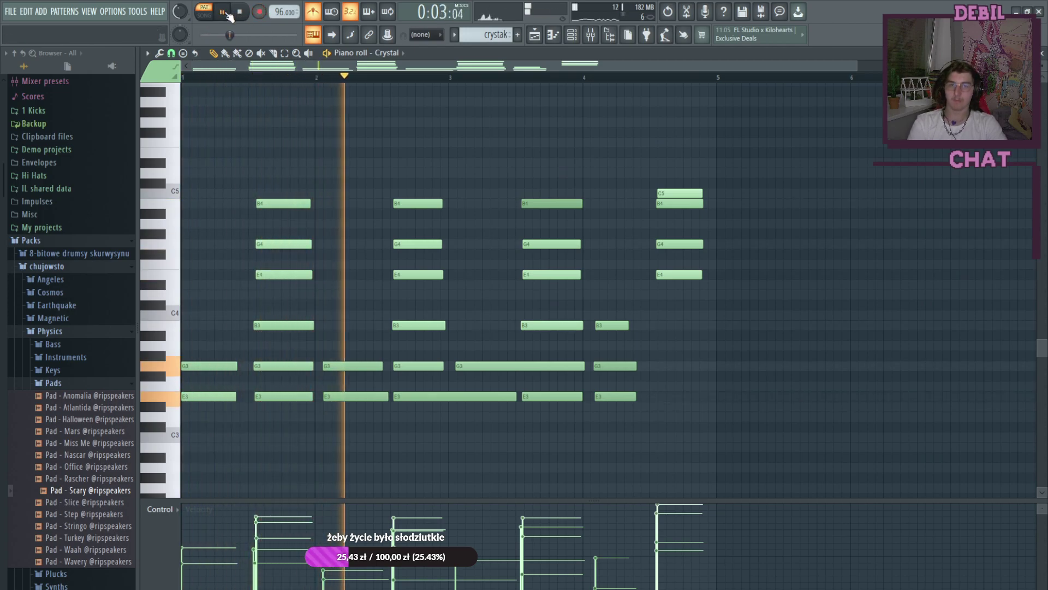
{"action": "left_click_drag", "start_coordinate": [388, 396], "coordinate": [380, 396]}
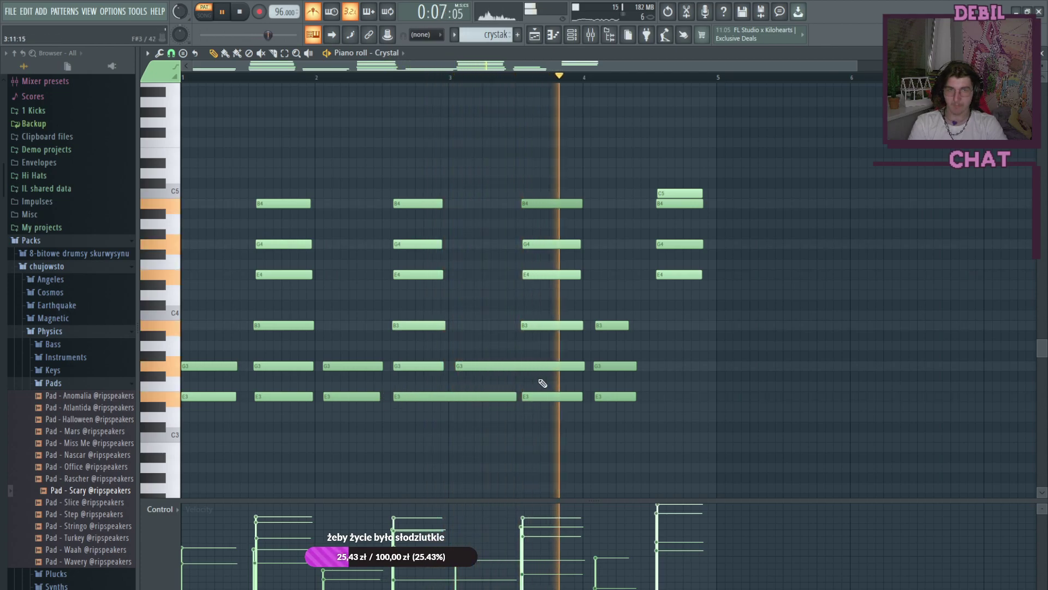
{"action": "left_click_drag", "start_coordinate": [629, 325], "coordinate": [637, 326]}
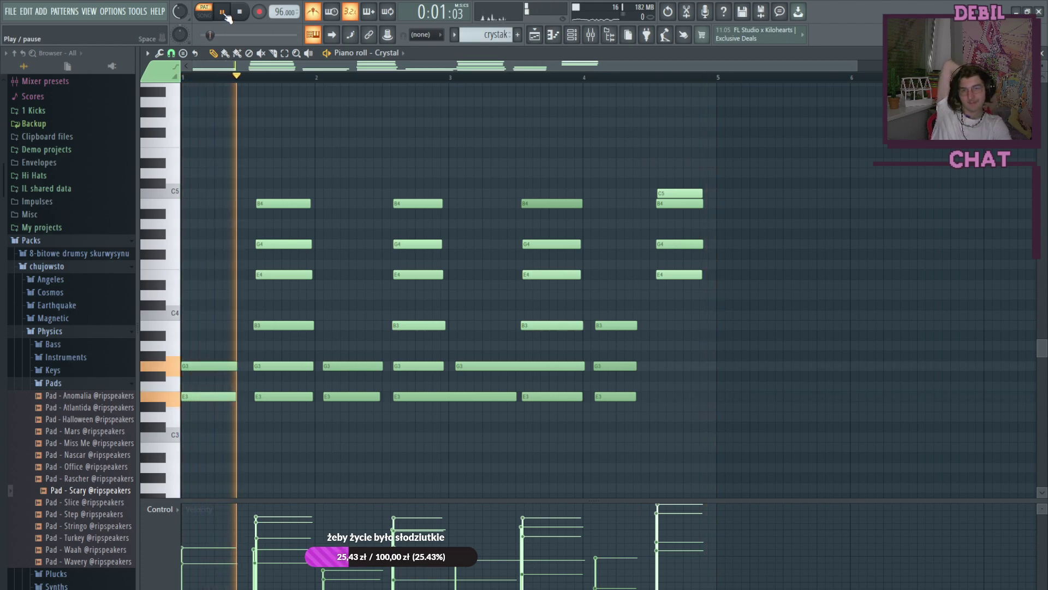
{"action": "scroll", "coordinate": [339, 264], "scroll_direction": "down", "scroll_amount": 4}
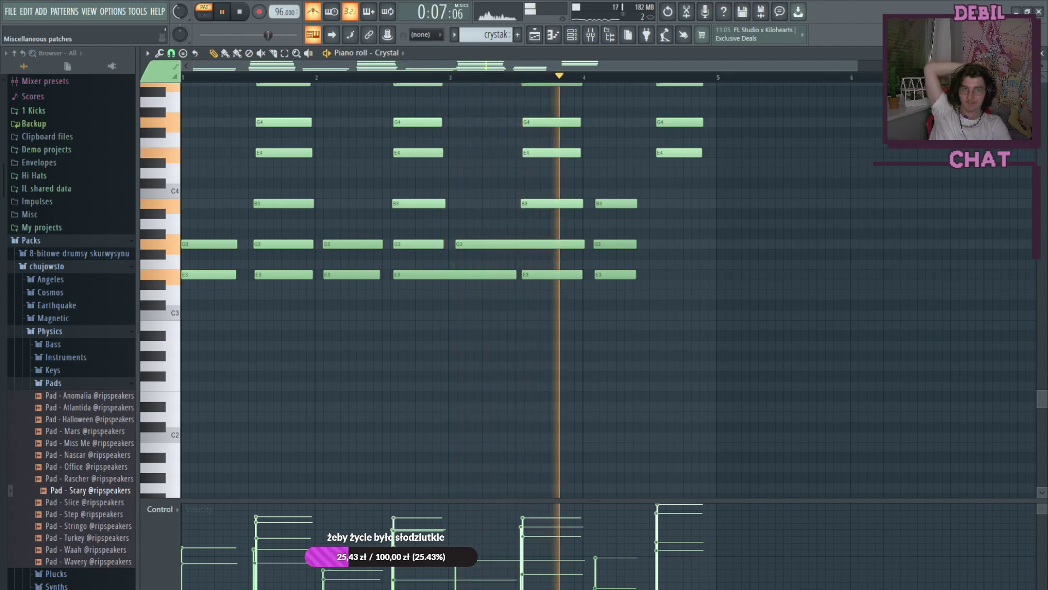
{"action": "scroll", "coordinate": [554, 379], "scroll_direction": "up", "scroll_amount": 2}
{"action": "scroll", "coordinate": [554, 380], "scroll_direction": "up", "scroll_amount": 3}
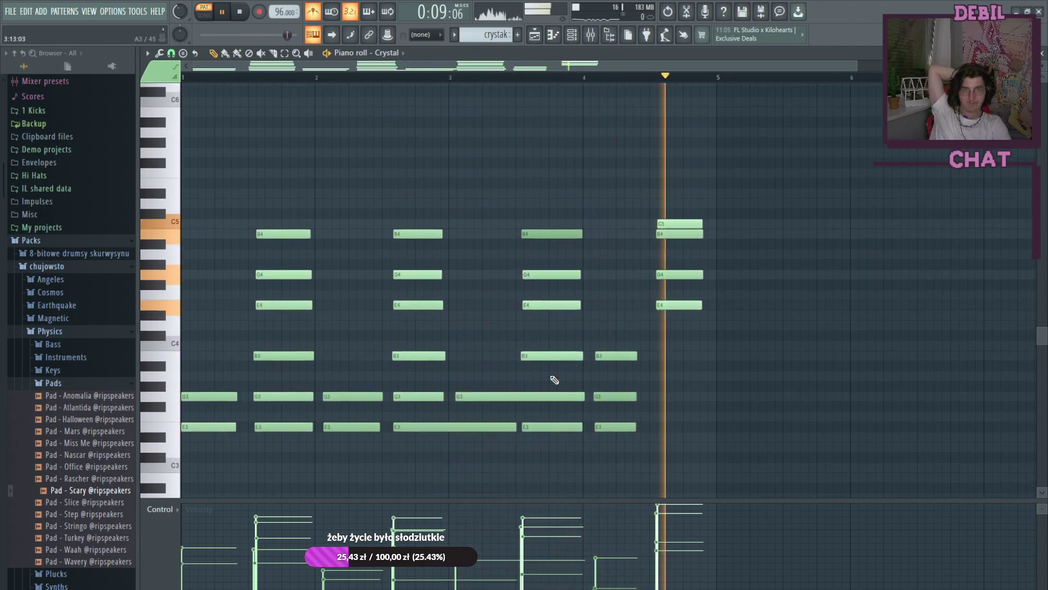
{"action": "left_click", "coordinate": [445, 81]}
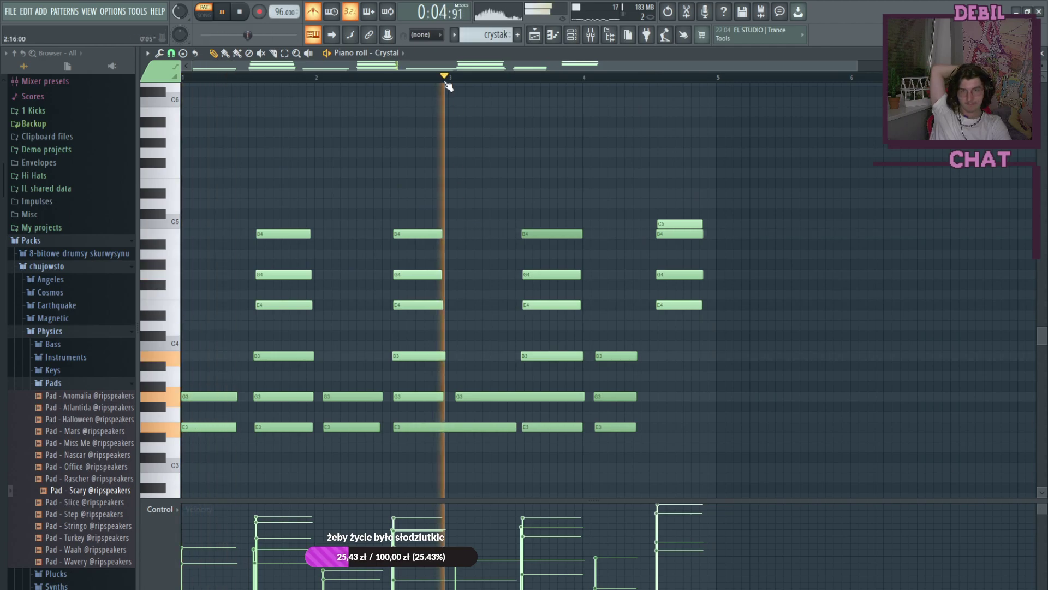
{"action": "left_click", "coordinate": [403, 81]}
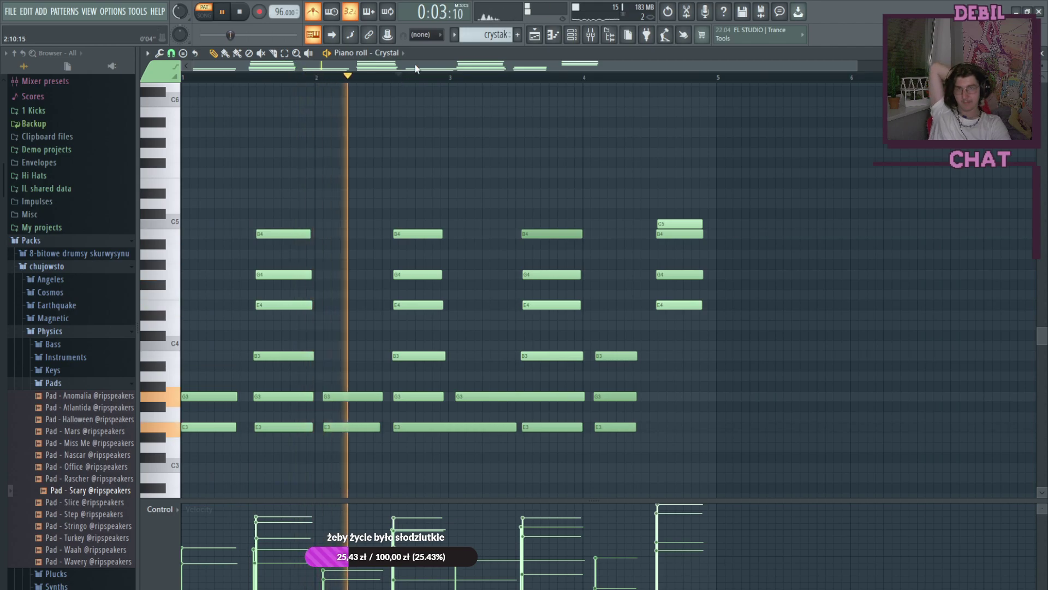
Step: Place the crystak pattern in the playlist on Track 4 at bar 5, below intro #2
{"action": "key", "text": "F5"}
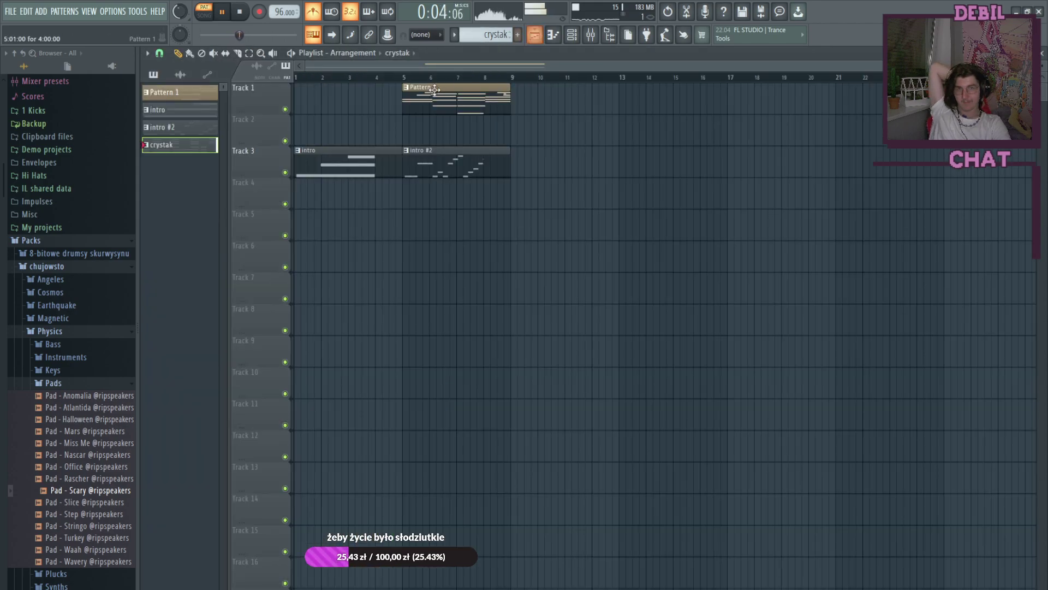
{"action": "double_click", "coordinate": [203, 149]}
{"action": "left_click", "coordinate": [534, 35]}
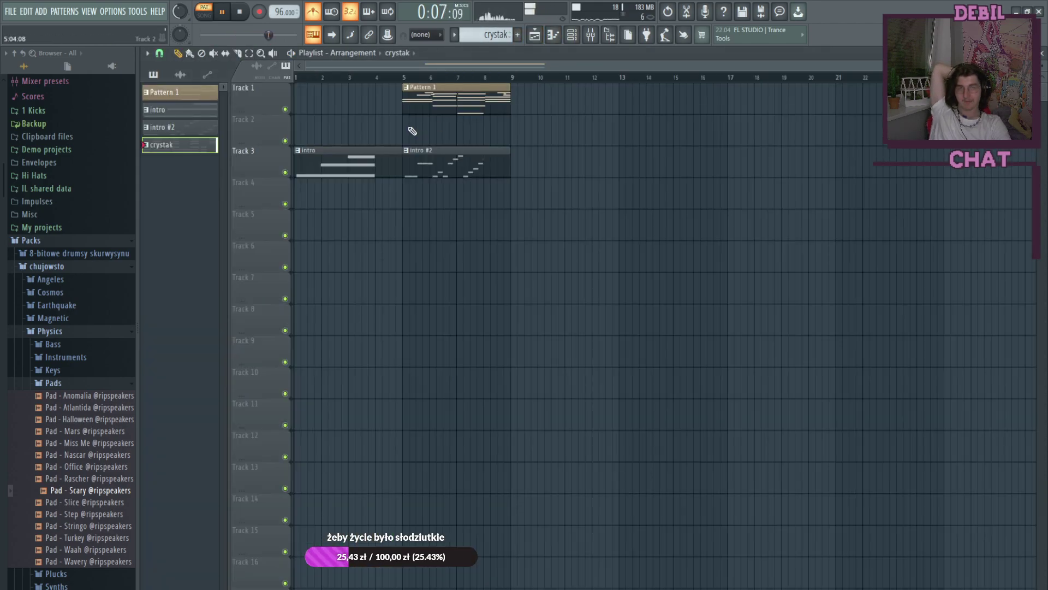
{"action": "left_click_drag", "start_coordinate": [427, 130], "coordinate": [430, 194]}
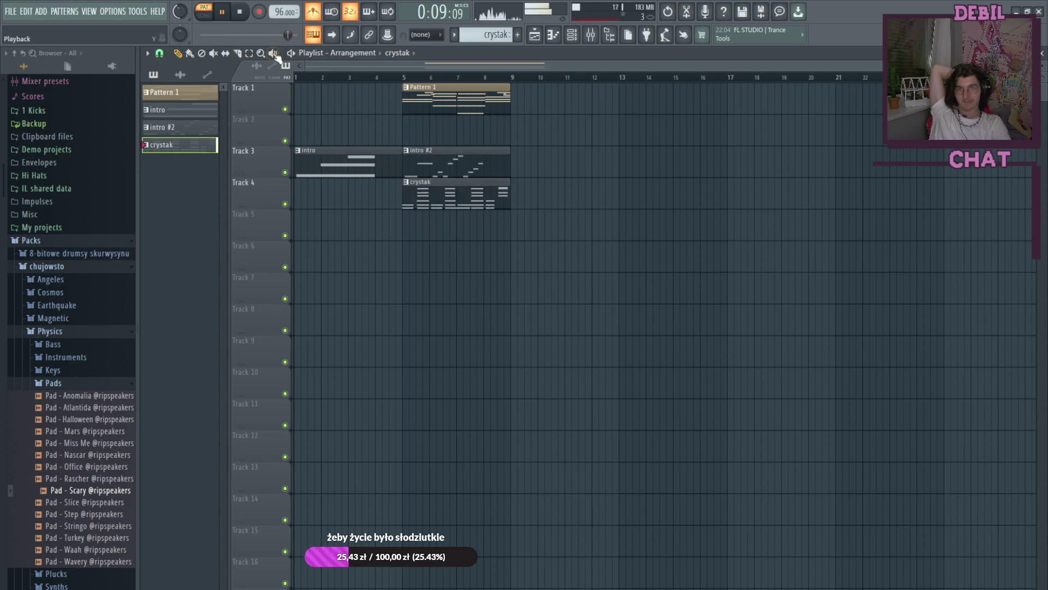
Step: Move the intro, intro #2 and crystak clips up one track to Tracks 2 and 3, and play the song through
{"action": "left_click_drag", "start_coordinate": [486, 151], "coordinate": [351, 206]}
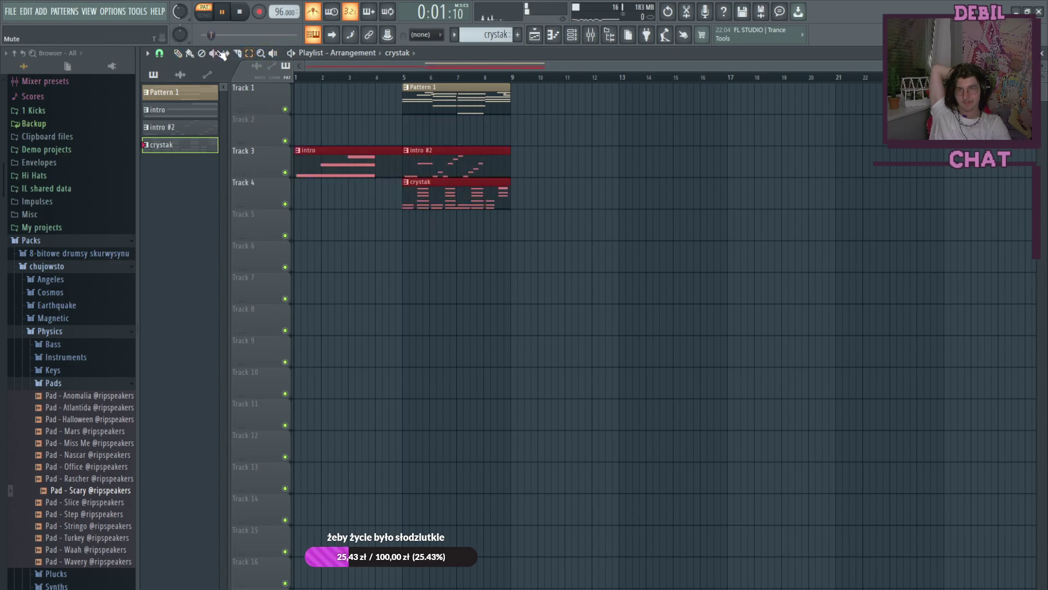
{"action": "left_click_drag", "start_coordinate": [326, 150], "coordinate": [325, 119]}
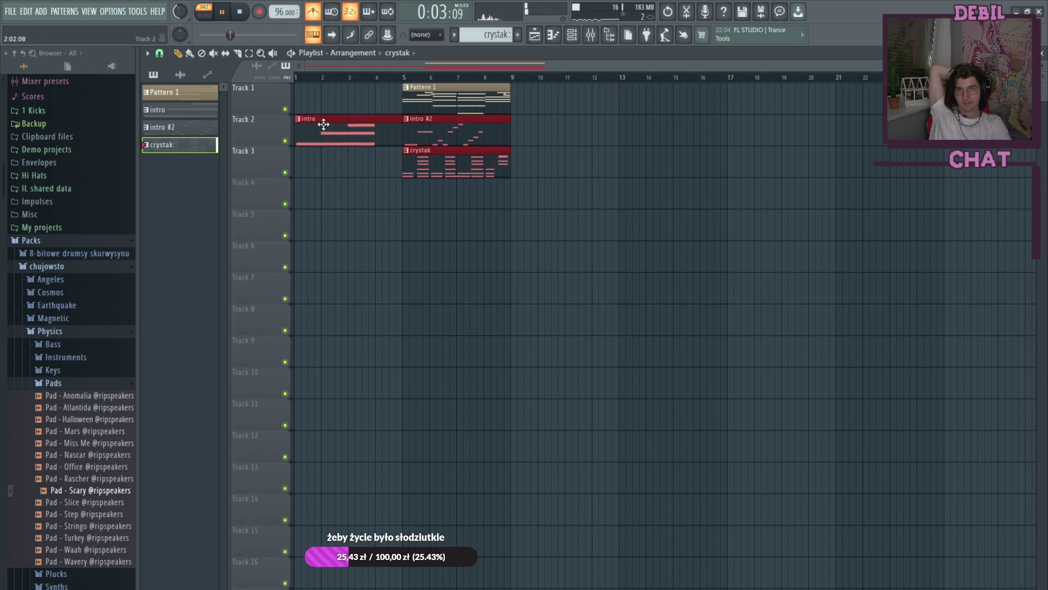
{"action": "left_click", "coordinate": [378, 213]}
{"action": "key", "text": "l"}
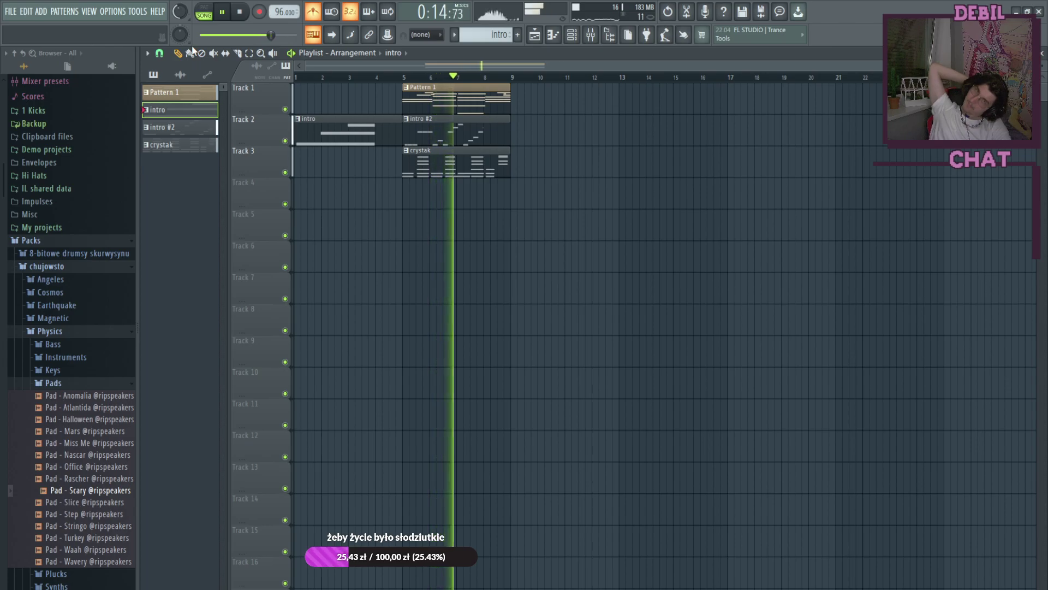
{"action": "left_click", "coordinate": [222, 12]}
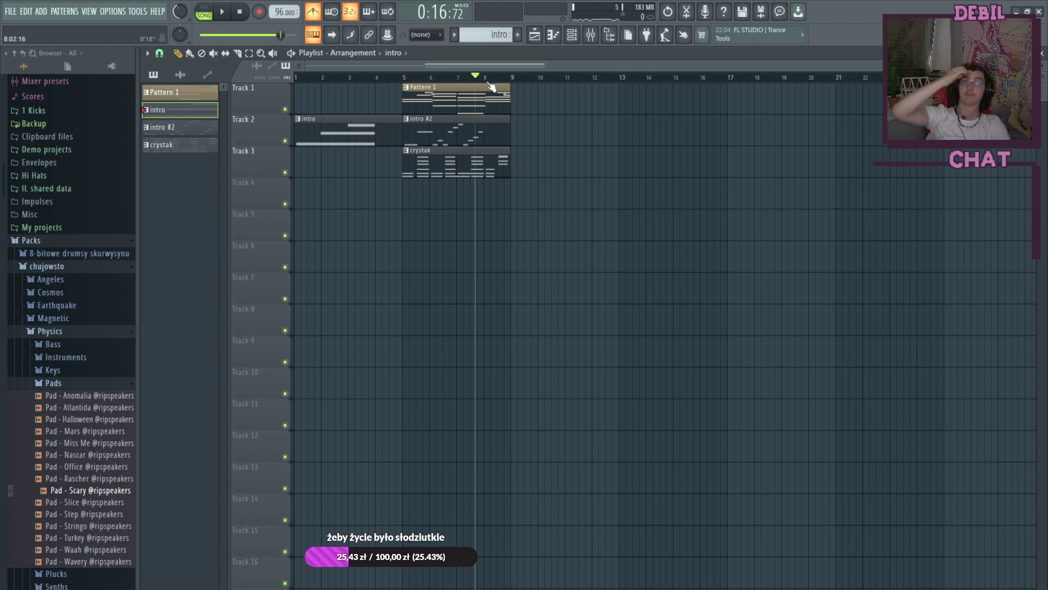
Step: Copy the Electric channel's notes from Pattern 1 and paste them onto Crystal in crystak, replacing its recorded notes
{"action": "left_click", "coordinate": [572, 34]}
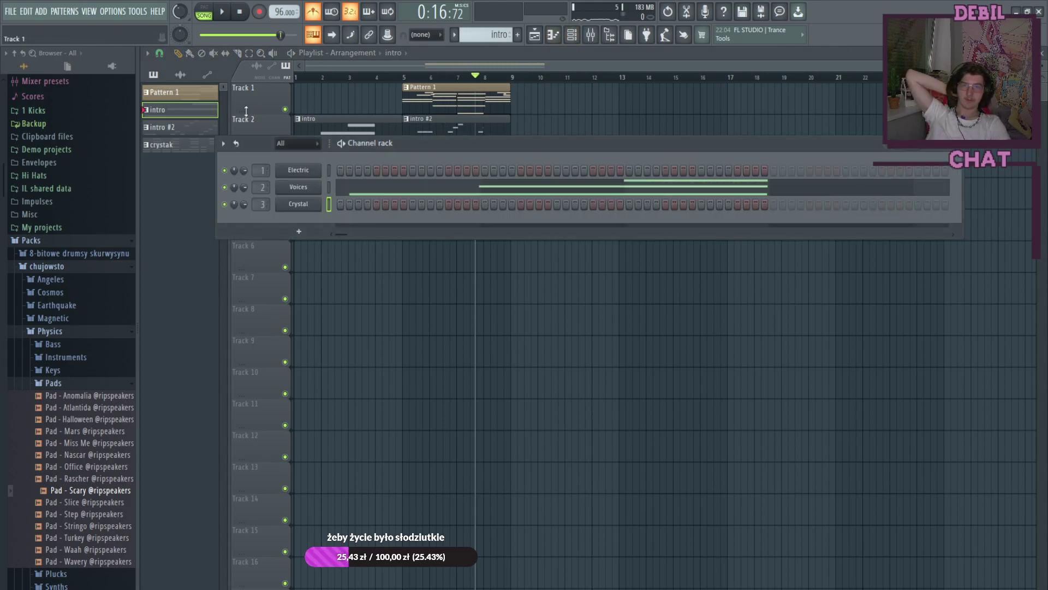
{"action": "left_click", "coordinate": [209, 99]}
{"action": "left_click", "coordinate": [571, 35]}
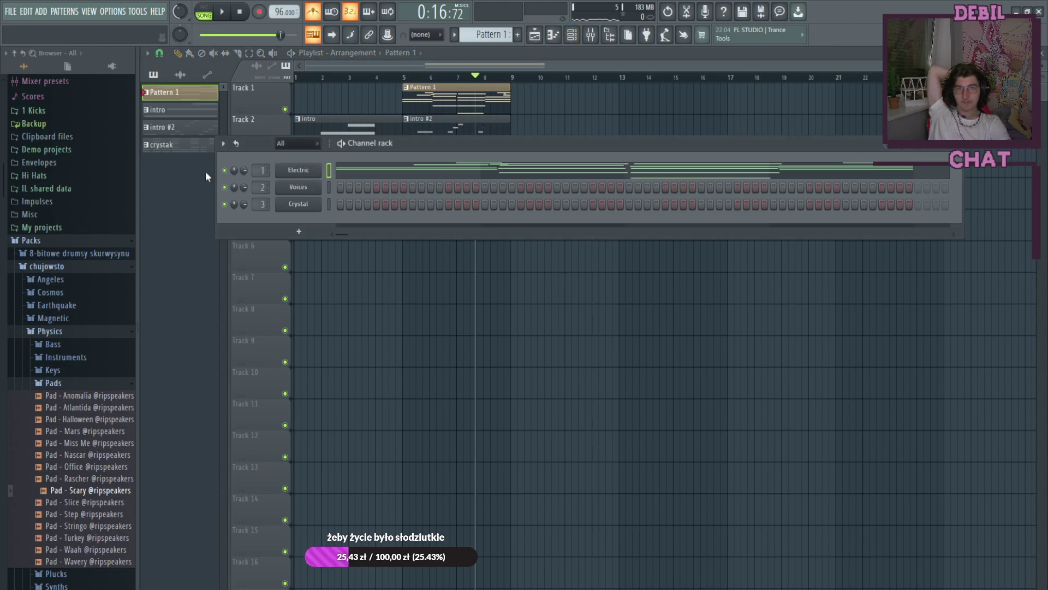
{"action": "left_click", "coordinate": [171, 146]}
{"action": "left_click", "coordinate": [578, 37]}
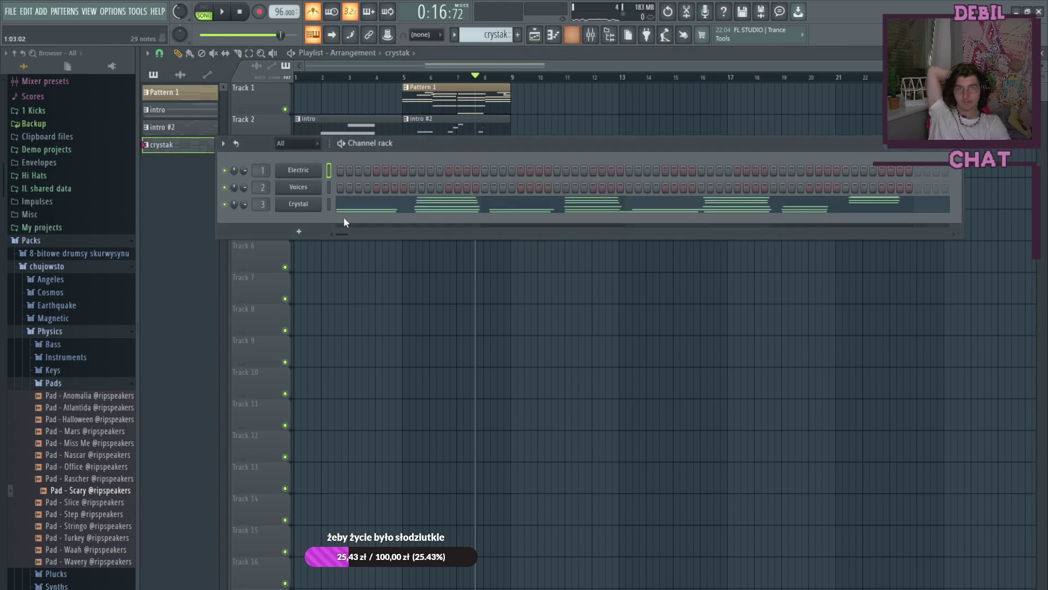
{"action": "key", "text": "ctrl+v"}
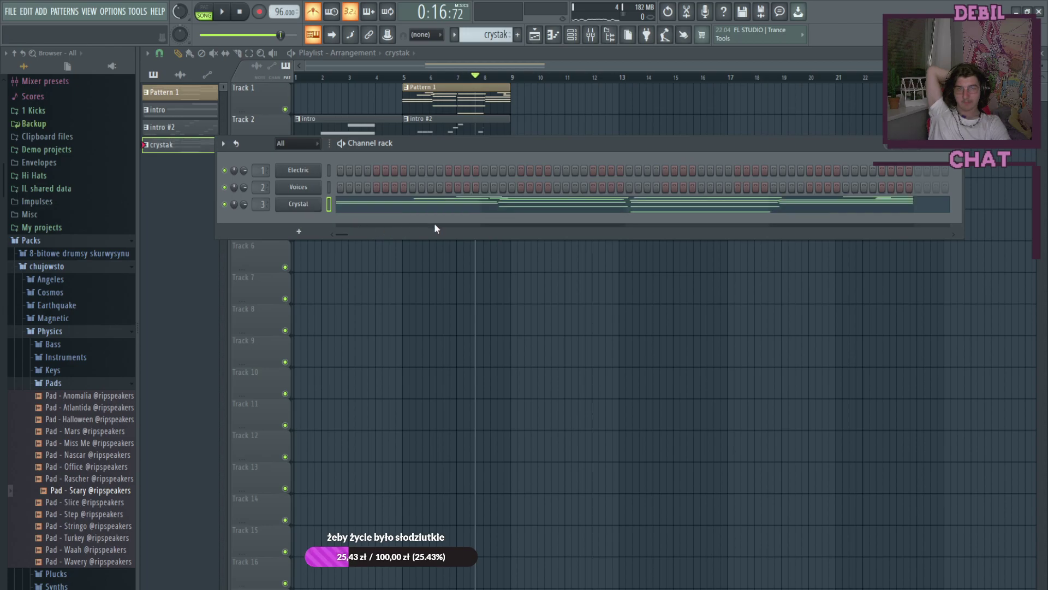
Step: Play the song from the middle of bar 4 and open Crystal's notes in the piano roll
{"action": "left_click", "coordinate": [389, 80]}
{"action": "left_click", "coordinate": [227, 18]}
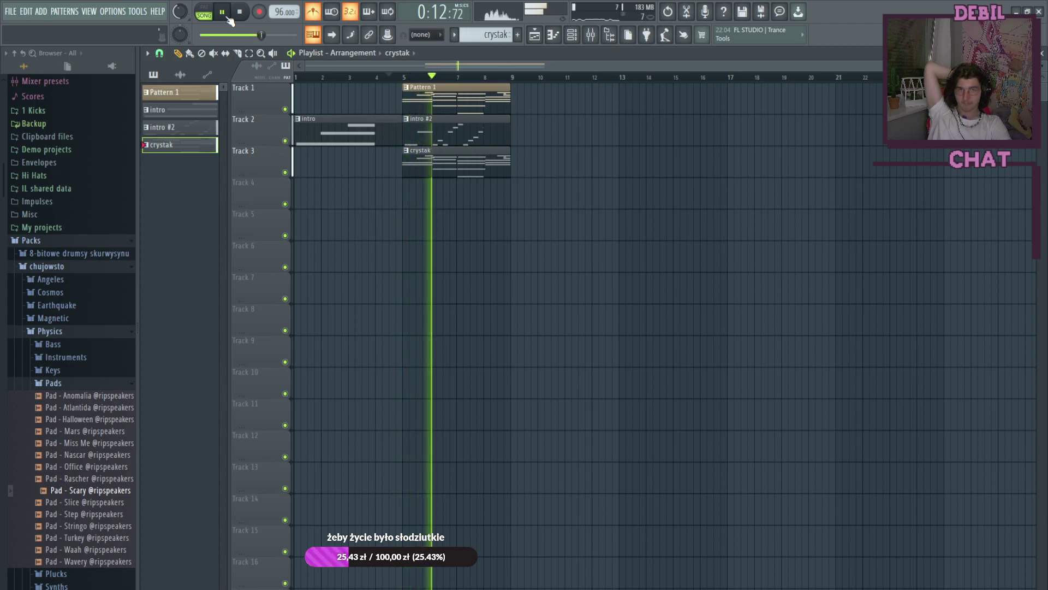
{"action": "left_click", "coordinate": [572, 35]}
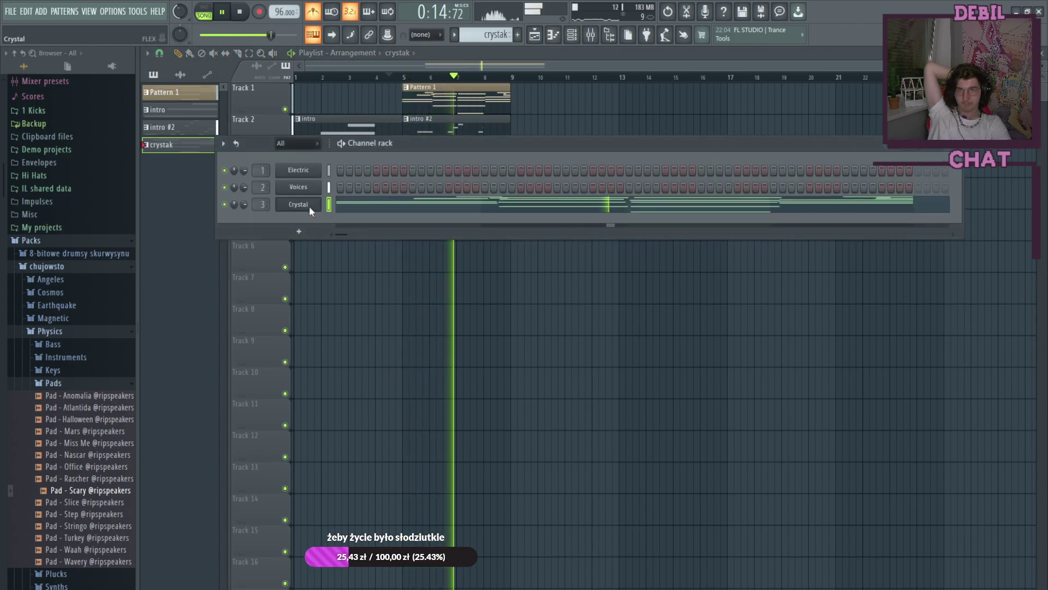
{"action": "left_click", "coordinate": [335, 206]}
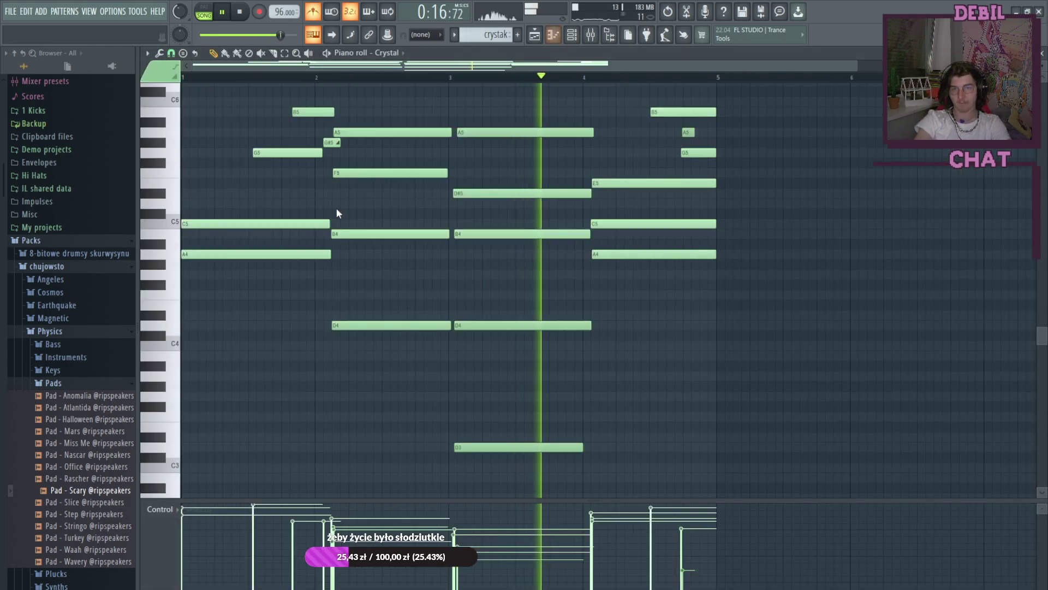
Step: Transpose Crystal's notes in the crystak pattern down two octaves and return playback to song mode
{"action": "key", "text": "ctrl+Down"}
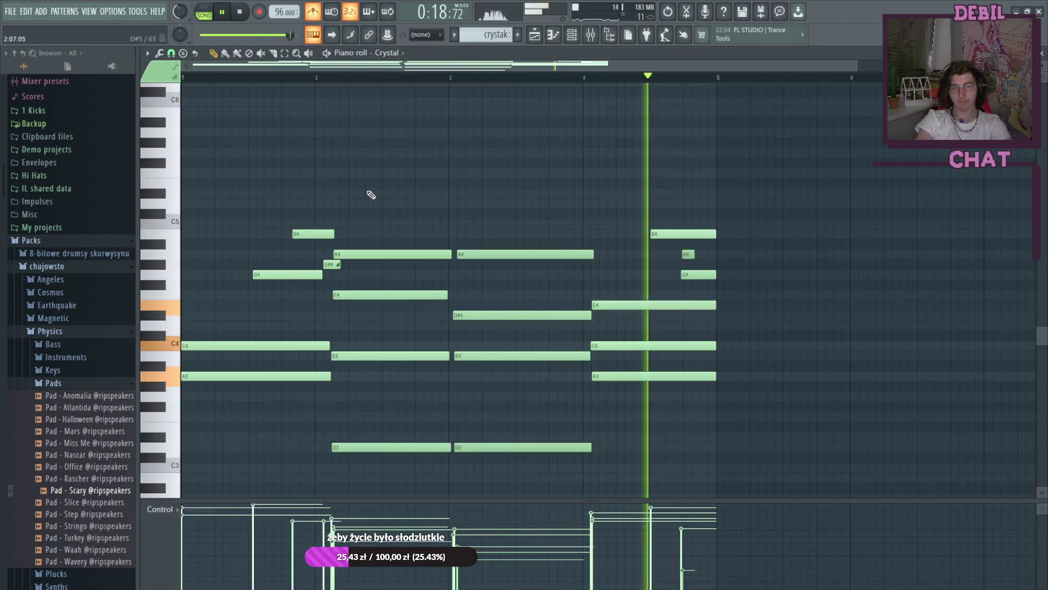
{"action": "key", "text": "ctrl+Down"}
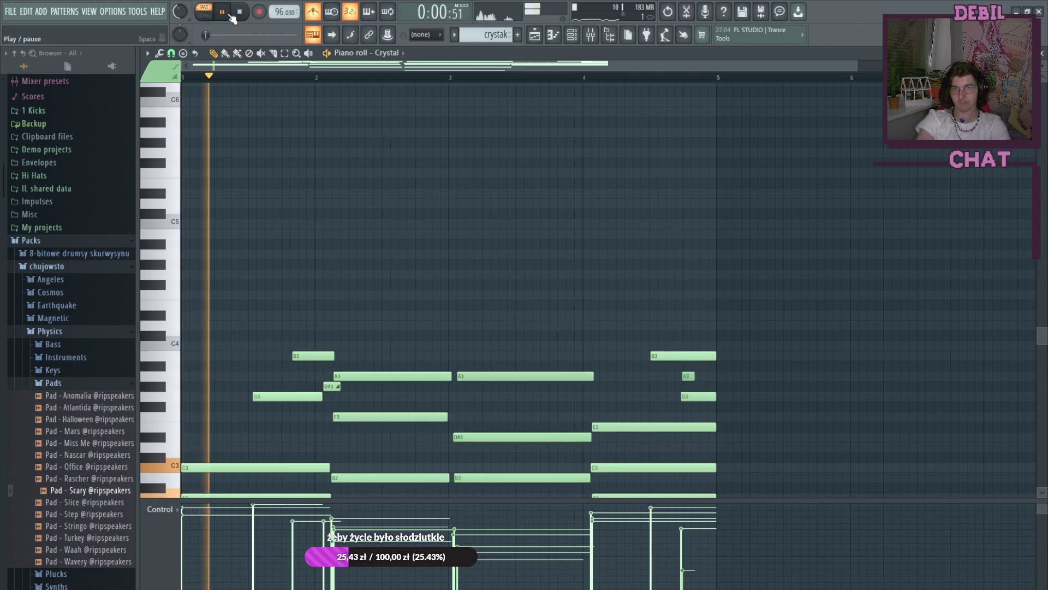
{"action": "key", "text": "l"}
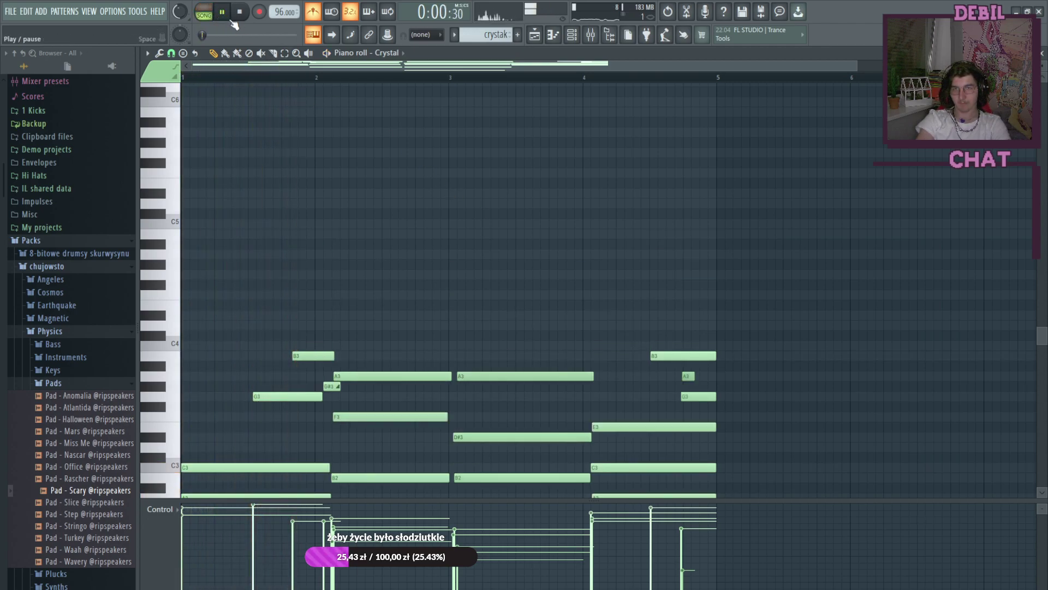
Step: Create a new empty pattern and try raising the FLEX pitch of the Crystal channel to +1400 cents
{"action": "left_click", "coordinate": [517, 34]}
{"action": "left_click", "coordinate": [535, 34]}
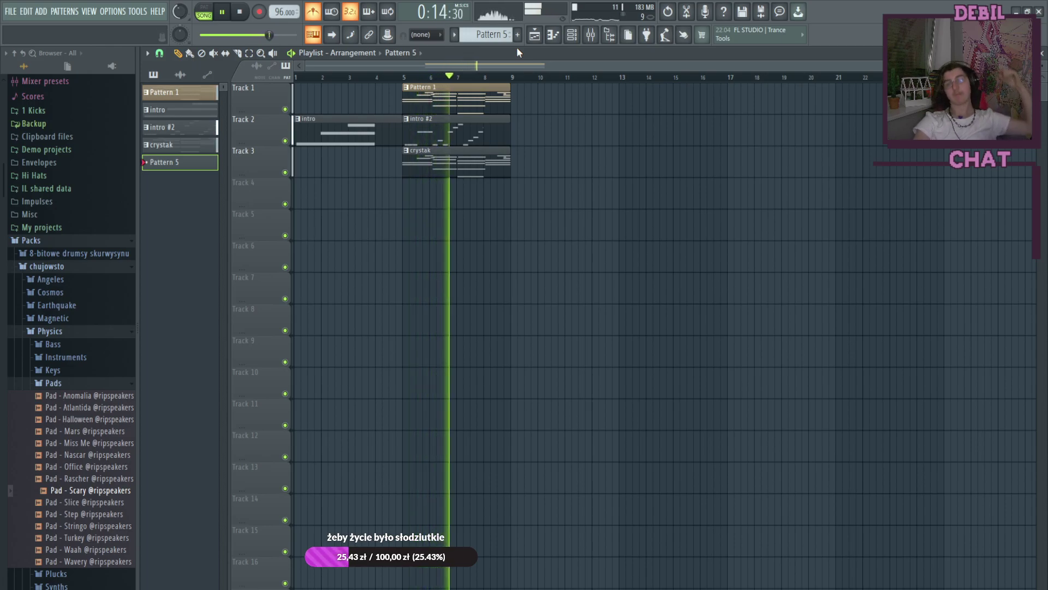
{"action": "left_click", "coordinate": [571, 34]}
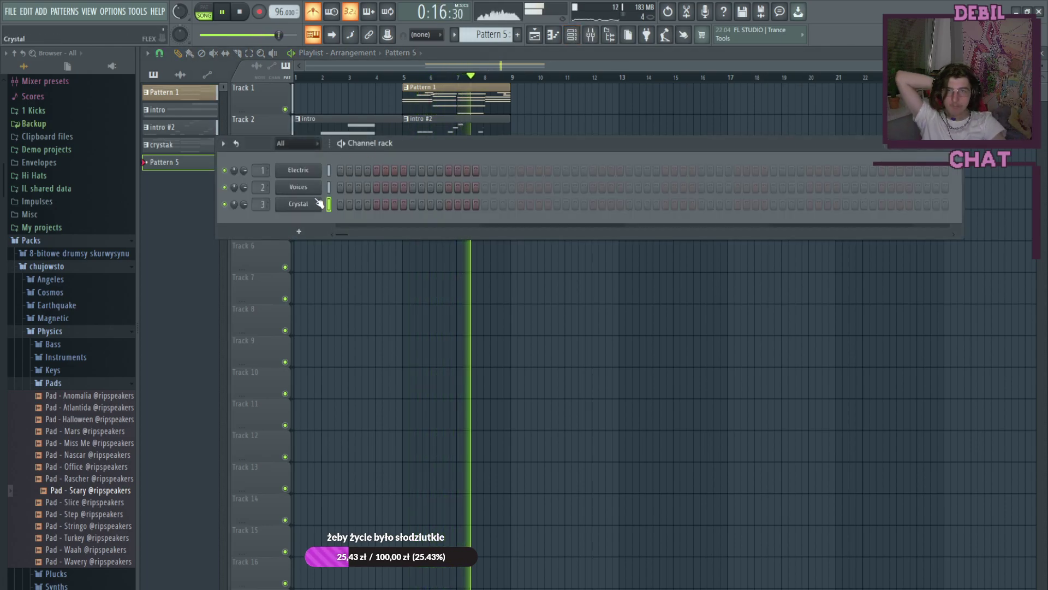
{"action": "left_click", "coordinate": [305, 204]}
{"action": "left_click_drag", "start_coordinate": [381, 291], "coordinate": [375, 265]}
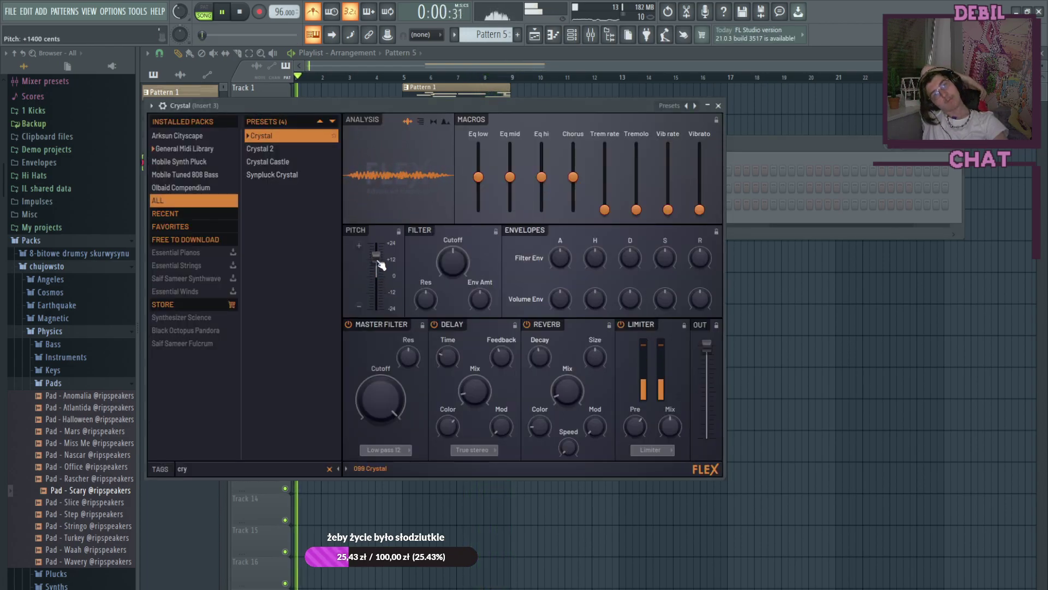
{"action": "left_click", "coordinate": [478, 64]}
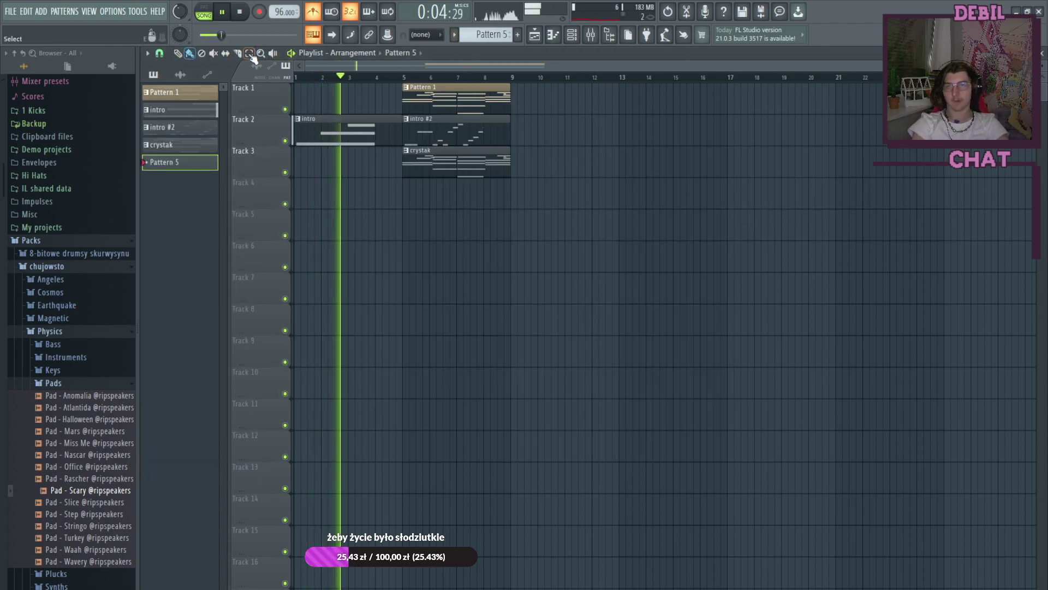
Step: Select Pattern 1 and repeat it on Track 1 of the playlist at bars 9, 13 and 17
{"action": "left_click", "coordinate": [507, 98]}
{"action": "double_click", "coordinate": [508, 99]}
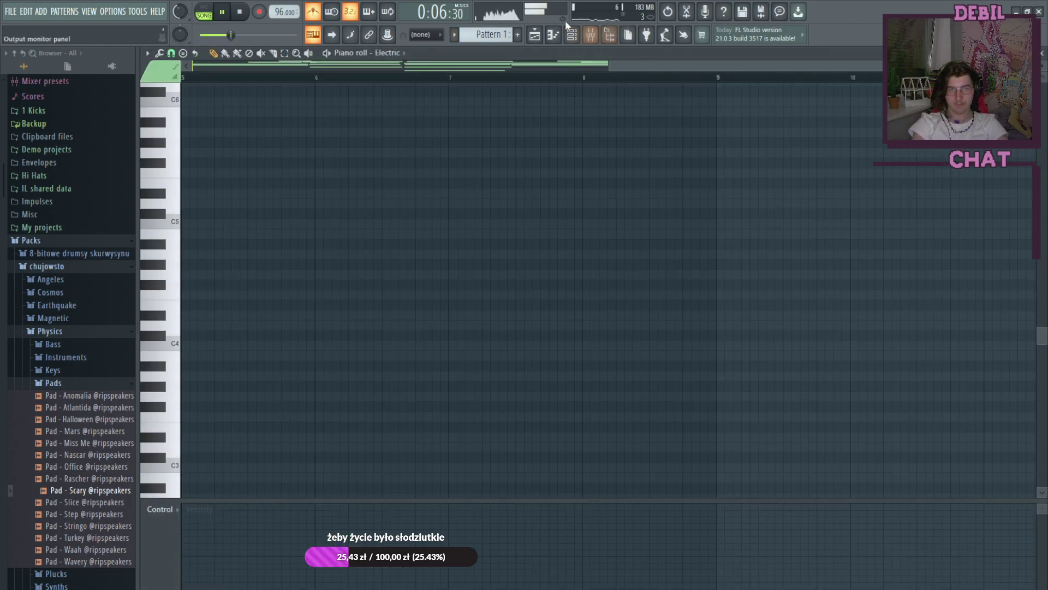
{"action": "left_click", "coordinate": [535, 34]}
{"action": "left_click_drag", "start_coordinate": [519, 97], "coordinate": [652, 95]}
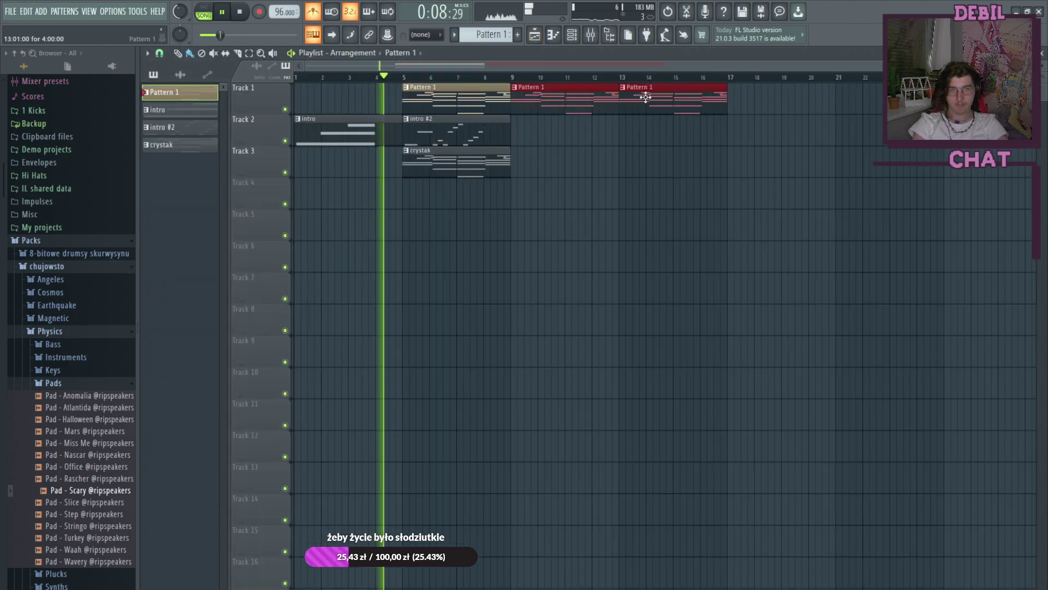
{"action": "left_click", "coordinate": [733, 97]}
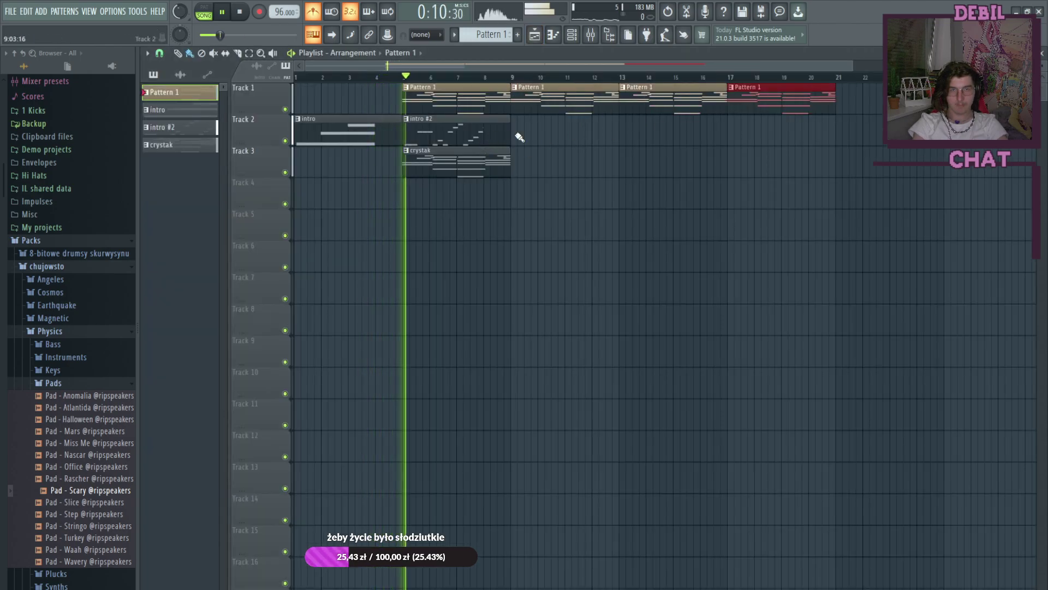
Step: Place Pattern 1 on Track 2 and crystak on Track 3, each at bars 9, 13 and 17
{"action": "mouse_move", "coordinate": [516, 136]}
{"action": "left_mouse_down"}
{"action": "mouse_move", "coordinate": [648, 146]}
{"action": "mouse_move", "coordinate": [730, 136]}
{"action": "left_mouse_up"}
{"action": "left_click", "coordinate": [475, 162]}
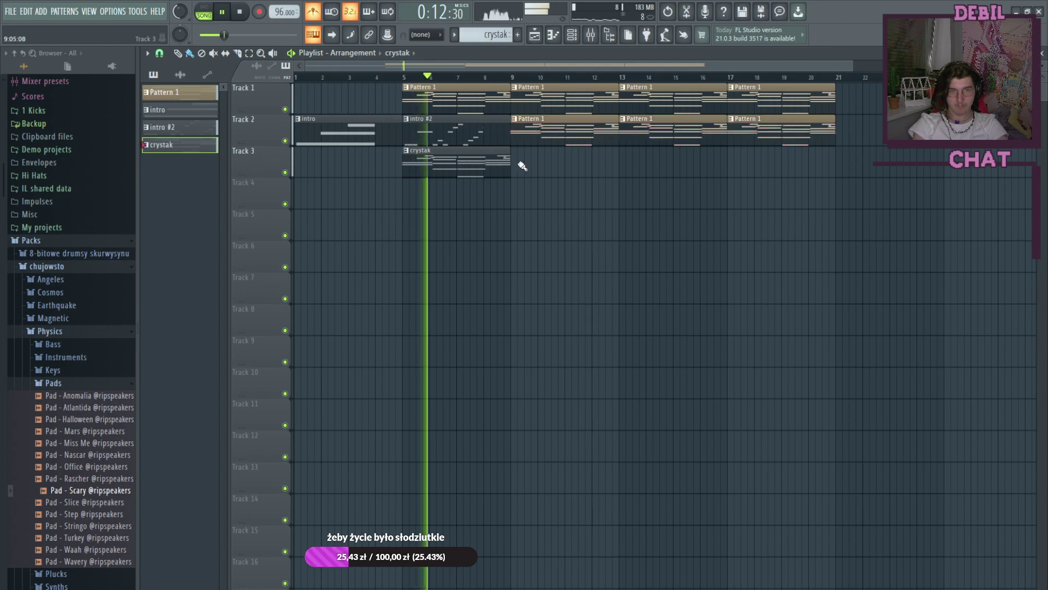
{"action": "left_click_drag", "start_coordinate": [517, 162], "coordinate": [692, 161]}
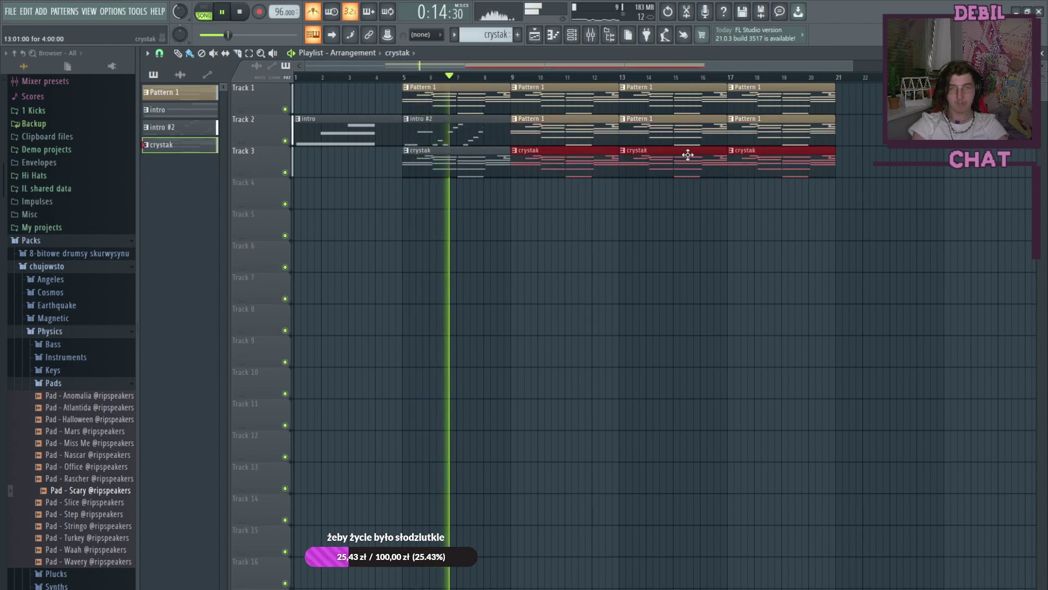
Step: Try the Crystal channel's FLEX pitch at -1000 cents, then at a setting slightly above zero
{"action": "left_click", "coordinate": [573, 36]}
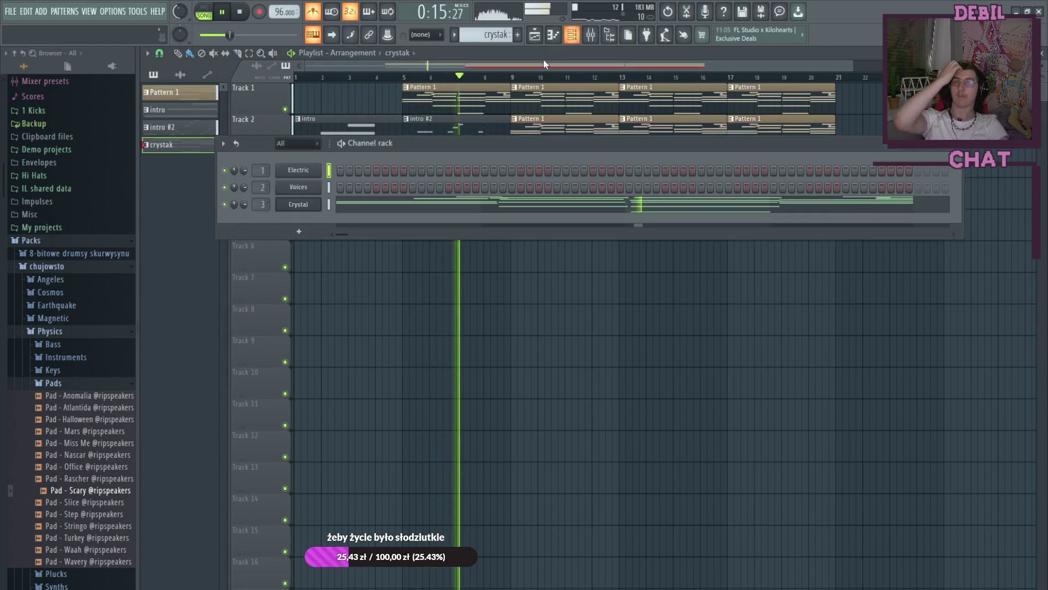
{"action": "left_click", "coordinate": [316, 208]}
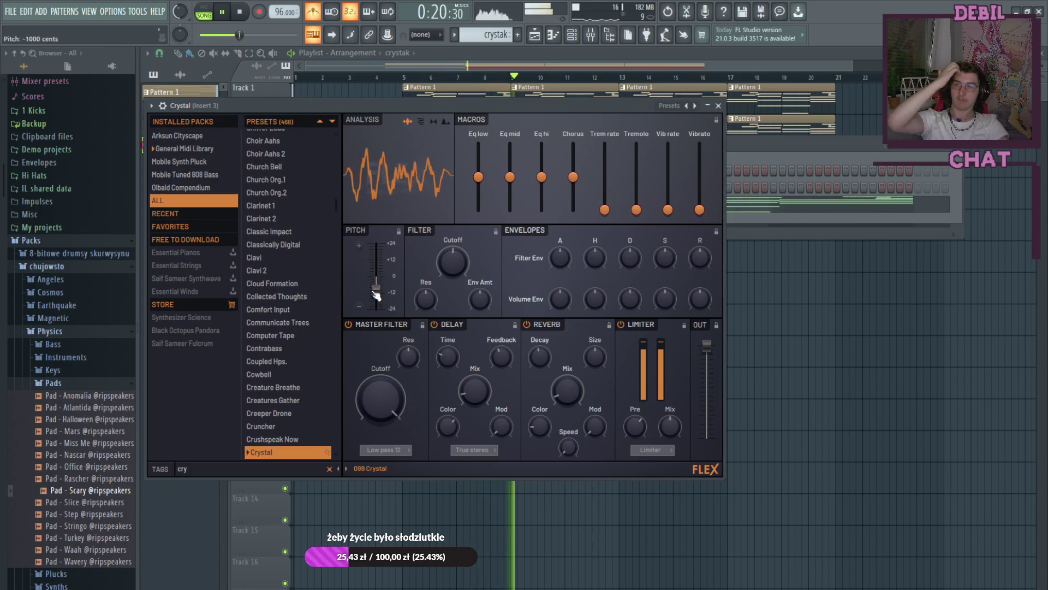
{"action": "mouse_move", "coordinate": [377, 282]}
{"action": "left_mouse_down"}
{"action": "mouse_move", "coordinate": [376, 267]}
{"action": "mouse_move", "coordinate": [377, 282]}
{"action": "left_mouse_up"}
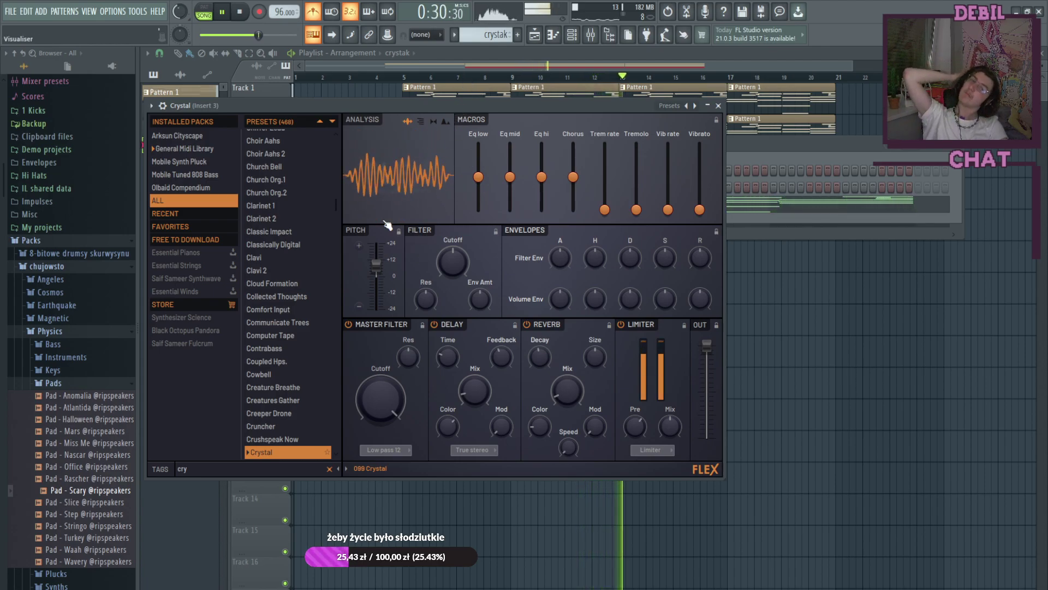
Step: Add Pitcher to mixer Insert 3 and set its scale to C Major
{"action": "left_click", "coordinate": [573, 36]}
{"action": "left_click", "coordinate": [590, 35]}
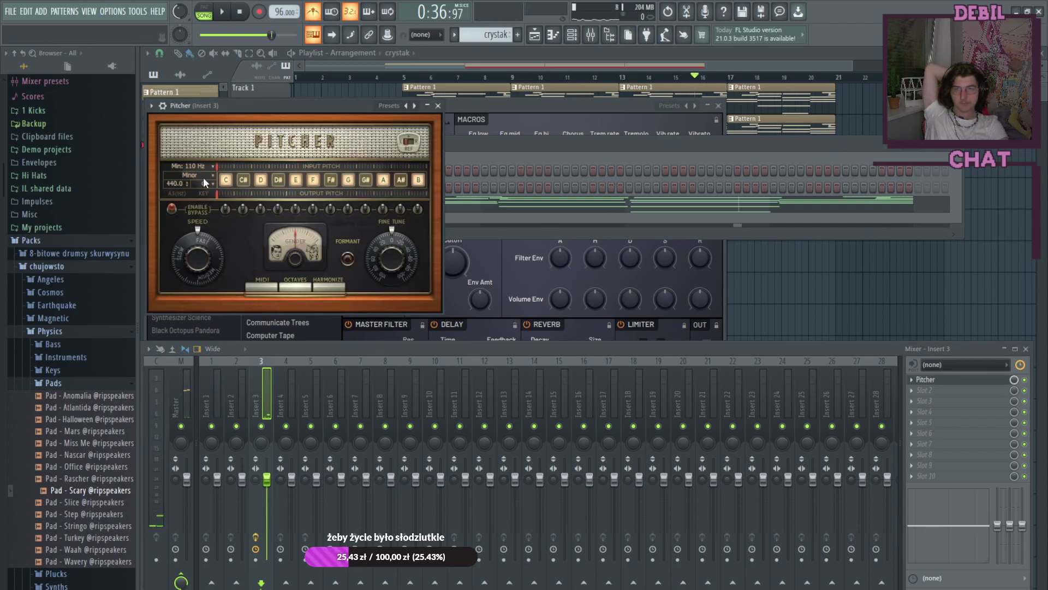
{"action": "left_click", "coordinate": [203, 177]}
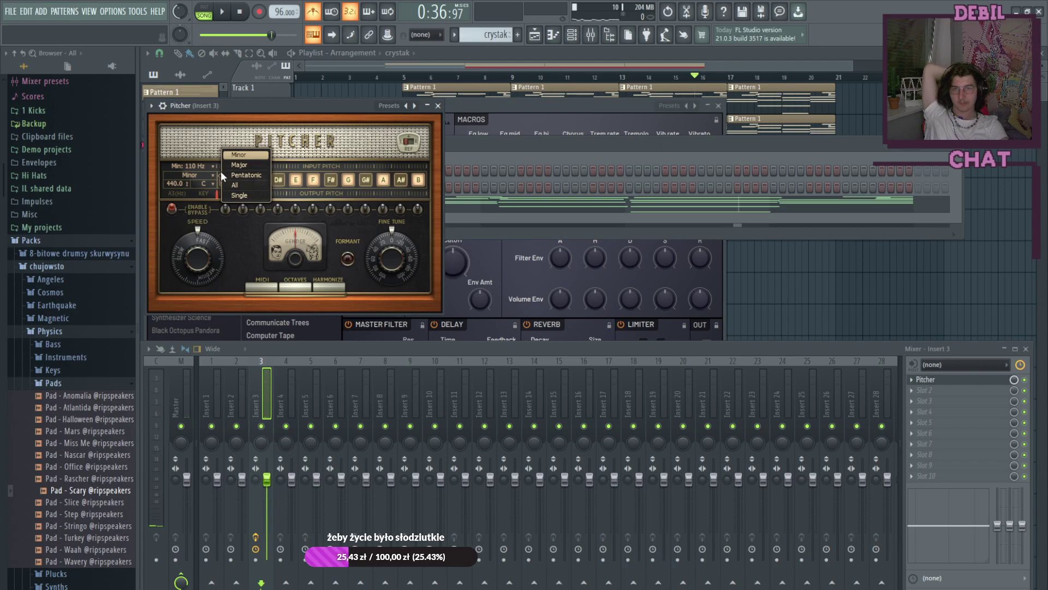
{"action": "left_click", "coordinate": [238, 165]}
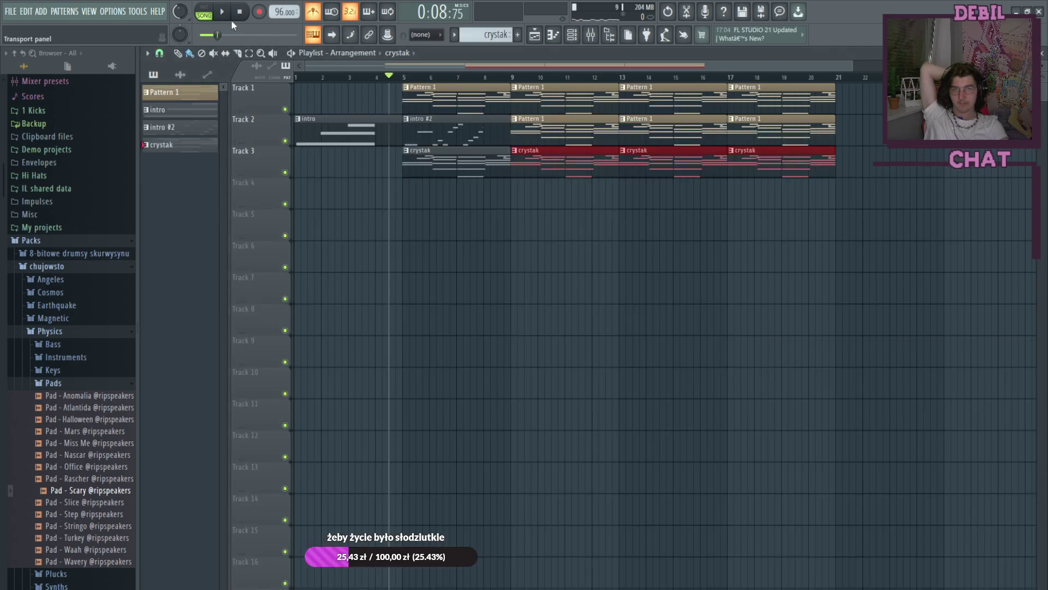
Step: Play the song from the middle of bar 4 with Pitcher active, and remove Pitcher from Insert 3
{"action": "key", "text": "space"}
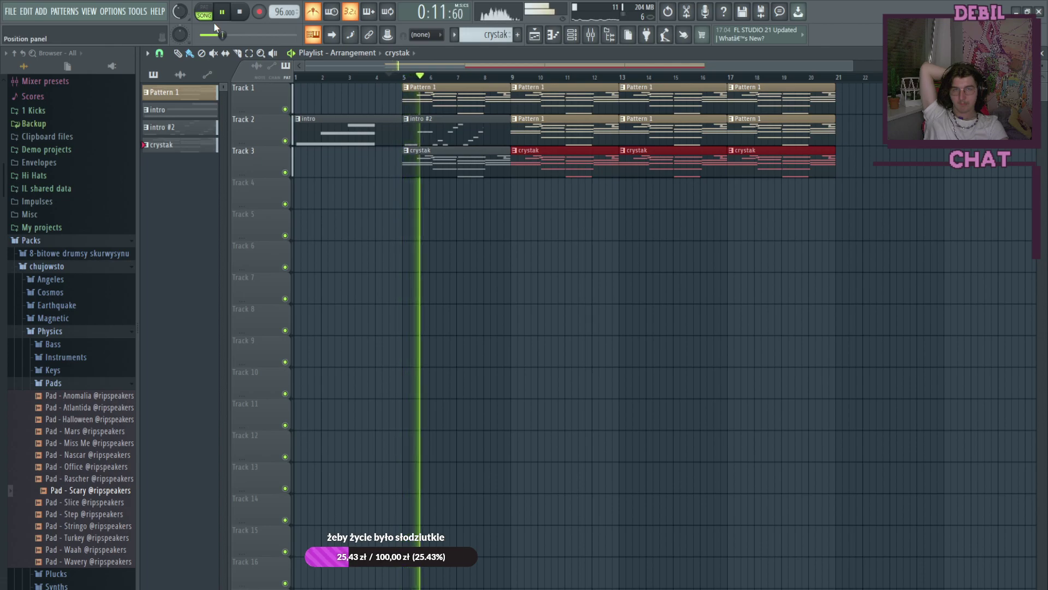
{"action": "left_click", "coordinate": [571, 34]}
{"action": "left_click", "coordinate": [590, 35]}
{"action": "left_click", "coordinate": [951, 380]}
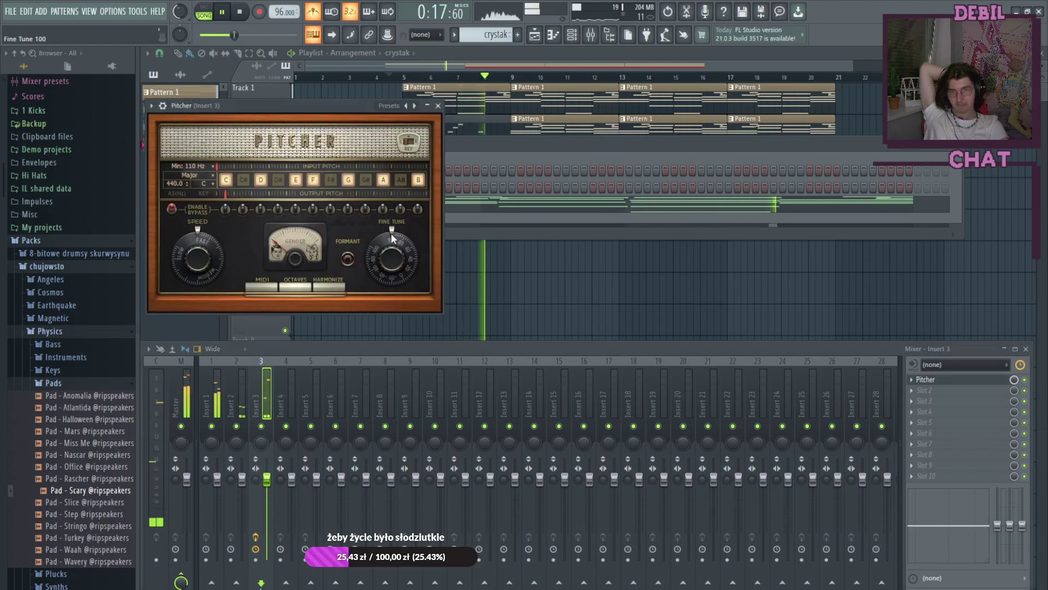
{"action": "left_click", "coordinate": [427, 106]}
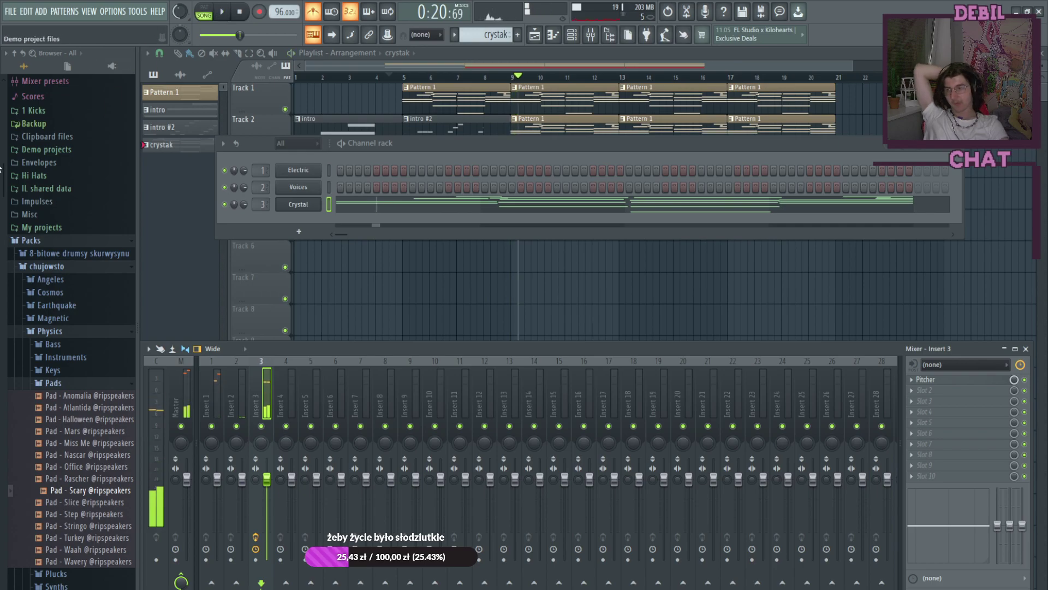
{"action": "left_click", "coordinate": [946, 380]}
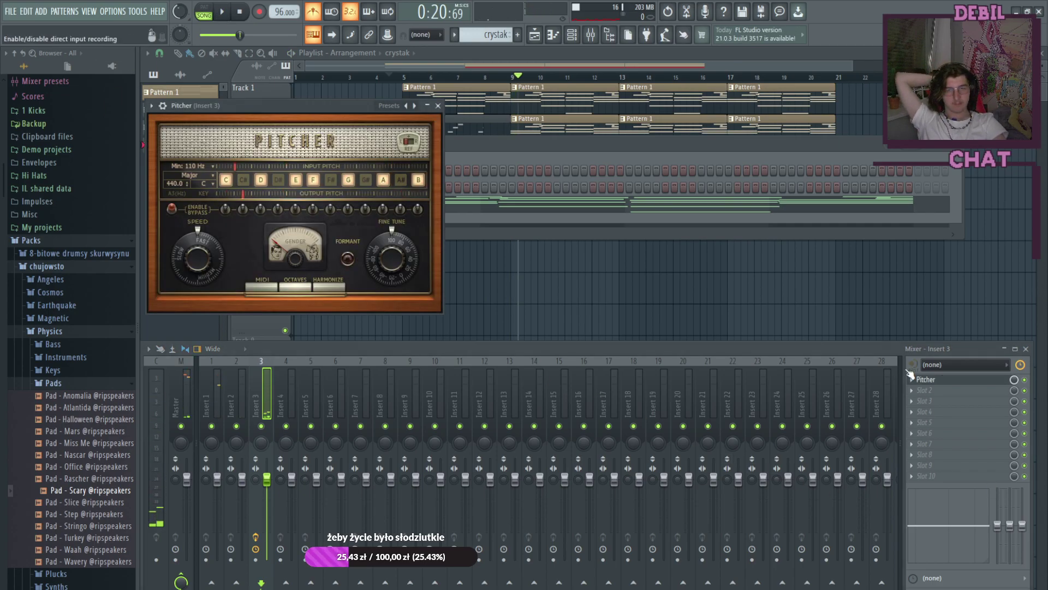
{"action": "left_click", "coordinate": [438, 106]}
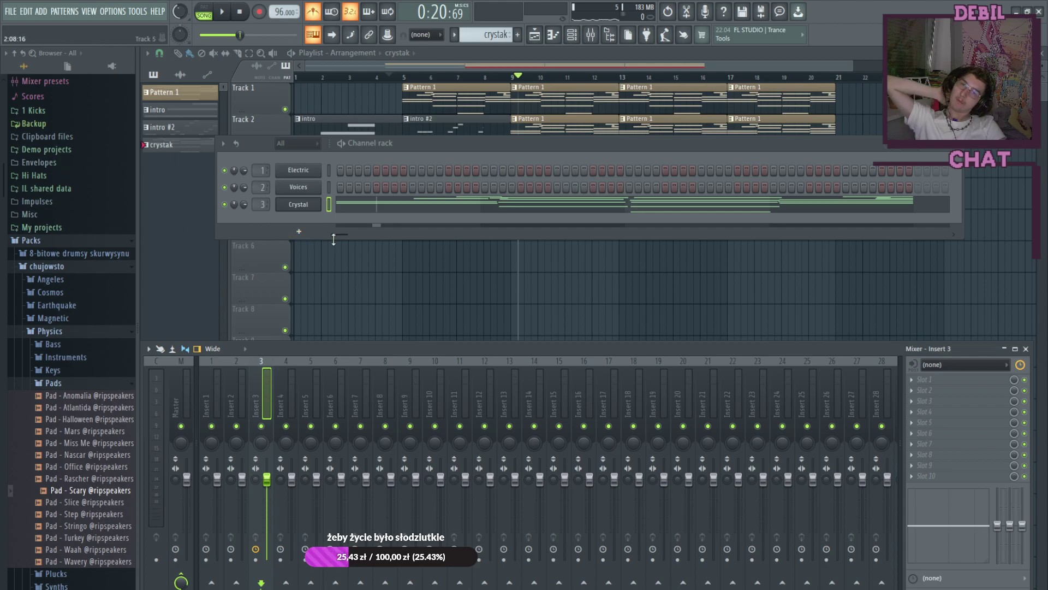
Step: Try the Clavi 2 preset in the Crystal channel's FLEX with test notes, and play the song from late bar 4
{"action": "left_click", "coordinate": [310, 205]}
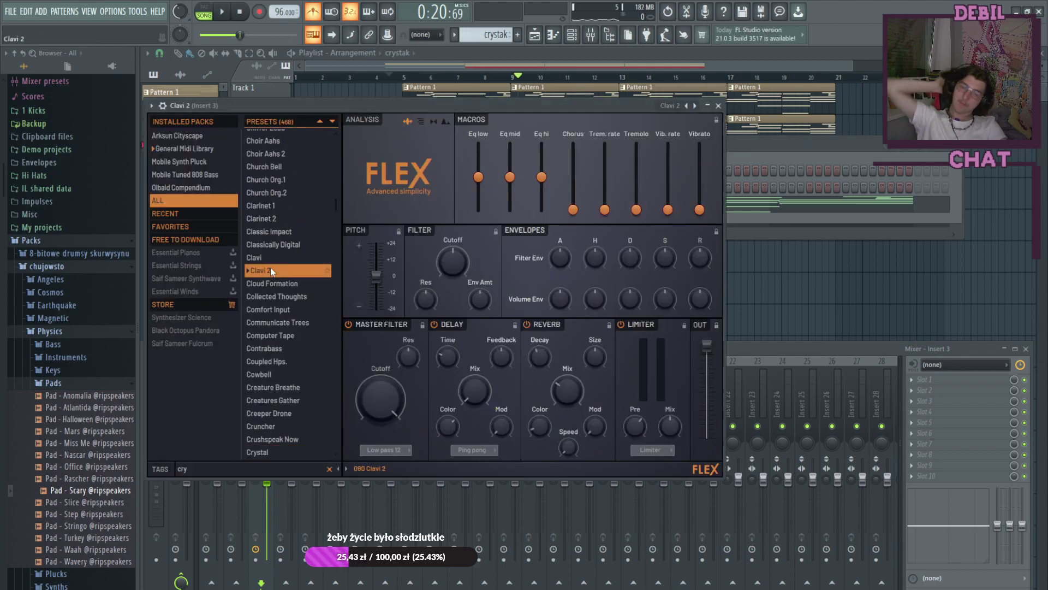
{"action": "key", "text": "m"}
{"action": "key", "text": "m"}
{"action": "key", "text": "m"}
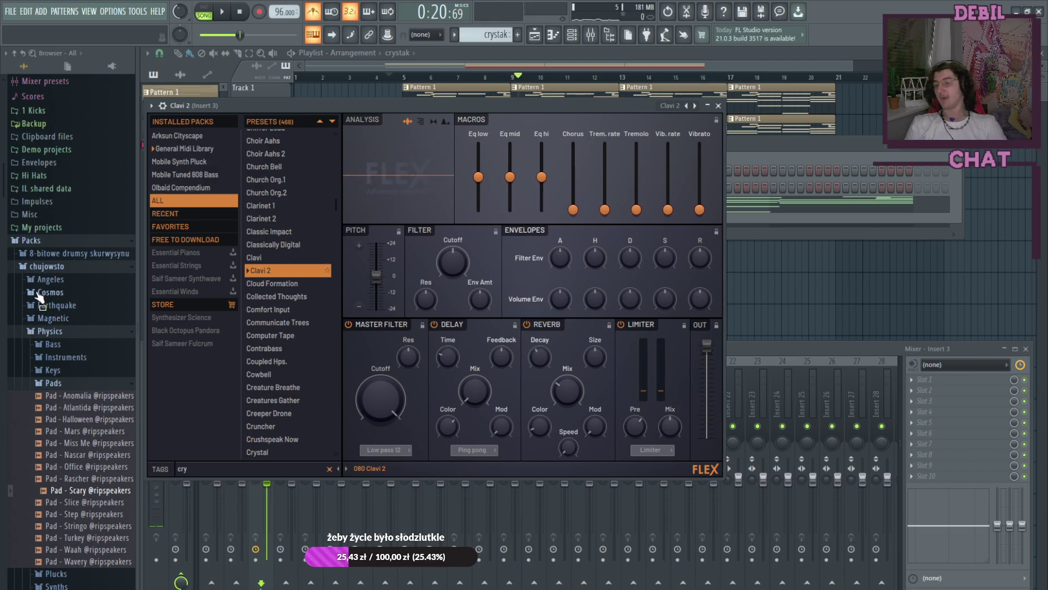
{"action": "left_click", "coordinate": [391, 73]}
{"action": "key", "text": "space"}
{"action": "key", "text": "space"}
{"action": "left_click", "coordinate": [392, 77]}
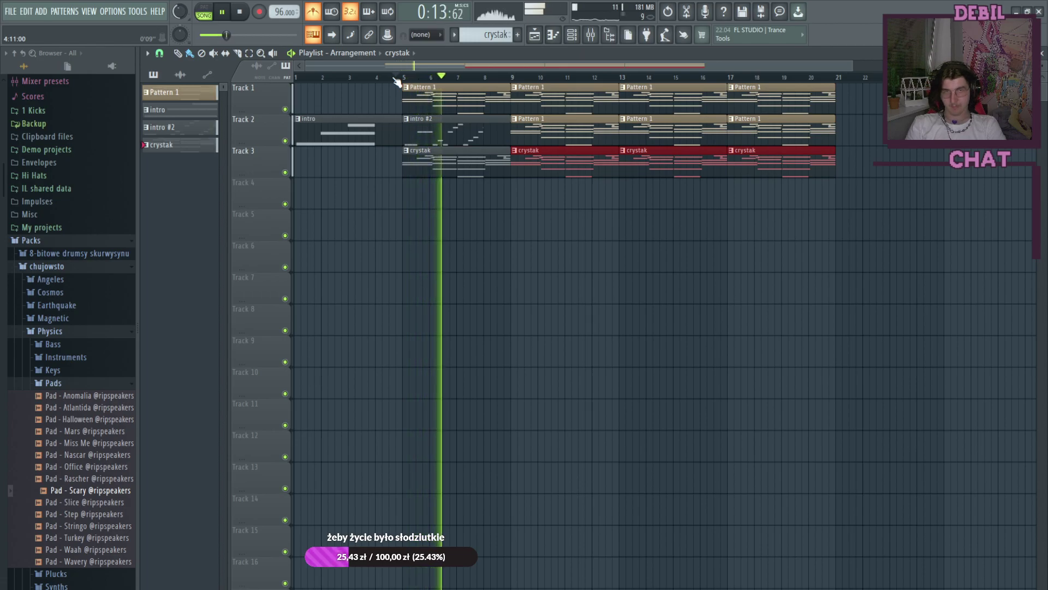
Step: Load the Crystal Castle preset in the third channel's FLEX and play the song from bar 5
{"action": "left_click", "coordinate": [571, 36]}
{"action": "left_click", "coordinate": [309, 205]}
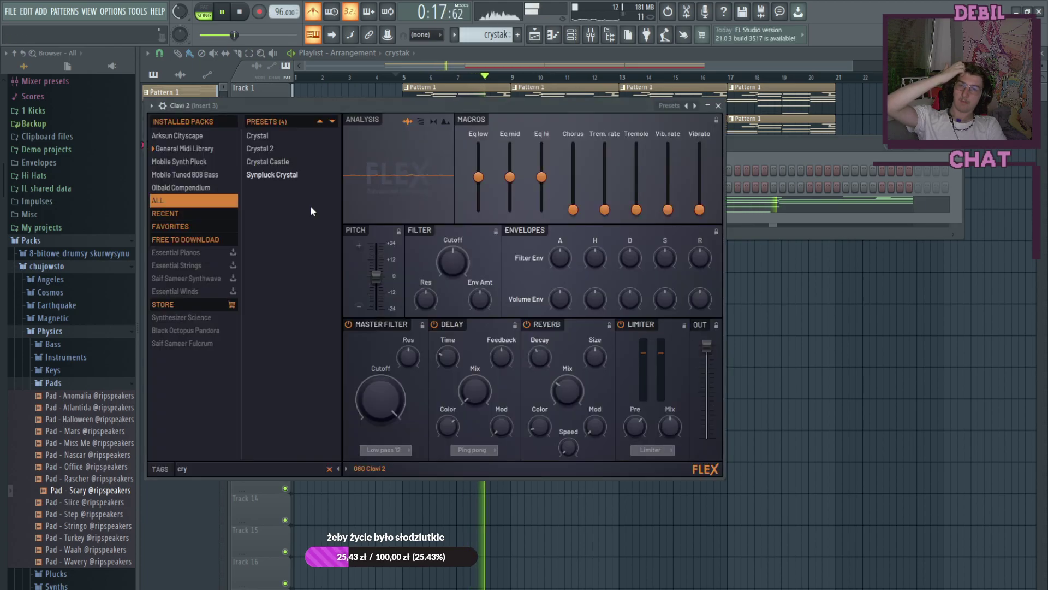
{"action": "left_click", "coordinate": [259, 161]}
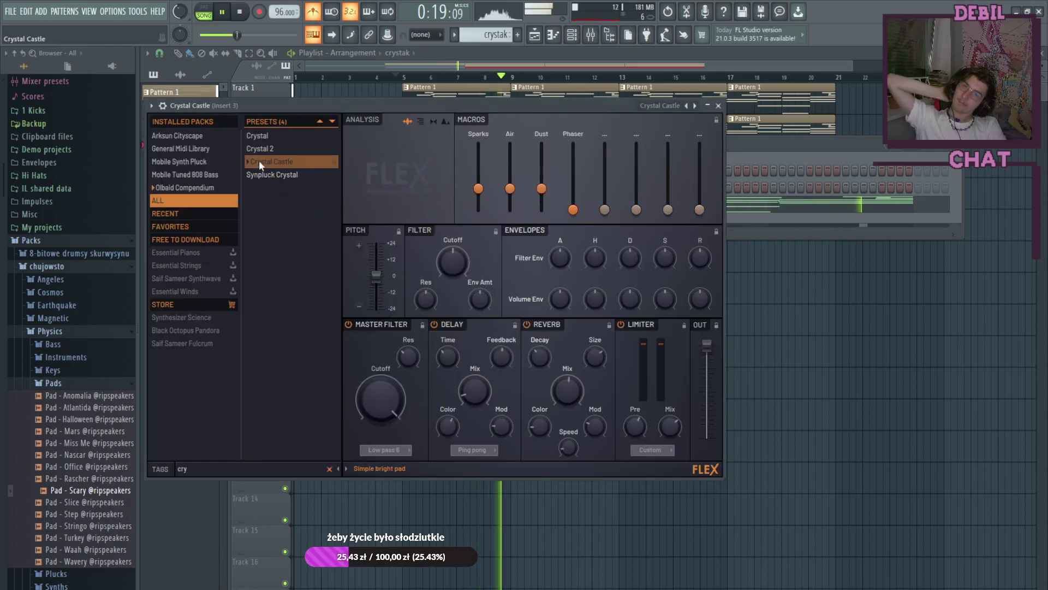
{"action": "left_click", "coordinate": [408, 69]}
{"action": "left_click", "coordinate": [402, 77]}
{"action": "left_click", "coordinate": [222, 11]}
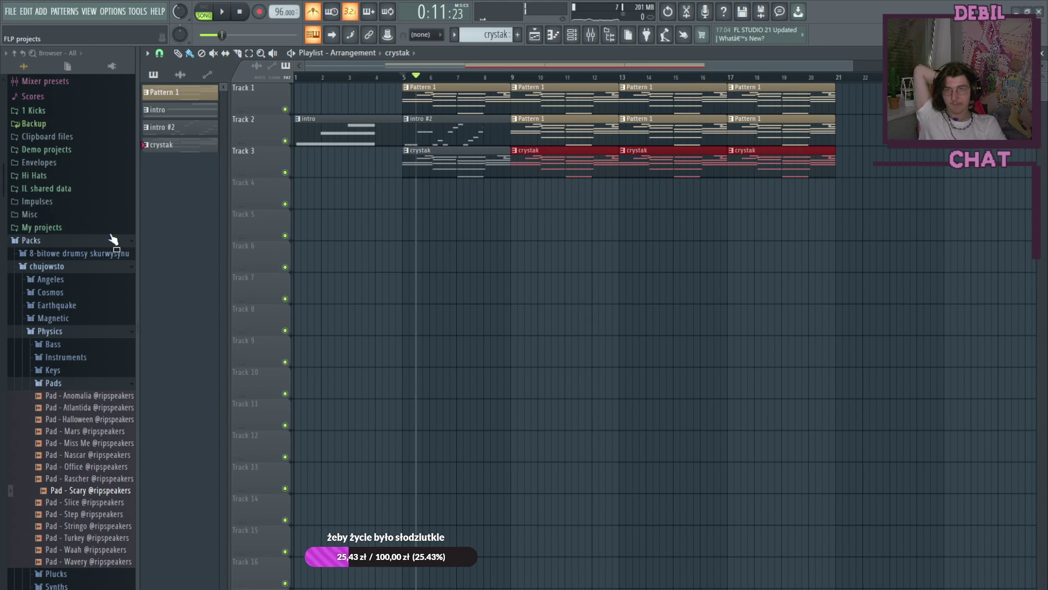
Step: Listen to the arrangement from bar 5 and again from bar 1, and pause playback
{"action": "key", "text": "space"}
{"action": "left_click", "coordinate": [225, 18]}
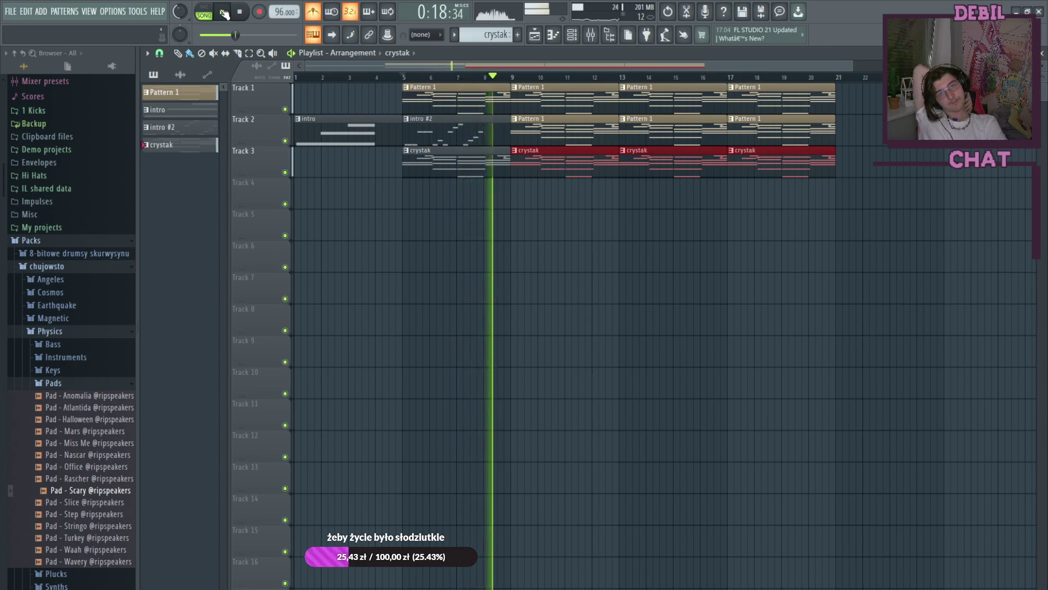
{"action": "left_click", "coordinate": [294, 78]}
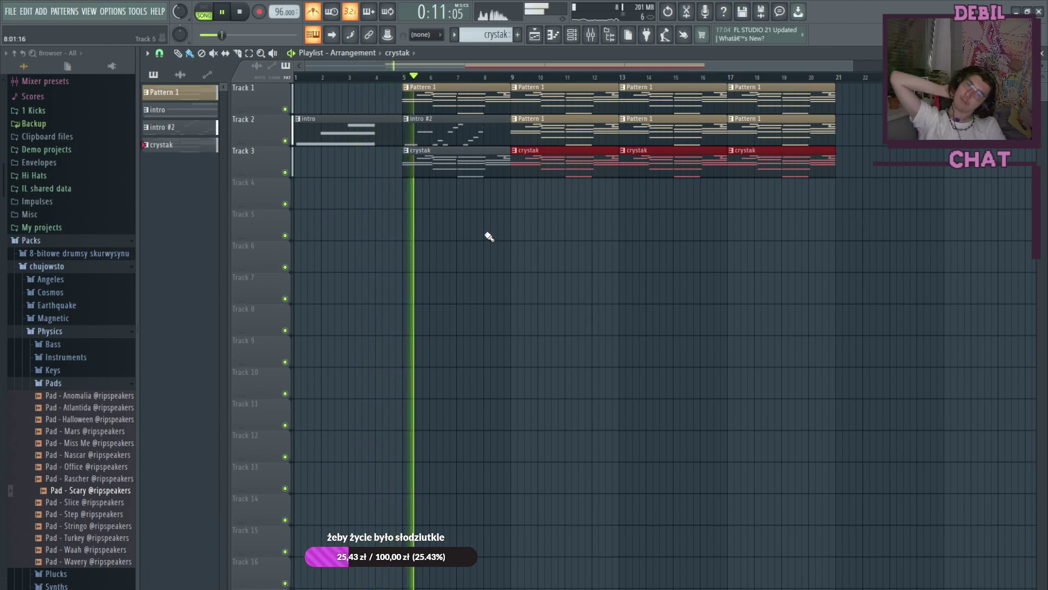
{"action": "left_click", "coordinate": [222, 16]}
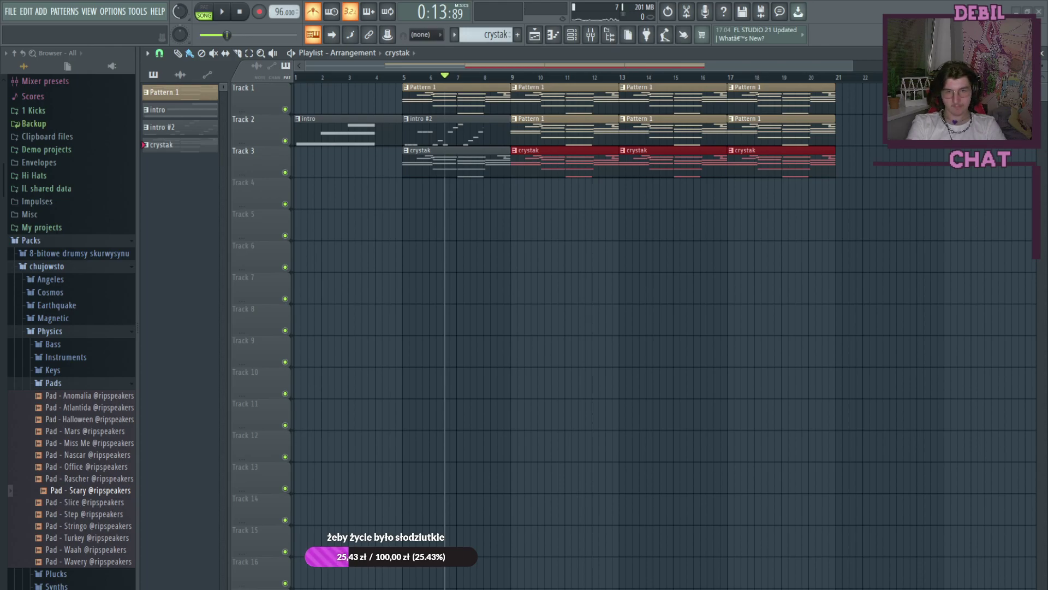
Step: Import the tag audio sample, place its clip on Track 3 at bar 4, and play it from late bar 3
{"action": "left_click_drag", "start_coordinate": [919, 321], "coordinate": [400, 184]}
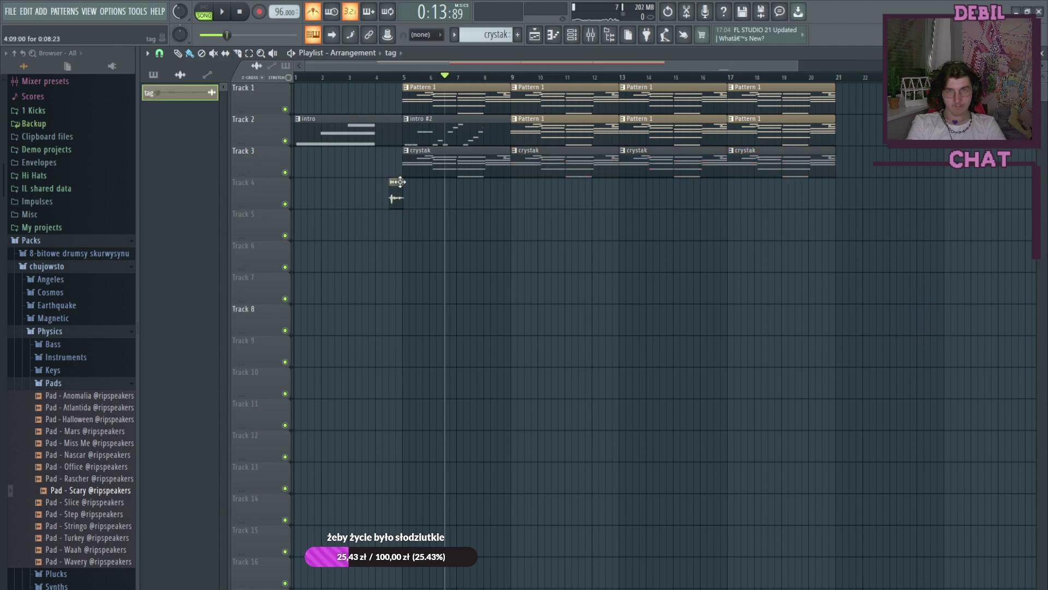
{"action": "left_click", "coordinate": [368, 77]}
{"action": "left_click", "coordinate": [223, 12]}
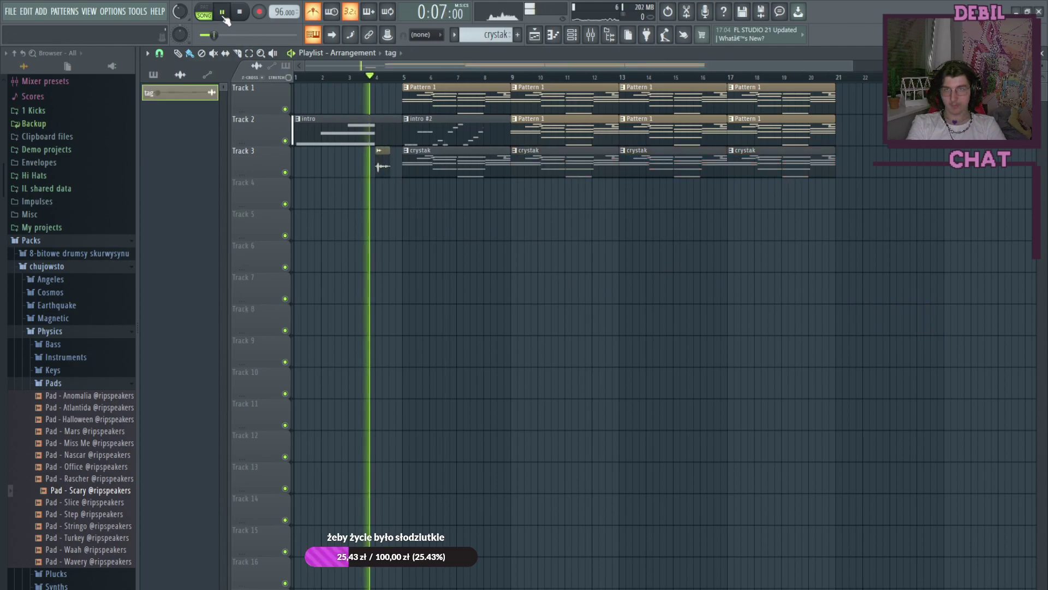
{"action": "left_click", "coordinate": [224, 16]}
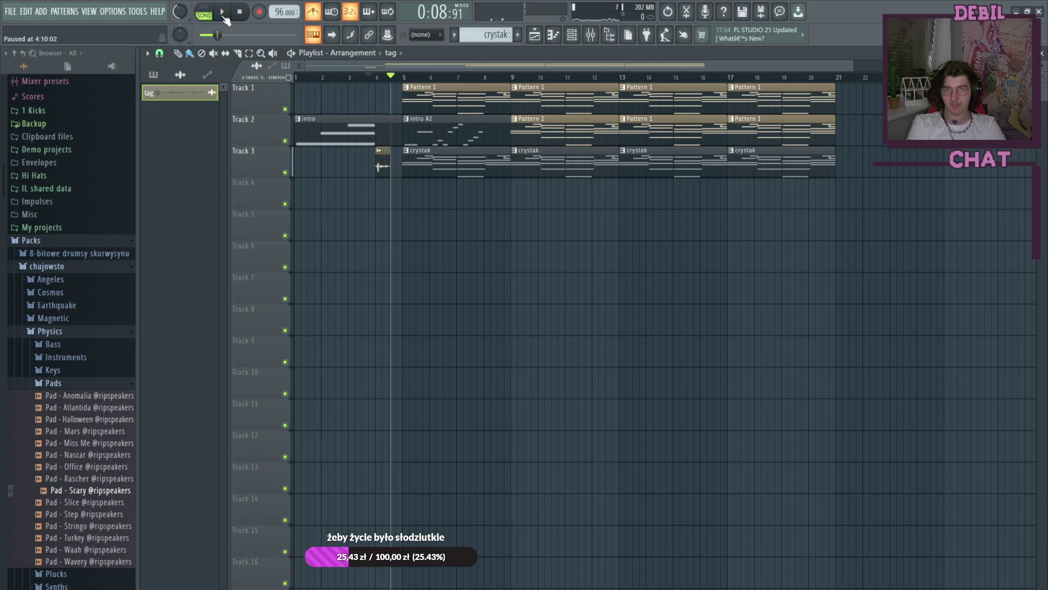
Step: Add Fruity Reeverb 2 to the first slot of the tag's Insert 22, raise its wet level, and play from bar 4
{"action": "left_click", "coordinate": [377, 76]}
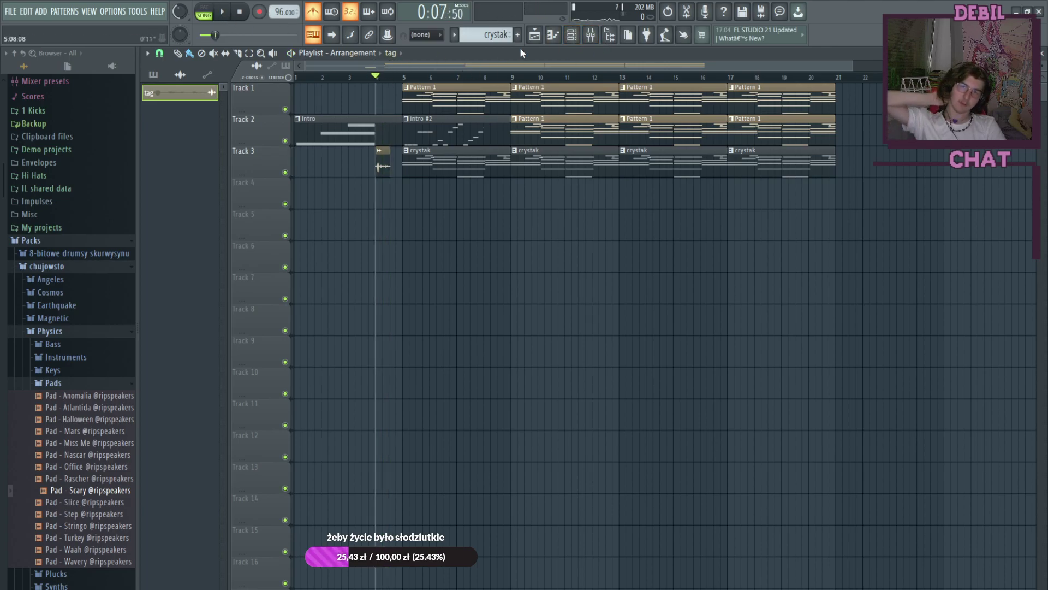
{"action": "left_click", "coordinate": [571, 34]}
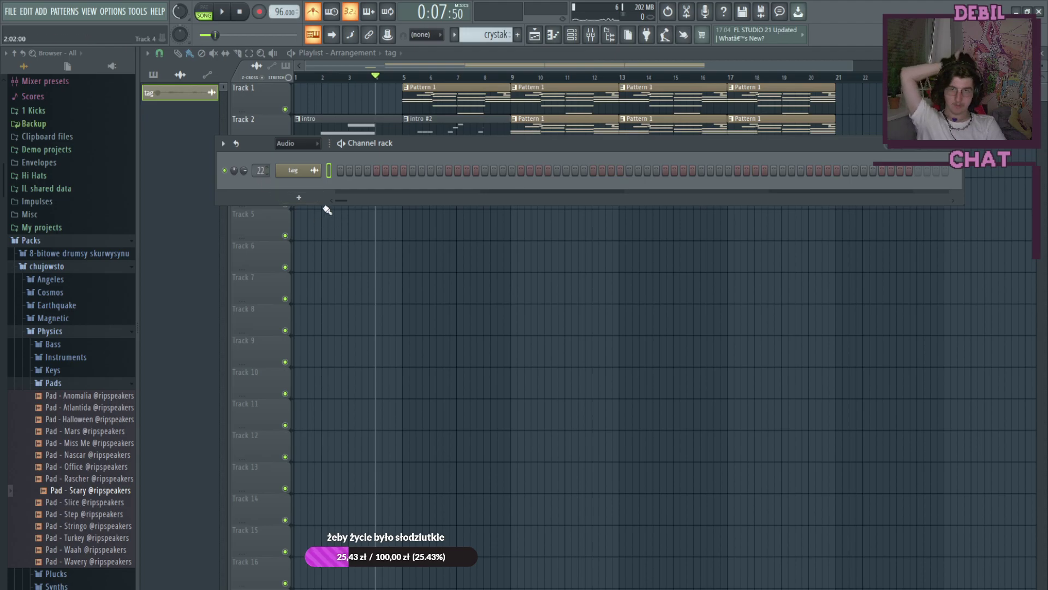
{"action": "left_click", "coordinate": [591, 34]}
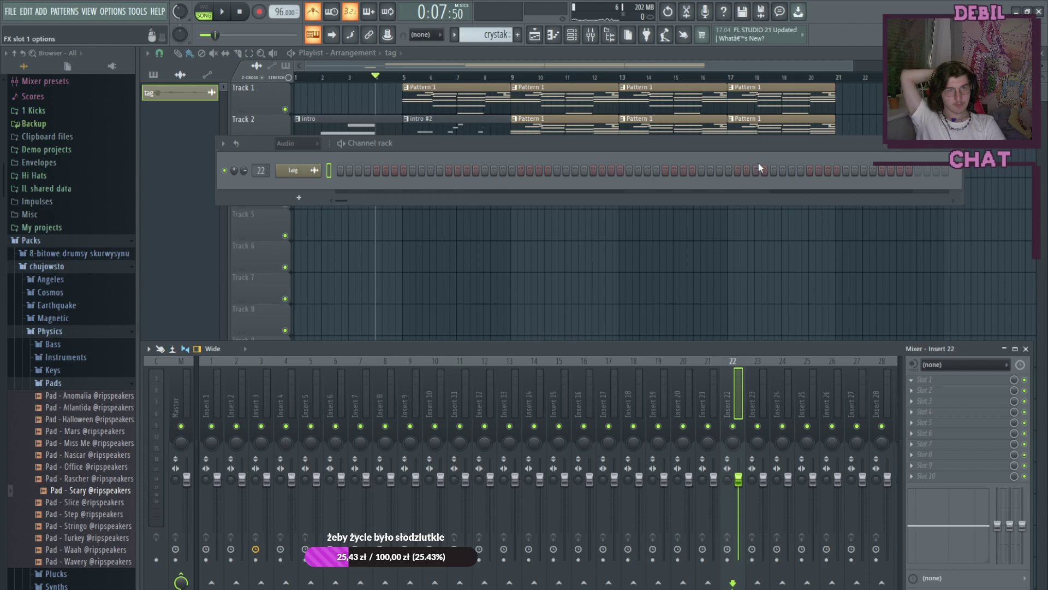
{"action": "left_click_drag", "start_coordinate": [522, 245], "coordinate": [520, 212]}
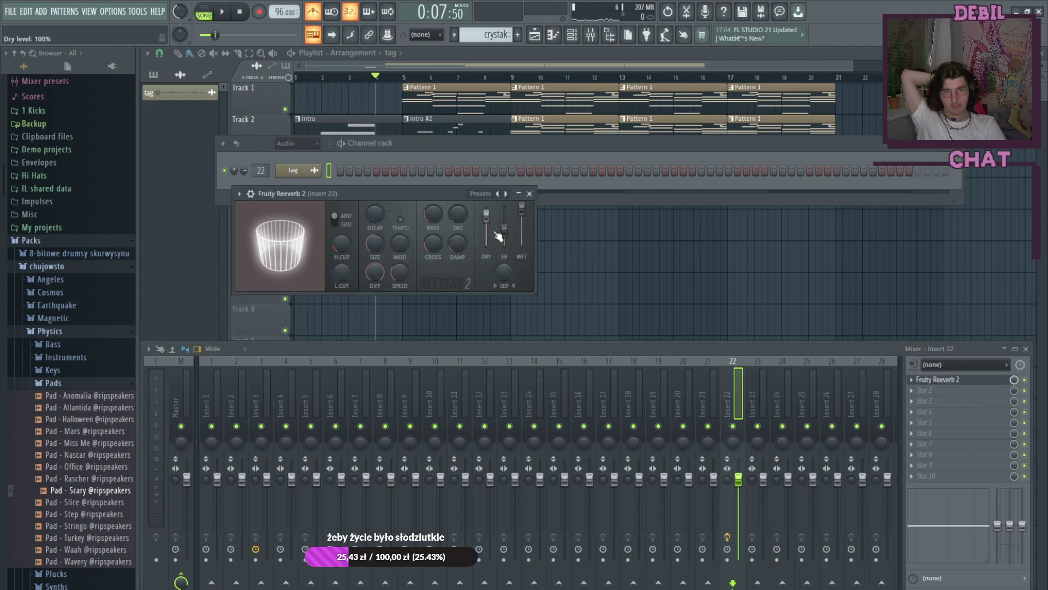
{"action": "left_click", "coordinate": [376, 77]}
{"action": "left_click", "coordinate": [226, 14]}
{"action": "left_click", "coordinate": [223, 16]}
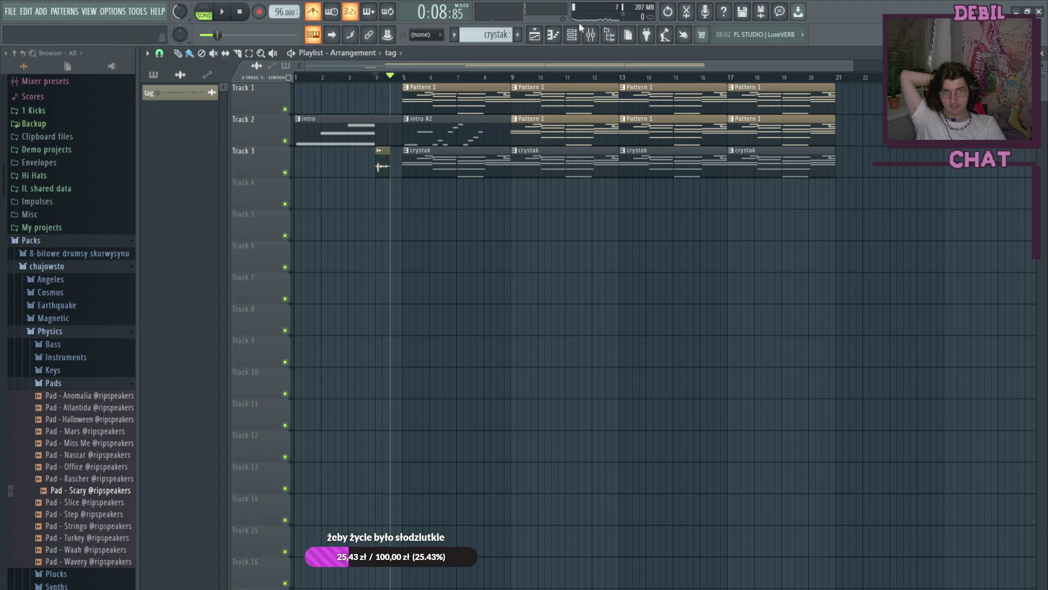
Step: Add Fruity delay bank to the second effect slot of Insert 22 and play the tag from bar 4
{"action": "left_click", "coordinate": [590, 36]}
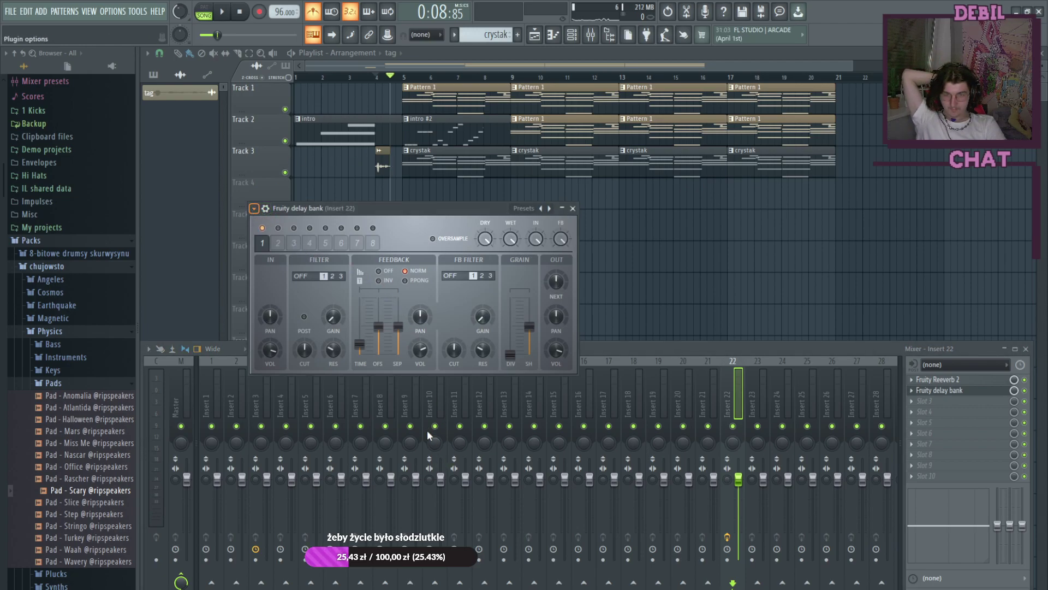
{"action": "left_click", "coordinate": [376, 75]}
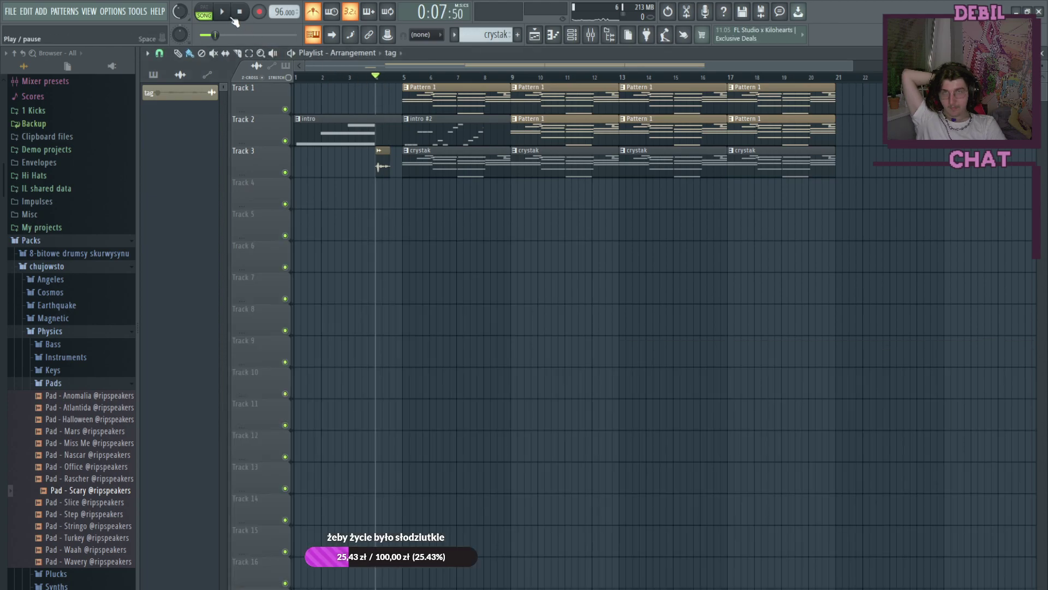
{"action": "left_click", "coordinate": [224, 17]}
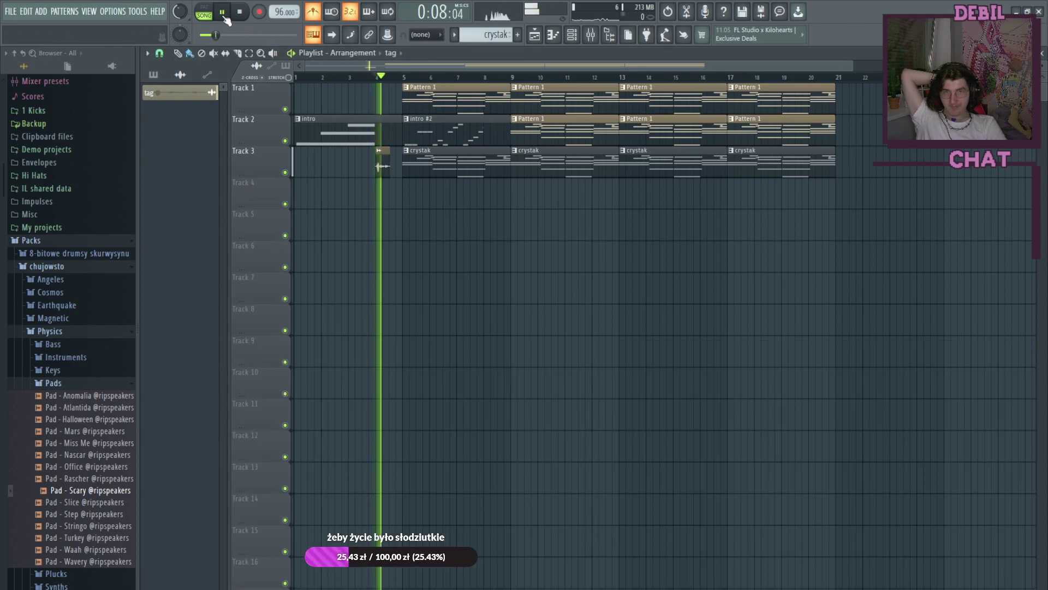
{"action": "left_click", "coordinate": [223, 12]}
Step: Add Fruity Phaser to the third effect slot of Insert 22 and play the tag from bar 4
{"action": "left_click", "coordinate": [591, 35]}
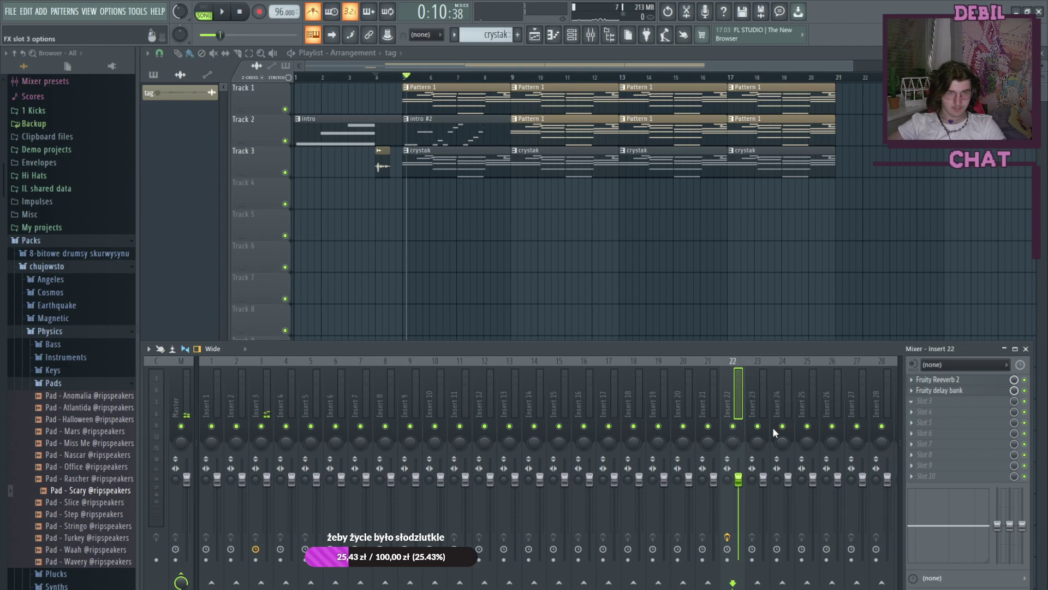
{"action": "left_click", "coordinate": [924, 400]}
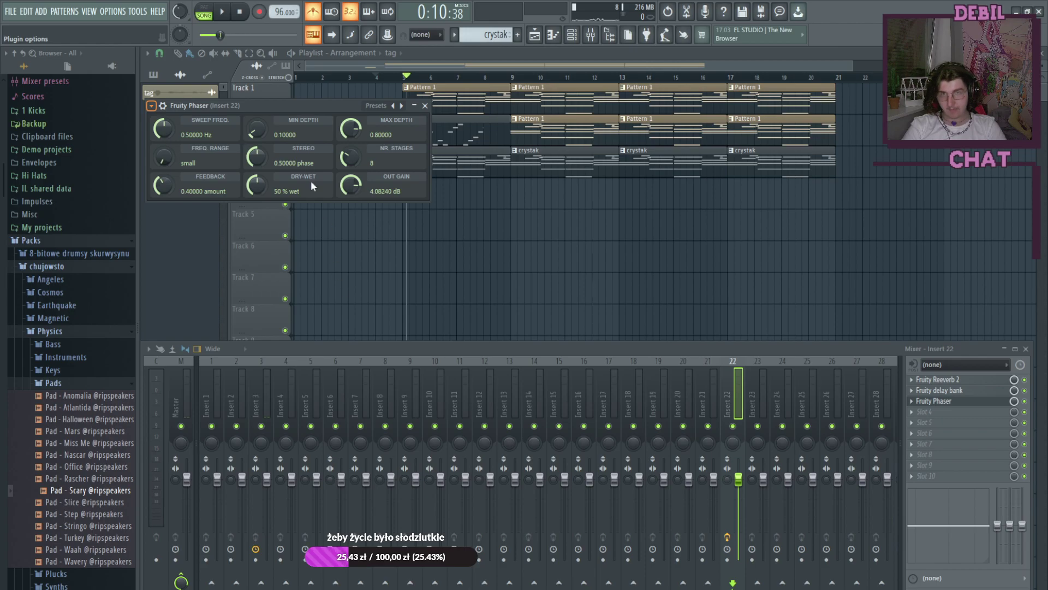
{"action": "left_click", "coordinate": [376, 77]}
{"action": "left_click", "coordinate": [223, 12]}
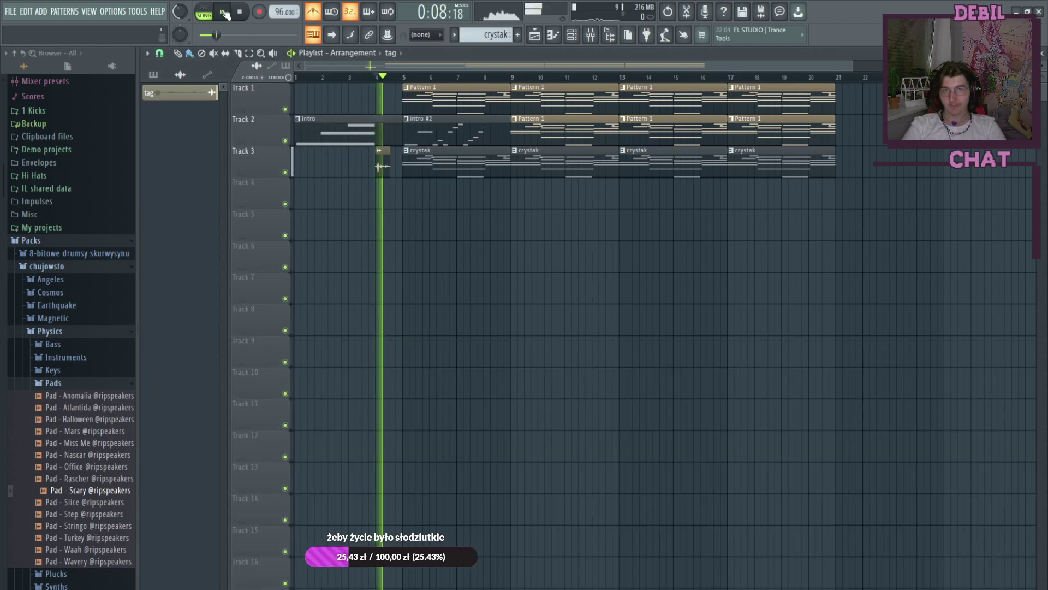
{"action": "left_click", "coordinate": [223, 12]}
Step: Listen to the arrangement from bar 1 through the tag and pause playback
{"action": "left_click", "coordinate": [296, 78]}
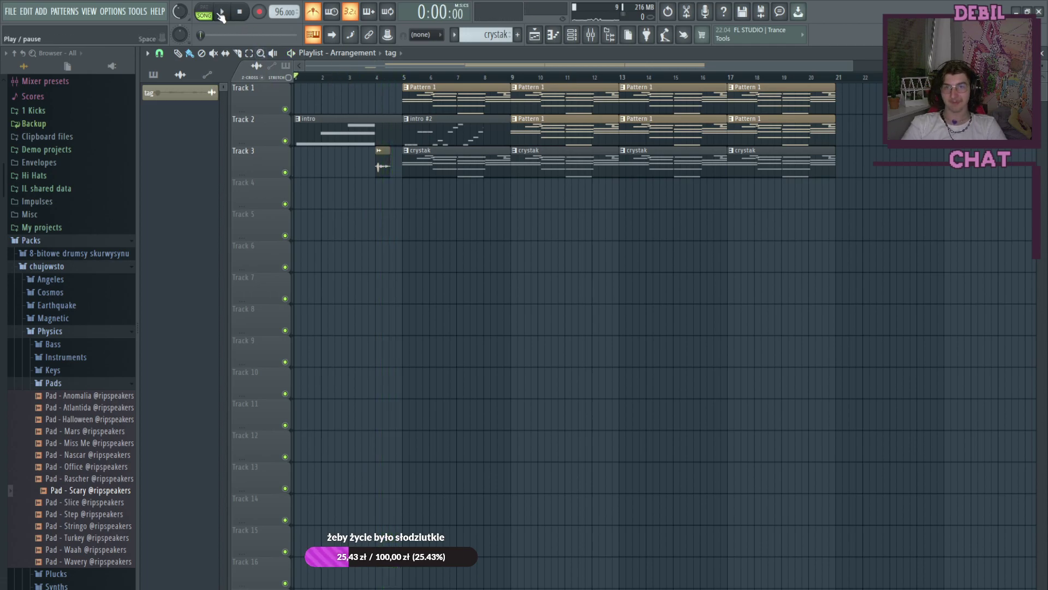
{"action": "left_click", "coordinate": [222, 13]}
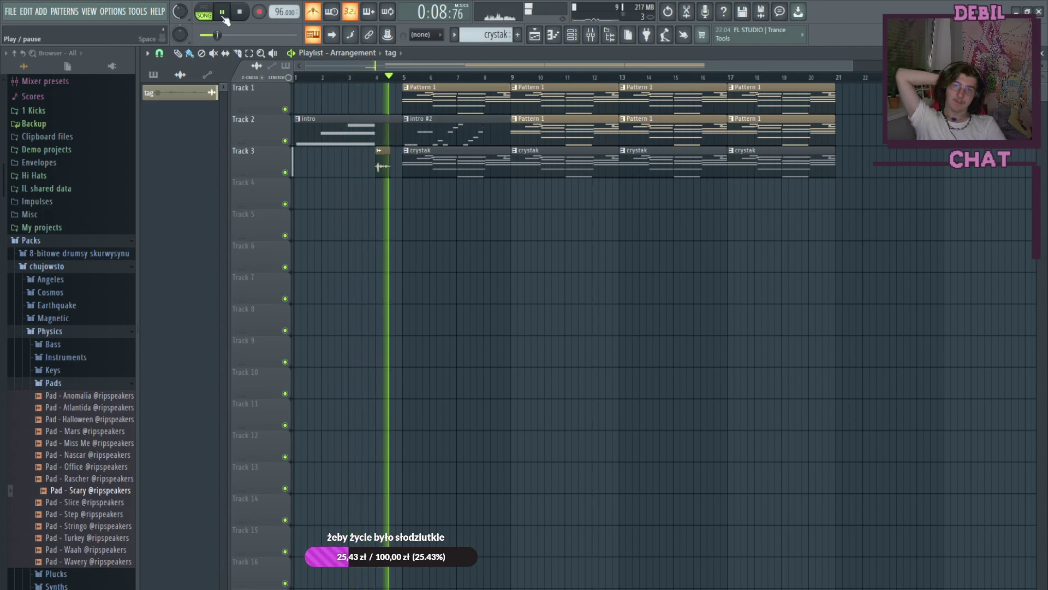
{"action": "left_click", "coordinate": [223, 12]}
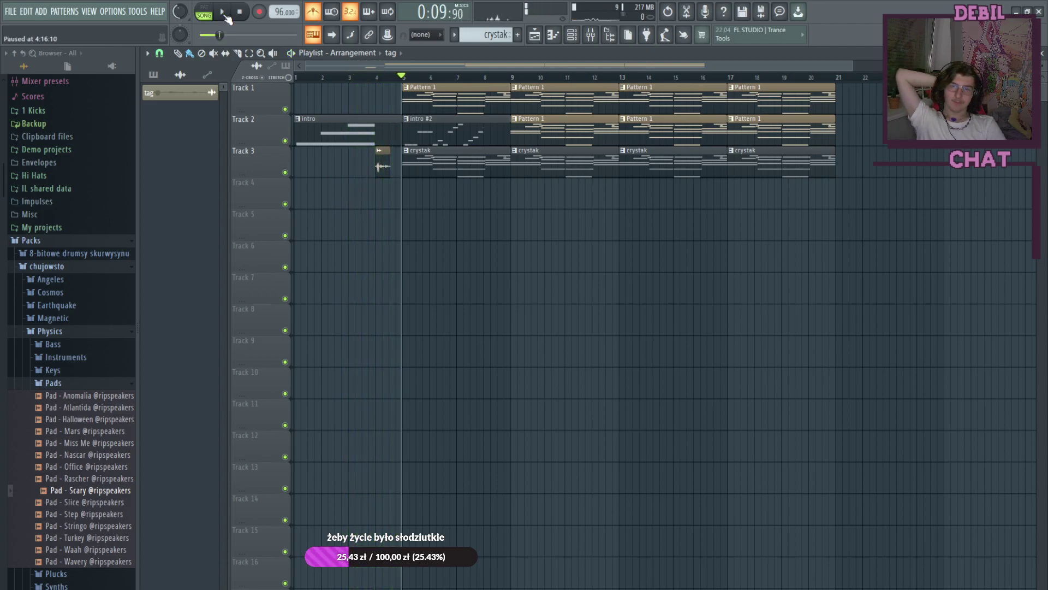
Step: Load the Euro Rave preset in Insert 22's Fruity Phaser, and play the song from bar 4 and again from early bar 3
{"action": "left_click", "coordinate": [596, 36]}
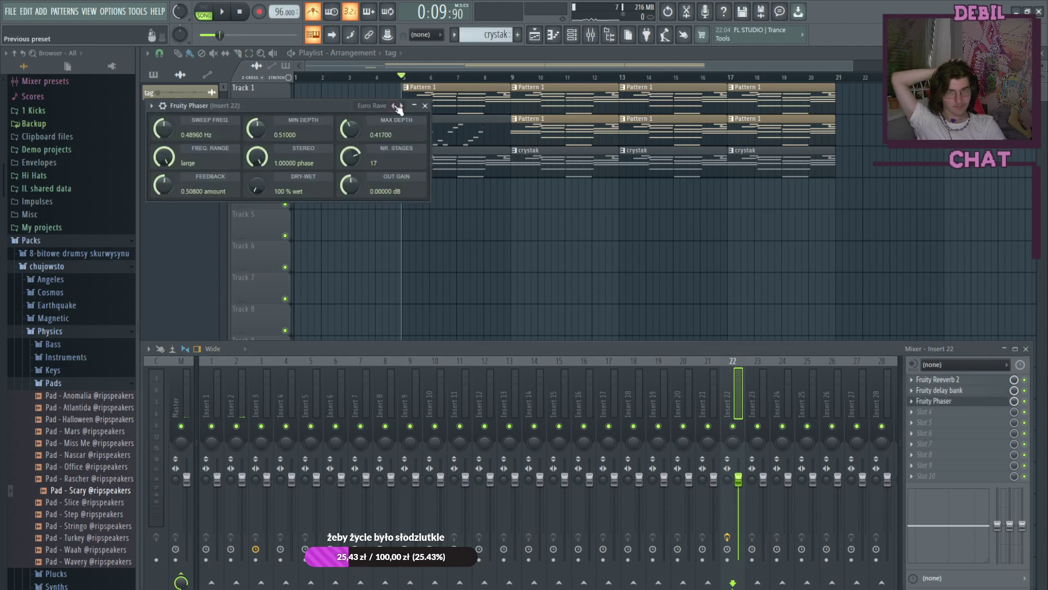
{"action": "left_click", "coordinate": [376, 78]}
{"action": "left_click", "coordinate": [229, 19]}
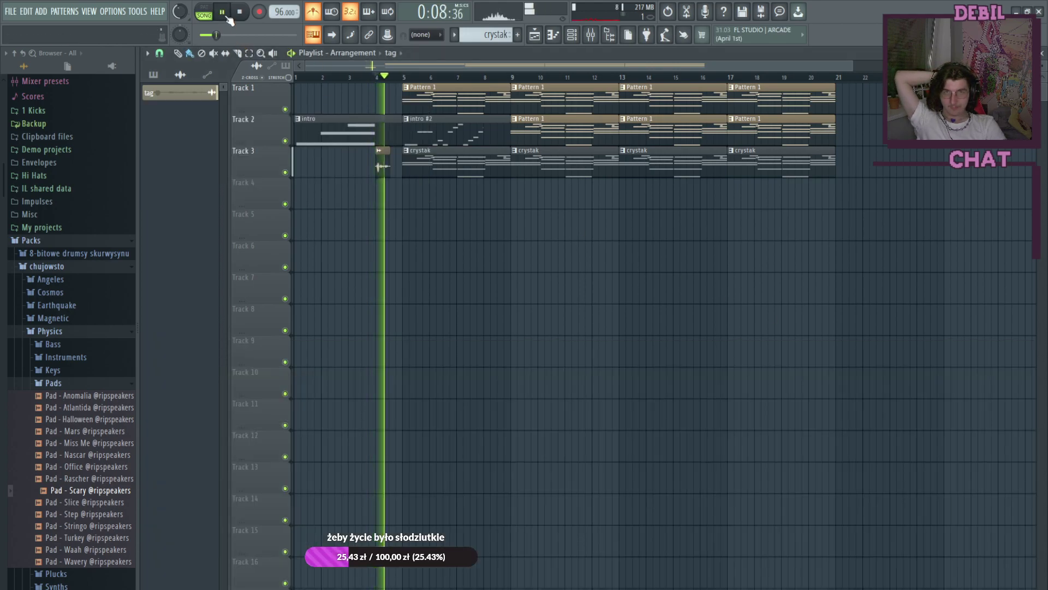
{"action": "left_click", "coordinate": [228, 20]}
{"action": "left_click", "coordinate": [355, 76]}
{"action": "key", "text": "space"}
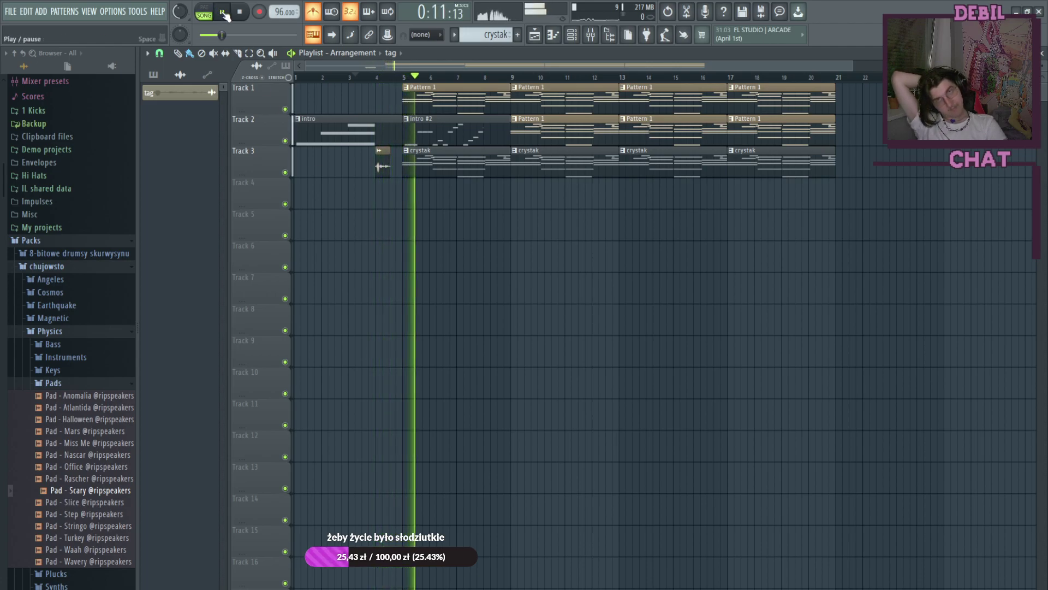
Step: Move the tag clip on Track 3 half a bar later, to the middle of bar 4, and pause playback
{"action": "left_click_drag", "start_coordinate": [382, 166], "coordinate": [395, 166]}
{"action": "left_click_drag", "start_coordinate": [343, 78], "coordinate": [291, 78]}
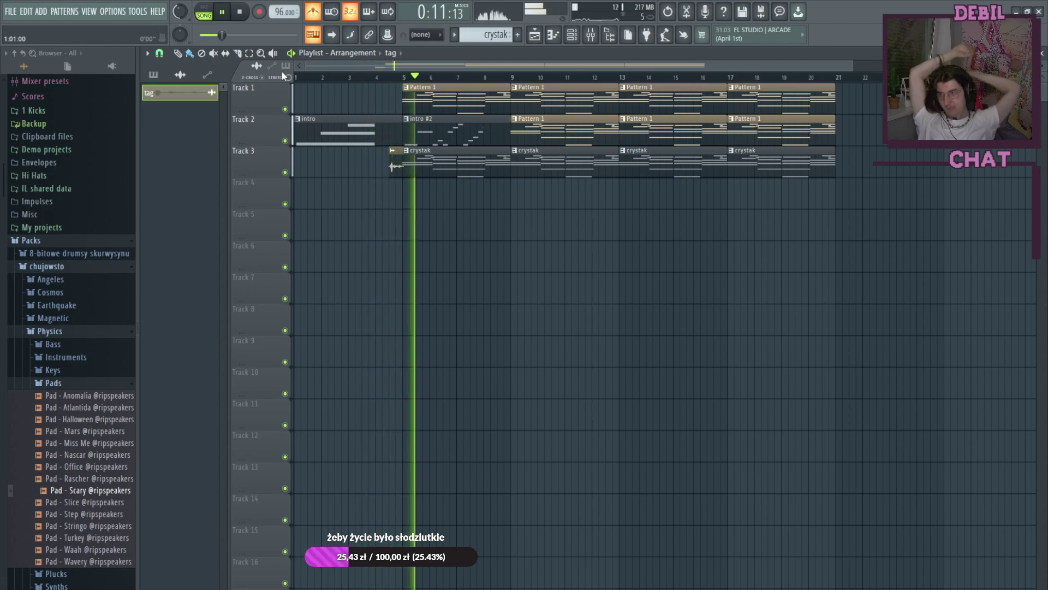
{"action": "left_click", "coordinate": [227, 12]}
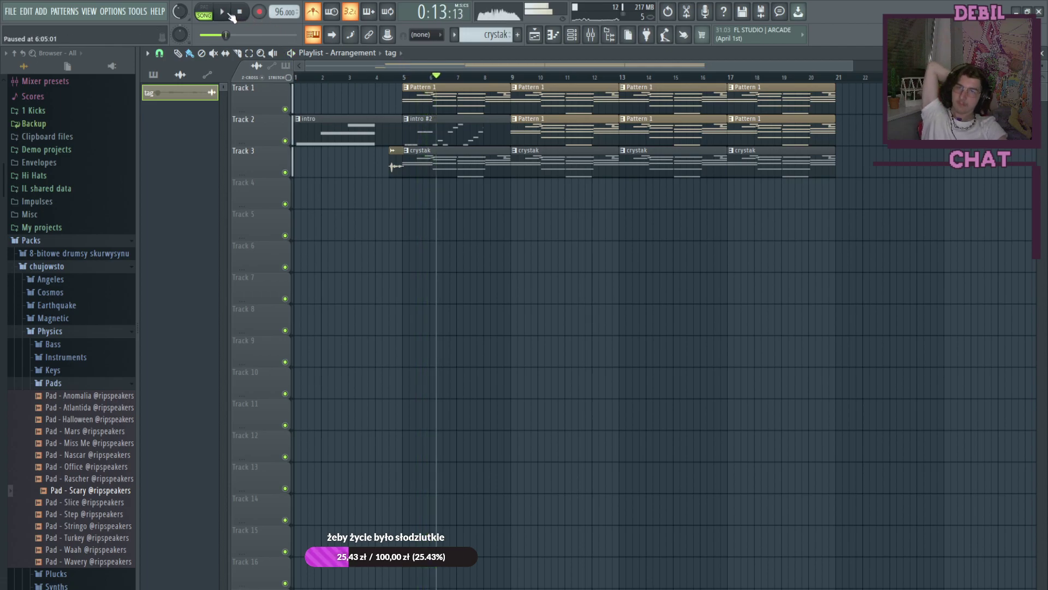
Step: Open the Fruity Reeverb 2 on Insert 22 and play the tag from early bar 3
{"action": "left_click", "coordinate": [591, 35]}
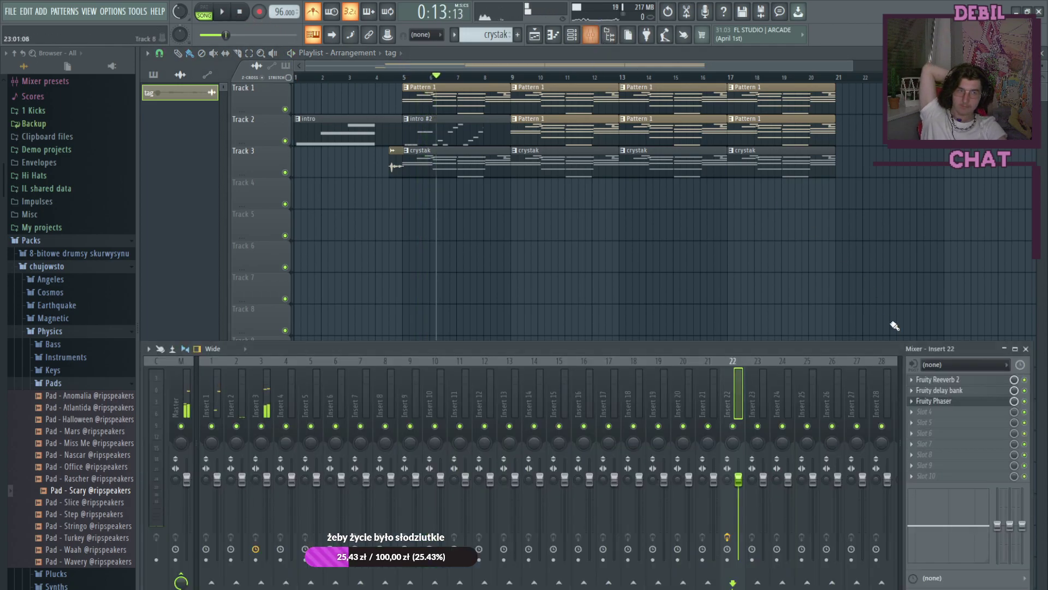
{"action": "left_click", "coordinate": [947, 379]}
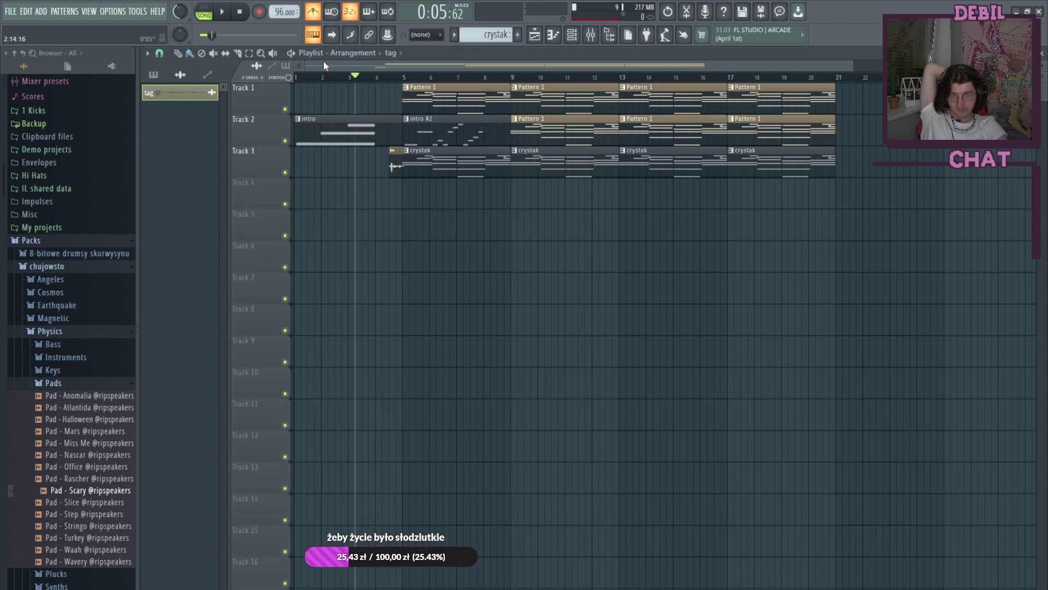
{"action": "left_click", "coordinate": [227, 19]}
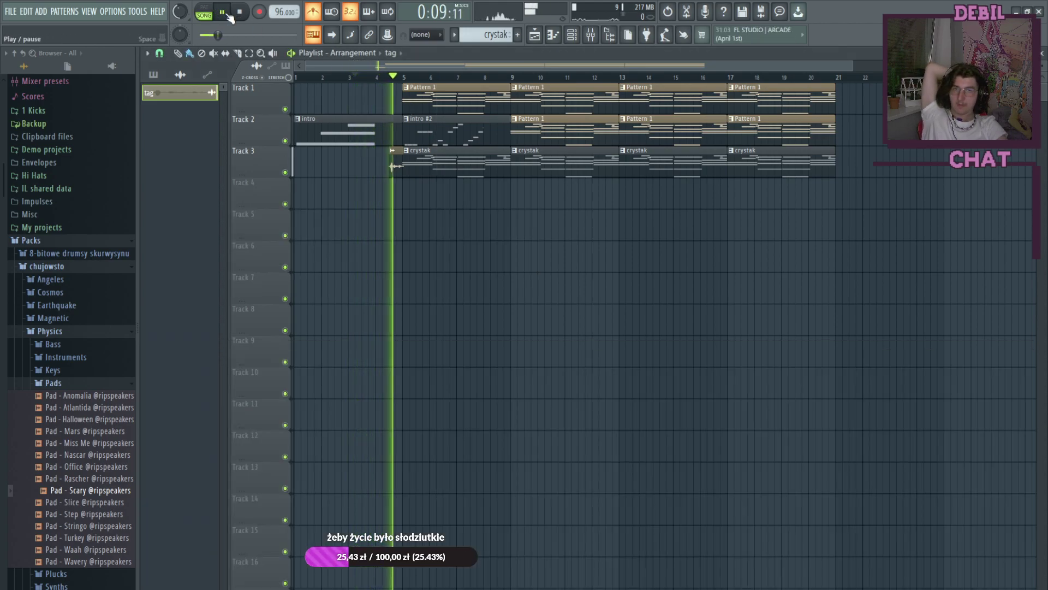
{"action": "left_click", "coordinate": [228, 17]}
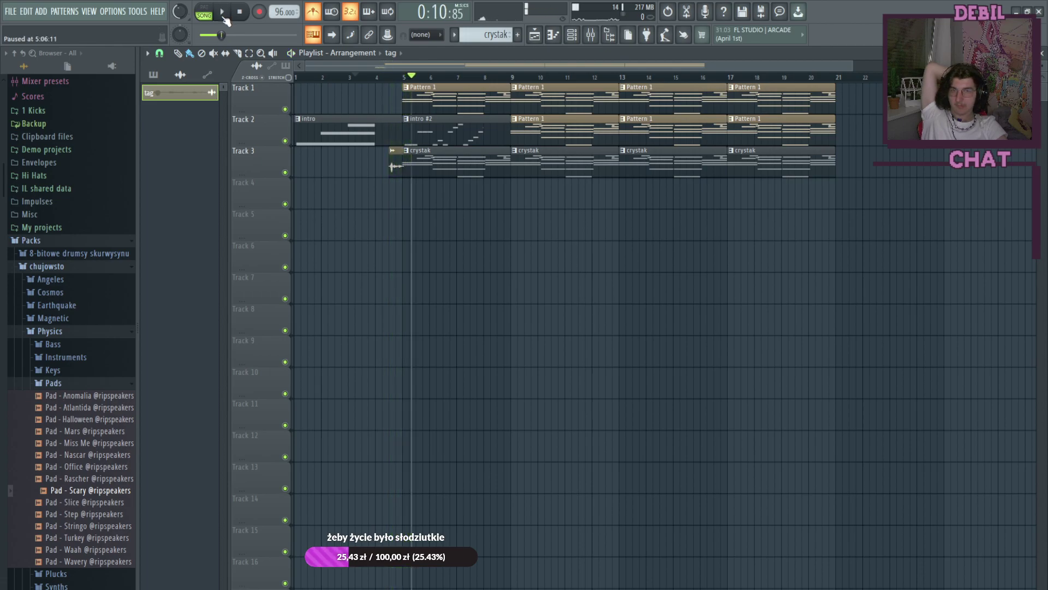
Step: Try the tag sample's pitch control in Resample time-stretching mode, and play the song from late bar 3
{"action": "left_click", "coordinate": [571, 33]}
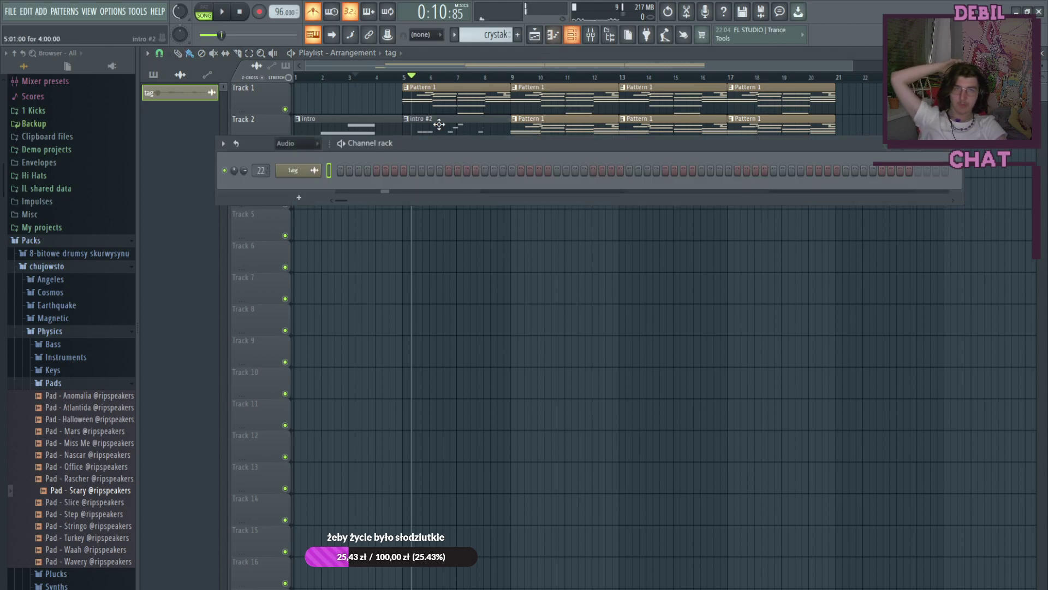
{"action": "left_click", "coordinate": [310, 172]}
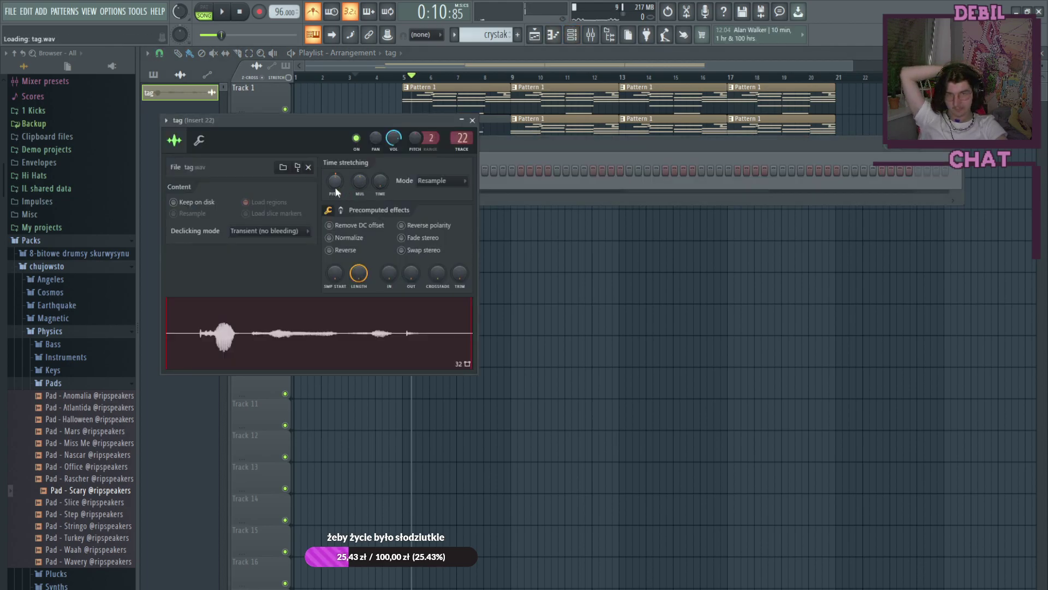
{"action": "left_click", "coordinate": [367, 77]}
{"action": "left_click", "coordinate": [223, 16]}
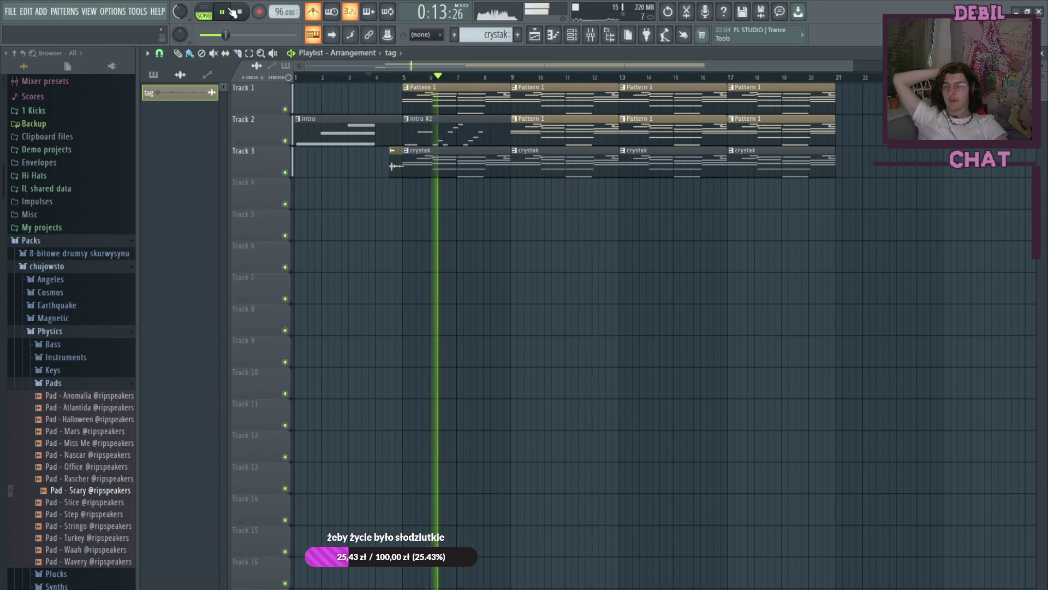
{"action": "left_click", "coordinate": [222, 13]}
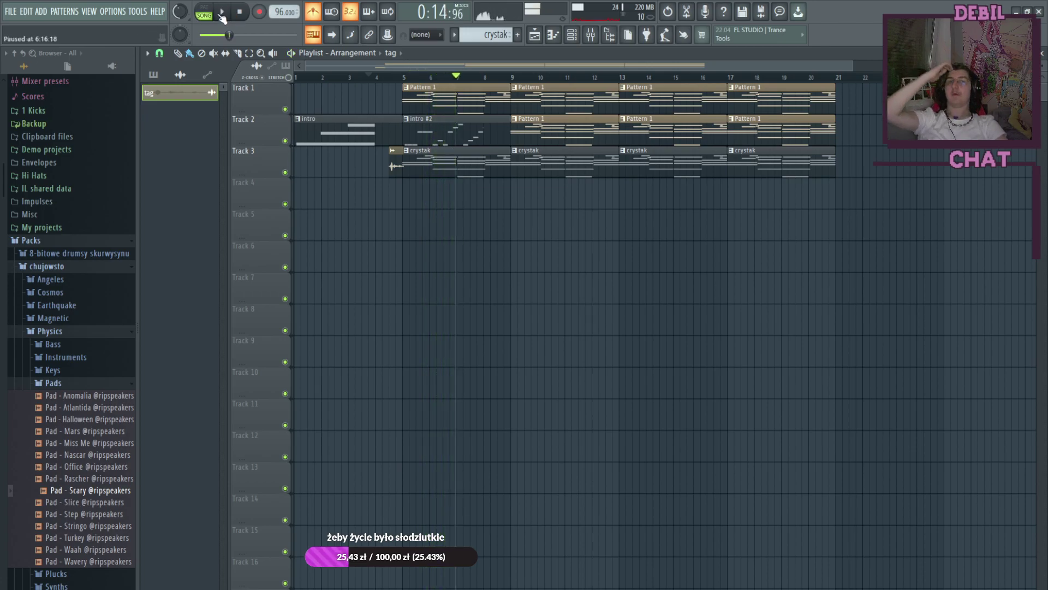
Step: Set the tag sample's time stretching to Auto with a pitch shift of about +57 cents, and play from mid bar 4
{"action": "left_click", "coordinate": [572, 34]}
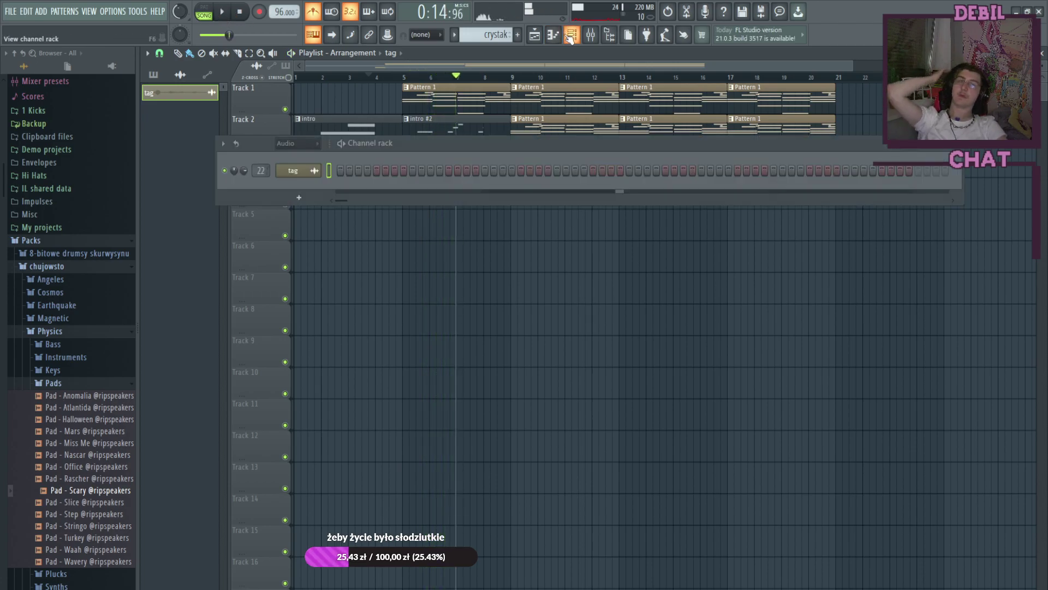
{"action": "left_click", "coordinate": [314, 171]}
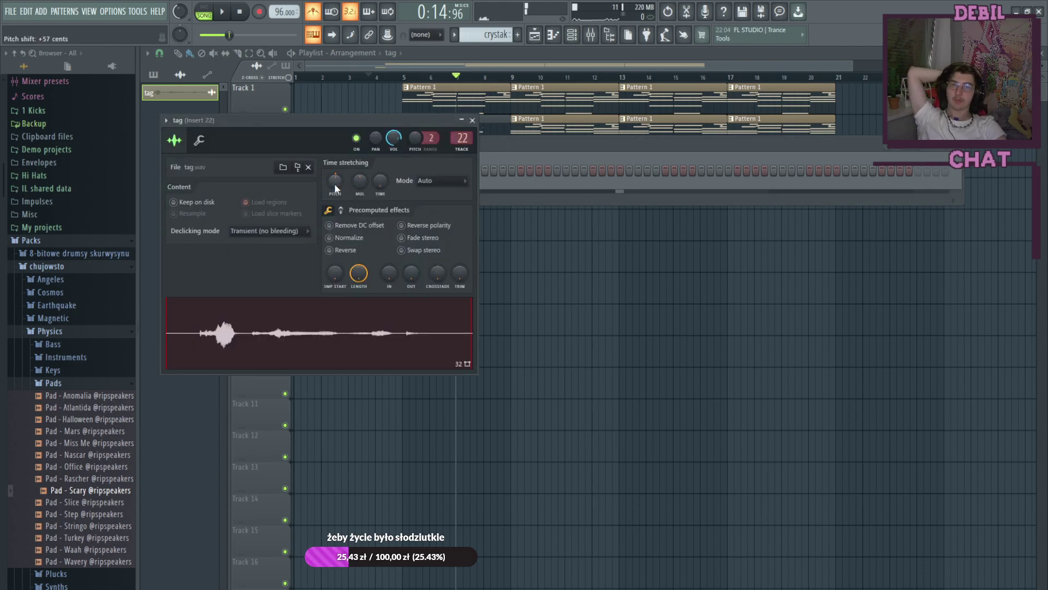
{"action": "left_click", "coordinate": [435, 52]}
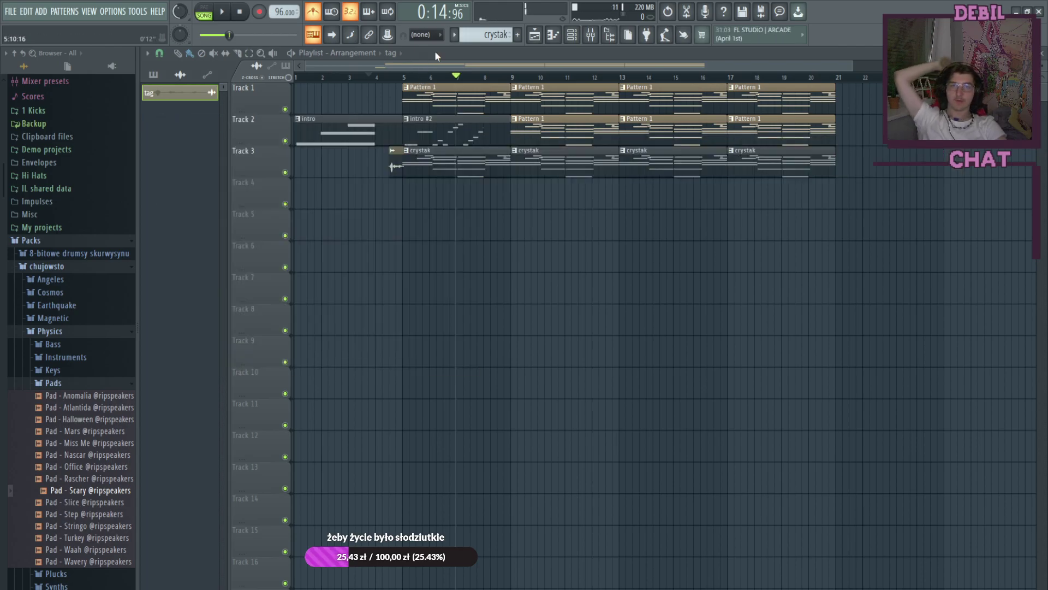
{"action": "left_click", "coordinate": [390, 78]}
{"action": "left_click", "coordinate": [222, 16]}
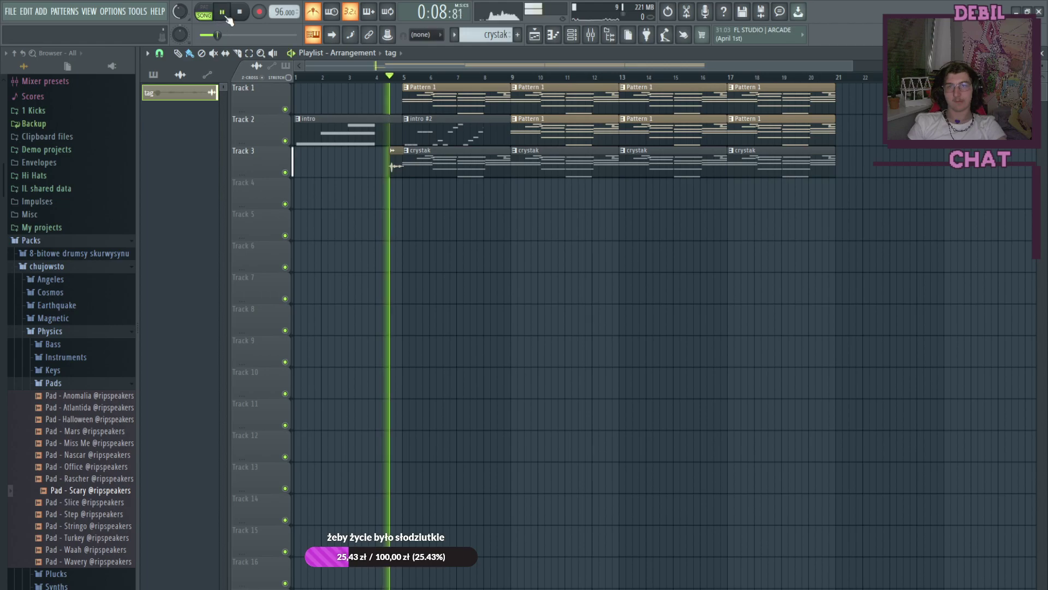
{"action": "left_click", "coordinate": [222, 13]}
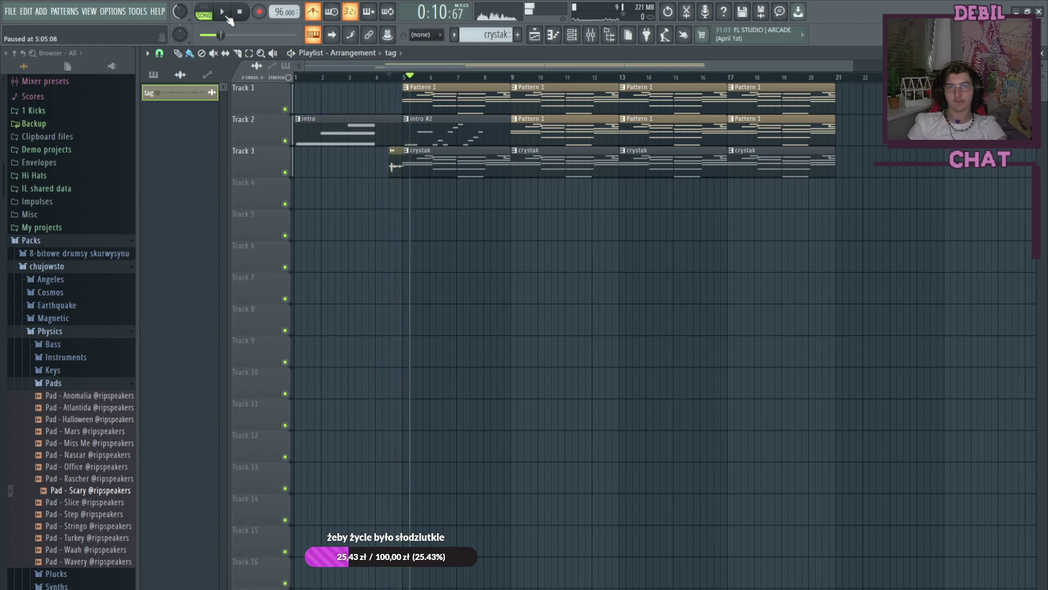
{"action": "left_click", "coordinate": [574, 36]}
{"action": "left_click", "coordinate": [574, 36]}
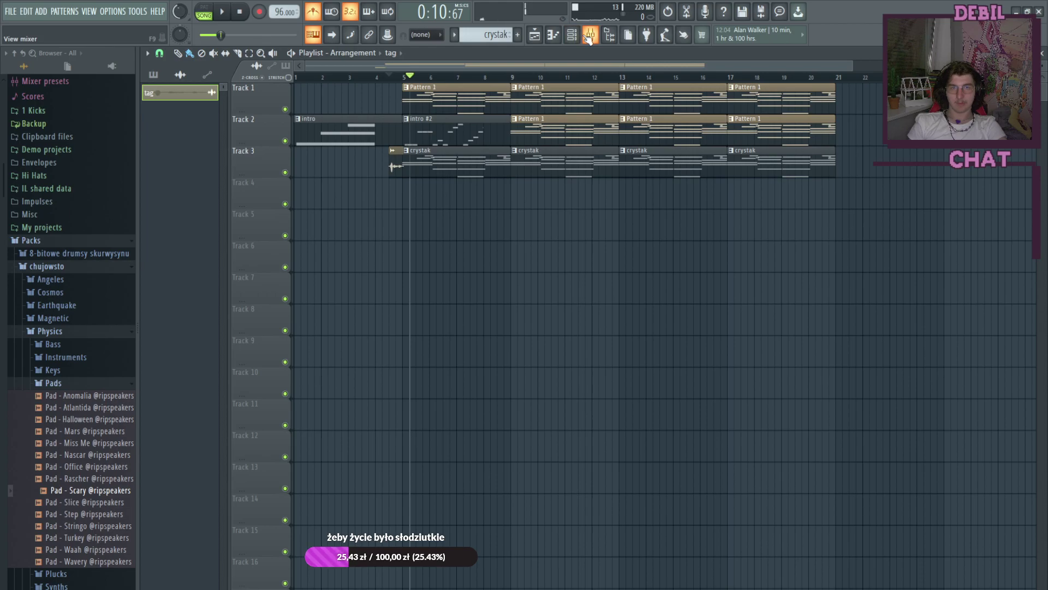
{"action": "left_click", "coordinate": [588, 36]}
{"action": "left_click", "coordinate": [588, 36]}
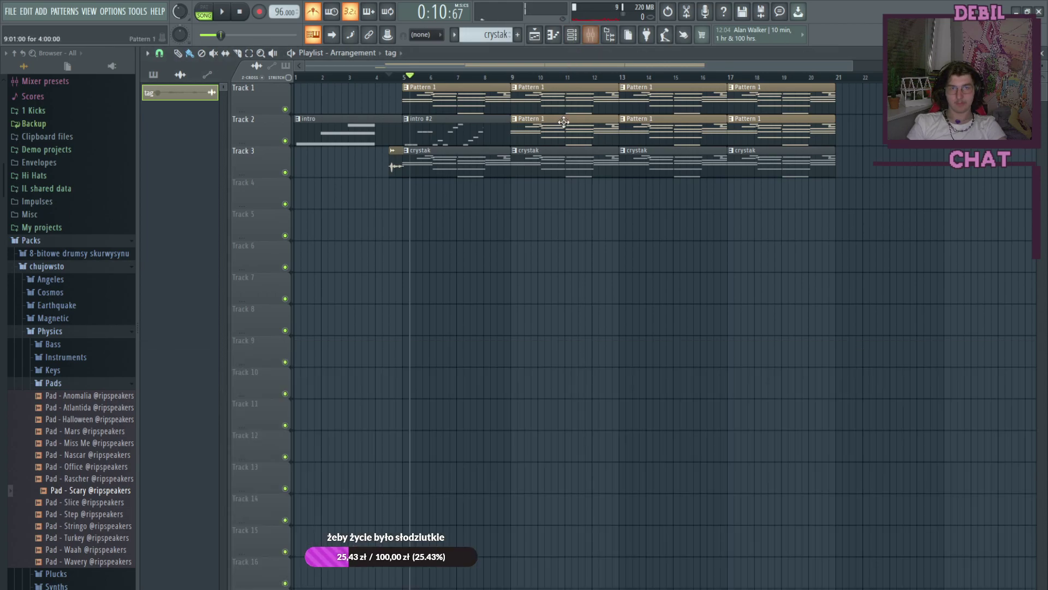
Step: Replace the three Pattern 1 clips on Track 2 with intro #2 clips at bars 9, 13 and 17
{"action": "right_click", "coordinate": [561, 126]}
{"action": "right_click", "coordinate": [671, 129]}
{"action": "right_click", "coordinate": [734, 129]}
{"action": "left_click", "coordinate": [503, 134]}
{"action": "left_click_drag", "start_coordinate": [517, 134], "coordinate": [737, 121]}
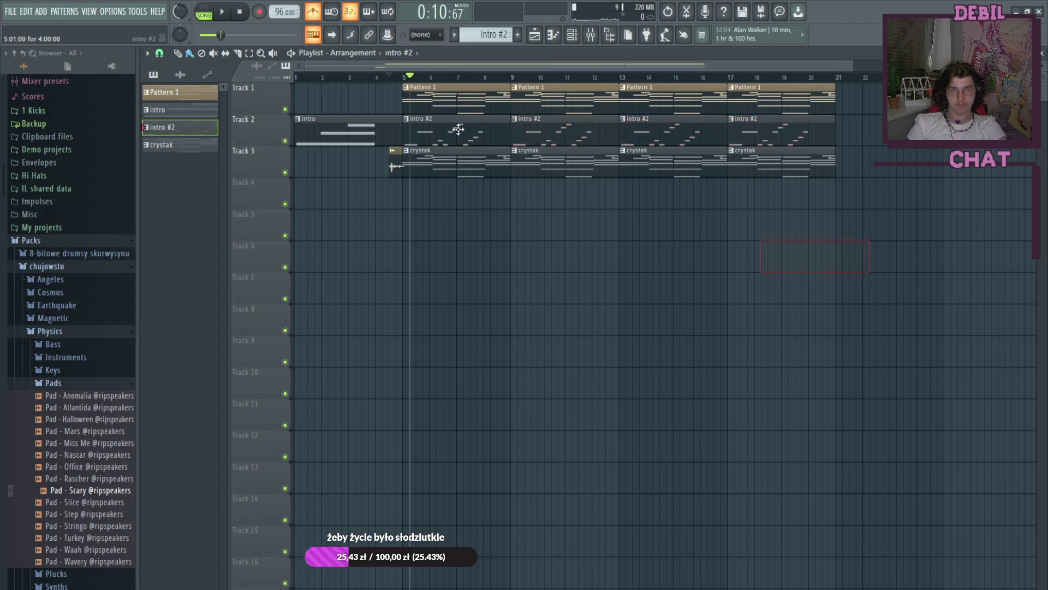
Step: Play the song from late bar 4 to hear the tag lead into the first full section
{"action": "left_click", "coordinate": [395, 78]}
{"action": "left_click", "coordinate": [225, 13]}
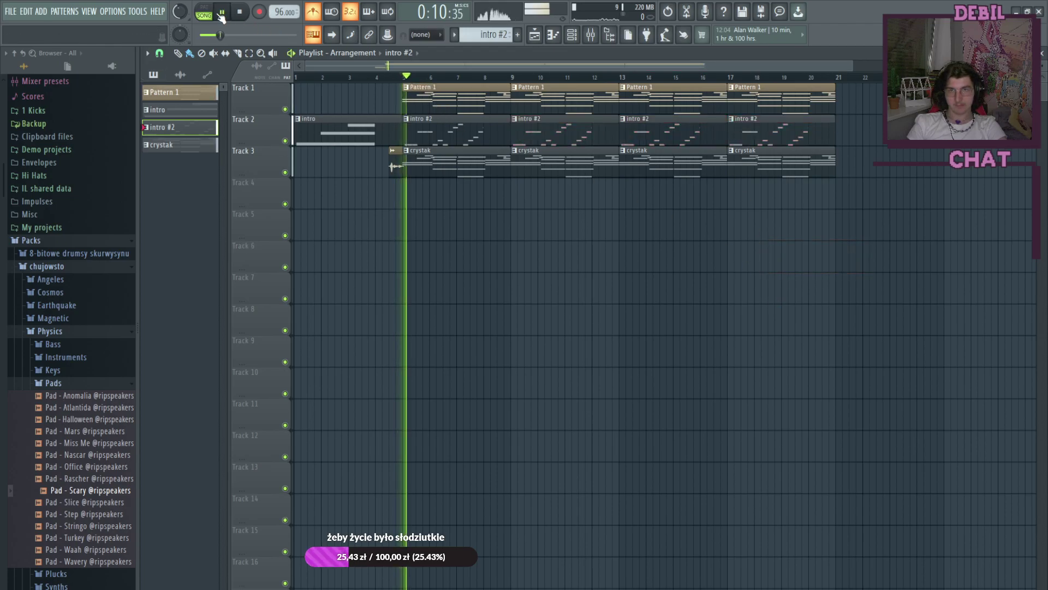
{"action": "left_click", "coordinate": [222, 13]}
Step: Add Fruity parametric EQ 2 to the first effect slot of mixer Insert 1
{"action": "left_click", "coordinate": [572, 35]}
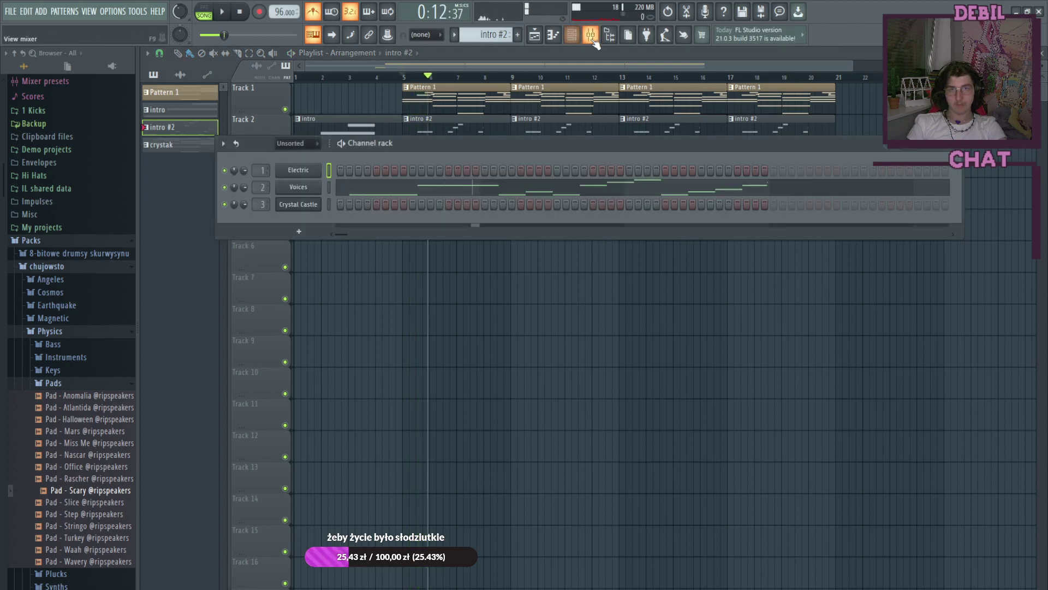
{"action": "left_click", "coordinate": [572, 35]}
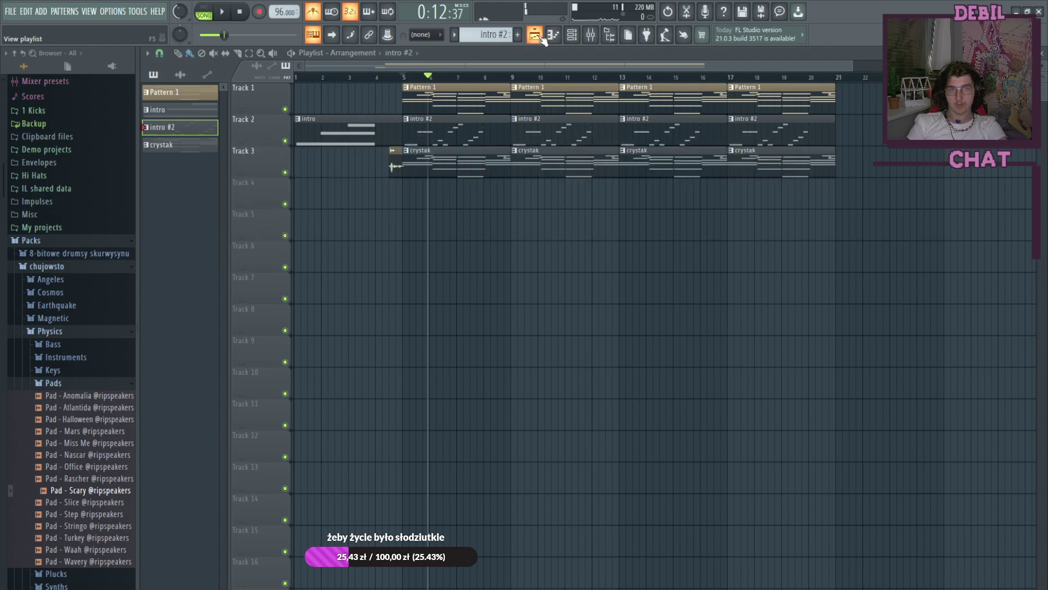
{"action": "left_click", "coordinate": [572, 35]}
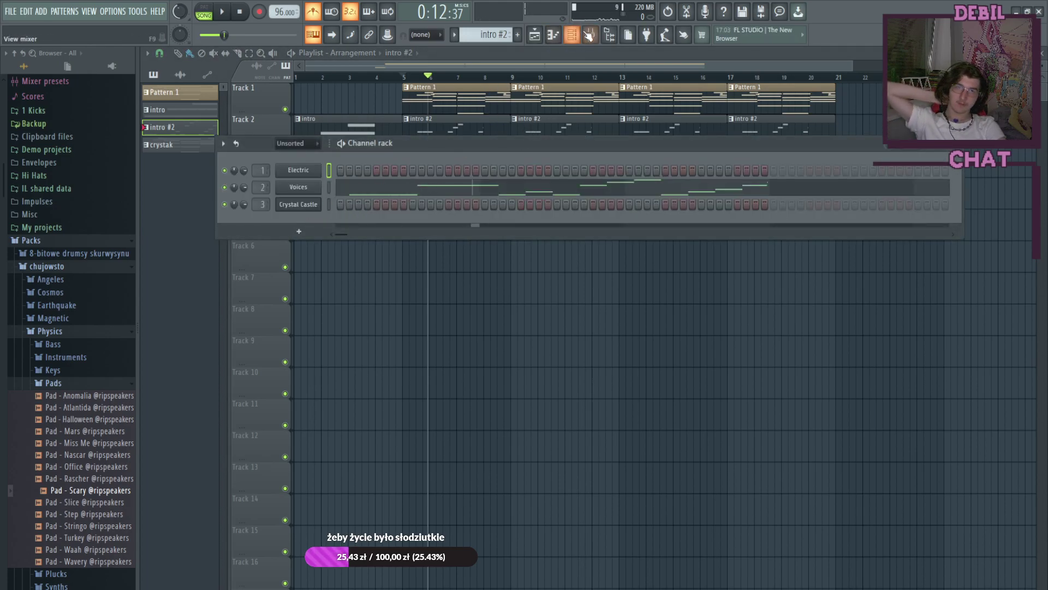
{"action": "left_click", "coordinate": [591, 35]}
{"action": "left_click", "coordinate": [211, 385]}
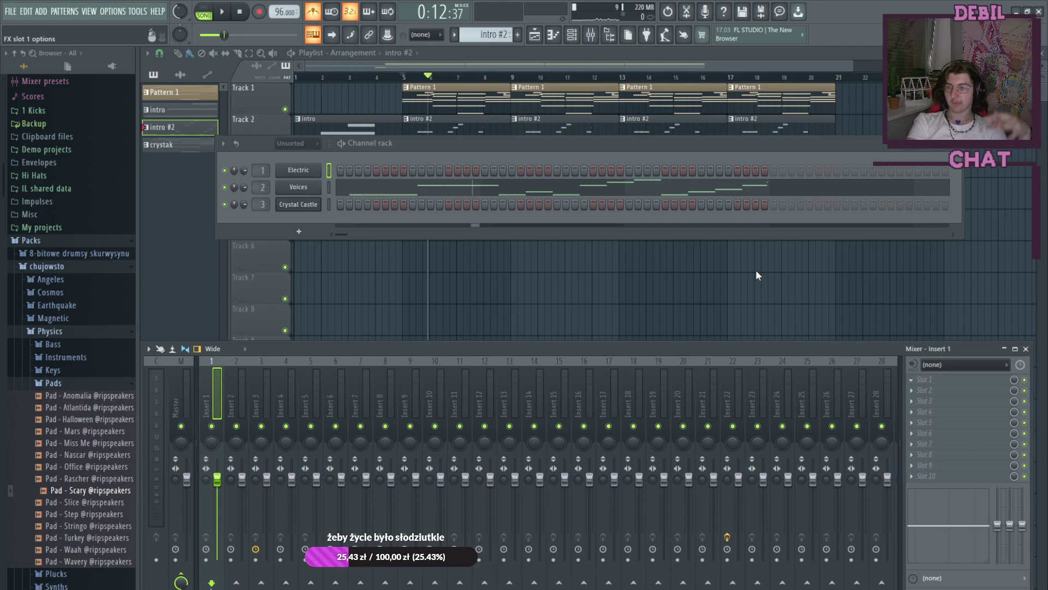
{"action": "left_click", "coordinate": [778, 433]}
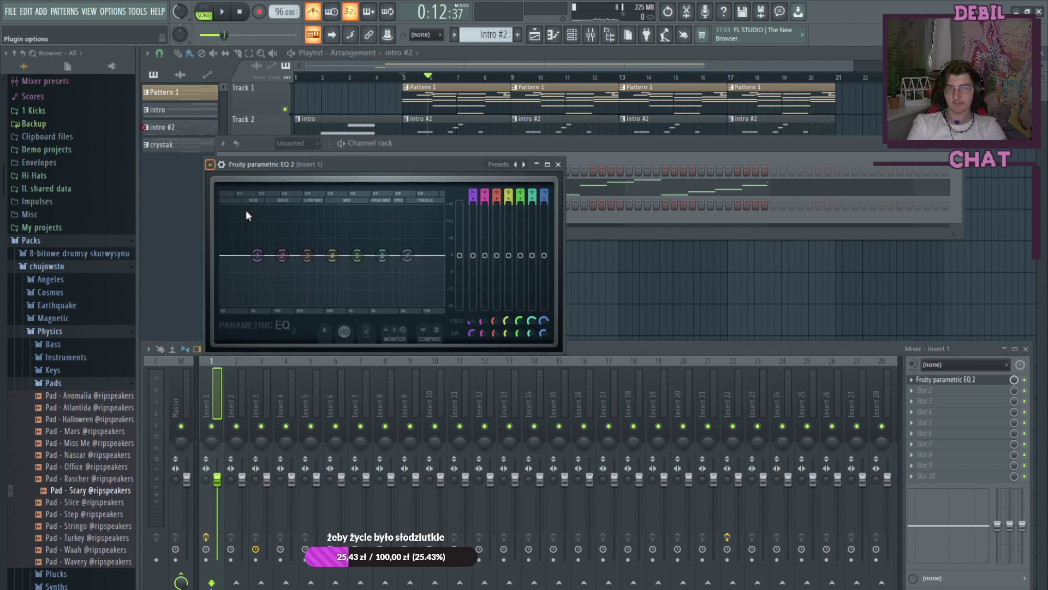
Step: Apply the "20Hz + 18kHz cut" preset to Insert 1's equalizer and raise the high-pass frequency of band 1
{"action": "left_click", "coordinate": [365, 241]}
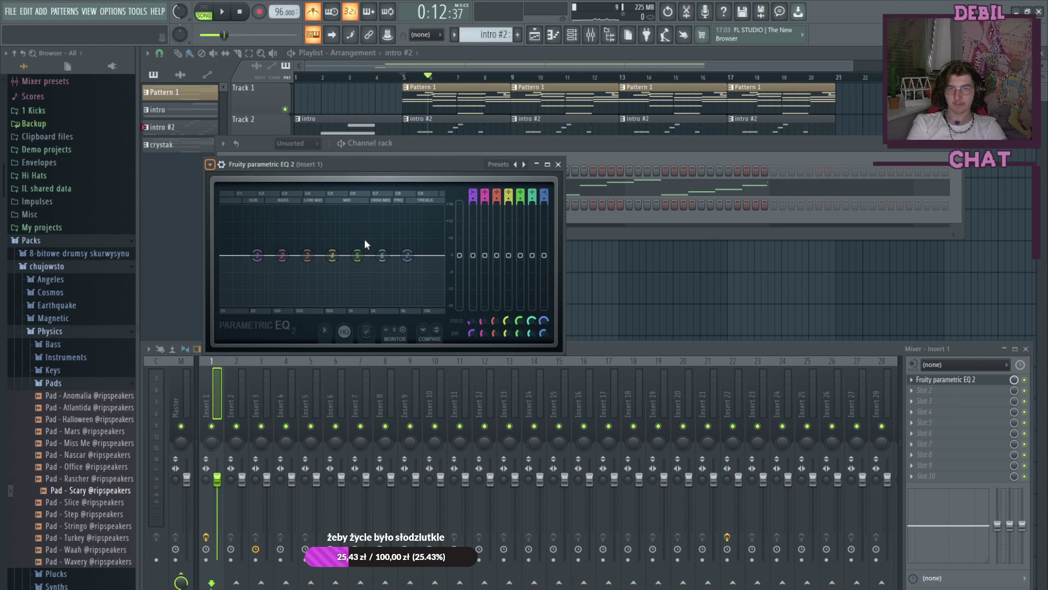
{"action": "scroll", "coordinate": [224, 261], "scroll_direction": "down", "scroll_amount": 3}
{"action": "scroll", "coordinate": [225, 261], "scroll_direction": "up", "scroll_amount": 4}
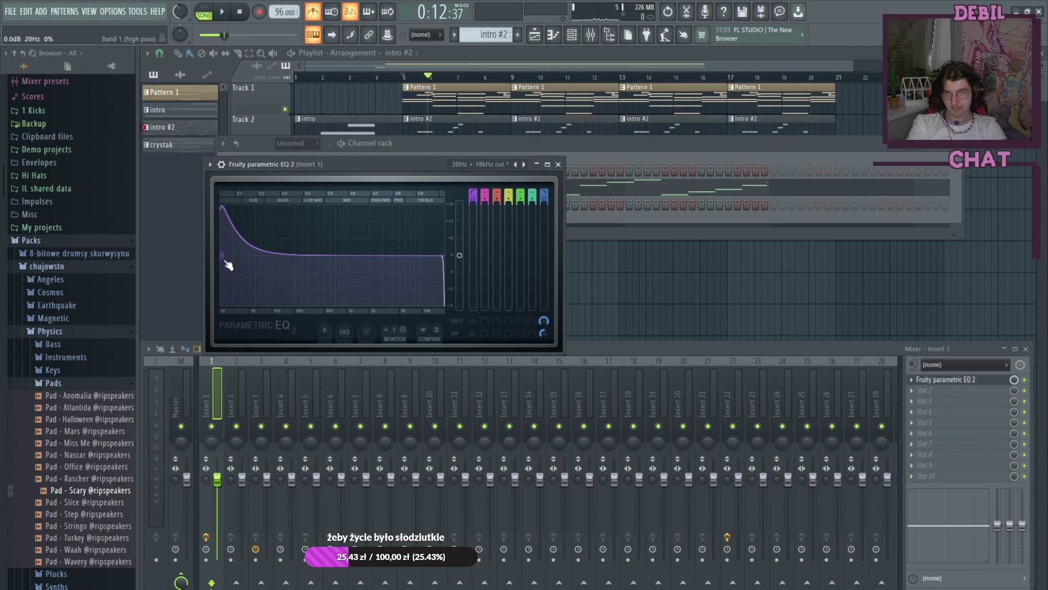
{"action": "left_click_drag", "start_coordinate": [227, 264], "coordinate": [261, 254]}
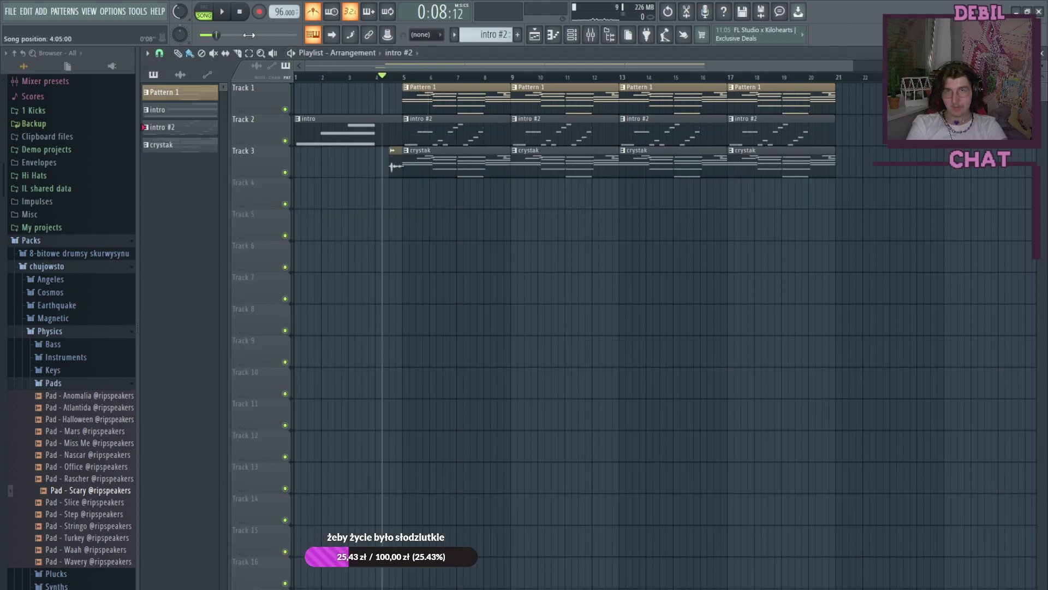
Step: Play the song from early bar 4 and move the high-pass band of Insert 1's equalizer slightly higher in frequency
{"action": "key", "text": "space"}
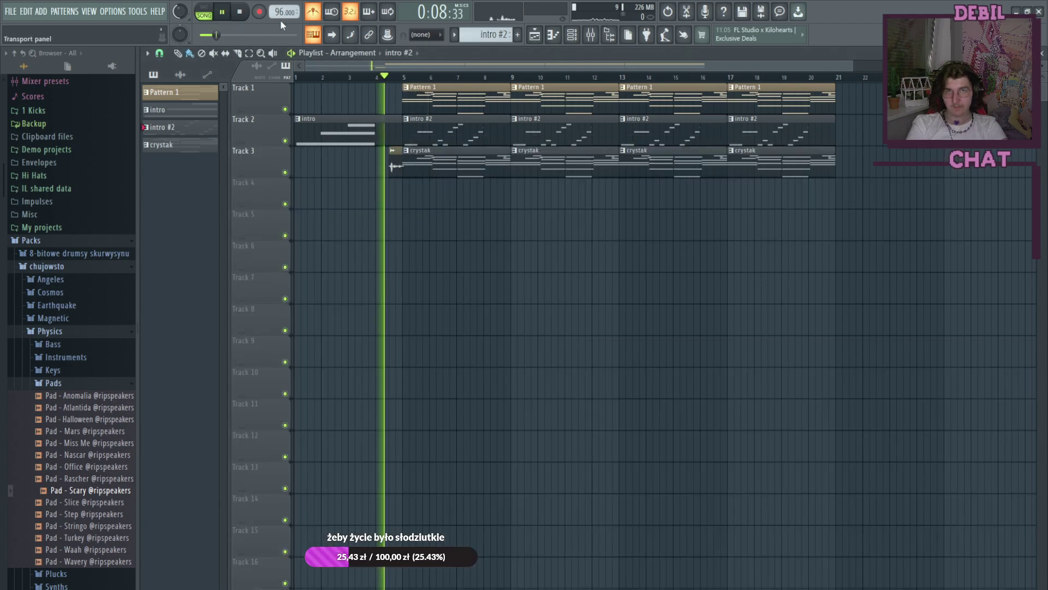
{"action": "left_click", "coordinate": [578, 34]}
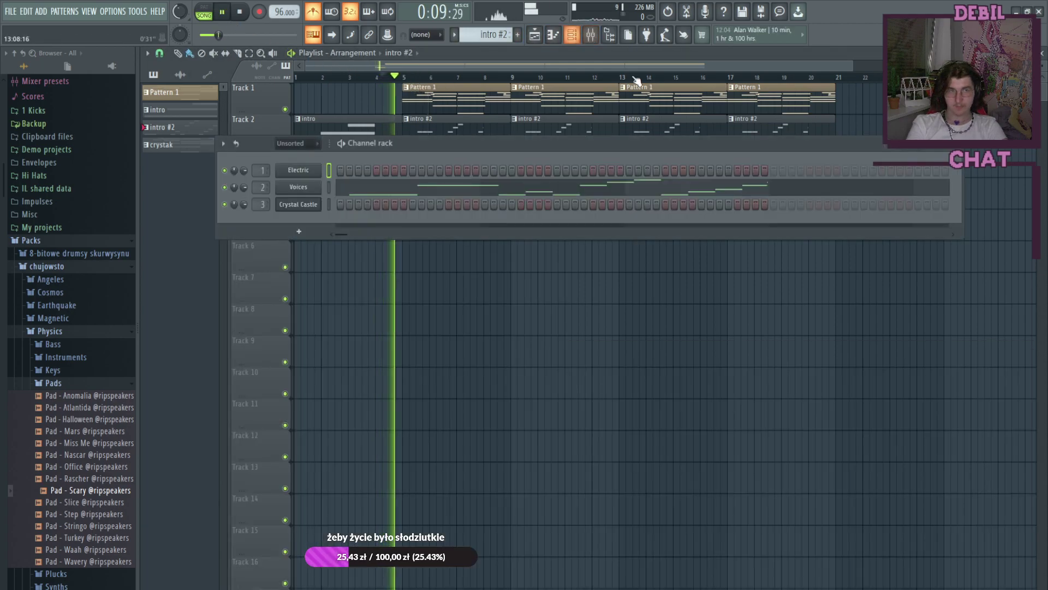
{"action": "left_click", "coordinate": [590, 34]}
{"action": "left_click", "coordinate": [945, 380]}
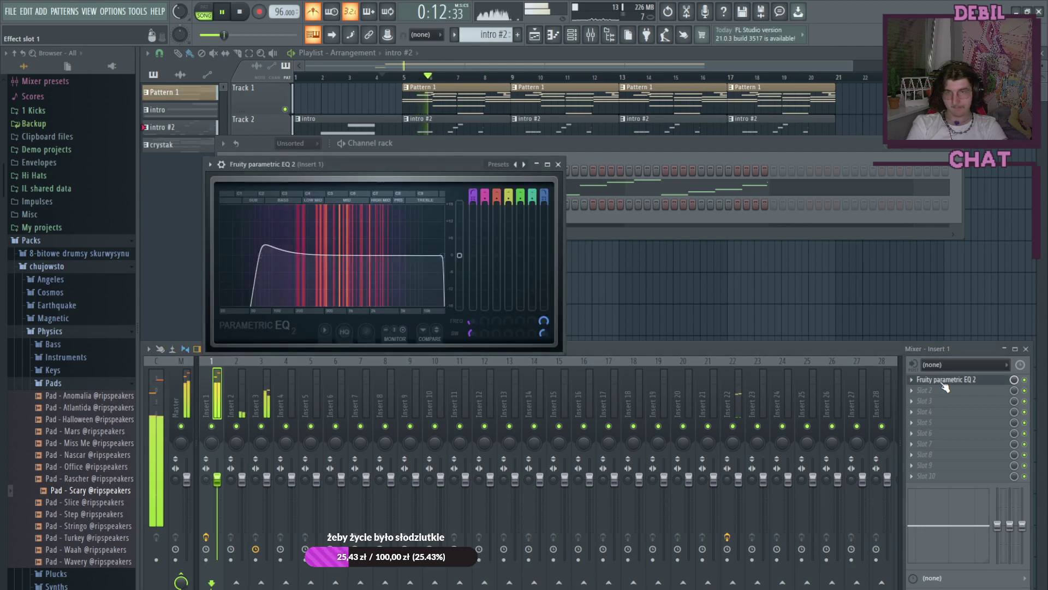
{"action": "left_click_drag", "start_coordinate": [262, 255], "coordinate": [271, 256]}
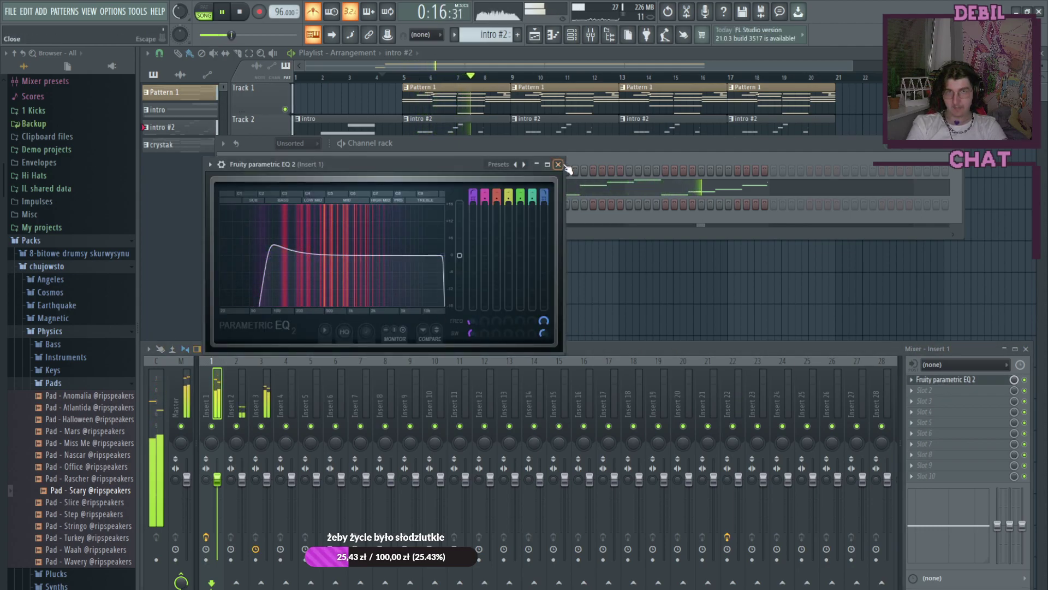
{"action": "left_click", "coordinate": [243, 394]}
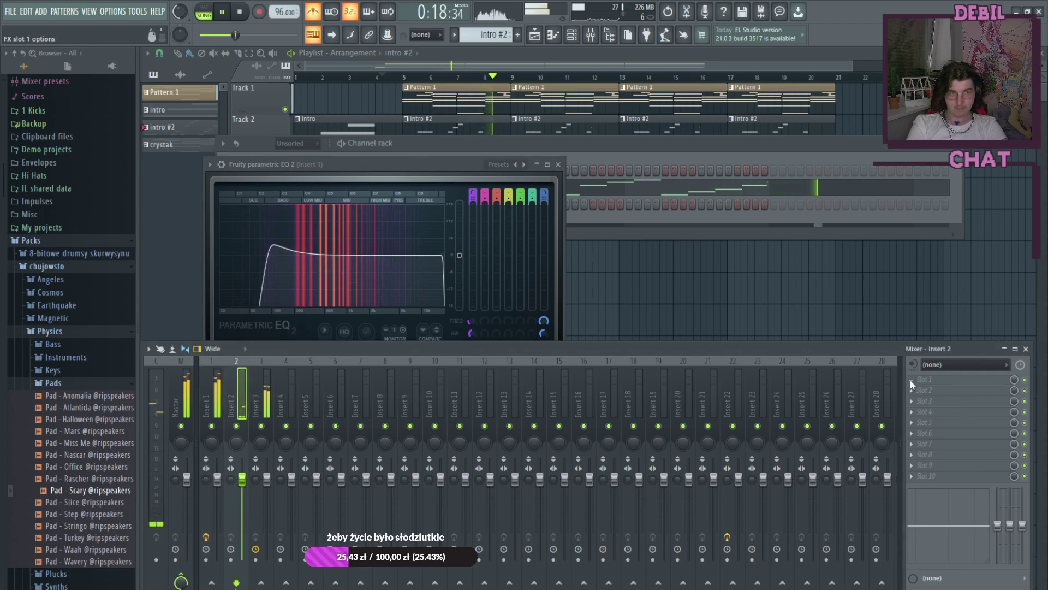
{"action": "left_click", "coordinate": [557, 164]}
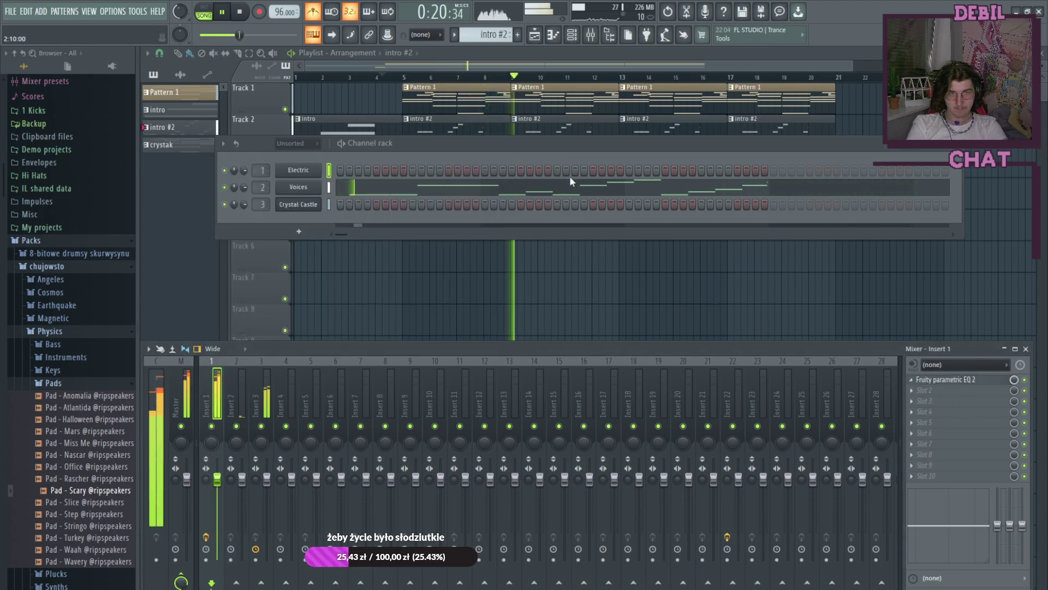
Step: Add Fruity parametric EQ 2 to the first slot of Insert 3 with the "20Hz + 18kHz cut" preset
{"action": "left_click", "coordinate": [251, 405]}
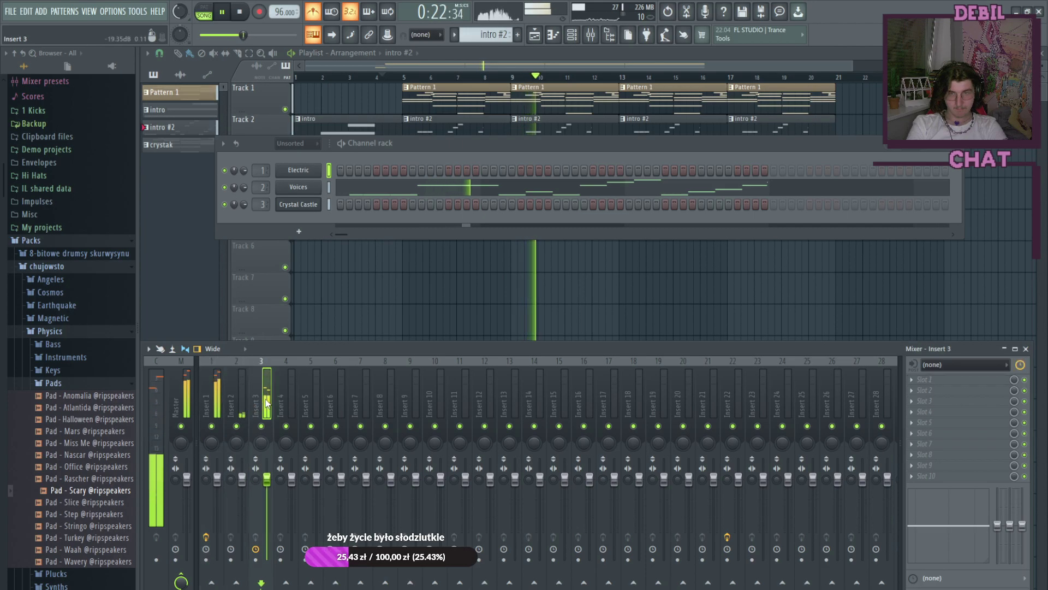
{"action": "left_click", "coordinate": [756, 434]}
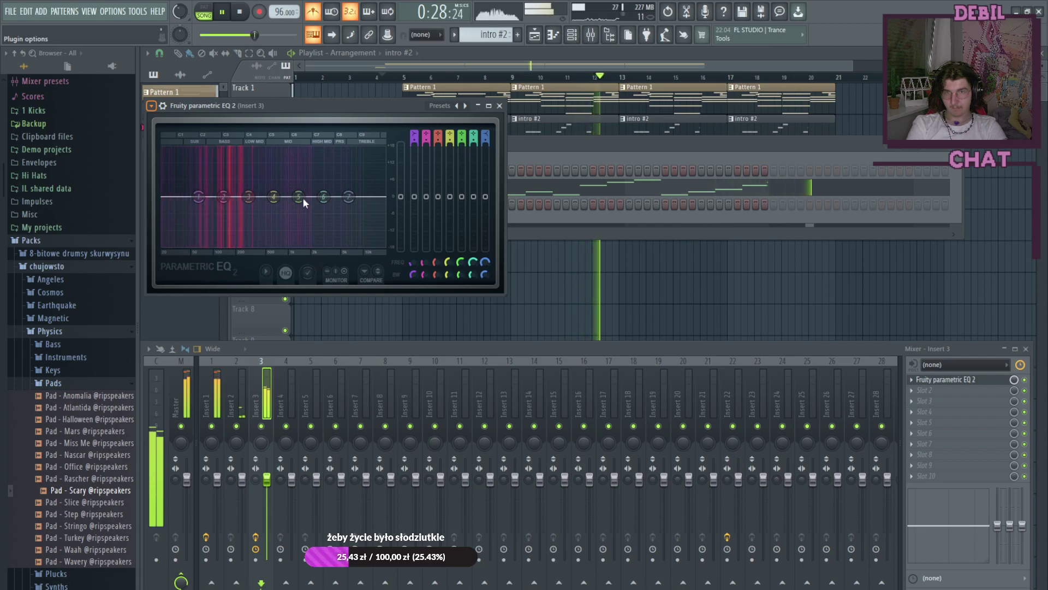
{"action": "left_click", "coordinate": [465, 106]}
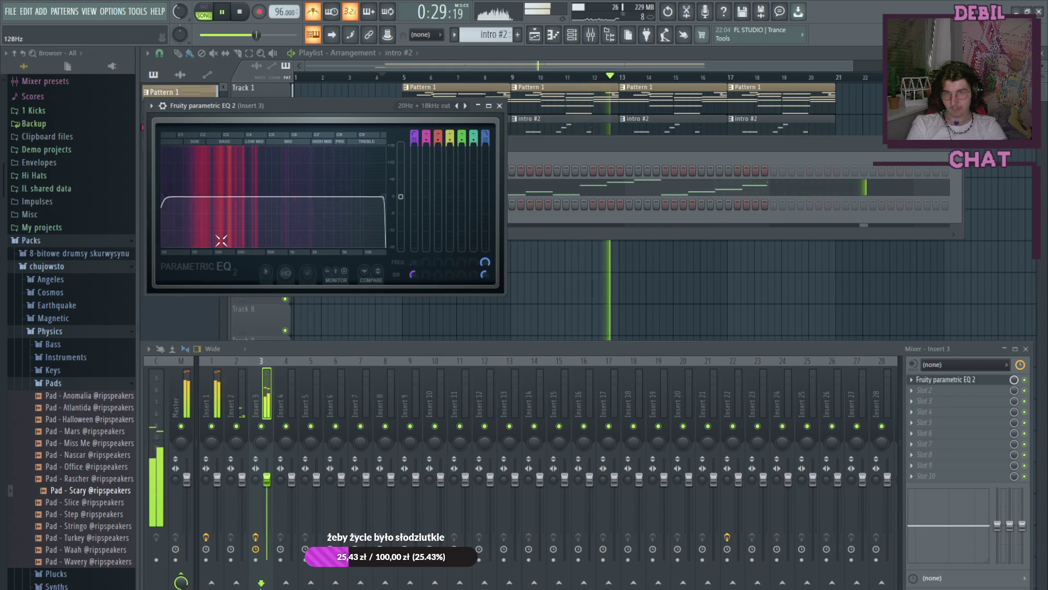
Step: Set band 1 of Insert 3's equalizer to a 72 Hz high pass with 45% bandwidth, and stop playback
{"action": "left_click_drag", "start_coordinate": [164, 198], "coordinate": [204, 197]}
{"action": "scroll", "coordinate": [192, 198], "scroll_direction": "up", "scroll_amount": 2}
{"action": "scroll", "coordinate": [192, 197], "scroll_direction": "down", "scroll_amount": 4}
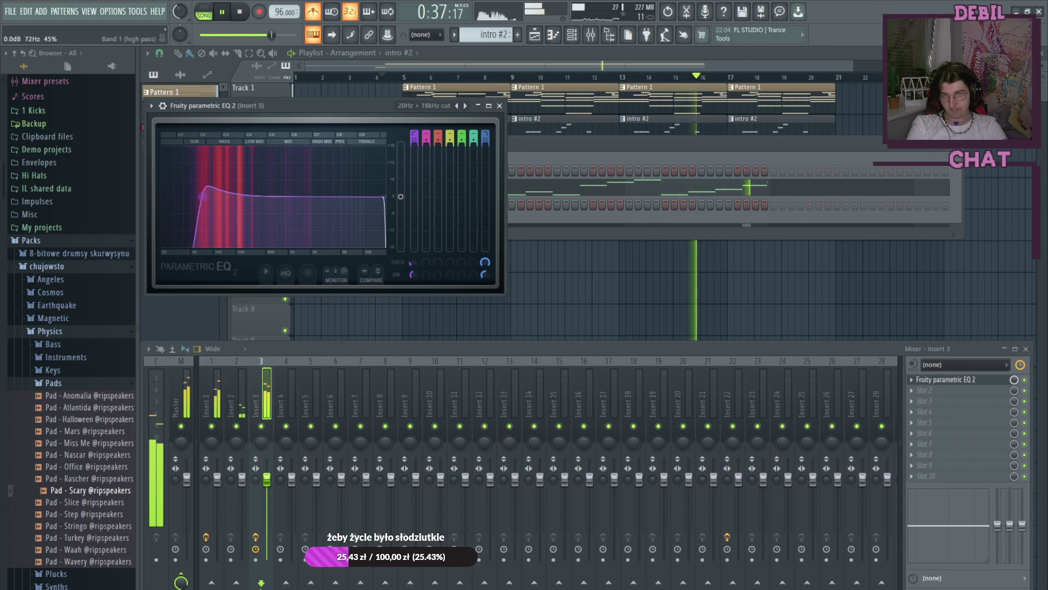
{"action": "left_click", "coordinate": [499, 106]}
{"action": "left_click", "coordinate": [224, 12]}
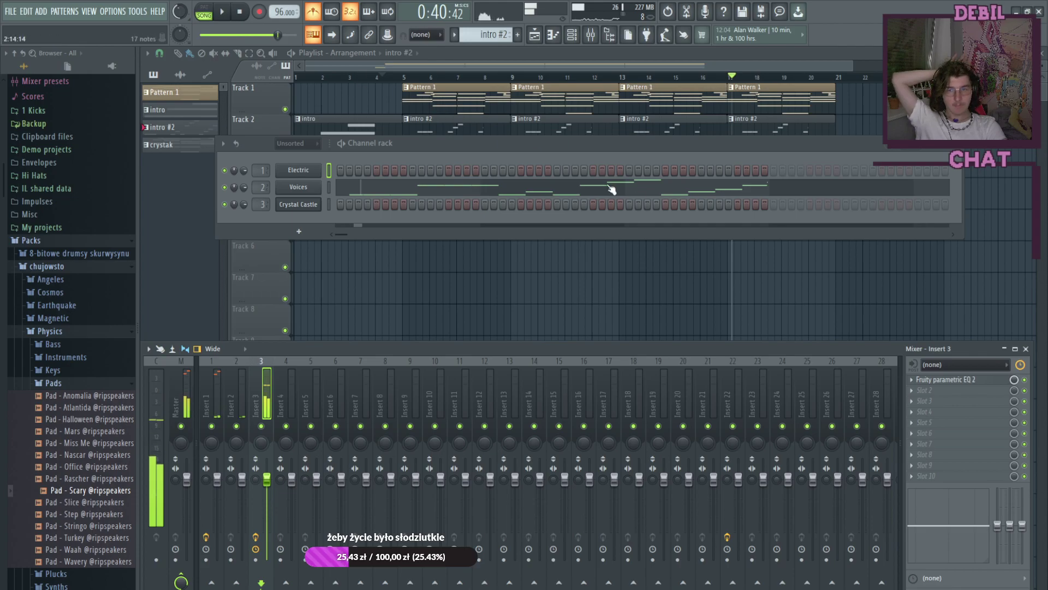
Step: Show the channel rack, collapse the Physics sample folder and expand the Magnetic folder in the chujowsto pack
{"action": "left_click", "coordinate": [955, 143]}
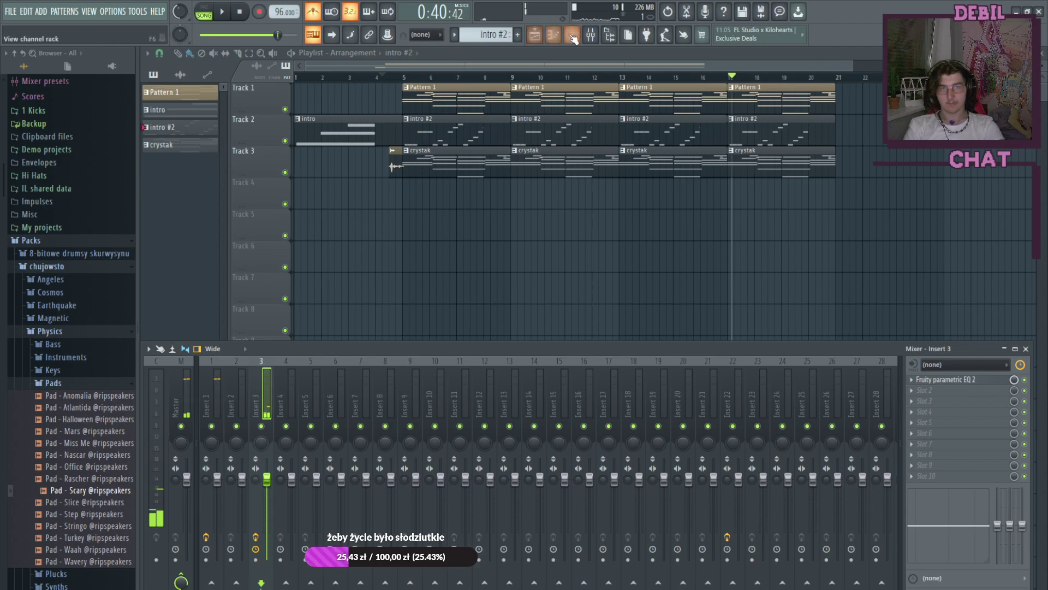
{"action": "key", "text": "F6"}
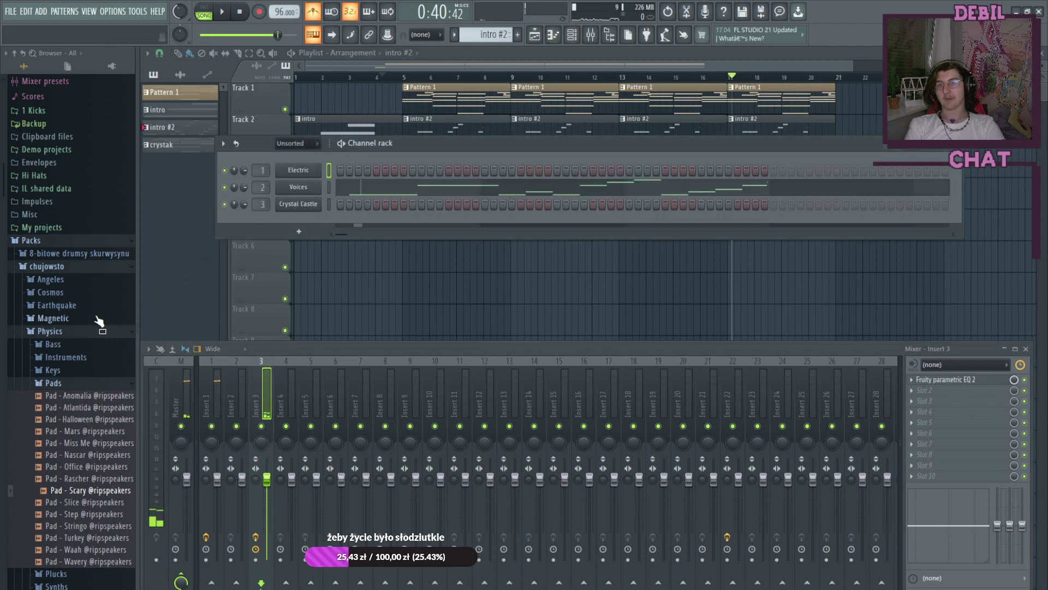
{"action": "left_click", "coordinate": [65, 381]}
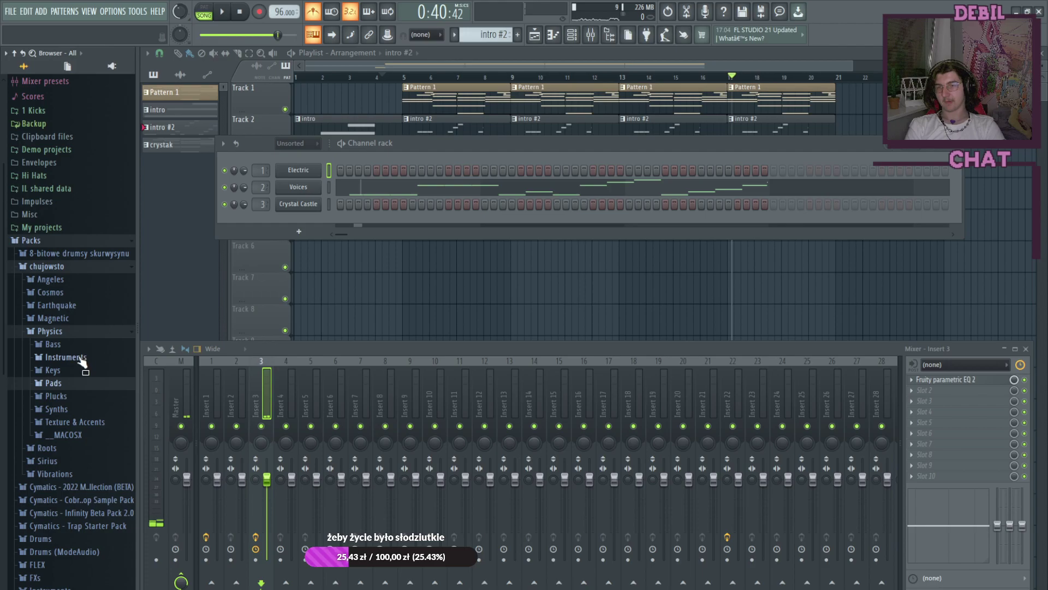
{"action": "left_click", "coordinate": [72, 334]}
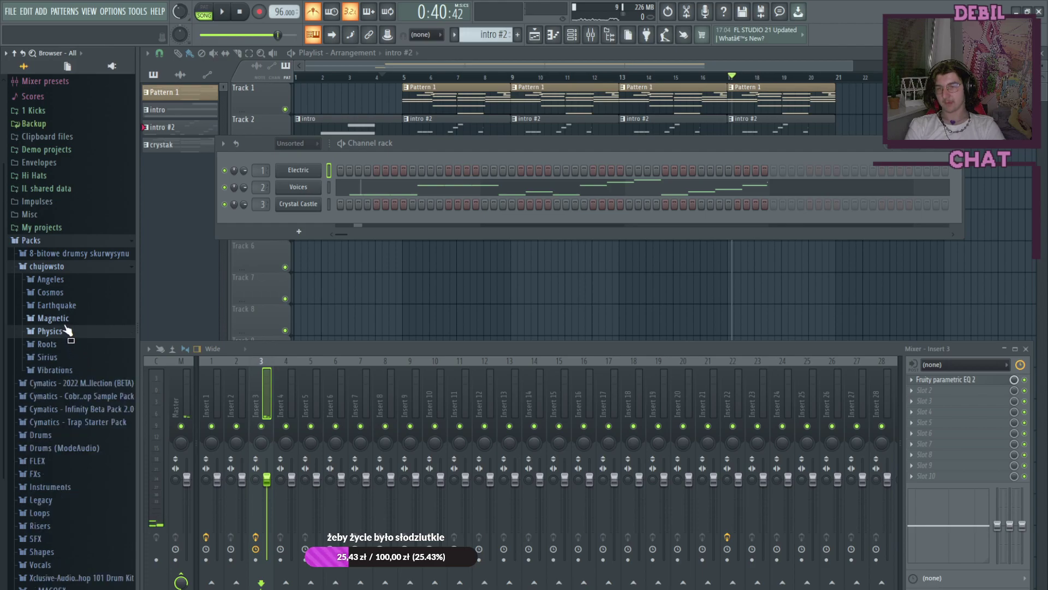
{"action": "key", "text": "Up"}
{"action": "key", "text": "Right"}
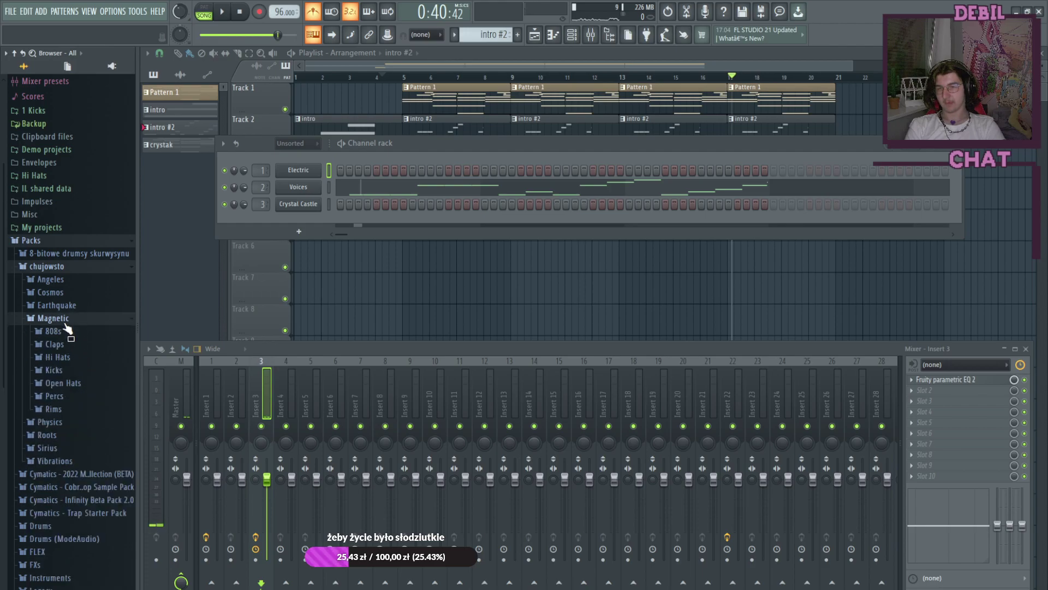
Step: Audition several Magnetic hi-hat samples, including Floss, Crickets, Clicky and Carson, and open the Kicks folder
{"action": "left_click", "coordinate": [58, 358]}
{"action": "left_click", "coordinate": [63, 406]}
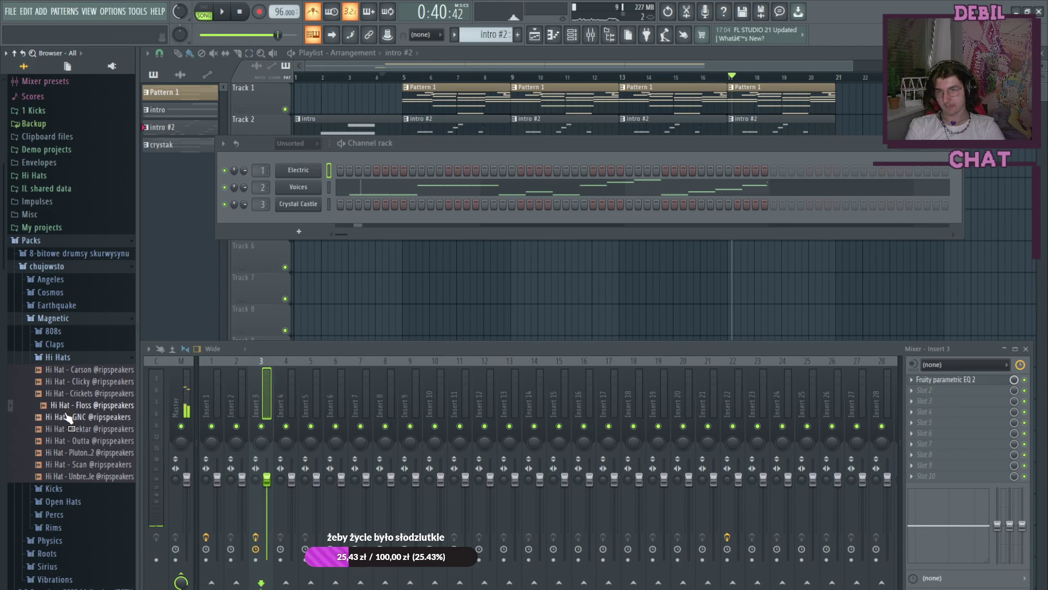
{"action": "left_click", "coordinate": [95, 428]}
{"action": "left_click", "coordinate": [96, 393]}
{"action": "left_click", "coordinate": [101, 381]}
{"action": "left_click", "coordinate": [101, 369]}
{"action": "left_click", "coordinate": [104, 488]}
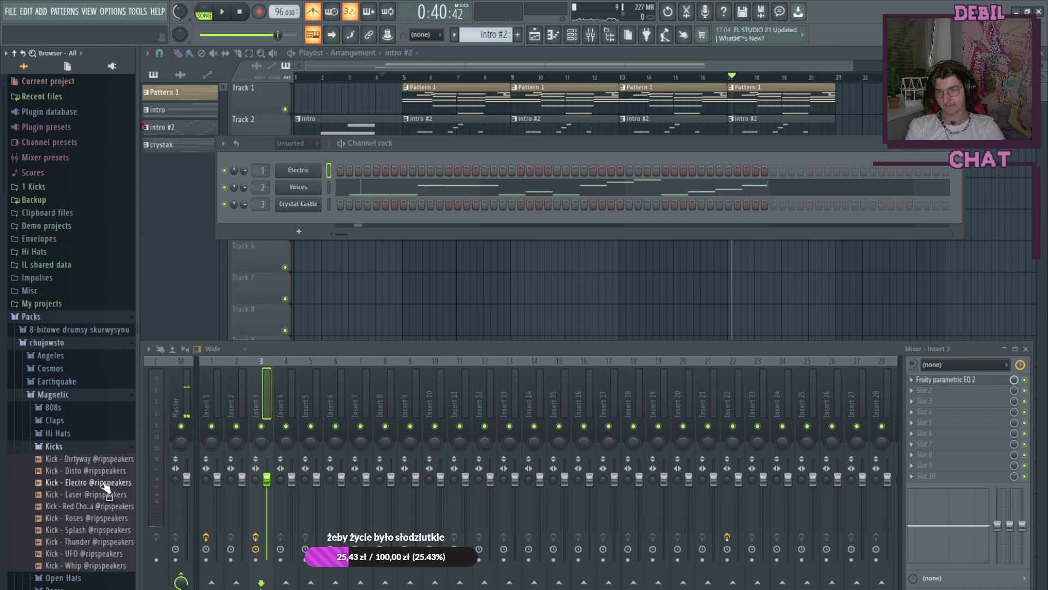
Step: Audition all the hi-hat samples in the Earthquake folder of the chujowsto pack
{"action": "left_click", "coordinate": [87, 397]}
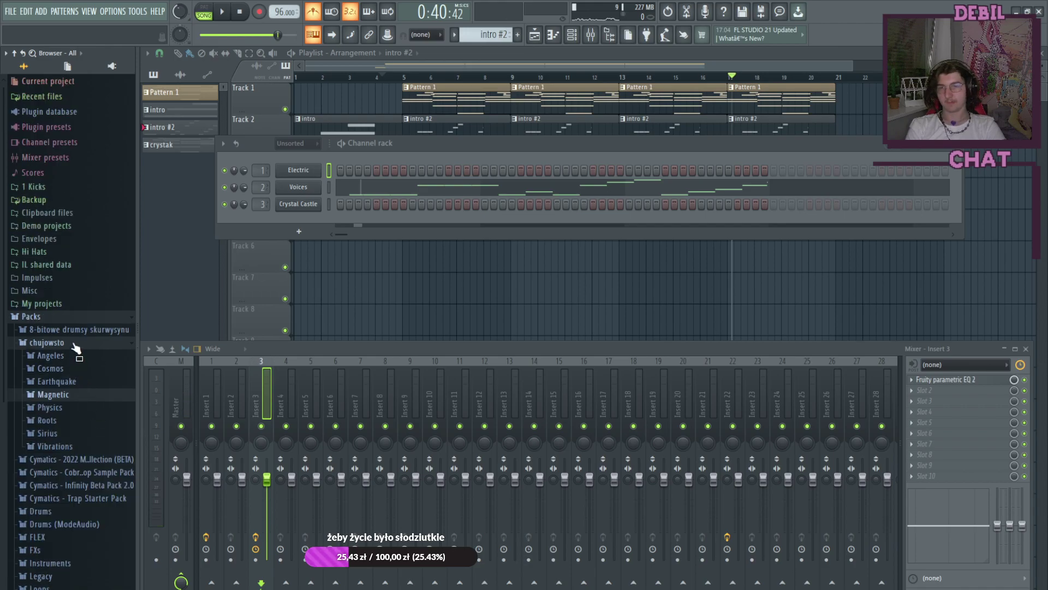
{"action": "left_click", "coordinate": [74, 382]}
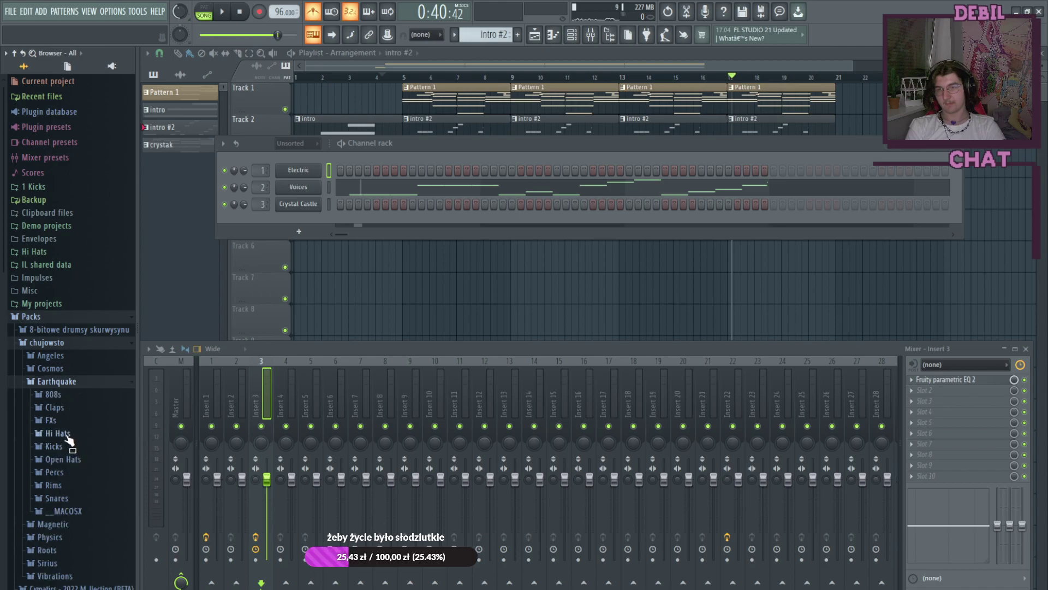
{"action": "left_click", "coordinate": [67, 436]}
{"action": "left_click", "coordinate": [106, 504]}
{"action": "left_click", "coordinate": [105, 494]}
{"action": "left_click", "coordinate": [105, 481]}
{"action": "left_click", "coordinate": [107, 469]}
{"action": "left_click", "coordinate": [105, 458]}
{"action": "left_click", "coordinate": [105, 446]}
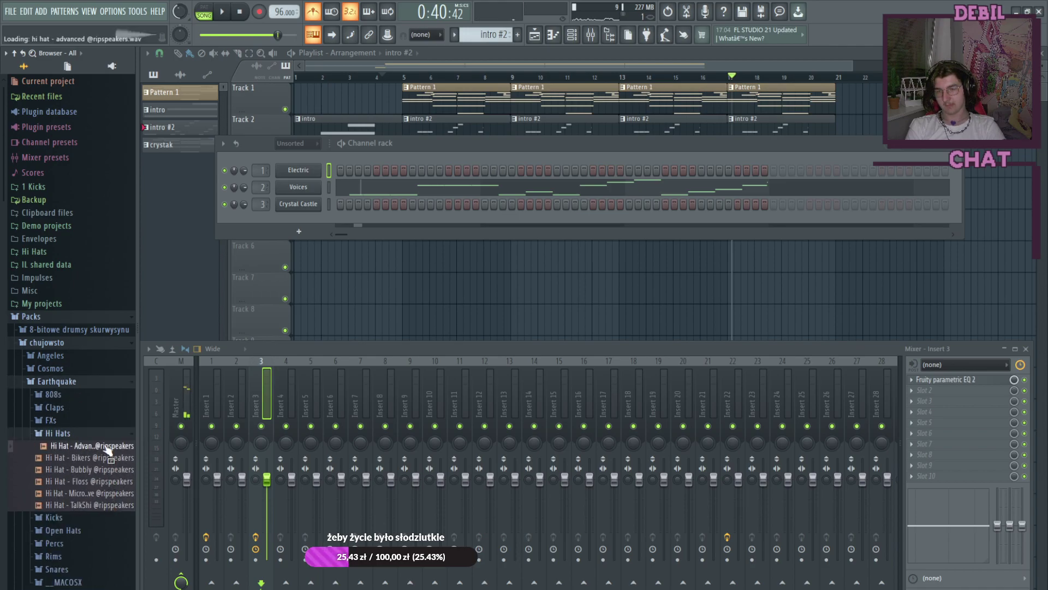
Step: Compare the Earthquake hi-hats again and load Hi Hat - TalkShi as a new channel routed to mixer Insert 4
{"action": "left_click", "coordinate": [87, 481]}
{"action": "left_click", "coordinate": [88, 493]}
{"action": "left_click", "coordinate": [101, 469]}
{"action": "left_click", "coordinate": [103, 458]}
{"action": "left_click", "coordinate": [106, 493]}
{"action": "left_click", "coordinate": [112, 505]}
{"action": "left_click_drag", "start_coordinate": [111, 508], "coordinate": [268, 224]}
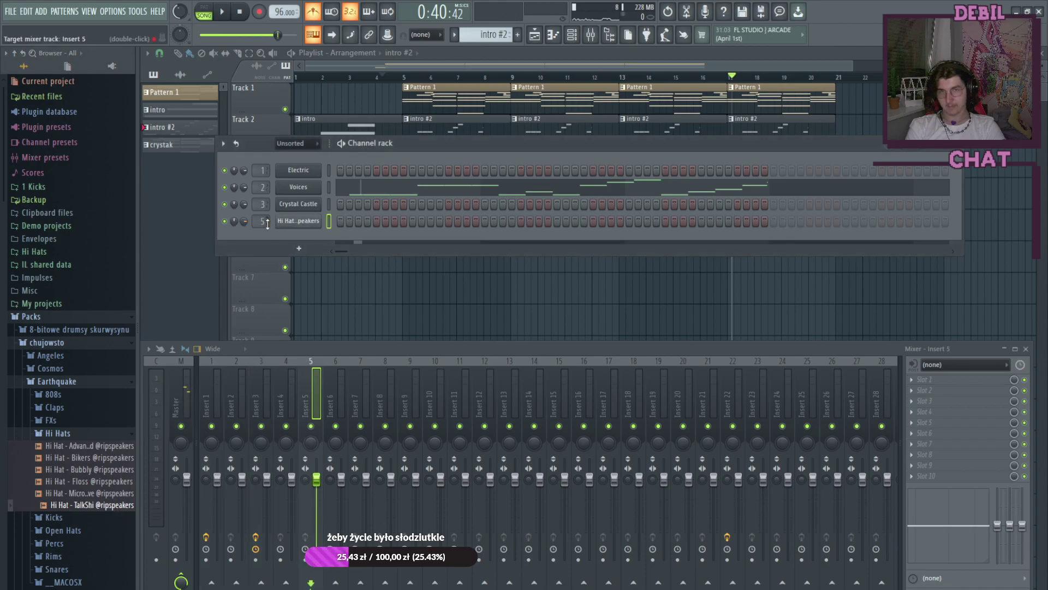
{"action": "scroll", "coordinate": [268, 221], "scroll_direction": "down", "scroll_amount": 1}
Step: Create a new pattern named haty and audition the TalkShi hi-hat channel
{"action": "left_click", "coordinate": [517, 34]}
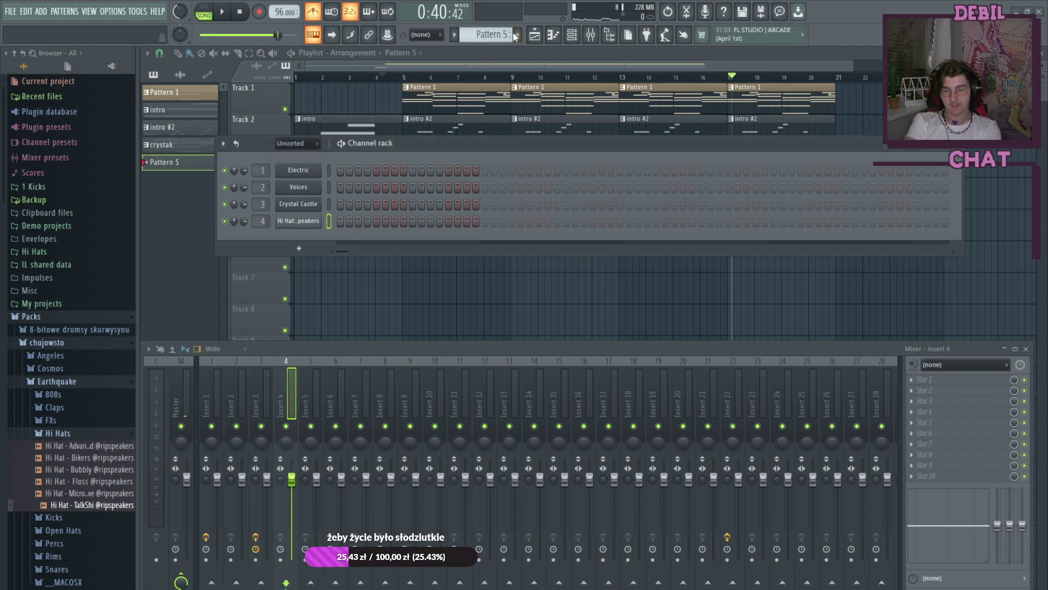
{"action": "type", "text": "haty"}
{"action": "key", "text": "Return"}
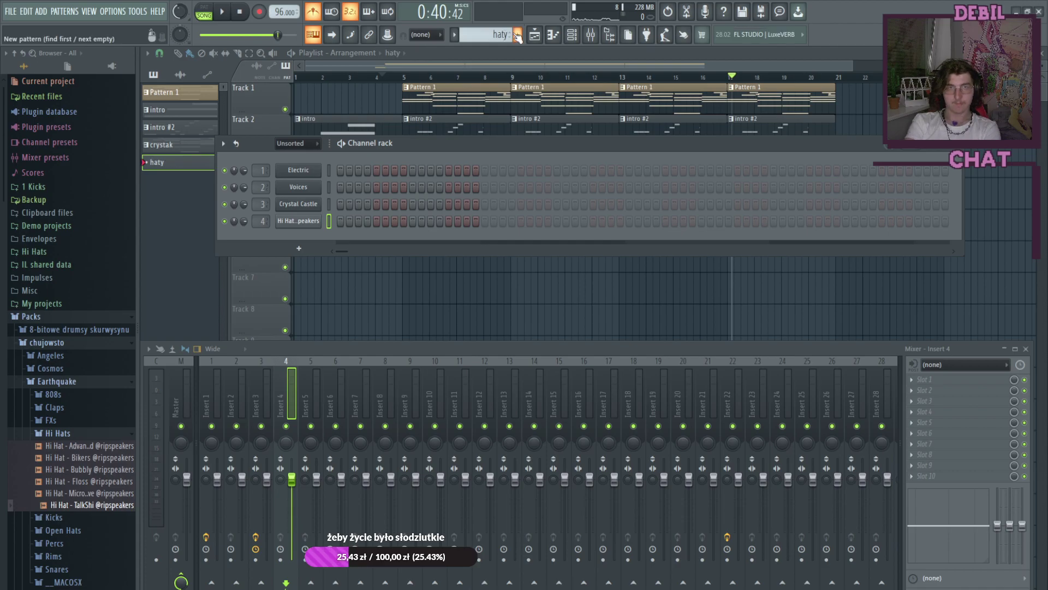
{"action": "left_click", "coordinate": [309, 221]}
{"action": "left_click", "coordinate": [488, 135]}
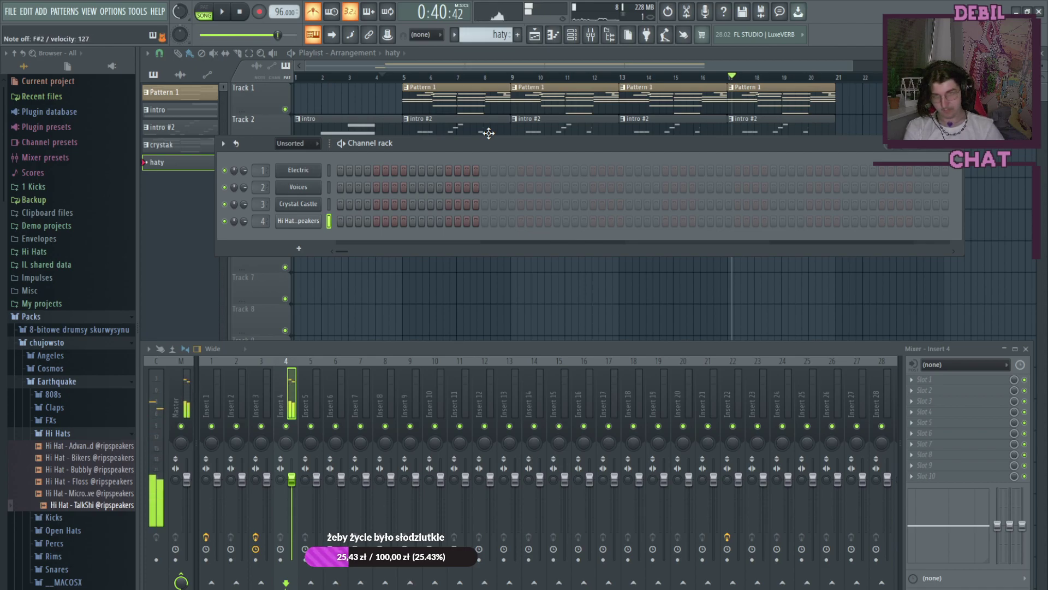
Step: Open the piano roll of the Hi Hat - TalkShi channel for the haty pattern and bring bars 1 to 4 into view
{"action": "left_click", "coordinate": [297, 222]}
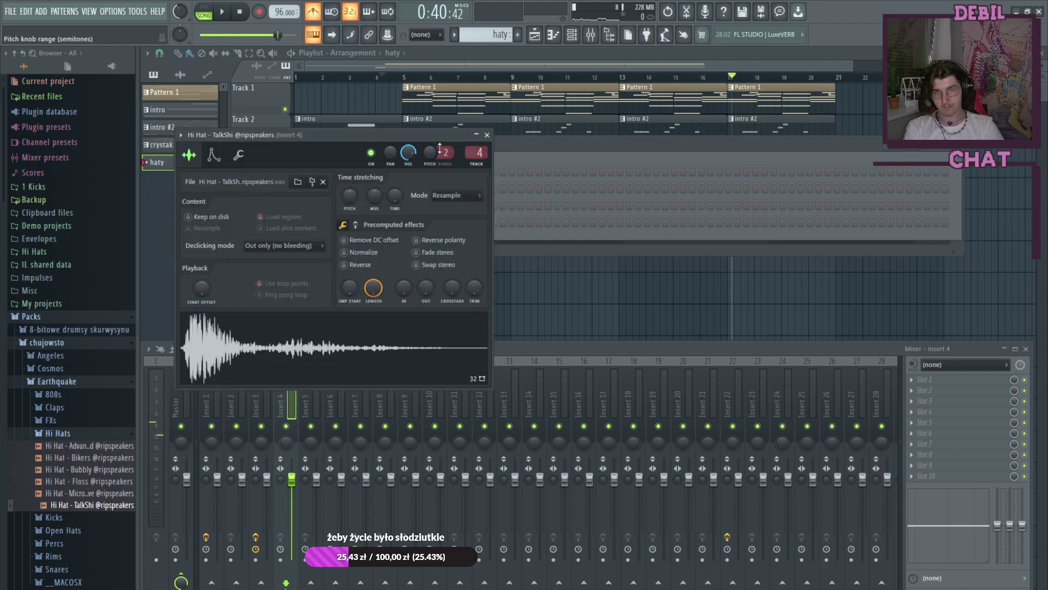
{"action": "left_click", "coordinate": [491, 137]}
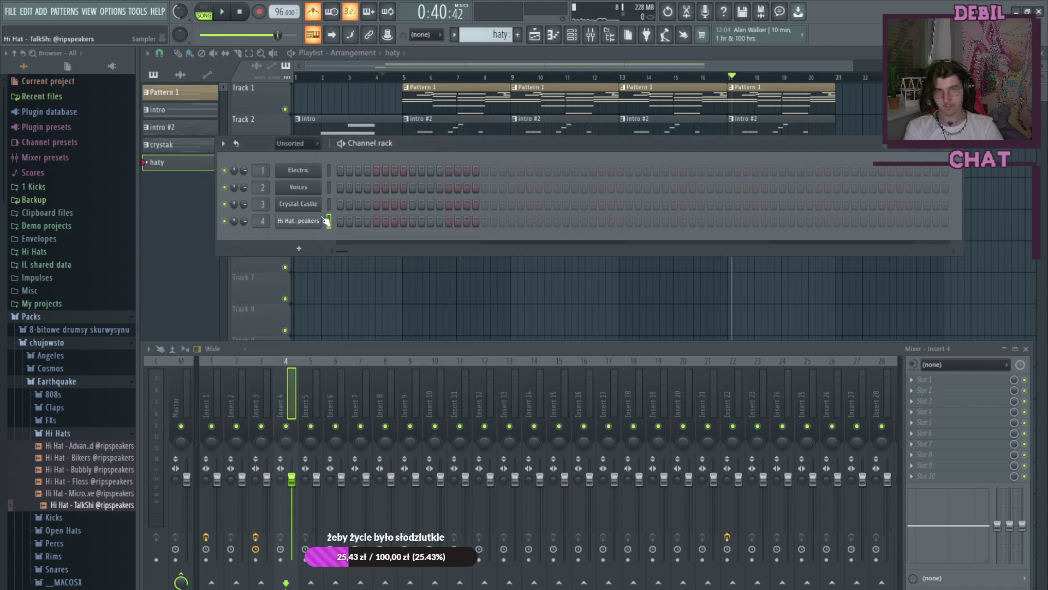
{"action": "left_click", "coordinate": [555, 35]}
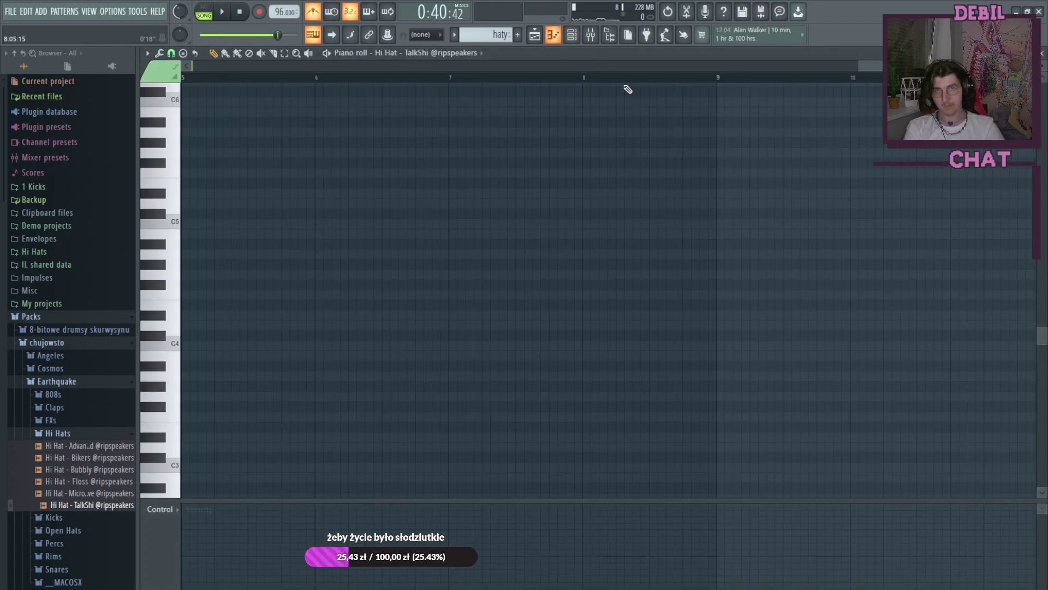
{"action": "scroll", "coordinate": [617, 206], "scroll_direction": "down", "scroll_amount": 8}
{"action": "scroll", "coordinate": [586, 240], "scroll_direction": "down", "scroll_amount": 4}
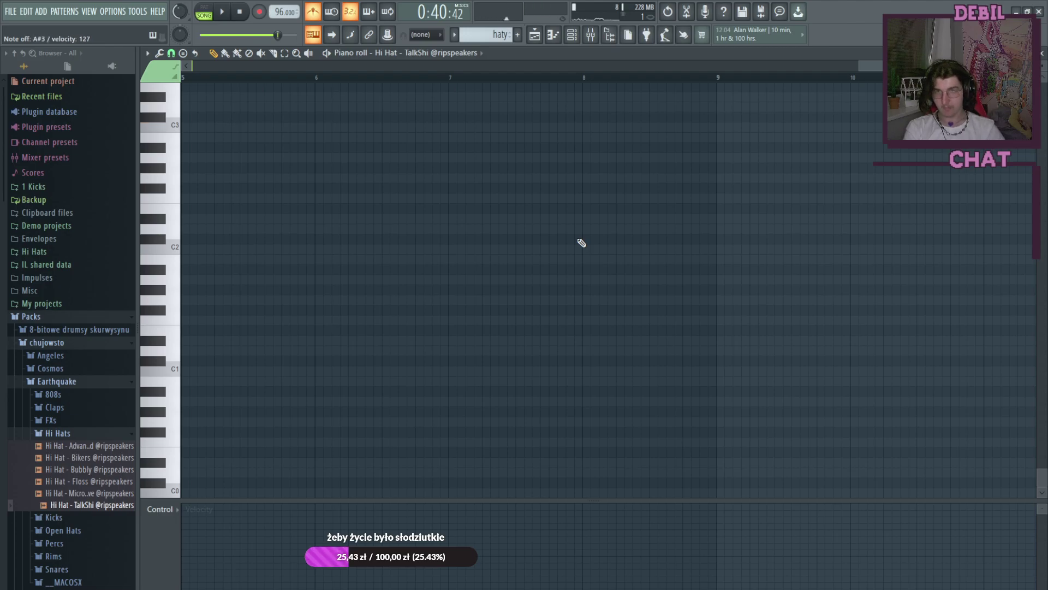
{"action": "scroll", "coordinate": [582, 242], "scroll_direction": "up", "scroll_amount": 8}
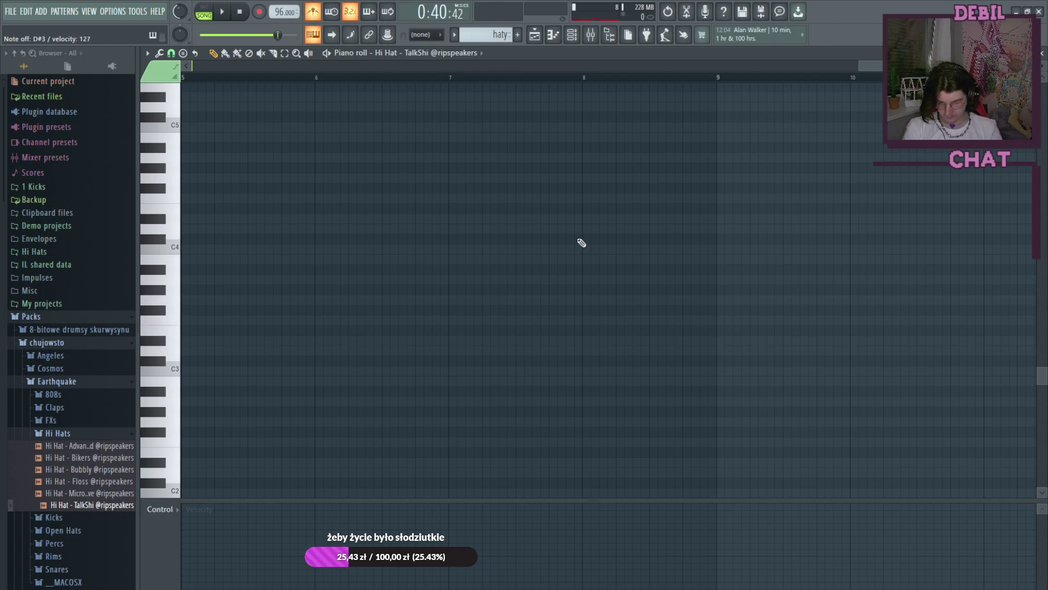
{"action": "key", "text": "n"}
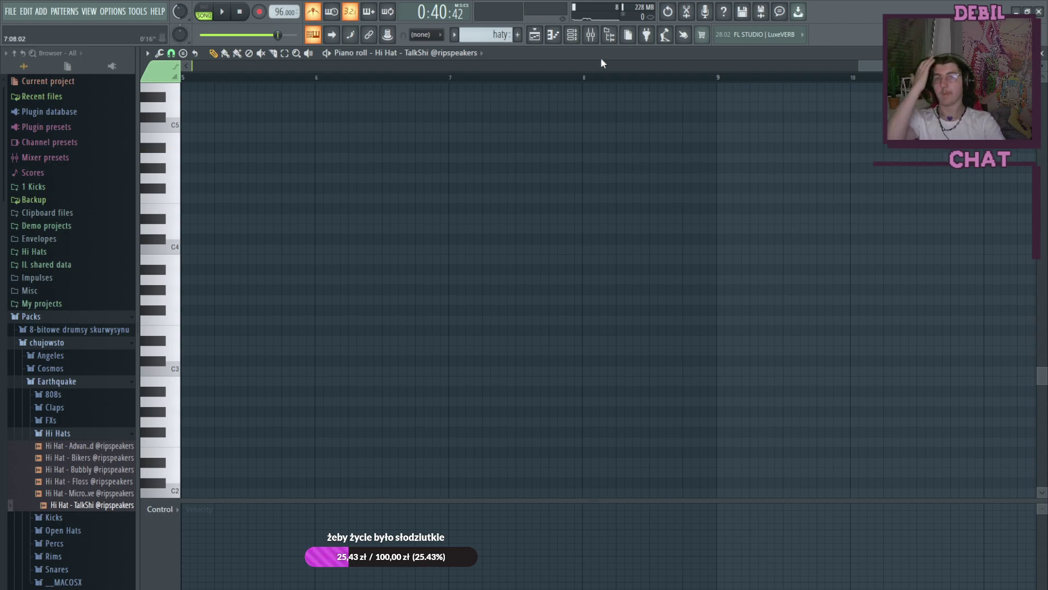
{"action": "left_click_drag", "start_coordinate": [857, 64], "coordinate": [164, 63]}
Step: Audition the hi-hat sample by playing repeated A4 and G#4 notes
{"action": "key", "text": "n"}
{"action": "key", "text": "n"}
{"action": "key", "text": "n"}
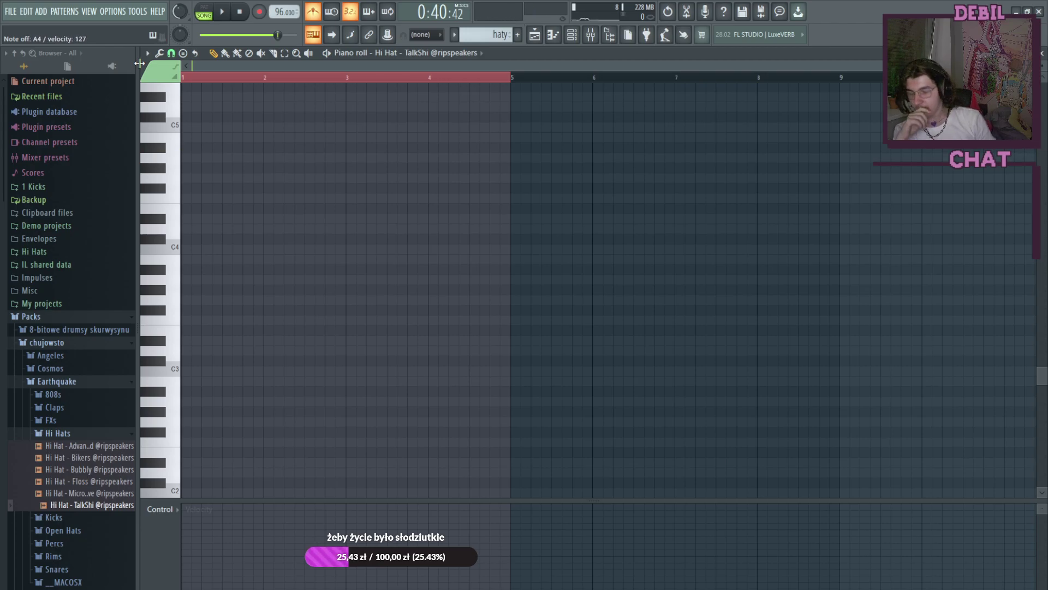
{"action": "key", "text": "n"}
{"action": "key", "text": "h"}
{"action": "key", "text": "n"}
{"action": "key", "text": "h"}
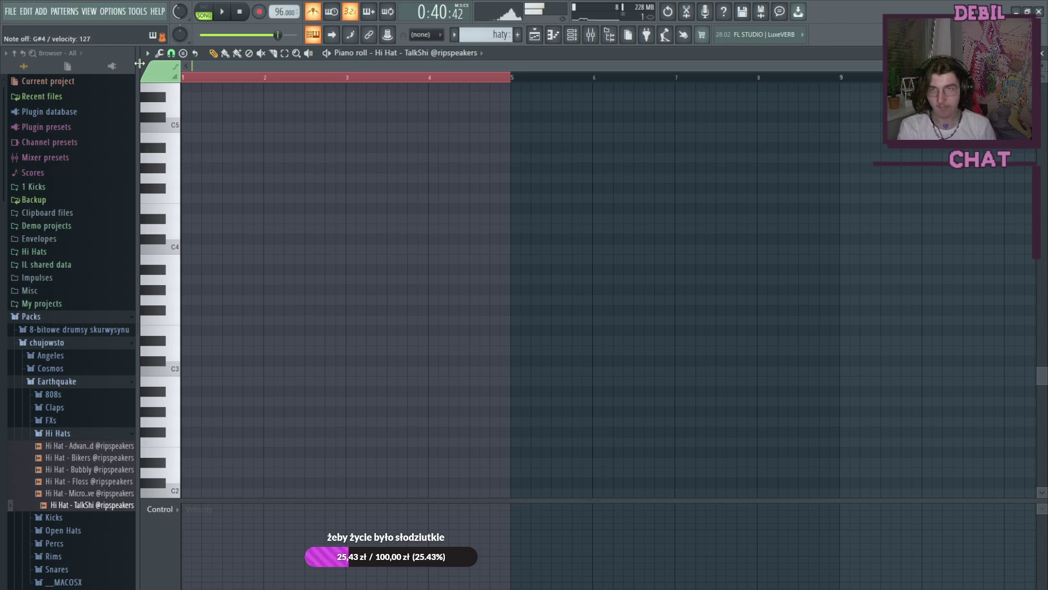
{"action": "key", "text": "n"}
{"action": "key", "text": "n"}
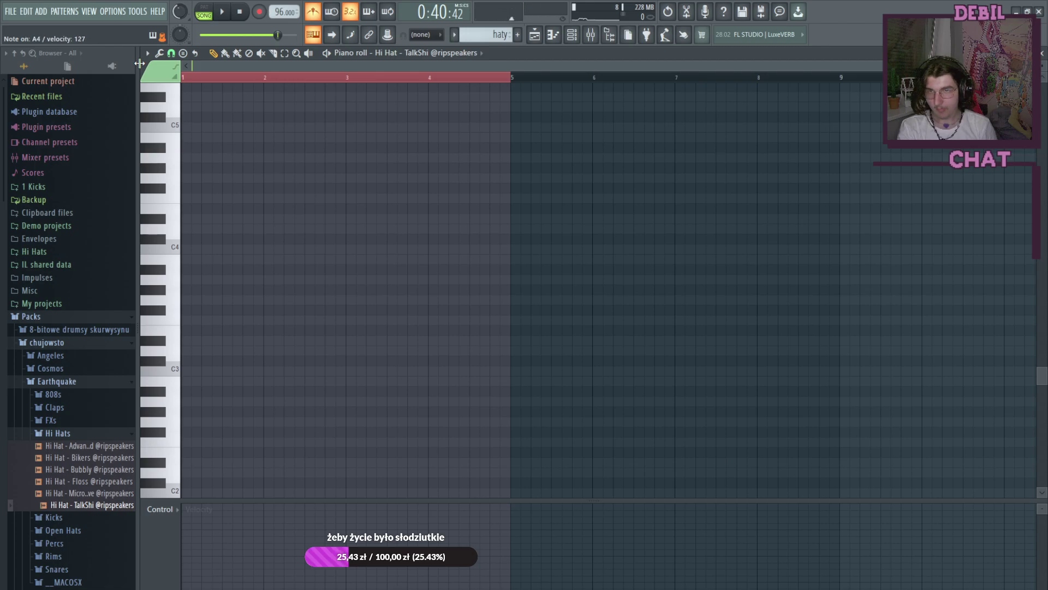
{"action": "key", "text": "n"}
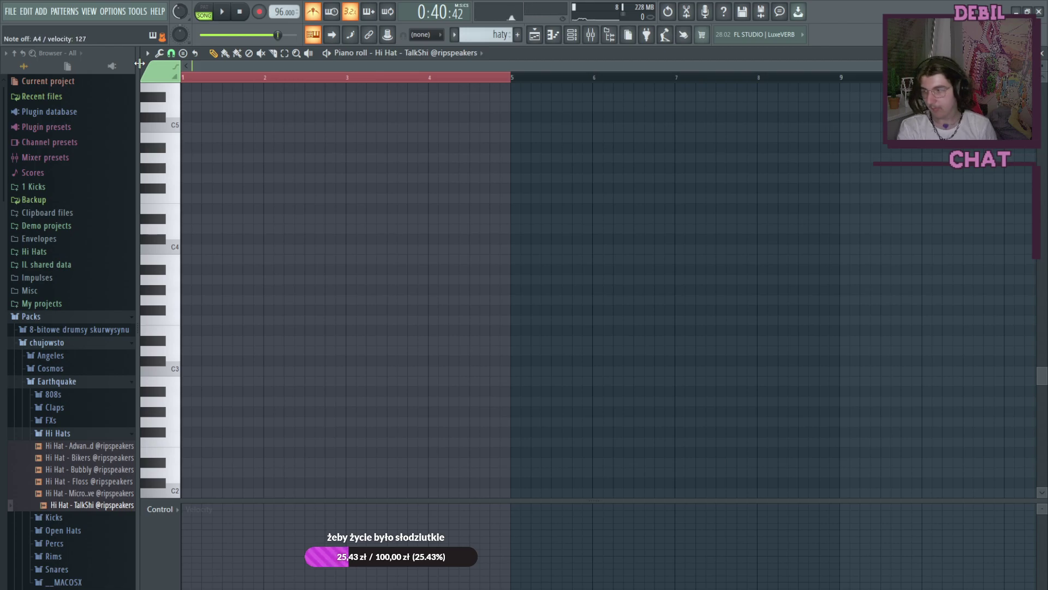
Step: Fill every second step of the hi-hat channel in the channel rack and return to the piano roll
{"action": "left_click", "coordinate": [573, 35]}
{"action": "left_click", "coordinate": [479, 254]}
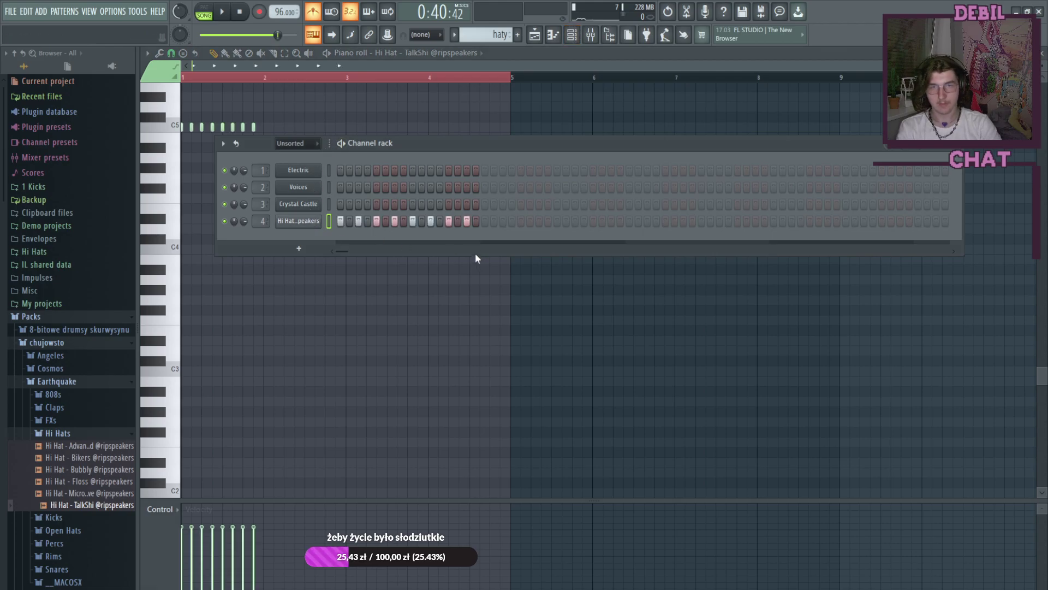
{"action": "left_click", "coordinate": [486, 54]}
Step: Play back the hi-hat pattern in pattern mode, restart it from bar 1, and set the playhead at bar 2
{"action": "left_click", "coordinate": [226, 17]}
{"action": "left_click", "coordinate": [226, 16]}
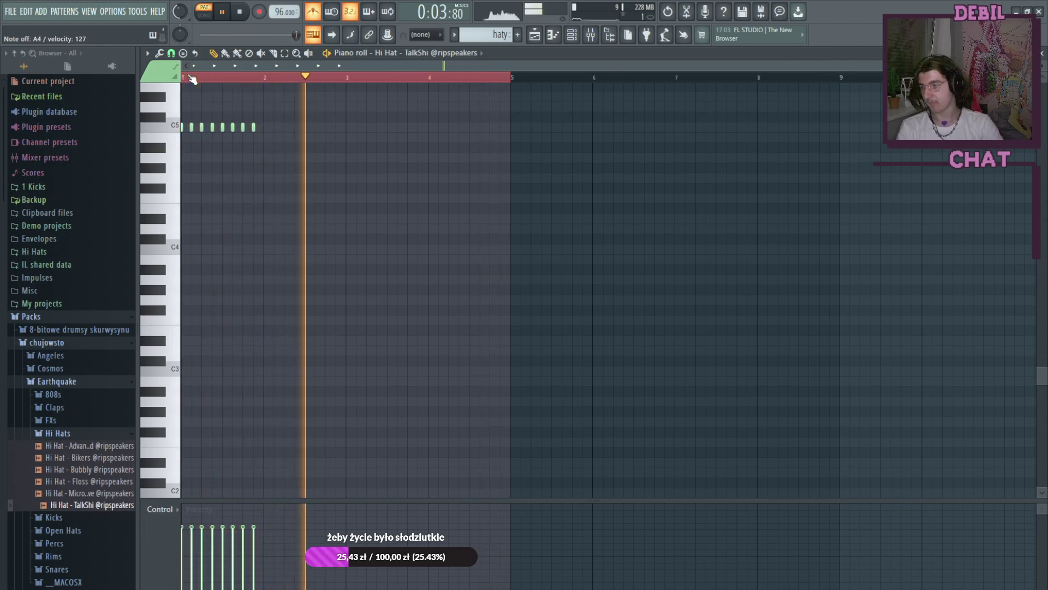
{"action": "left_click", "coordinate": [186, 78]}
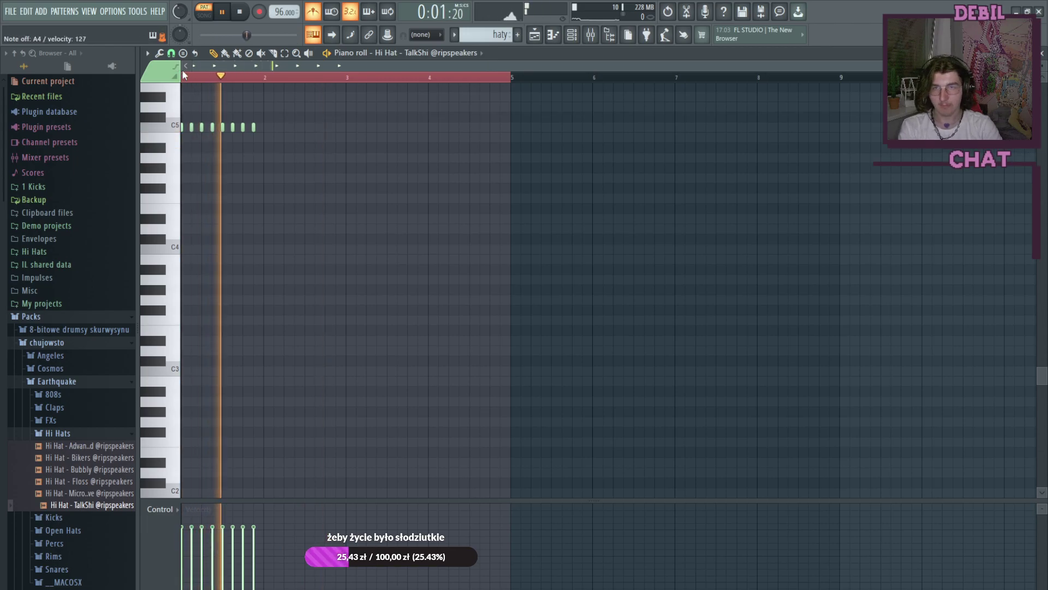
{"action": "left_click", "coordinate": [222, 12]}
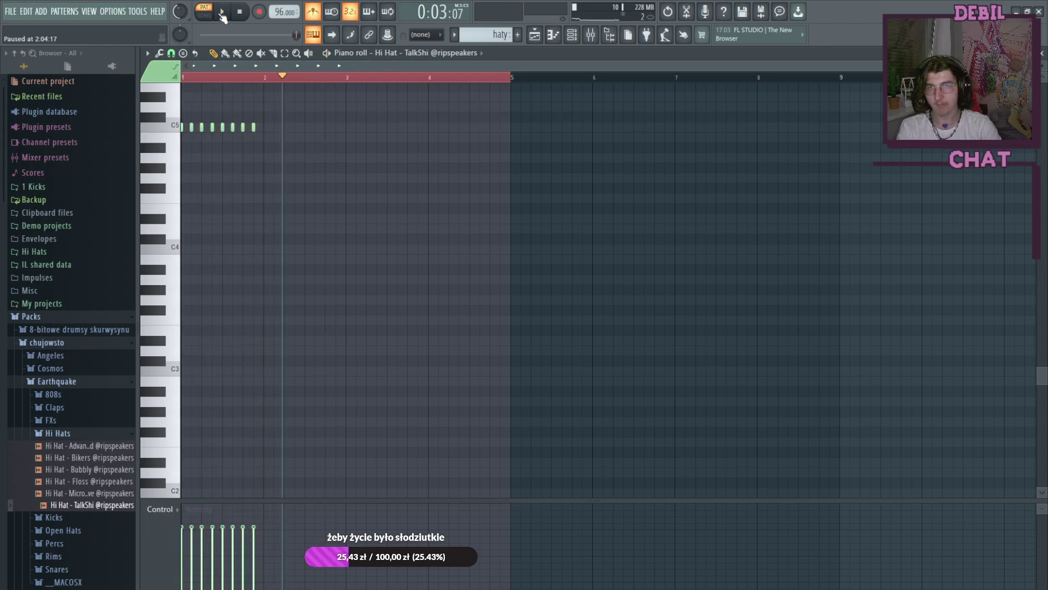
{"action": "left_click", "coordinate": [266, 78]}
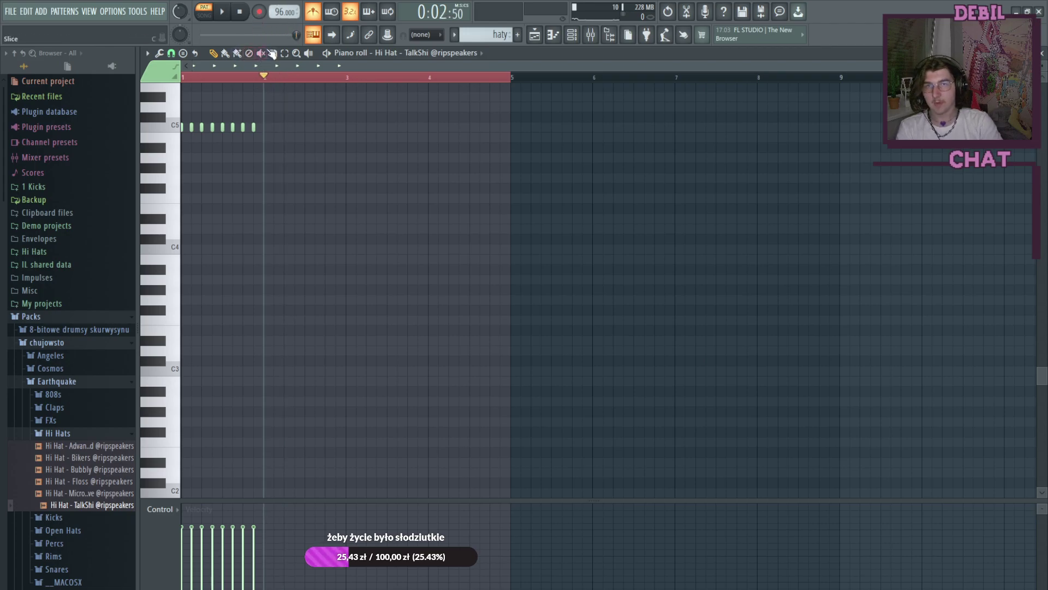
Step: Copy the hi-hat notes of bar 1 and move the pasted copy into bar 2
{"action": "left_click_drag", "start_coordinate": [277, 113], "coordinate": [160, 144]}
{"action": "key", "text": "ctrl+c"}
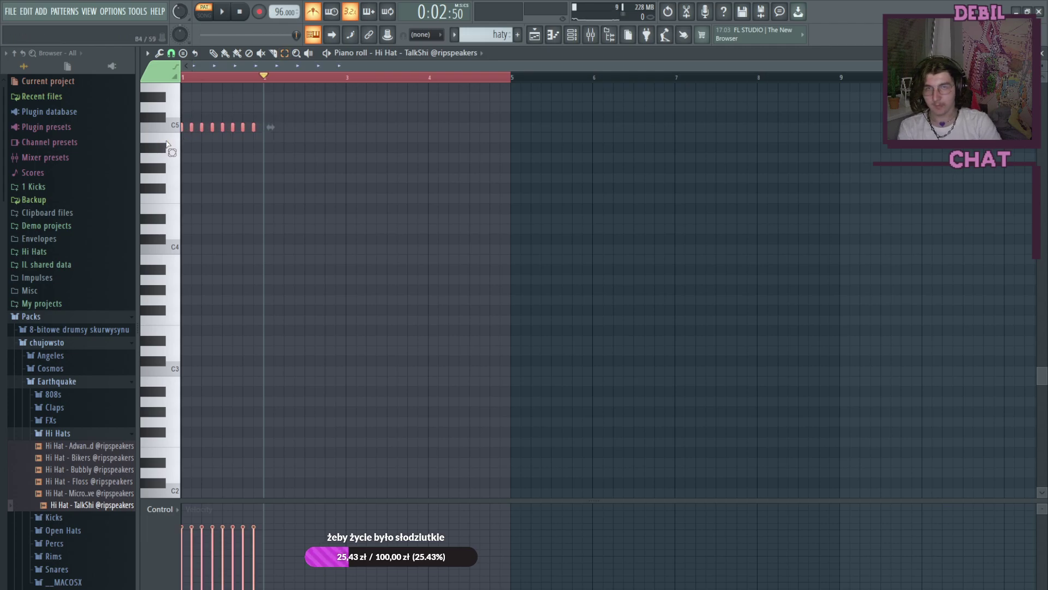
{"action": "key", "text": "ctrl+v"}
{"action": "key", "text": "shift+Right"}
{"action": "left_click", "coordinate": [214, 53]}
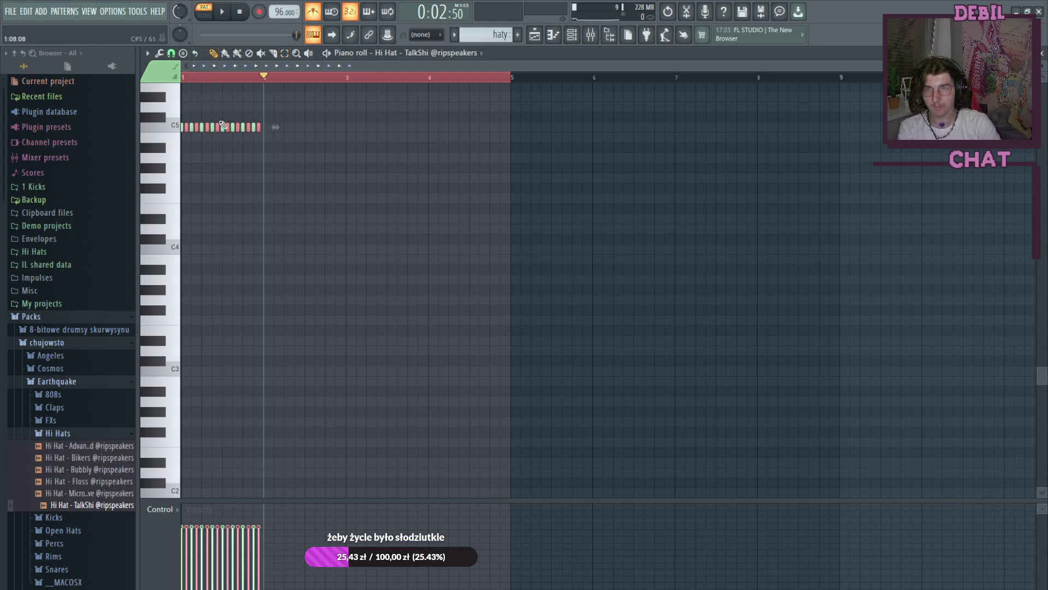
{"action": "left_click", "coordinate": [187, 77]}
{"action": "left_click", "coordinate": [224, 15]}
{"action": "left_click", "coordinate": [224, 15]}
{"action": "left_click_drag", "start_coordinate": [262, 125], "coordinate": [341, 122]}
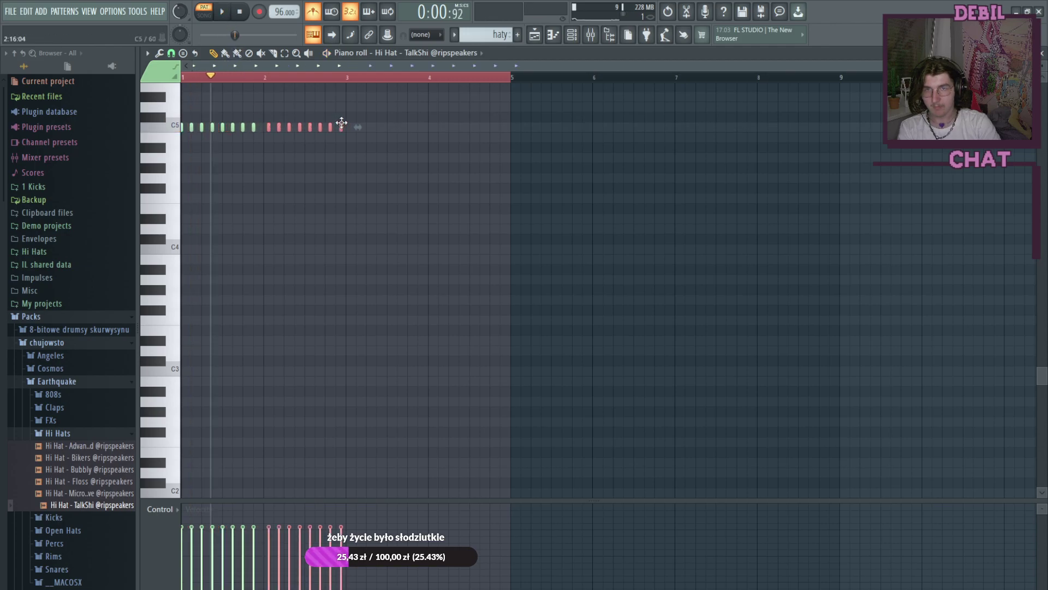
Step: Paste the copied hi-hat notes two more times and move the copies into bars 3 and 4
{"action": "key", "text": "ctrl+v"}
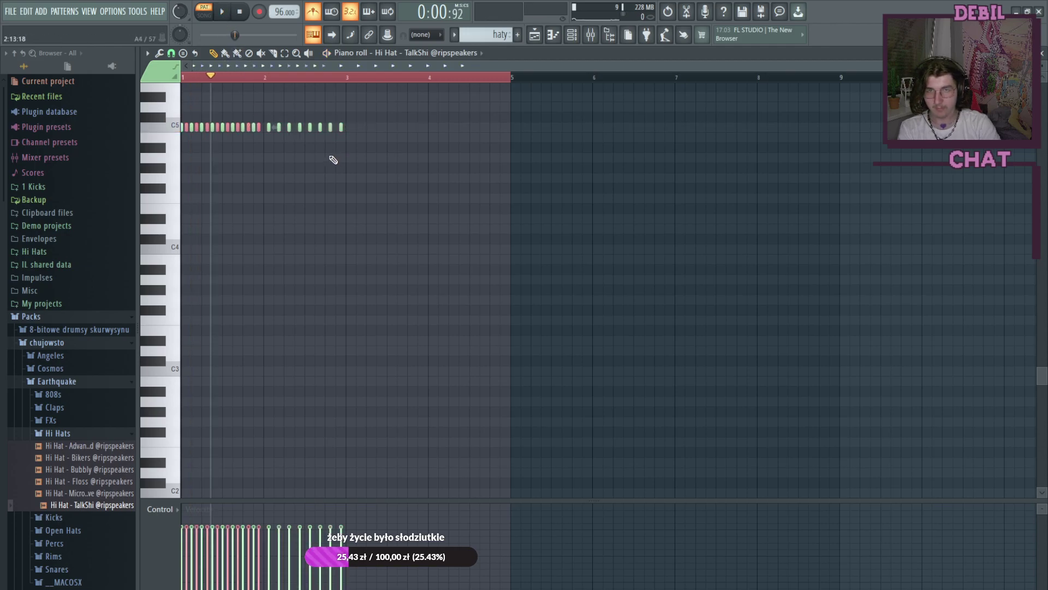
{"action": "left_click_drag", "start_coordinate": [266, 128], "coordinate": [411, 118]}
{"action": "key", "text": "ctrl+v"}
{"action": "left_click_drag", "start_coordinate": [261, 125], "coordinate": [509, 117]}
{"action": "left_click", "coordinate": [356, 178]}
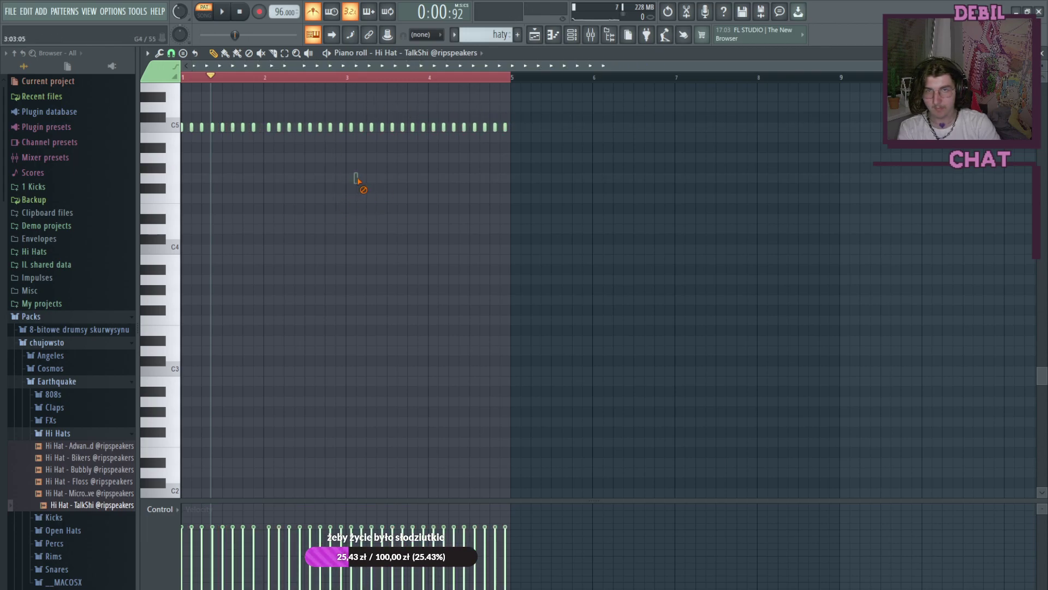
Step: Delete all hi-hat notes in bar 2 and set the playhead near the end of bar 1
{"action": "right_click", "coordinate": [279, 127]}
{"action": "right_click", "coordinate": [269, 126]}
{"action": "left_click", "coordinate": [252, 79]}
{"action": "left_click", "coordinate": [257, 80]}
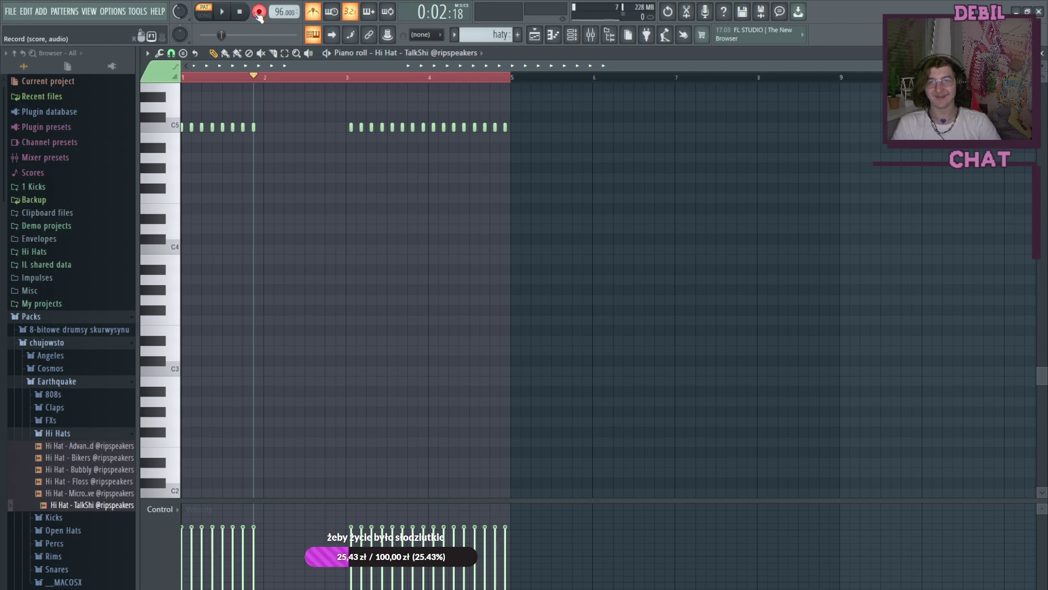
Step: Record a live take of repeated A4 hi-hat hits across the empty bar 2
{"action": "left_click", "coordinate": [224, 12]}
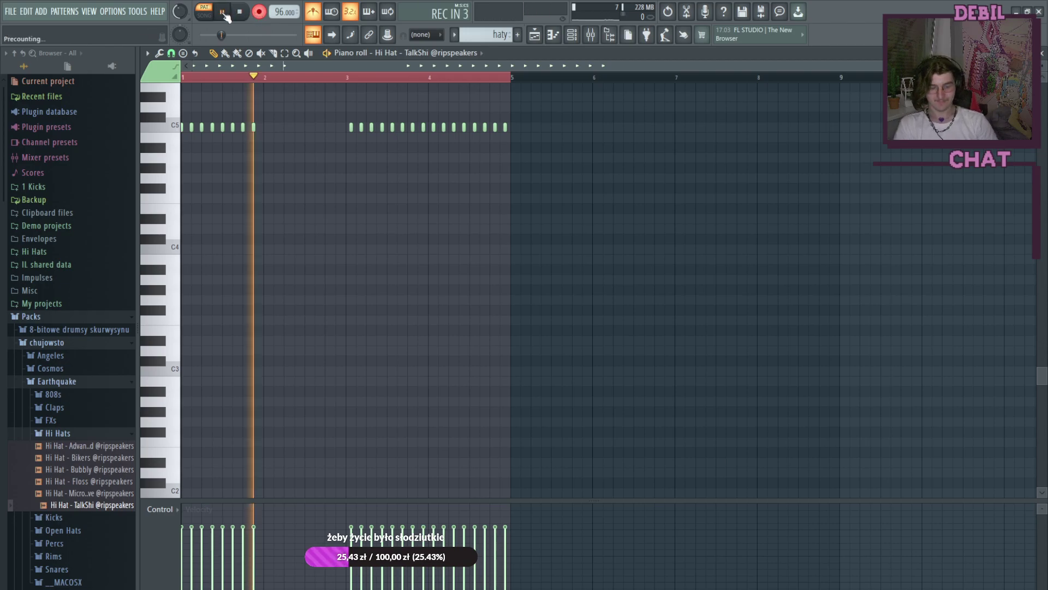
{"action": "key", "text": "n"}
{"action": "key", "text": "n"}
{"action": "key", "text": "n"}
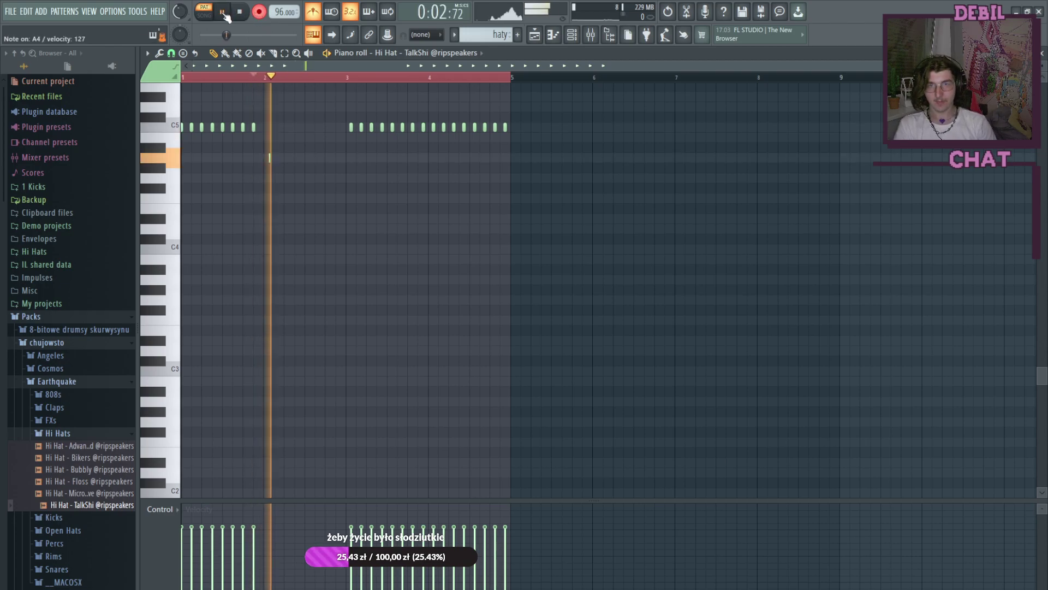
{"action": "key", "text": "n"}
{"action": "key", "text": "n"}
{"action": "key", "text": "n"}
{"action": "key", "text": "n"}
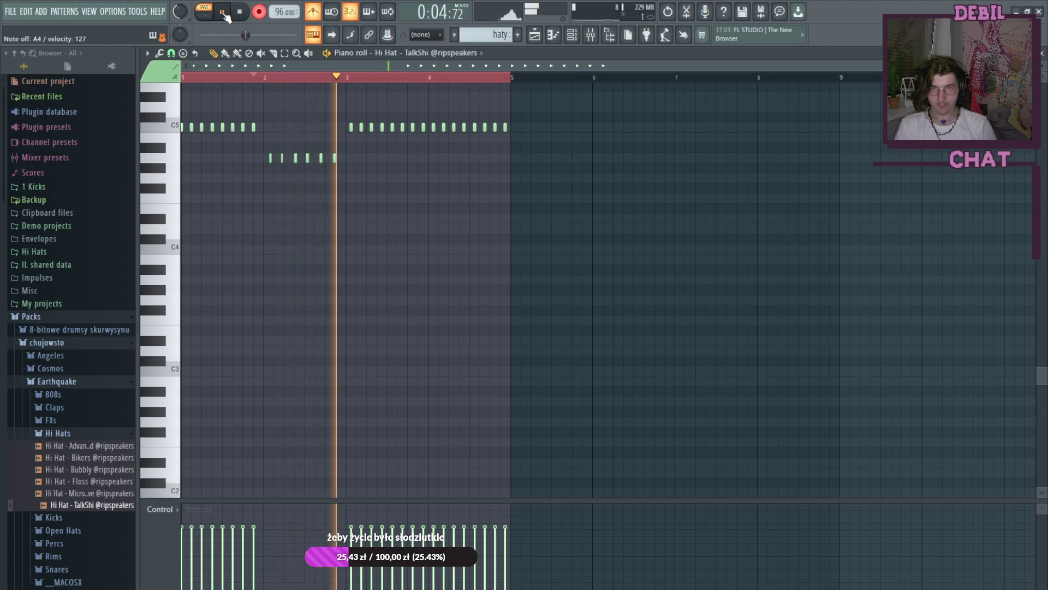
{"action": "left_click", "coordinate": [240, 12]}
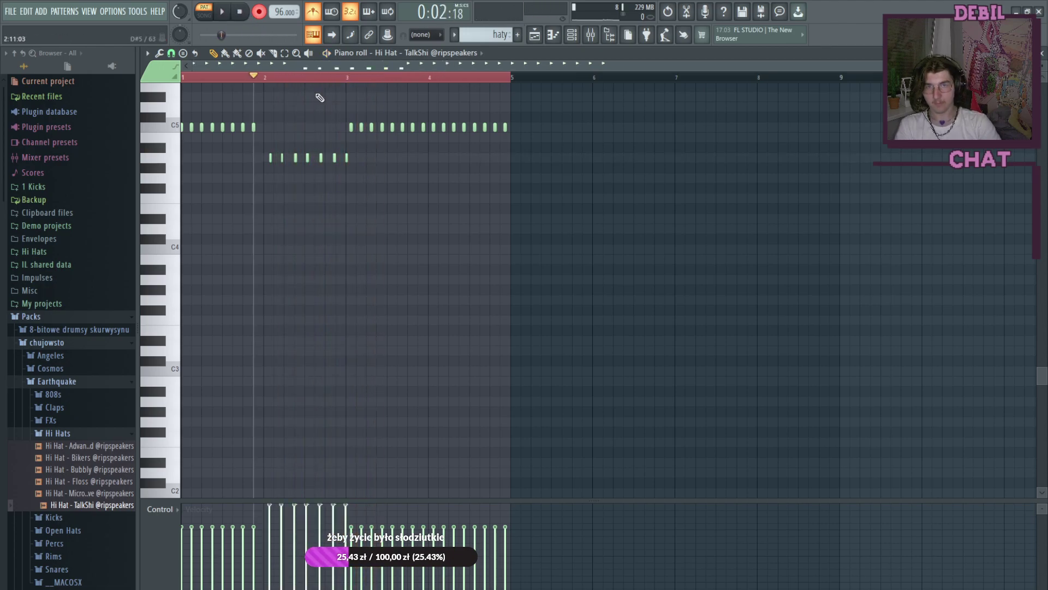
Step: Play back the pattern from the start and delete the recorded A4 hits in bar 2
{"action": "left_click", "coordinate": [175, 76]}
{"action": "left_click", "coordinate": [222, 11]}
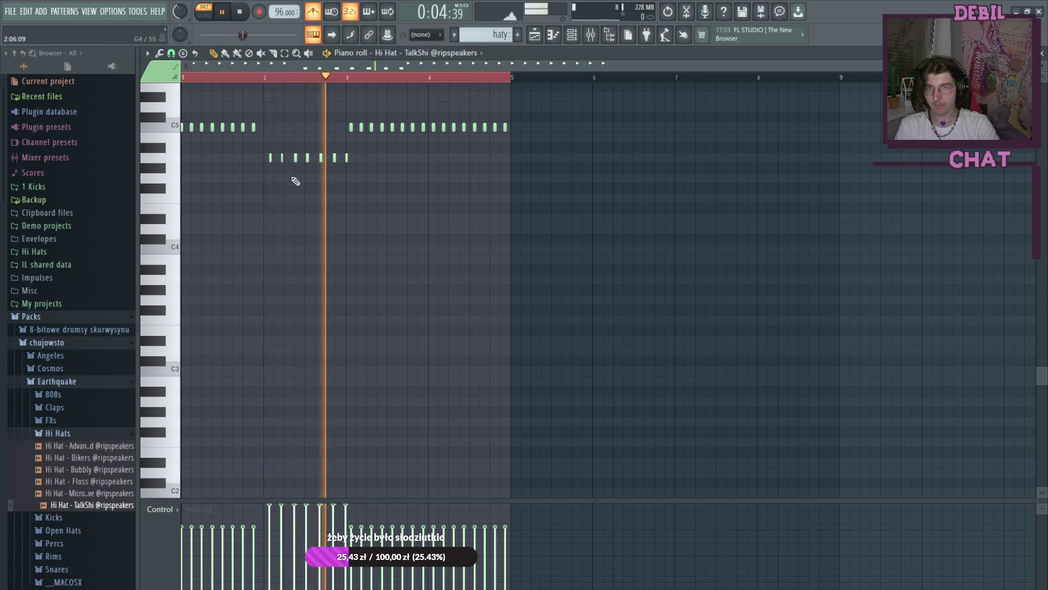
{"action": "left_click_drag", "start_coordinate": [263, 159], "coordinate": [371, 157]}
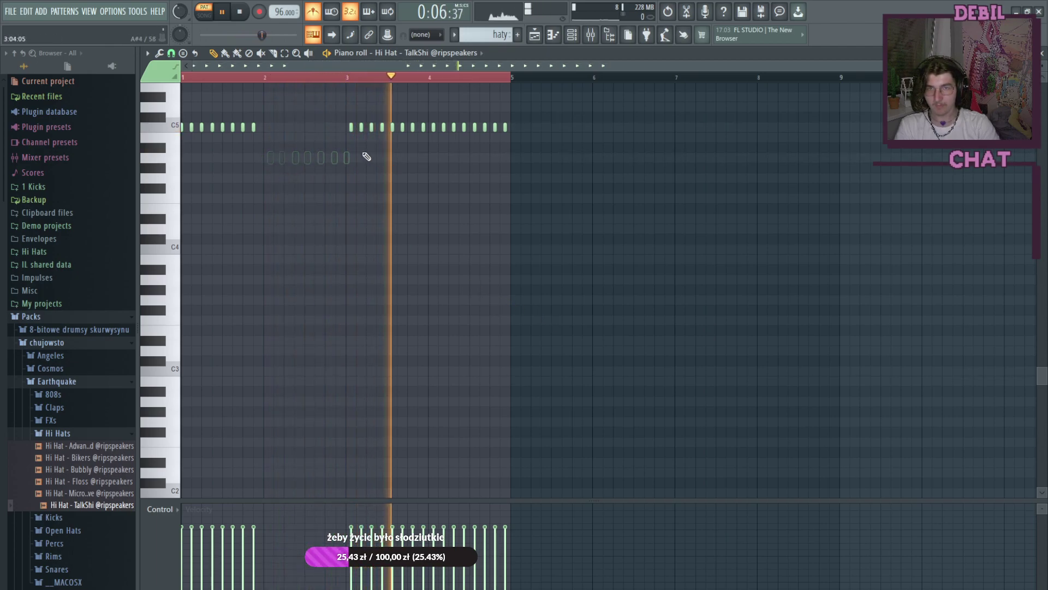
{"action": "left_click", "coordinate": [223, 15]}
Step: Record a new live take of A4 hi-hat hits over bar 2, starting the playhead near the end of bar 1
{"action": "left_click", "coordinate": [257, 75]}
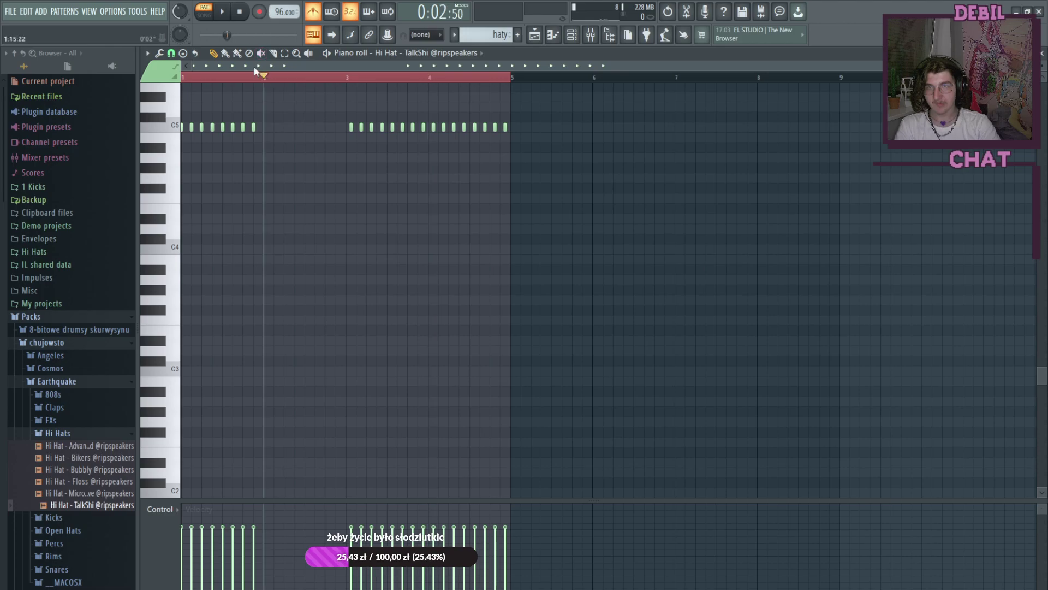
{"action": "left_click_drag", "start_coordinate": [259, 79], "coordinate": [253, 77]}
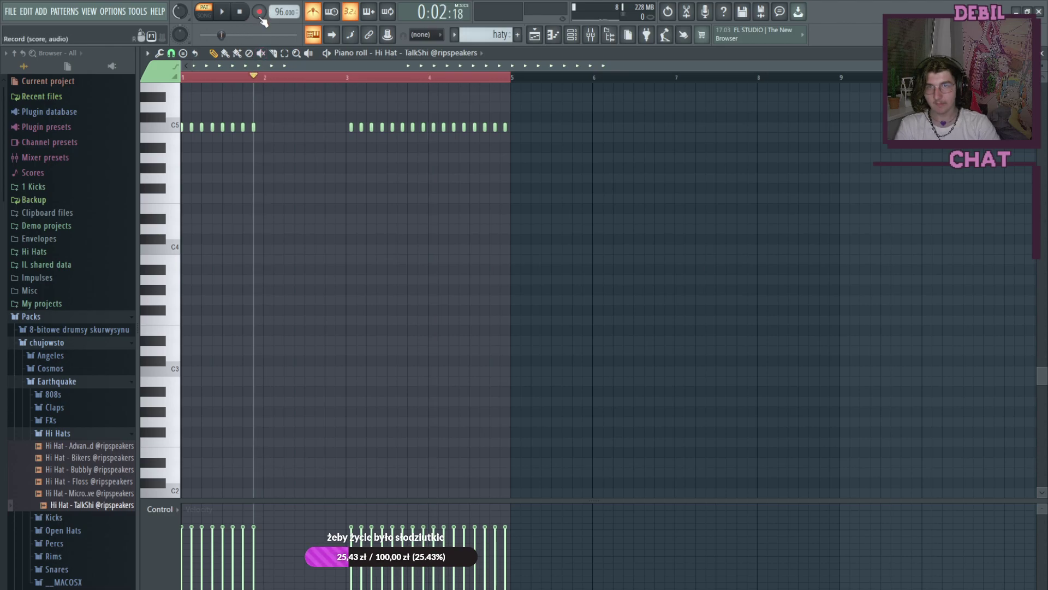
{"action": "left_click", "coordinate": [225, 15]}
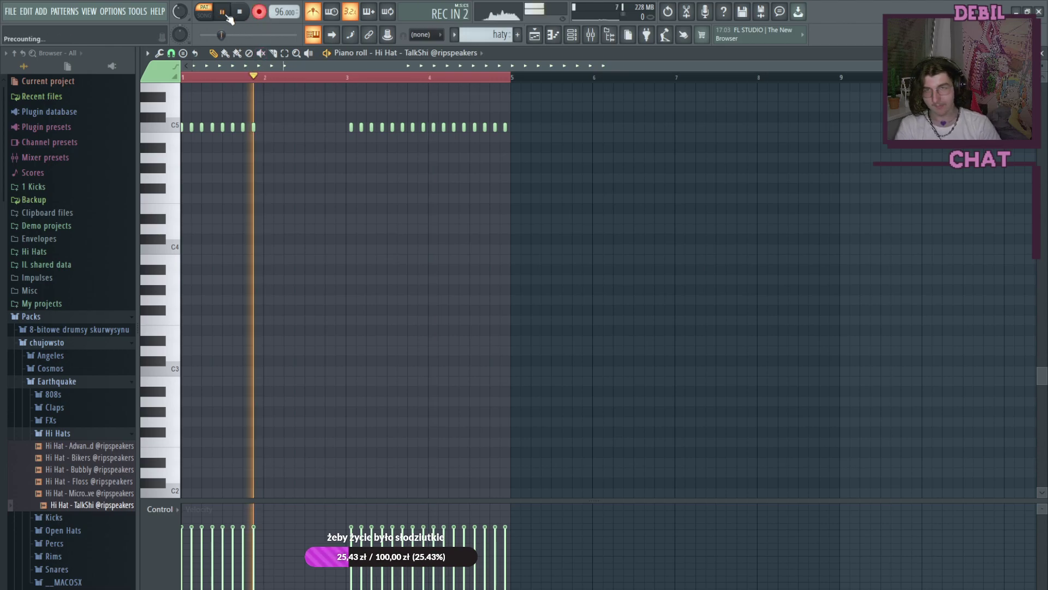
{"action": "key", "text": "n"}
{"action": "key", "text": "n"}
{"action": "key", "text": "n"}
{"action": "key", "text": "n"}
{"action": "key", "text": "n"}
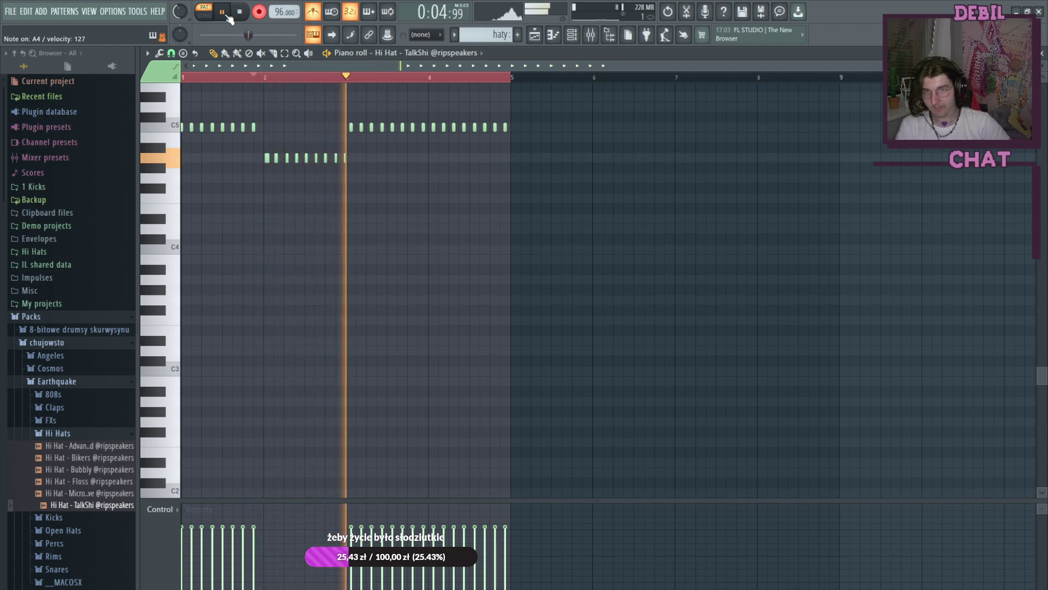
{"action": "left_click", "coordinate": [241, 13]}
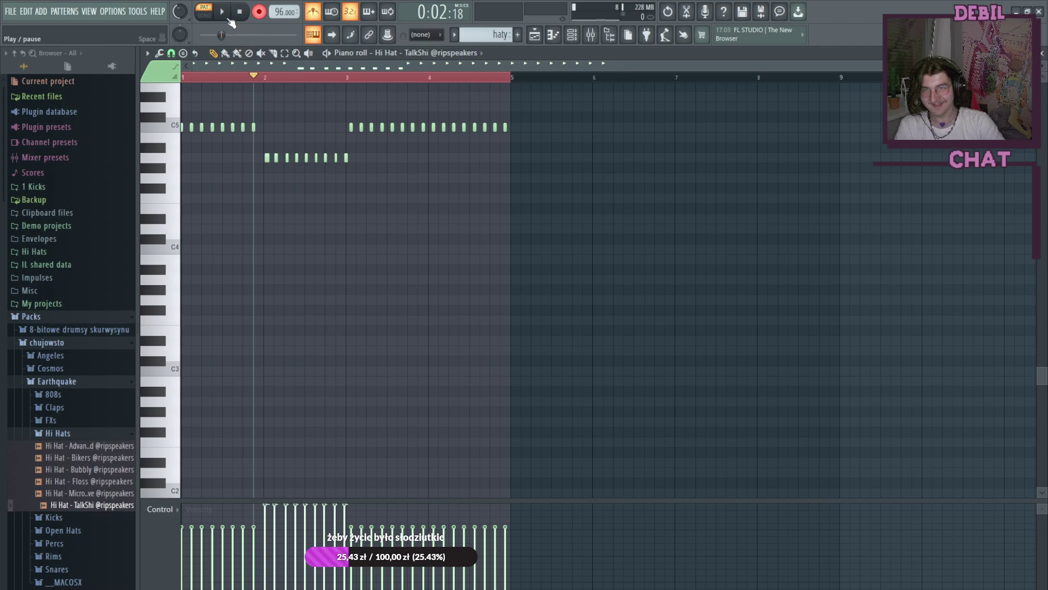
Step: Delete five of the recorded A4 hits in bar 2 during playback and activate the Select tool
{"action": "left_click", "coordinate": [228, 12]}
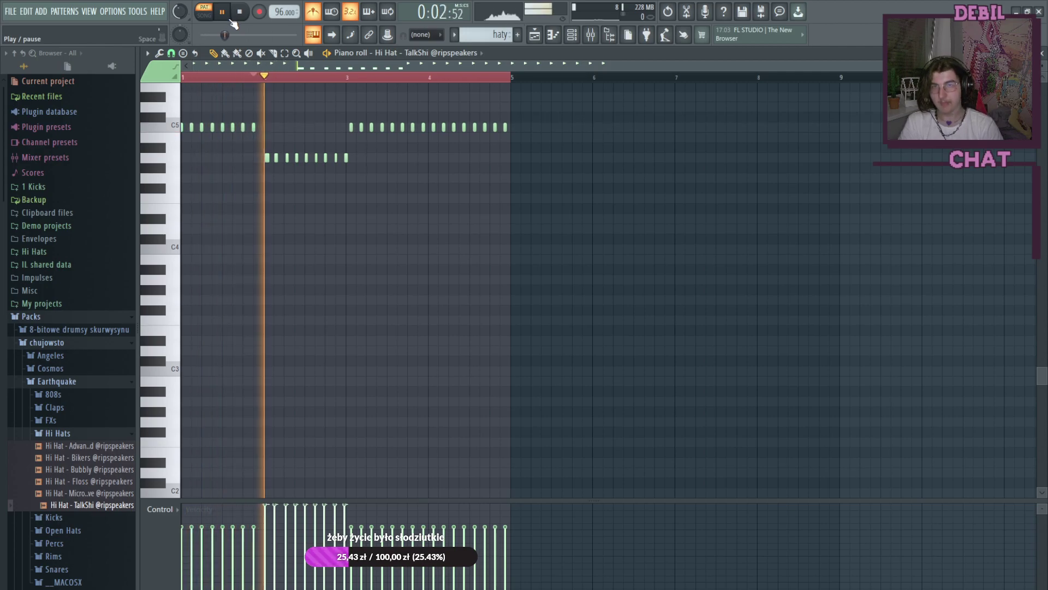
{"action": "right_click", "coordinate": [287, 158]}
{"action": "right_click", "coordinate": [297, 159]}
{"action": "right_click", "coordinate": [317, 158]}
{"action": "right_click", "coordinate": [317, 158]}
{"action": "right_click", "coordinate": [325, 158]}
{"action": "right_click", "coordinate": [336, 157]}
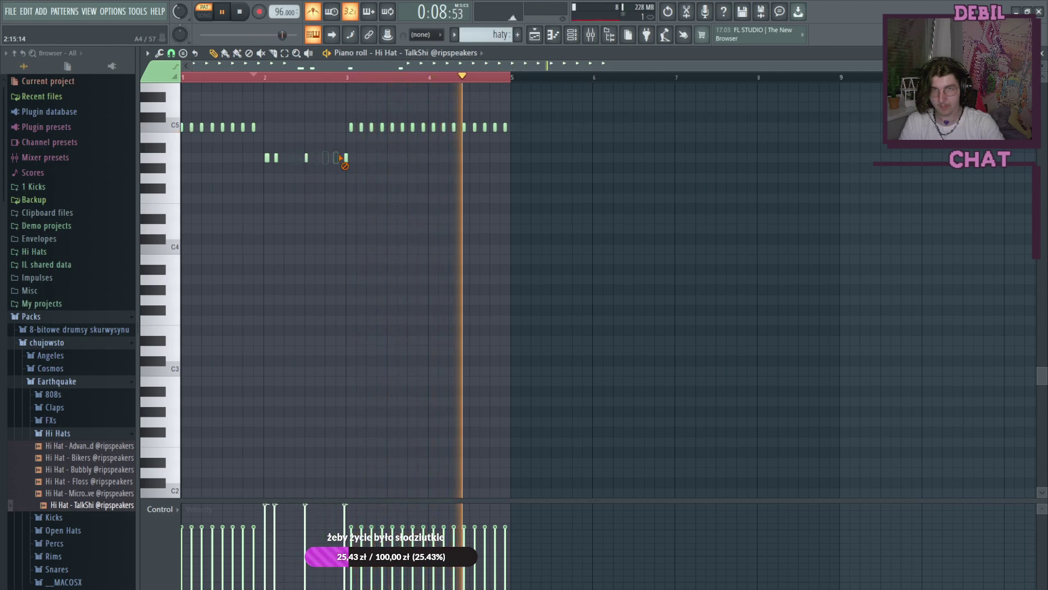
{"action": "left_click", "coordinate": [285, 53]}
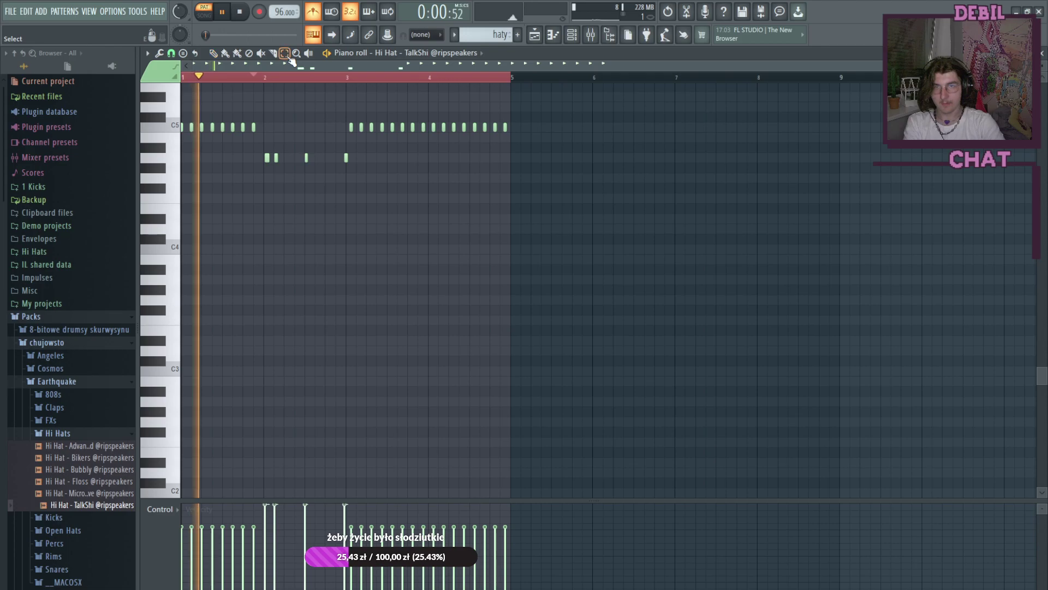
{"action": "key", "text": "ctrl+v"}
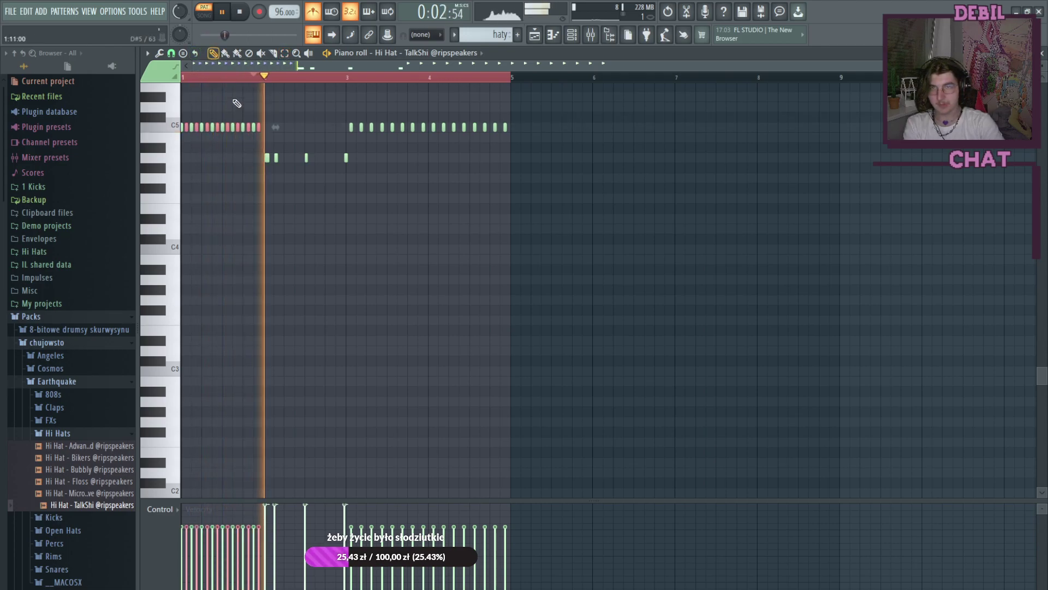
{"action": "left_click_drag", "start_coordinate": [235, 125], "coordinate": [313, 128]}
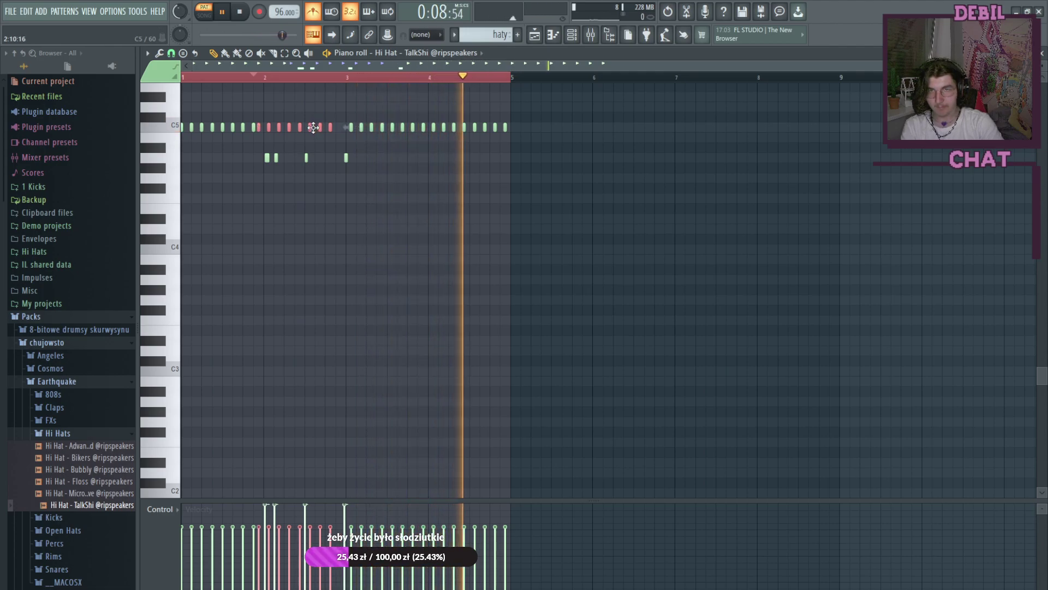
{"action": "key", "text": "ctrl+d"}
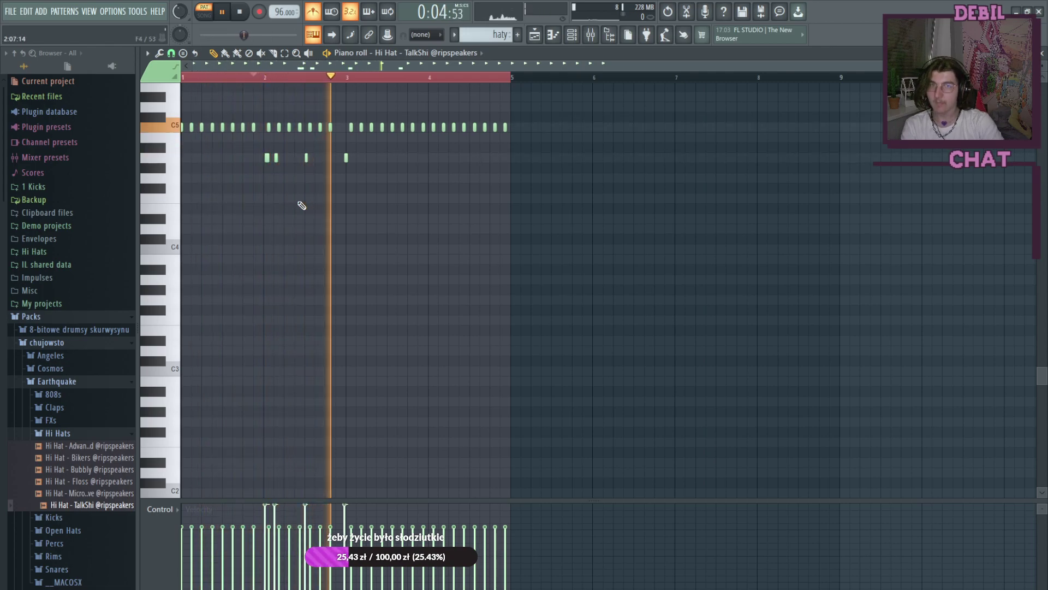
{"action": "left_click", "coordinate": [258, 126]}
{"action": "right_click", "coordinate": [331, 128]}
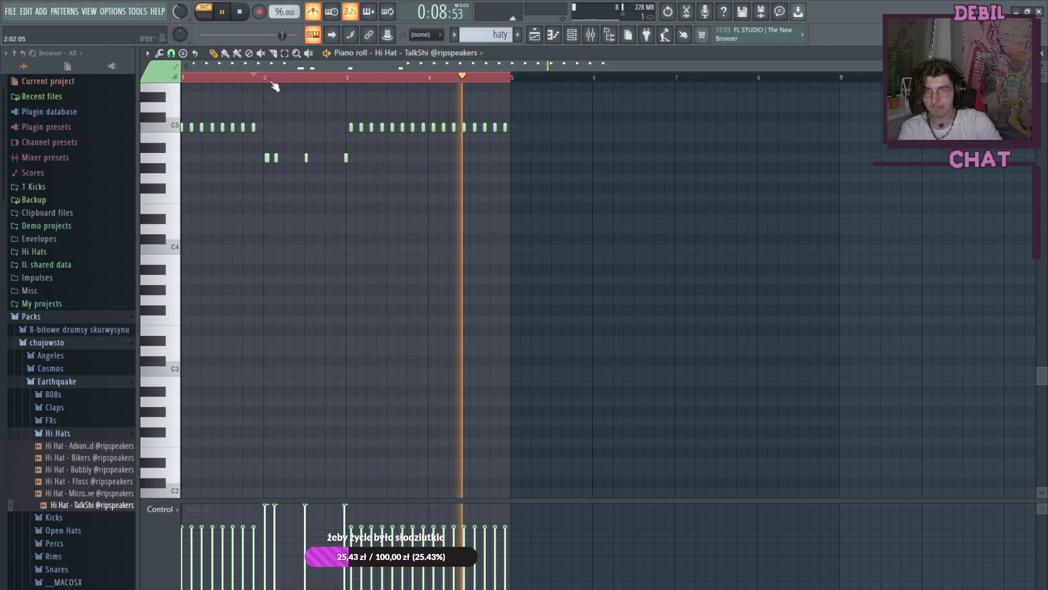
Step: Paste the copied bar 1 C5 hits into bar 2 and delete the four recorded A4 hits there
{"action": "key", "text": "ctrl+v"}
{"action": "left_click_drag", "start_coordinate": [255, 124], "coordinate": [337, 124]}
{"action": "right_click", "coordinate": [346, 158]}
{"action": "right_click", "coordinate": [306, 158]}
{"action": "right_click", "coordinate": [276, 158]}
{"action": "right_click", "coordinate": [268, 158]}
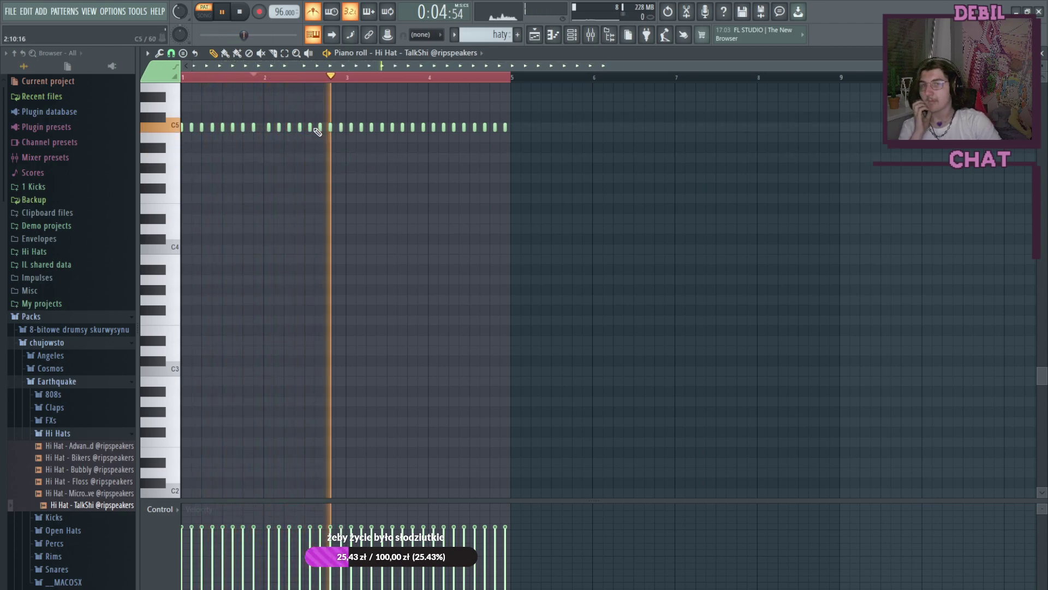
Step: Move bar 2's first hit to D#5 and bar 3's last hit to G#4, adding a B4 and an A4 hit right after them respectively
{"action": "left_click_drag", "start_coordinate": [268, 127], "coordinate": [269, 96]}
{"action": "left_click", "coordinate": [274, 137]}
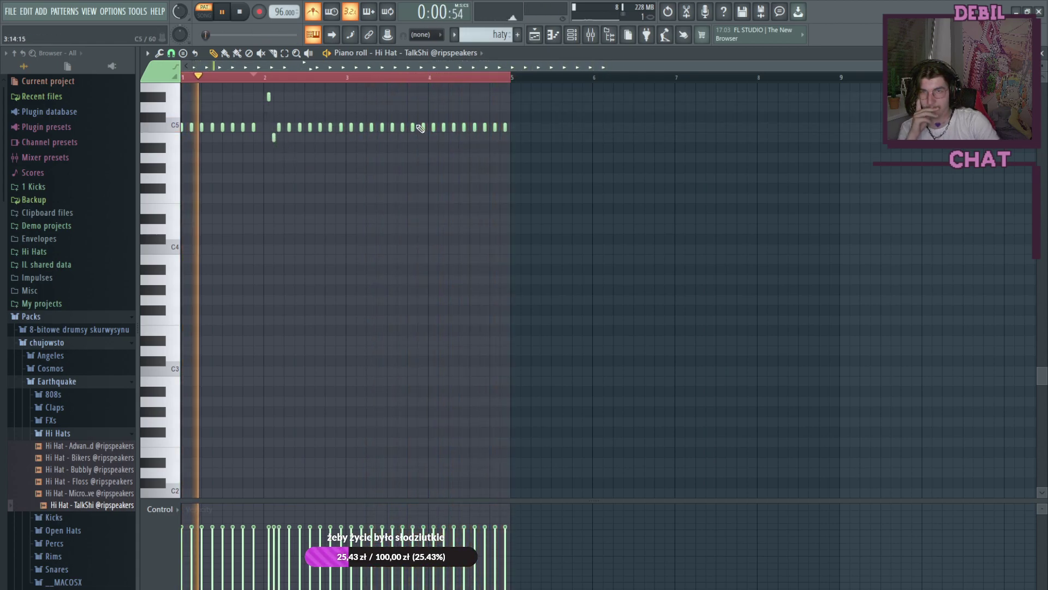
{"action": "left_click_drag", "start_coordinate": [424, 127], "coordinate": [423, 168]}
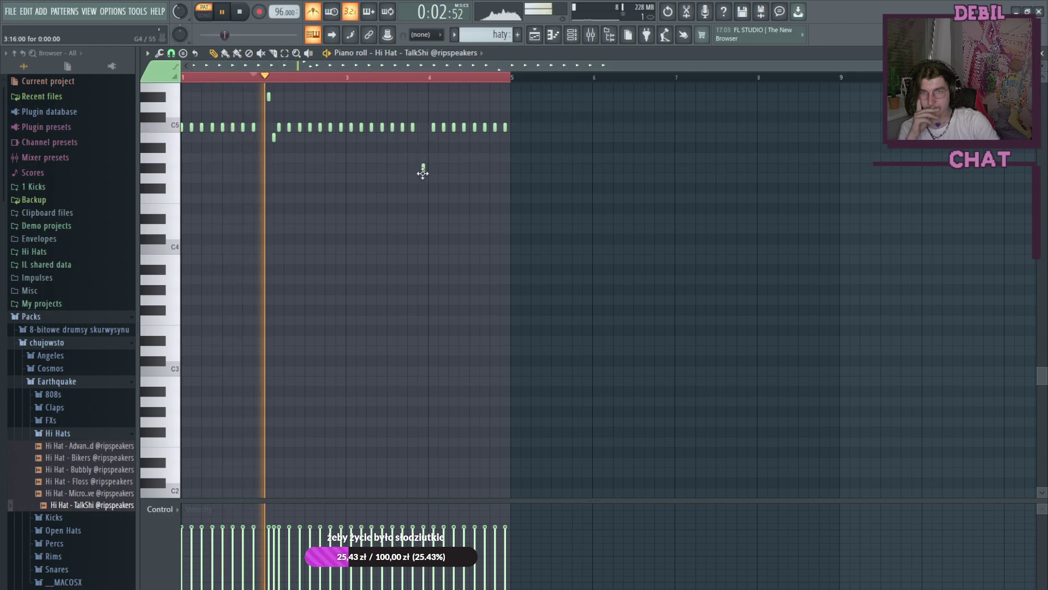
{"action": "left_click", "coordinate": [429, 158]}
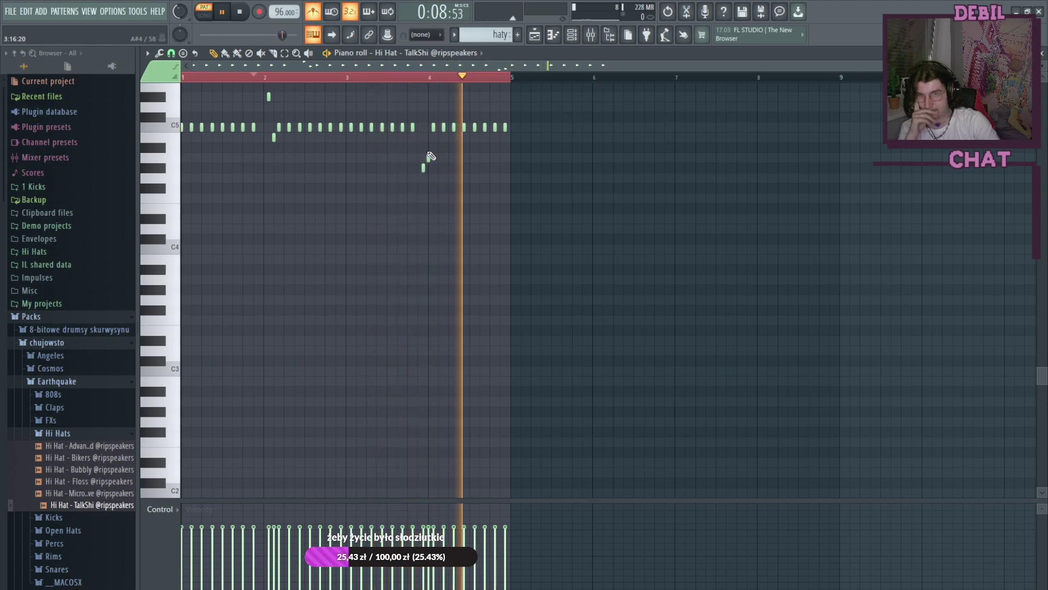
Step: Place four consecutive haty pattern clips on Track 4 of the playlist, starting at bar 5 and ending at bar 21
{"action": "left_click", "coordinate": [536, 40]}
{"action": "mouse_move", "coordinate": [408, 194]}
{"action": "left_mouse_down"}
{"action": "mouse_move", "coordinate": [736, 182]}
{"action": "mouse_move", "coordinate": [764, 190]}
{"action": "mouse_move", "coordinate": [748, 225]}
{"action": "left_mouse_up"}
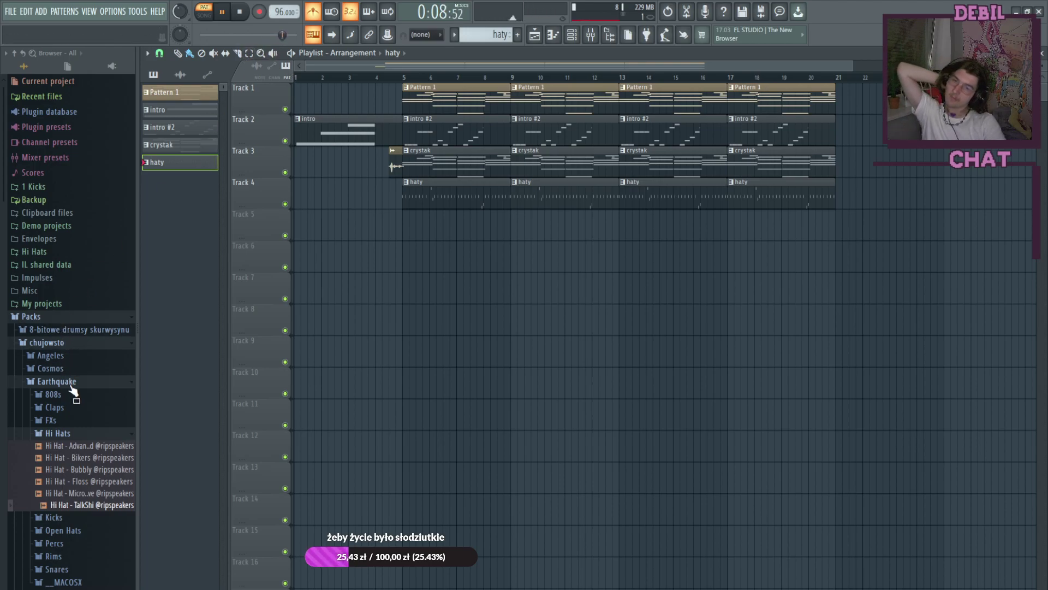
Step: Collapse the Hi Hats folder, expand the Earthquake Kicks folder and preview the Kick - Knock sample
{"action": "left_click", "coordinate": [71, 433]}
{"action": "key", "text": "space"}
{"action": "left_click", "coordinate": [61, 448]}
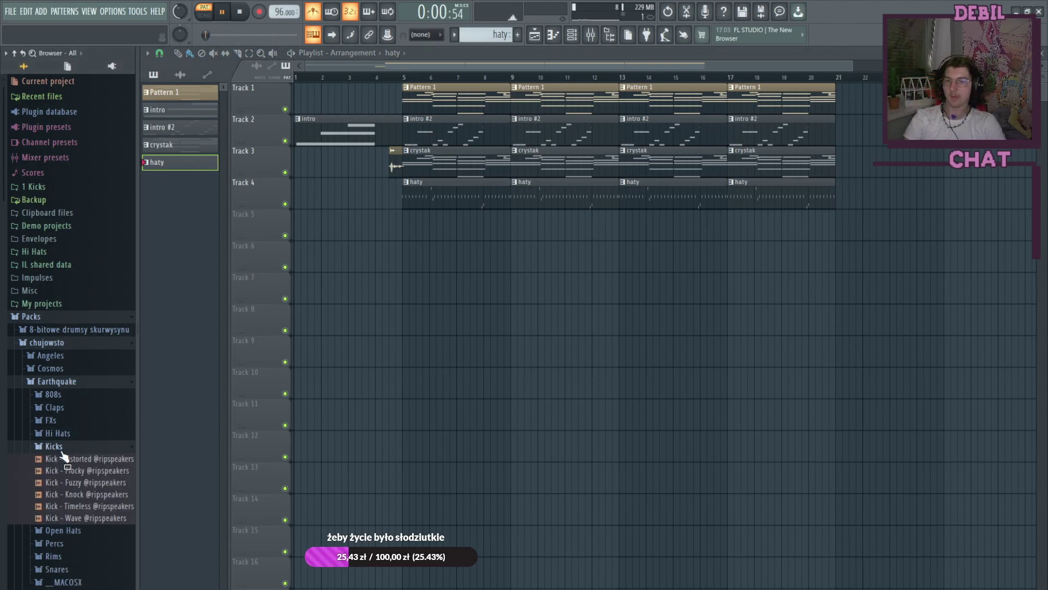
{"action": "left_click", "coordinate": [107, 495]}
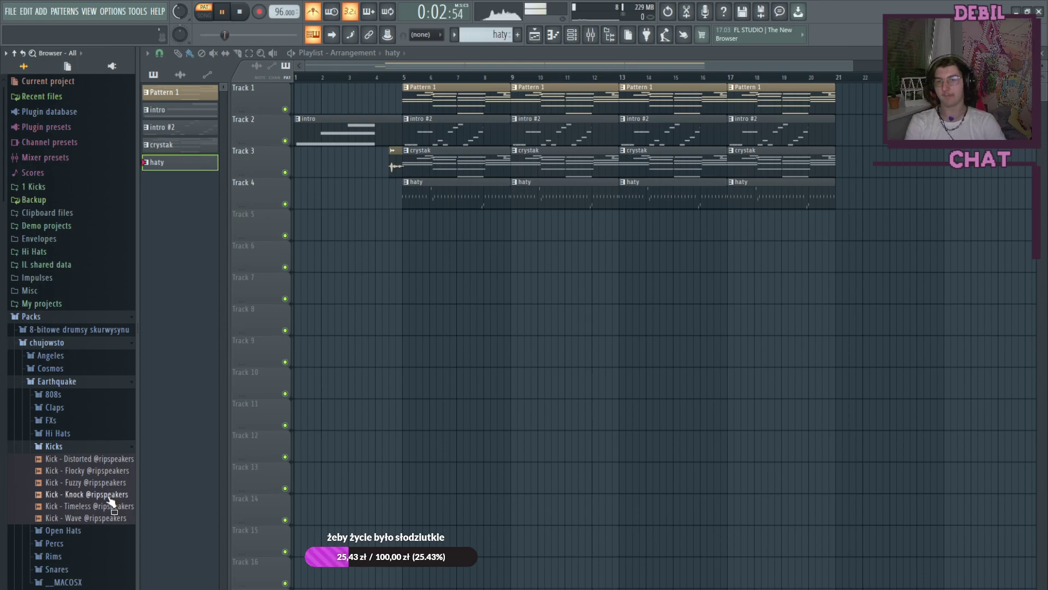
Step: Add the Kick - Knock sample as a new channel in the channel rack, route it to mixer track 5 and stop playback
{"action": "left_click", "coordinate": [571, 35]}
{"action": "left_click_drag", "start_coordinate": [88, 496], "coordinate": [273, 235]}
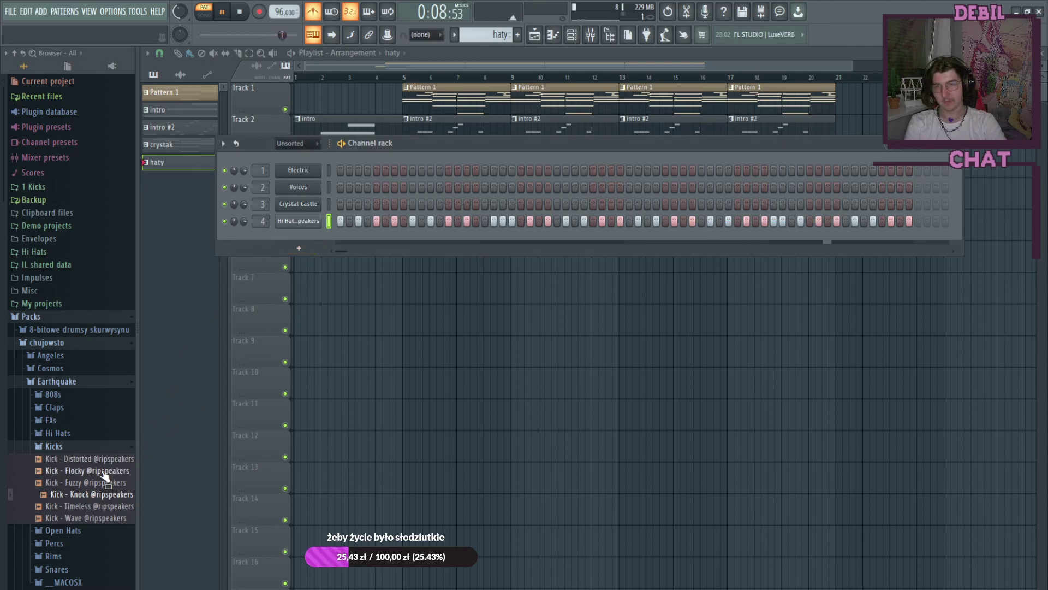
{"action": "left_click_drag", "start_coordinate": [97, 495], "coordinate": [285, 241]}
{"action": "scroll", "coordinate": [264, 238], "scroll_direction": "up", "scroll_amount": 5}
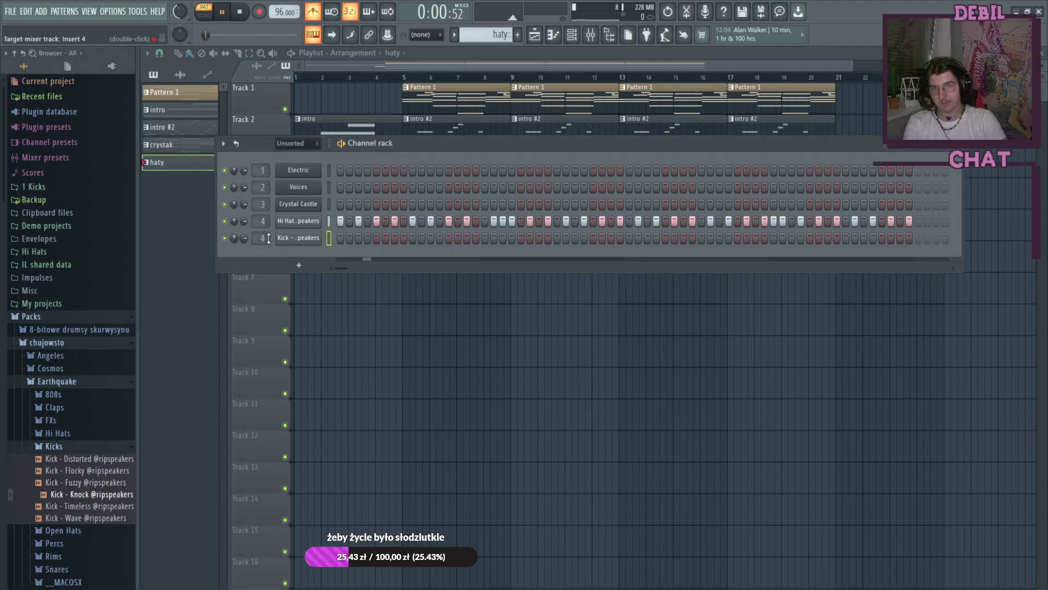
{"action": "left_click", "coordinate": [223, 13]}
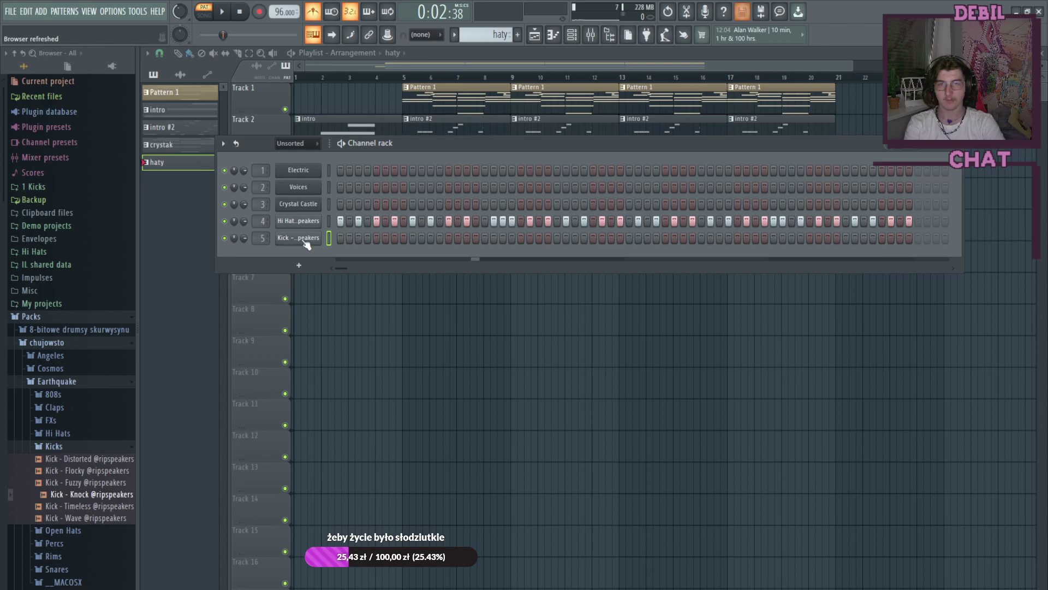
Step: Create a new pattern named kiksy
{"action": "left_click", "coordinate": [518, 34]}
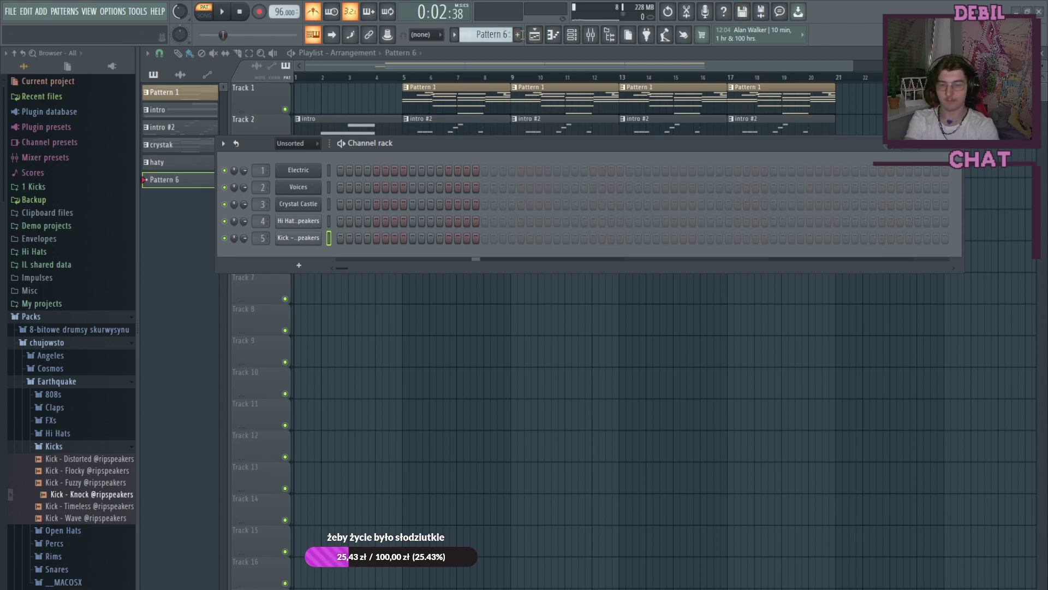
{"action": "type", "text": "kiksy"}
{"action": "key", "text": "Return"}
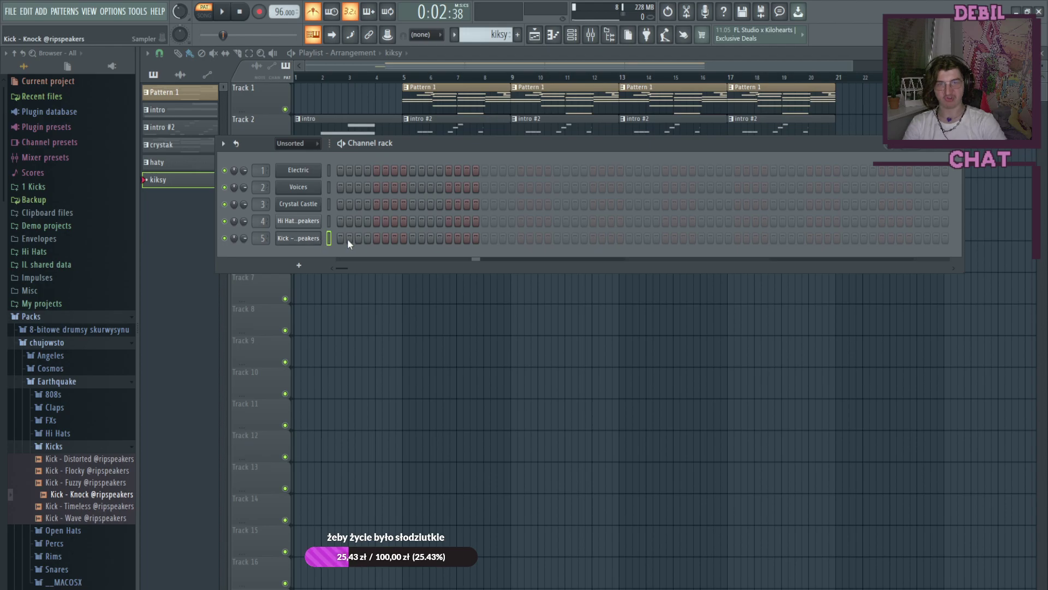
Step: Open the Kick - Knock channel's piano roll and set the time selection to cover bars 1 to 4
{"action": "key", "text": "F7"}
{"action": "left_click", "coordinate": [264, 77]}
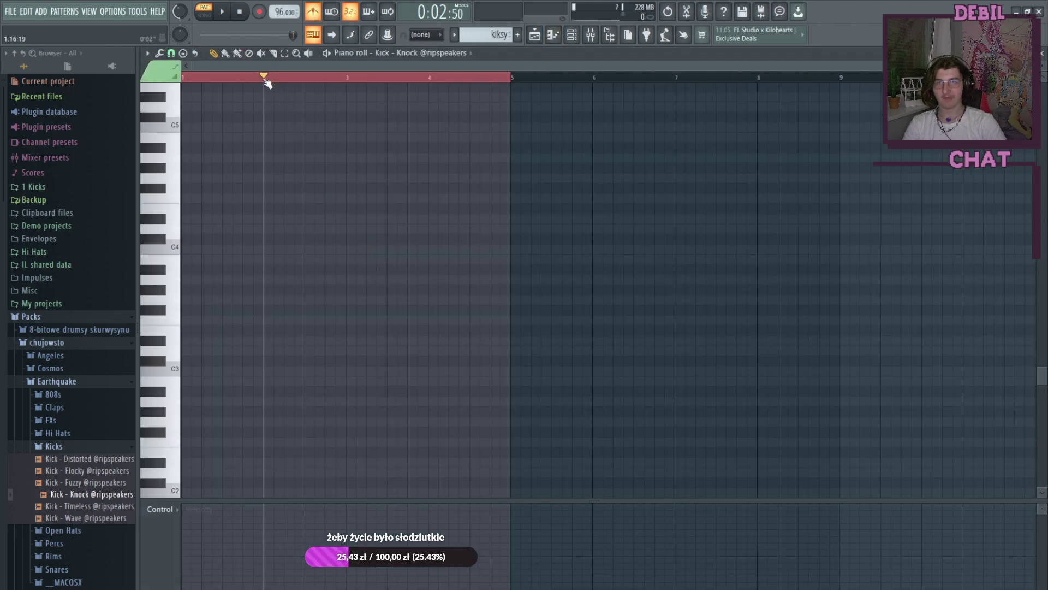
{"action": "left_click_drag", "start_coordinate": [265, 79], "coordinate": [180, 79]}
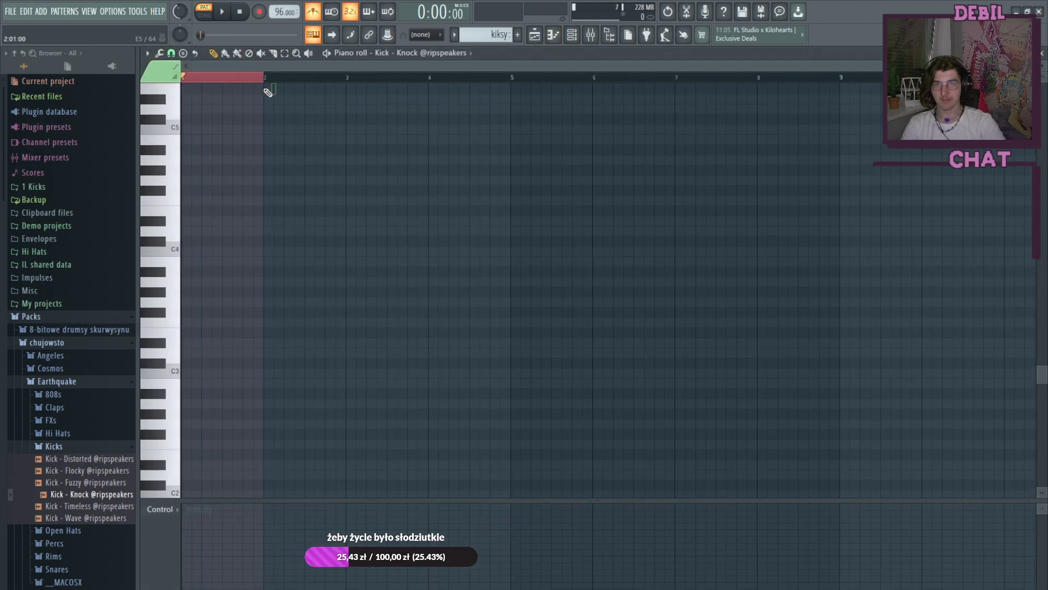
{"action": "left_click", "coordinate": [285, 53]}
{"action": "left_click_drag", "start_coordinate": [511, 77], "coordinate": [183, 78]}
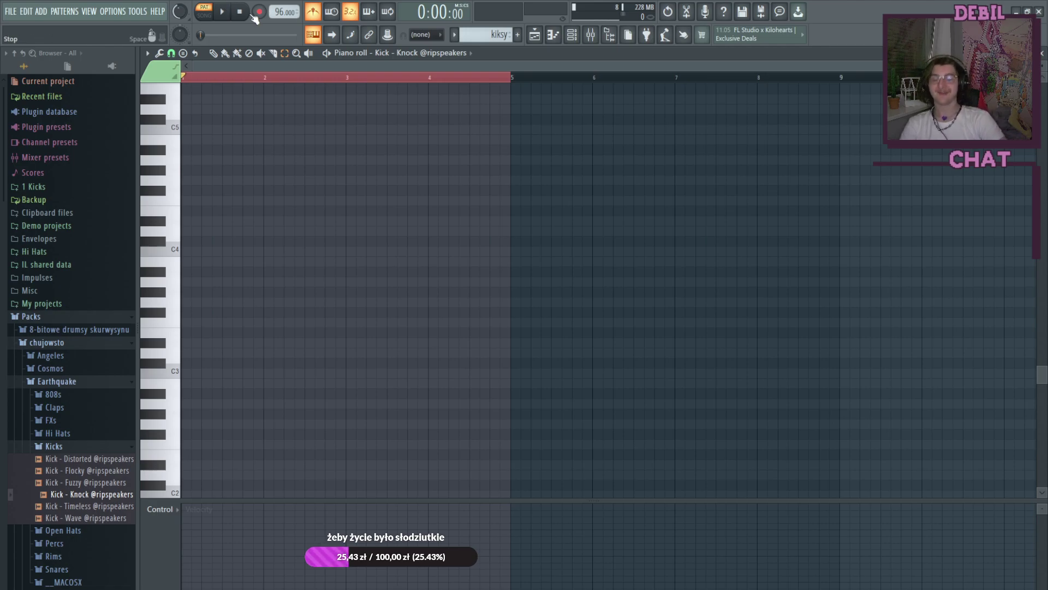
Step: Audition the Kick - Knock sample at various pitches, mainly A4, to try out kick rhythms before recording
{"action": "key", "text": "n"}
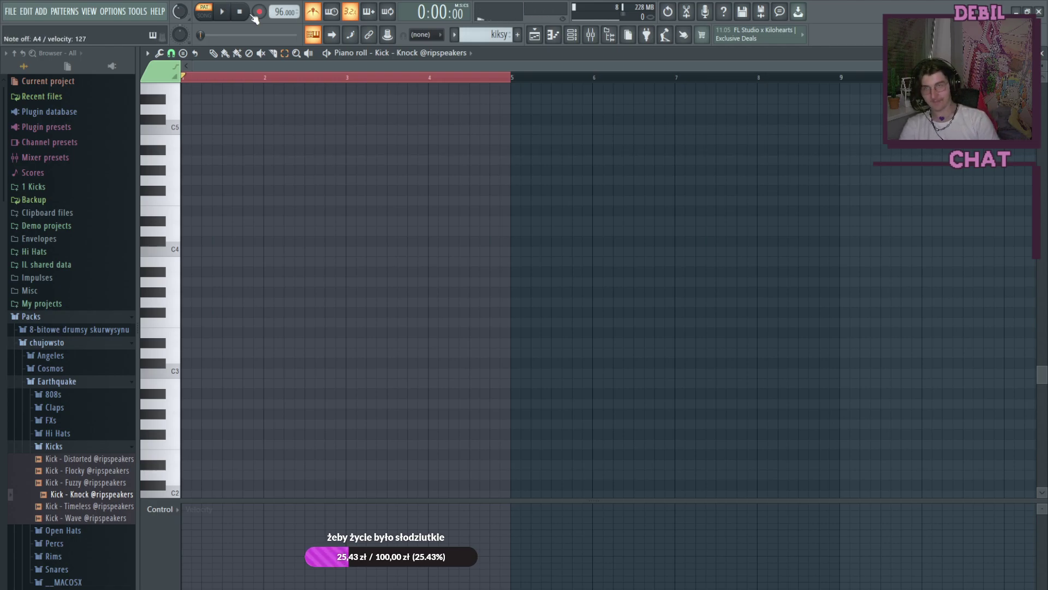
{"action": "key", "text": "n"}
{"action": "key", "text": "n"}
{"action": "key", "text": "n"}
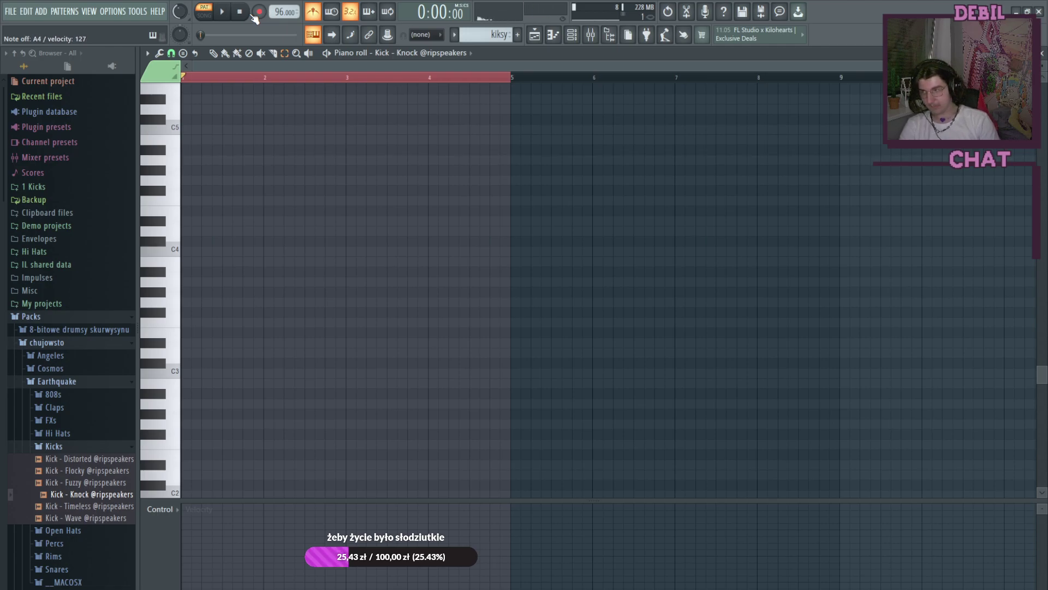
{"action": "key", "text": "x"}
{"action": "key", "text": "x"}
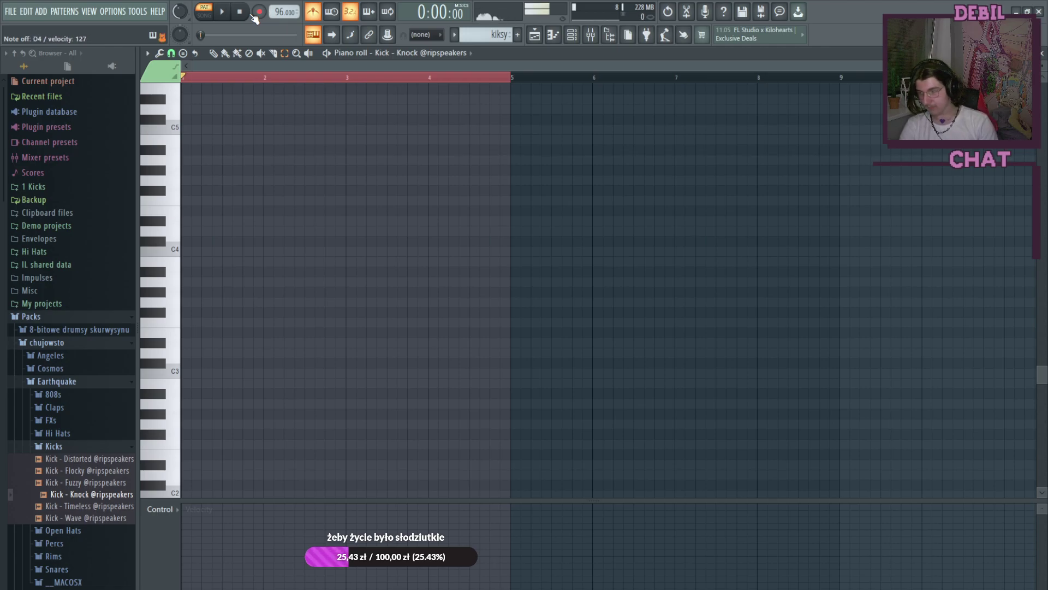
{"action": "key", "text": "x"}
{"action": "key", "text": "c"}
{"action": "key", "text": "n"}
{"action": "key", "text": "comma"}
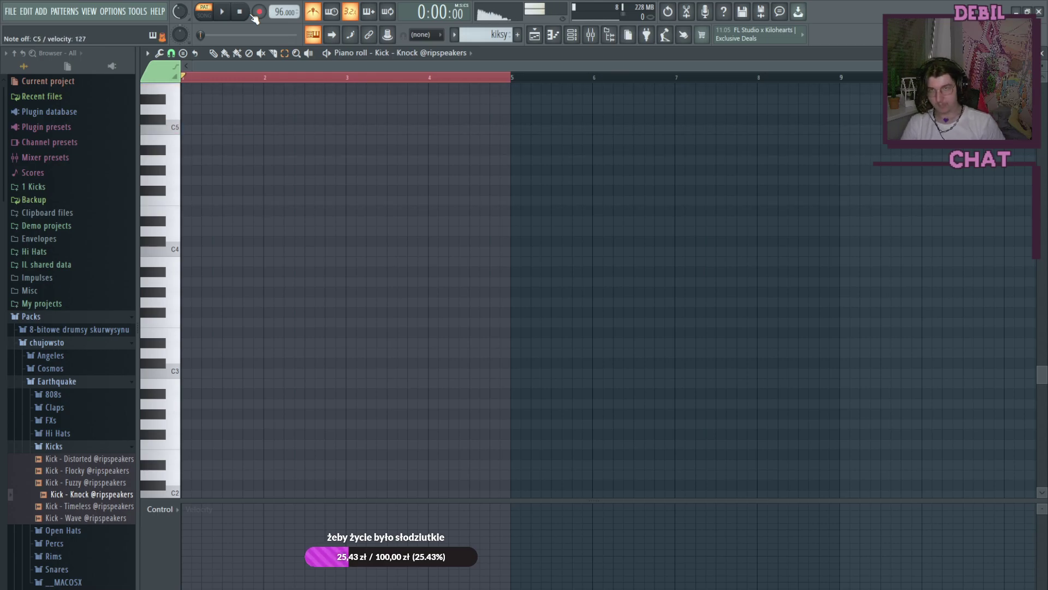
{"action": "key", "text": "comma"}
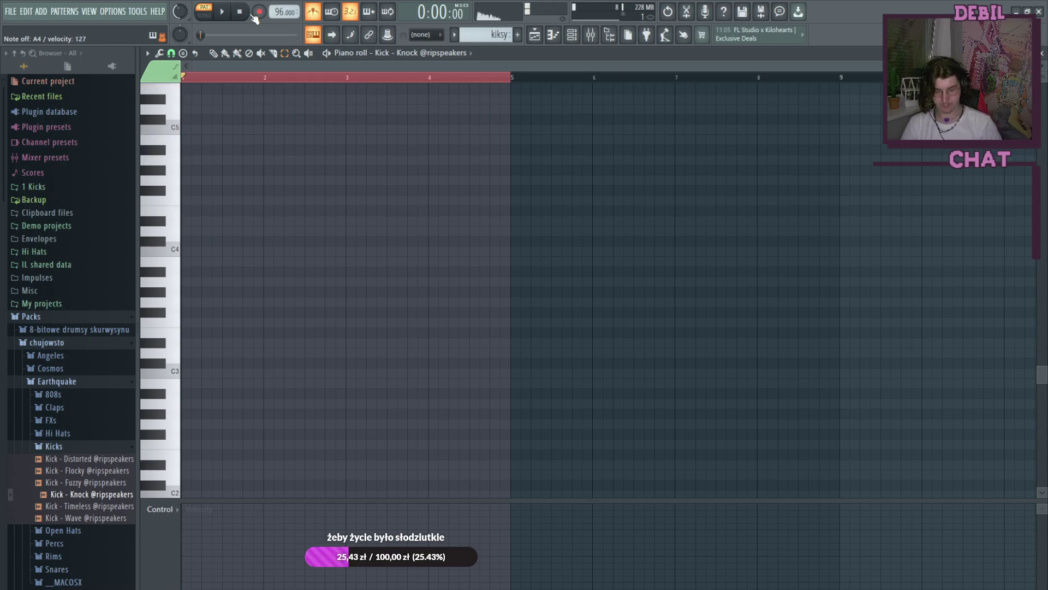
{"action": "key", "text": "n"}
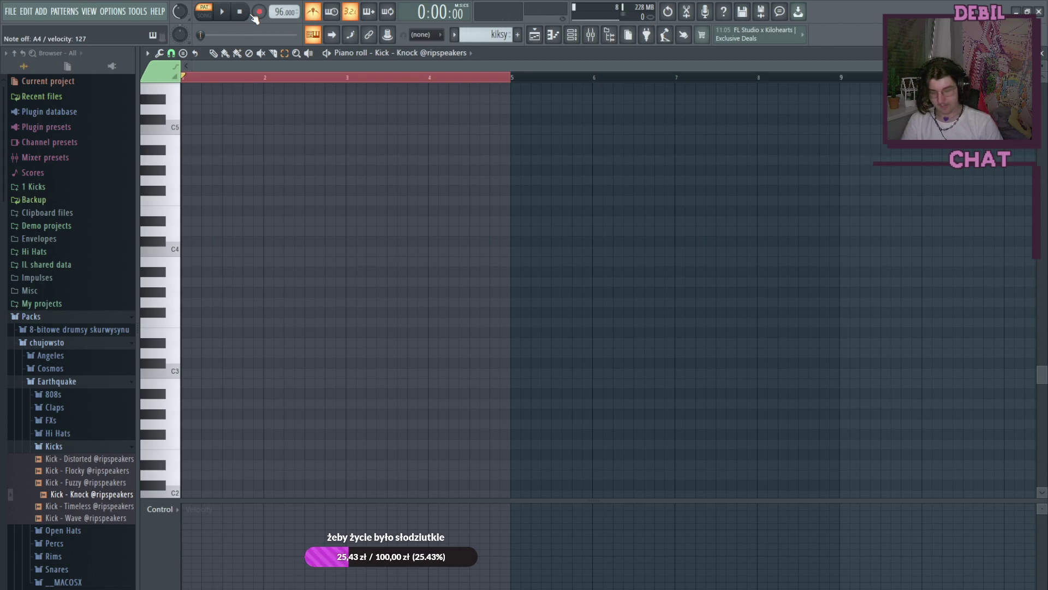
{"action": "key", "text": "b"}
{"action": "key", "text": "b"}
{"action": "key", "text": "n"}
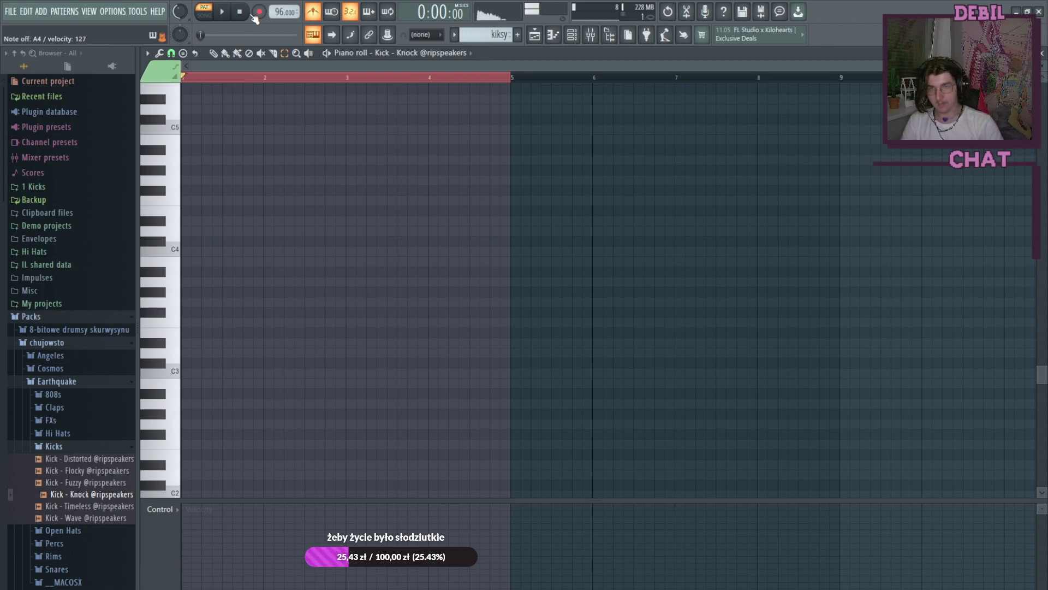
{"action": "key", "text": "n"}
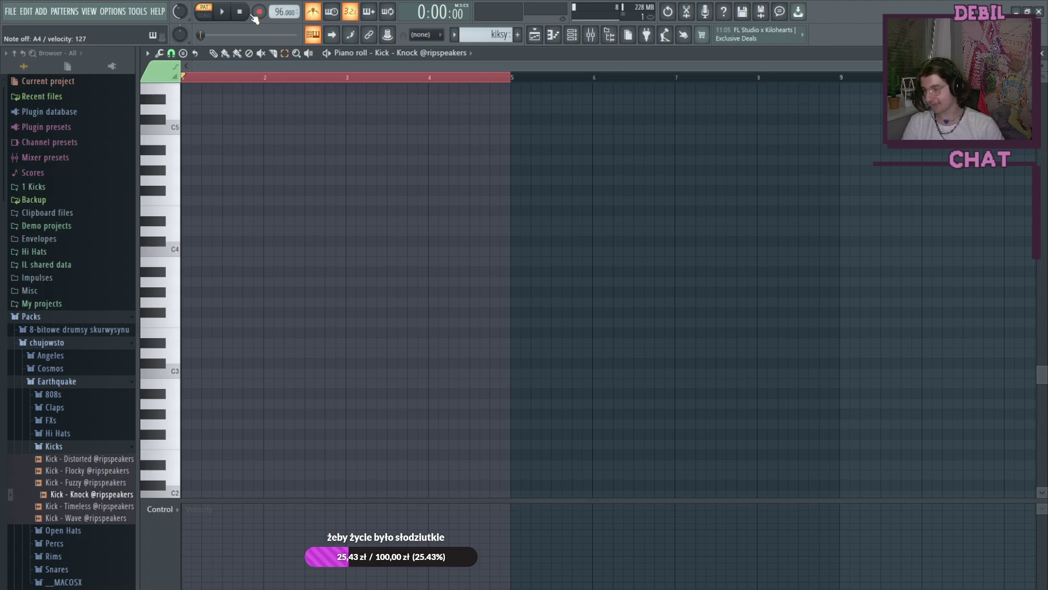
{"action": "key", "text": "n"}
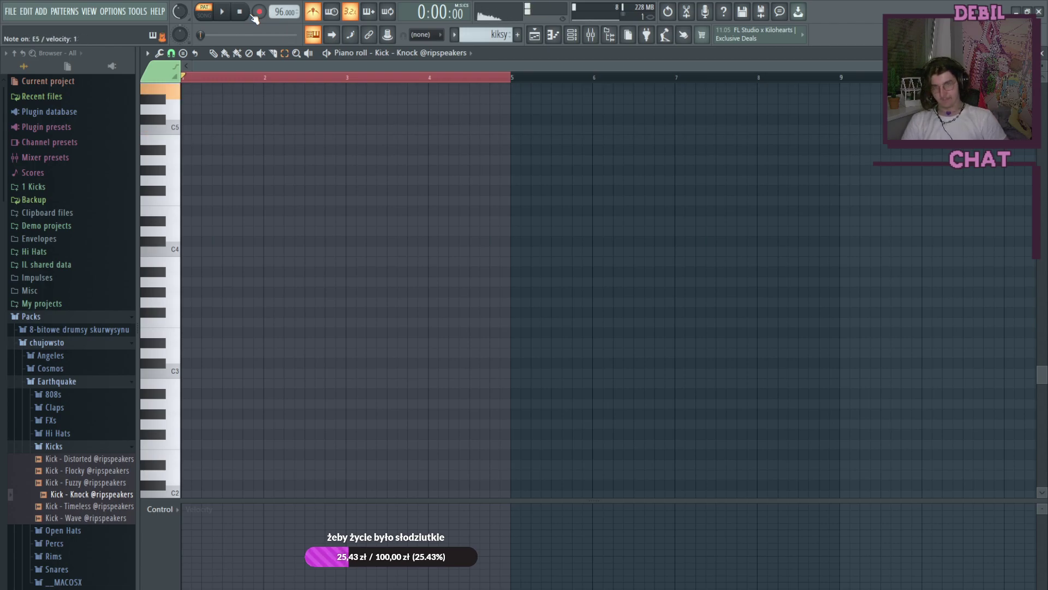
{"action": "key", "text": "m"}
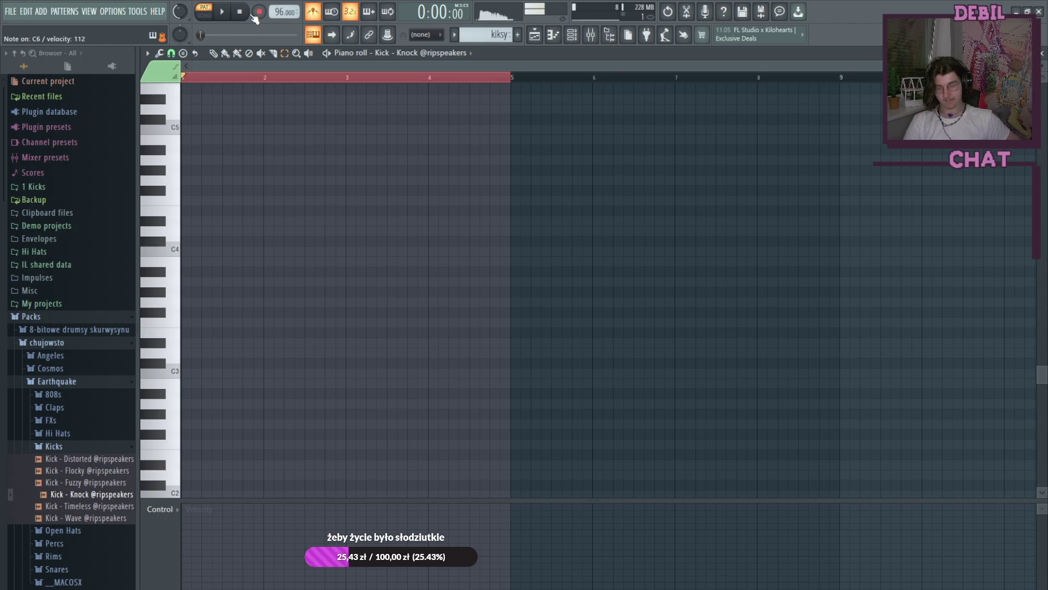
{"action": "key", "text": "i"}
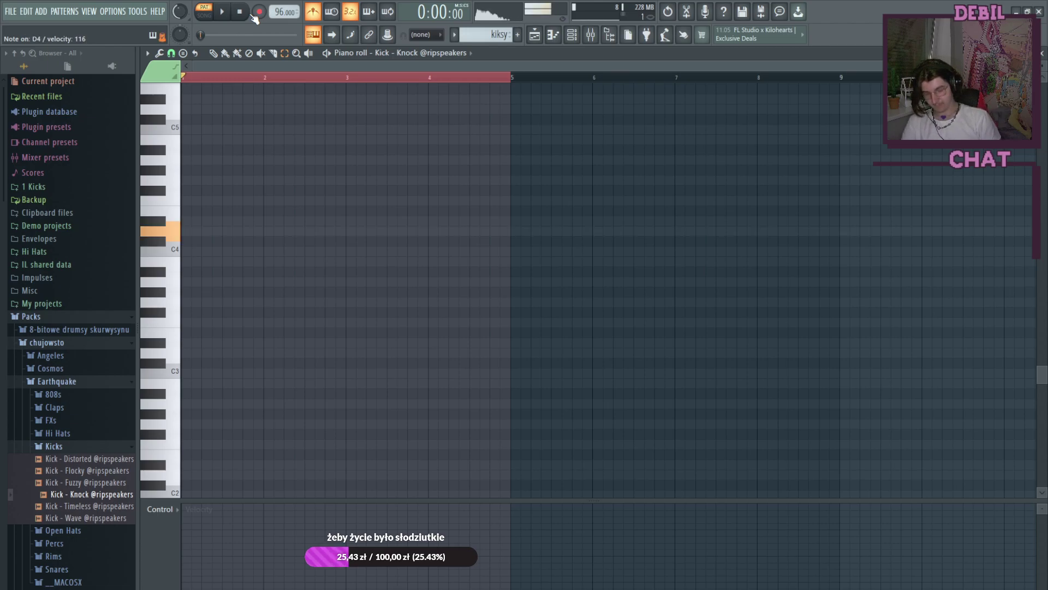
{"action": "key", "text": "x"}
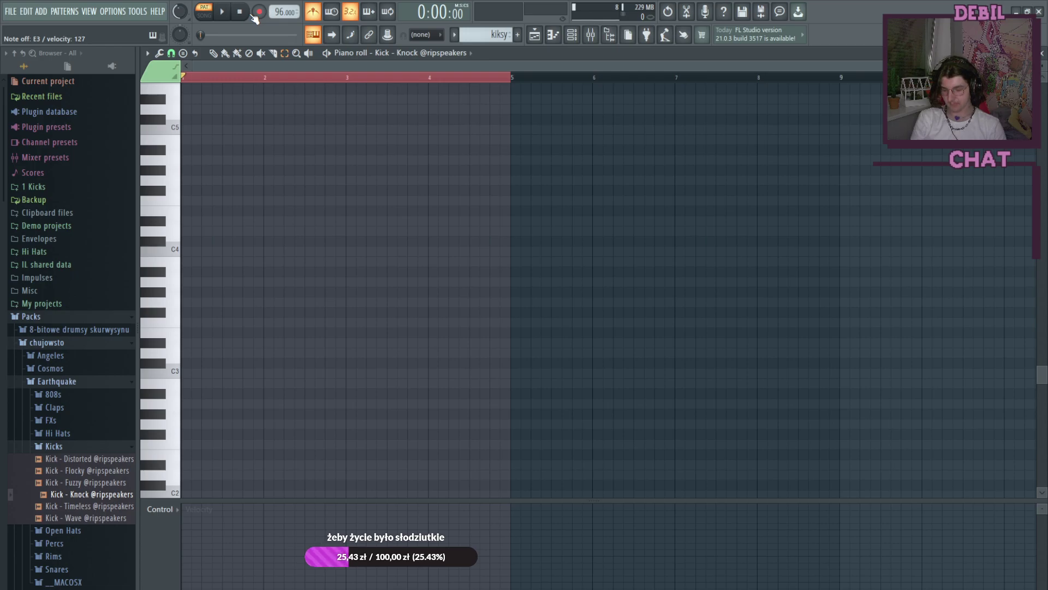
{"action": "key", "text": "n"}
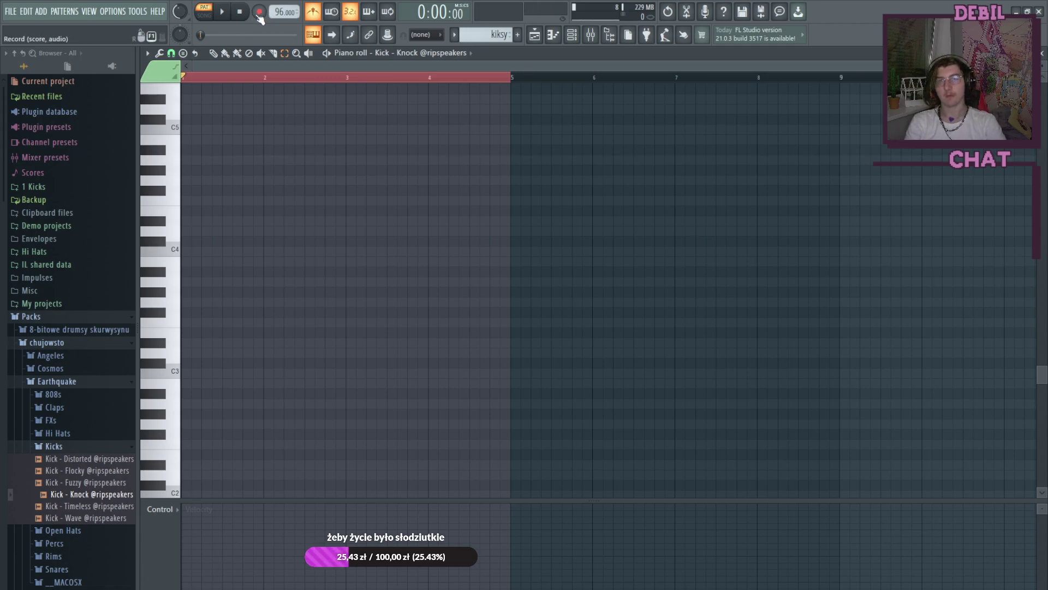
Step: Record a live take of A4 kick hits, three in bar 1 and six in bar 2, and stop the recording
{"action": "left_click", "coordinate": [259, 15]}
{"action": "left_click", "coordinate": [222, 11]}
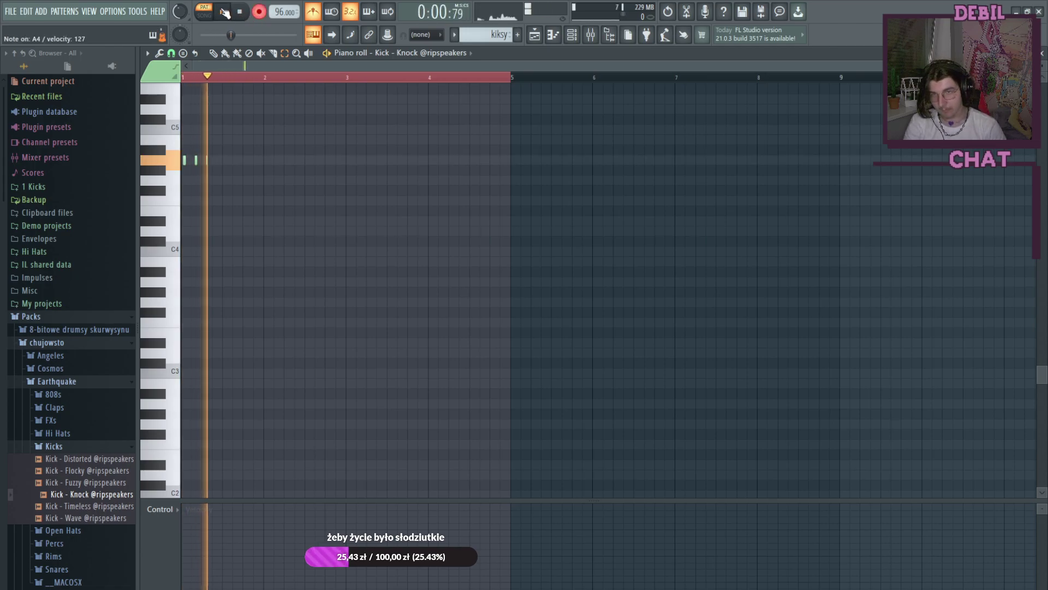
{"action": "key", "text": "n"}
{"action": "key", "text": "n"}
{"action": "key", "text": "n"}
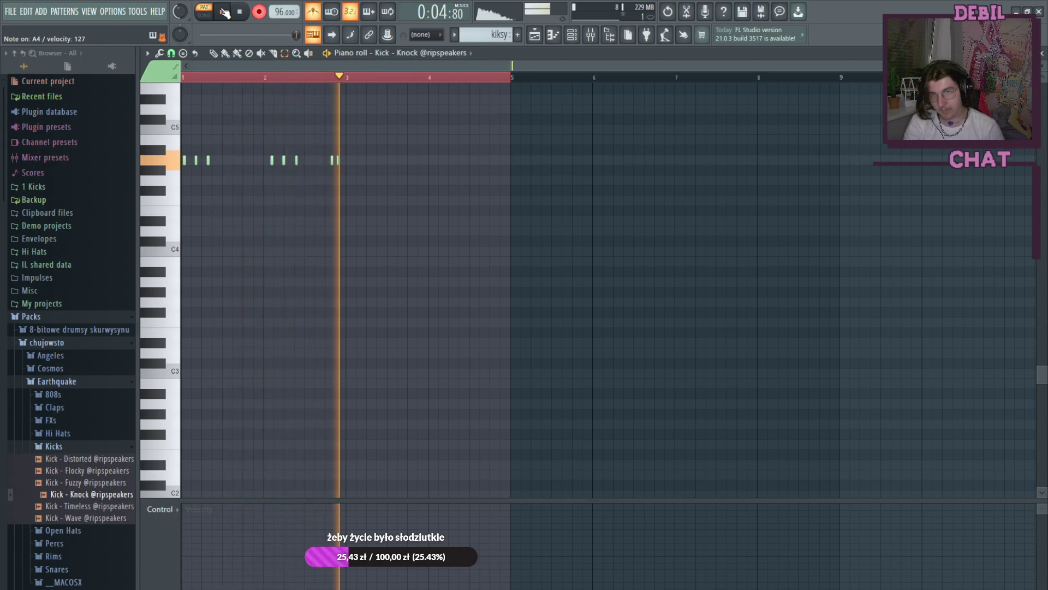
{"action": "left_click", "coordinate": [228, 13]}
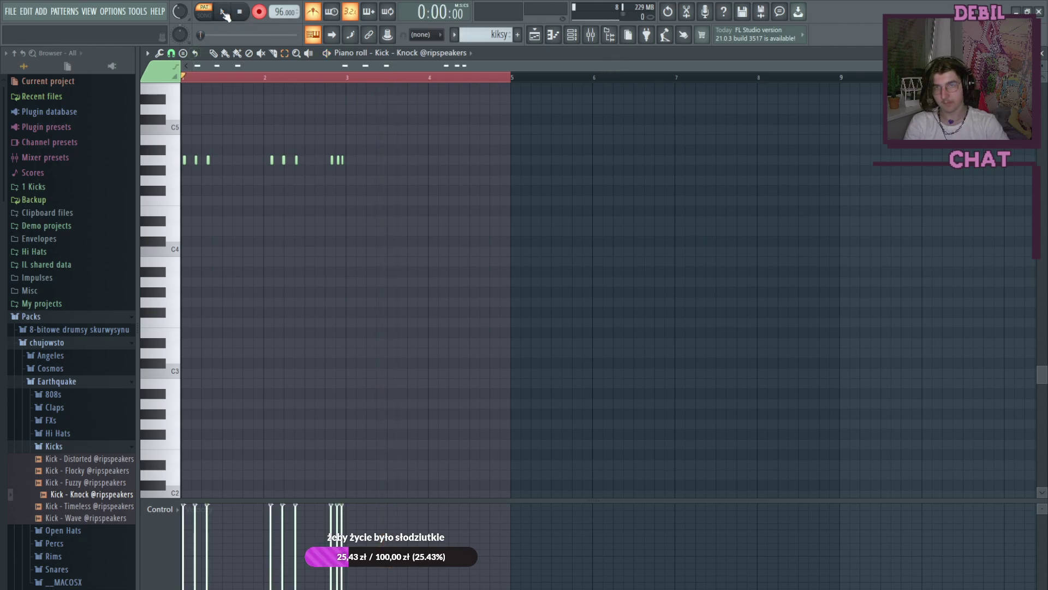
Step: Play back the kick take and delete the last three A4 hits at the end of bar 2
{"action": "left_click", "coordinate": [223, 13]}
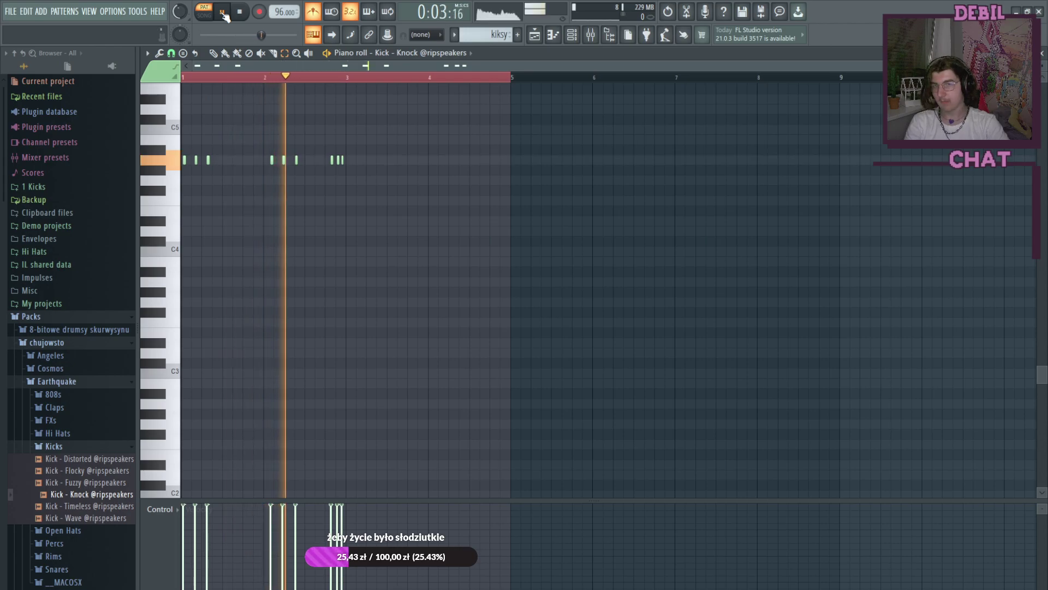
{"action": "left_click", "coordinate": [224, 15]}
{"action": "left_click_drag", "start_coordinate": [358, 157], "coordinate": [326, 167]}
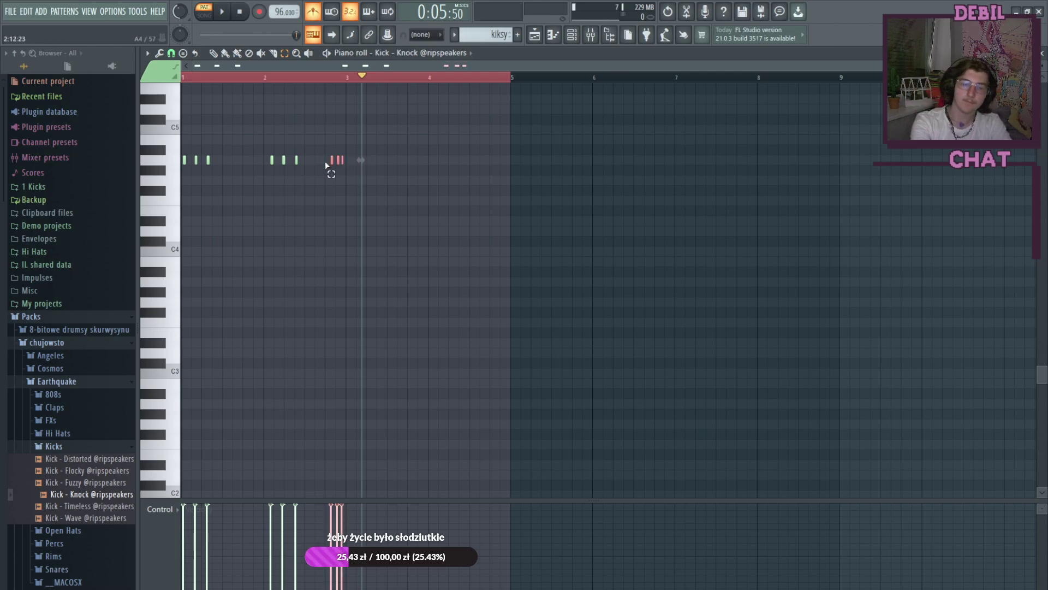
{"action": "key", "text": "Delete"}
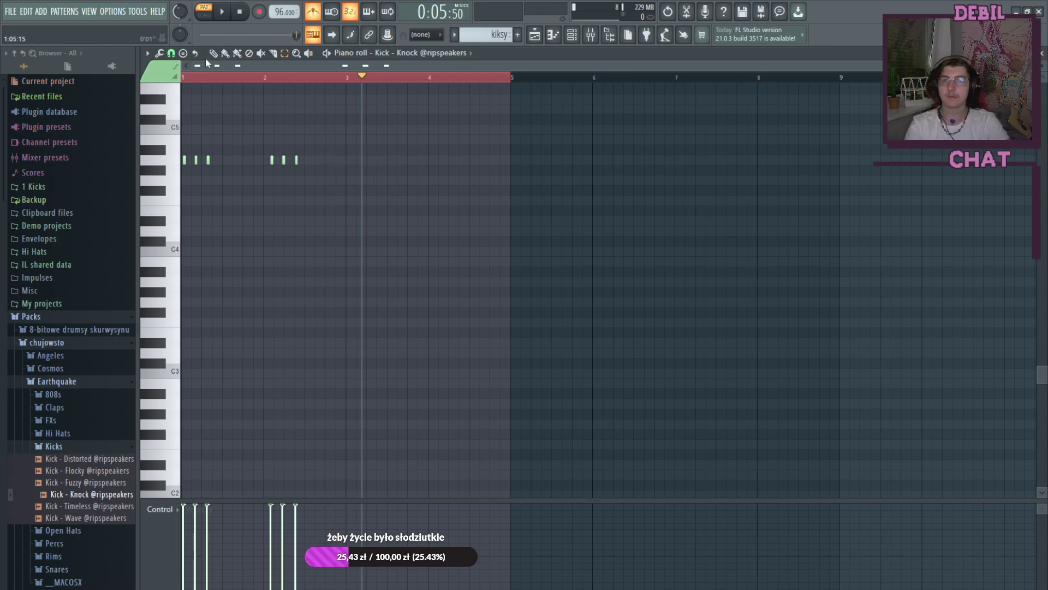
Step: Clear the time selection, record kick hits A4, G#4 and A4 at the start of bar 4, and play the pattern back
{"action": "left_click", "coordinate": [188, 76]}
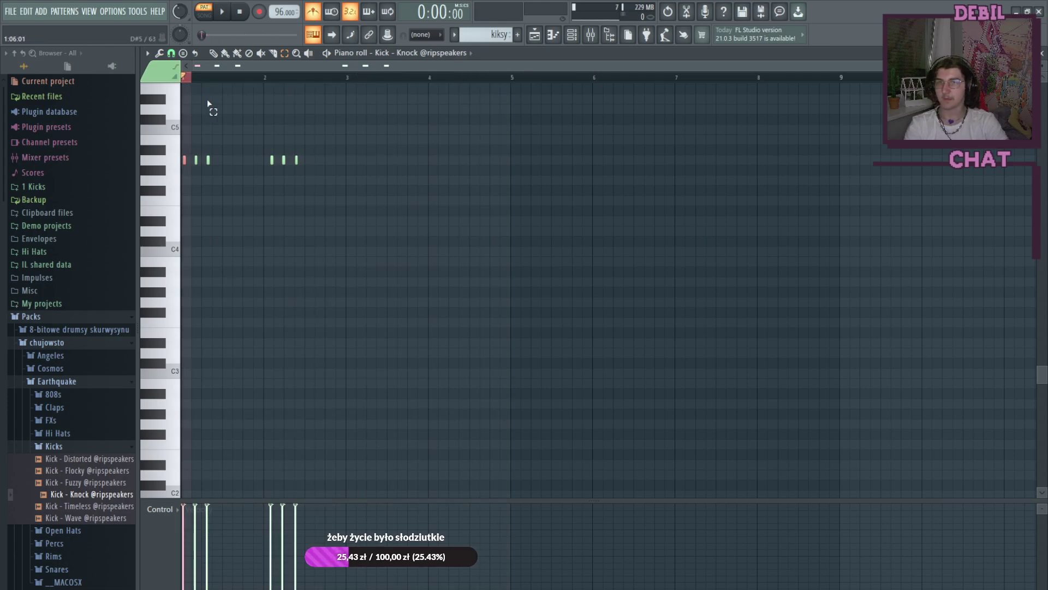
{"action": "left_click", "coordinate": [214, 53]}
{"action": "left_click", "coordinate": [430, 77]}
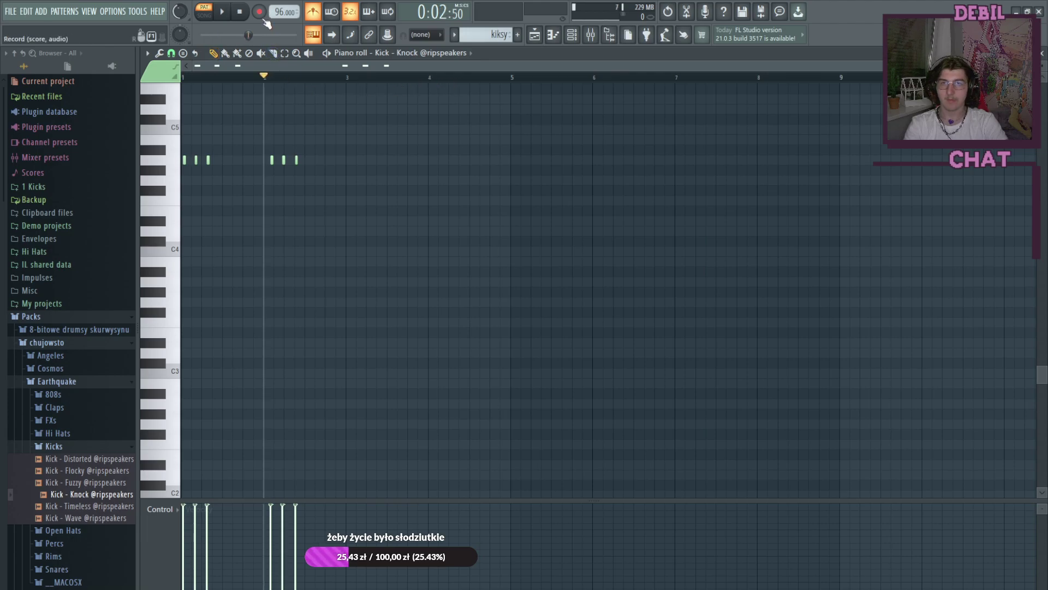
{"action": "left_click", "coordinate": [222, 11]}
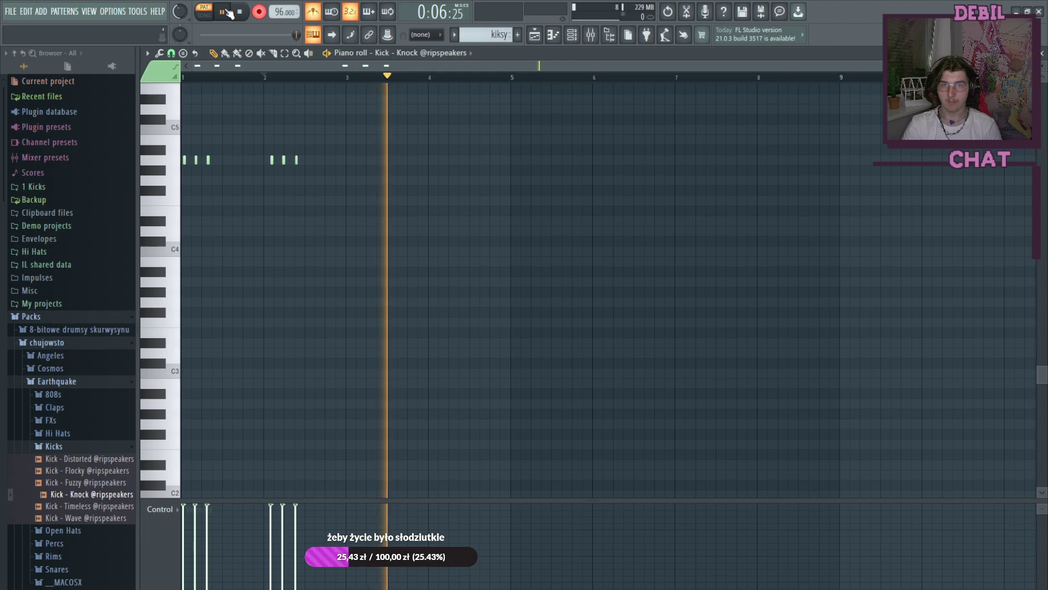
{"action": "key", "text": "n"}
{"action": "key", "text": "h"}
{"action": "key", "text": "n"}
{"action": "left_click", "coordinate": [240, 11]}
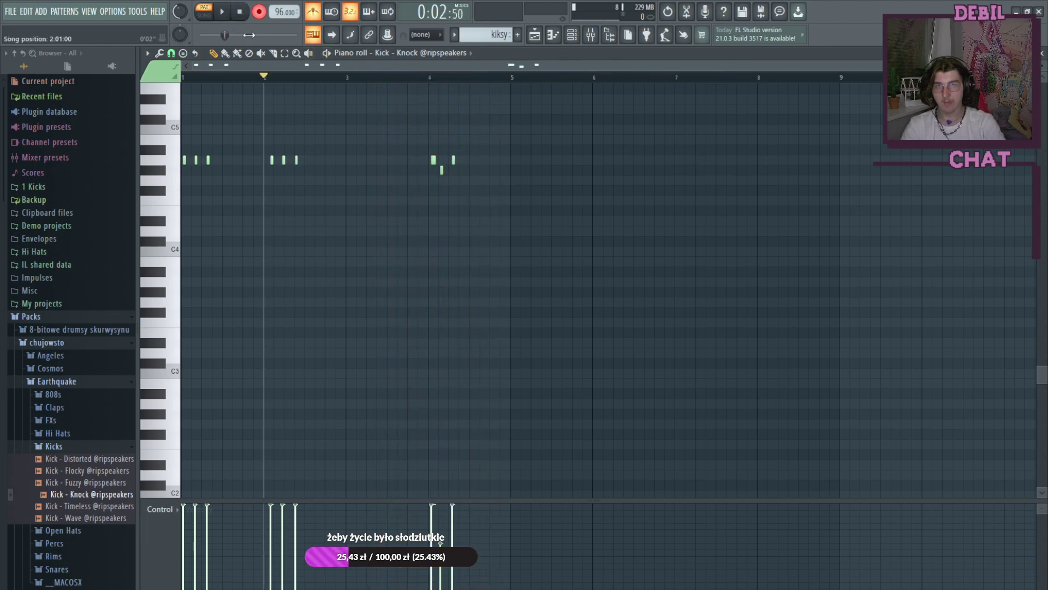
{"action": "left_click", "coordinate": [223, 12]}
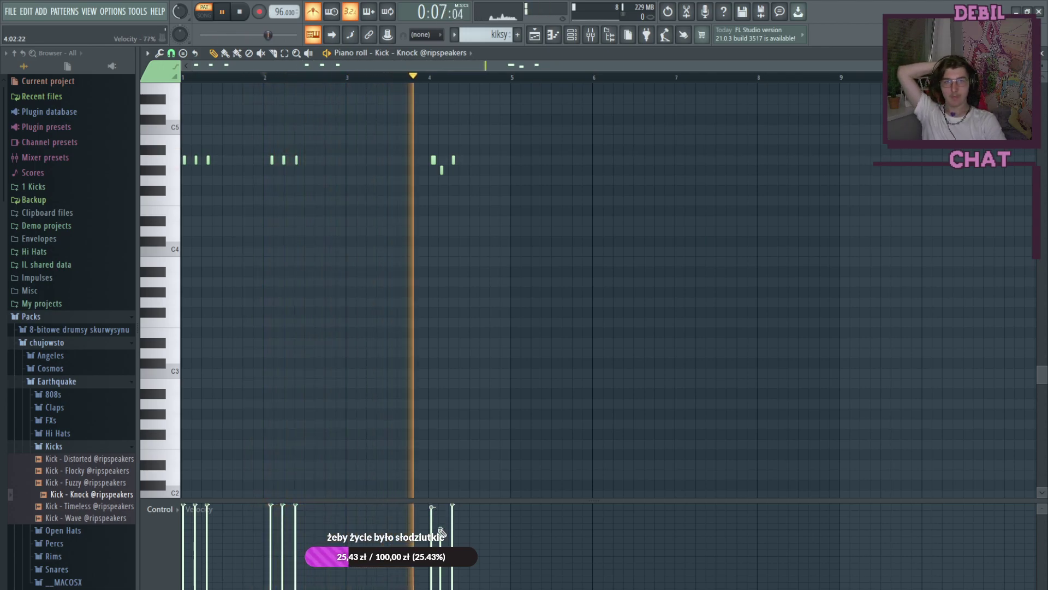
{"action": "left_click", "coordinate": [224, 12]}
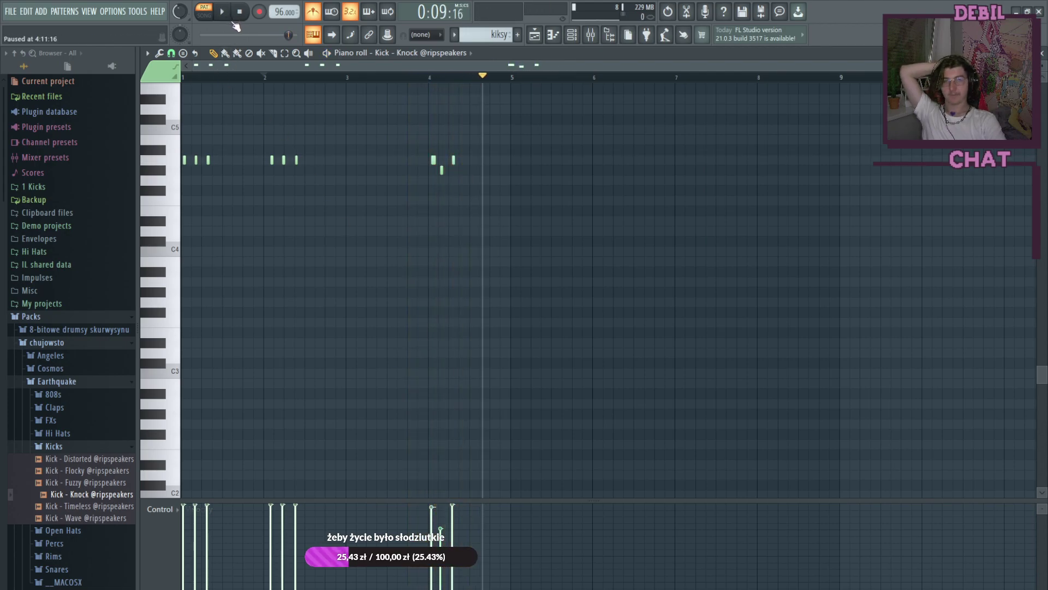
Step: Place four back-to-back kiksy clips on Track 5 of the playlist, from bar 5 up to bar 21
{"action": "left_click", "coordinate": [571, 34]}
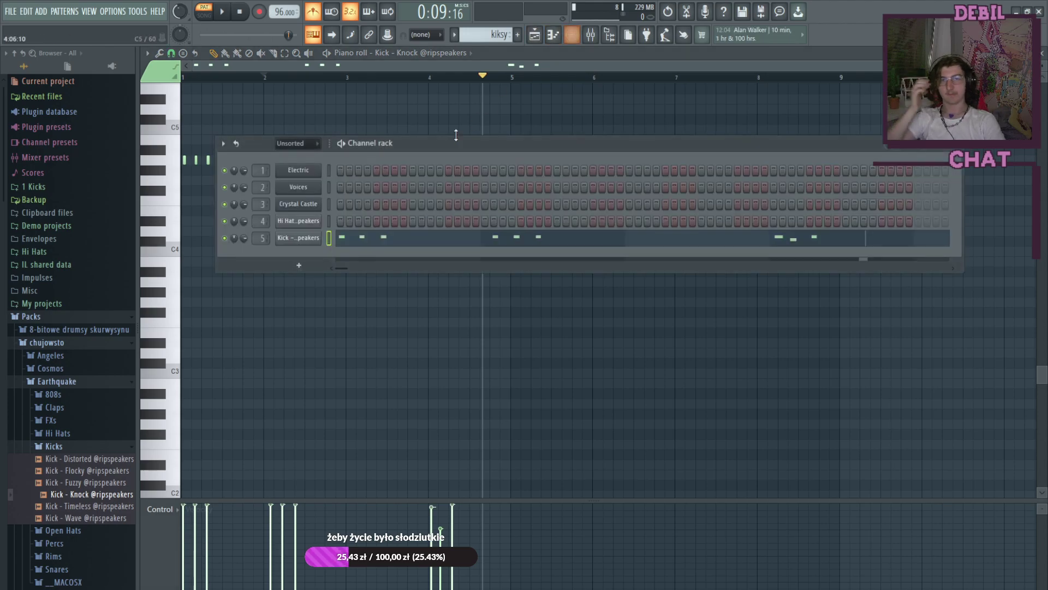
{"action": "left_click", "coordinate": [534, 35]}
{"action": "left_click", "coordinate": [409, 228]}
{"action": "mouse_move", "coordinate": [444, 232]}
{"action": "left_mouse_down"}
{"action": "mouse_move", "coordinate": [432, 229]}
{"action": "mouse_move", "coordinate": [498, 220]}
{"action": "mouse_move", "coordinate": [754, 226]}
{"action": "left_mouse_up"}
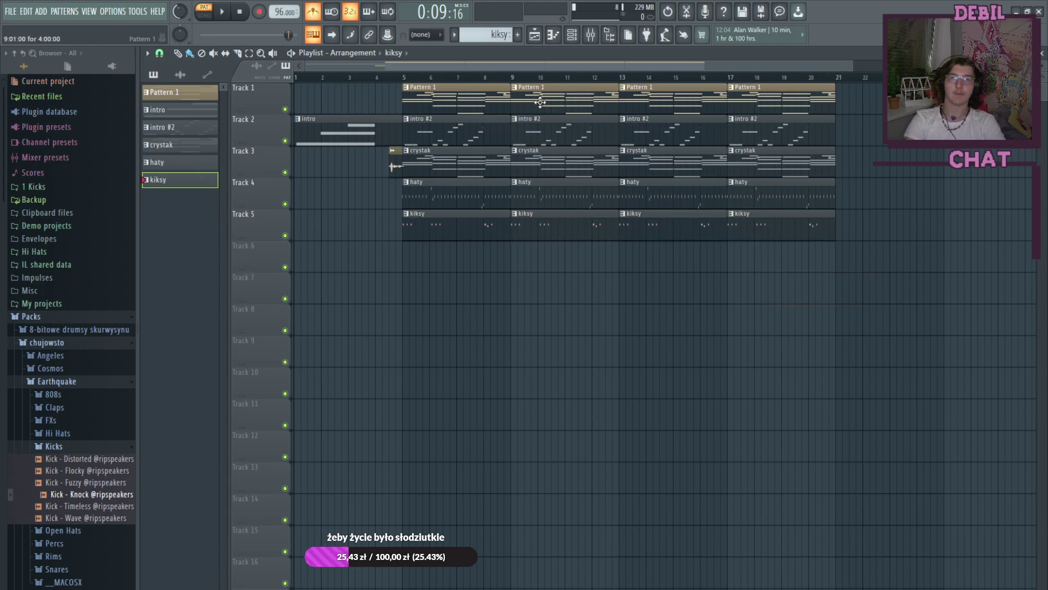
Step: Audition the clap samples in the Earthquake pack, including Clap - Sony
{"action": "left_click", "coordinate": [571, 34]}
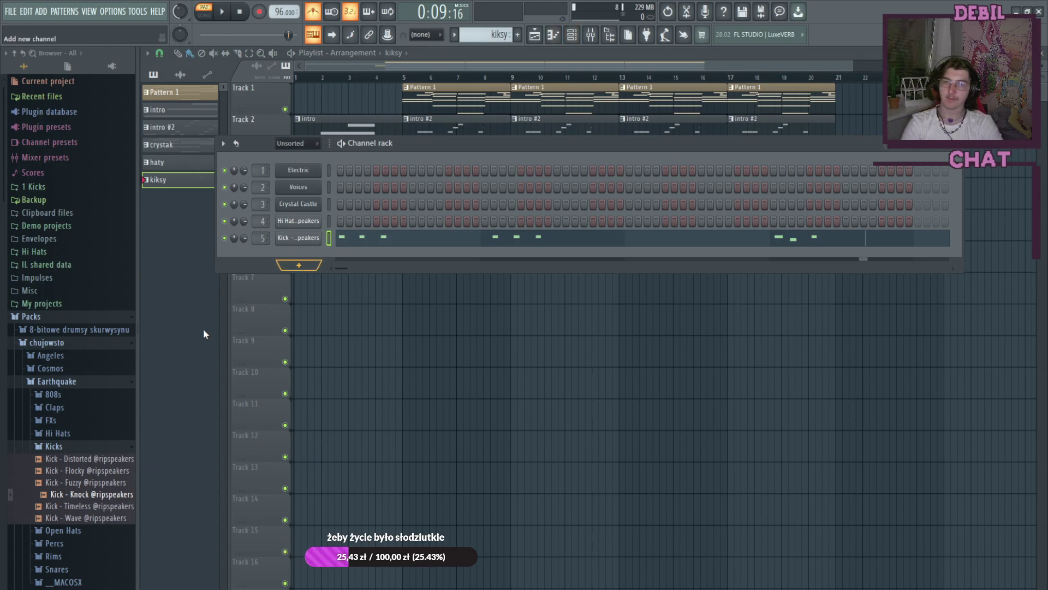
{"action": "left_click", "coordinate": [81, 448]}
{"action": "left_click", "coordinate": [68, 421]}
{"action": "left_click", "coordinate": [68, 408]}
{"action": "left_click", "coordinate": [82, 468]}
{"action": "left_click", "coordinate": [82, 459]}
{"action": "left_click", "coordinate": [82, 467]}
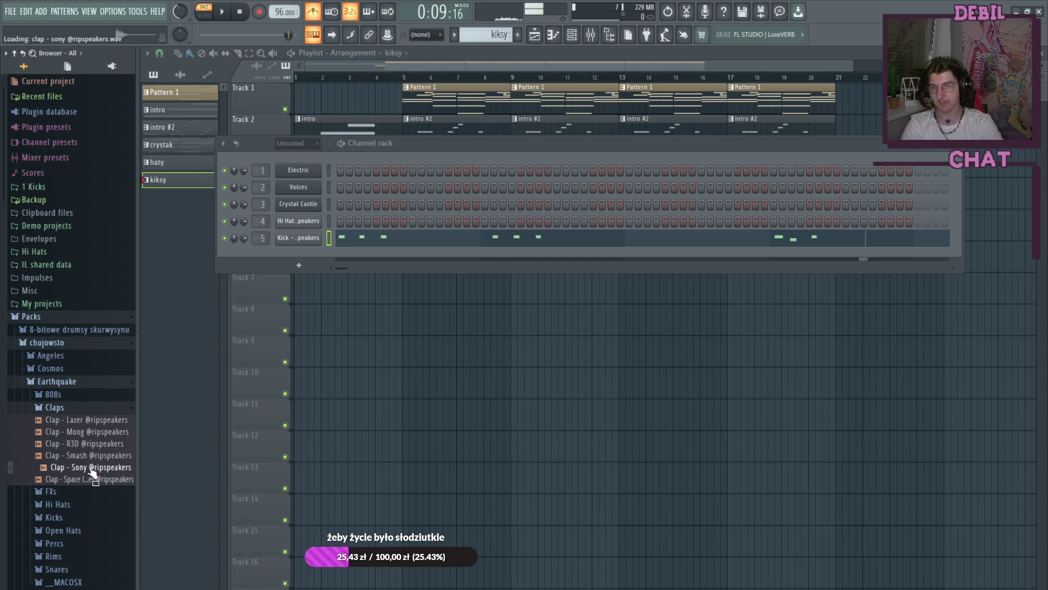
{"action": "left_click", "coordinate": [106, 432]}
{"action": "left_click", "coordinate": [101, 470]}
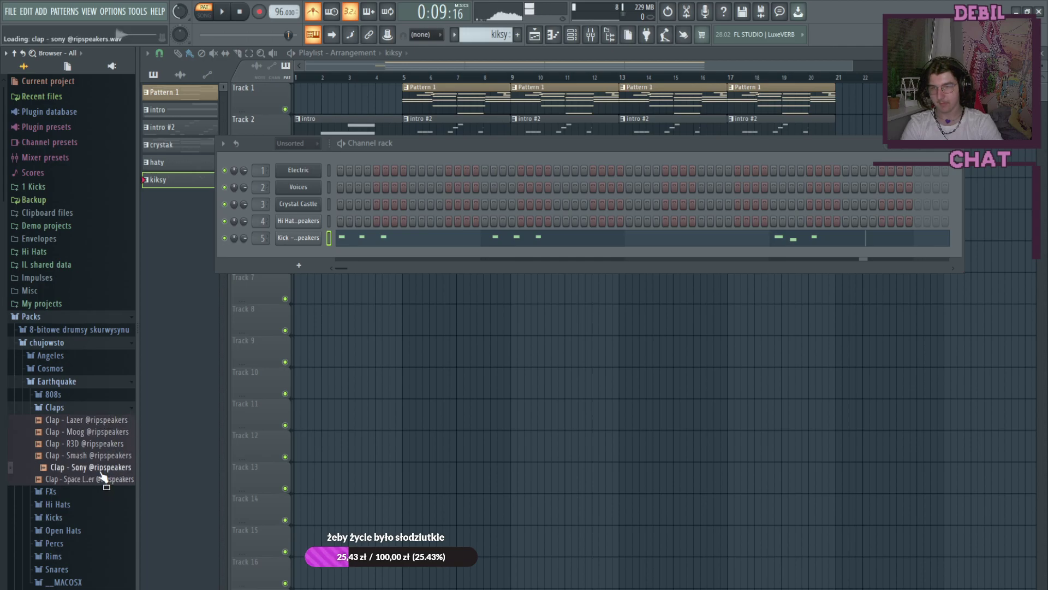
Step: Audition the Magnetic pack's claps and add Clap - Smacker as a new channel below the kick
{"action": "left_click", "coordinate": [86, 406]}
{"action": "left_click", "coordinate": [81, 383]}
{"action": "left_click", "coordinate": [78, 401]}
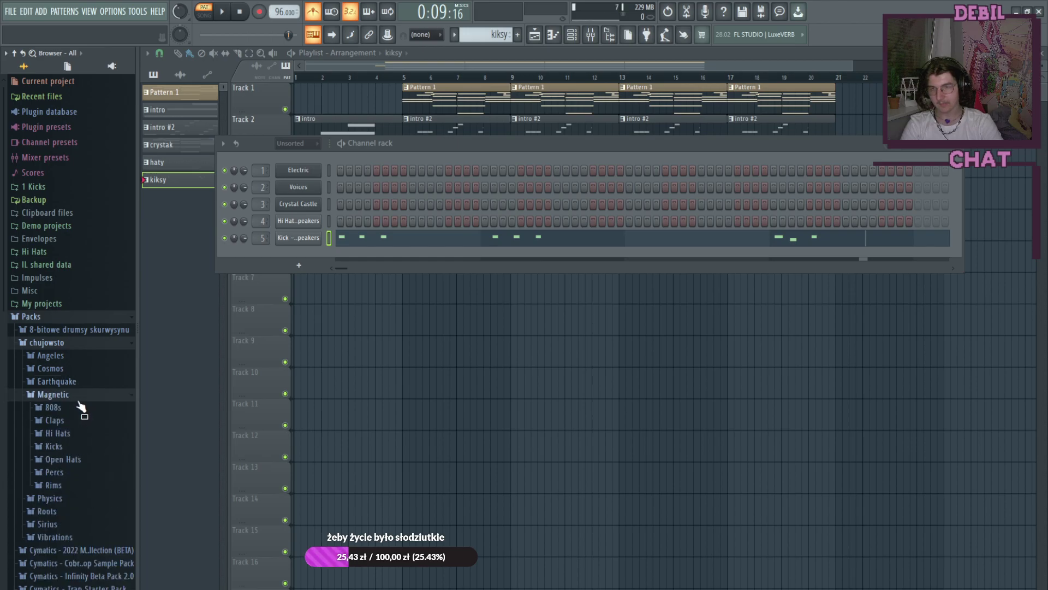
{"action": "left_click", "coordinate": [65, 420]}
{"action": "left_click", "coordinate": [87, 432]}
{"action": "left_click", "coordinate": [88, 468]}
{"action": "left_click", "coordinate": [94, 482]}
{"action": "left_click", "coordinate": [101, 504]}
{"action": "left_click", "coordinate": [102, 516]}
{"action": "left_click", "coordinate": [102, 518]}
{"action": "left_click_drag", "start_coordinate": [102, 519], "coordinate": [120, 503]}
{"action": "left_click_drag", "start_coordinate": [287, 276], "coordinate": [295, 254]}
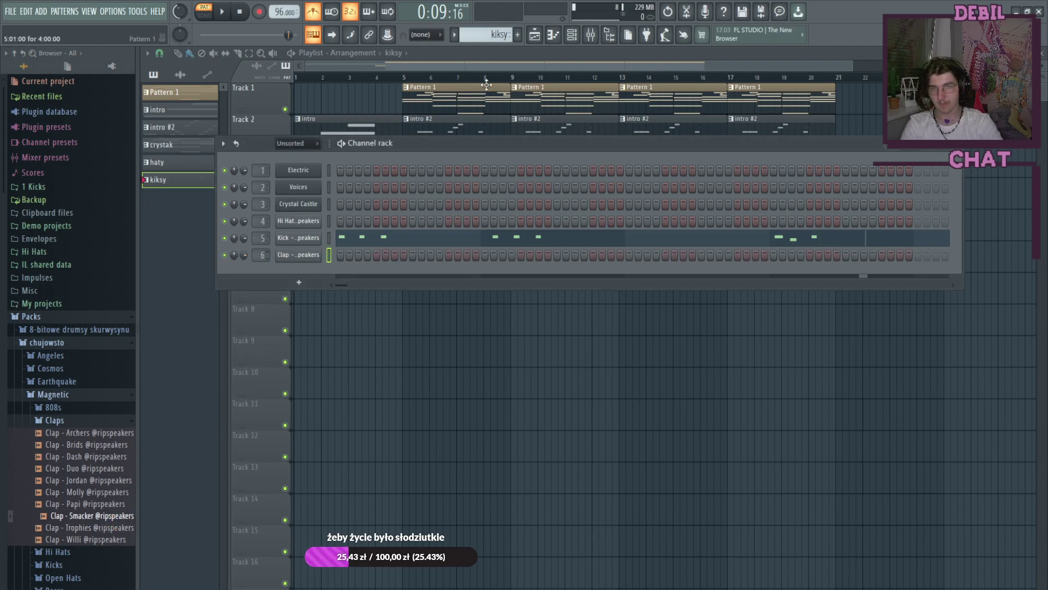
Step: Create a new pattern named klapsy and open the Clap - Smacker channel's piano roll
{"action": "left_click", "coordinate": [517, 35]}
{"action": "type", "text": "klapsy"}
{"action": "key", "text": "Return"}
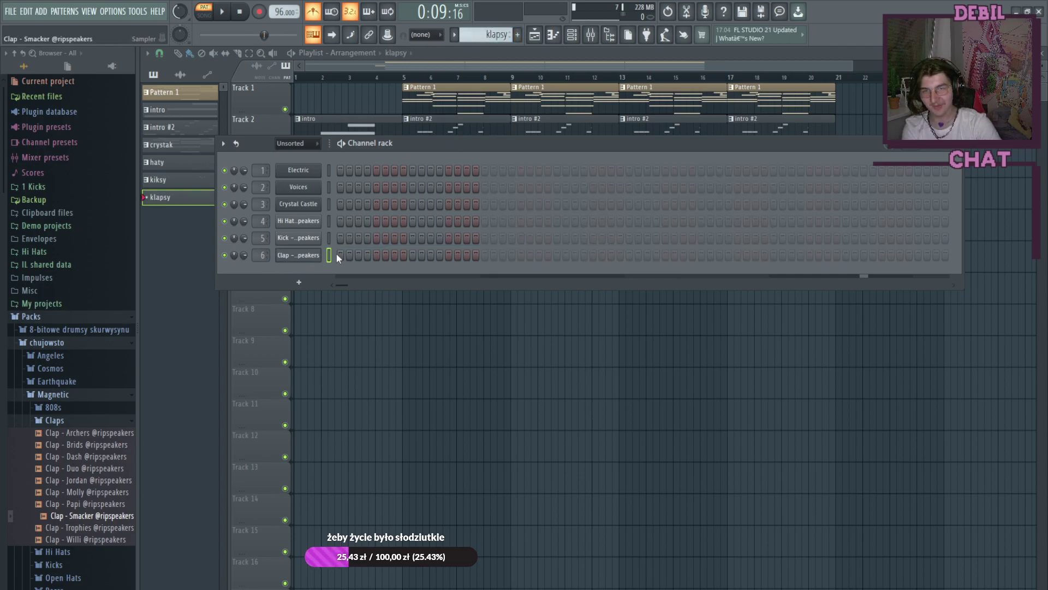
{"action": "key", "text": "F7"}
Step: Audition the Clap - Smacker sample at A4 and E4 to try out a clap rhythm
{"action": "key", "text": "n"}
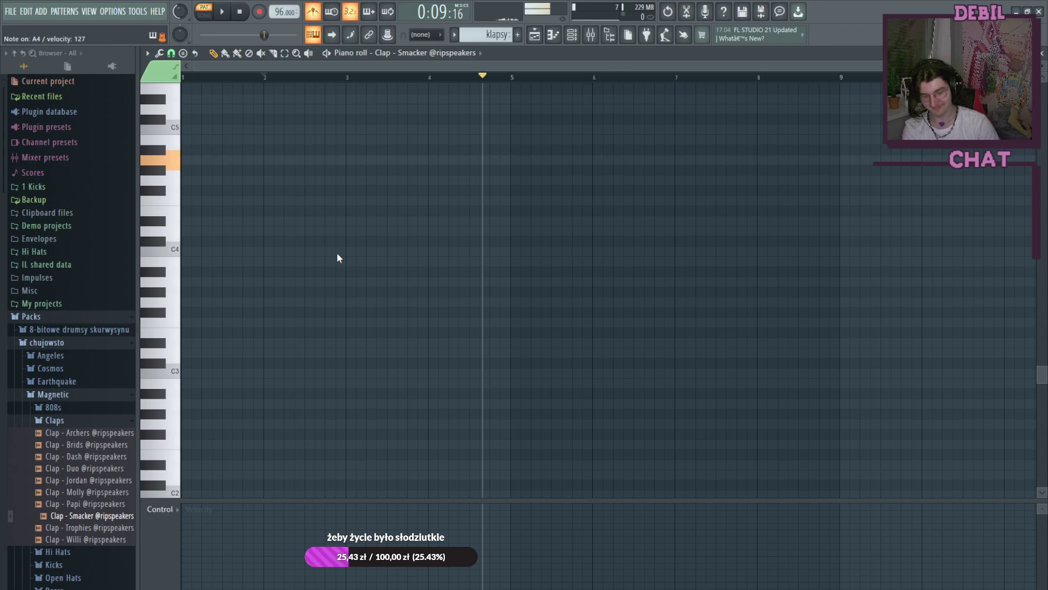
{"action": "key", "text": "c"}
{"action": "key", "text": "n"}
{"action": "key", "text": "n"}
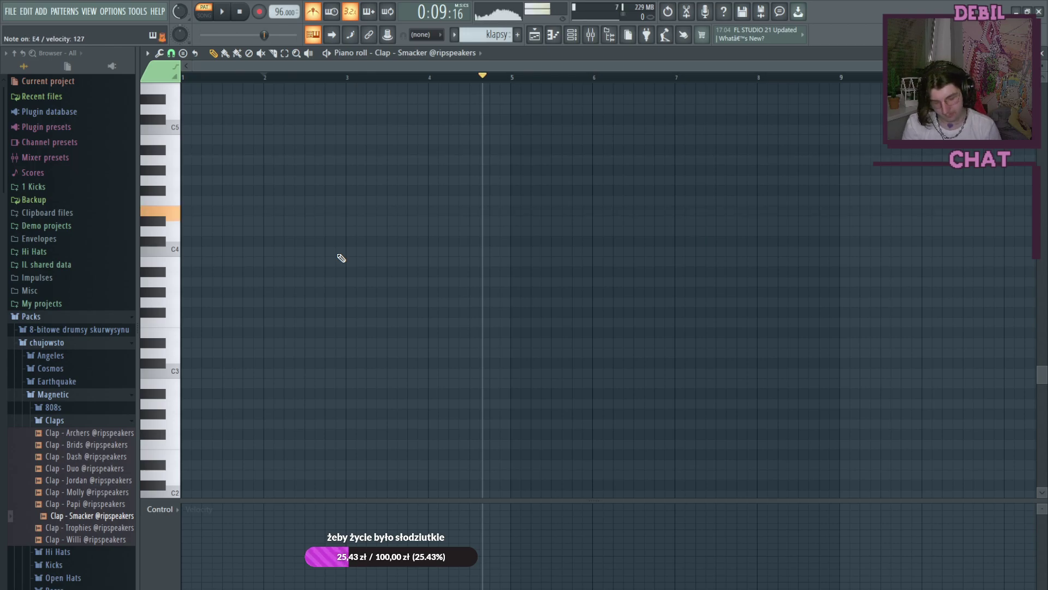
{"action": "key", "text": "c"}
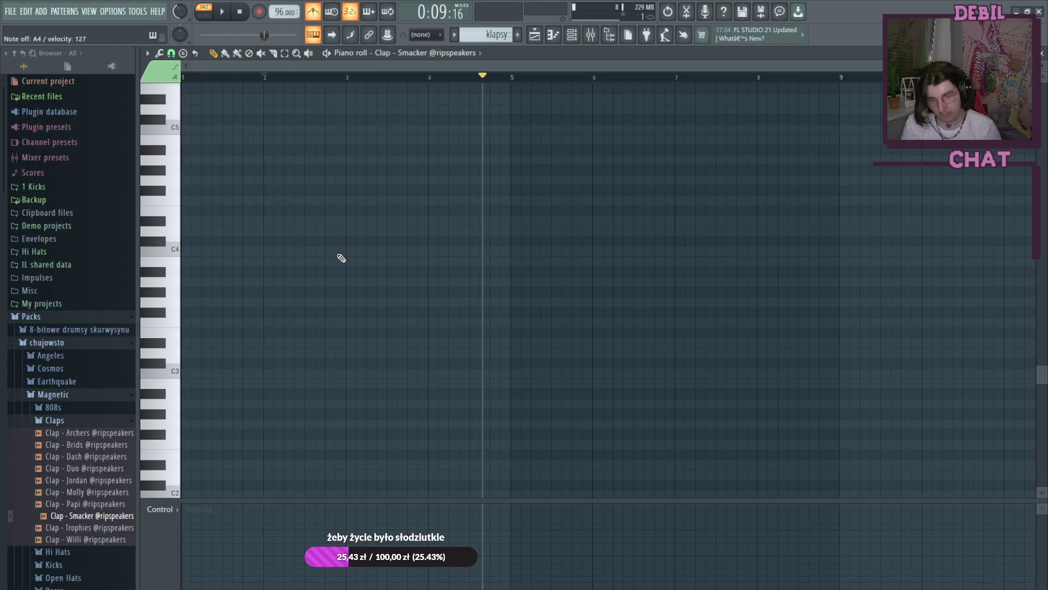
{"action": "key", "text": "c"}
{"action": "key", "text": "n"}
{"action": "key", "text": "c"}
{"action": "key", "text": "n"}
{"action": "key", "text": "c"}
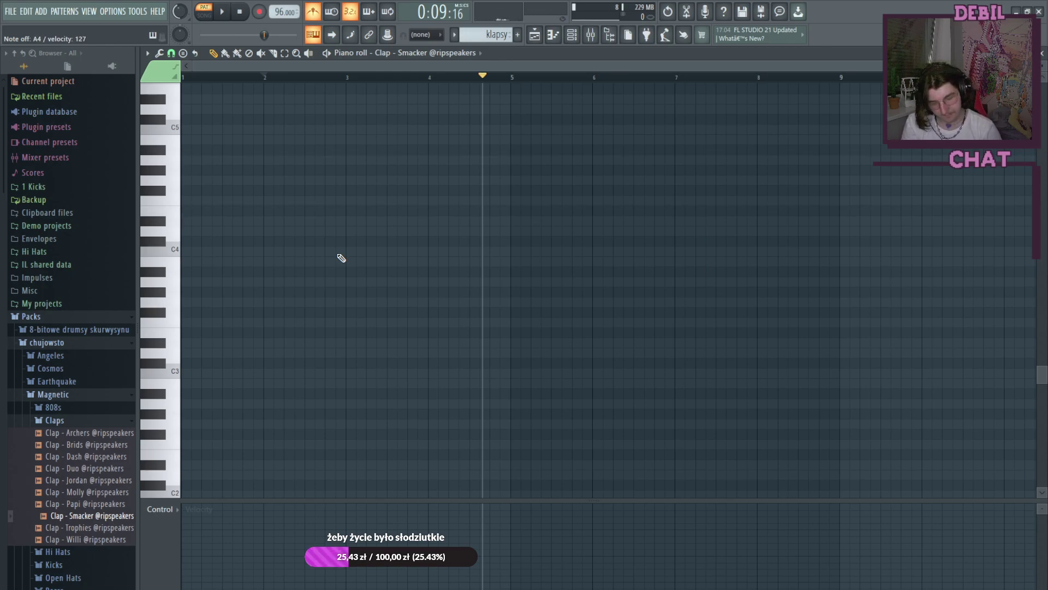
Step: Record a live clap take from the pattern's start, with hits A4, E4 and A4 in the first half of bar 3
{"action": "left_click", "coordinate": [174, 81]}
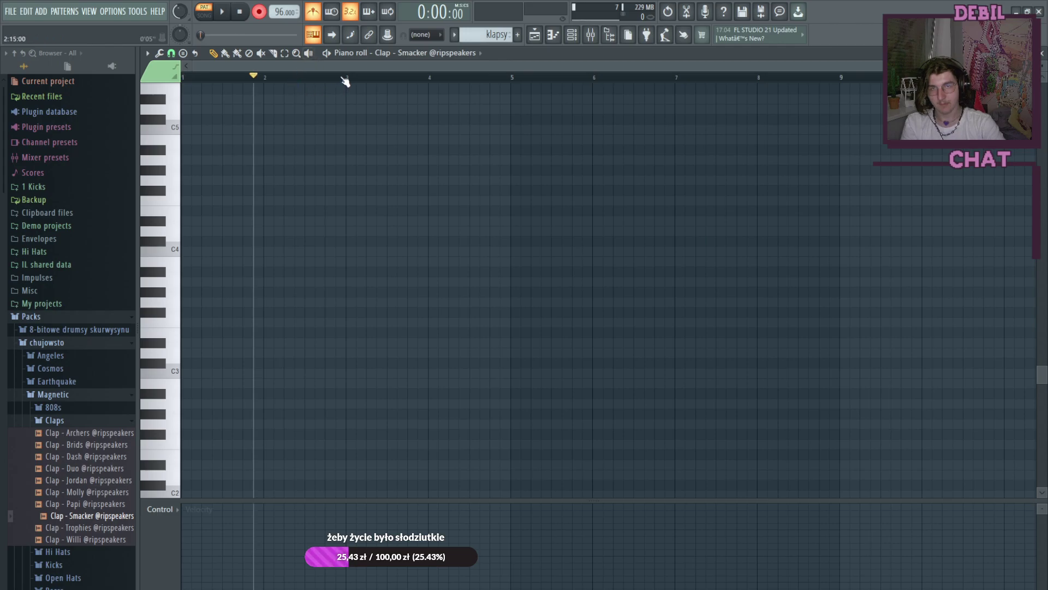
{"action": "left_click_drag", "start_coordinate": [318, 77], "coordinate": [349, 78]}
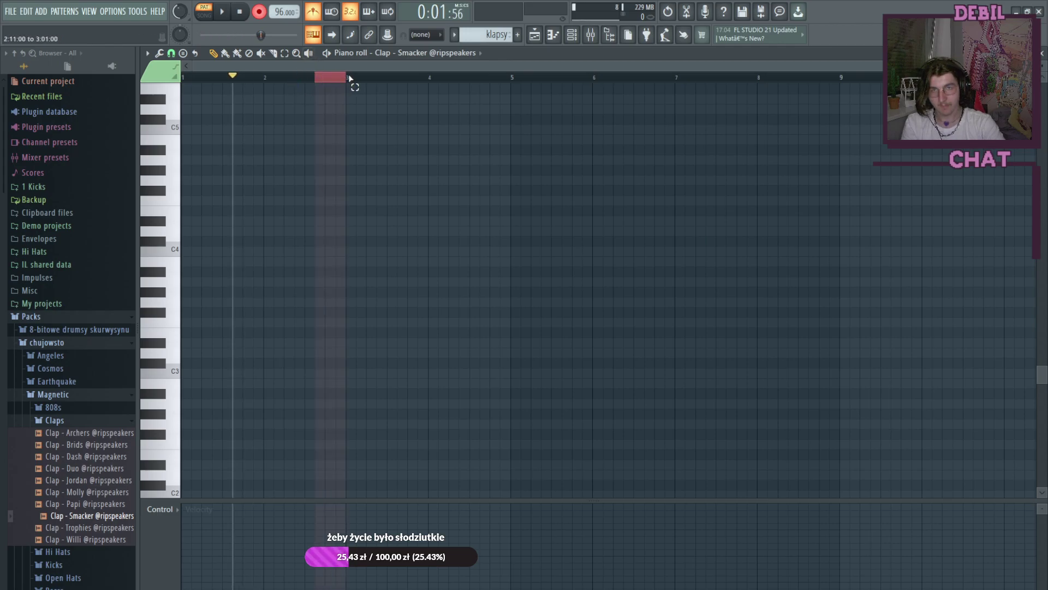
{"action": "left_click", "coordinate": [327, 79]}
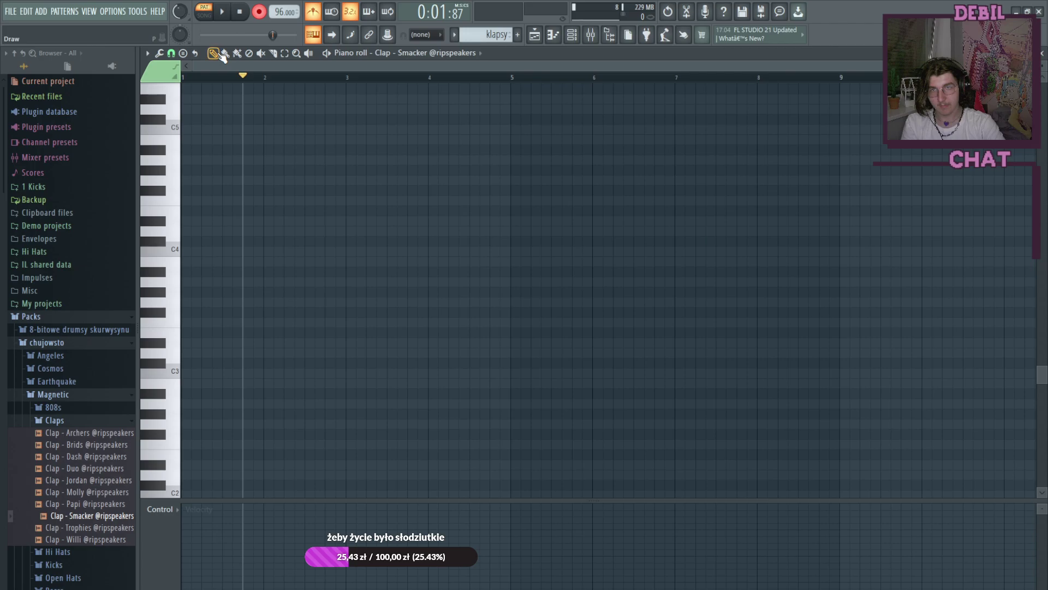
{"action": "left_click_drag", "start_coordinate": [250, 77], "coordinate": [426, 80]}
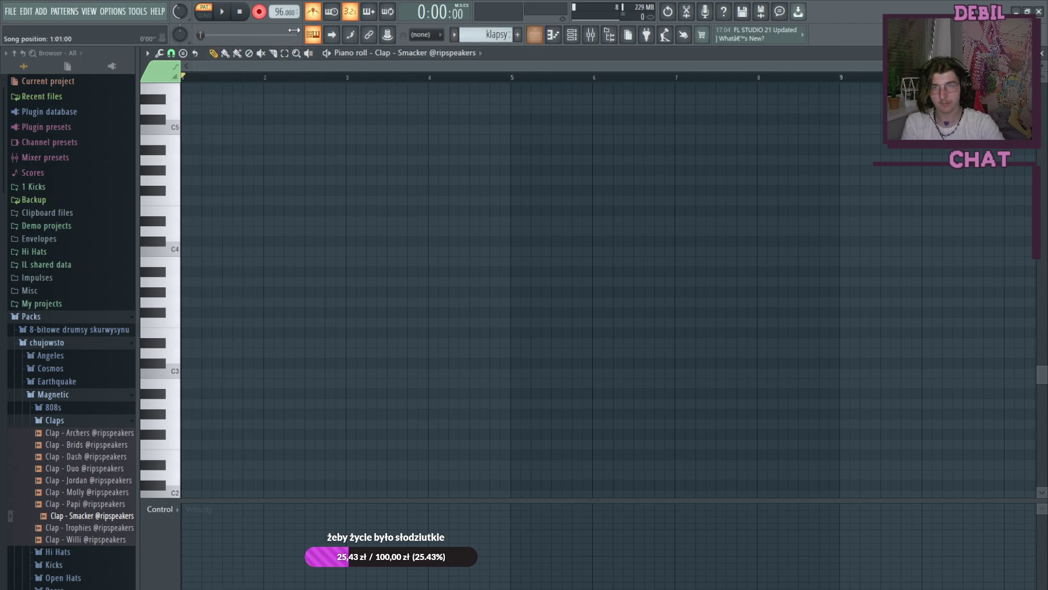
{"action": "left_click", "coordinate": [226, 14]}
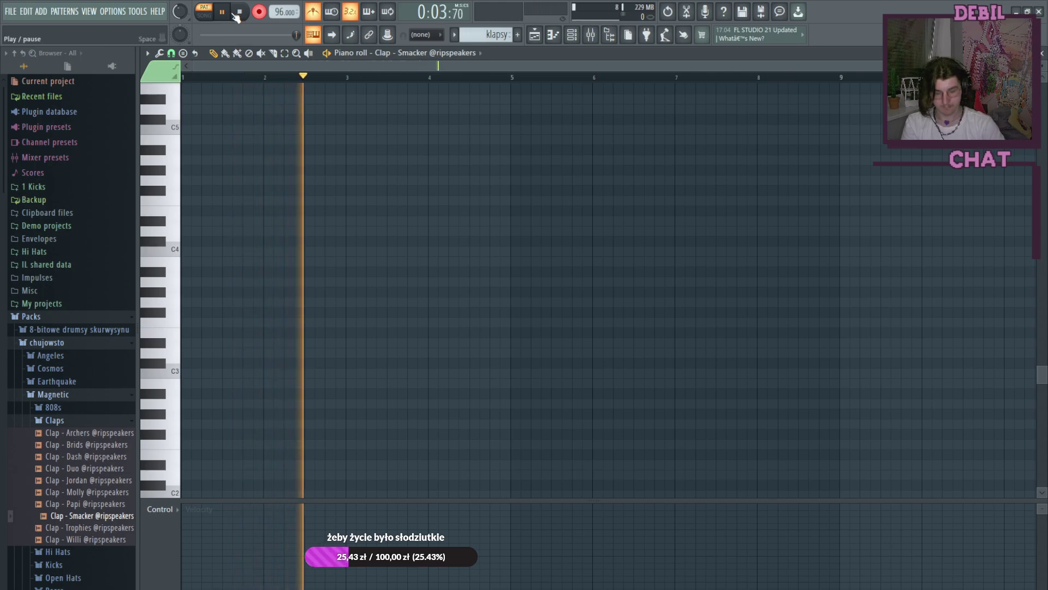
{"action": "key", "text": "n"}
{"action": "key", "text": "c"}
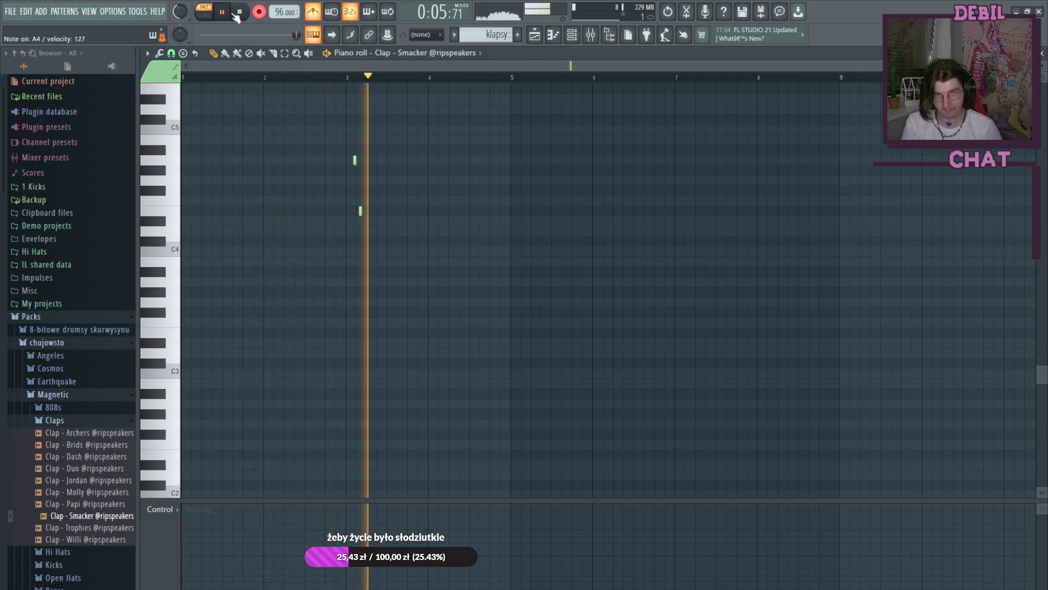
{"action": "left_click", "coordinate": [227, 15]}
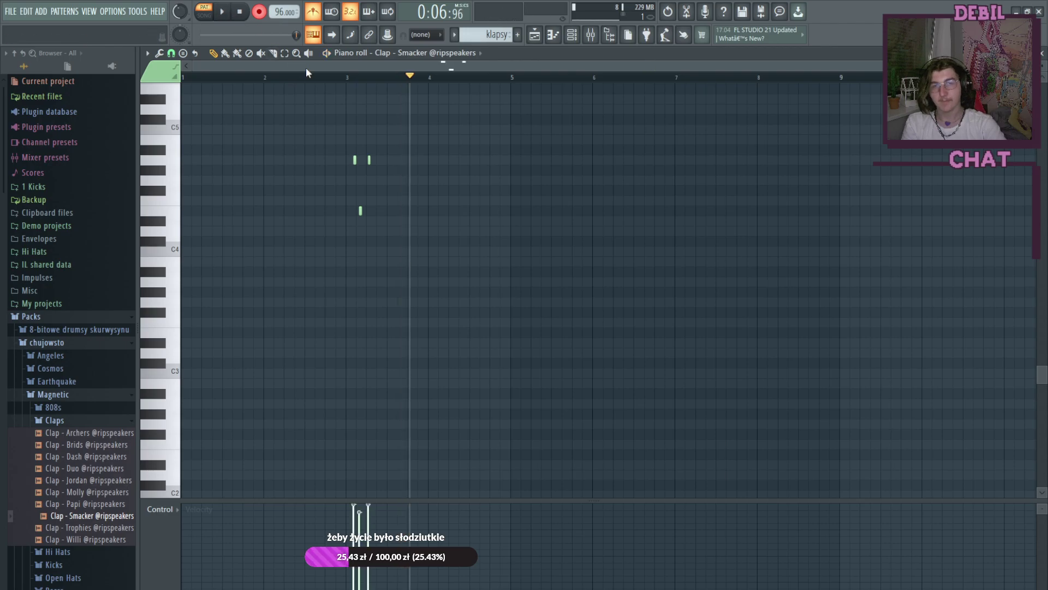
Step: Return the playhead to bar 1, turn recording off and briefly play the clap pattern
{"action": "left_click", "coordinate": [188, 82]}
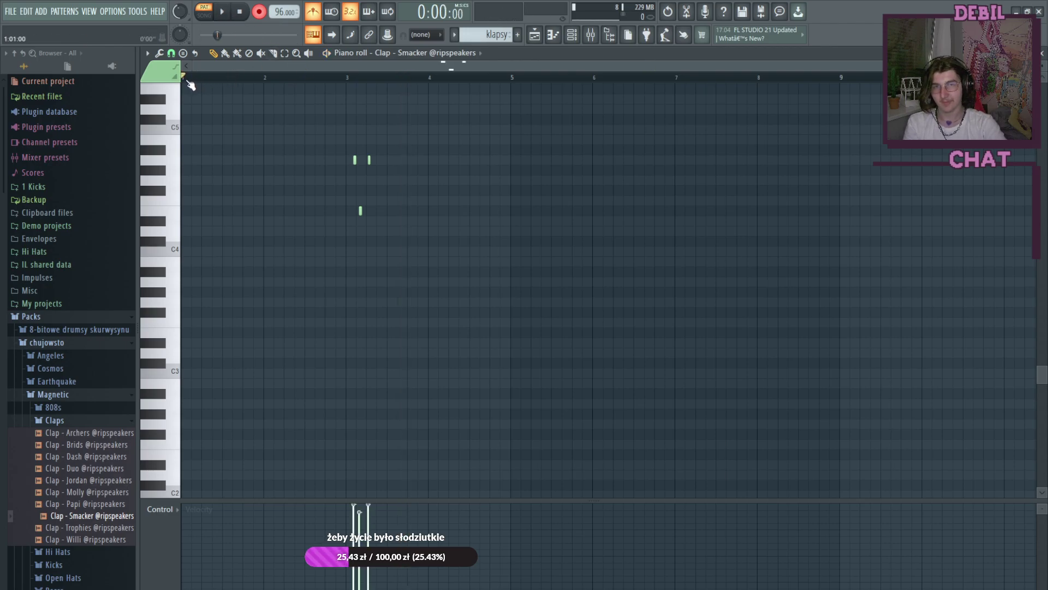
{"action": "key", "text": "n"}
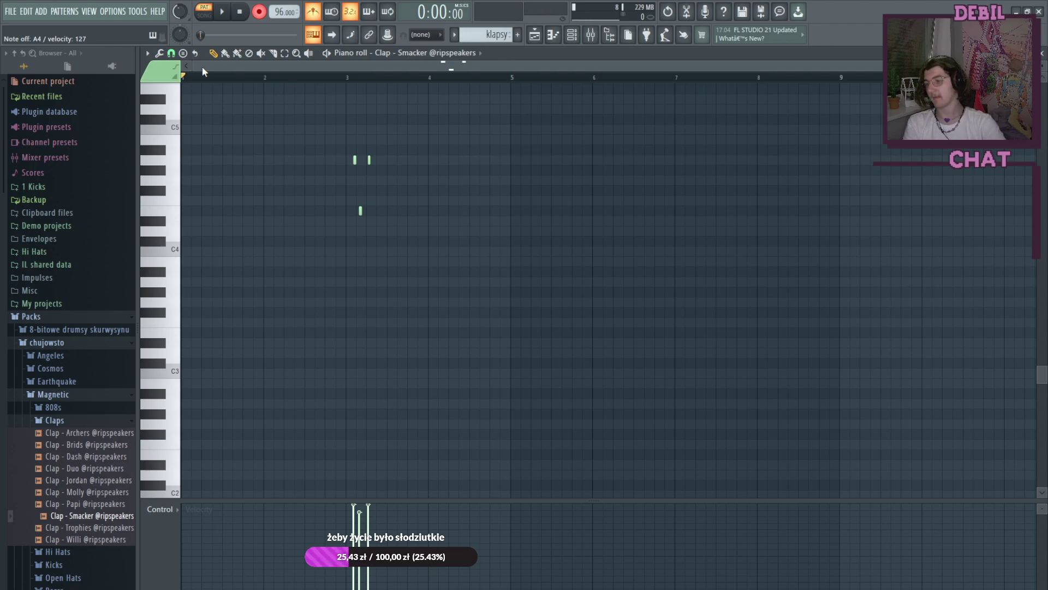
{"action": "left_click", "coordinate": [226, 12]}
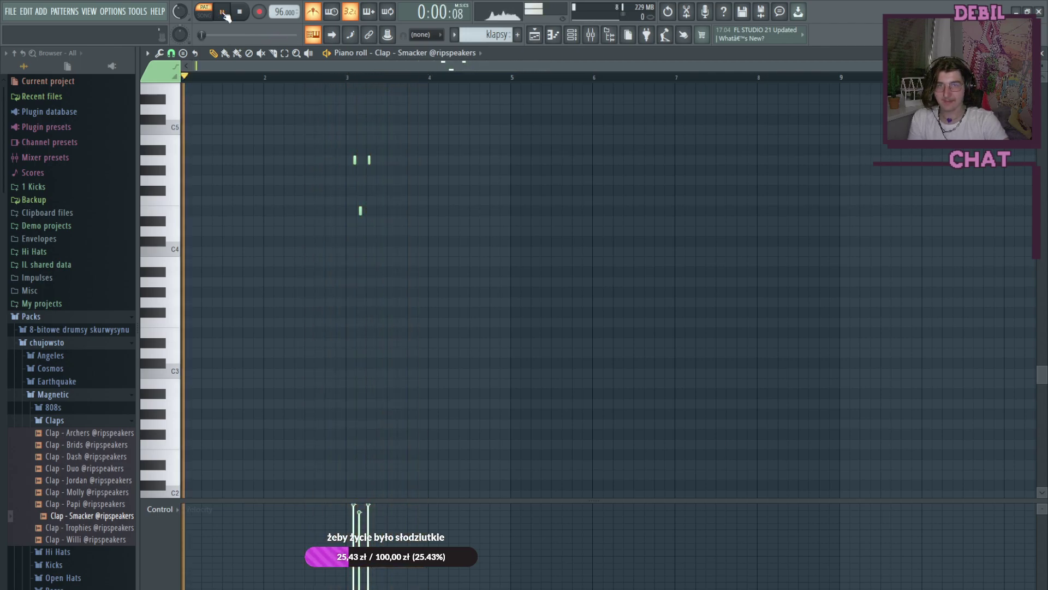
{"action": "left_click", "coordinate": [222, 12]}
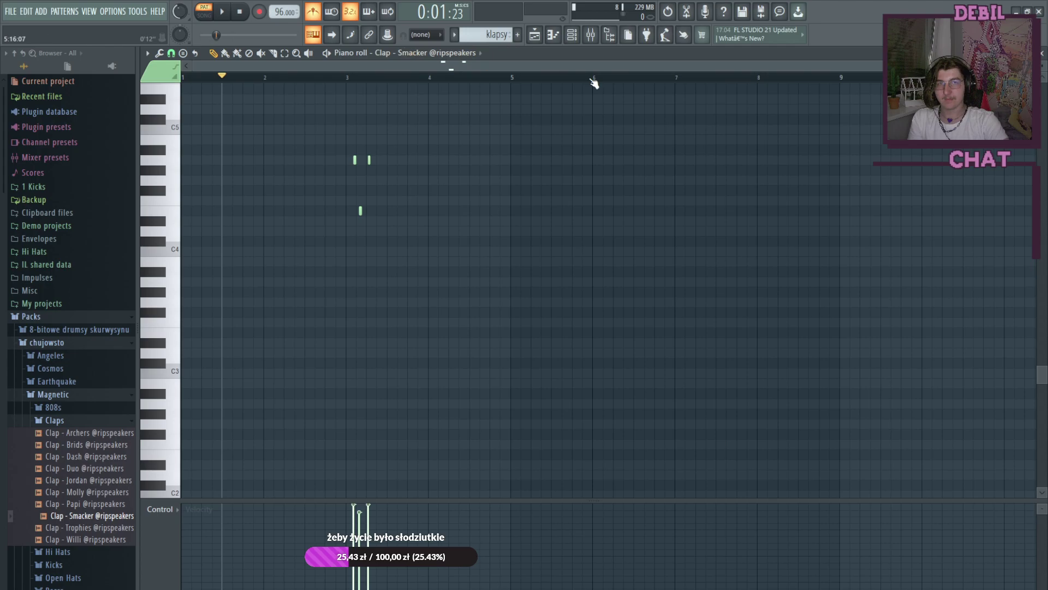
Step: Fill Track 6 with four back-to-back four-bar klapsy clips from bar 5 up to bar 21, removing the misaligned three-bar copies
{"action": "left_click", "coordinate": [541, 44]}
{"action": "left_click_drag", "start_coordinate": [408, 260], "coordinate": [778, 258]}
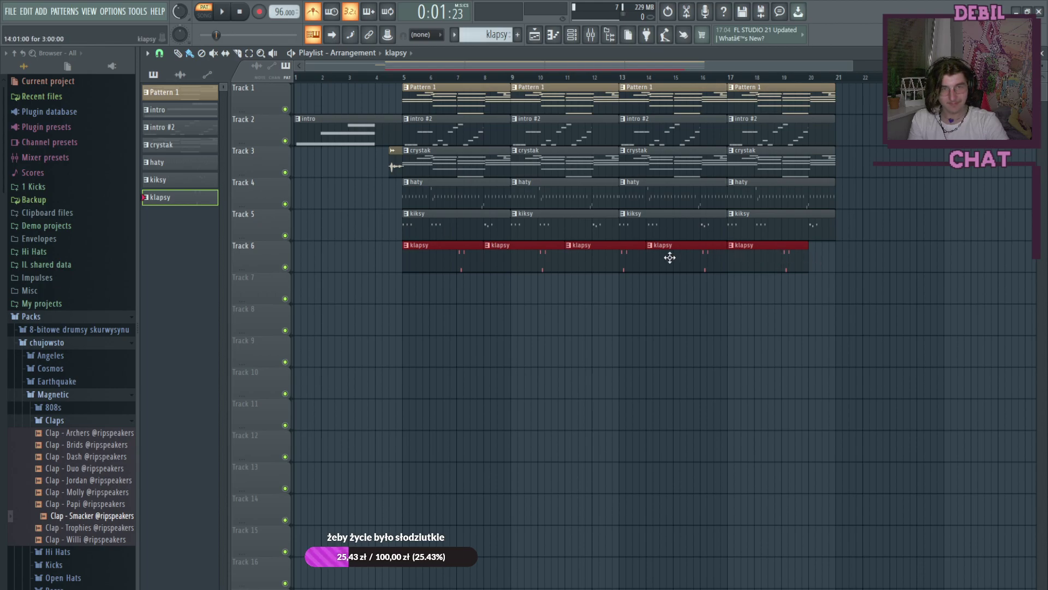
{"action": "right_click", "coordinate": [525, 270]}
{"action": "right_click", "coordinate": [606, 267]}
{"action": "right_click", "coordinate": [687, 263]}
{"action": "right_click", "coordinate": [764, 261]}
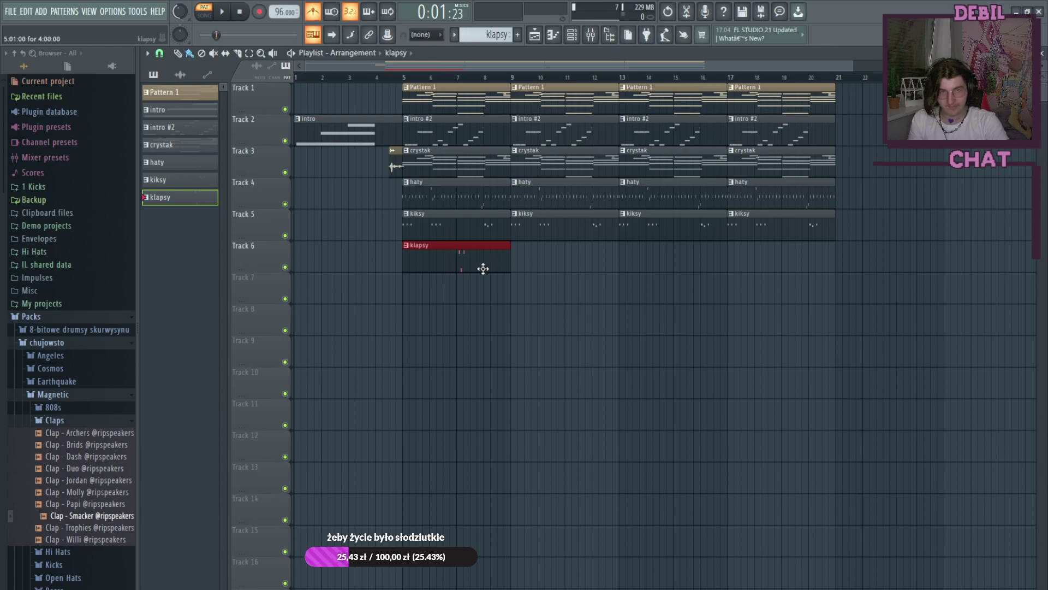
{"action": "left_click_drag", "start_coordinate": [519, 257], "coordinate": [763, 256]}
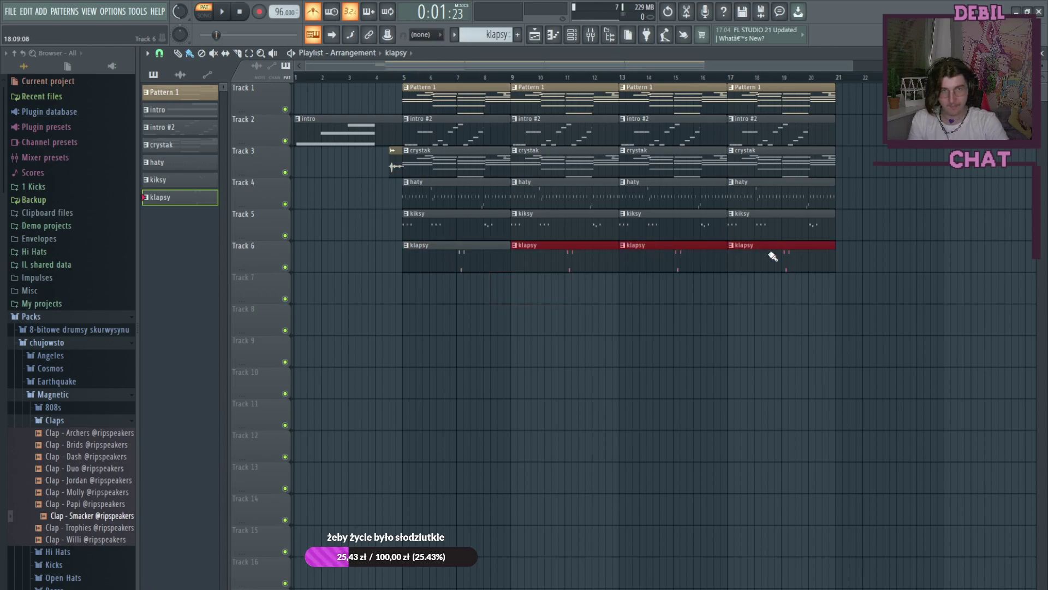
Step: Play the arrangement from bar 5 to hear the claps together with the other tracks
{"action": "left_click", "coordinate": [411, 78]}
{"action": "left_click", "coordinate": [230, 18]}
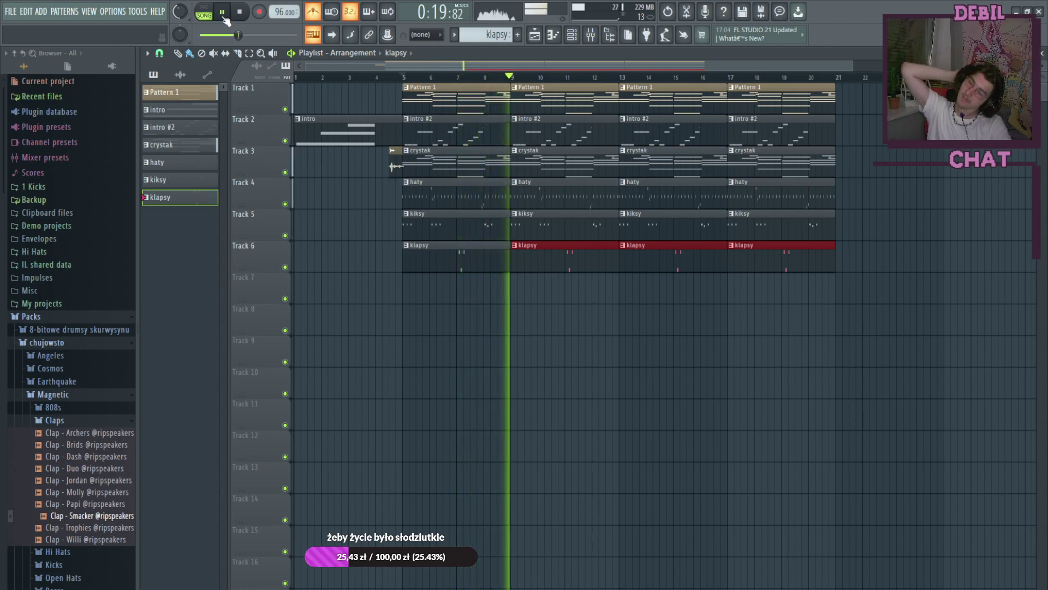
{"action": "left_click", "coordinate": [223, 12]}
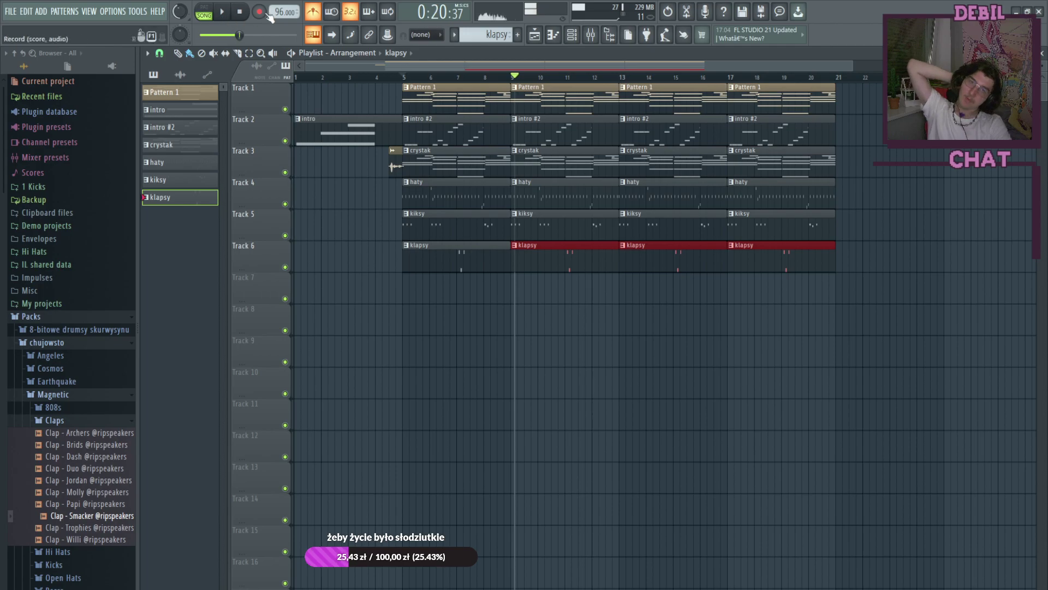
Step: Open the Clap - Smacker notes of the klapsy pattern in the piano roll and arm recording in pattern mode from the start
{"action": "left_click", "coordinate": [571, 35]}
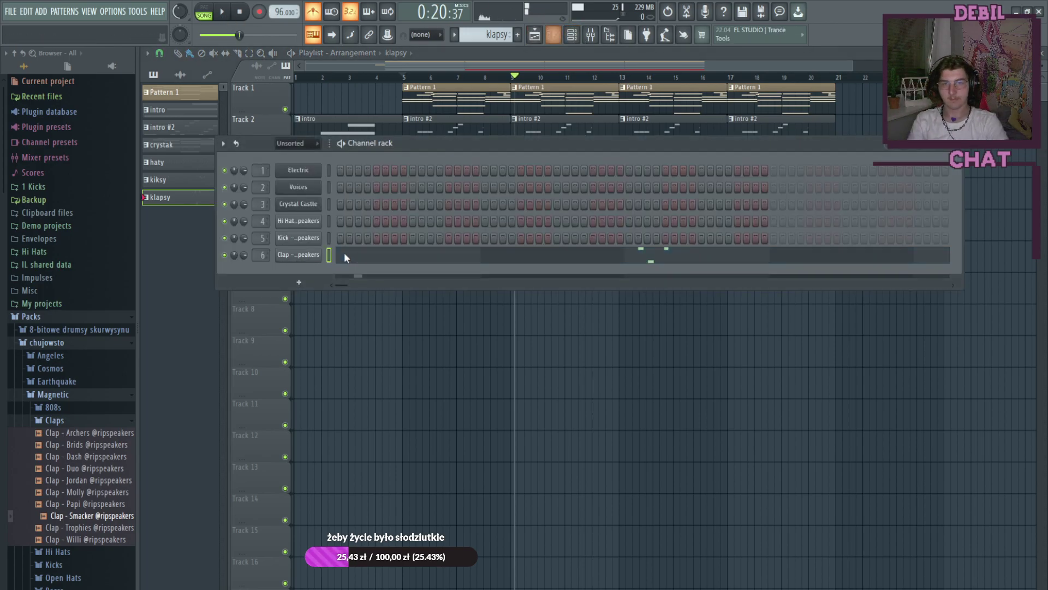
{"action": "left_click", "coordinate": [346, 256]}
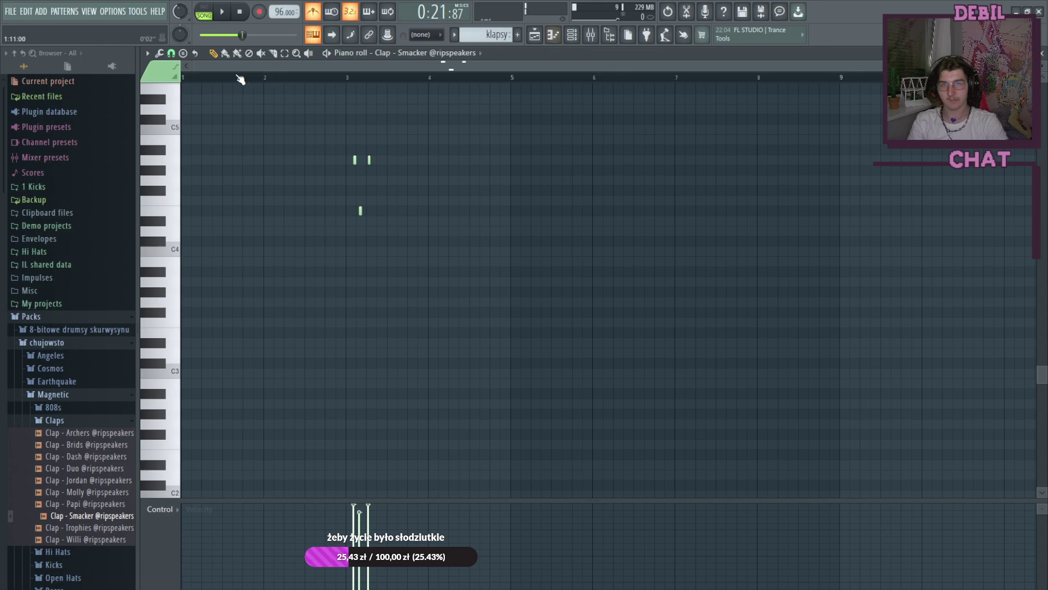
{"action": "left_click", "coordinate": [212, 15]}
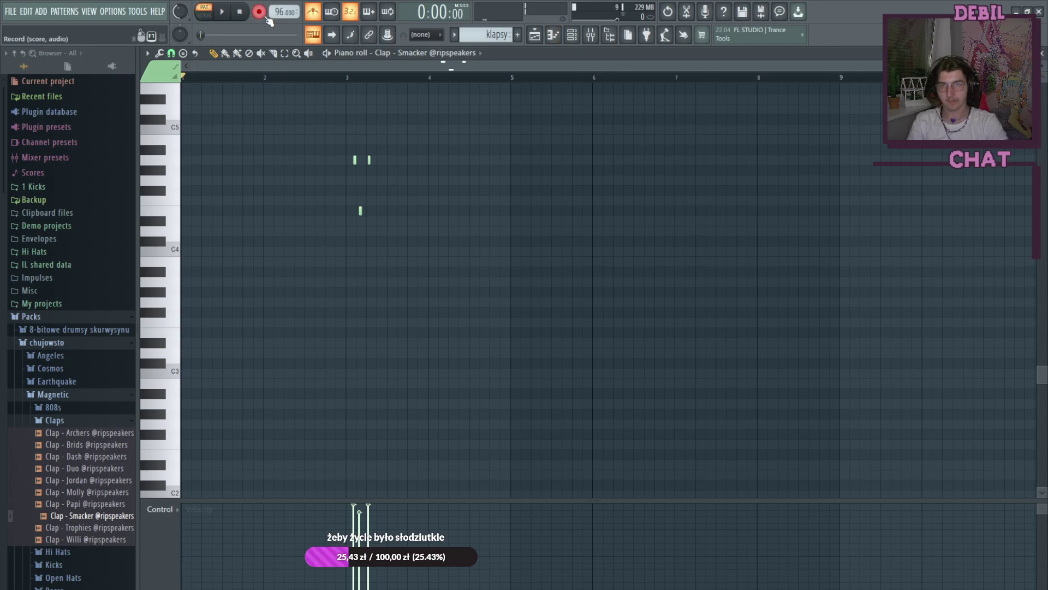
Step: Record a clap take over the existing notes with hits A4, E4, A4, A4 and A4 in bar 3, and play it back
{"action": "left_click", "coordinate": [222, 14]}
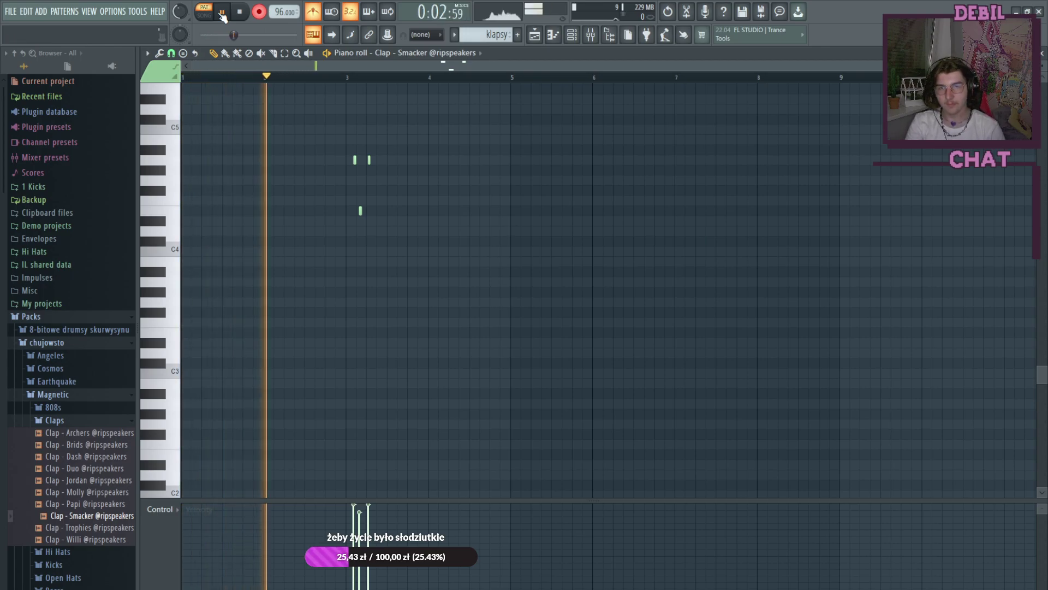
{"action": "key", "text": "n"}
{"action": "key", "text": "c"}
{"action": "key", "text": "n"}
{"action": "key", "text": "n"}
{"action": "key", "text": "n"}
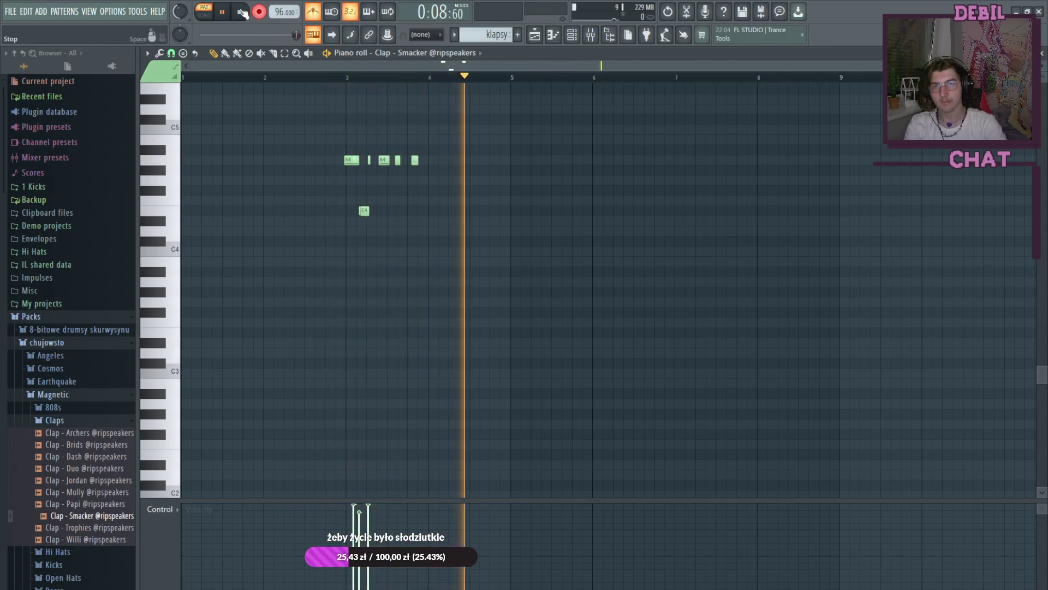
{"action": "key", "text": "space"}
{"action": "left_click", "coordinate": [259, 12]}
{"action": "left_click", "coordinate": [223, 12]}
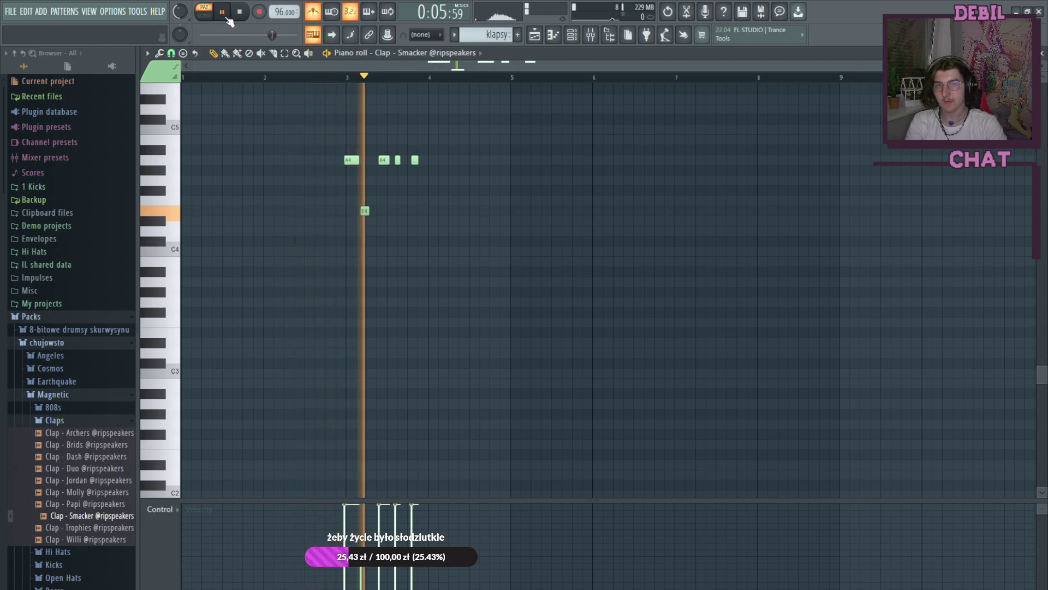
{"action": "left_click", "coordinate": [226, 17]}
Step: Delete all the clap notes from bar 3 of the klapsy pattern
{"action": "right_click", "coordinate": [377, 160]}
{"action": "right_click", "coordinate": [398, 160]}
{"action": "right_click", "coordinate": [415, 160]}
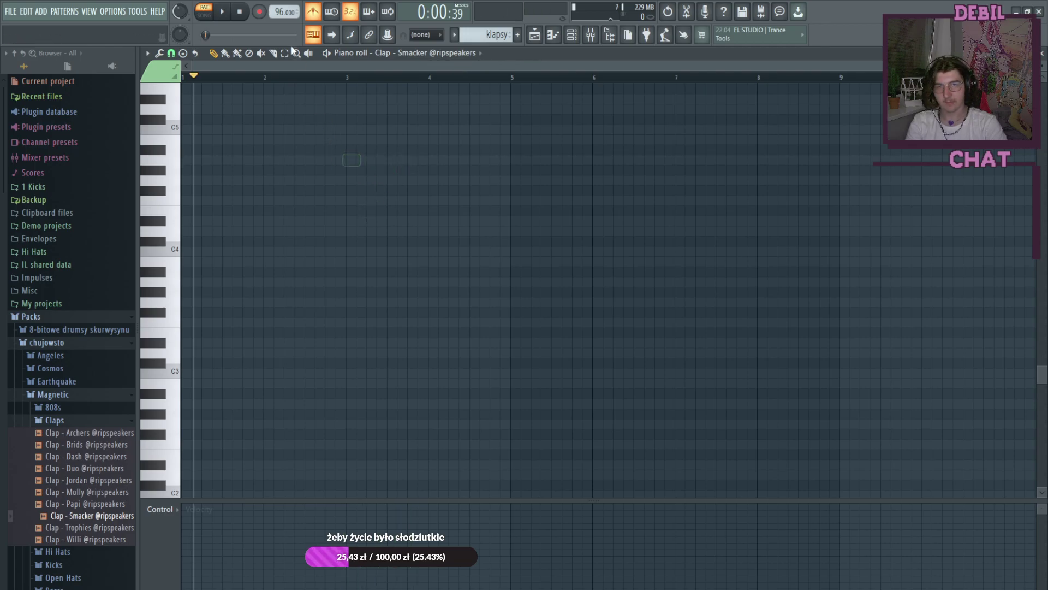
Step: Record a new live clap take with hits A4, A4, A4, E4 and A4 in the first half of bar 3
{"action": "left_click", "coordinate": [228, 15]}
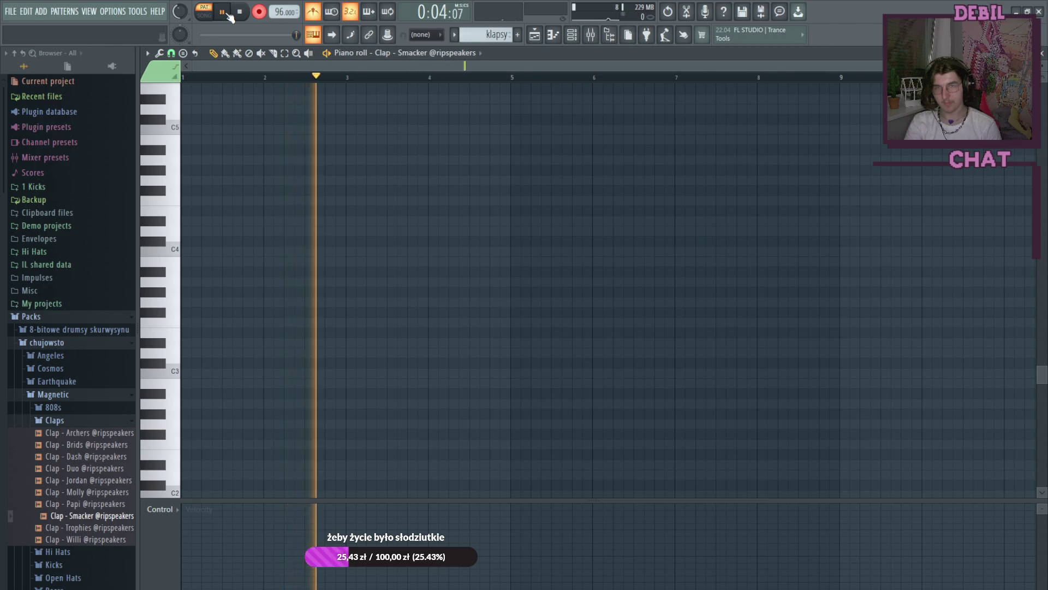
{"action": "key", "text": "n"}
{"action": "key", "text": "n"}
{"action": "key", "text": "n"}
{"action": "key", "text": "c"}
{"action": "key", "text": "n"}
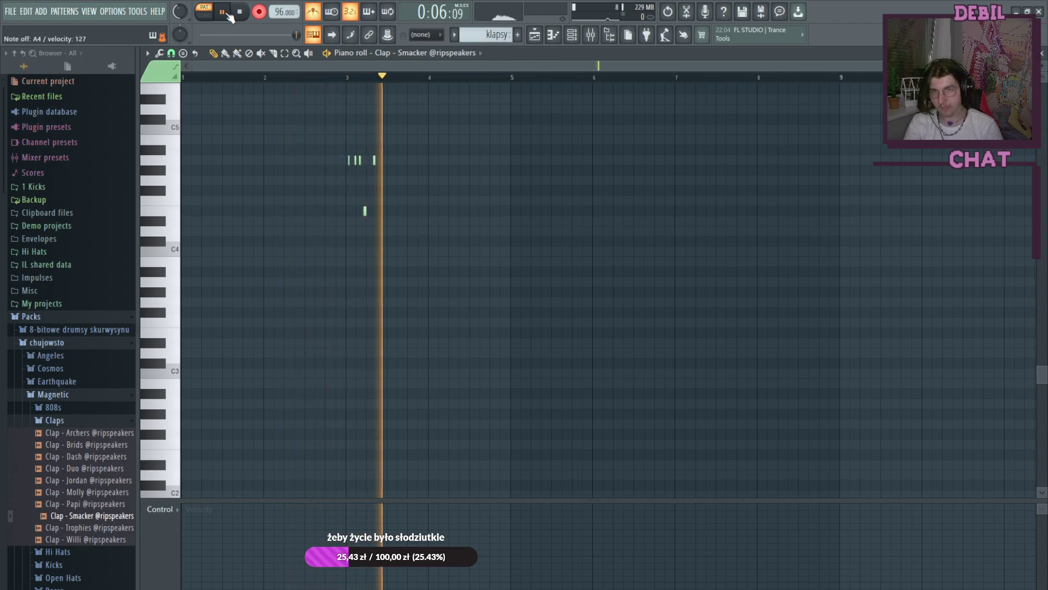
{"action": "key", "text": "space"}
Step: Play back the recorded claps from the start of bar 3
{"action": "left_click", "coordinate": [344, 77]}
{"action": "left_click", "coordinate": [227, 13]}
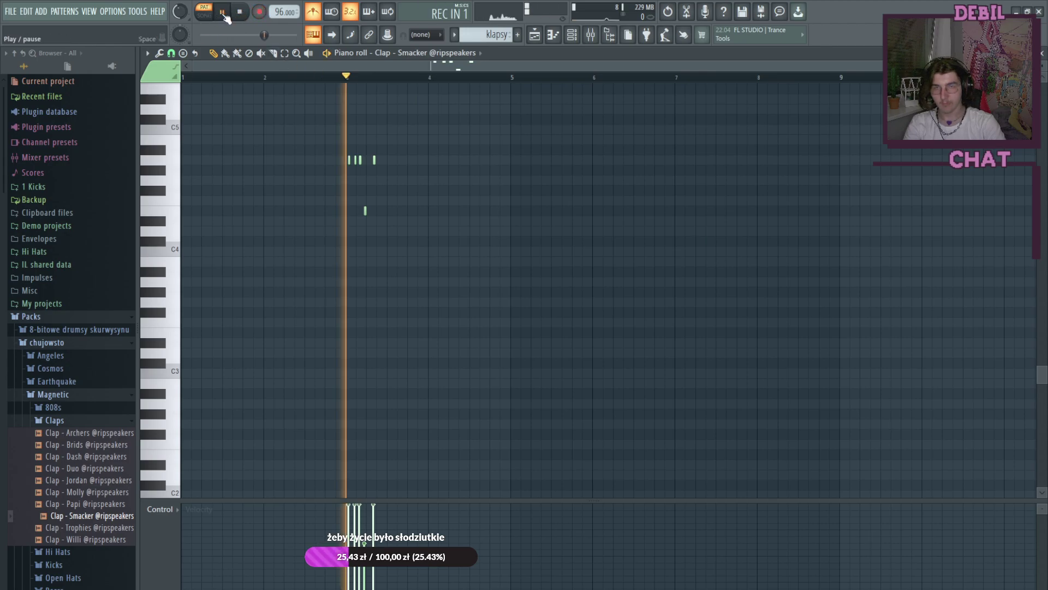
{"action": "left_click", "coordinate": [228, 17]}
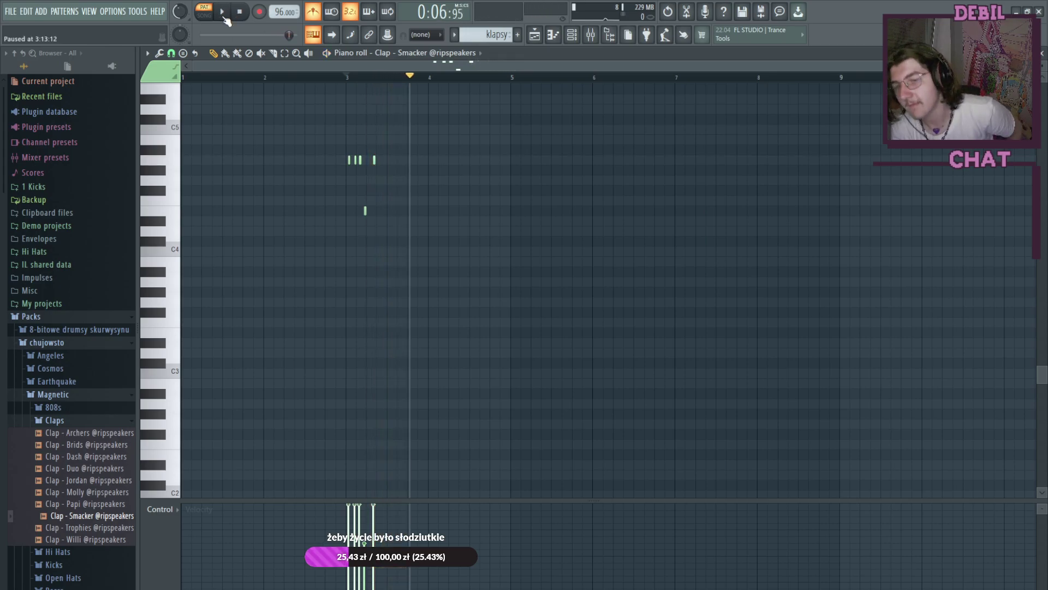
Step: Switch to the kiksy pattern and open the Kick - Knock piano roll with the playhead at the pattern's start
{"action": "left_click", "coordinate": [553, 35]}
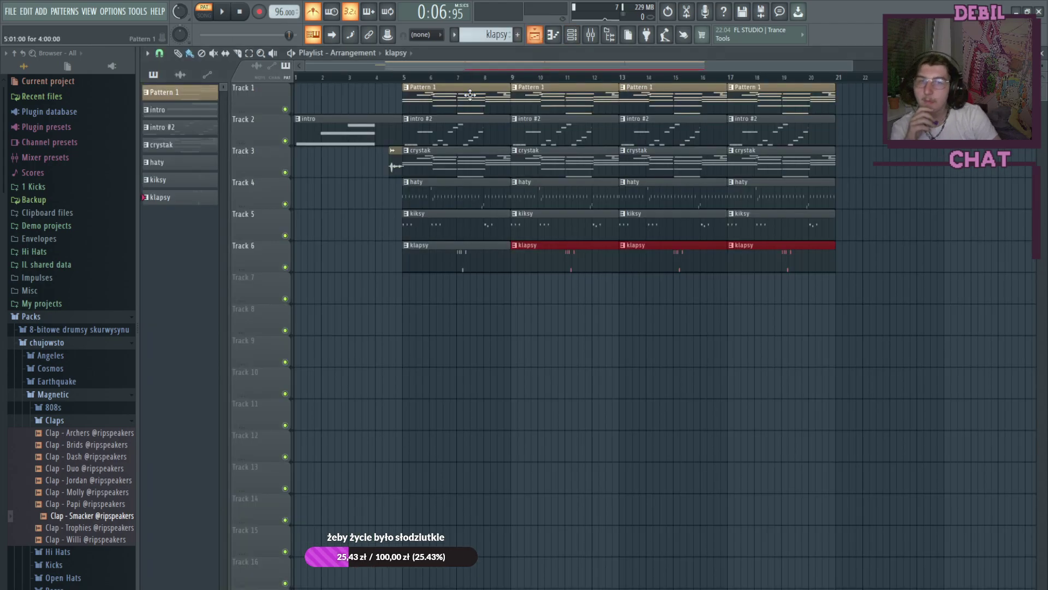
{"action": "left_click", "coordinate": [571, 35]}
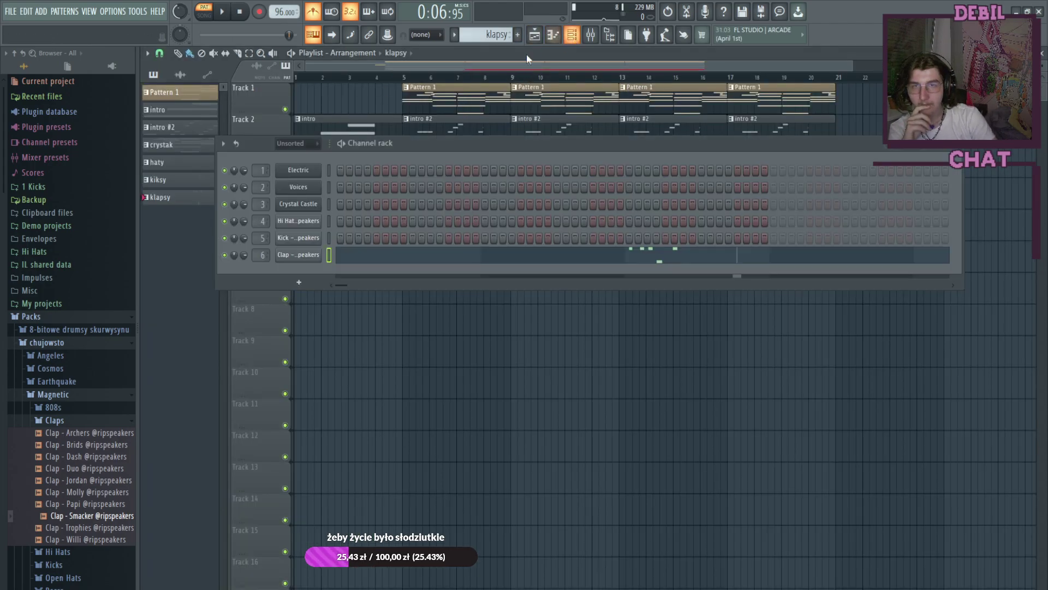
{"action": "left_click", "coordinate": [307, 237]}
{"action": "left_click", "coordinate": [502, 152]}
{"action": "left_click", "coordinate": [182, 180]}
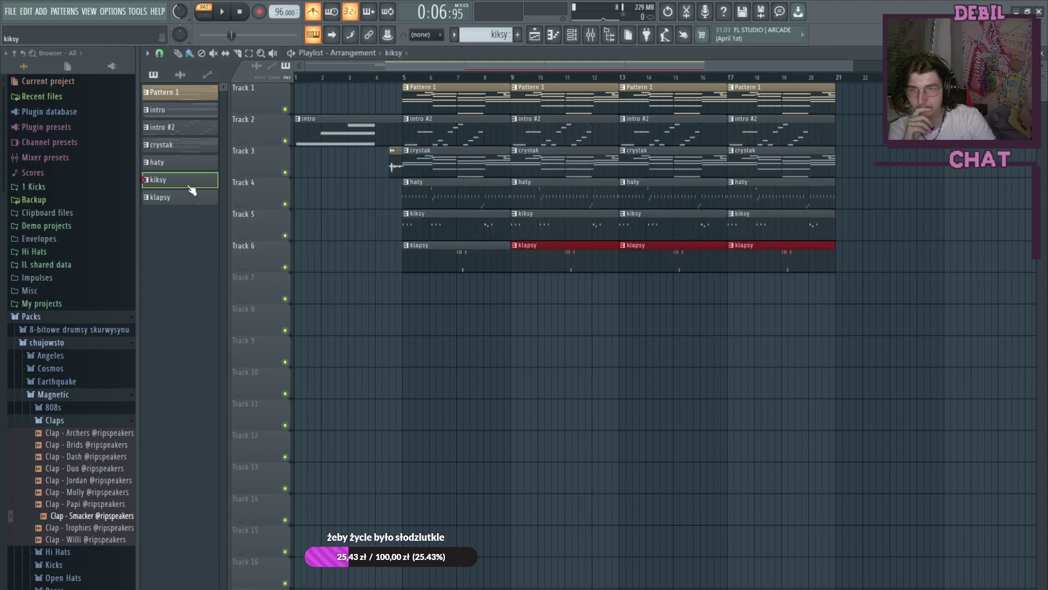
{"action": "left_click", "coordinate": [571, 34]}
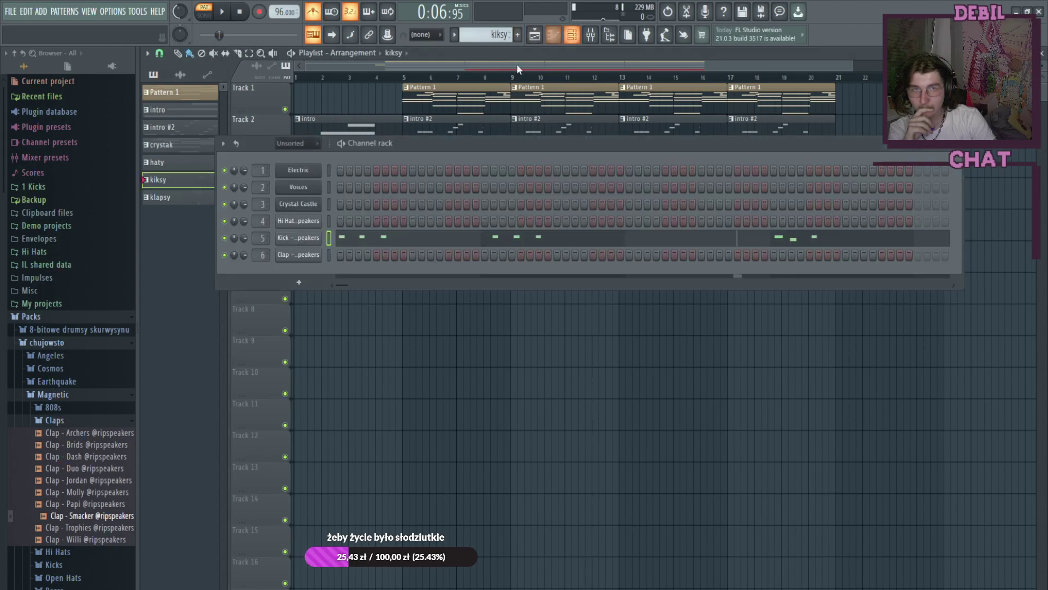
{"action": "left_click", "coordinate": [353, 242]}
{"action": "left_click_drag", "start_coordinate": [257, 77], "coordinate": [135, 65]}
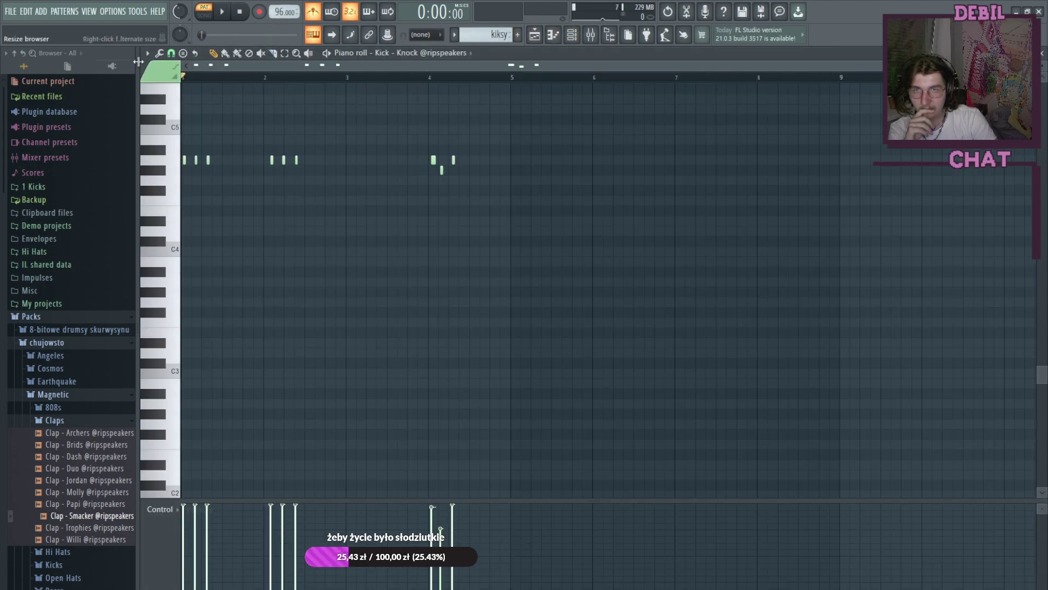
Step: Erase all the existing kick notes from the kiksy pattern and return the playhead to bar 1
{"action": "left_click", "coordinate": [225, 14]}
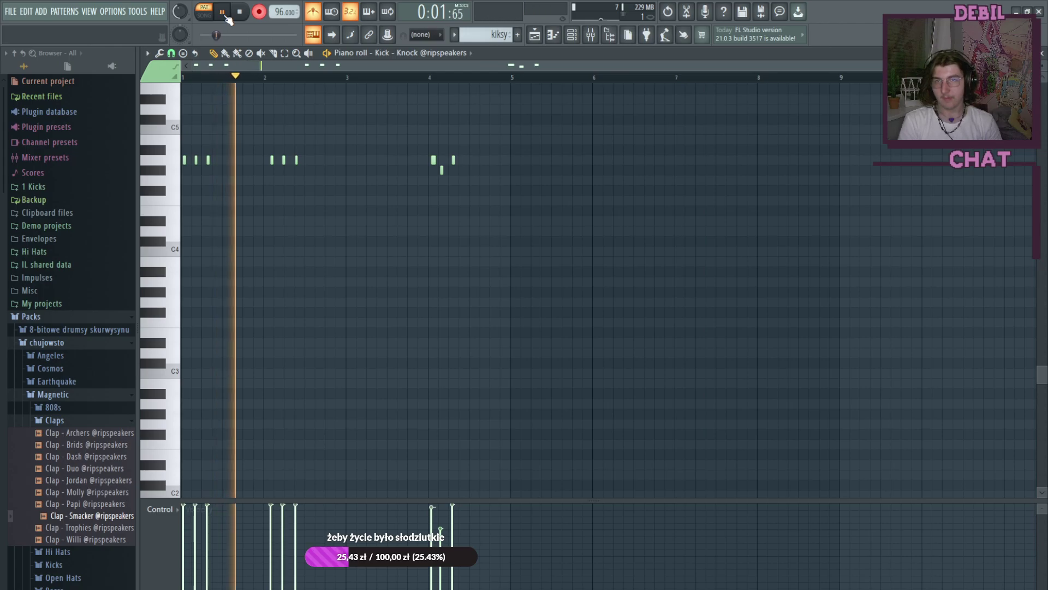
{"action": "left_click", "coordinate": [225, 16]}
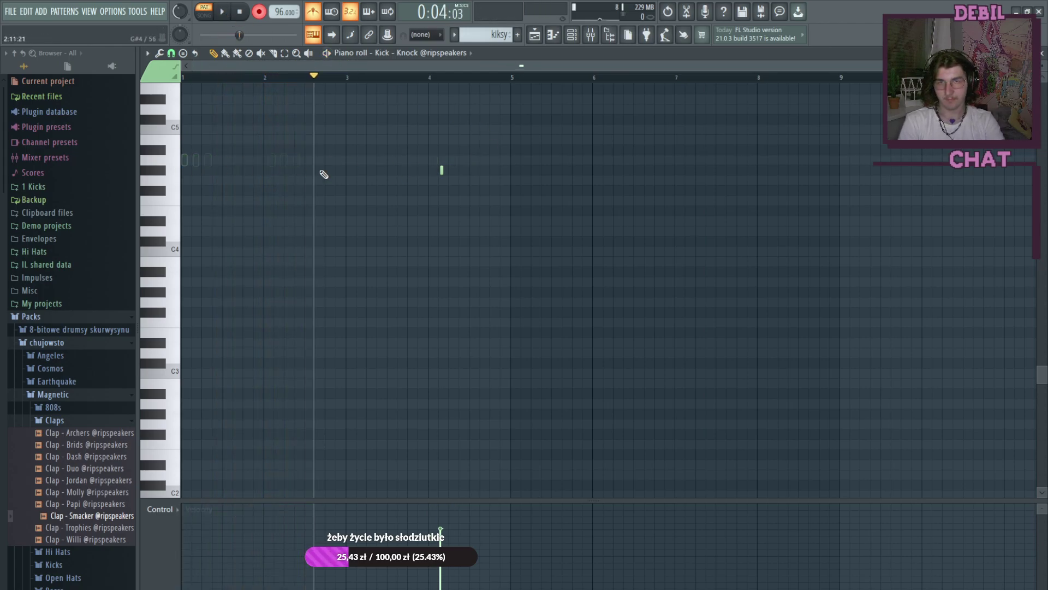
{"action": "left_click_drag", "start_coordinate": [322, 77], "coordinate": [193, 75]}
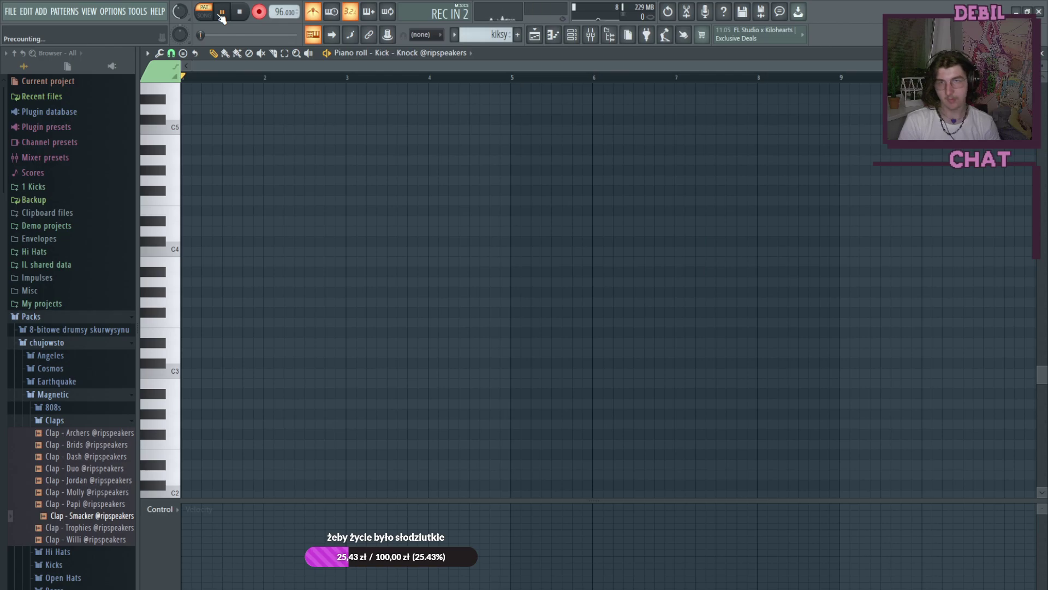
Step: Record a live kick take with four A4 hits in bar 1 and hits A4, A4, A4, E4 and A4 in bar 2
{"action": "key", "text": "n"}
{"action": "key", "text": "n"}
{"action": "key", "text": "n"}
{"action": "key", "text": "n"}
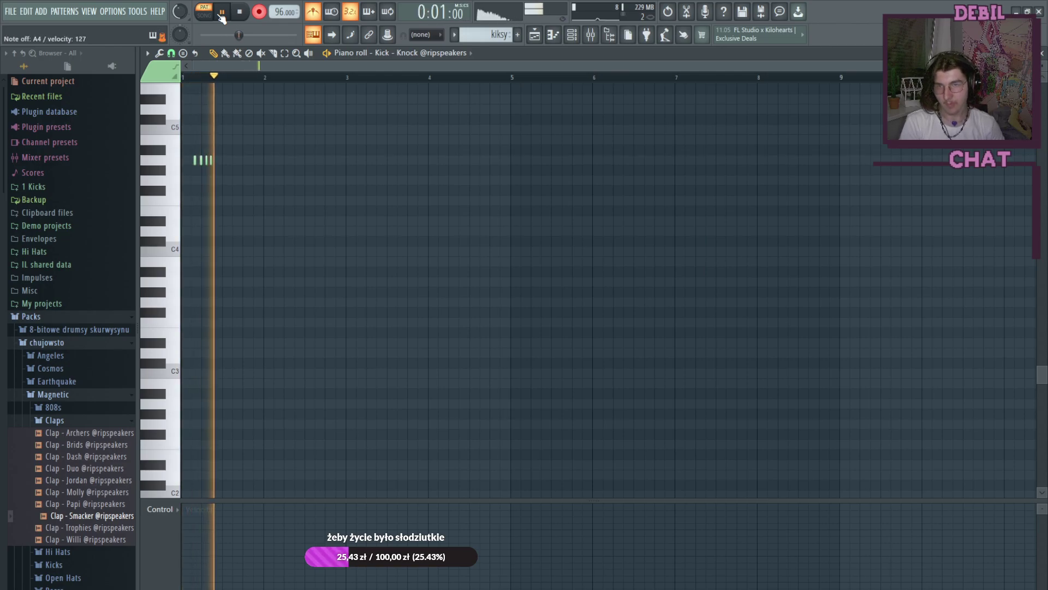
{"action": "key", "text": "n"}
{"action": "key", "text": "n"}
{"action": "key", "text": "n"}
{"action": "key", "text": "c"}
{"action": "key", "text": "n"}
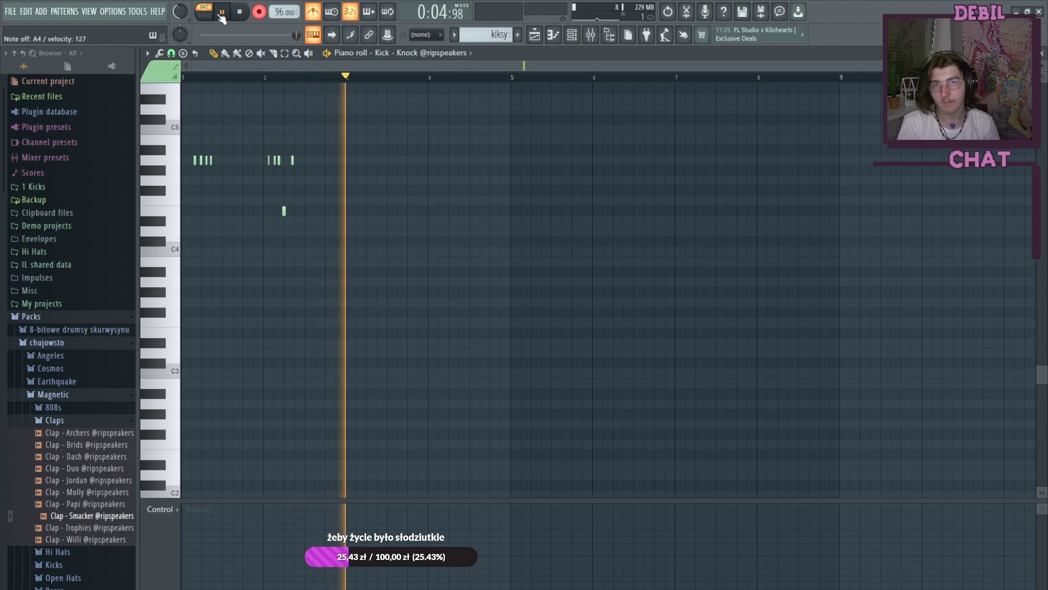
{"action": "left_click", "coordinate": [222, 13]}
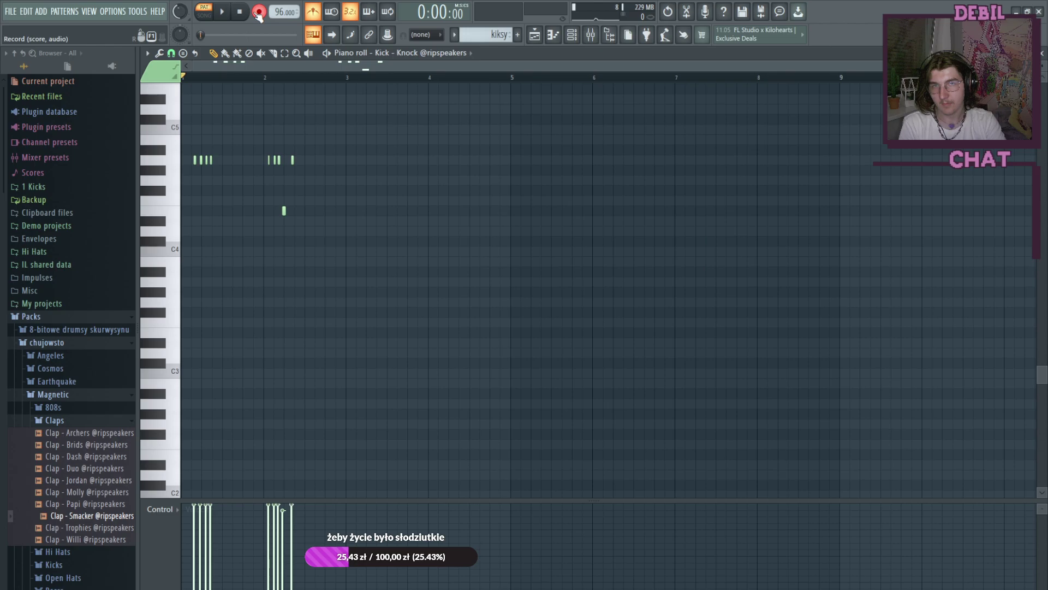
Step: Move the four bar 1 kick hits earlier to the very start of the pattern and play the pattern back
{"action": "left_click", "coordinate": [222, 13]}
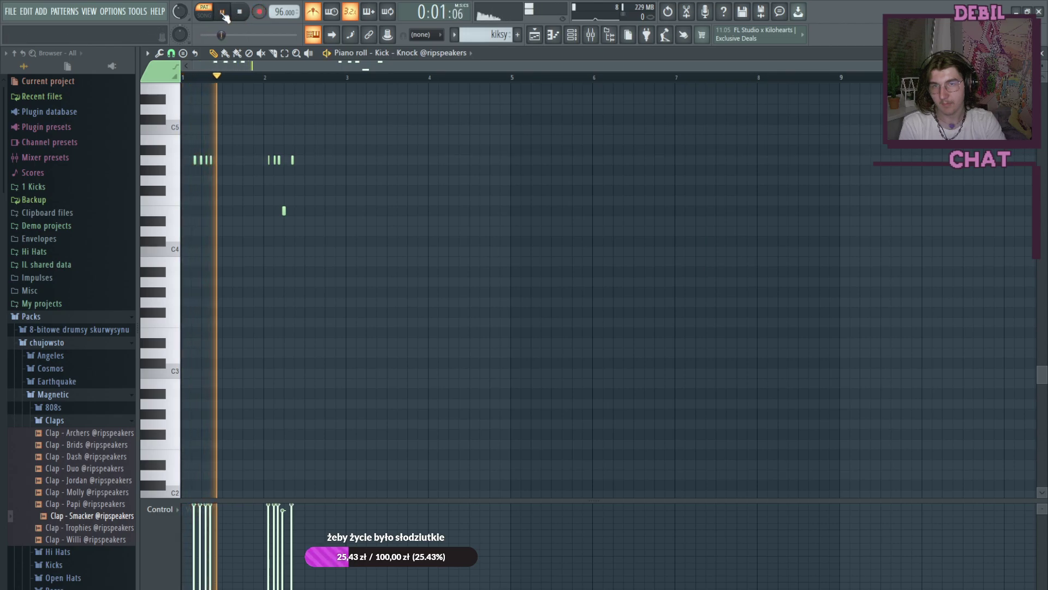
{"action": "left_click", "coordinate": [222, 13]}
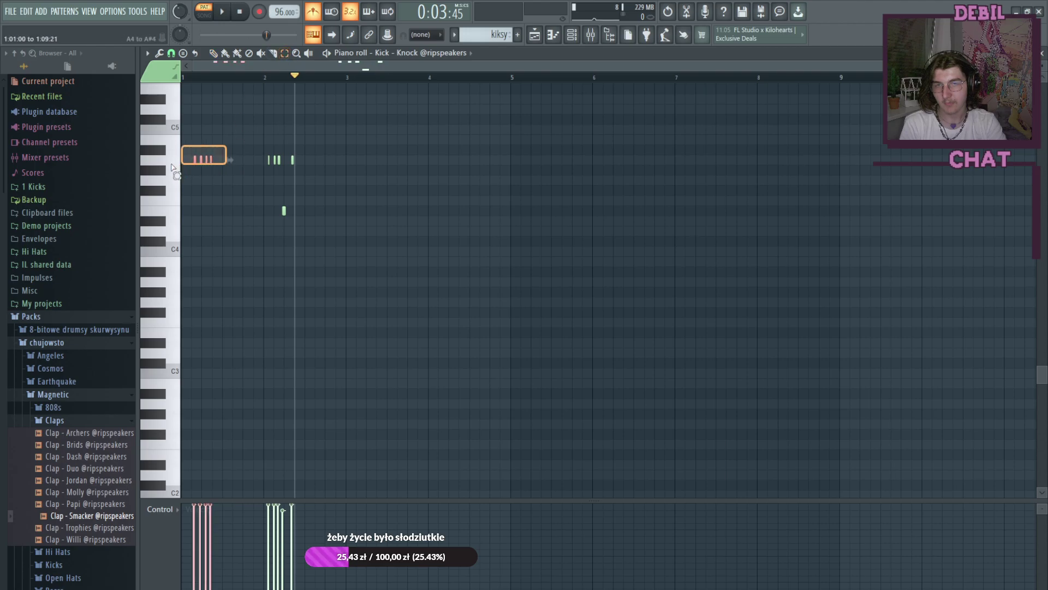
{"action": "left_click", "coordinate": [224, 12]}
{"action": "left_click", "coordinate": [224, 12]}
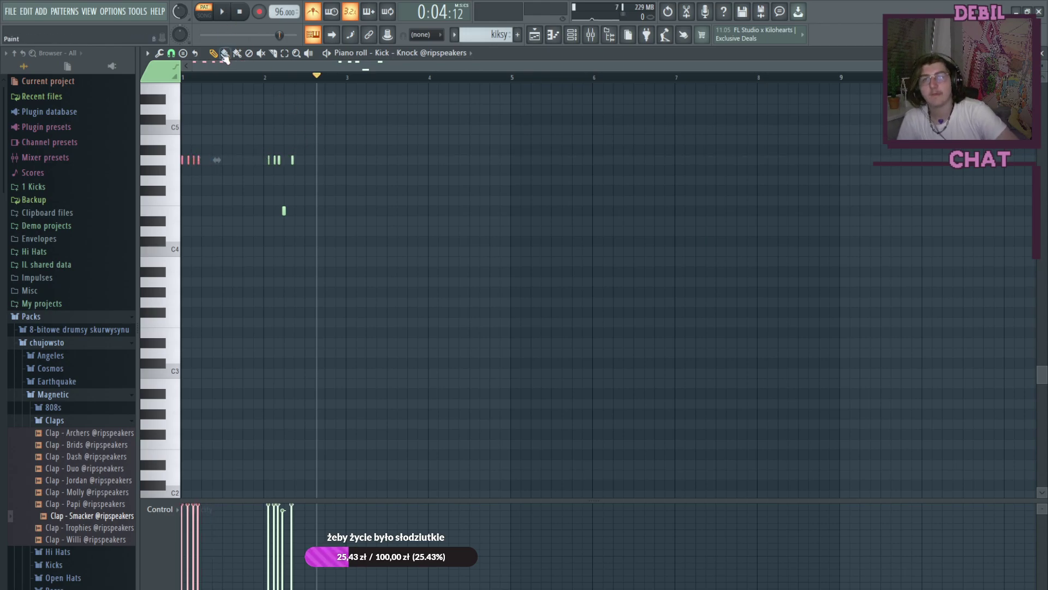
{"action": "left_click", "coordinate": [222, 12]}
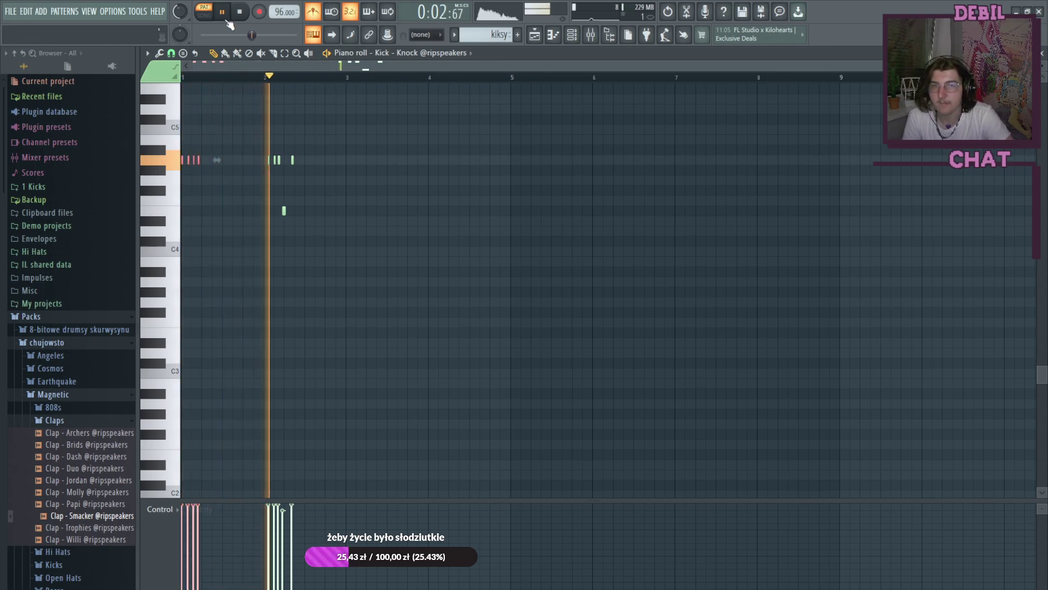
{"action": "left_click", "coordinate": [222, 12]}
Step: Mute Tracks 1, 2 and 3 in the playlist and play the drums alone from bar 5
{"action": "left_click", "coordinate": [535, 35]}
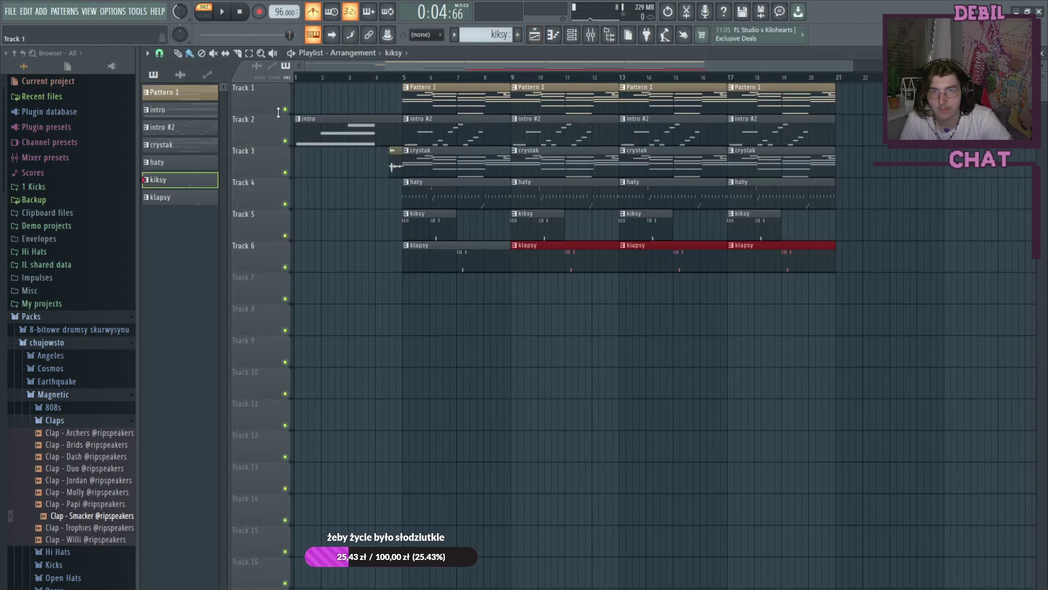
{"action": "left_click", "coordinate": [285, 173]}
{"action": "left_click", "coordinate": [285, 141]}
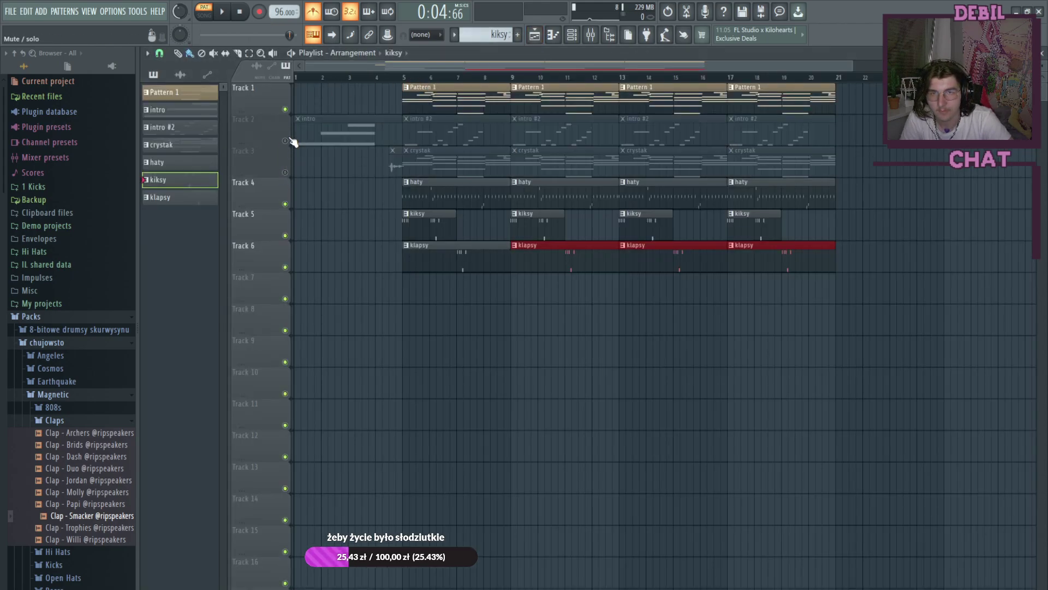
{"action": "left_click", "coordinate": [285, 110]}
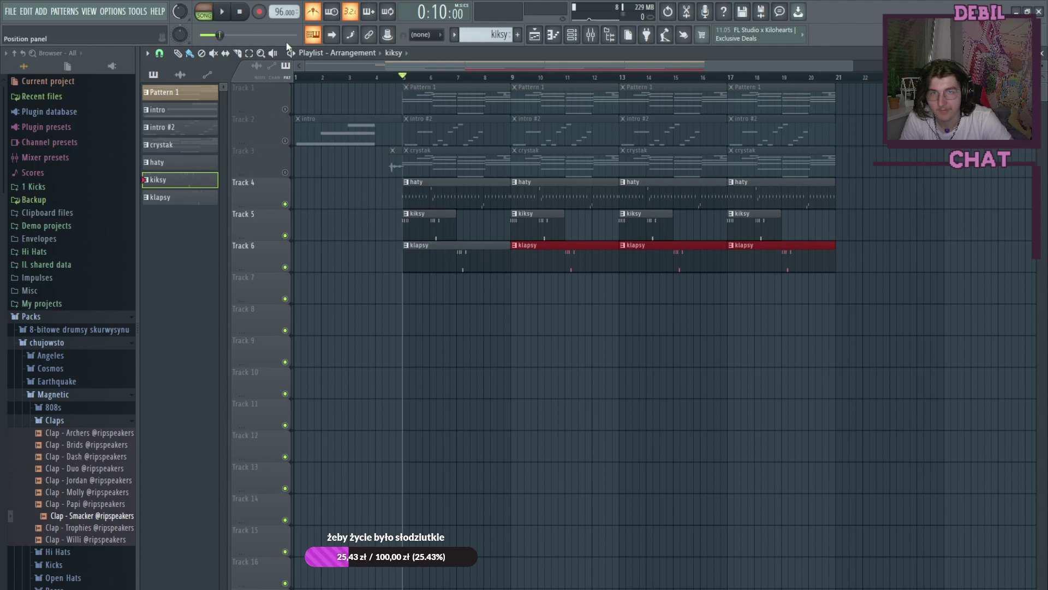
{"action": "left_click", "coordinate": [221, 11]}
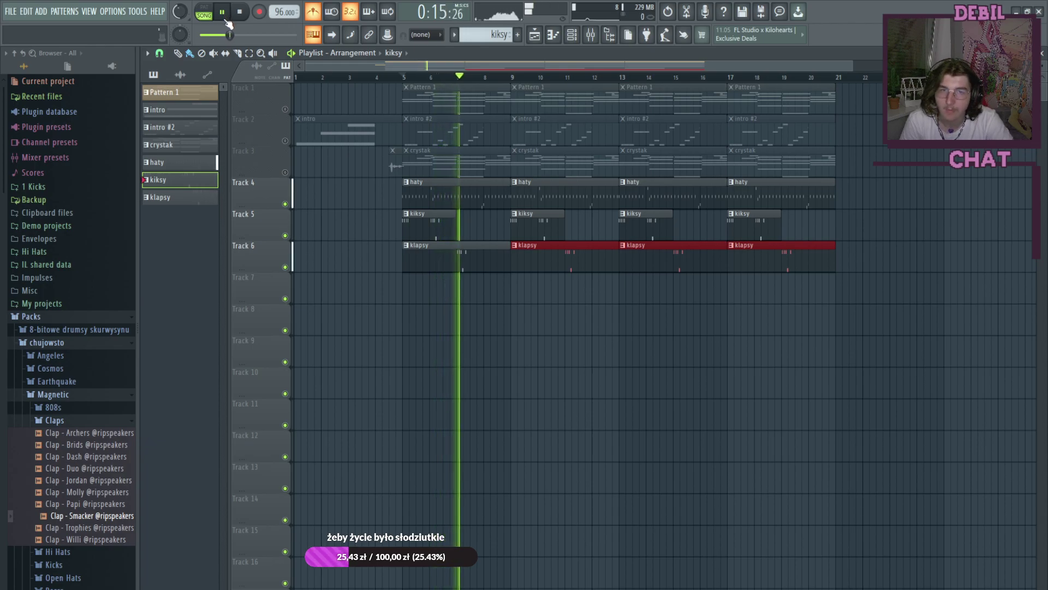
{"action": "left_click", "coordinate": [223, 15]}
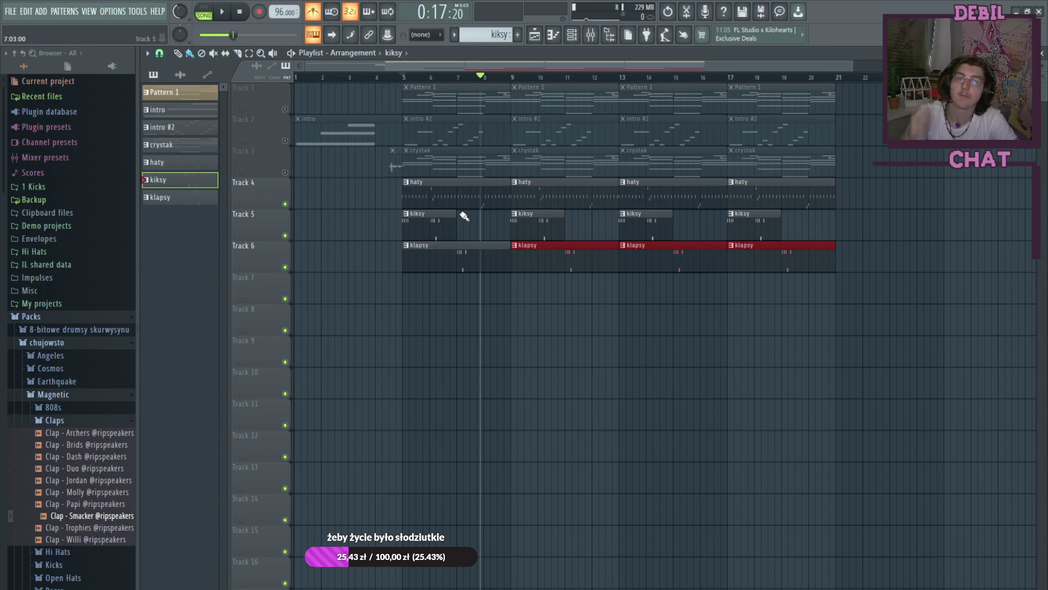
Step: Extend the kiksy clips on Track 5 to four bars each, filling bar 5 up to bar 21
{"action": "left_click_drag", "start_coordinate": [456, 215], "coordinate": [467, 215]}
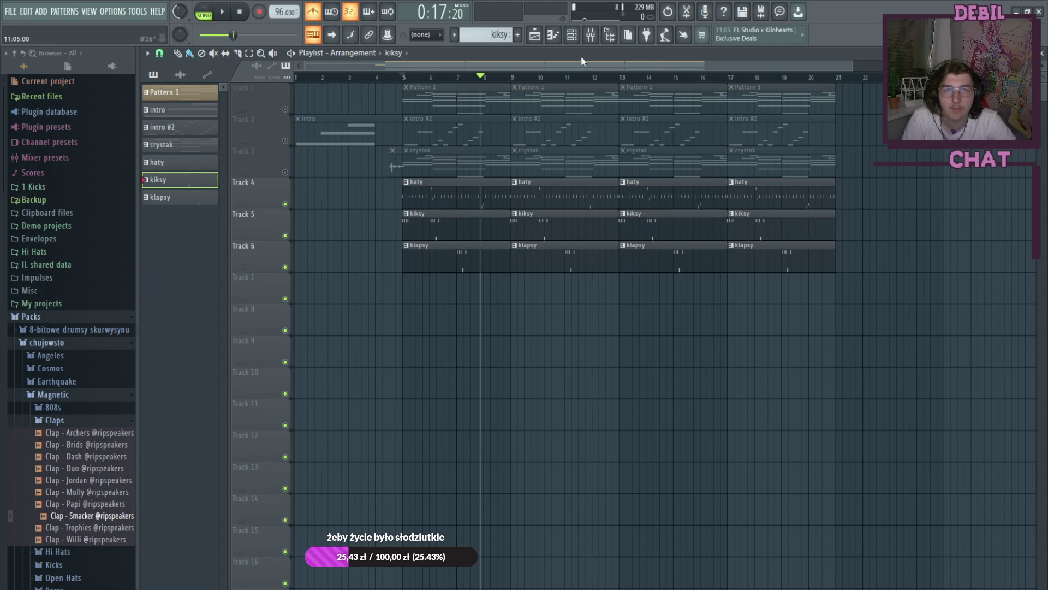
{"action": "left_click", "coordinate": [572, 34]}
{"action": "left_click", "coordinate": [298, 221]}
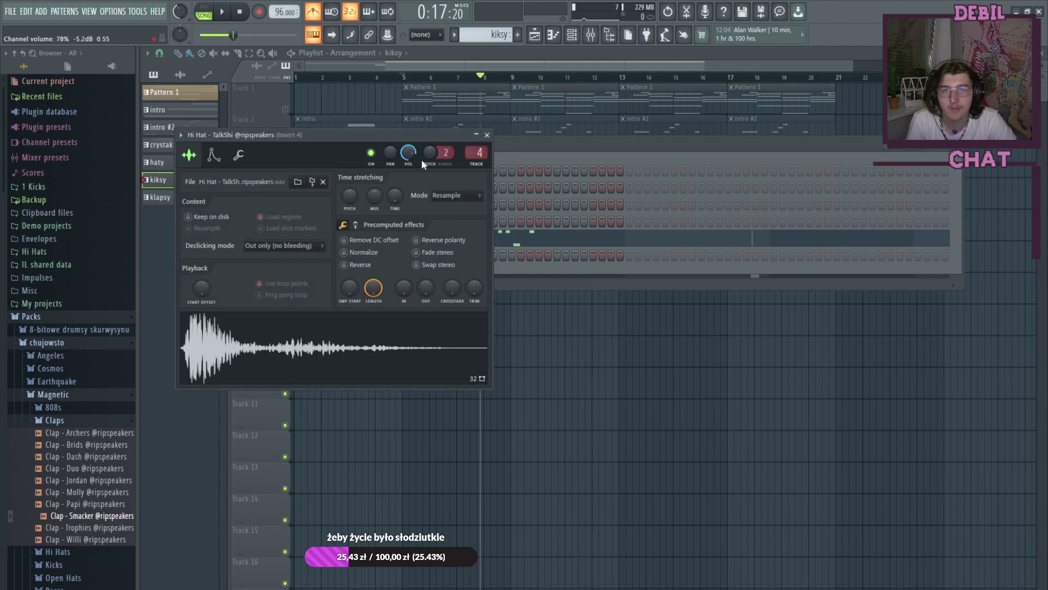
{"action": "left_click", "coordinate": [487, 143]}
{"action": "key", "text": "F7"}
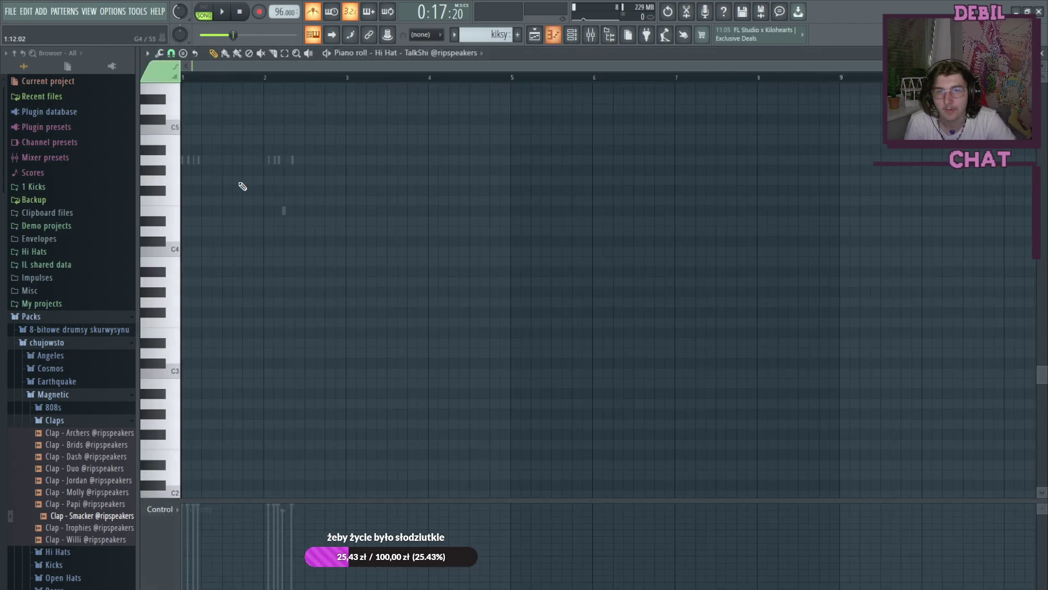
{"action": "scroll", "coordinate": [224, 130], "scroll_direction": "up", "scroll_amount": 7}
{"action": "scroll", "coordinate": [227, 134], "scroll_direction": "up", "scroll_amount": 3}
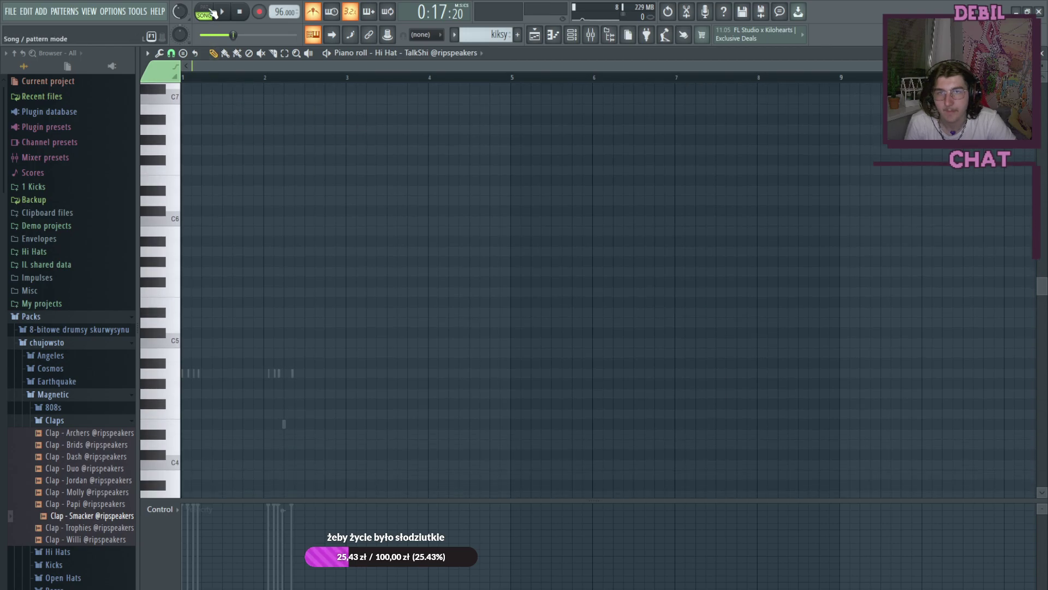
Step: Switch to pattern mode, open the haty pattern's hi-hat notes in the piano roll and delete them all
{"action": "left_click", "coordinate": [212, 13]}
{"action": "key", "text": "space"}
{"action": "scroll", "coordinate": [269, 164], "scroll_direction": "up", "scroll_amount": 3}
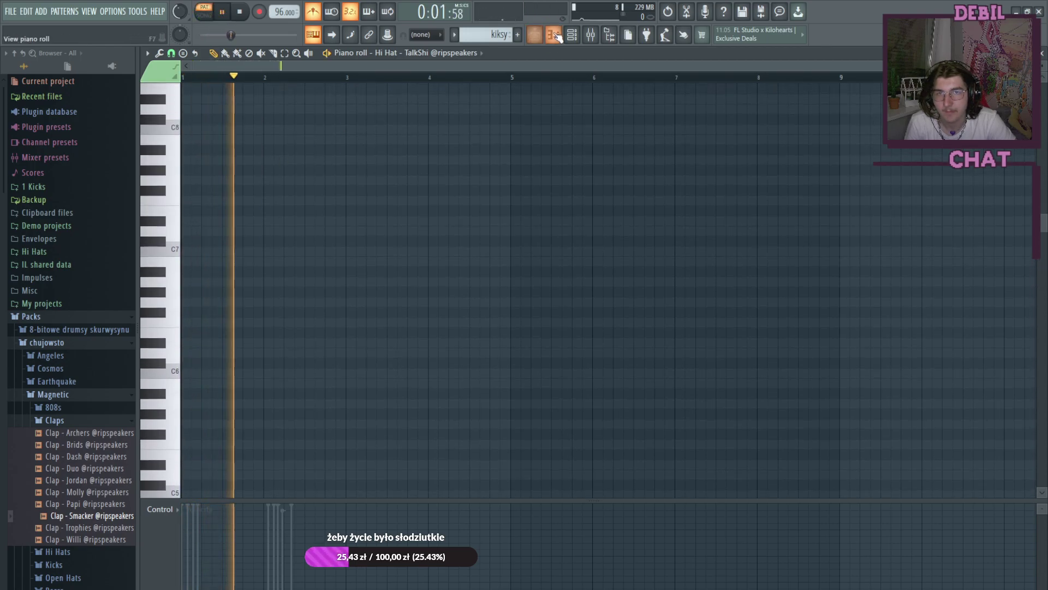
{"action": "left_click", "coordinate": [555, 35]}
{"action": "left_click", "coordinate": [194, 162]}
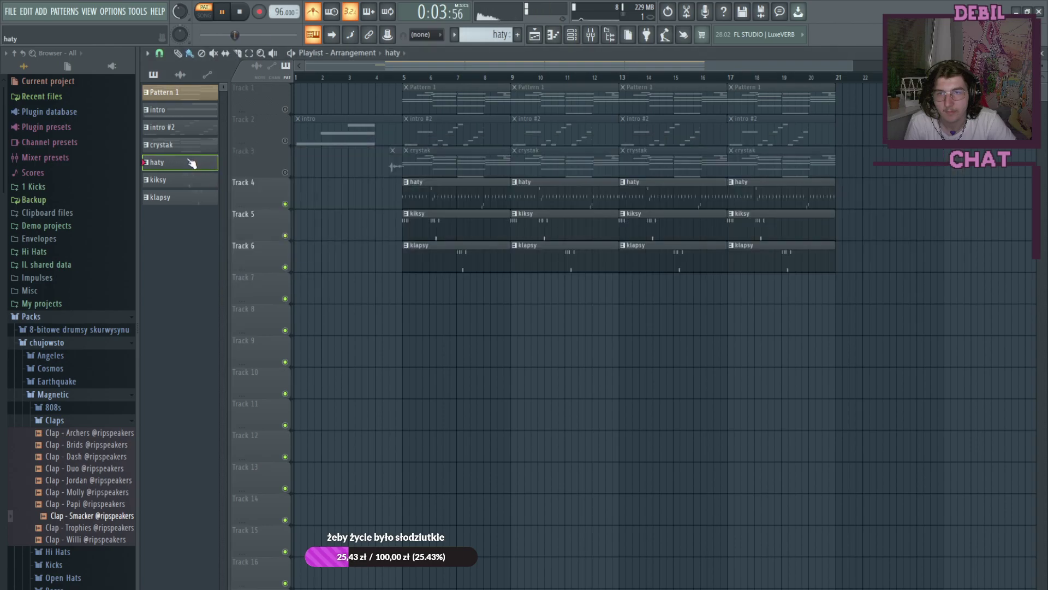
{"action": "left_click", "coordinate": [571, 38]}
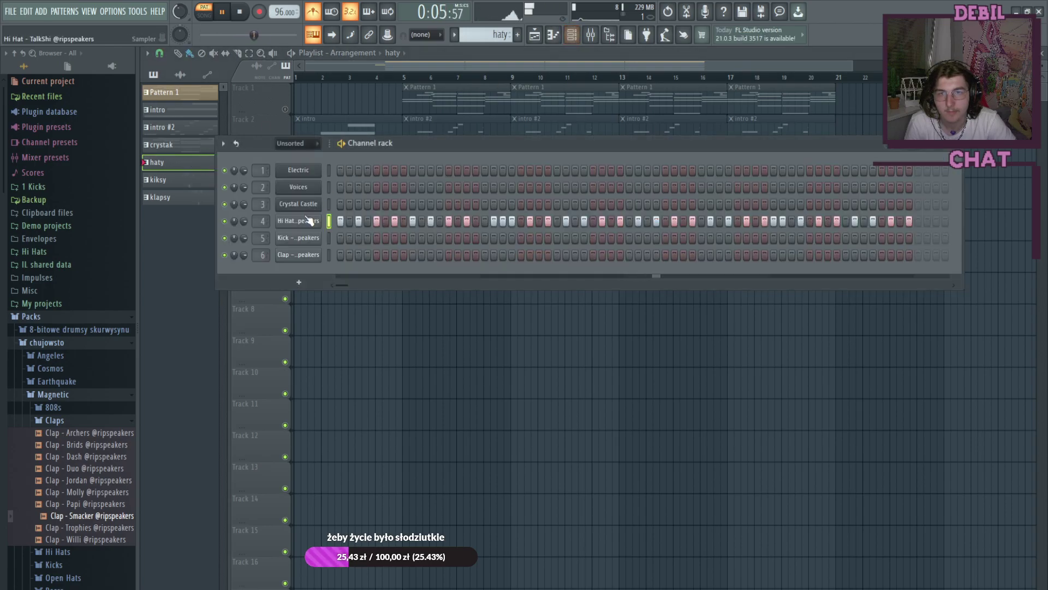
{"action": "key", "text": "F7"}
{"action": "scroll", "coordinate": [271, 225], "scroll_direction": "down", "scroll_amount": 5}
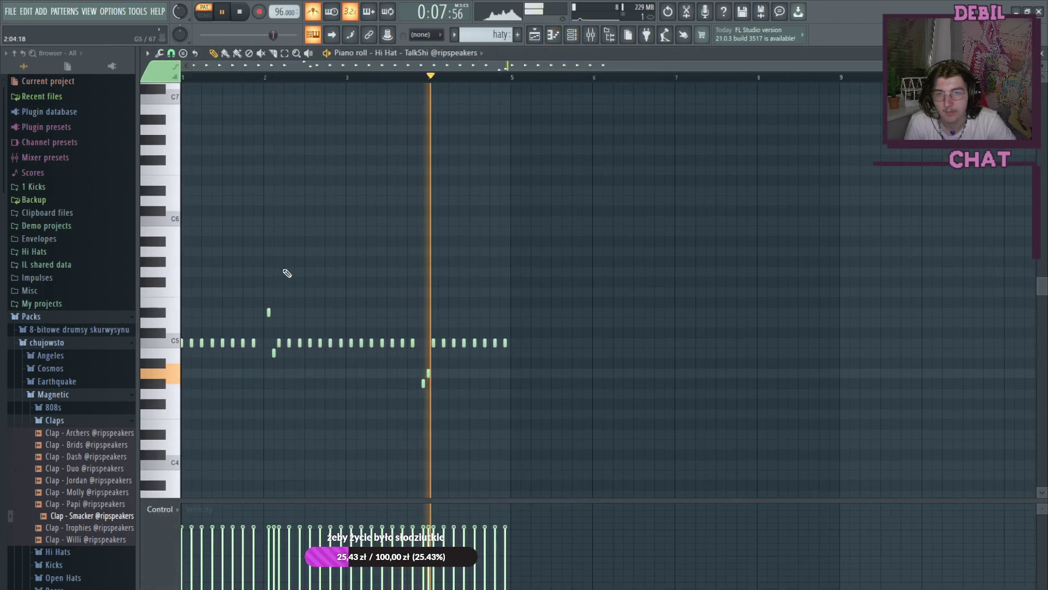
{"action": "left_click", "coordinate": [222, 11]}
{"action": "scroll", "coordinate": [379, 227], "scroll_direction": "down", "scroll_amount": 4}
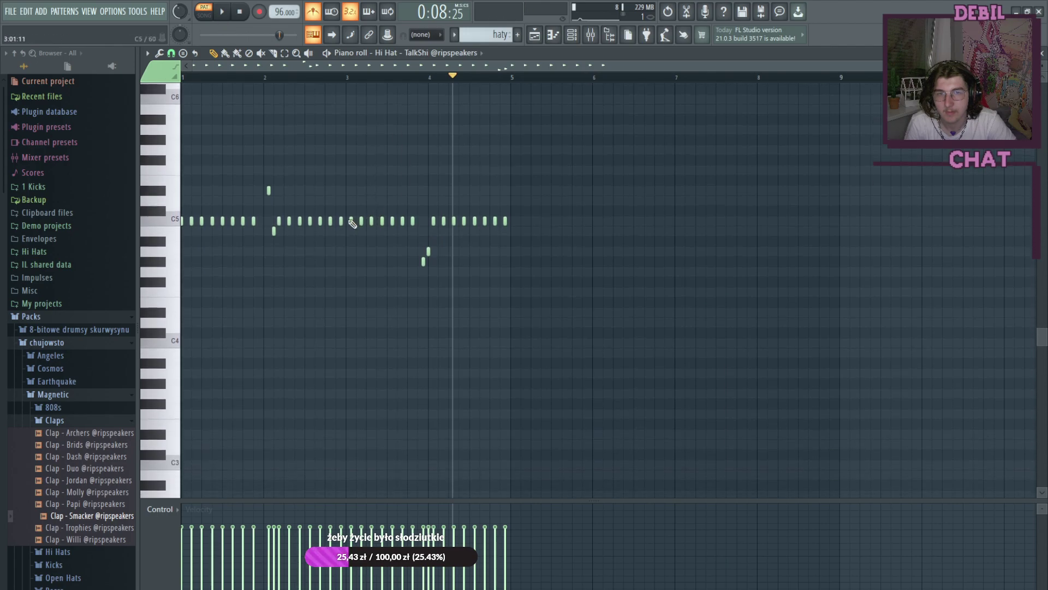
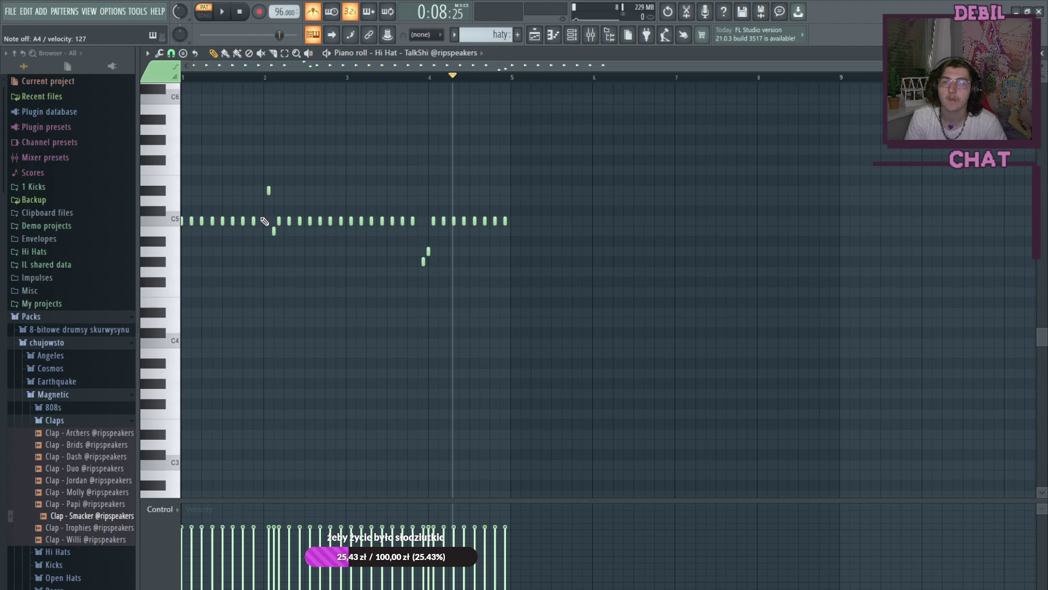
{"action": "key", "text": "ctrl+a"}
{"action": "key", "text": "Delete"}
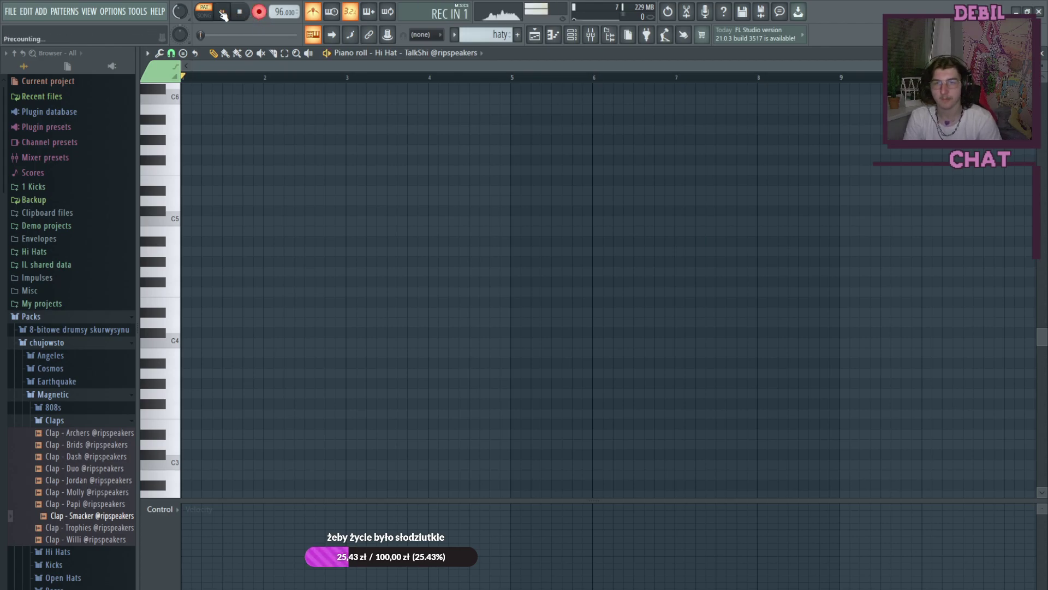
Step: Record a live take of rapid A4 hi-hat hits across four bars, leaving gaps at the starts of bars 3 and 4
{"action": "key", "text": "n"}
{"action": "key", "text": "n"}
{"action": "key", "text": "n"}
{"action": "key", "text": "n"}
{"action": "key", "text": "n"}
{"action": "key", "text": "n"}
{"action": "key", "text": "n"}
{"action": "key", "text": "n"}
{"action": "key", "text": "n"}
{"action": "key", "text": "n"}
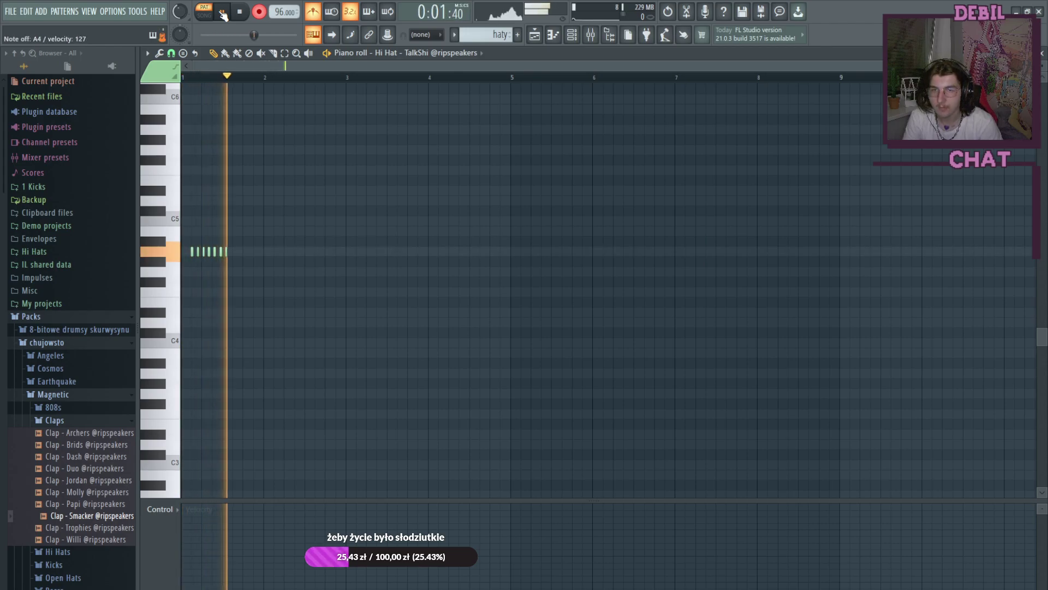
{"action": "key", "text": "n"}
{"action": "key", "text": "n"}
{"action": "key", "text": "n"}
{"action": "key", "text": "n"}
{"action": "key", "text": "n"}
{"action": "key", "text": "n"}
{"action": "key", "text": "n"}
{"action": "key", "text": "n"}
{"action": "key", "text": "n"}
{"action": "key", "text": "n"}
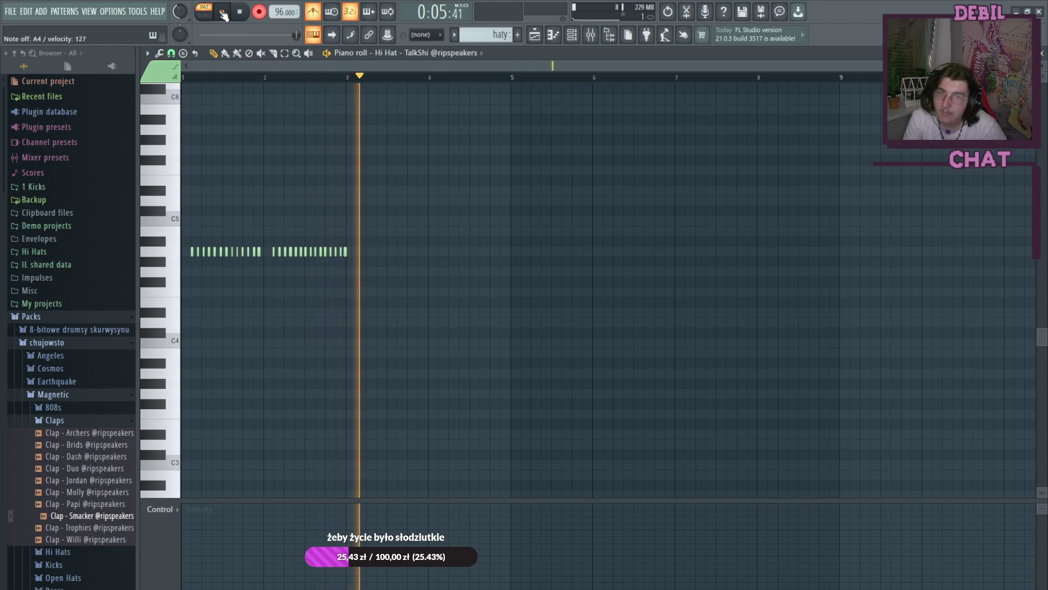
{"action": "key", "text": "n"}
{"action": "key", "text": "n"}
{"action": "key", "text": "n"}
{"action": "key", "text": "n"}
{"action": "key", "text": "n"}
{"action": "key", "text": "n"}
{"action": "key", "text": "n"}
{"action": "key", "text": "n"}
{"action": "key", "text": "n"}
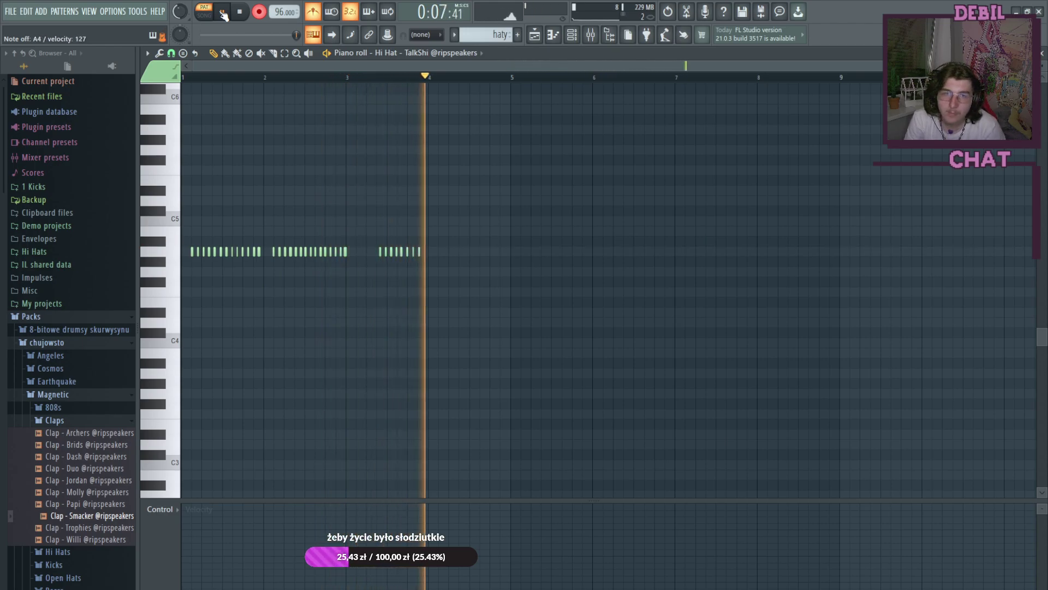
{"action": "key", "text": "n"}
{"action": "key", "text": "n"}
{"action": "key", "text": "n"}
{"action": "key", "text": "n"}
{"action": "key", "text": "n"}
{"action": "key", "text": "n"}
{"action": "key", "text": "n"}
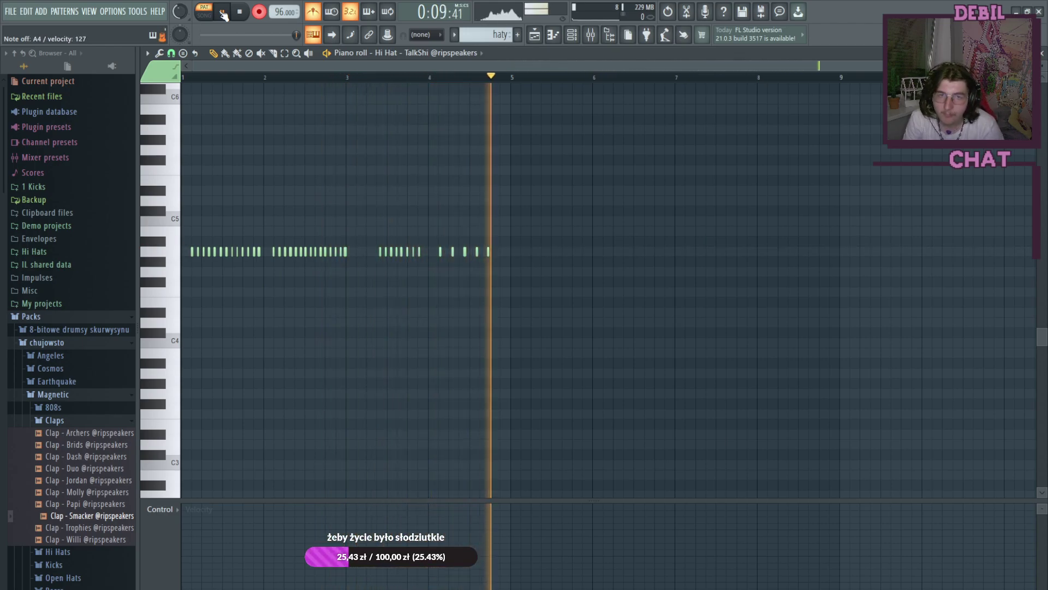
{"action": "left_click", "coordinate": [240, 14]}
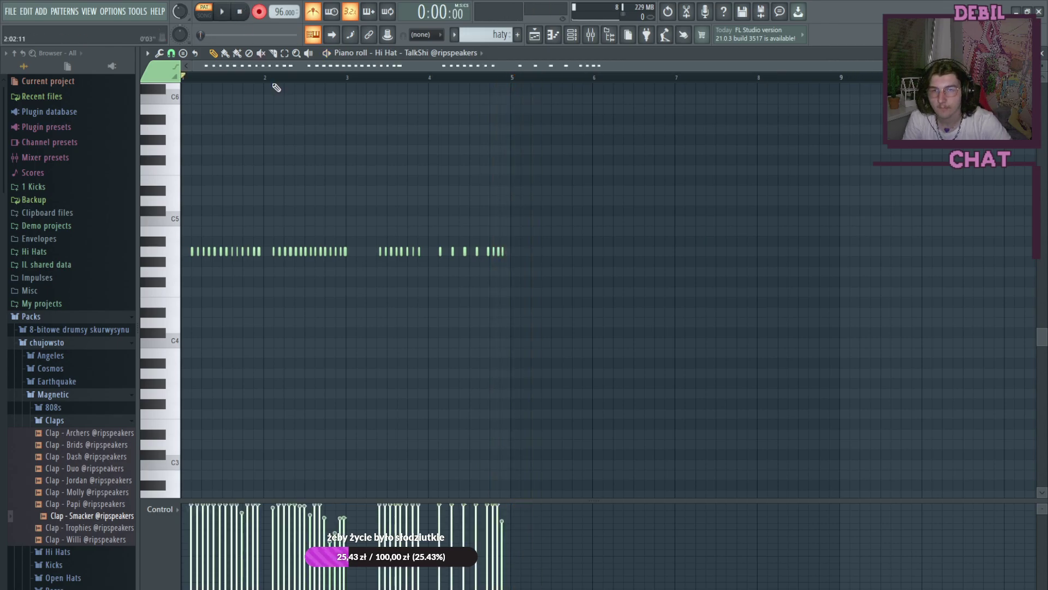
Step: Play the recorded hi-hat pattern back, and play the drums together in the playlist from bar 5
{"action": "left_click", "coordinate": [223, 13]}
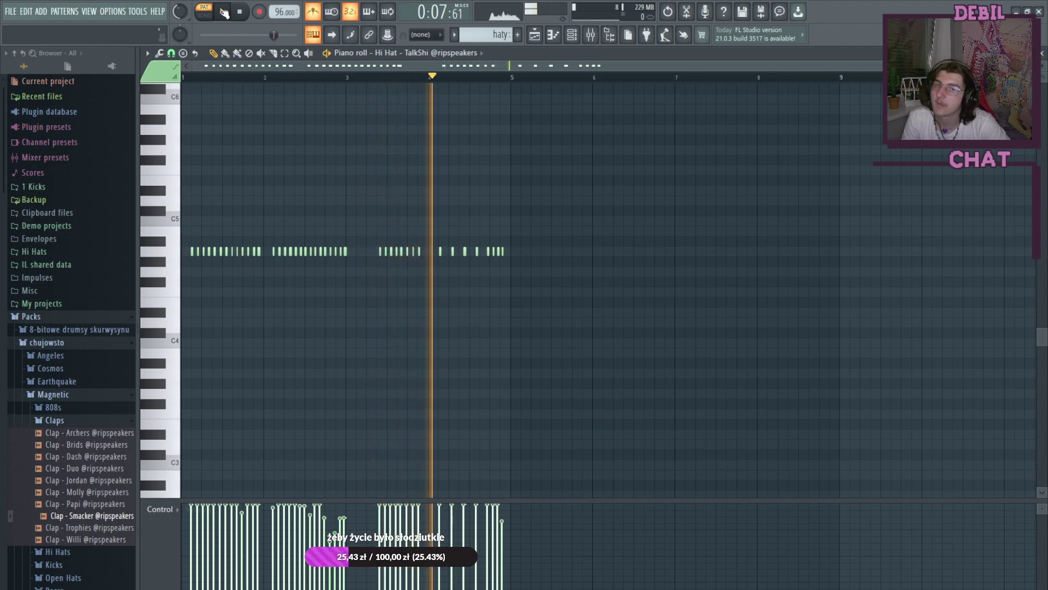
{"action": "key", "text": "space"}
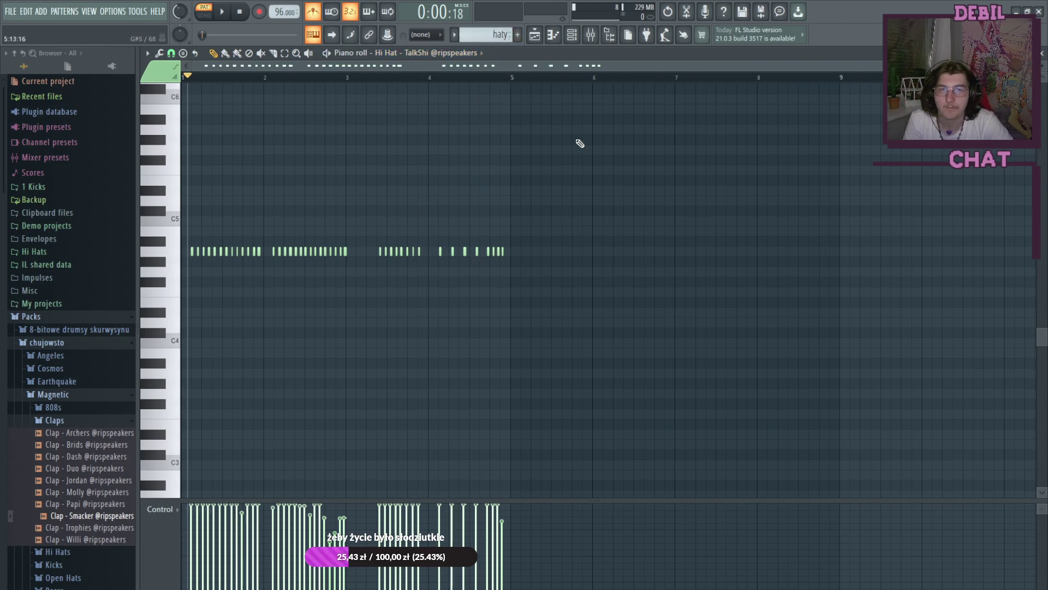
{"action": "left_click", "coordinate": [571, 35]}
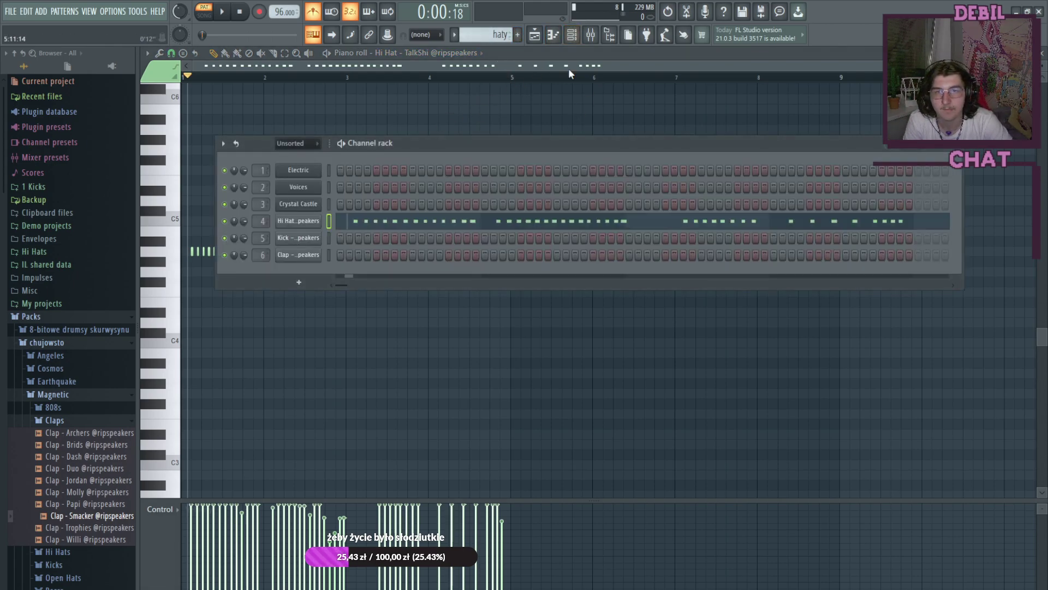
{"action": "left_click", "coordinate": [573, 41]}
{"action": "left_click", "coordinate": [590, 39]}
{"action": "left_click", "coordinate": [535, 36]}
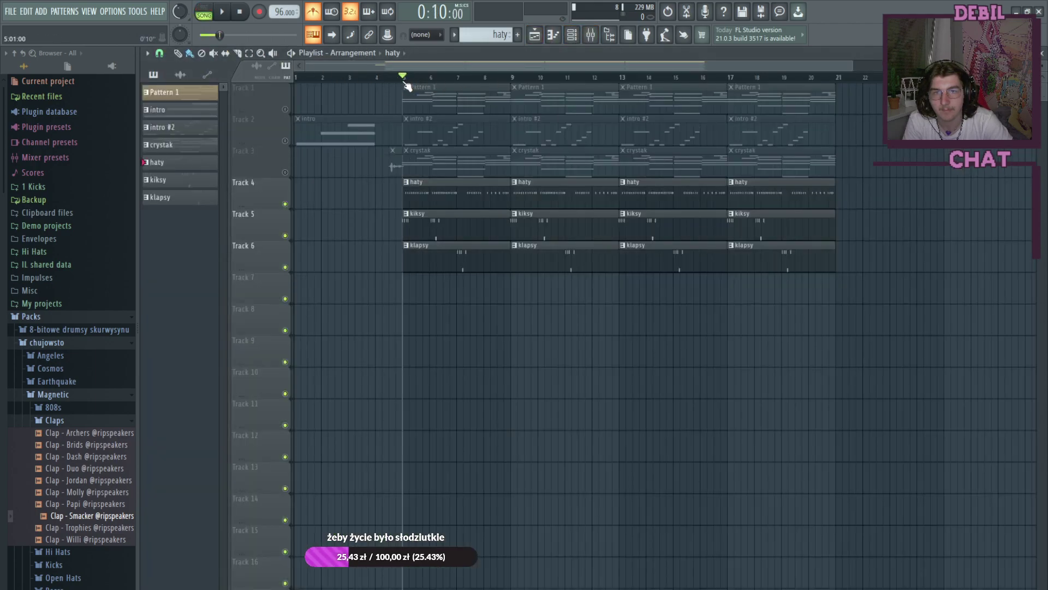
{"action": "left_click", "coordinate": [223, 13]}
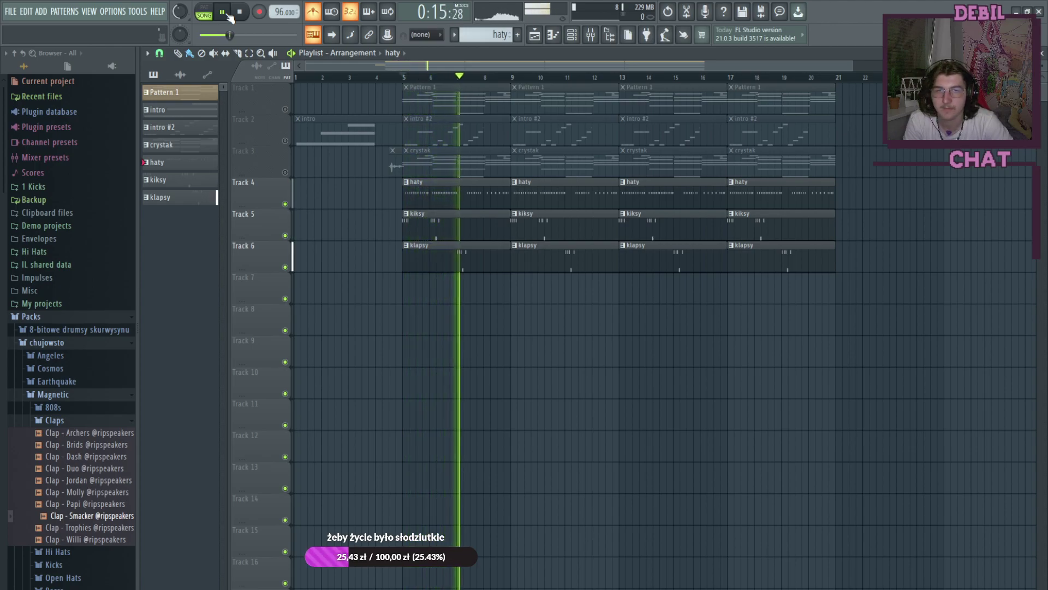
{"action": "key", "text": "space"}
Step: Transpose all recorded hi-hat notes up three semitones to C5 and play the haty pattern
{"action": "left_click", "coordinate": [558, 36]}
{"action": "left_click", "coordinate": [559, 37]}
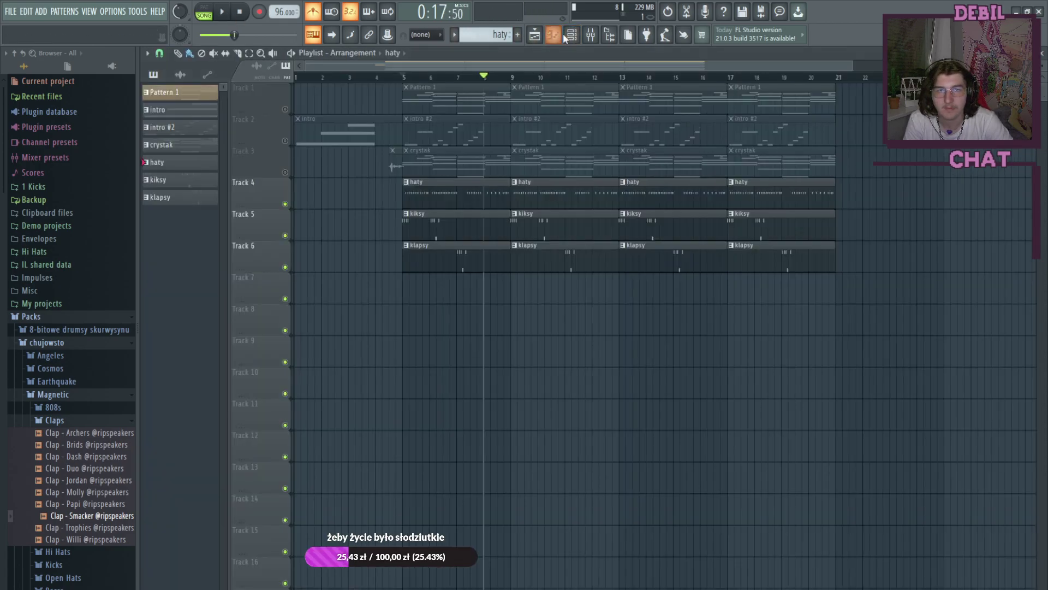
{"action": "left_click", "coordinate": [571, 37]}
{"action": "left_click", "coordinate": [534, 36]}
{"action": "left_click", "coordinate": [535, 39]}
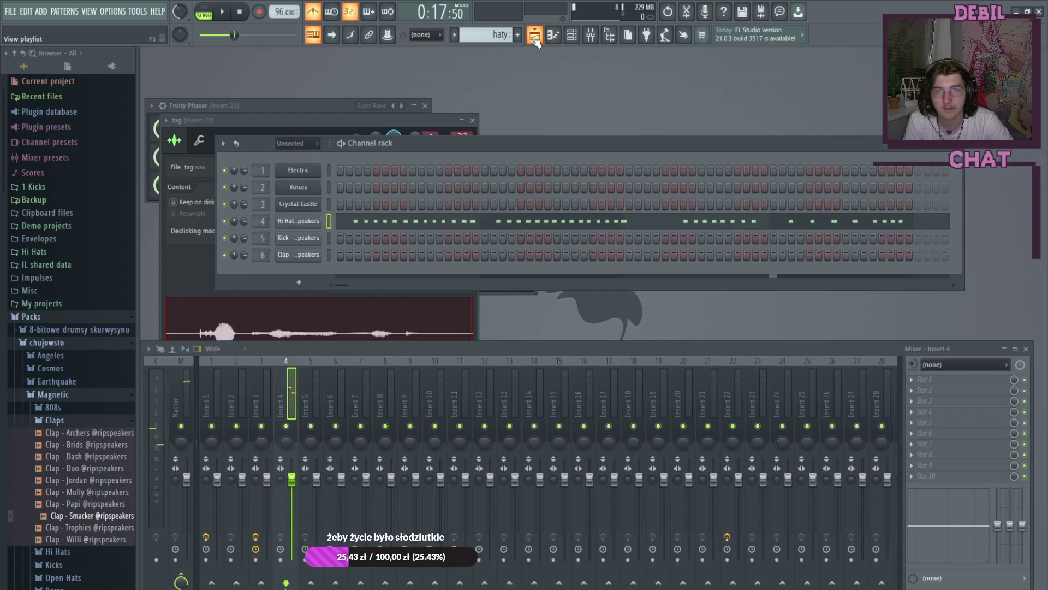
{"action": "left_click", "coordinate": [337, 221]}
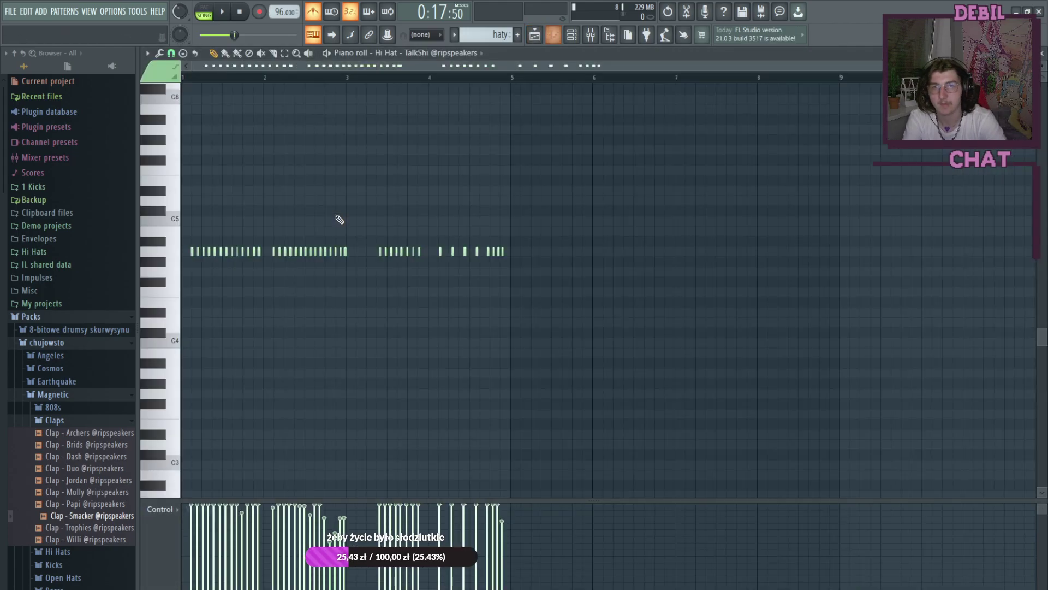
{"action": "key", "text": "ctrl+Up"}
{"action": "key", "text": "ctrl+Up"}
{"action": "key", "text": "shift+Up"}
{"action": "key", "text": "shift+Up"}
{"action": "key", "text": "shift+Up"}
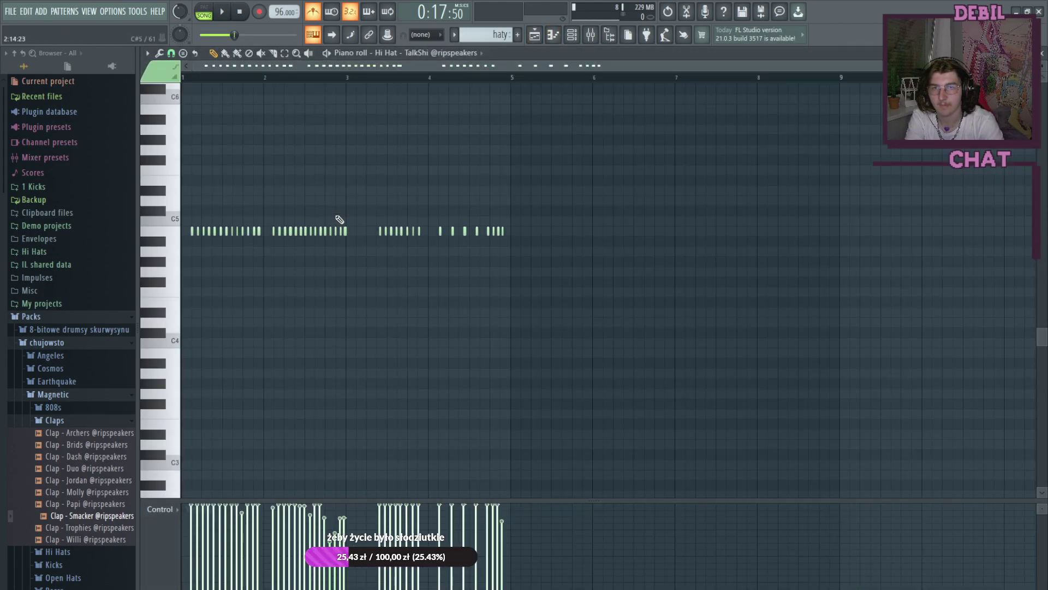
{"action": "left_click", "coordinate": [213, 12]}
{"action": "left_click", "coordinate": [222, 11]}
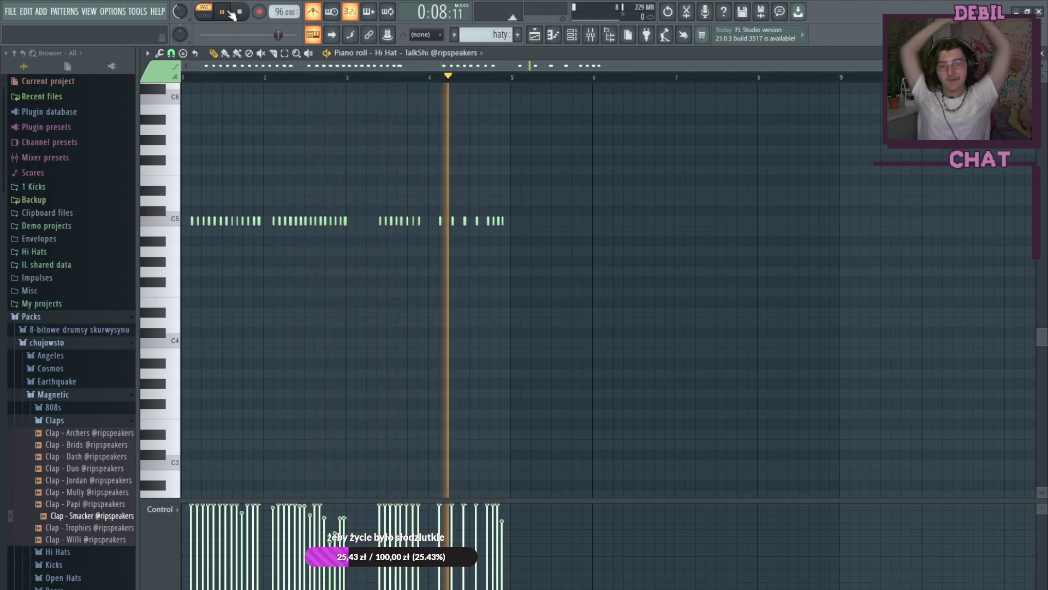
Step: Extend every C5 hi-hat note to reach the next one, and shorten the long note at the start of bar 3
{"action": "key", "text": "ctrl+a"}
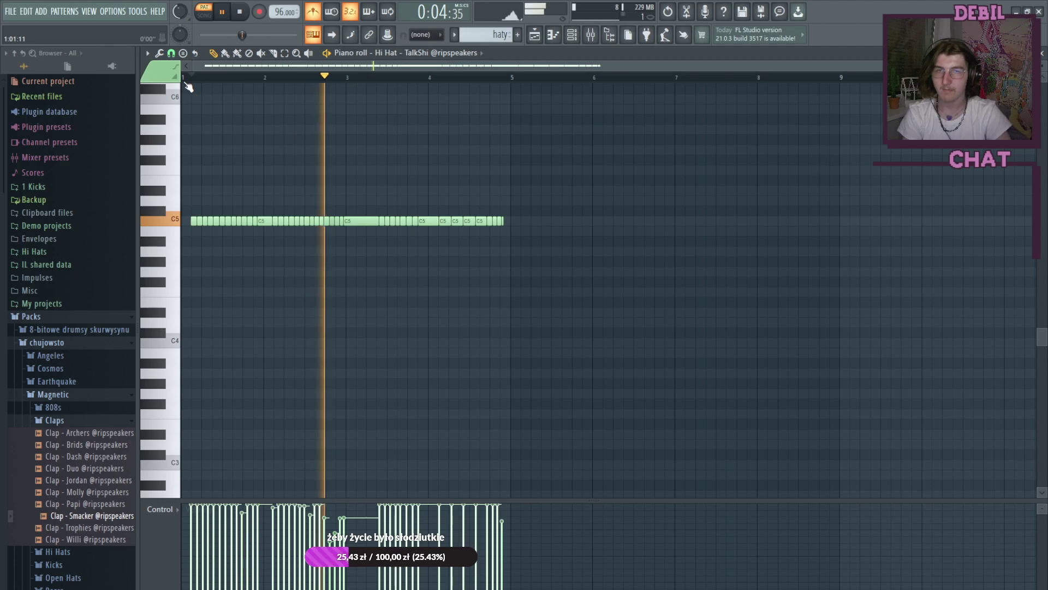
{"action": "left_click_drag", "start_coordinate": [377, 221], "coordinate": [358, 221]}
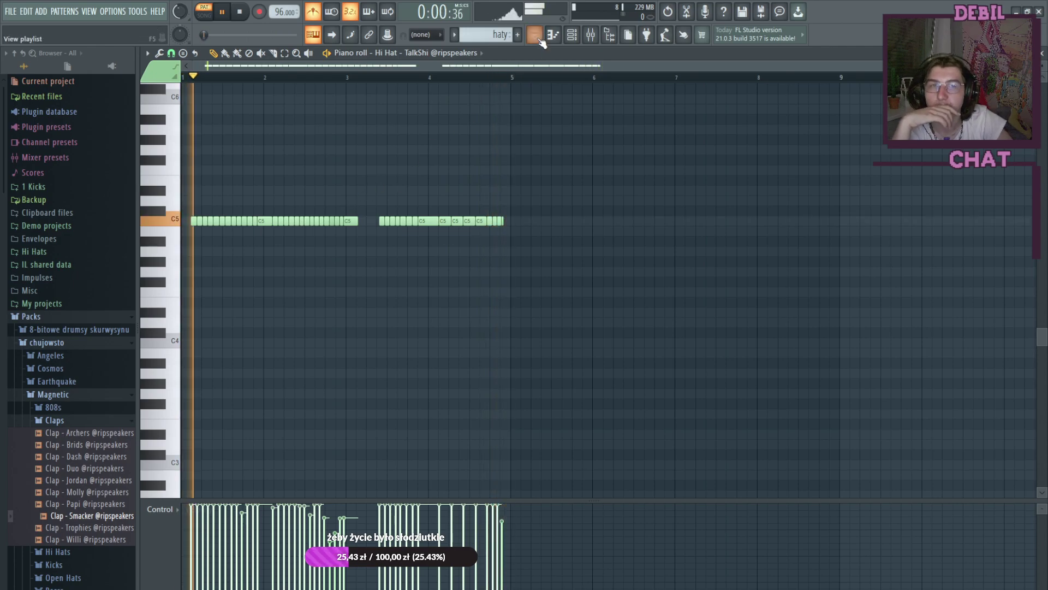
{"action": "left_click", "coordinate": [221, 15]}
{"action": "scroll", "coordinate": [474, 144], "scroll_direction": "up", "scroll_amount": 3}
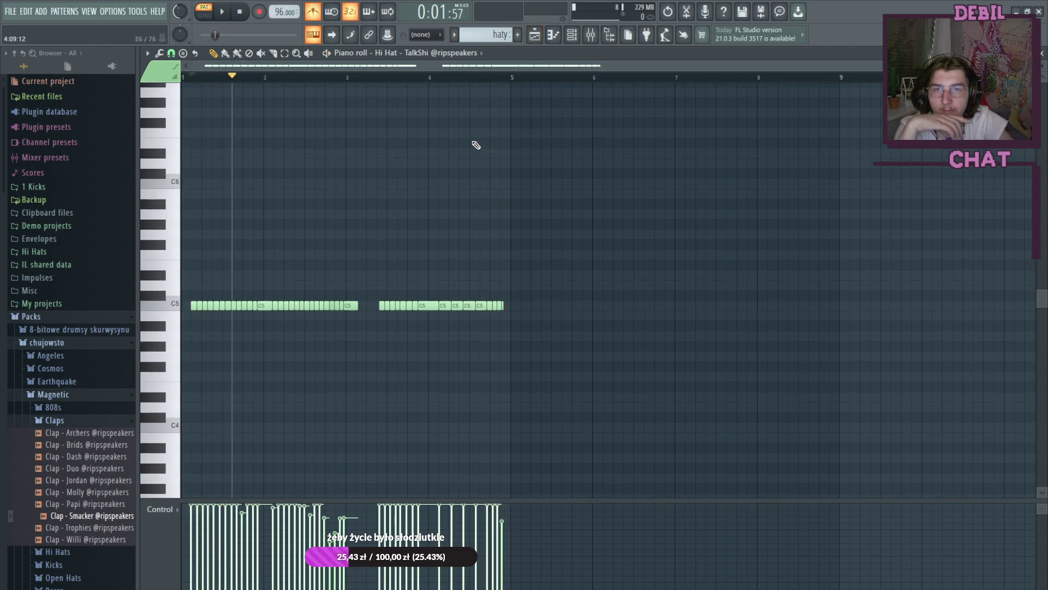
Step: Add an evenly spaced row of short D#5 hits above the C5 notes across four bars and play the pattern
{"action": "left_click", "coordinate": [571, 35]}
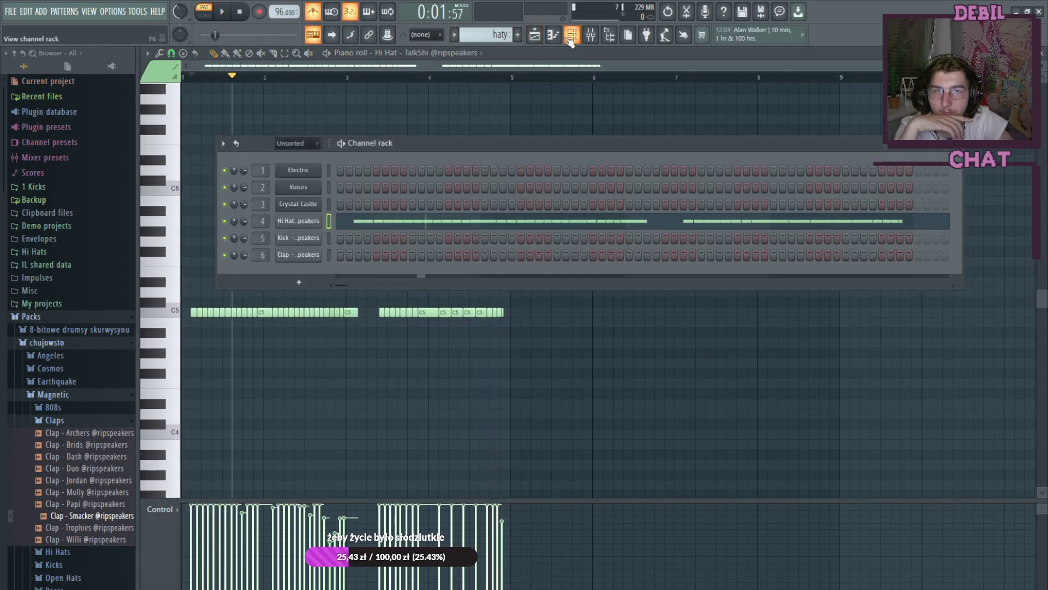
{"action": "left_click", "coordinate": [569, 42]}
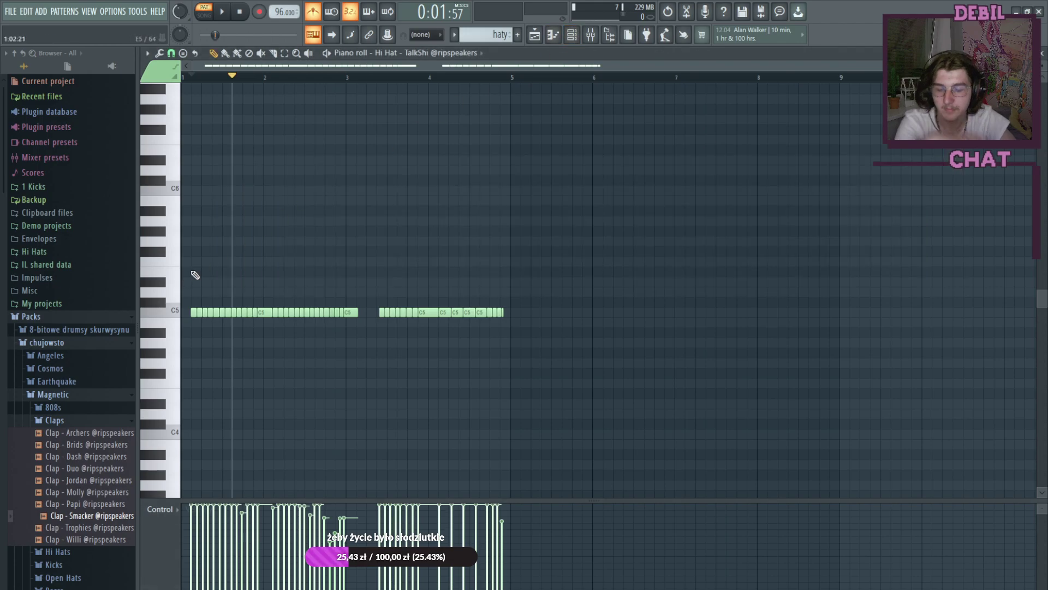
{"action": "left_click_drag", "start_coordinate": [186, 311], "coordinate": [185, 289]}
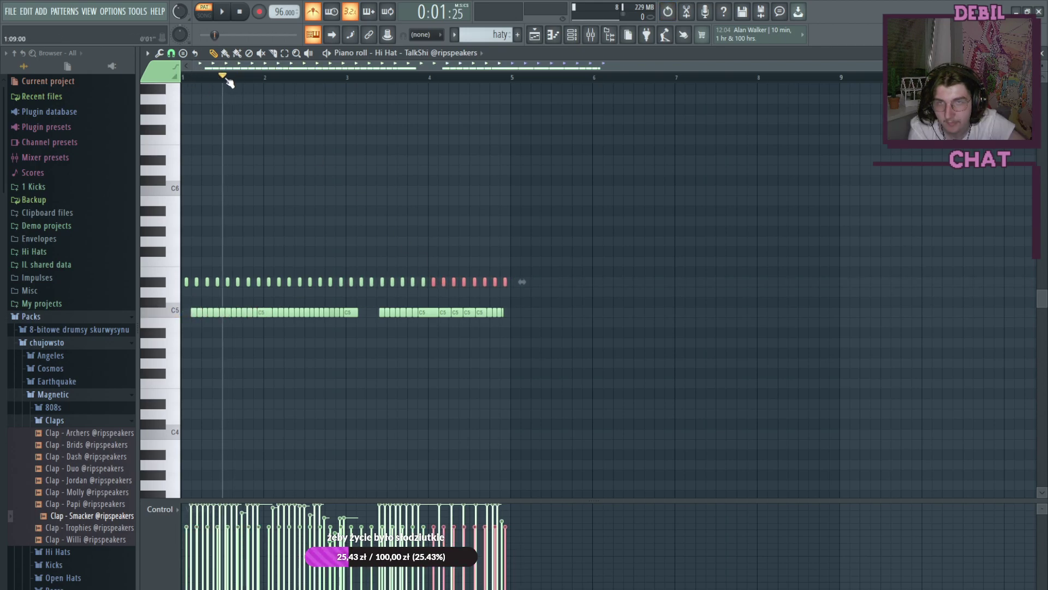
{"action": "left_click", "coordinate": [223, 13]}
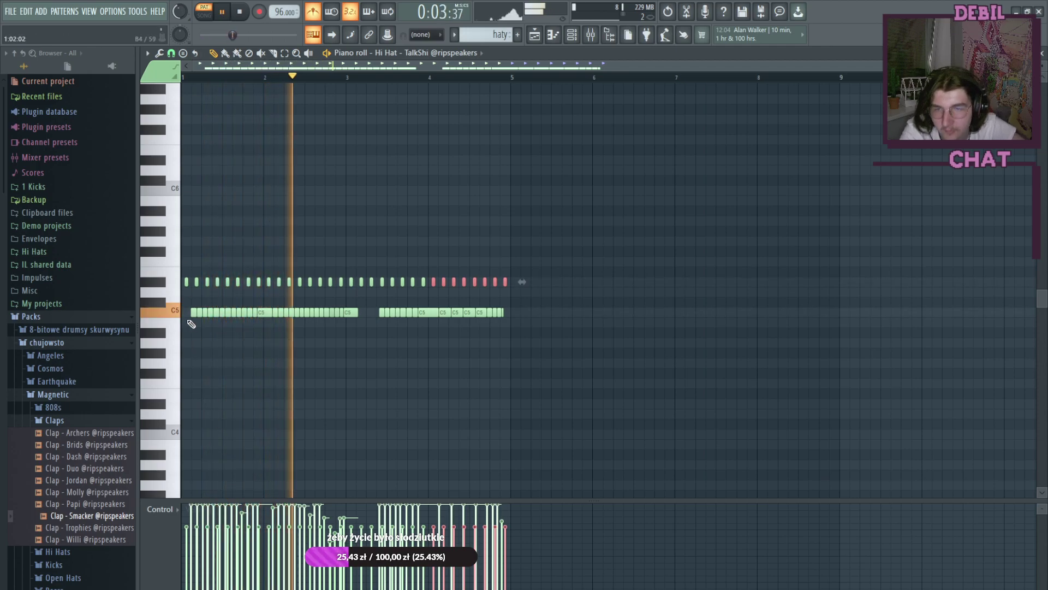
{"action": "left_click_drag", "start_coordinate": [555, 236], "coordinate": [182, 302]}
{"action": "left_click", "coordinate": [212, 53]}
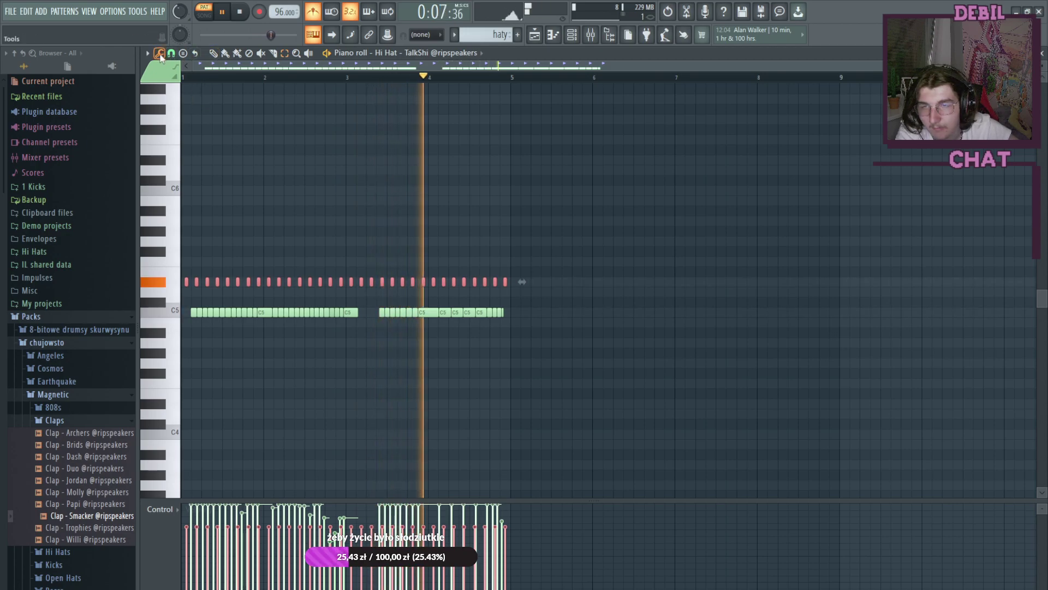
{"action": "left_click", "coordinate": [177, 89]}
{"action": "key", "text": "ctrl+z"}
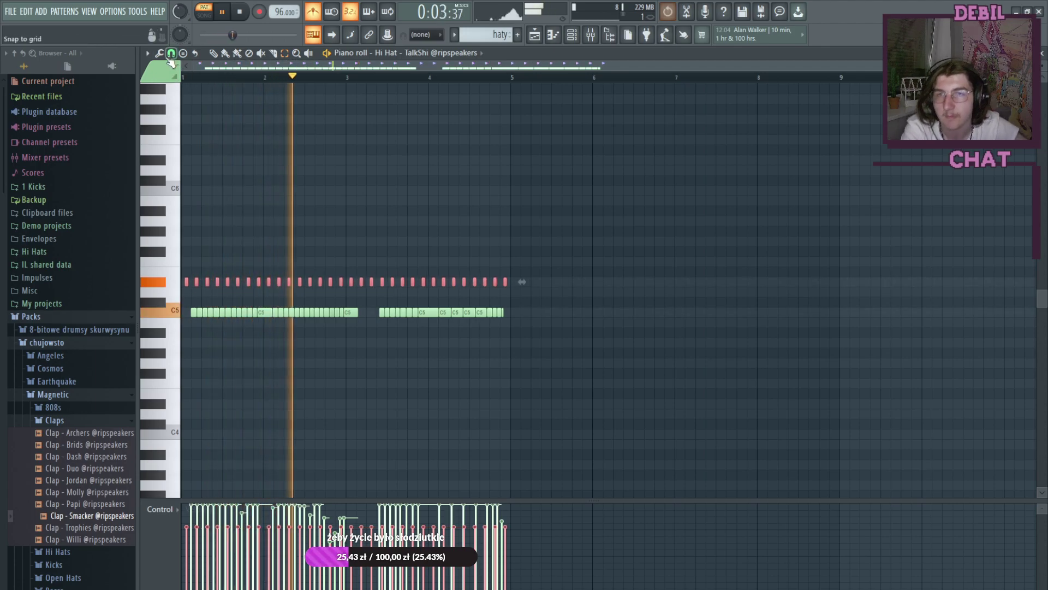
{"action": "left_click", "coordinate": [171, 65]}
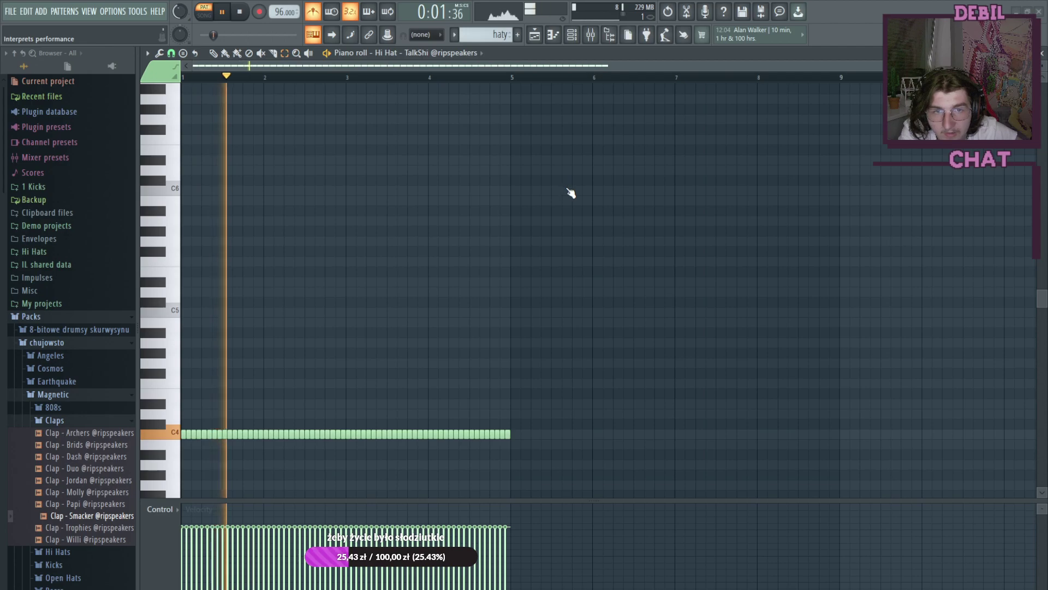
{"action": "key", "text": "ctrl+z"}
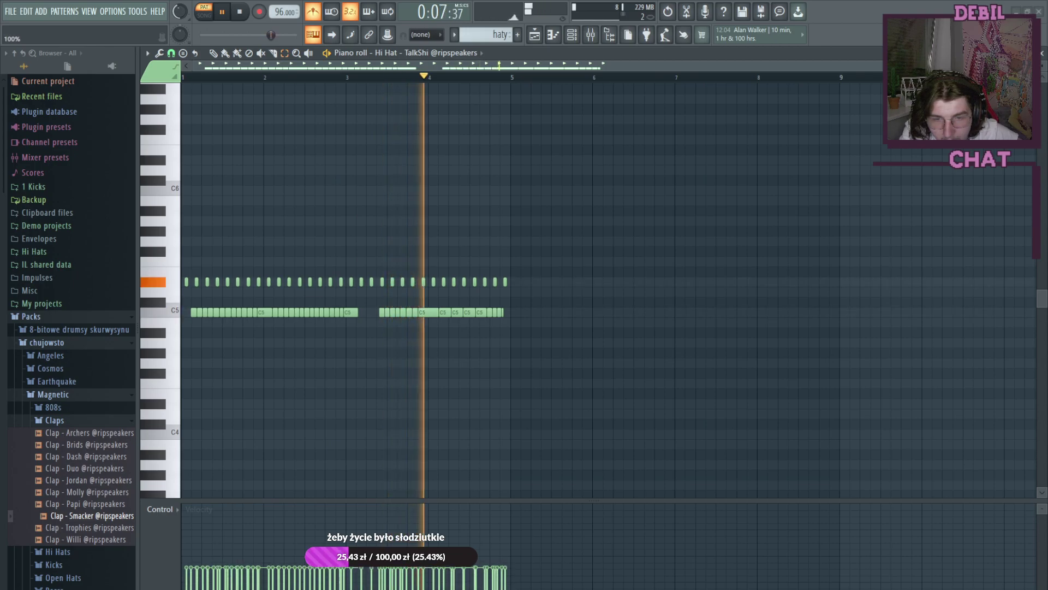
Step: Lower the velocity of all D#5 hits far below the C5 notes, and slightly reduce the C5 notes' velocity
{"action": "left_click_drag", "start_coordinate": [515, 313], "coordinate": [515, 349]}
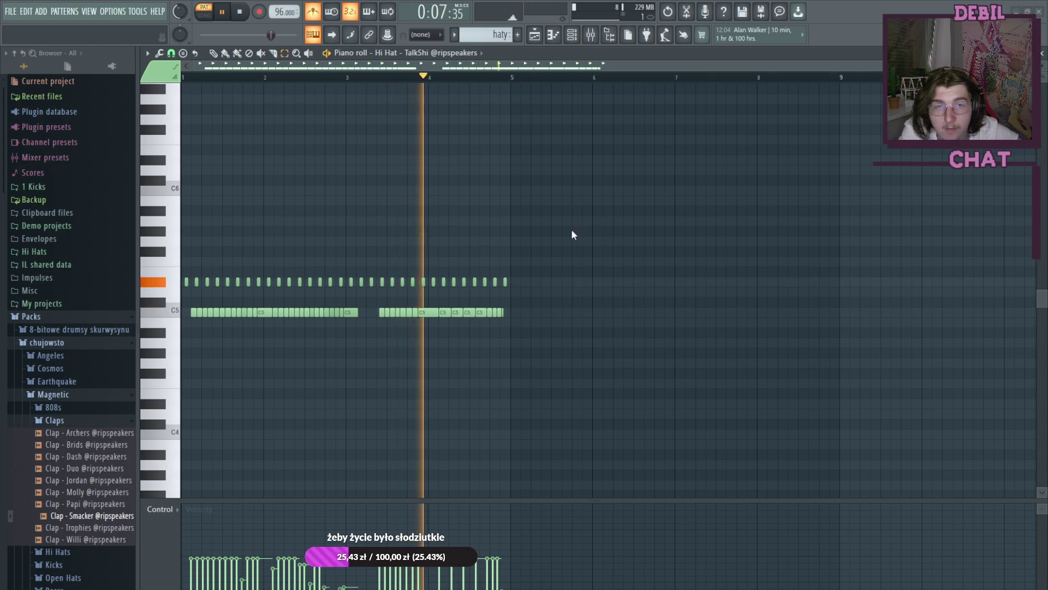
{"action": "key", "text": "ctrl+z"}
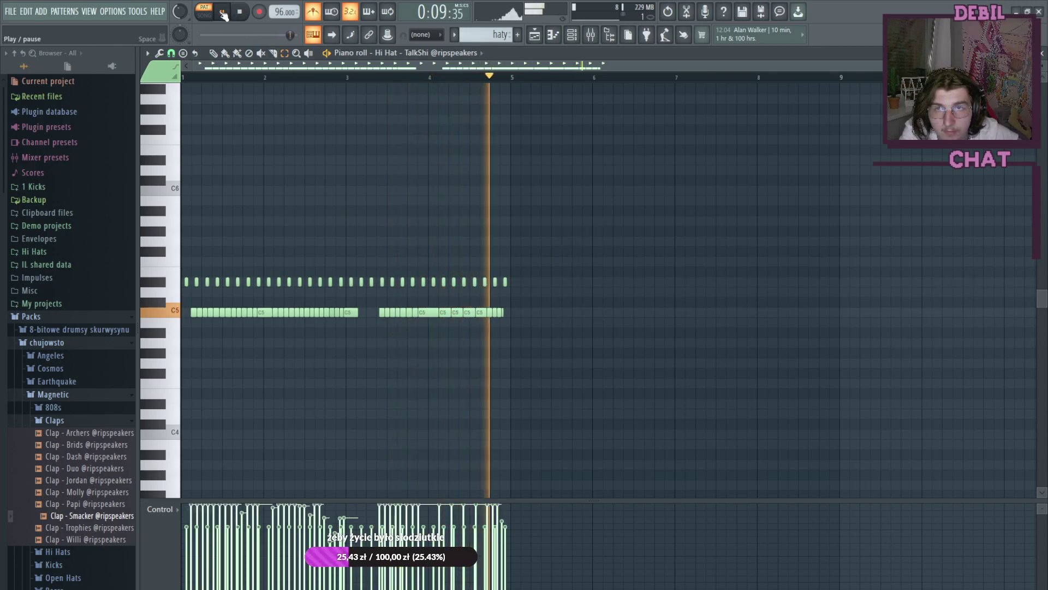
{"action": "left_click_drag", "start_coordinate": [527, 270], "coordinate": [186, 298]}
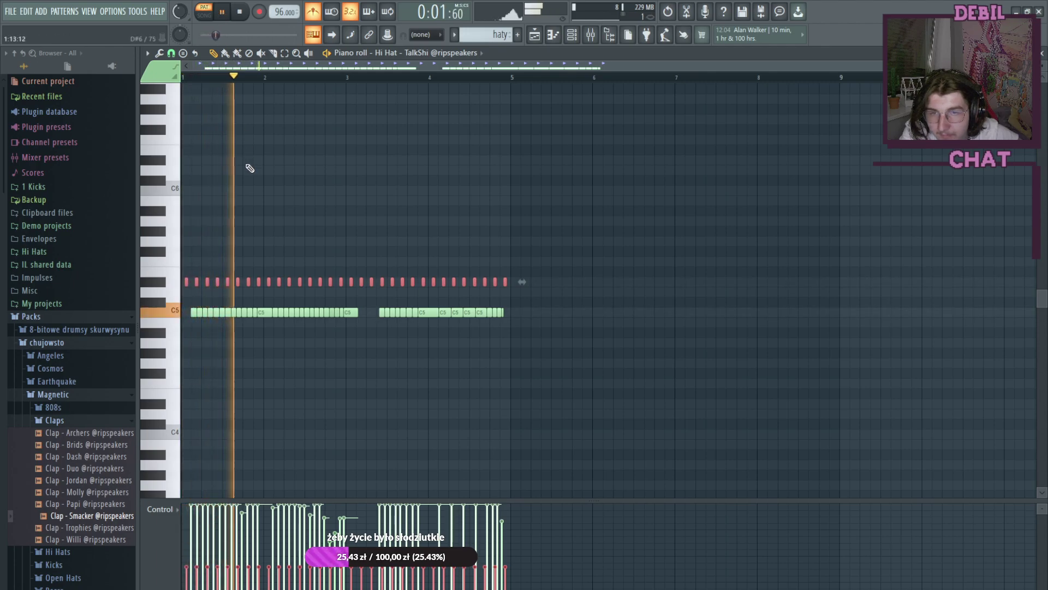
{"action": "left_click", "coordinate": [254, 282]}
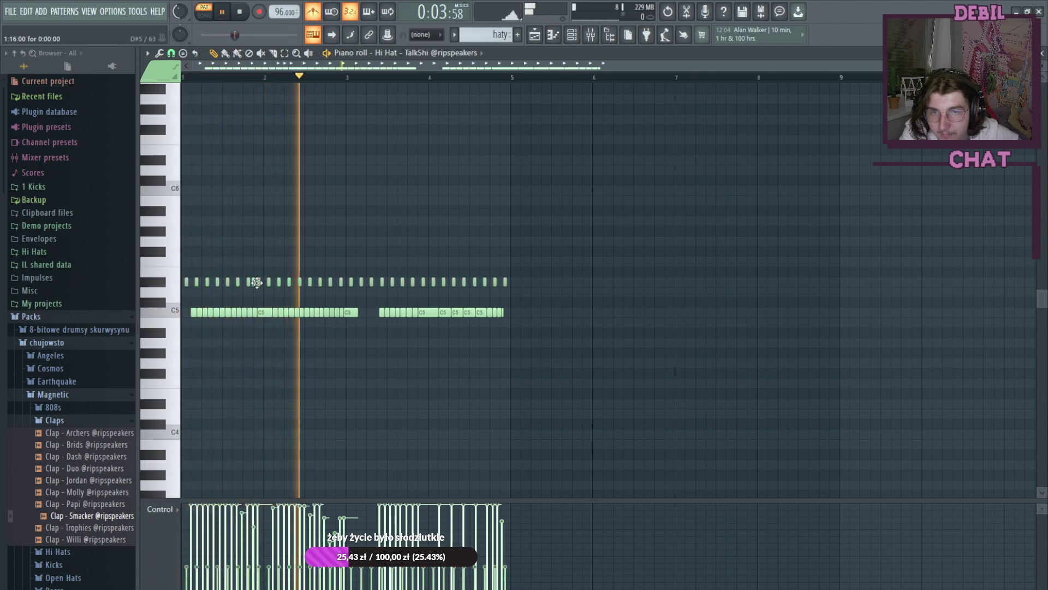
{"action": "key", "text": "ctrl+z"}
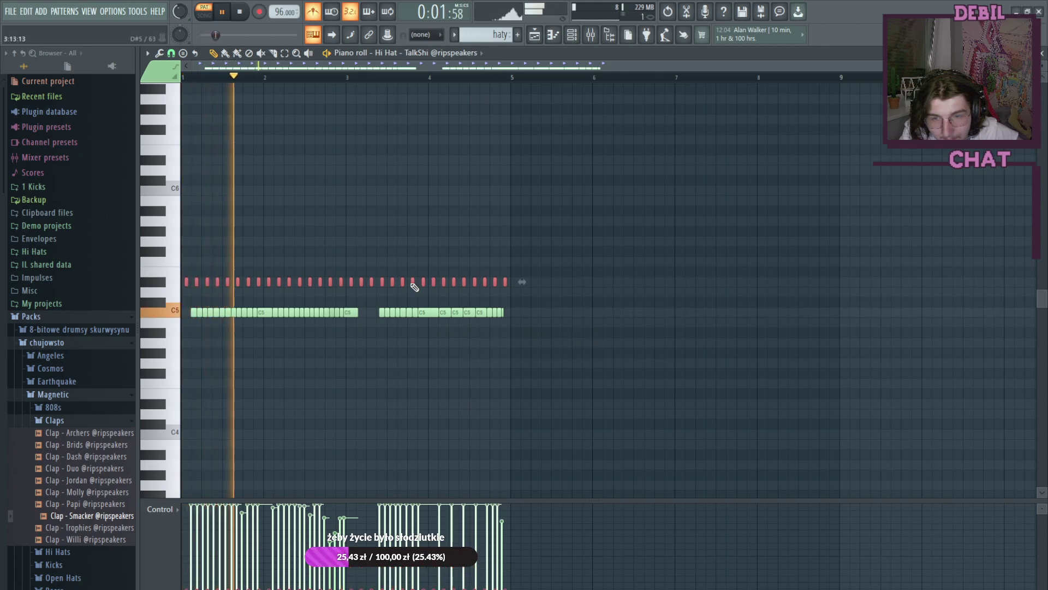
{"action": "left_click", "coordinate": [285, 53]}
{"action": "left_click_drag", "start_coordinate": [532, 304], "coordinate": [169, 333]}
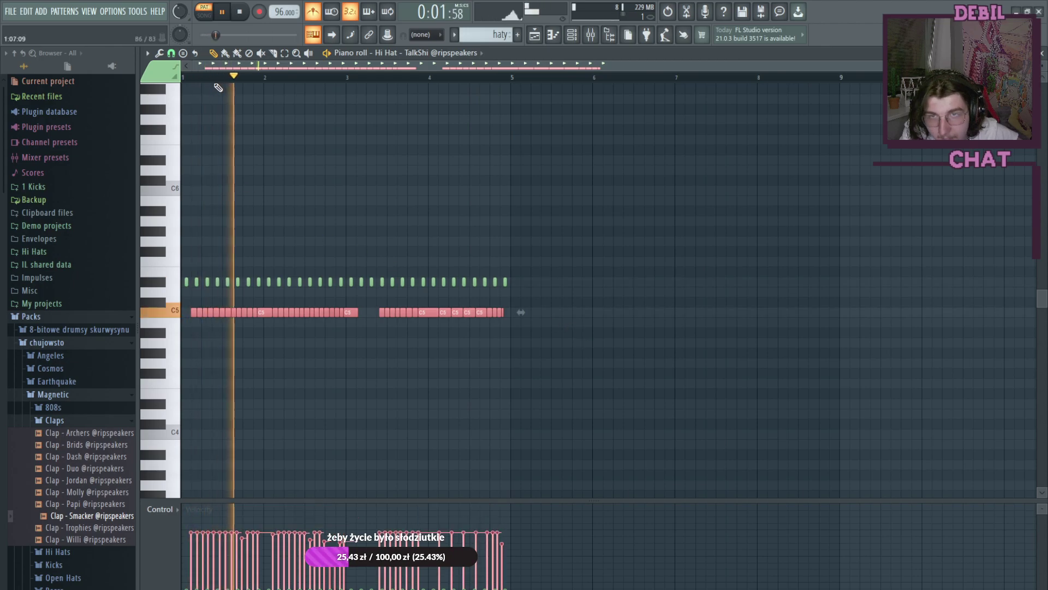
Step: Pan the C5 hi-hat notes to the right and the D#5 hits to the left, and play the haty pattern
{"action": "left_click", "coordinate": [574, 36]}
{"action": "left_click", "coordinate": [574, 36]}
{"action": "left_click", "coordinate": [592, 35]}
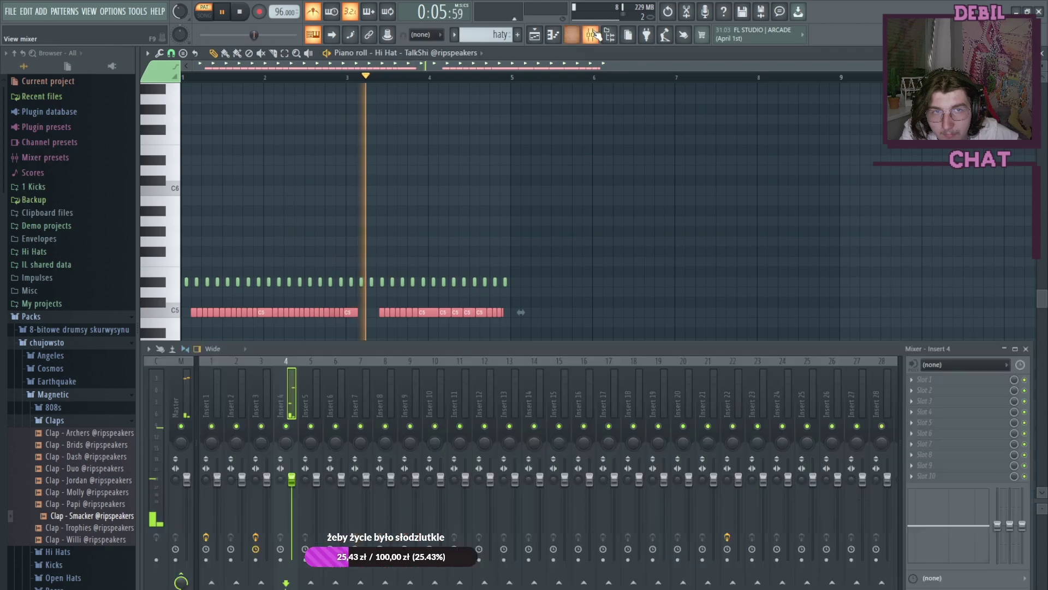
{"action": "left_click", "coordinate": [594, 35]}
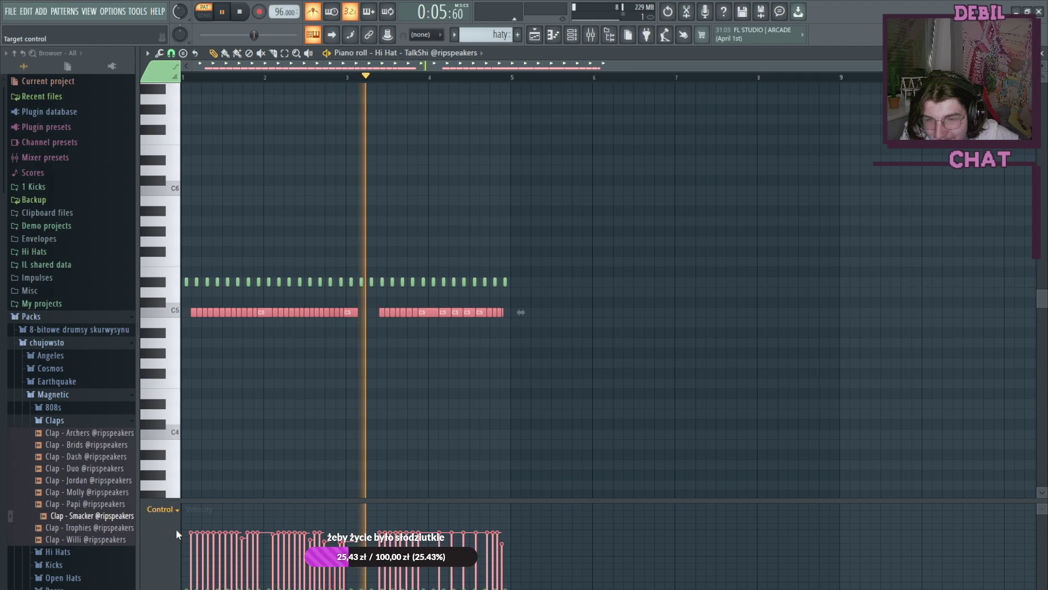
{"action": "scroll", "coordinate": [176, 529], "scroll_direction": "up", "scroll_amount": 1}
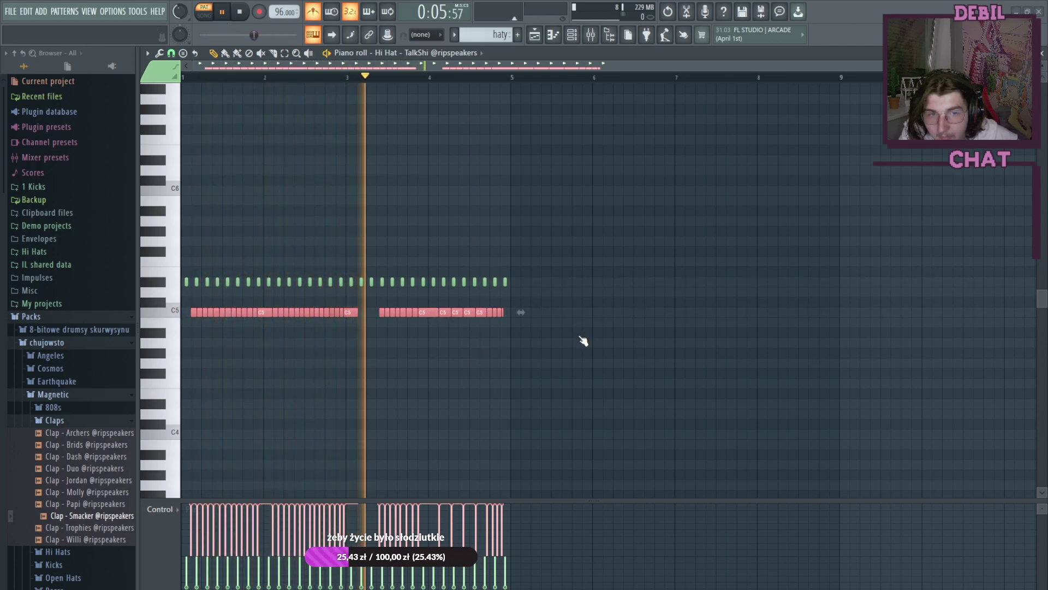
{"action": "left_click", "coordinate": [222, 11]}
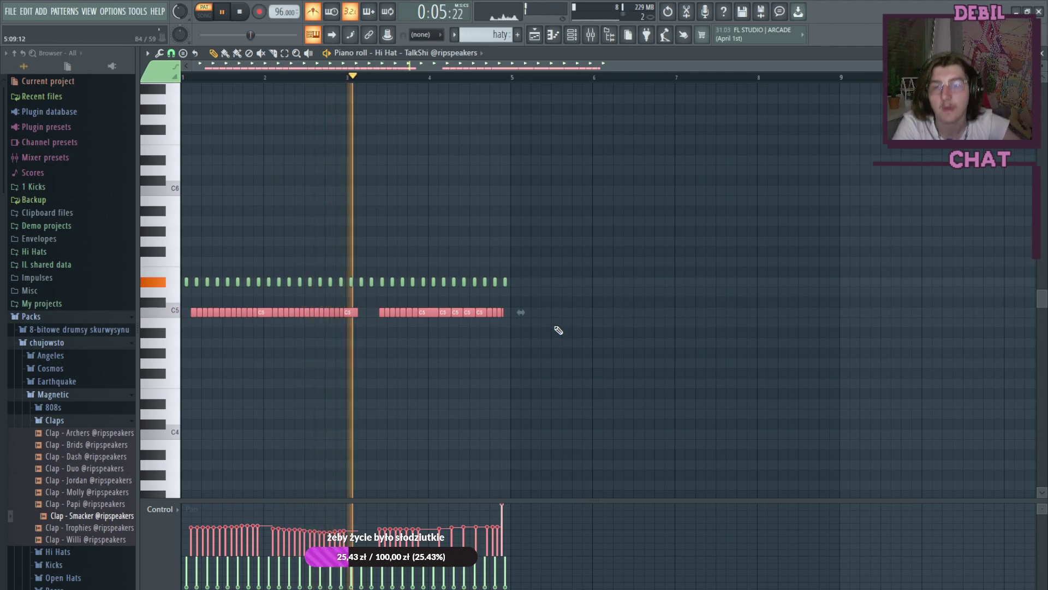
Step: Replace the haty pattern with a one-bar row of Hi Hat hits on every second step
{"action": "right_click", "coordinate": [518, 320]}
{"action": "mouse_move", "coordinate": [168, 328]}
{"action": "left_mouse_down"}
{"action": "mouse_move", "coordinate": [358, 318]}
{"action": "mouse_move", "coordinate": [154, 320]}
{"action": "mouse_move", "coordinate": [237, 311]}
{"action": "left_mouse_up"}
{"action": "key", "text": "F5"}
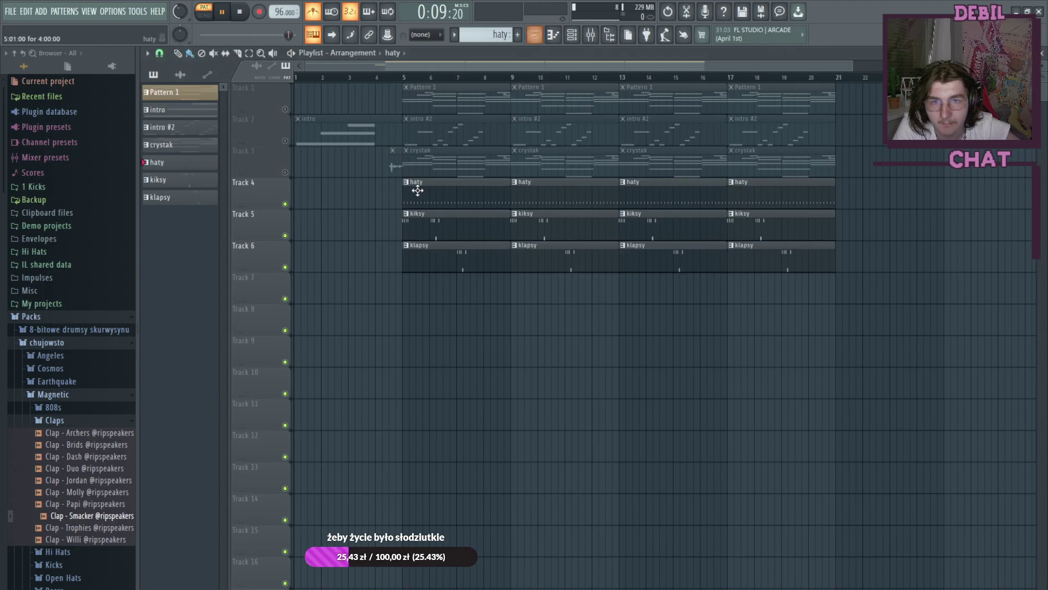
{"action": "left_click", "coordinate": [574, 35]}
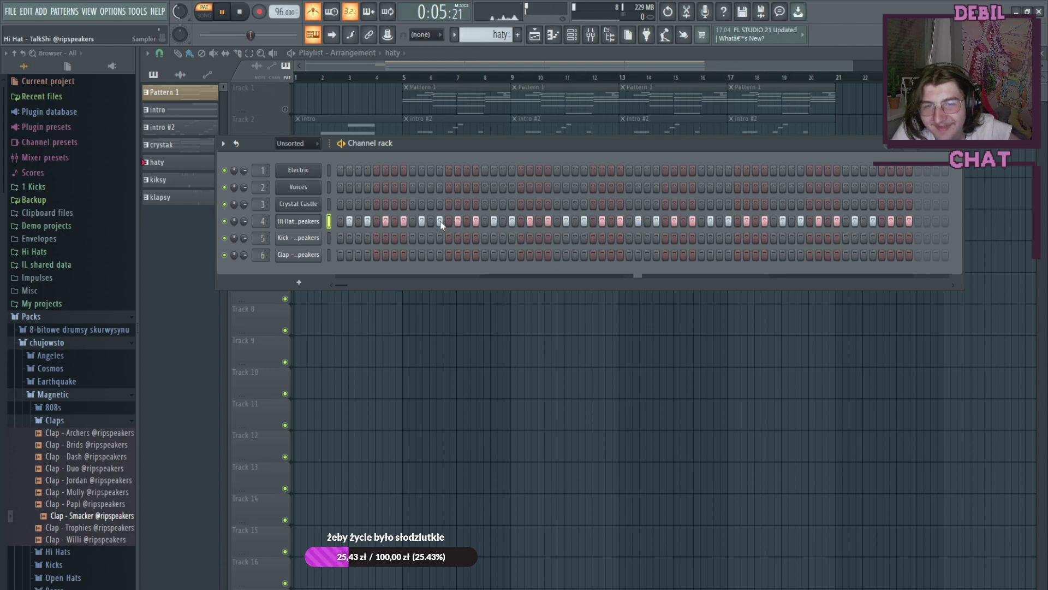
{"action": "key", "text": "ctrl+z"}
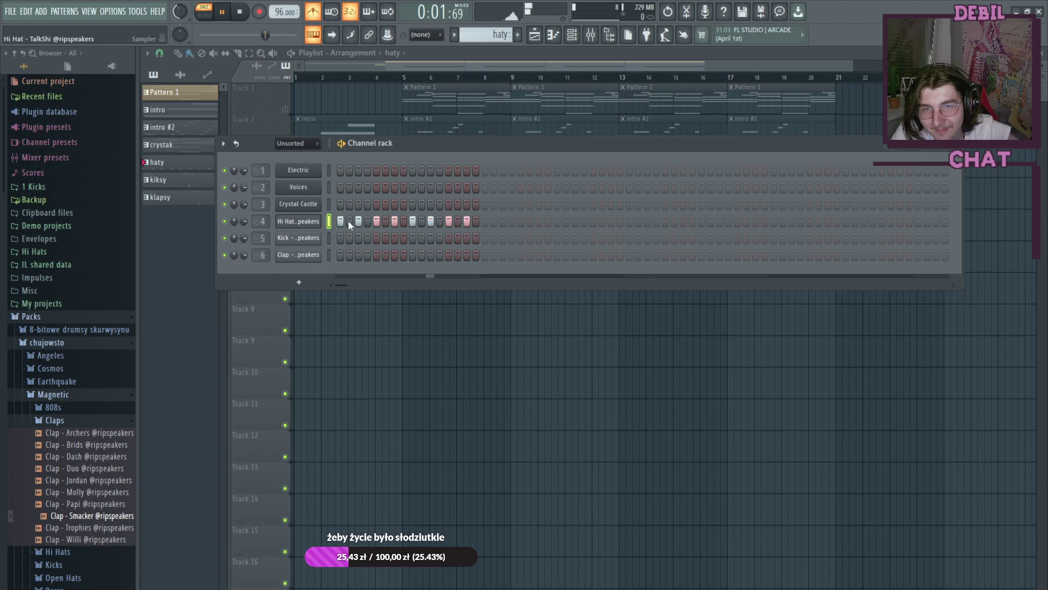
Step: Pan the second and sixth C5 hi-hat hits right and the fourth and eighth hits left
{"action": "key", "text": "F7"}
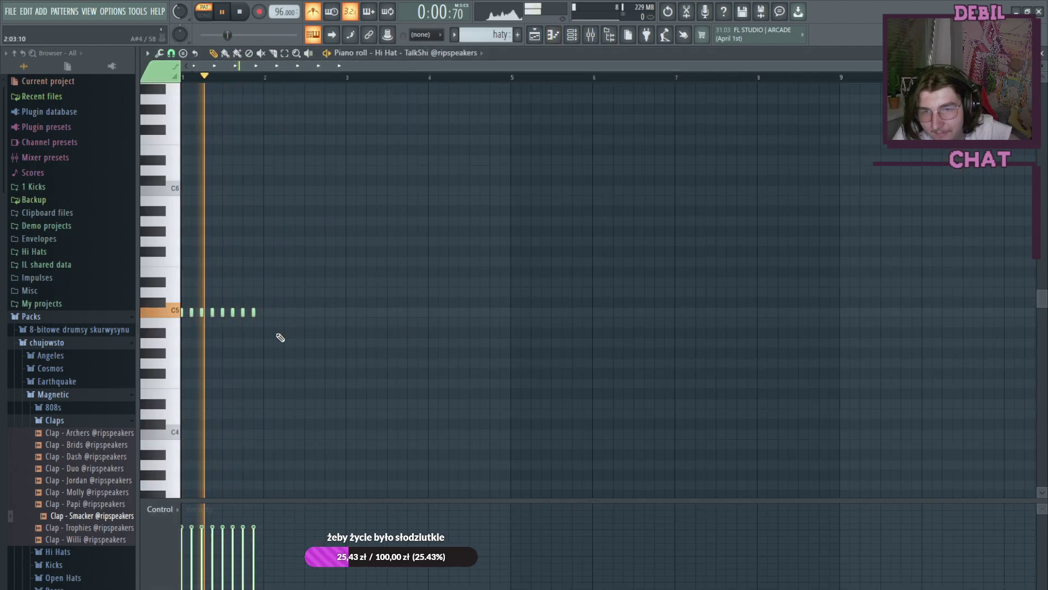
{"action": "left_click", "coordinate": [255, 292]}
{"action": "right_click", "coordinate": [258, 293]}
{"action": "scroll", "coordinate": [183, 77], "scroll_direction": "up", "scroll_amount": 3}
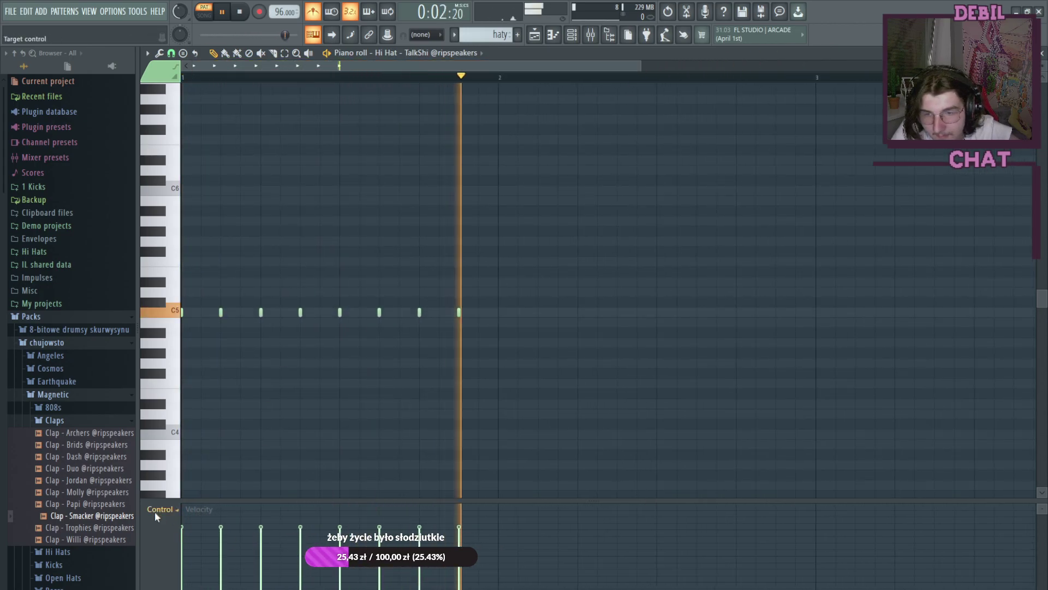
{"action": "scroll", "coordinate": [168, 529], "scroll_direction": "up", "scroll_amount": 1}
{"action": "left_click", "coordinate": [221, 528]}
{"action": "left_click", "coordinate": [301, 583]}
{"action": "left_click", "coordinate": [379, 529]}
{"action": "left_click", "coordinate": [459, 579]}
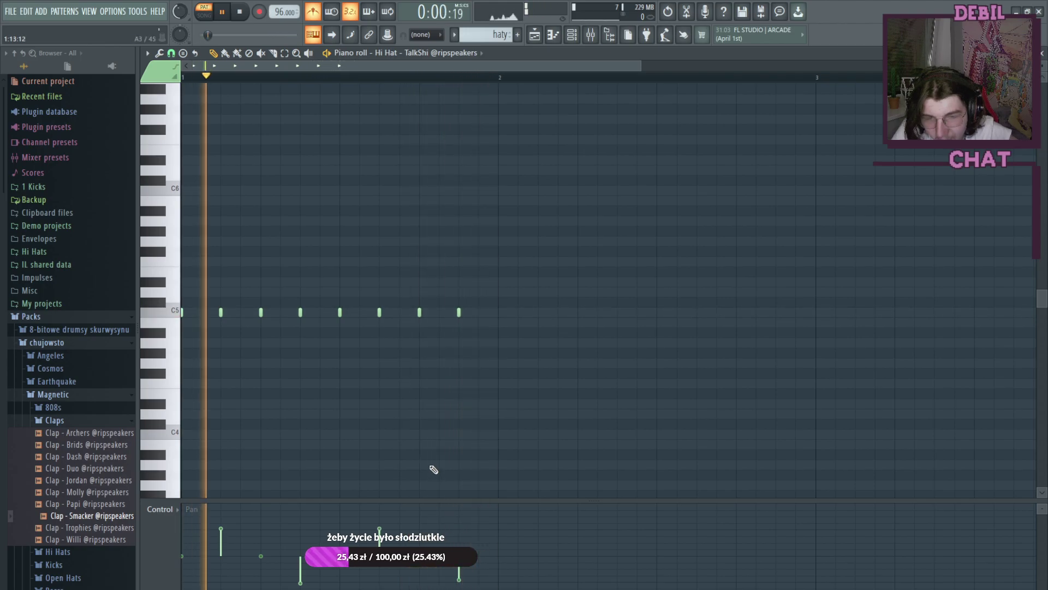
Step: Taper the velocity of the last hi-hat hits downward and move the final two hits to B4 and A4
{"action": "left_click", "coordinate": [183, 536]}
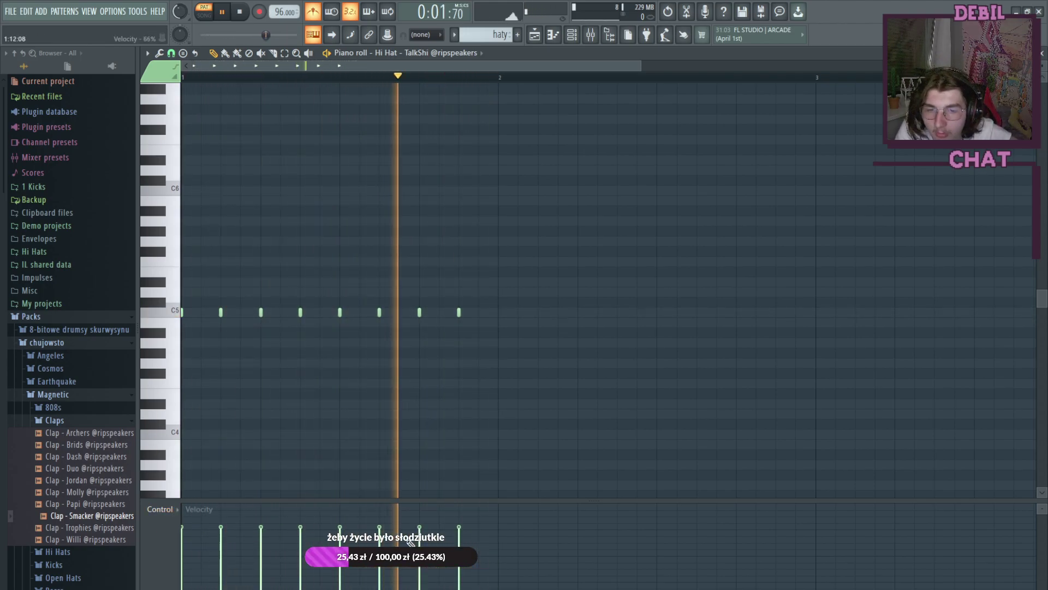
{"action": "left_click", "coordinate": [467, 573]}
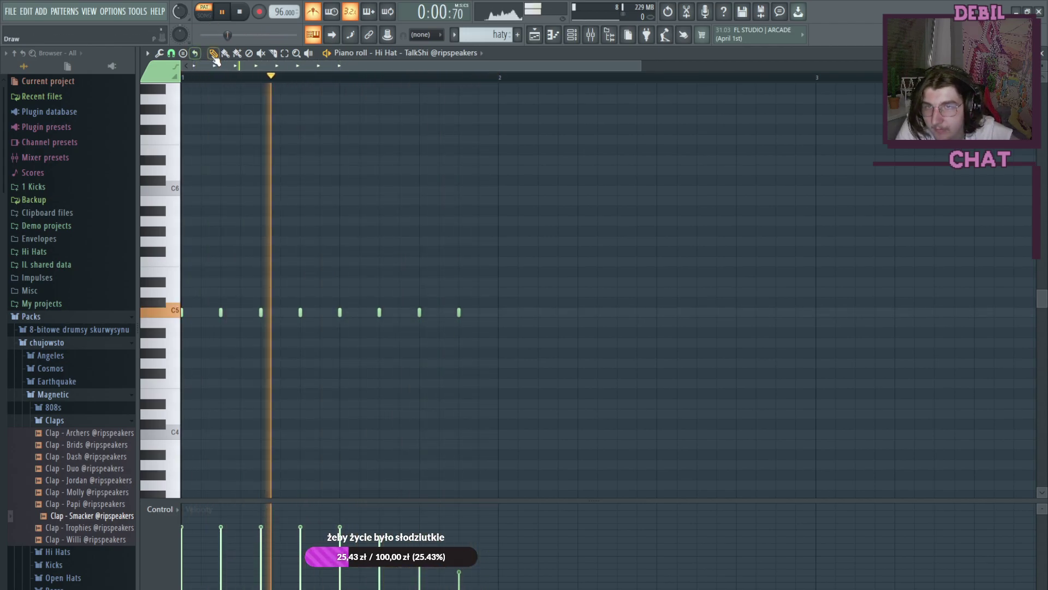
{"action": "left_click_drag", "start_coordinate": [419, 312], "coordinate": [458, 342]}
{"action": "left_click_drag", "start_coordinate": [418, 291], "coordinate": [423, 326]}
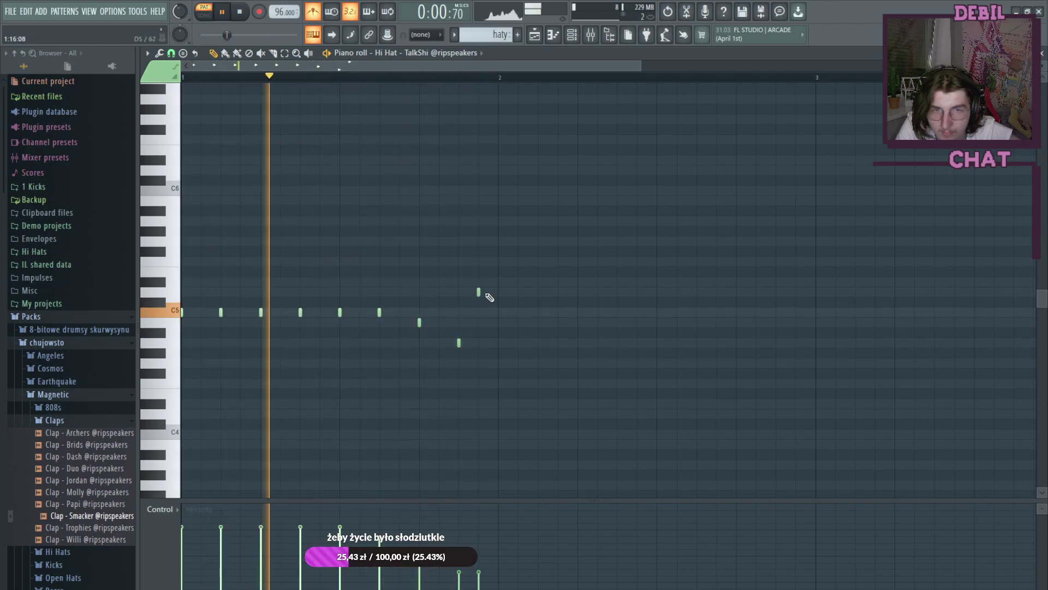
Step: Add three evenly spaced short D5 hits after the A4 hit at the end of the bar
{"action": "left_click", "coordinate": [479, 293]}
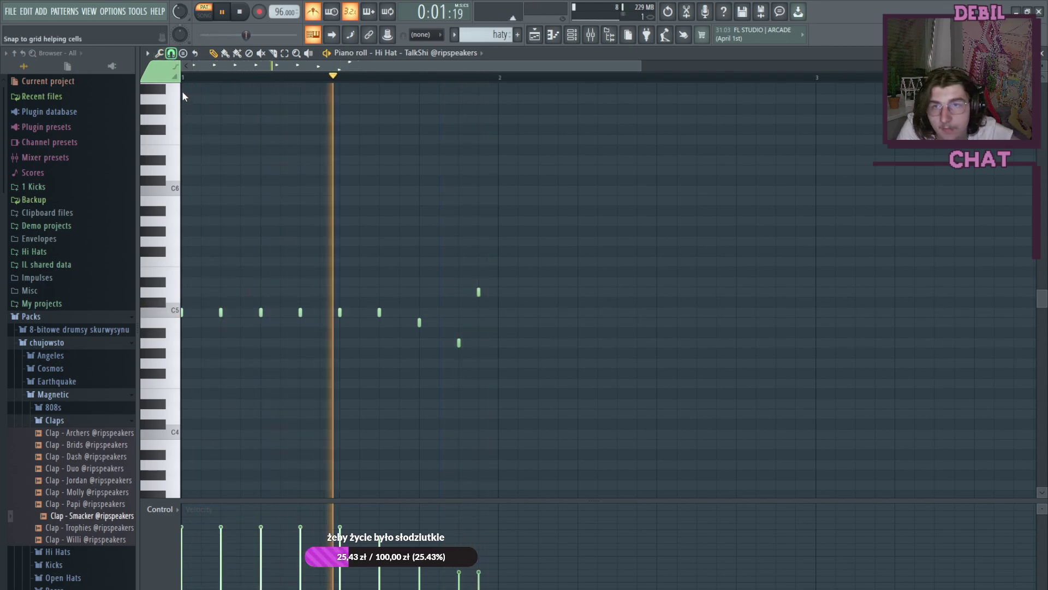
{"action": "left_click", "coordinate": [468, 292]}
{"action": "left_click", "coordinate": [488, 292]}
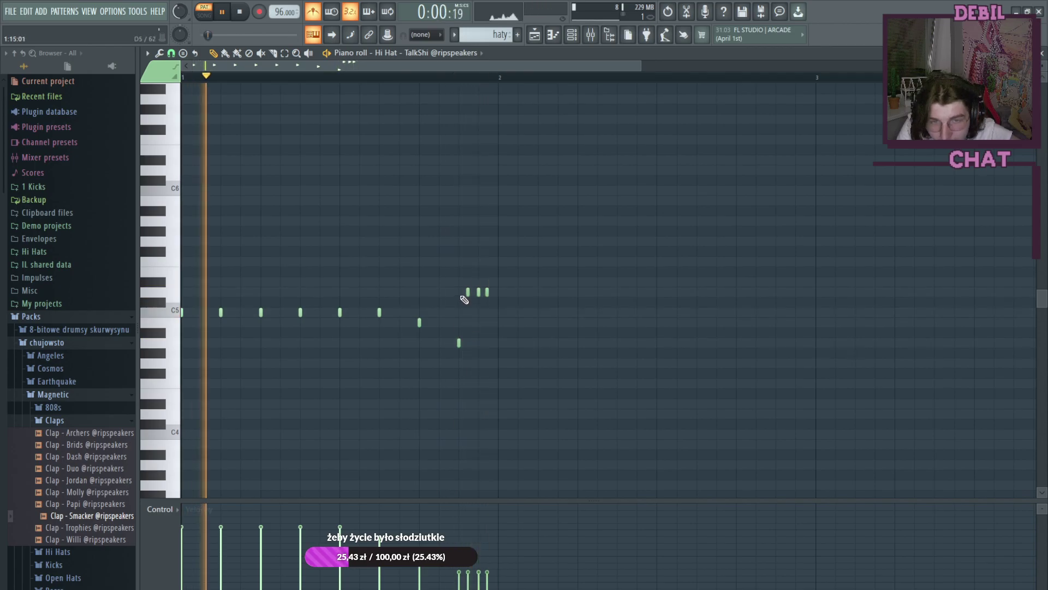
{"action": "left_click_drag", "start_coordinate": [468, 292], "coordinate": [492, 293]}
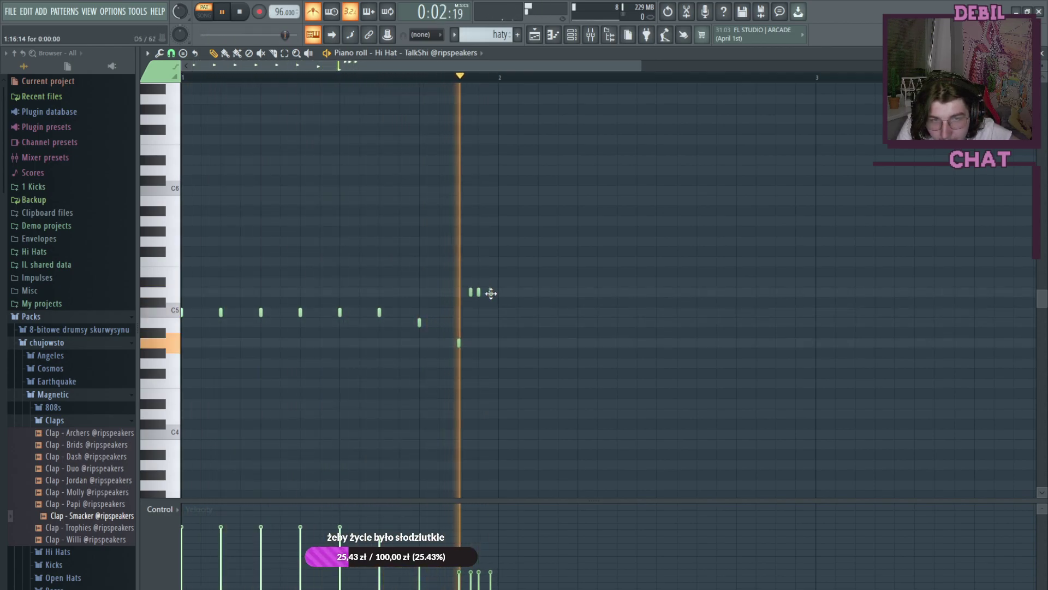
{"action": "left_click", "coordinate": [482, 292]}
{"action": "right_click", "coordinate": [479, 292]}
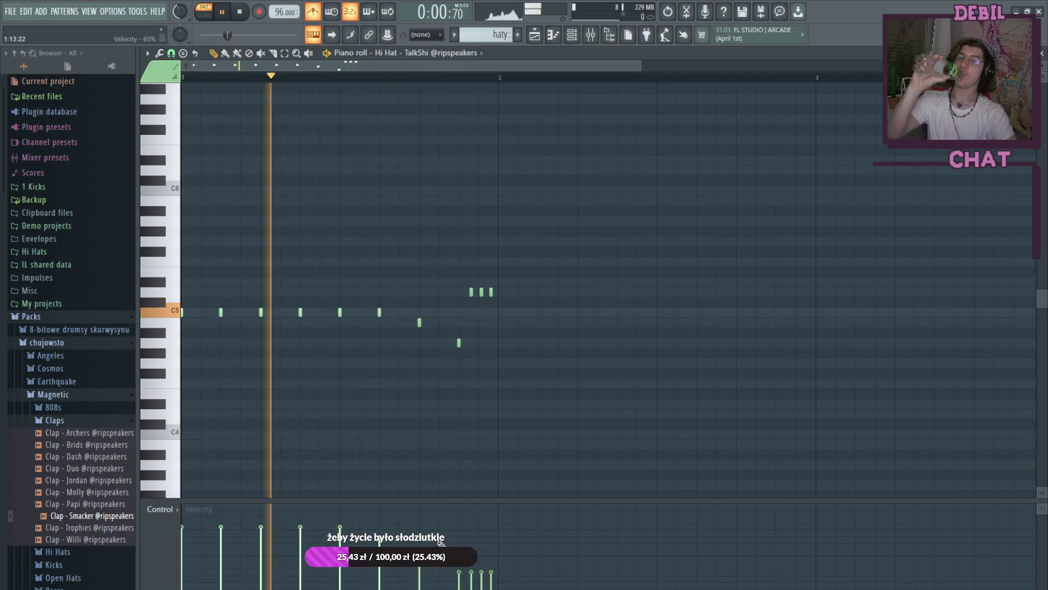
Step: Drop the A4 hit's velocity to about 1% and set the three D5 hits to a clearly higher, even velocity
{"action": "left_click_drag", "start_coordinate": [459, 532], "coordinate": [492, 533]}
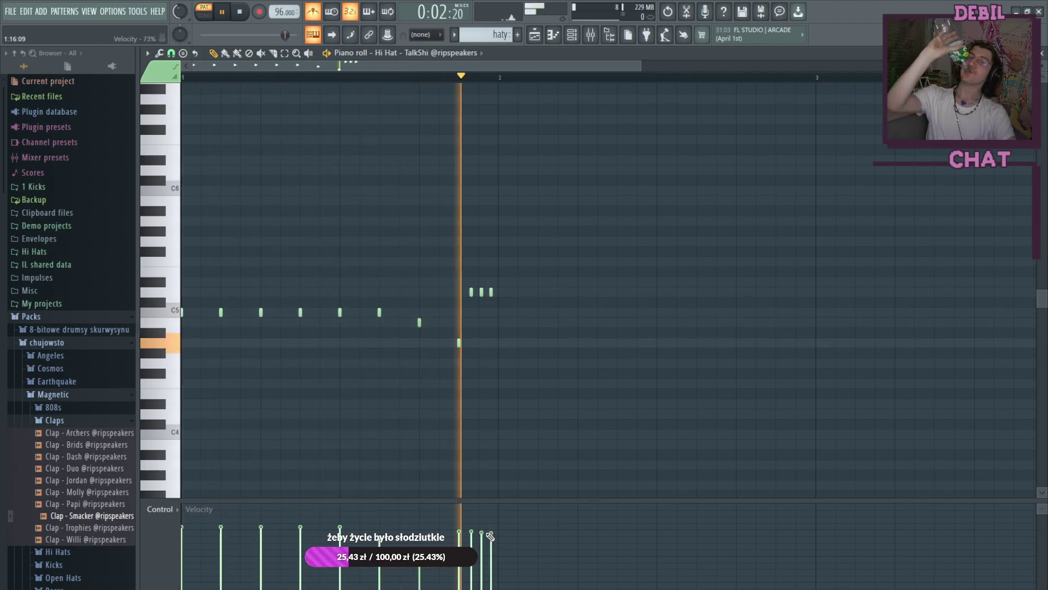
{"action": "scroll", "coordinate": [486, 532], "scroll_direction": "down", "scroll_amount": 3}
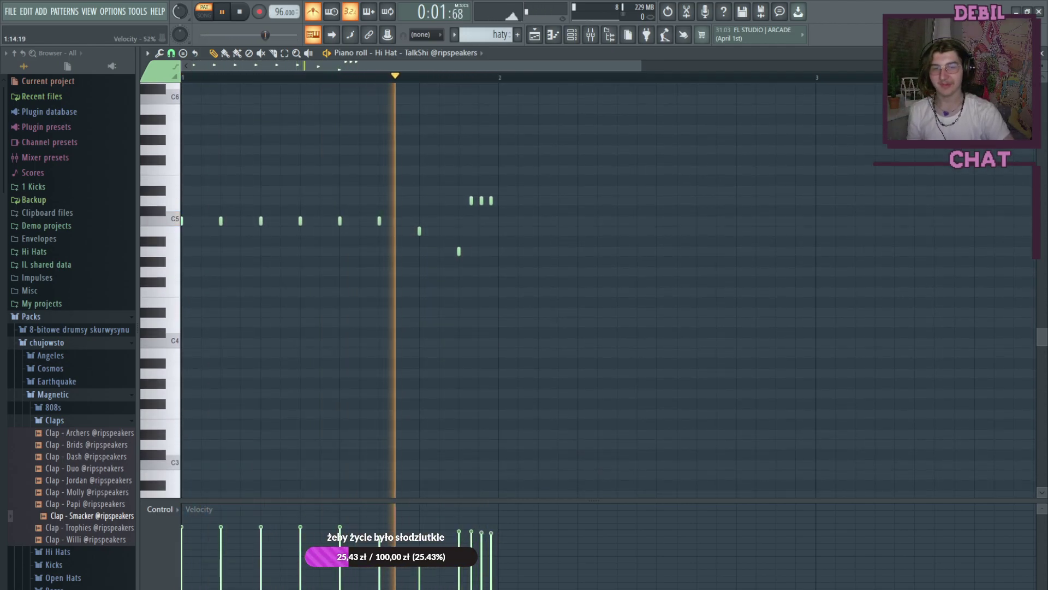
{"action": "left_click", "coordinate": [459, 585]}
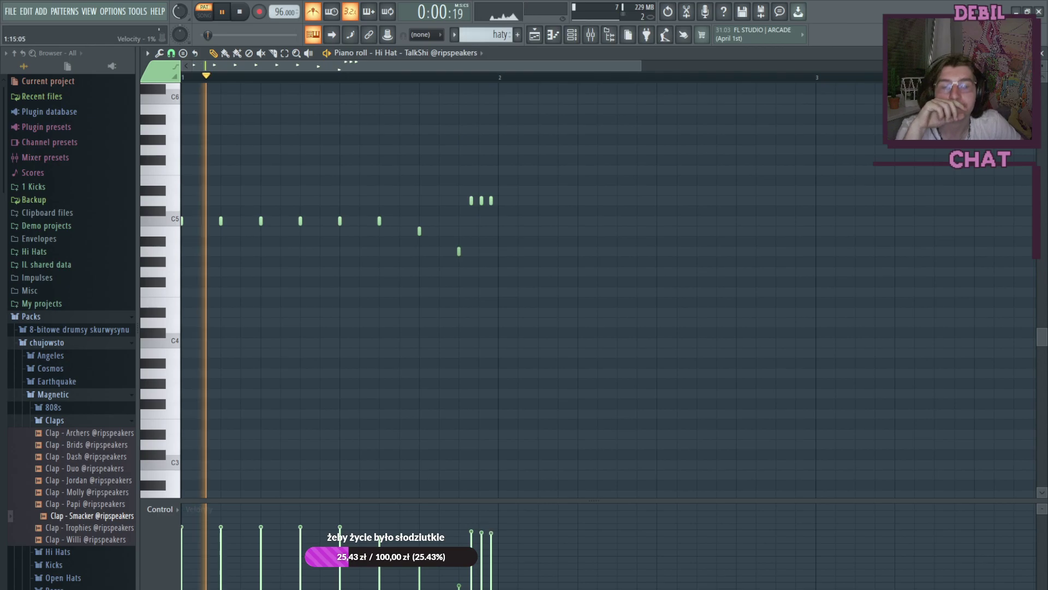
{"action": "left_click_drag", "start_coordinate": [471, 550], "coordinate": [481, 548]}
{"action": "left_click", "coordinate": [491, 547]}
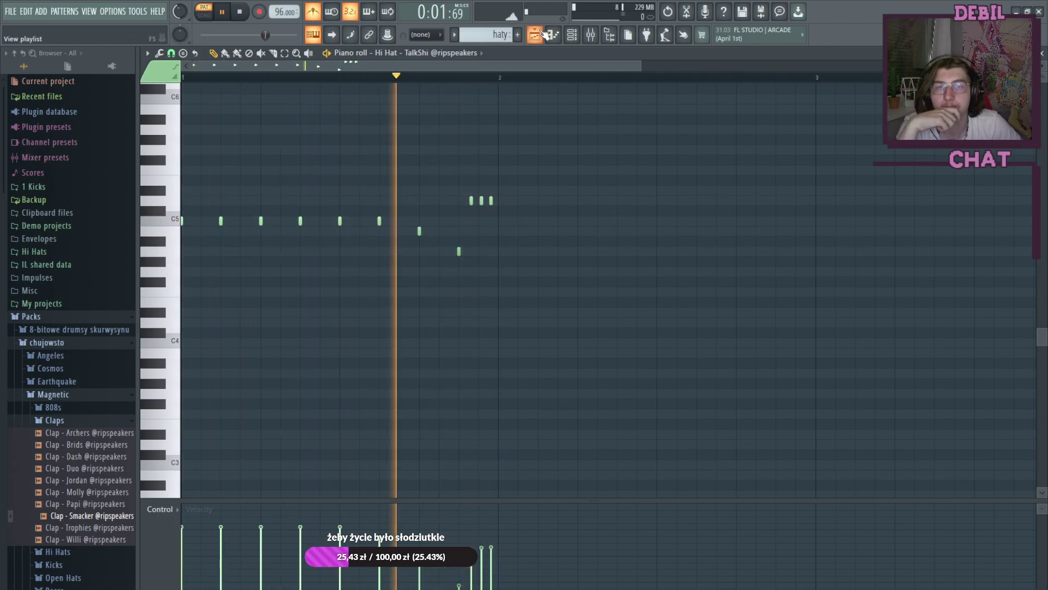
Step: Play the song from bar 5 and repeat the one-bar haty clip along Track 4 up to bar 21
{"action": "key", "text": "F5"}
{"action": "left_click", "coordinate": [404, 80]}
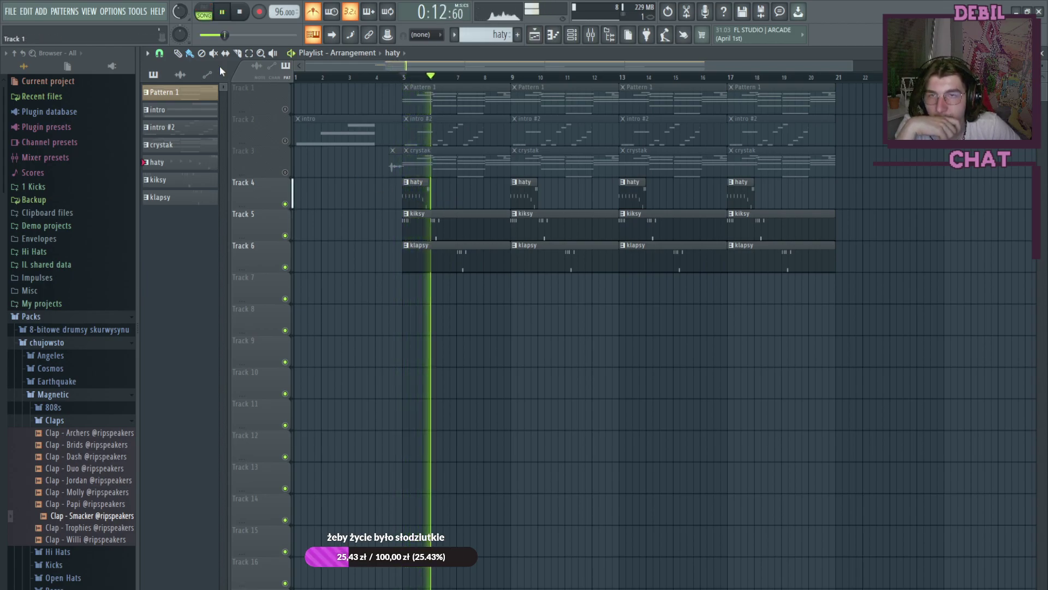
{"action": "mouse_move", "coordinate": [431, 197]}
{"action": "left_mouse_down"}
{"action": "mouse_move", "coordinate": [488, 191]}
{"action": "mouse_move", "coordinate": [815, 202]}
{"action": "left_mouse_up"}
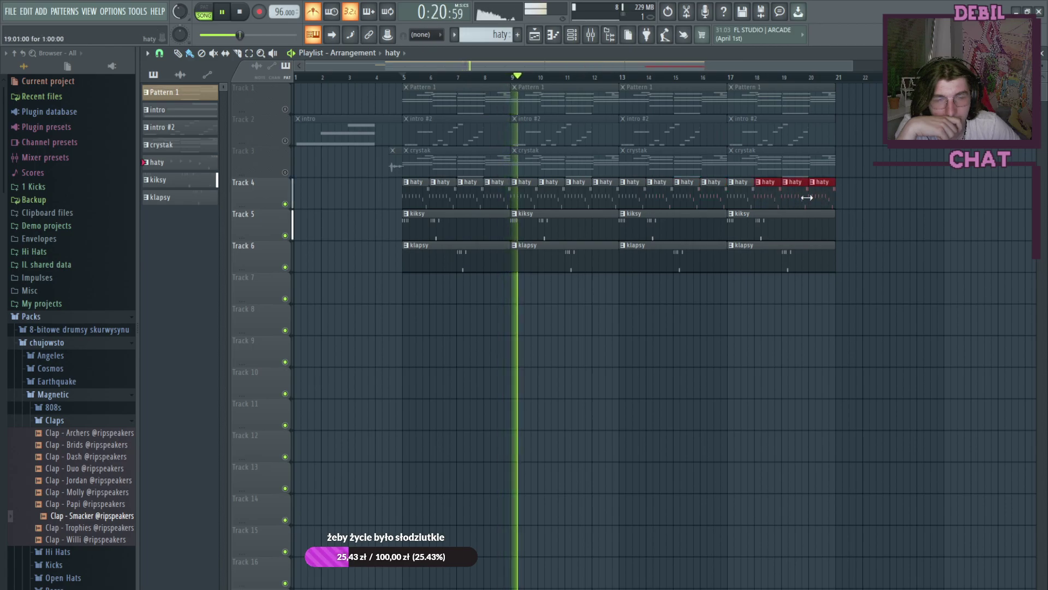
Step: Load Fruity parametric EQ 2 in the first effect slot of Insert 4 and apply the Old Telephone preset
{"action": "left_click", "coordinate": [592, 35]}
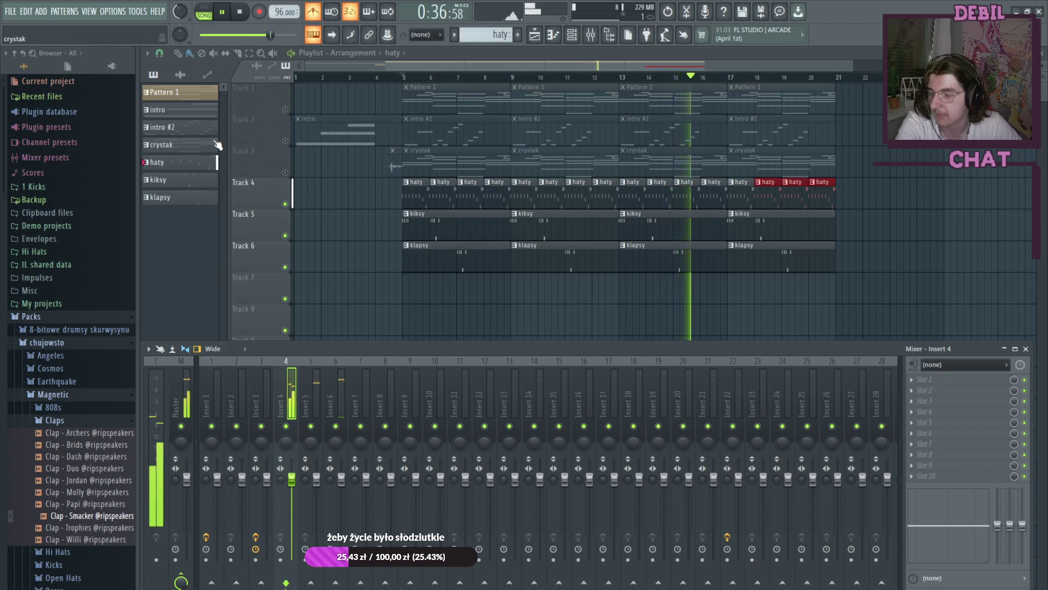
{"action": "left_click", "coordinate": [572, 36]}
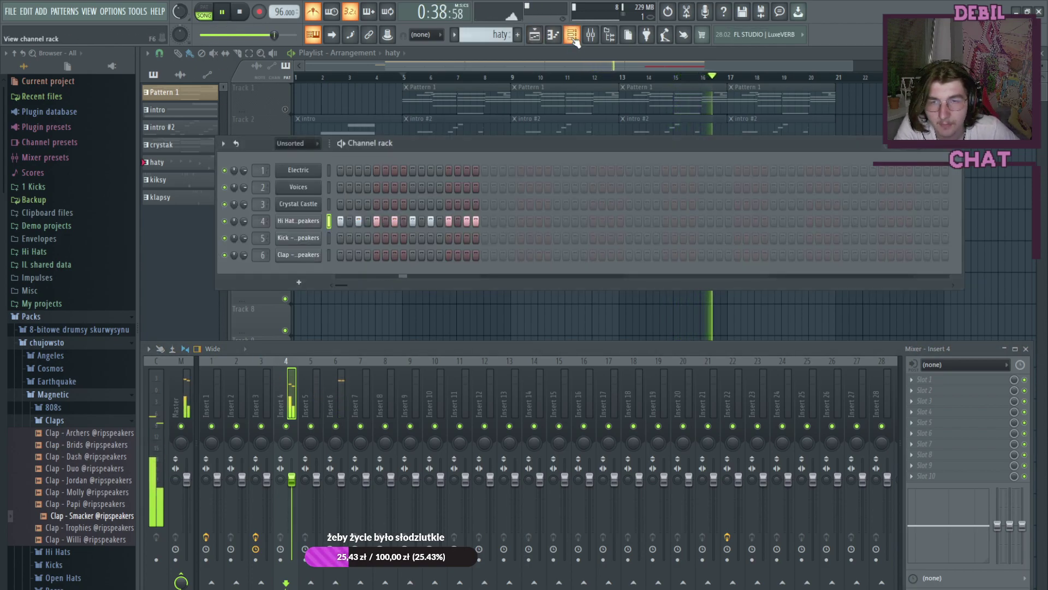
{"action": "left_click", "coordinate": [572, 36]}
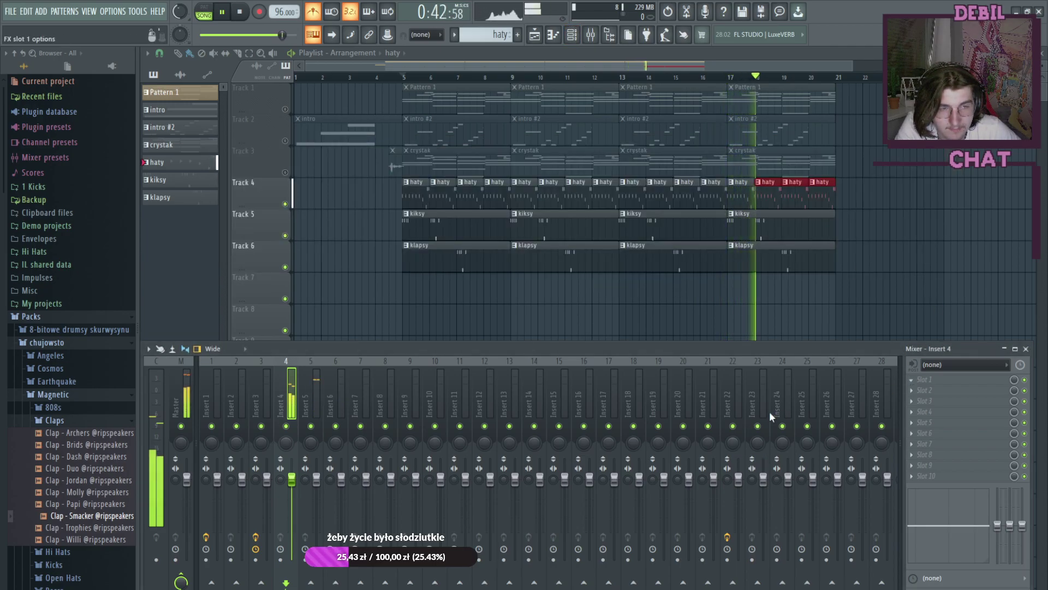
{"action": "left_click", "coordinate": [770, 429]}
{"action": "mouse_move", "coordinate": [378, 216]}
{"action": "left_mouse_down"}
{"action": "mouse_move", "coordinate": [370, 178]}
{"action": "mouse_move", "coordinate": [235, 179]}
{"action": "mouse_move", "coordinate": [389, 212]}
{"action": "mouse_move", "coordinate": [402, 229]}
{"action": "mouse_move", "coordinate": [392, 225]}
{"action": "left_mouse_up"}
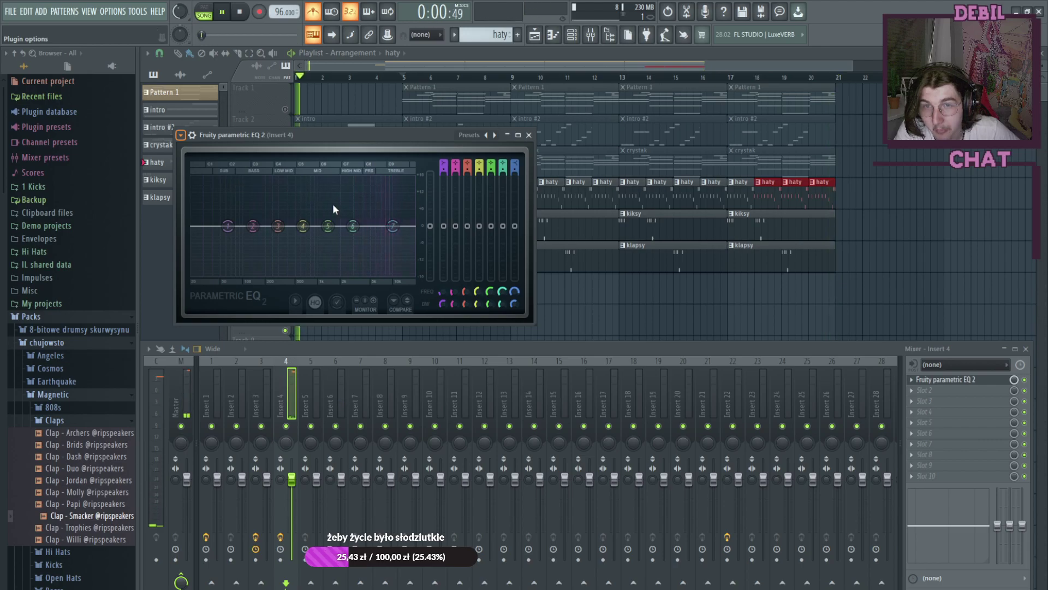
{"action": "left_click", "coordinate": [342, 260]}
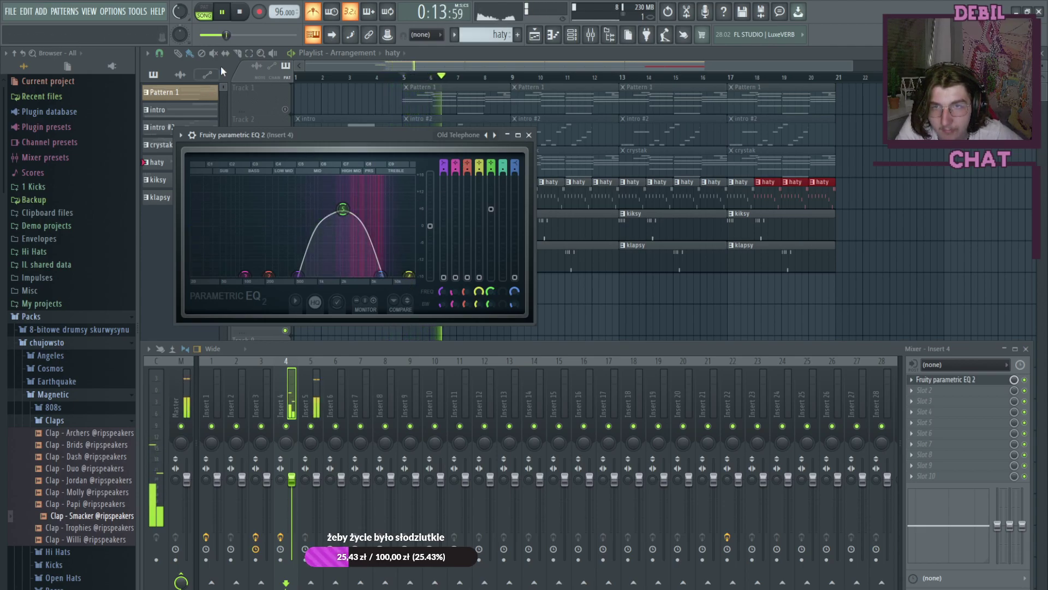
Step: Add Fruity Reeverb 2 in the second slot of Insert 4 and set its dry level to about 108% while playing from bar 5
{"action": "left_click", "coordinate": [529, 136]}
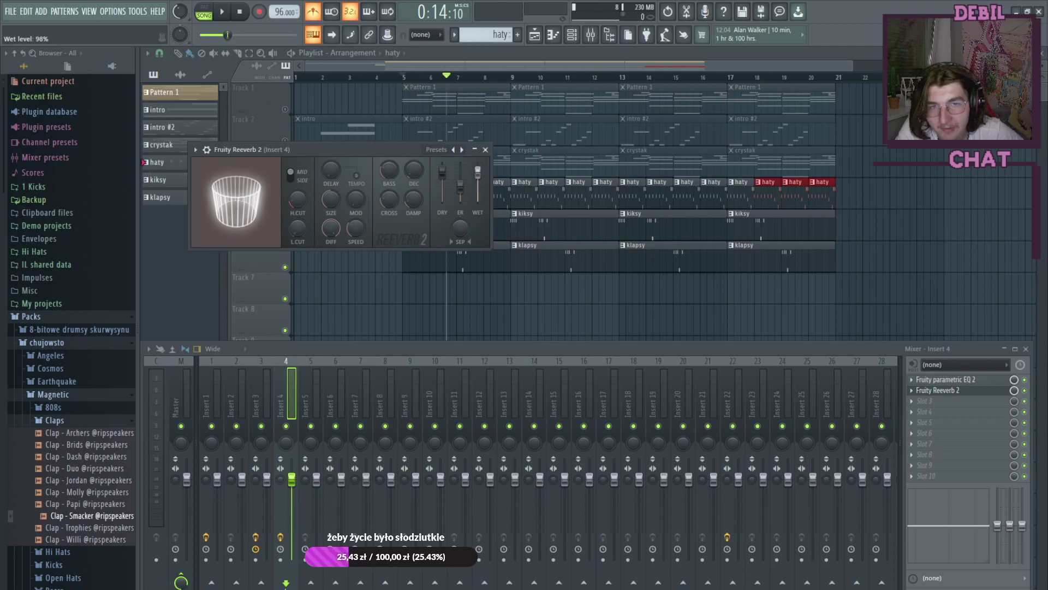
{"action": "left_click", "coordinate": [409, 77]}
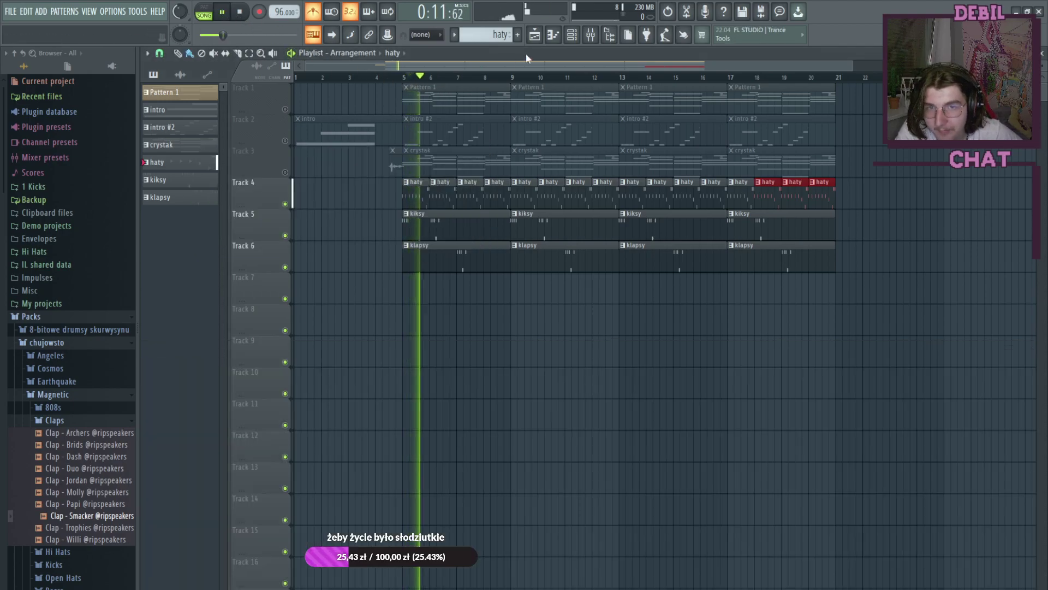
{"action": "left_click", "coordinate": [589, 36]}
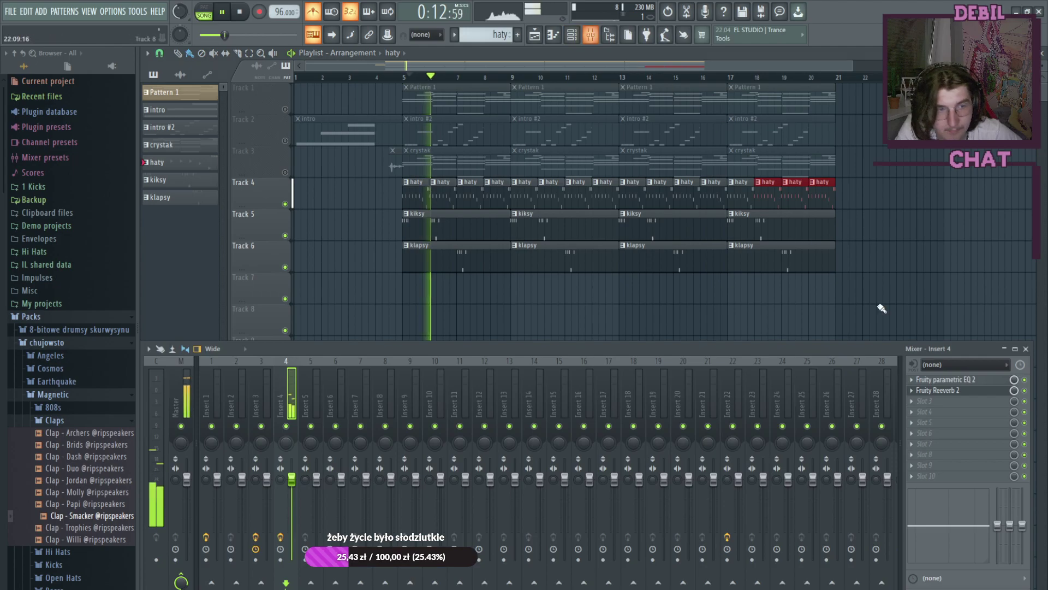
{"action": "left_click", "coordinate": [940, 391]}
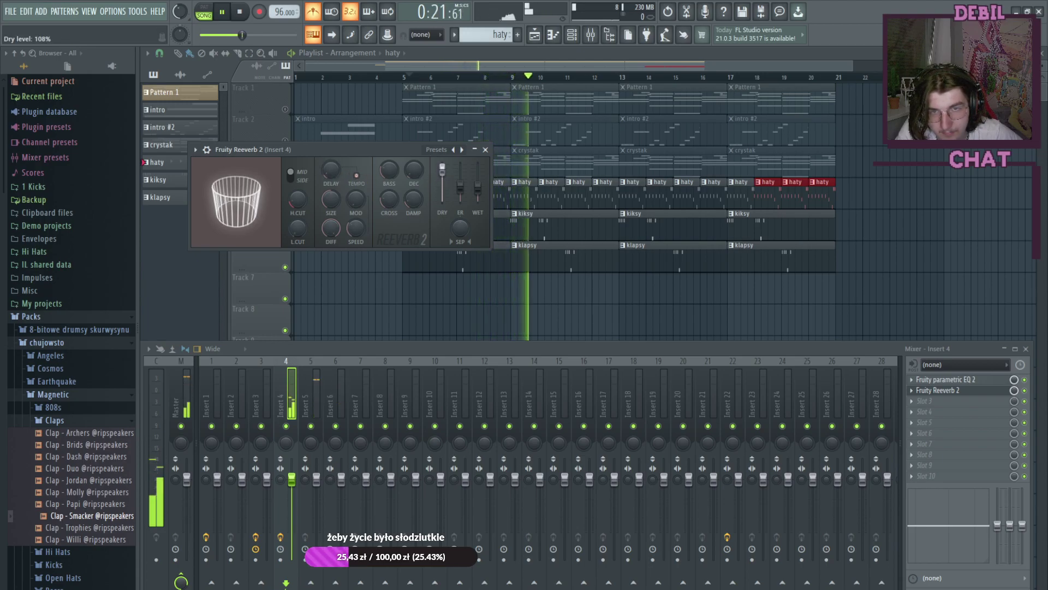
{"action": "left_click", "coordinate": [526, 54]}
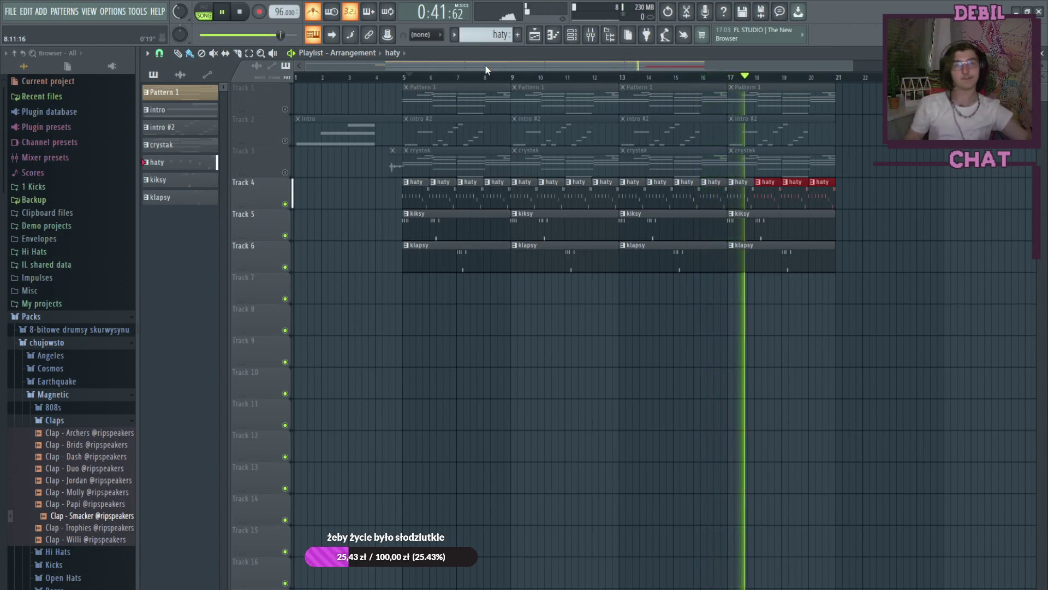
Step: Stop playback and browse the Magnetic pack's Percs and Kicks folders for an extra drum sound
{"action": "left_click", "coordinate": [223, 12]}
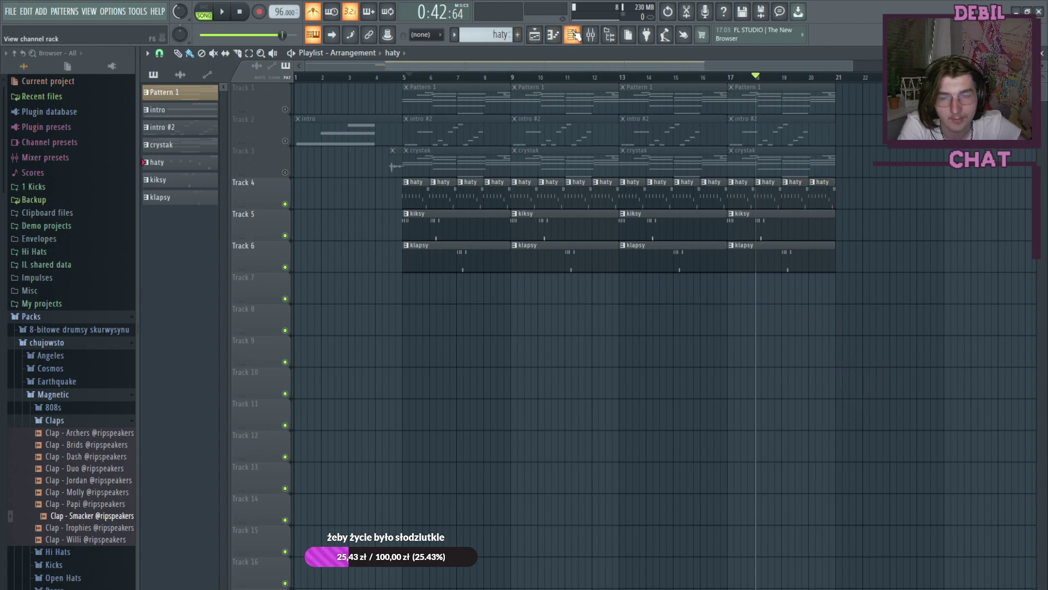
{"action": "left_click", "coordinate": [59, 421]}
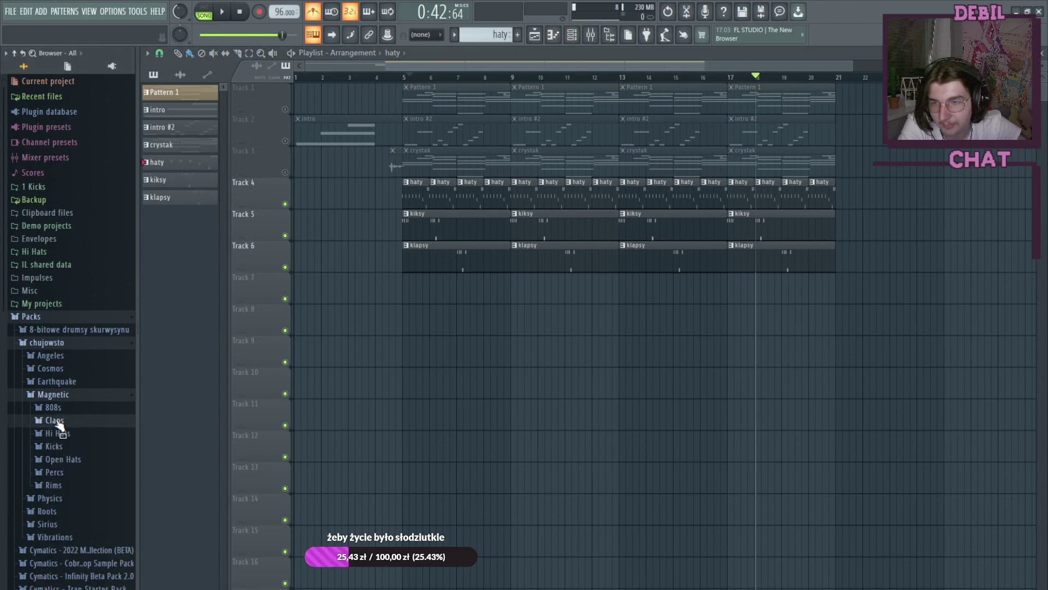
{"action": "left_click", "coordinate": [55, 472]}
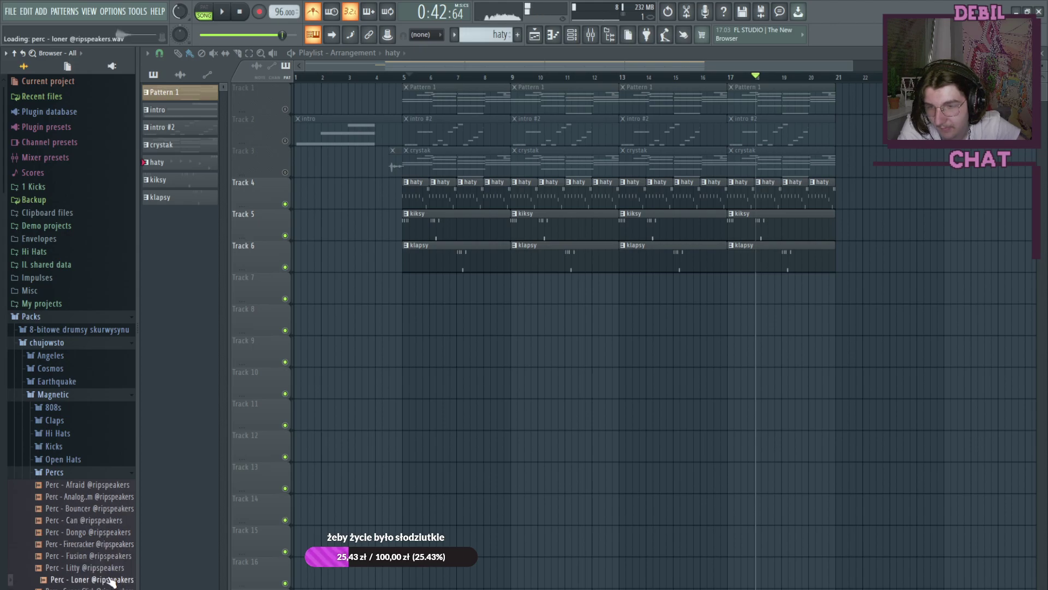
{"action": "left_click", "coordinate": [83, 471]}
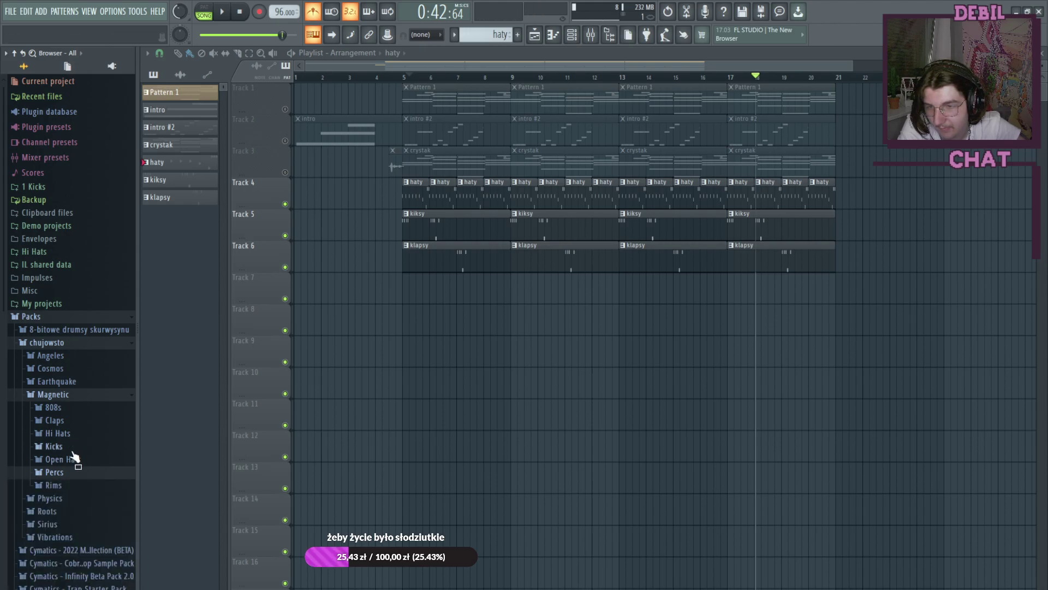
{"action": "left_click", "coordinate": [73, 451]}
{"action": "left_click", "coordinate": [75, 450]}
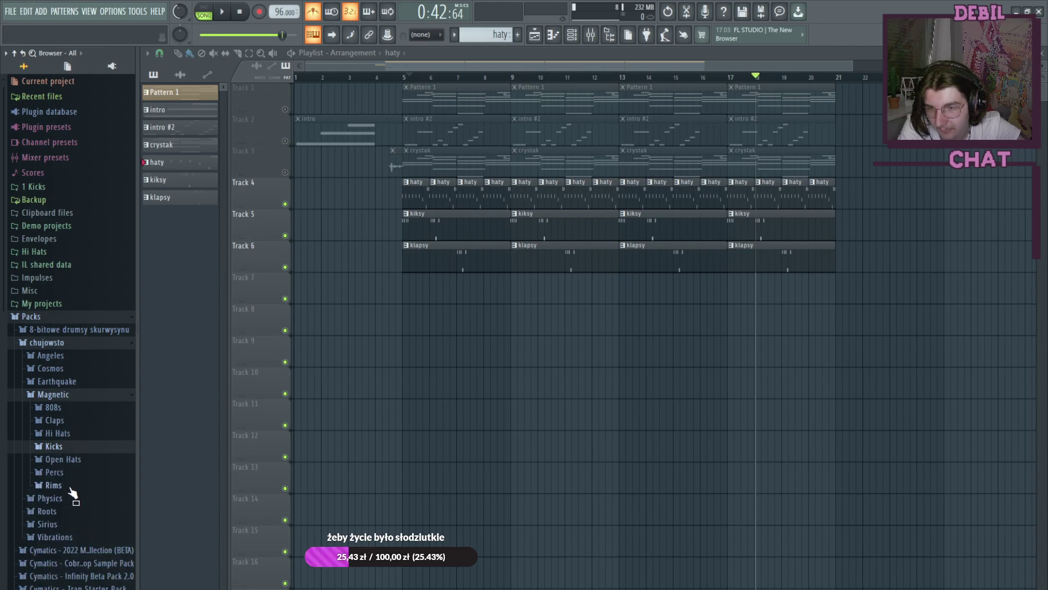
Step: Audition the AP, Bling, Bounce Boy and Flames samples in the Earthquake pack's Snares folder
{"action": "left_click", "coordinate": [70, 382]}
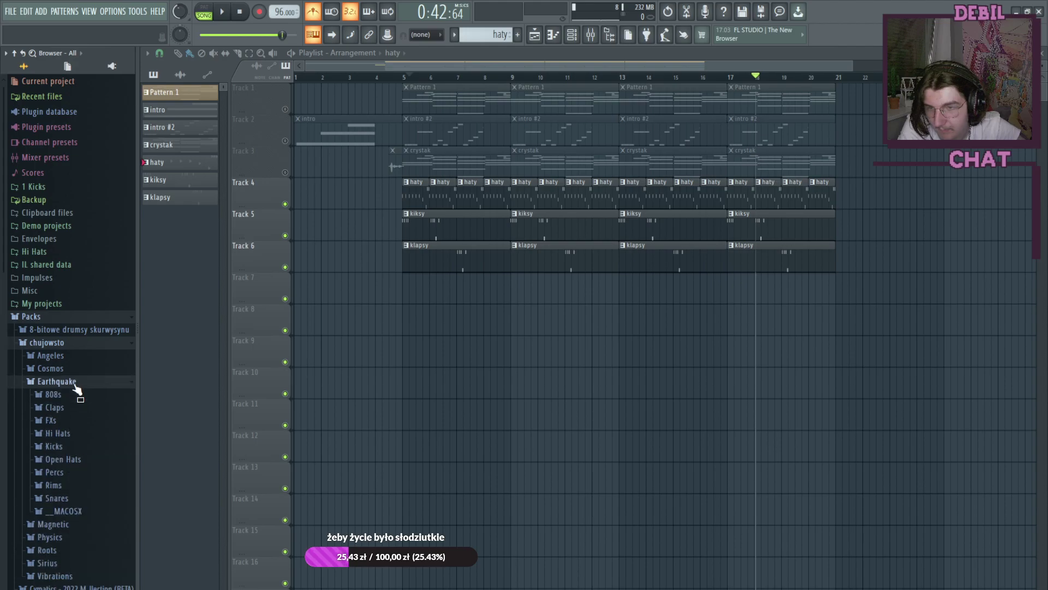
{"action": "left_click", "coordinate": [72, 485]}
{"action": "left_click", "coordinate": [72, 485]}
{"action": "left_click", "coordinate": [78, 499]}
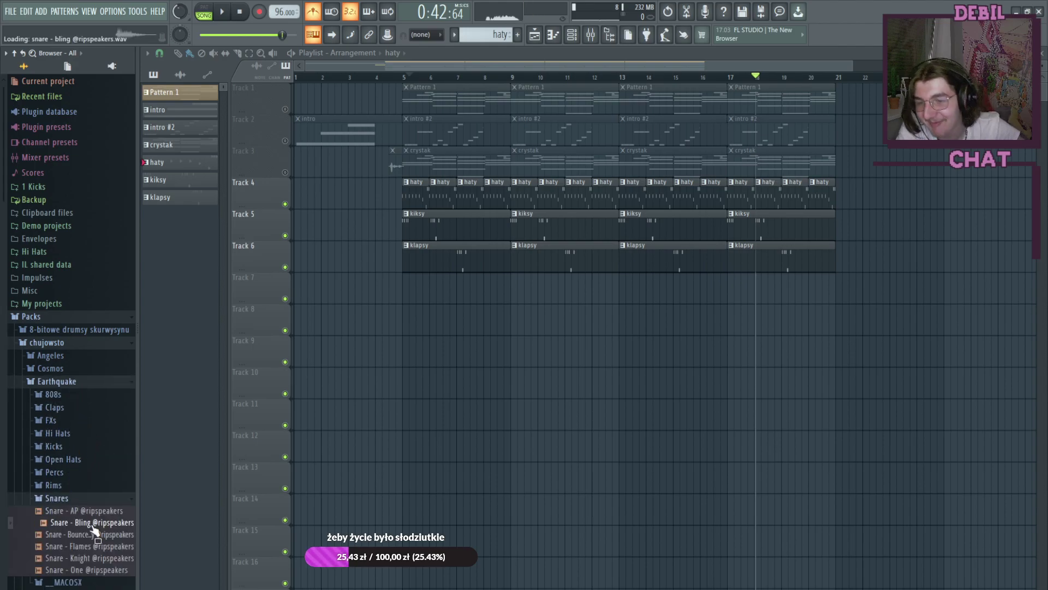
{"action": "left_click", "coordinate": [97, 548]}
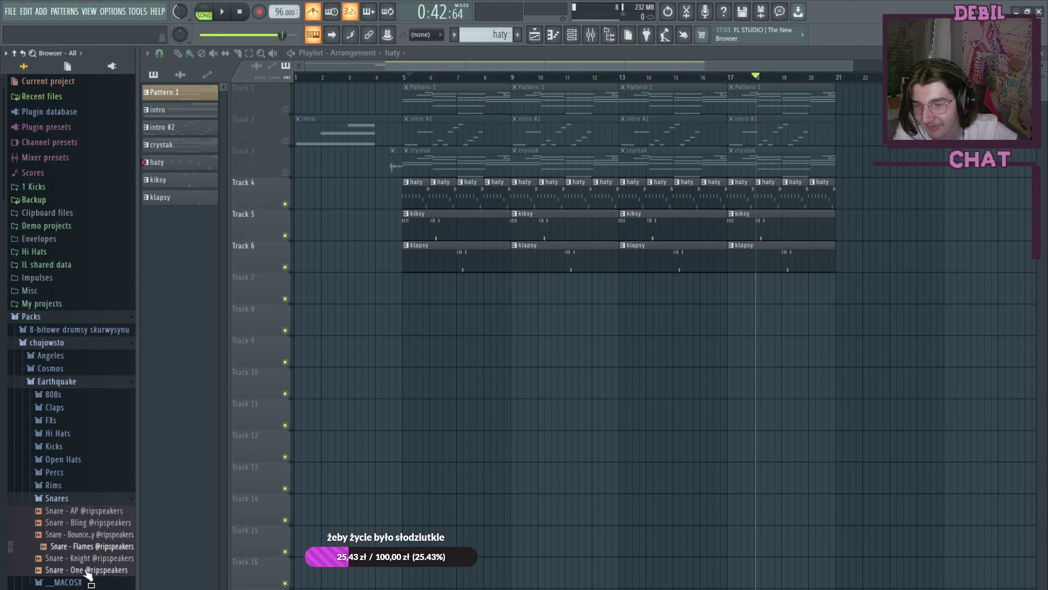
{"action": "left_click", "coordinate": [82, 547]}
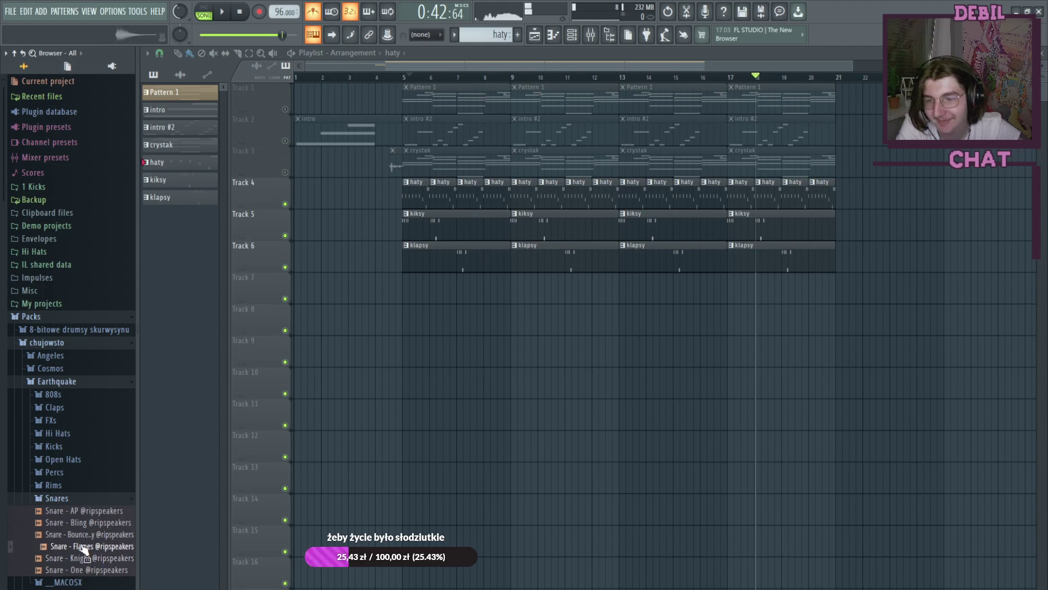
{"action": "left_click", "coordinate": [92, 511]}
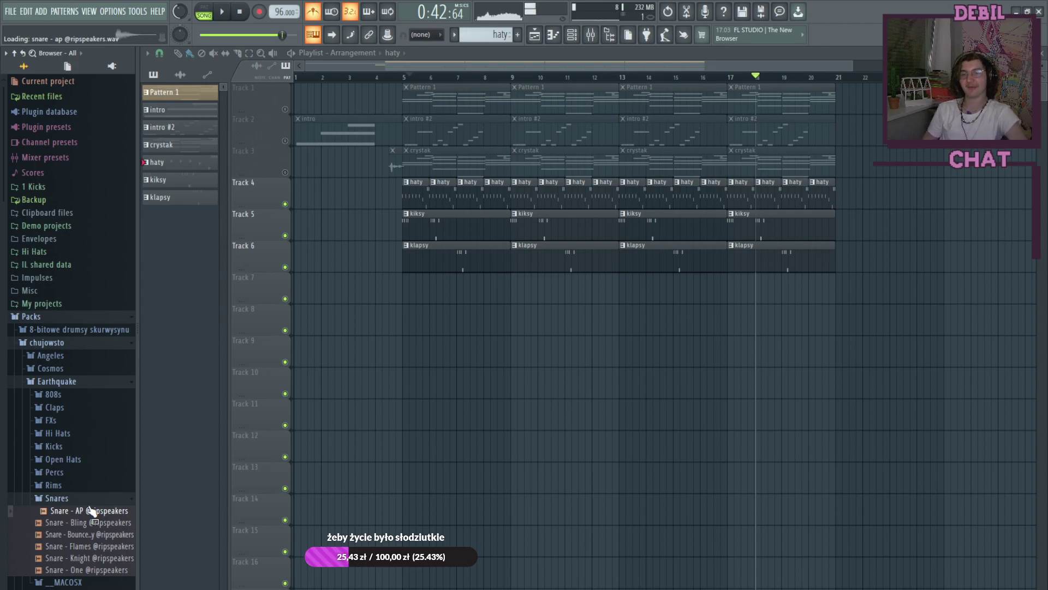
{"action": "left_click", "coordinate": [94, 547]}
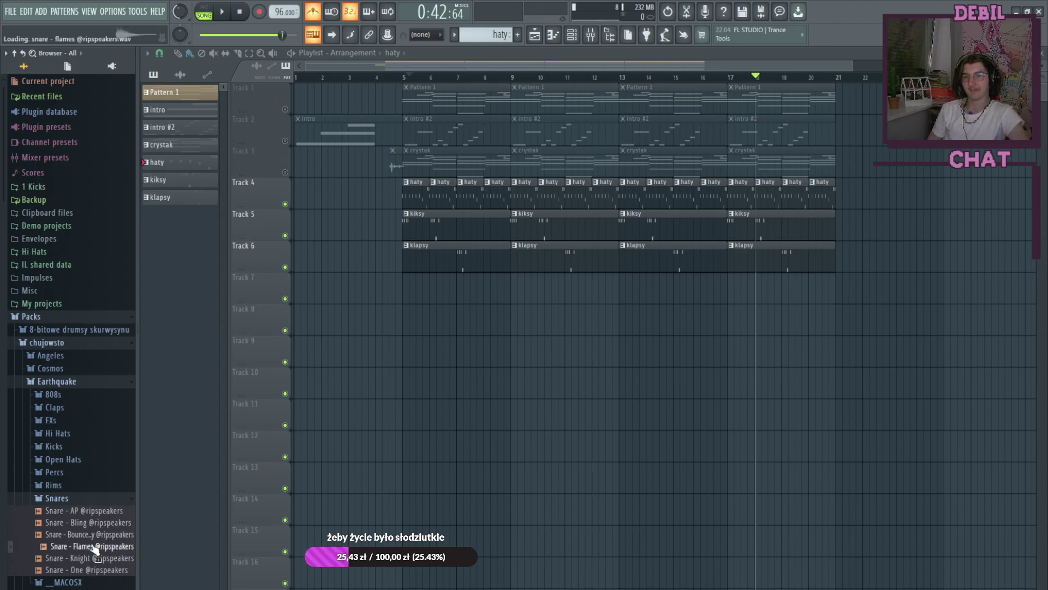
{"action": "left_click", "coordinate": [97, 535]}
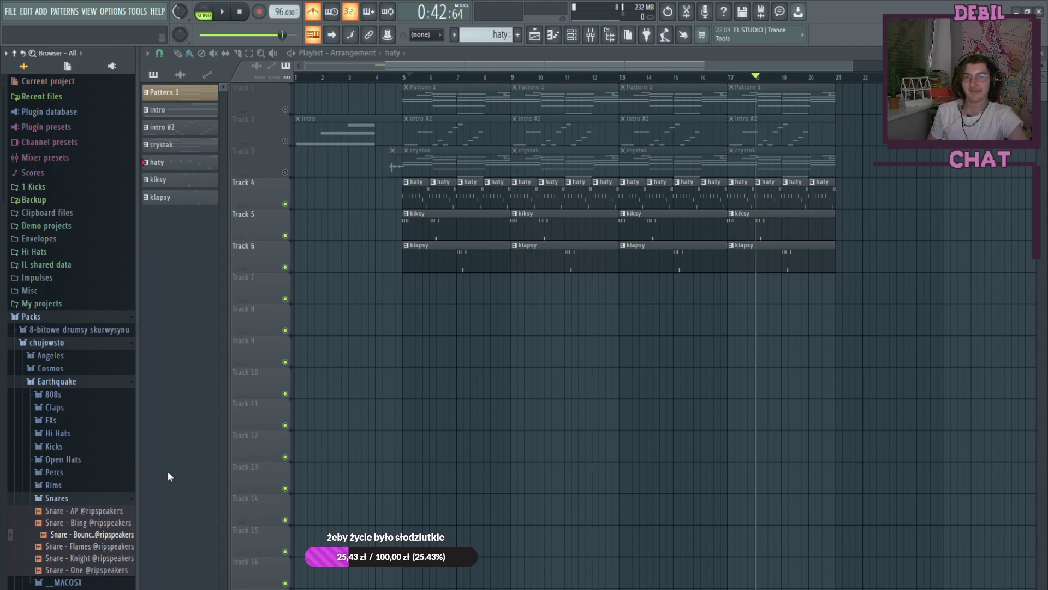
{"action": "left_click", "coordinate": [86, 535]}
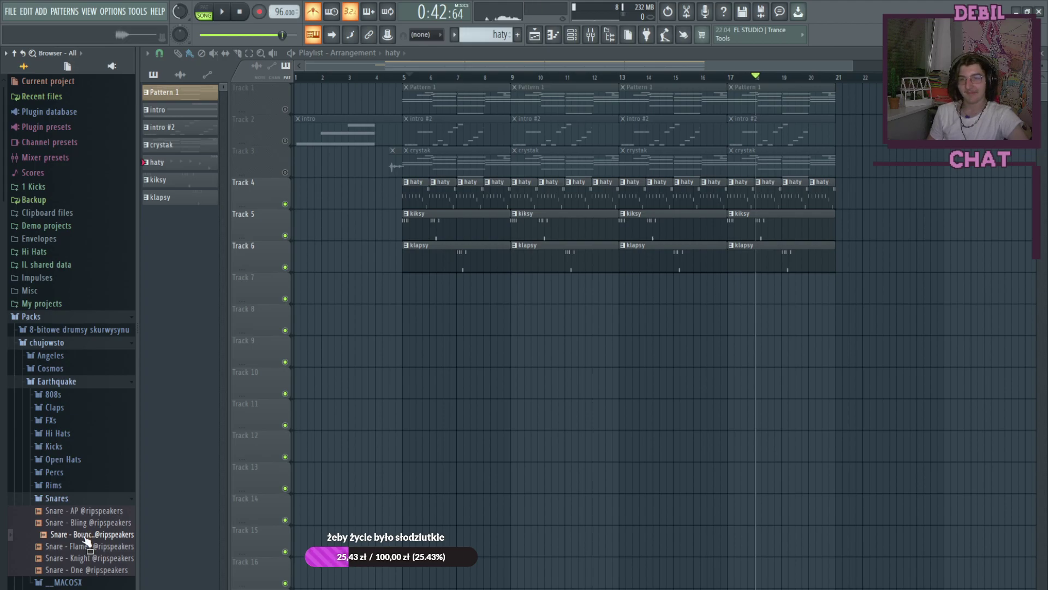
Step: Add the Snare - Bounce Boy sample to the channel rack as a new channel on mixer track 7
{"action": "left_click", "coordinate": [571, 34]}
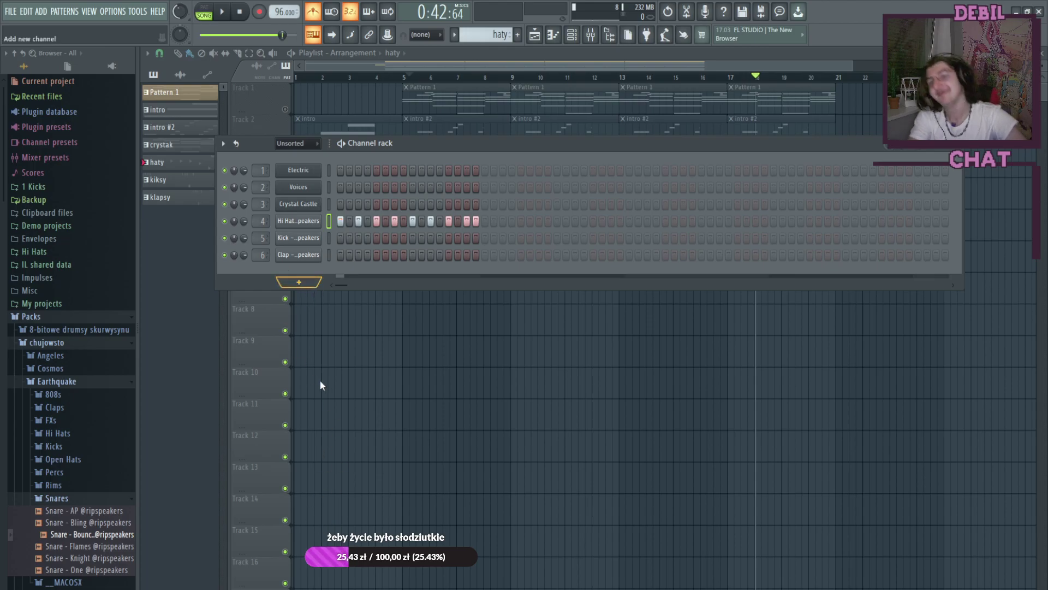
{"action": "left_click_drag", "start_coordinate": [82, 537], "coordinate": [264, 271]}
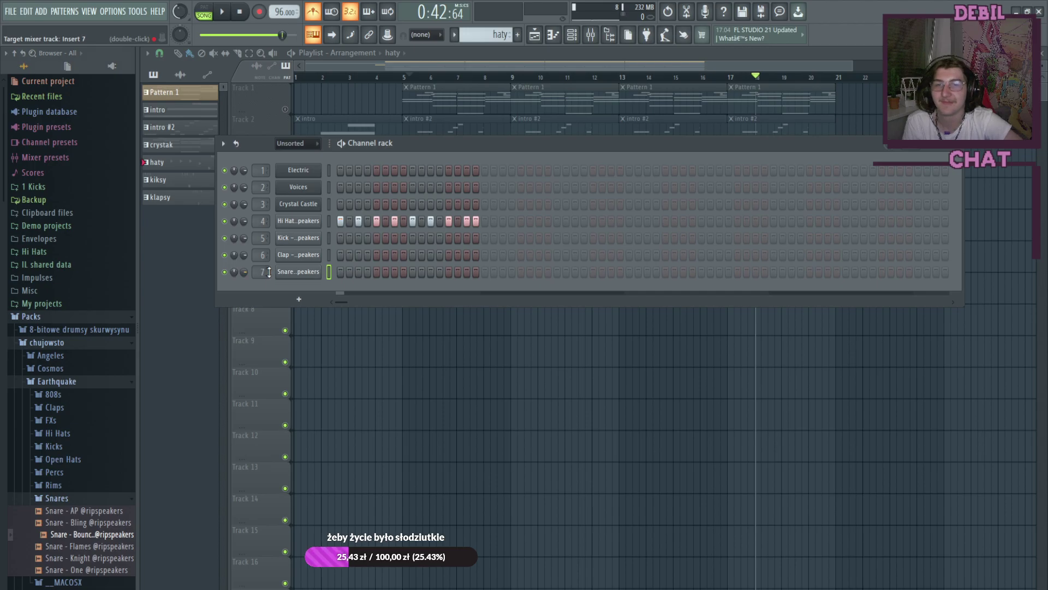
{"action": "left_click_drag", "start_coordinate": [104, 534], "coordinate": [276, 336]}
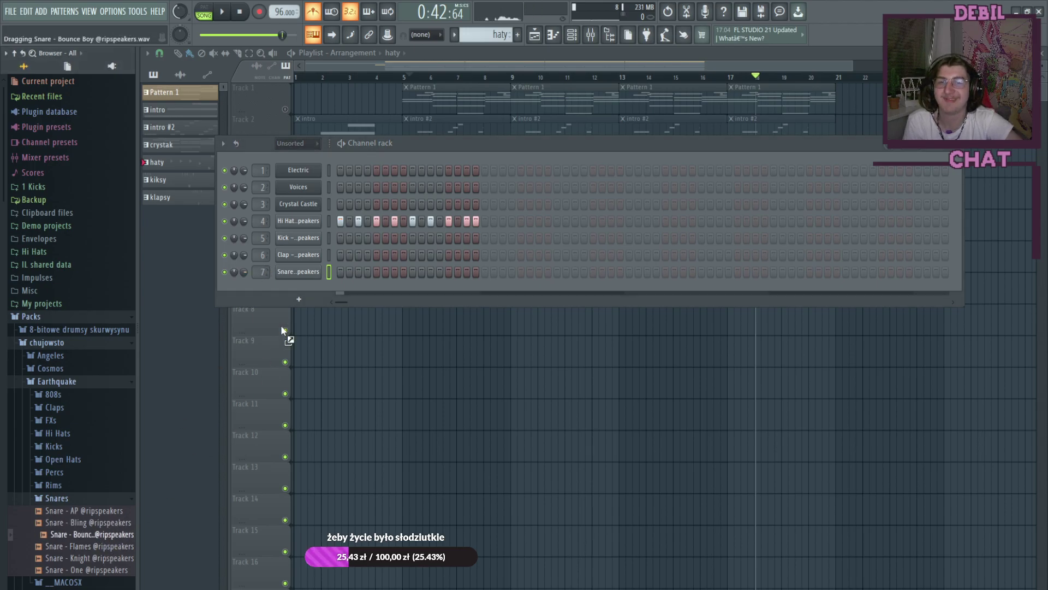
{"action": "left_click_drag", "start_coordinate": [303, 277], "coordinate": [304, 277]}
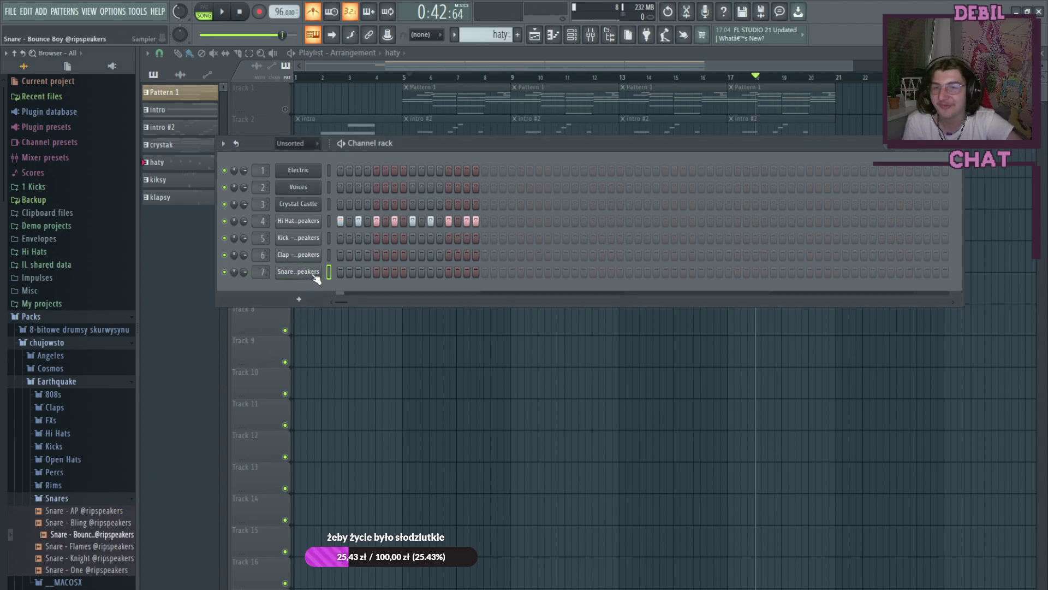
Step: Create a new empty pattern named snare
{"action": "left_click", "coordinate": [518, 36]}
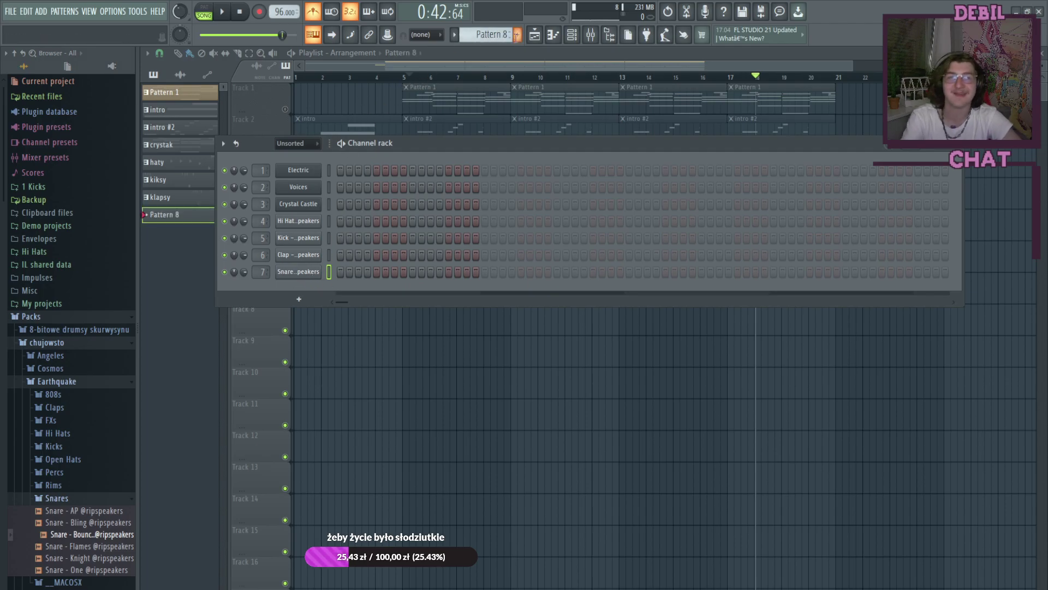
{"action": "type", "text": "snare"}
{"action": "key", "text": "Return"}
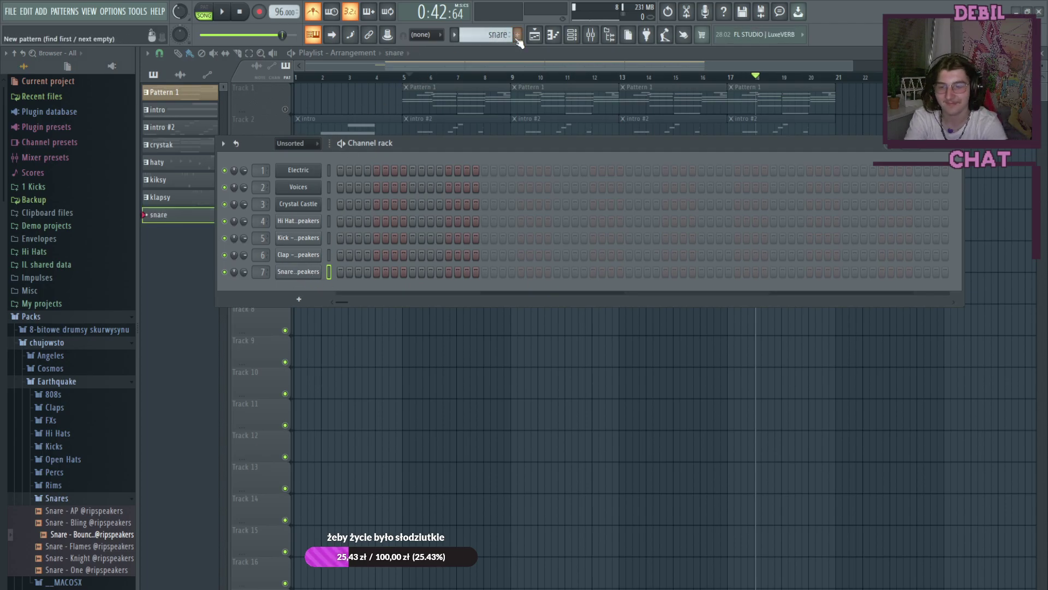
Step: Close the channel rack, move the playhead to bar 5 and try out the snare at A4 and G#4
{"action": "key", "text": "n"}
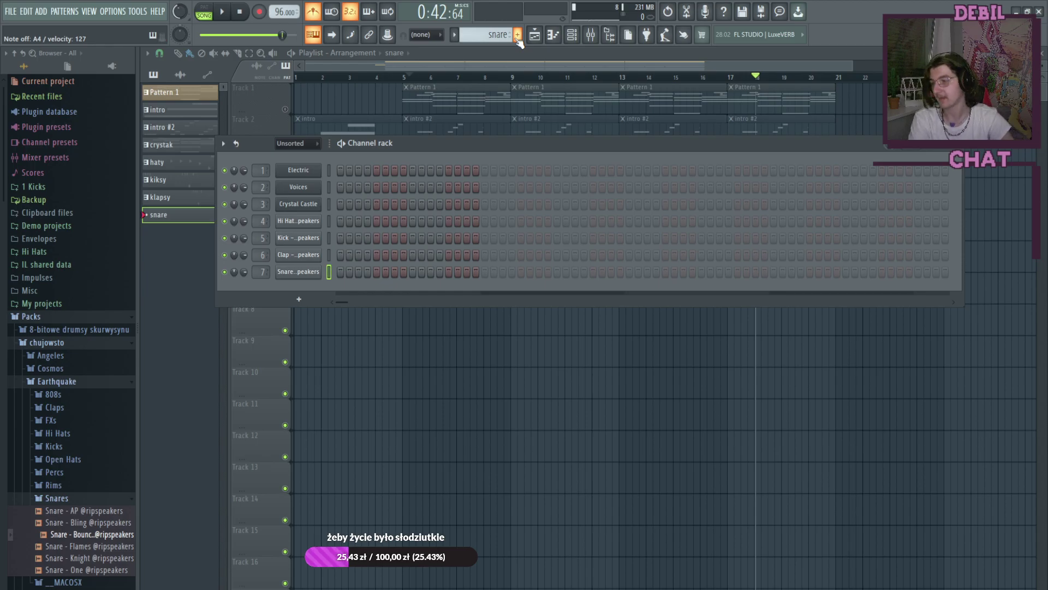
{"action": "key", "text": "n"}
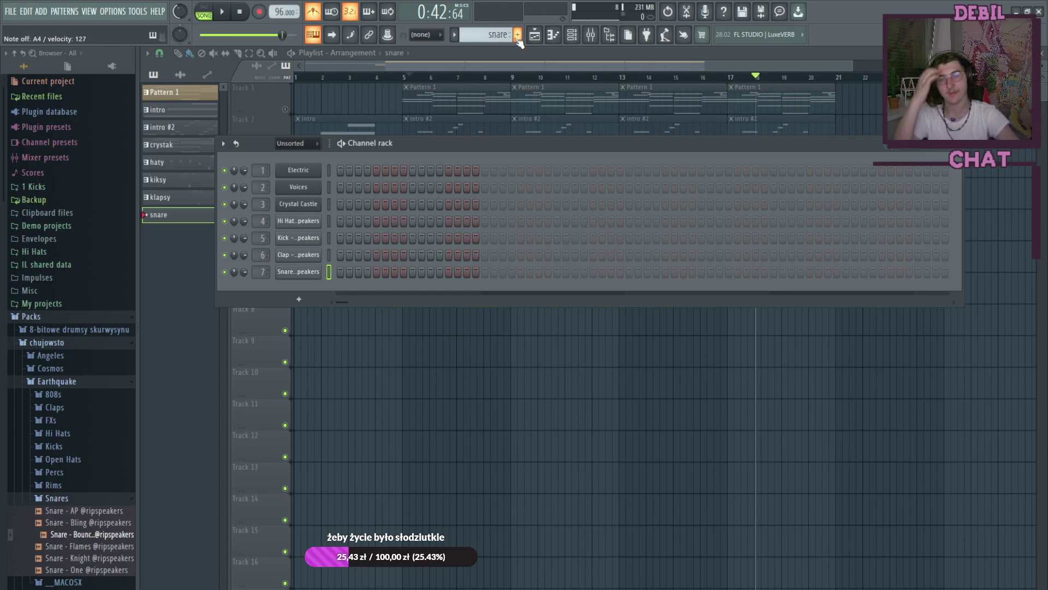
{"action": "key", "text": "F6"}
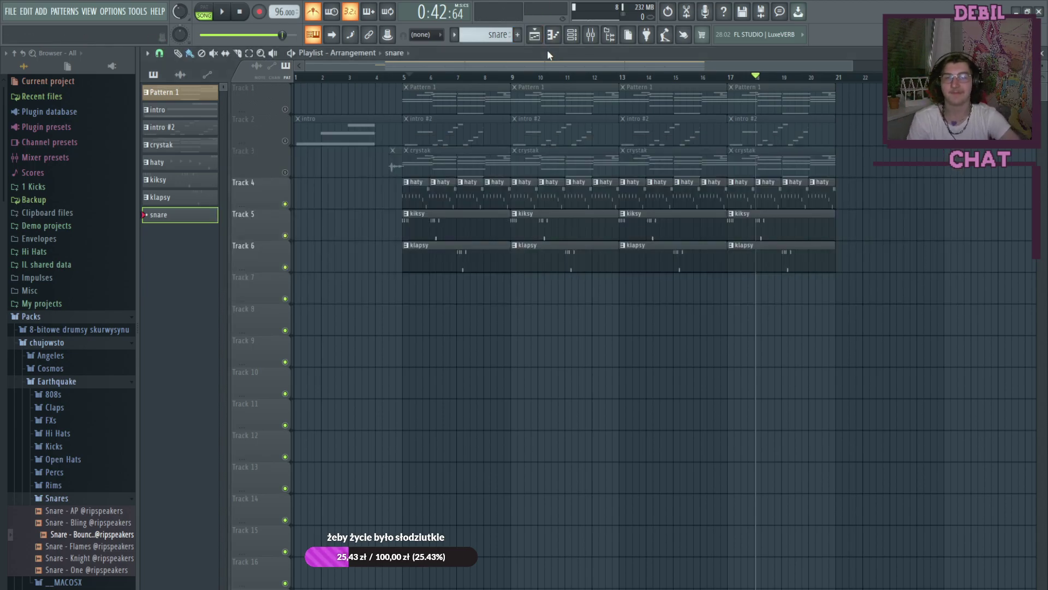
{"action": "left_click", "coordinate": [407, 78]}
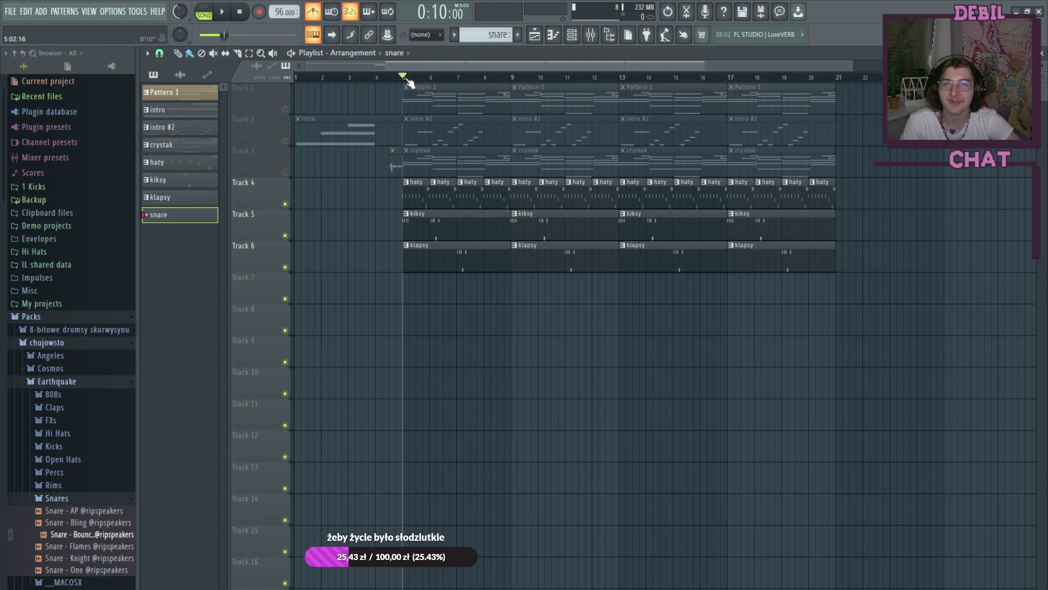
{"action": "key", "text": "n"}
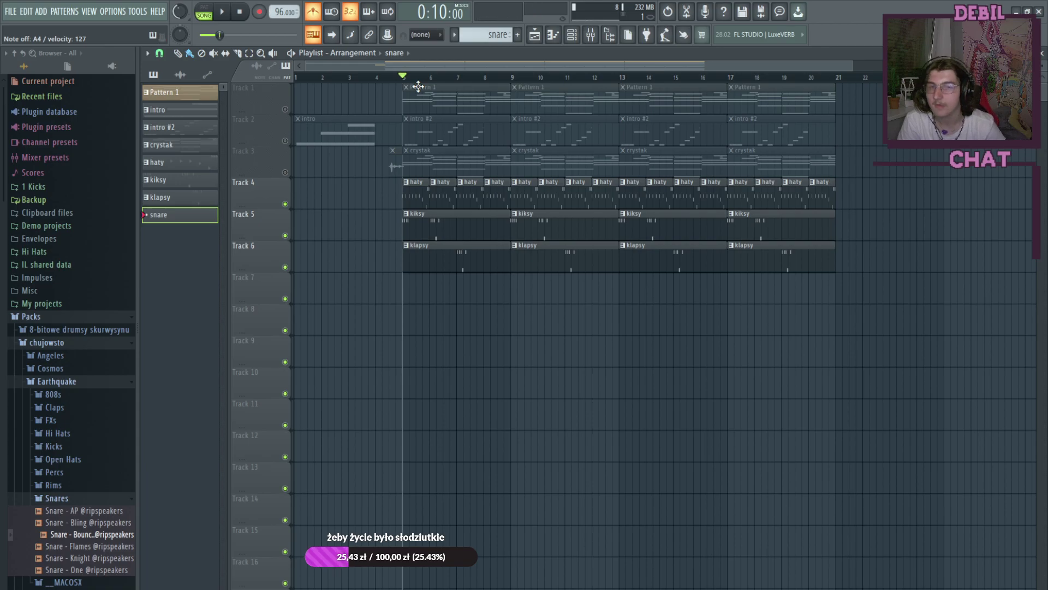
{"action": "key", "text": "h"}
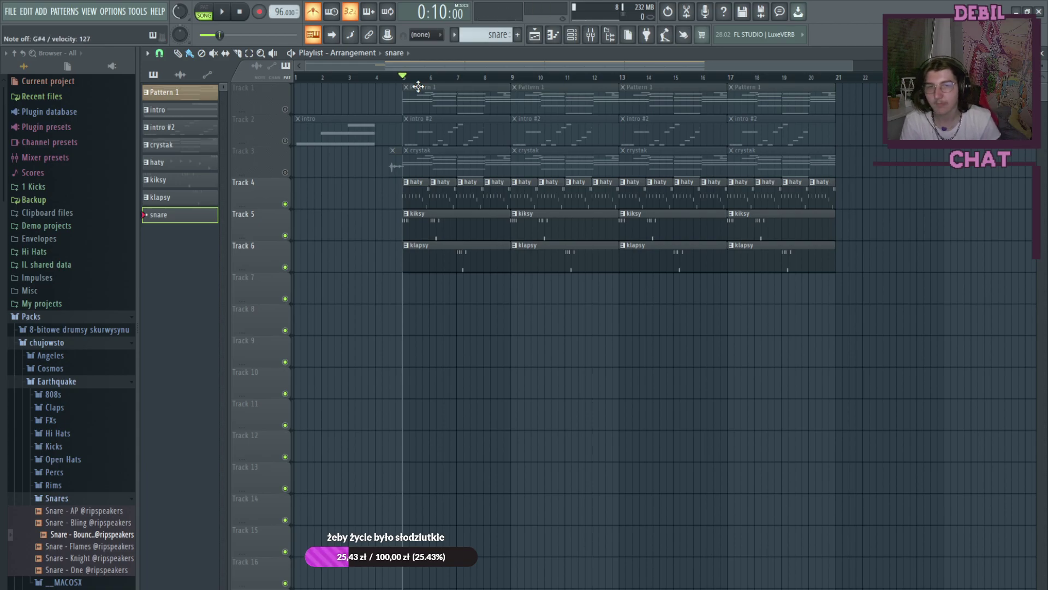
Step: Try out the snare at G#4 again before recording it
{"action": "key", "text": "h"}
{"action": "key", "text": "h"}
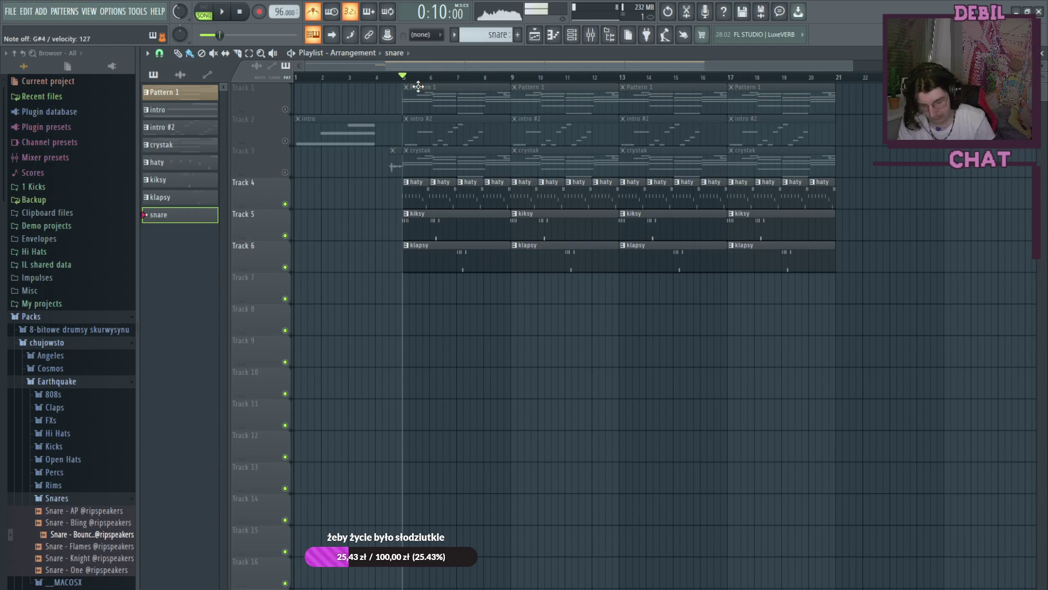
{"action": "key", "text": "h"}
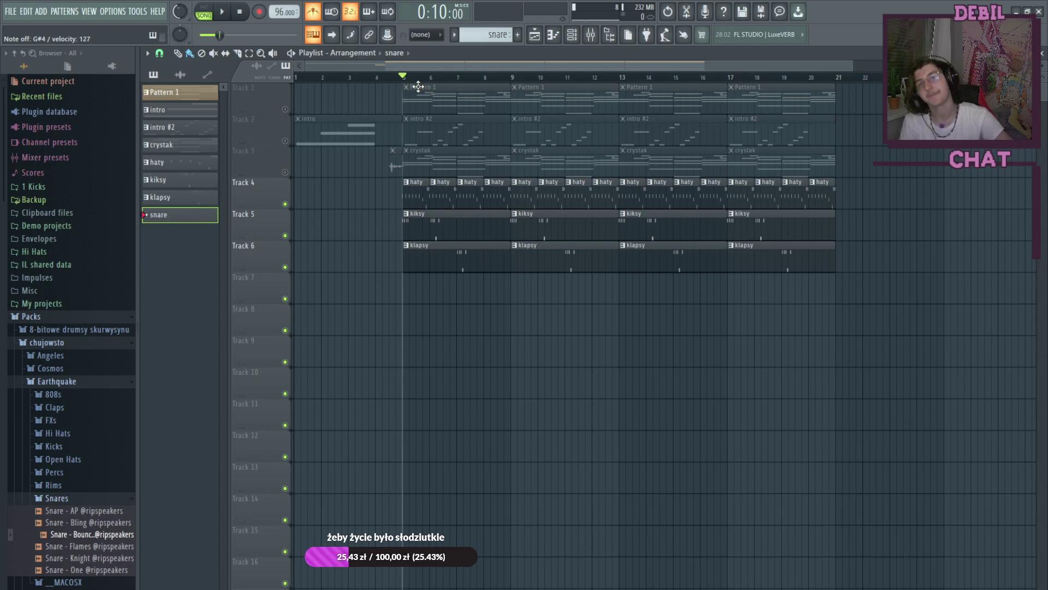
Step: Try to record the snare in its piano roll from bar 5 in song mode, and switch to pattern mode at the pattern's start
{"action": "left_click", "coordinate": [553, 36]}
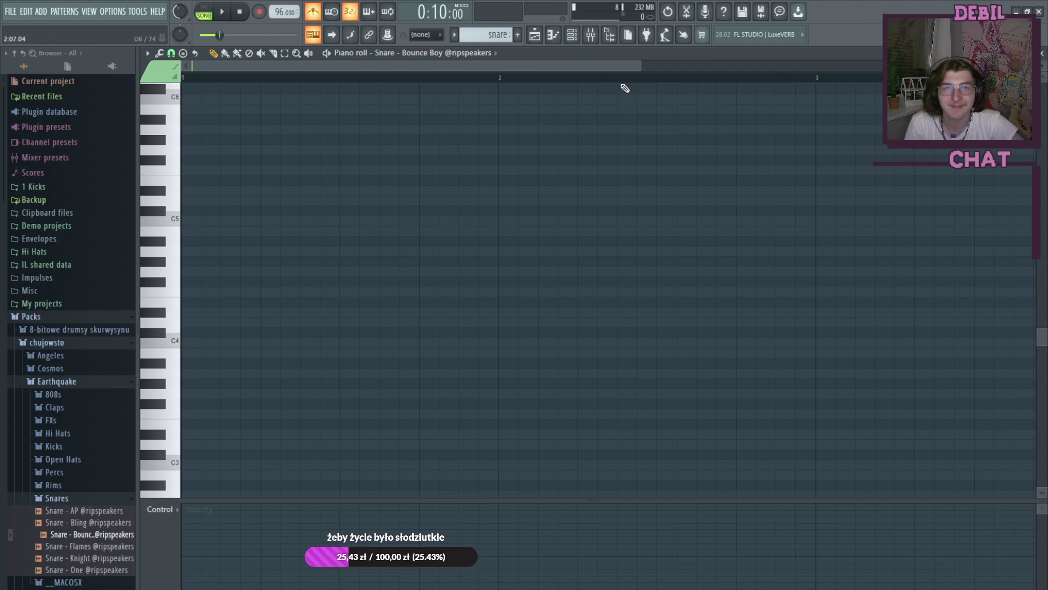
{"action": "left_click_drag", "start_coordinate": [639, 66], "coordinate": [883, 66]}
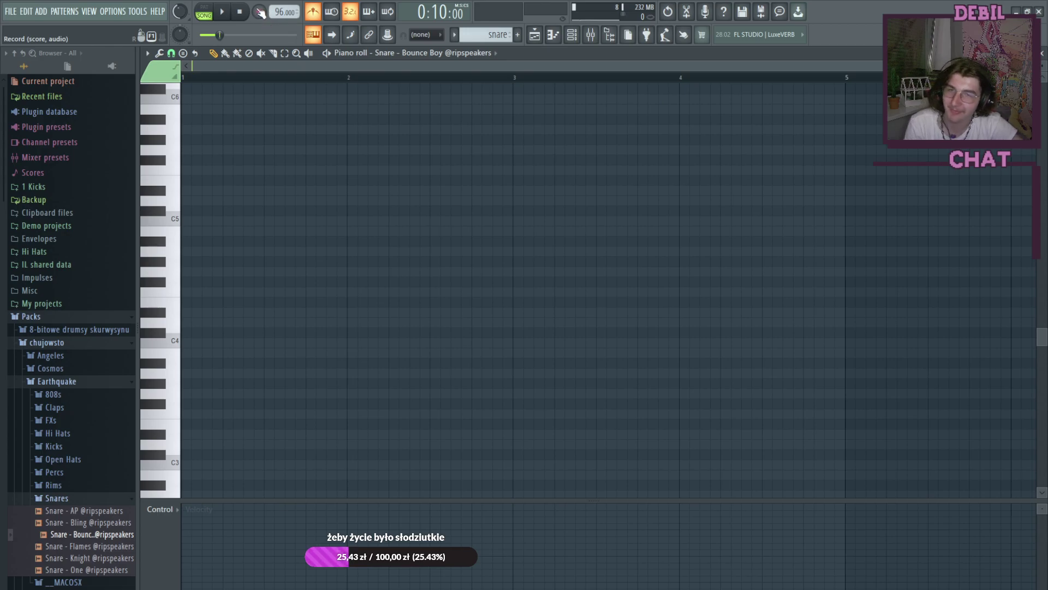
{"action": "left_click", "coordinate": [260, 12]}
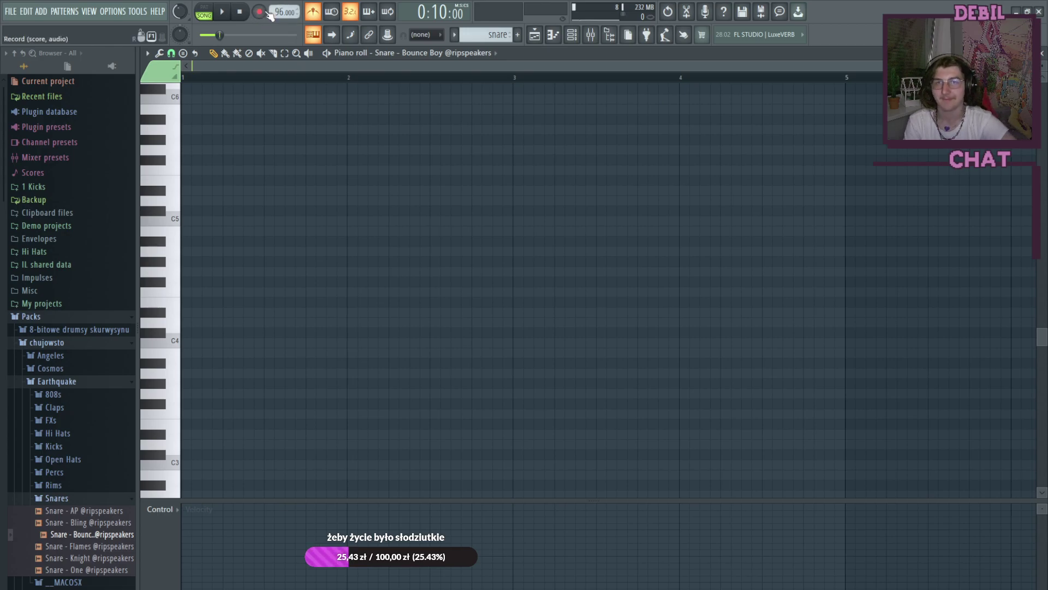
{"action": "left_click", "coordinate": [222, 12]}
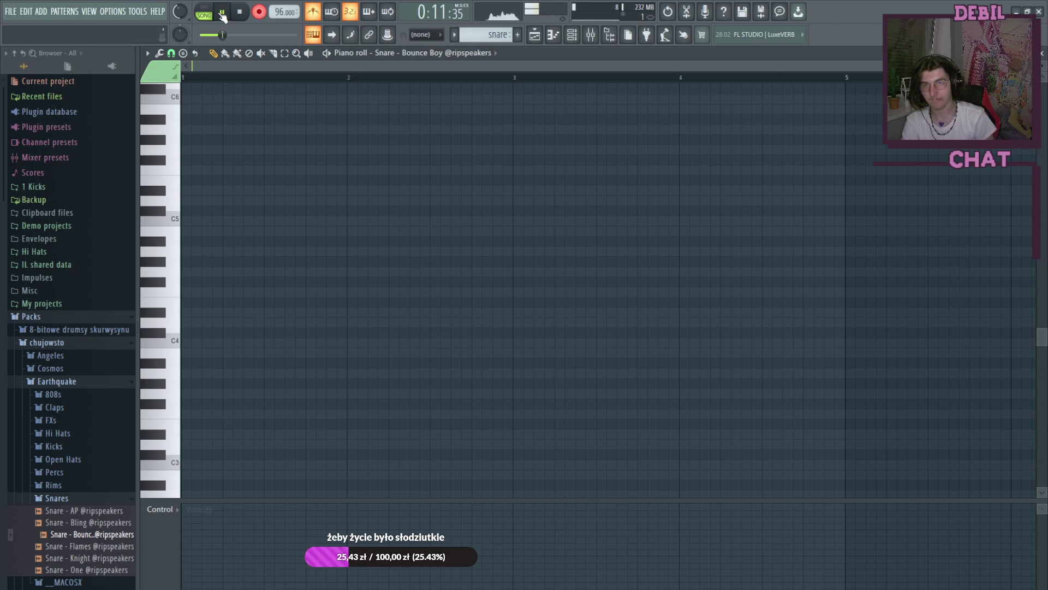
{"action": "left_click", "coordinate": [203, 15]}
{"action": "left_click", "coordinate": [222, 13]}
{"action": "left_click", "coordinate": [260, 12]}
{"action": "left_click", "coordinate": [210, 77]}
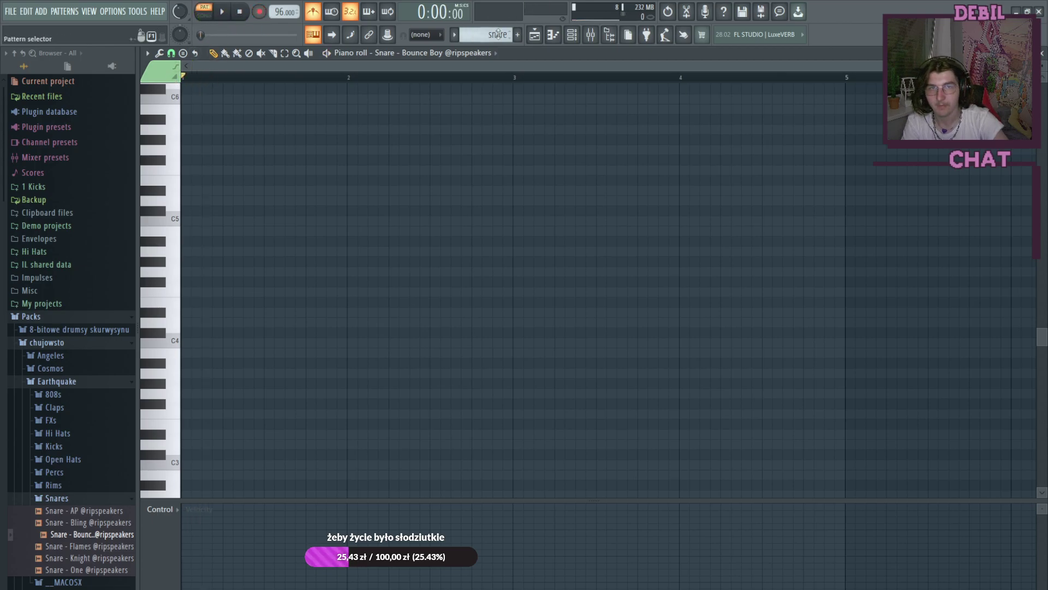
Step: Record two snare hits in bar 1 of the snare pattern, at A4 and G4
{"action": "left_click", "coordinate": [534, 35]}
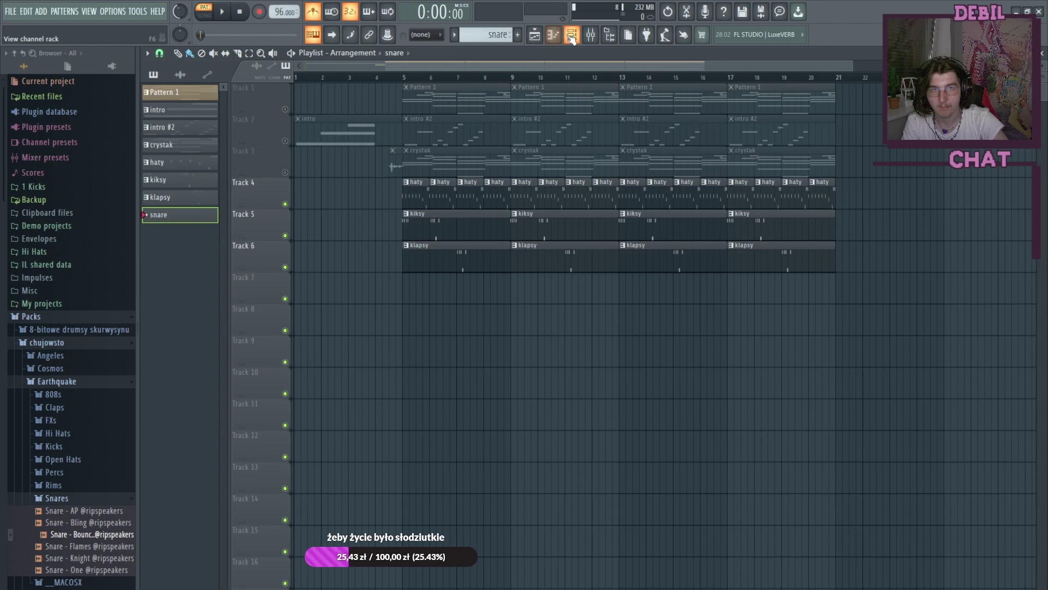
{"action": "left_click", "coordinate": [572, 35]}
{"action": "left_click", "coordinate": [554, 35]}
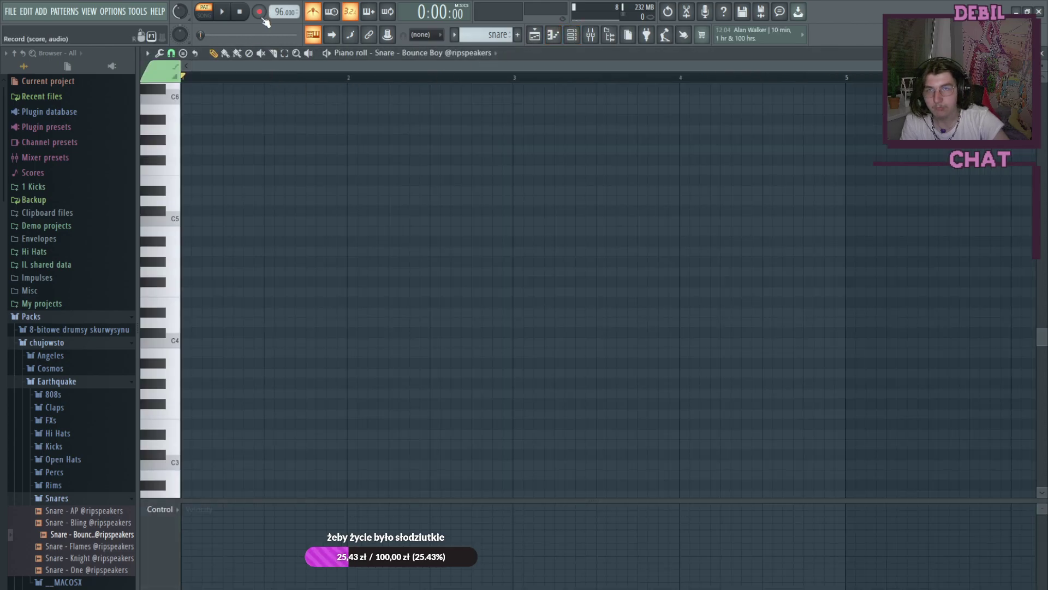
{"action": "left_click", "coordinate": [258, 15]}
{"action": "left_click", "coordinate": [224, 13]}
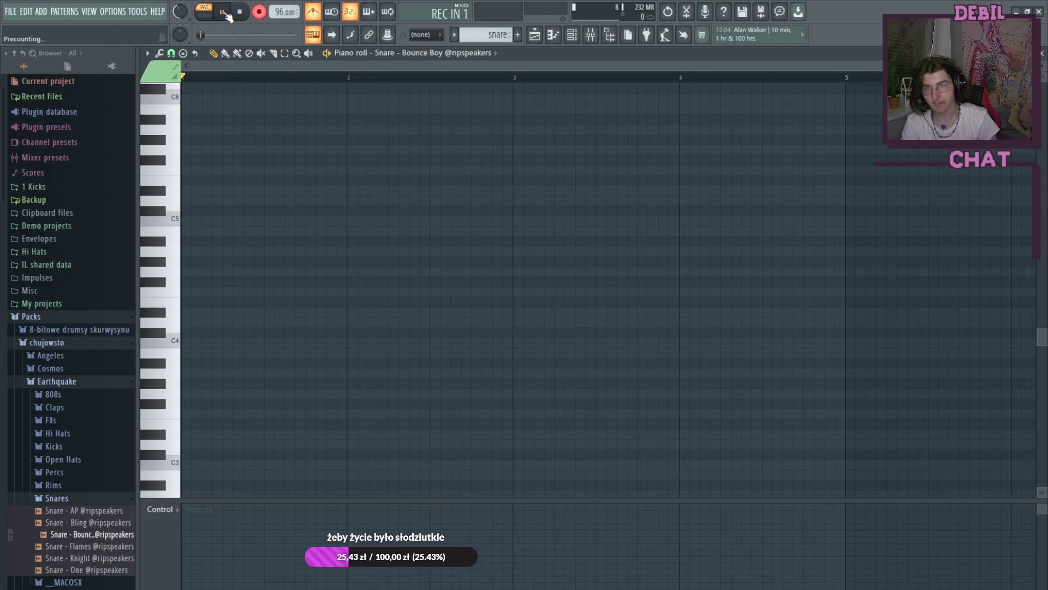
{"action": "key", "text": "n"}
{"action": "key", "text": "b"}
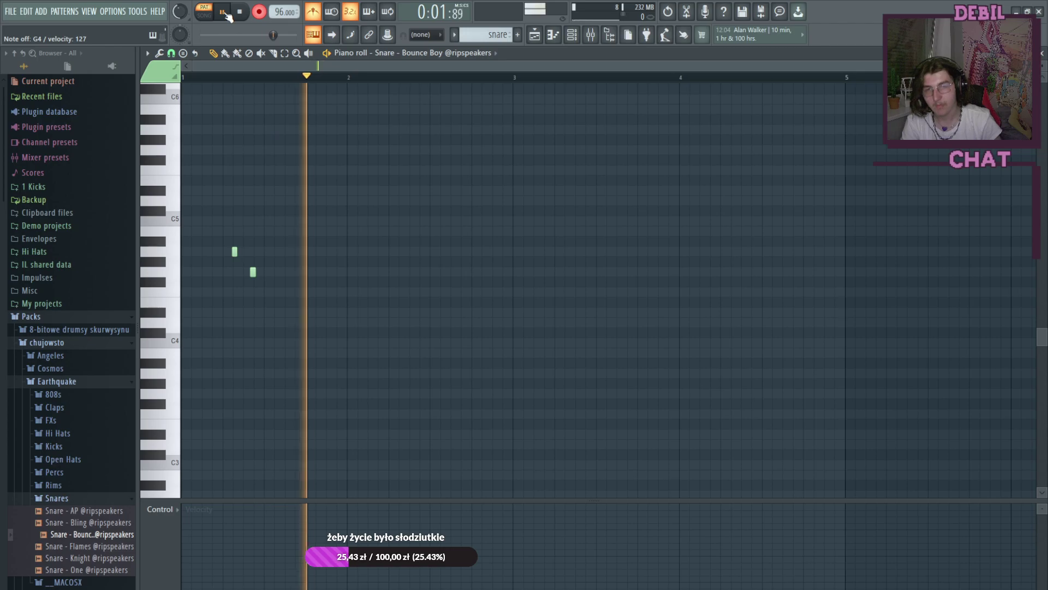
{"action": "left_click", "coordinate": [227, 16]}
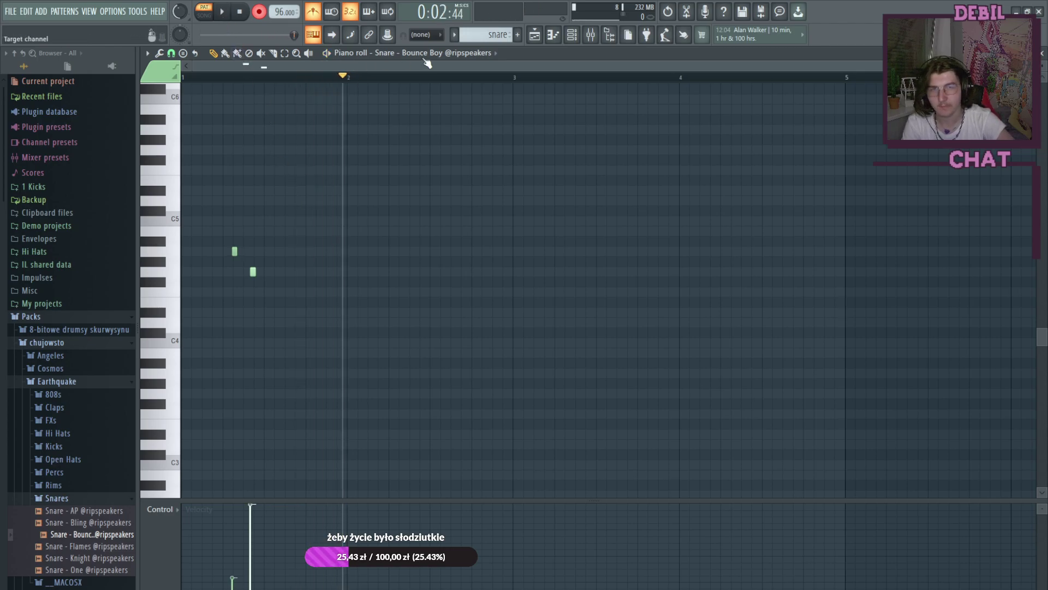
Step: Place one-bar snare clips on Track 7 at bars 5, 6, 9, 10, 13, 14, 17 and 18
{"action": "left_click", "coordinate": [535, 35]}
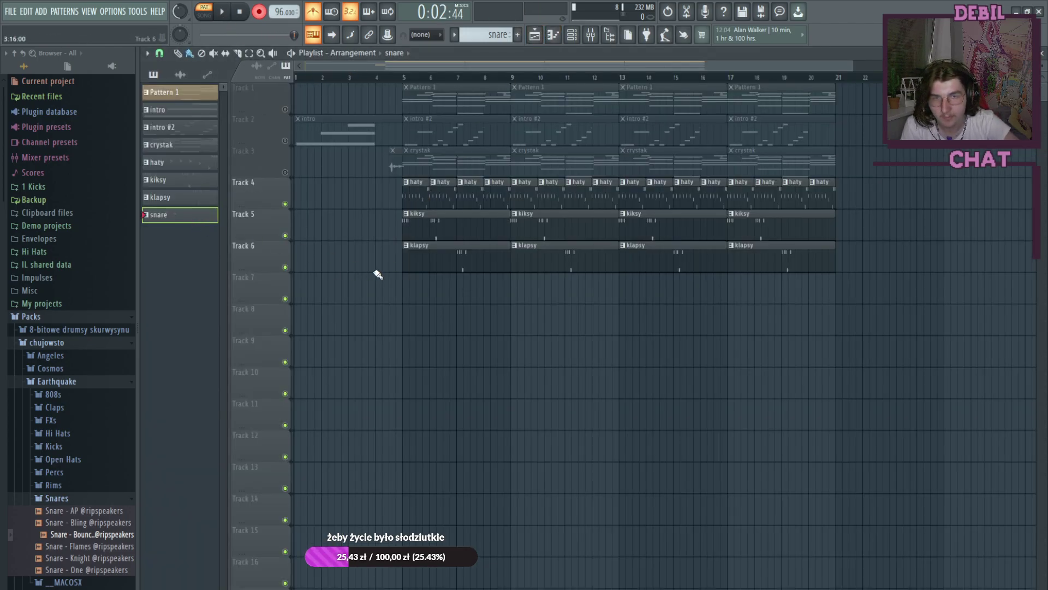
{"action": "left_click", "coordinate": [409, 289]}
{"action": "left_click", "coordinate": [437, 290]}
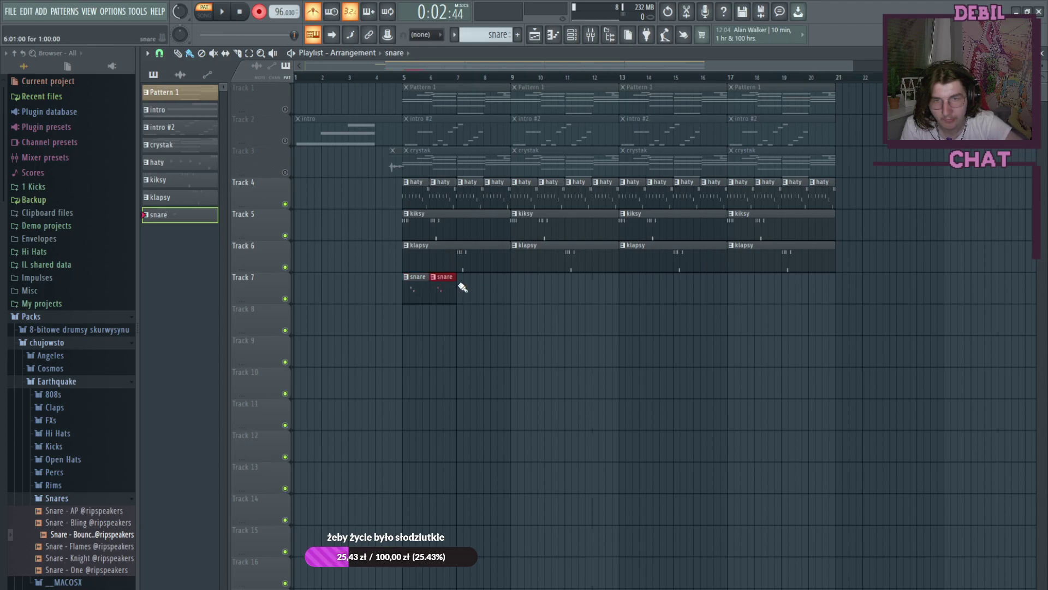
{"action": "left_click", "coordinate": [519, 286]}
{"action": "left_click", "coordinate": [546, 286]}
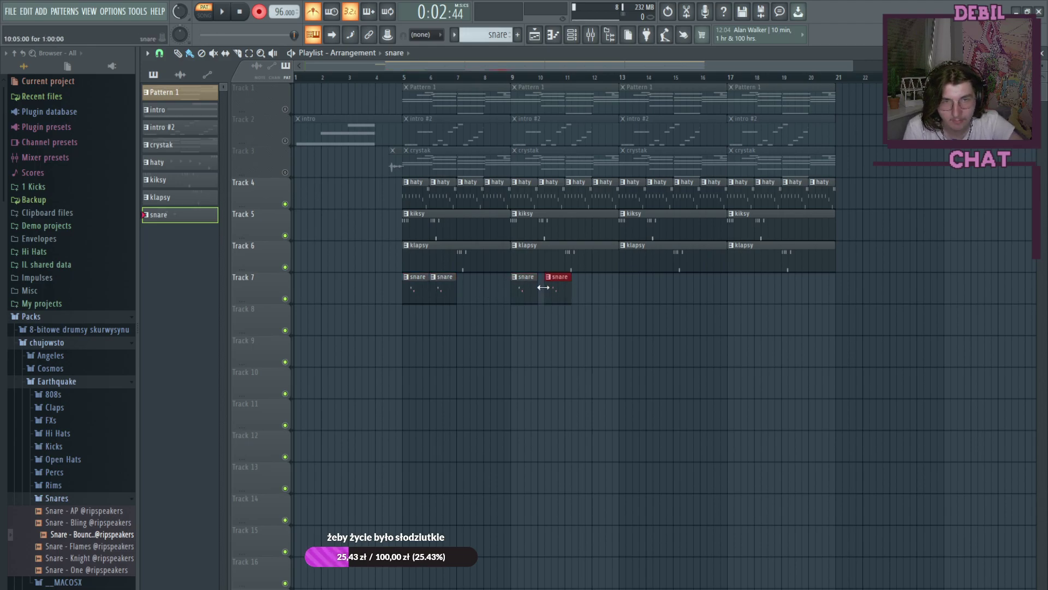
{"action": "left_click", "coordinate": [627, 288]}
{"action": "left_click", "coordinate": [652, 289]}
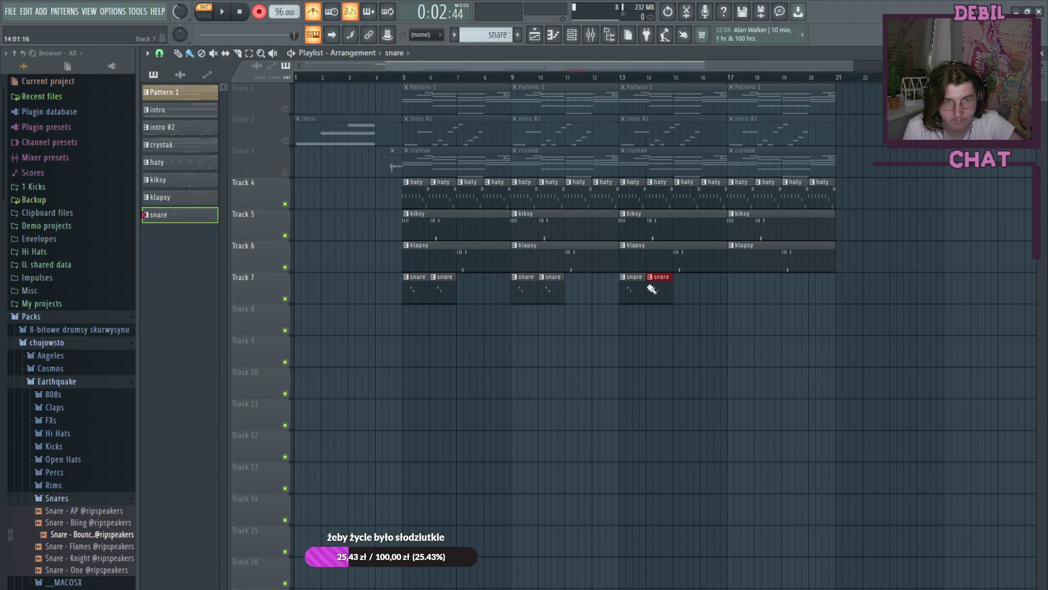
{"action": "left_click", "coordinate": [732, 290]}
{"action": "left_click", "coordinate": [759, 290]}
Step: Turn recording off and play the song from bar 5 to hear the snare in the arrangement
{"action": "left_click", "coordinate": [419, 80]}
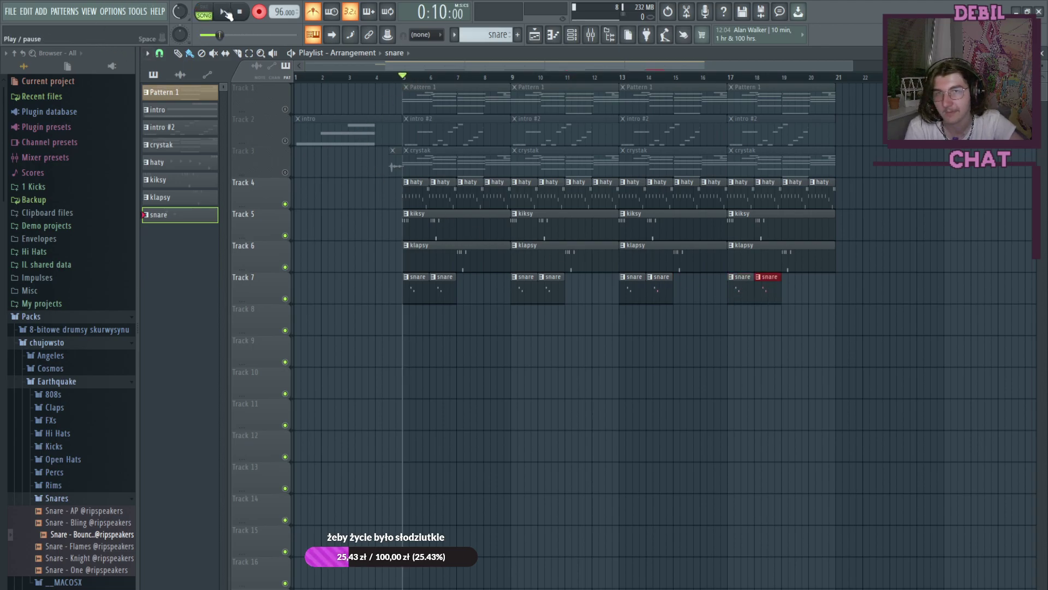
{"action": "left_click", "coordinate": [208, 14]}
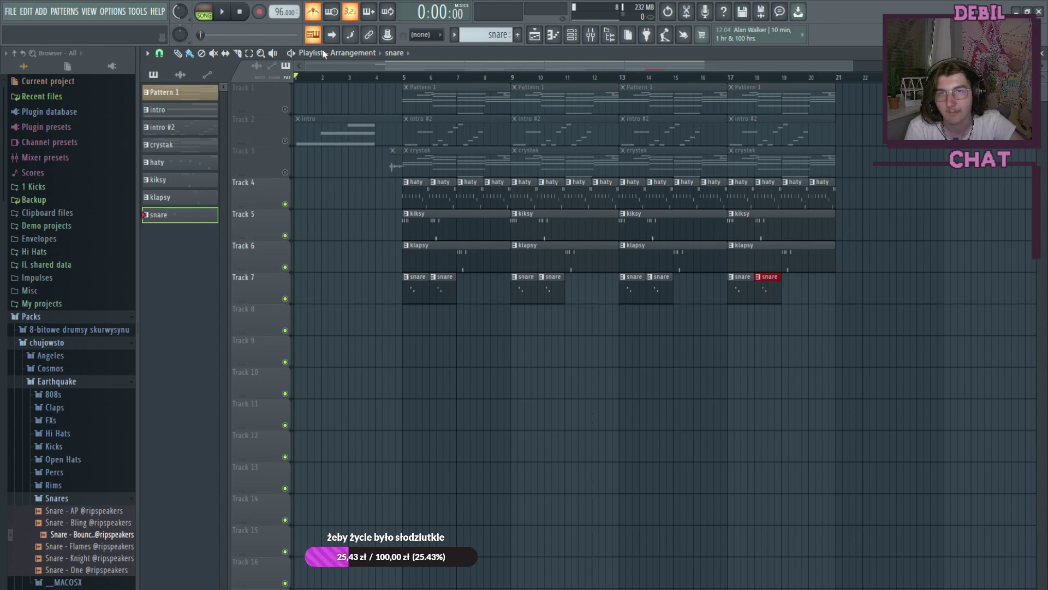
{"action": "left_click", "coordinate": [404, 76]}
{"action": "left_click", "coordinate": [224, 17]}
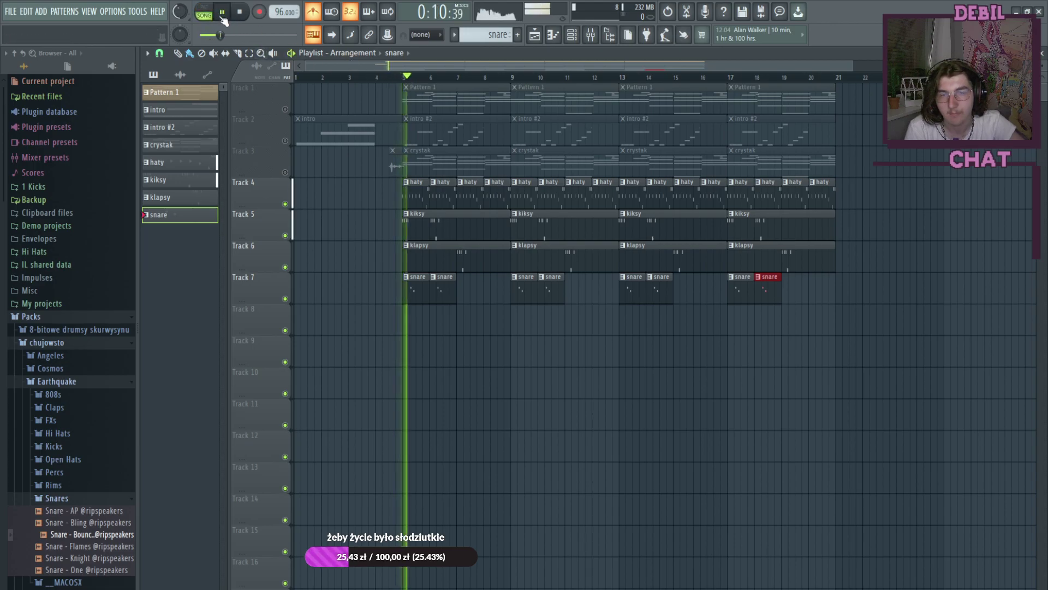
{"action": "left_click", "coordinate": [224, 16]}
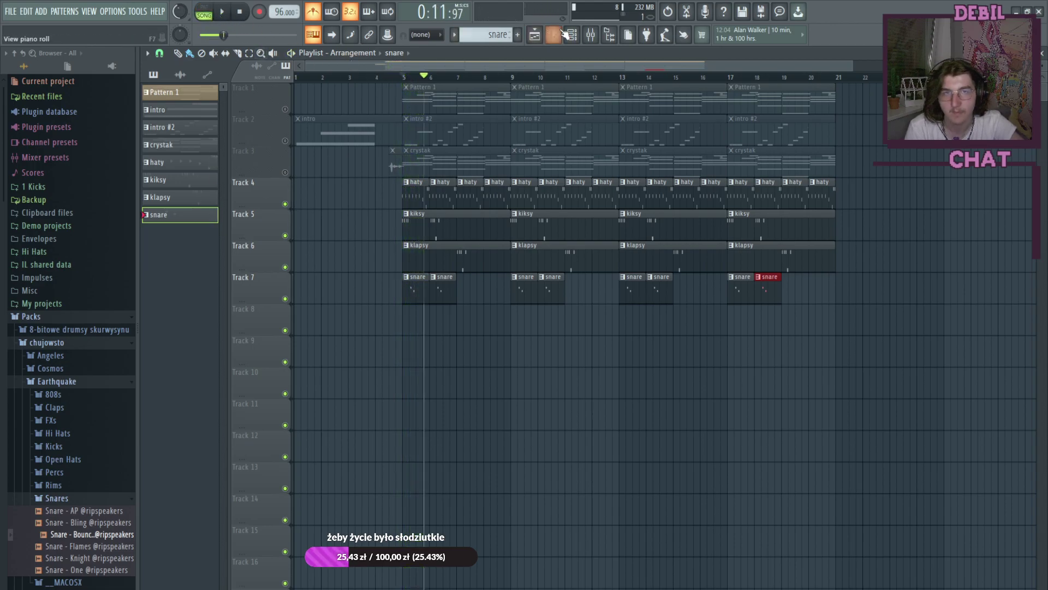
Step: Delete both recorded notes from the snare channel's piano roll
{"action": "key", "text": "F6"}
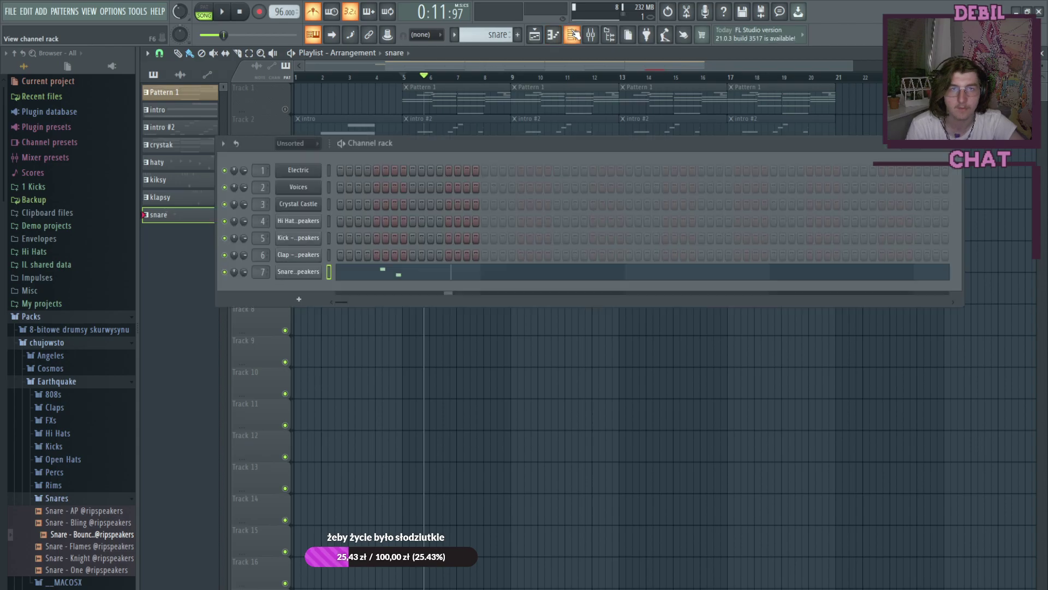
{"action": "left_click", "coordinate": [337, 269]}
{"action": "right_click", "coordinate": [252, 271]}
{"action": "right_click", "coordinate": [235, 251]}
Step: Record a new take of two snare hits in bar 1 in pattern mode, at A4 and G#4
{"action": "left_click", "coordinate": [186, 78]}
{"action": "left_click", "coordinate": [205, 13]}
{"action": "left_click", "coordinate": [260, 12]}
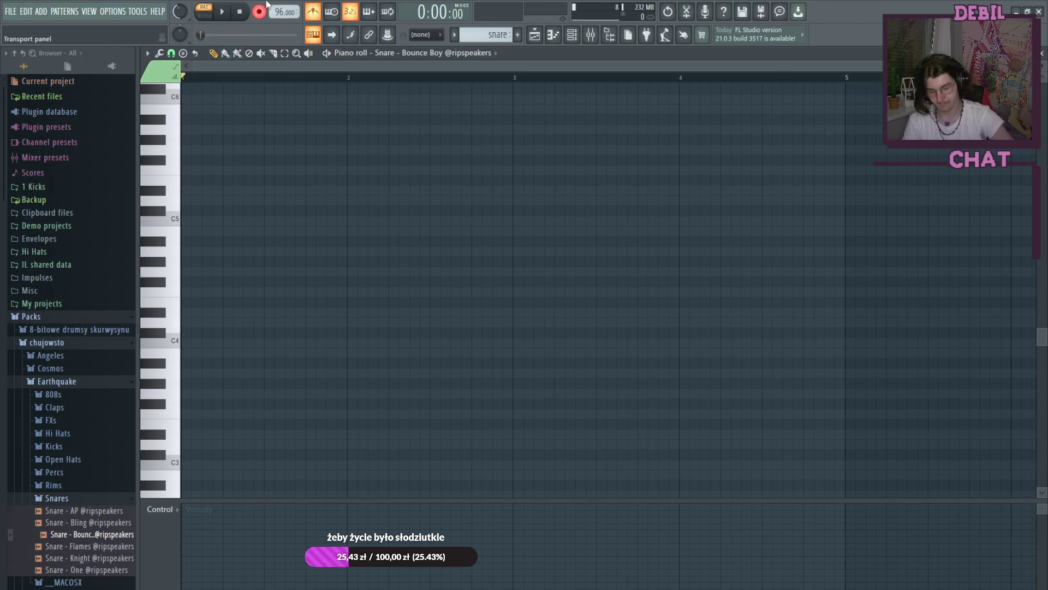
{"action": "key", "text": "space"}
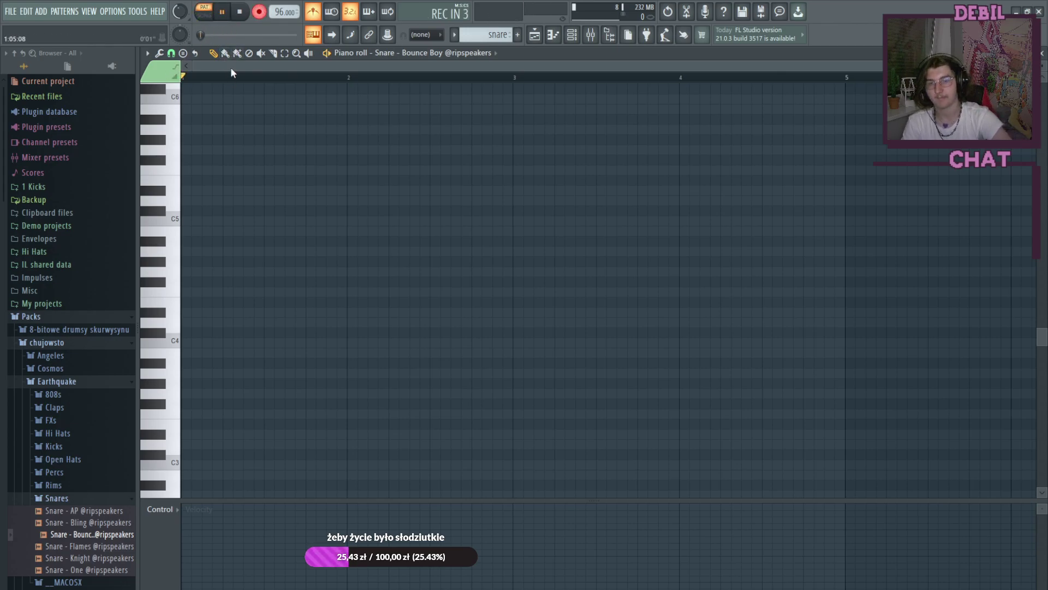
{"action": "key", "text": "n"}
{"action": "key", "text": "h"}
{"action": "left_click", "coordinate": [223, 12]}
Step: Play the arrangement from bar 5 to check the new snare take
{"action": "left_click", "coordinate": [535, 35]}
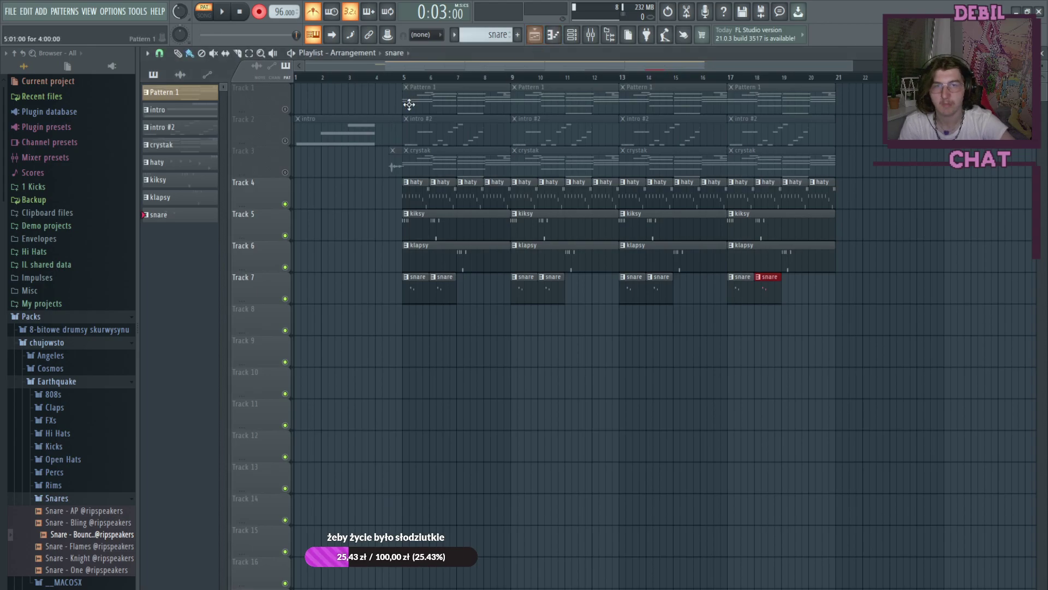
{"action": "left_click", "coordinate": [411, 80]}
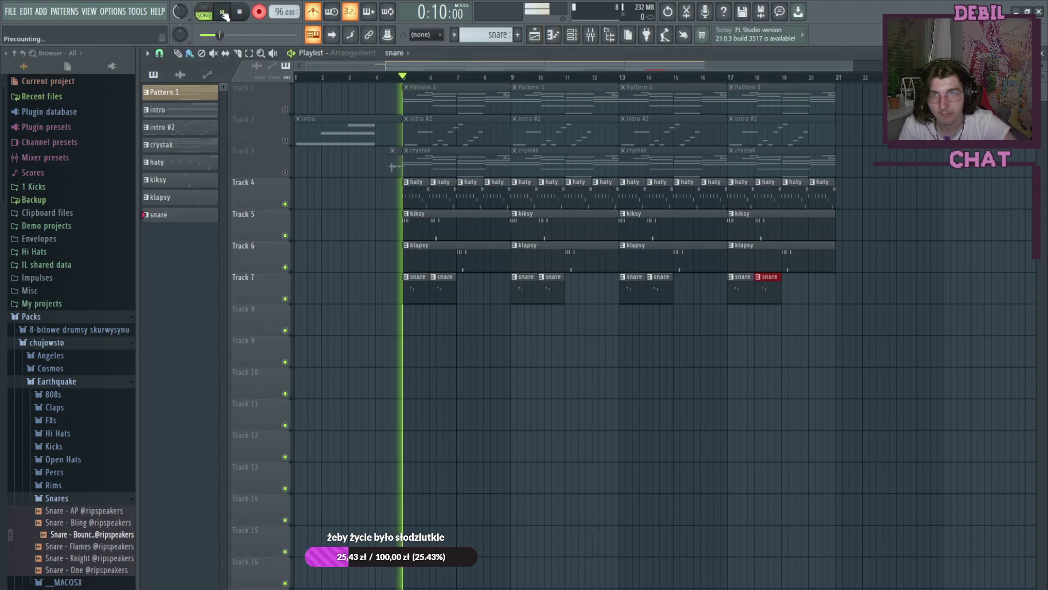
{"action": "left_click", "coordinate": [223, 13]}
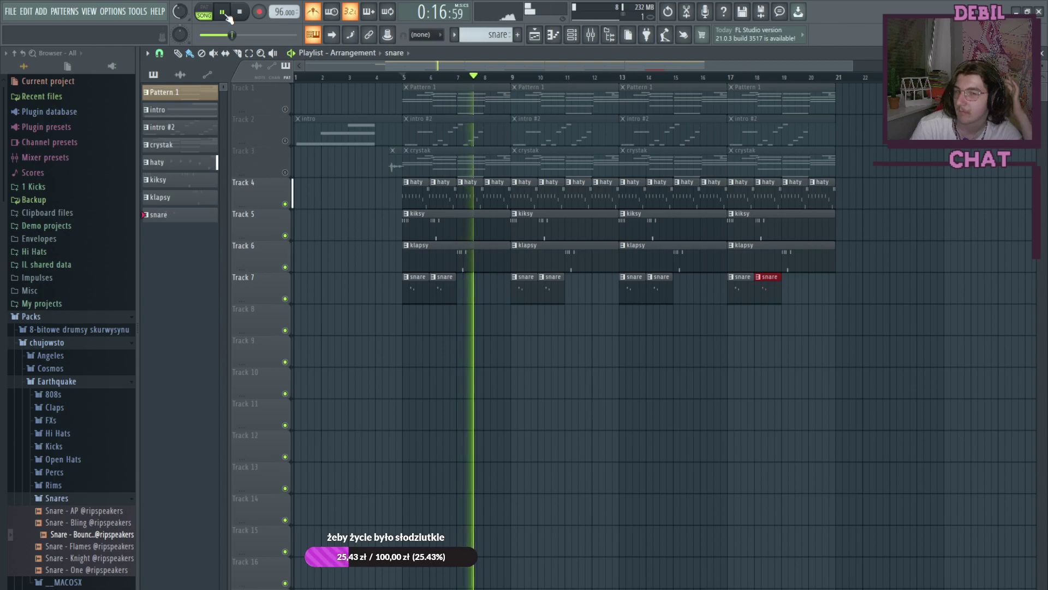
{"action": "left_click", "coordinate": [223, 13]}
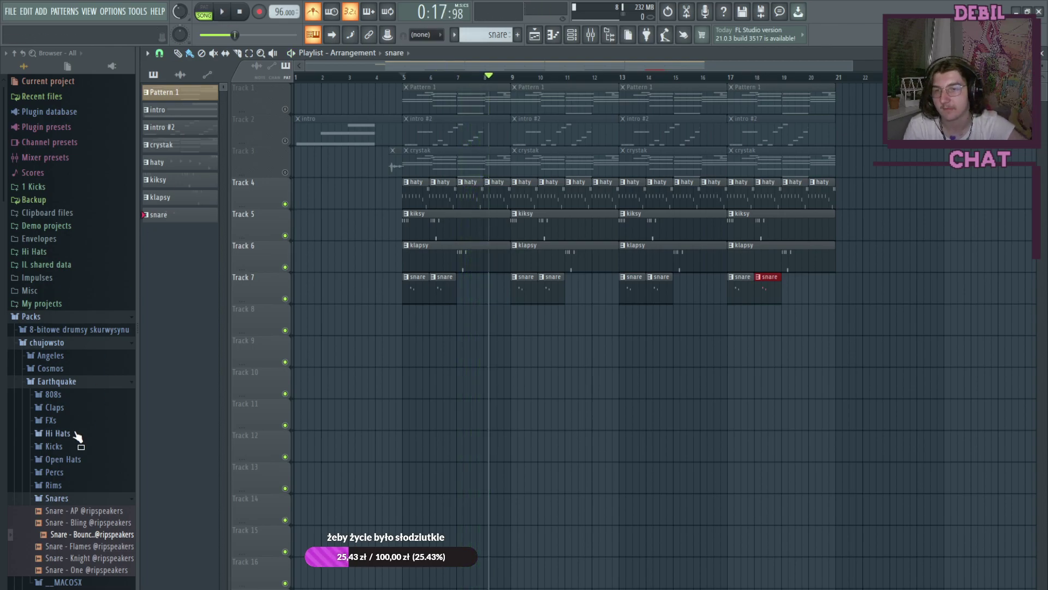
Step: Replace the snare channel's sample with Perc - AFRK from the Earthquake pack's Percs folder
{"action": "left_click", "coordinate": [573, 35]}
{"action": "scroll", "coordinate": [82, 426], "scroll_direction": "down", "scroll_amount": 2}
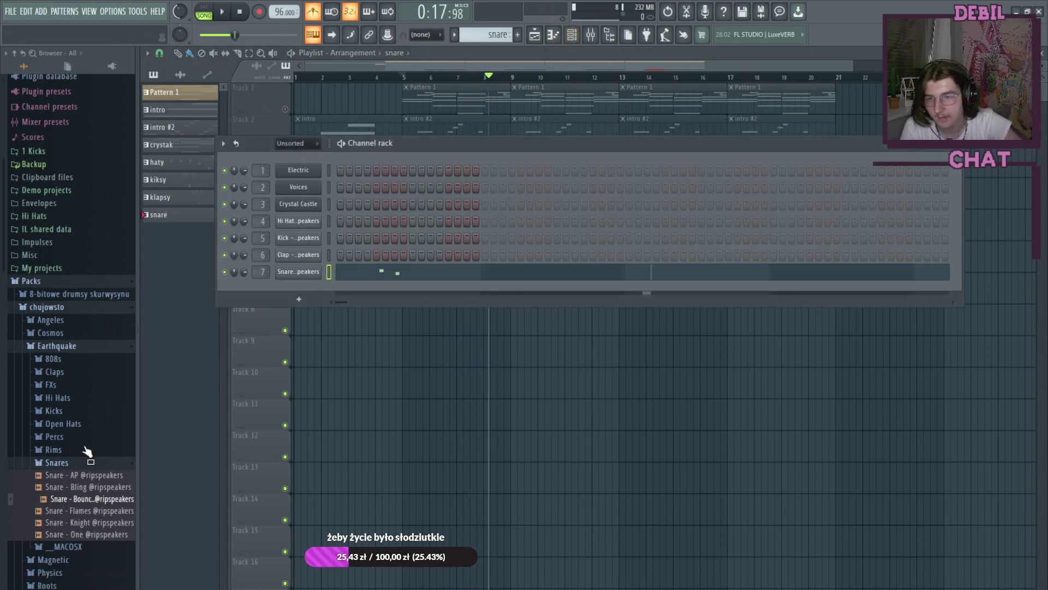
{"action": "left_click", "coordinate": [81, 428]}
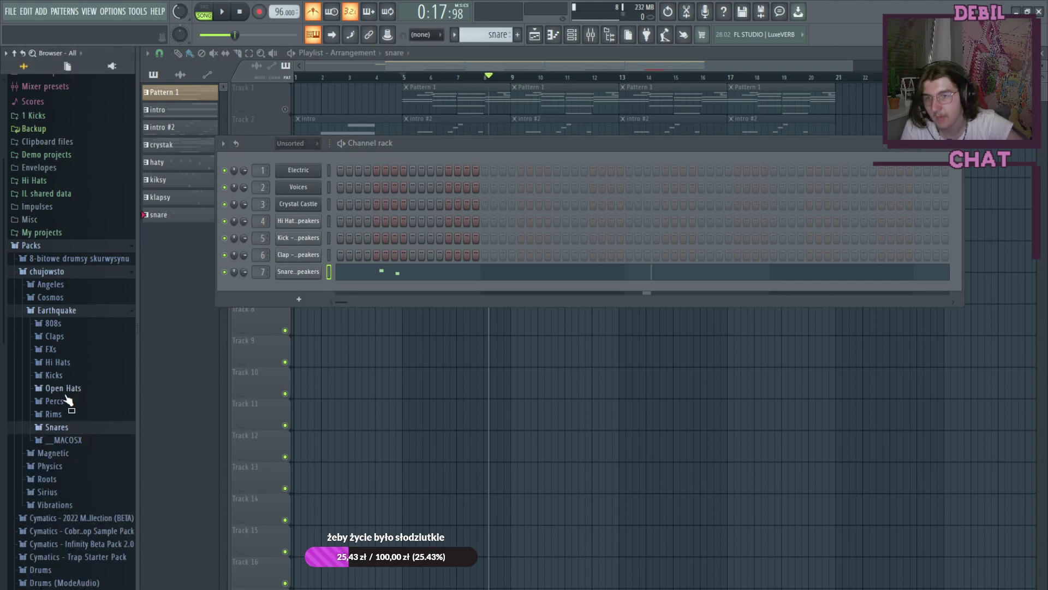
{"action": "left_click", "coordinate": [63, 388]}
{"action": "left_click", "coordinate": [64, 389]}
{"action": "left_click", "coordinate": [55, 401]}
{"action": "left_click", "coordinate": [81, 414]}
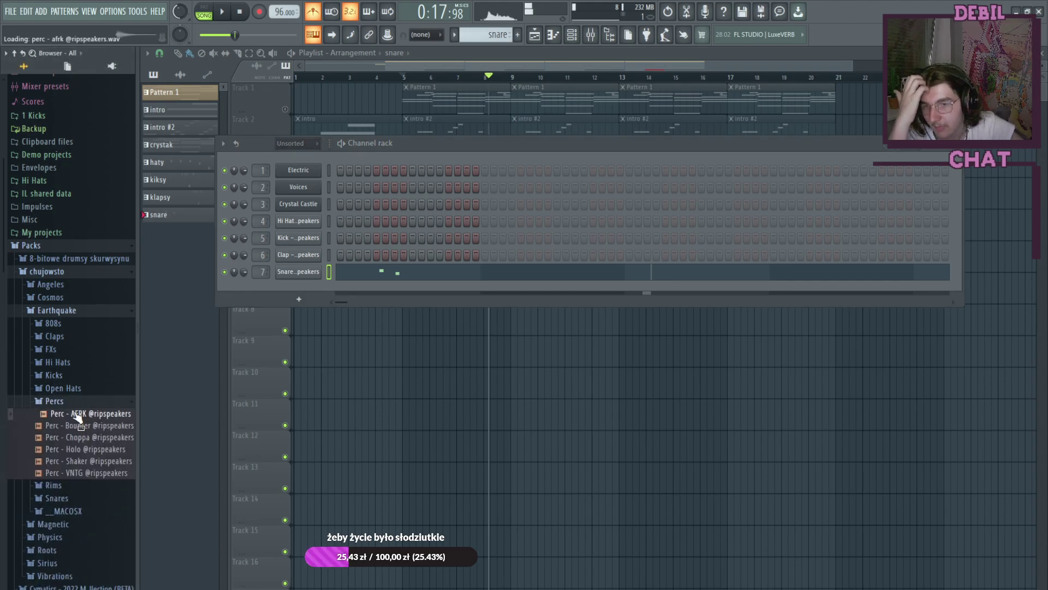
{"action": "left_click_drag", "start_coordinate": [93, 424], "coordinate": [298, 271]}
Step: Play the song from bar 5 to hear the percussion sample with the other drums
{"action": "left_click", "coordinate": [408, 77]}
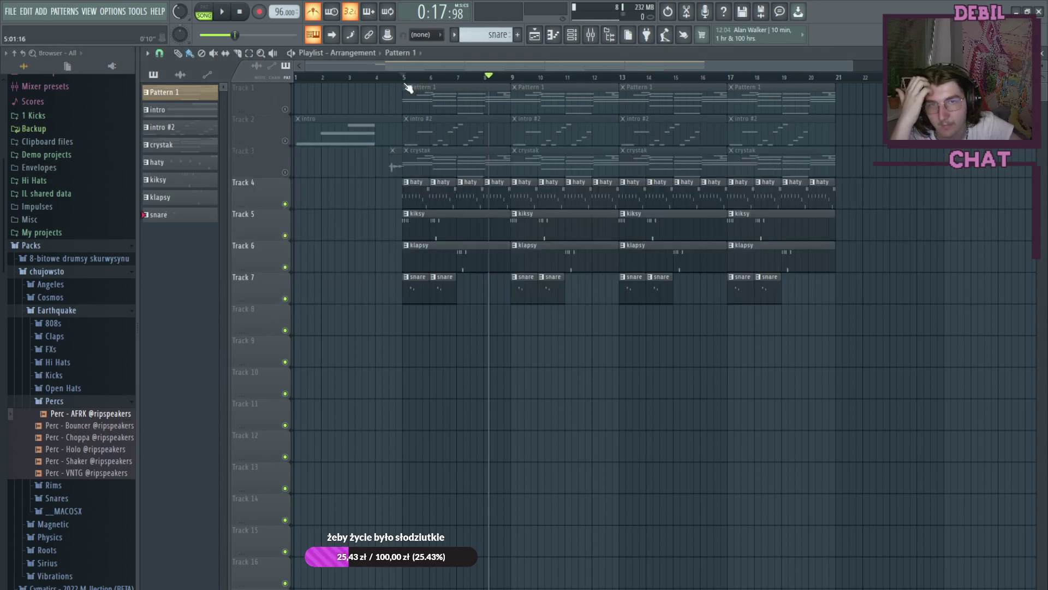
{"action": "left_click", "coordinate": [223, 13]}
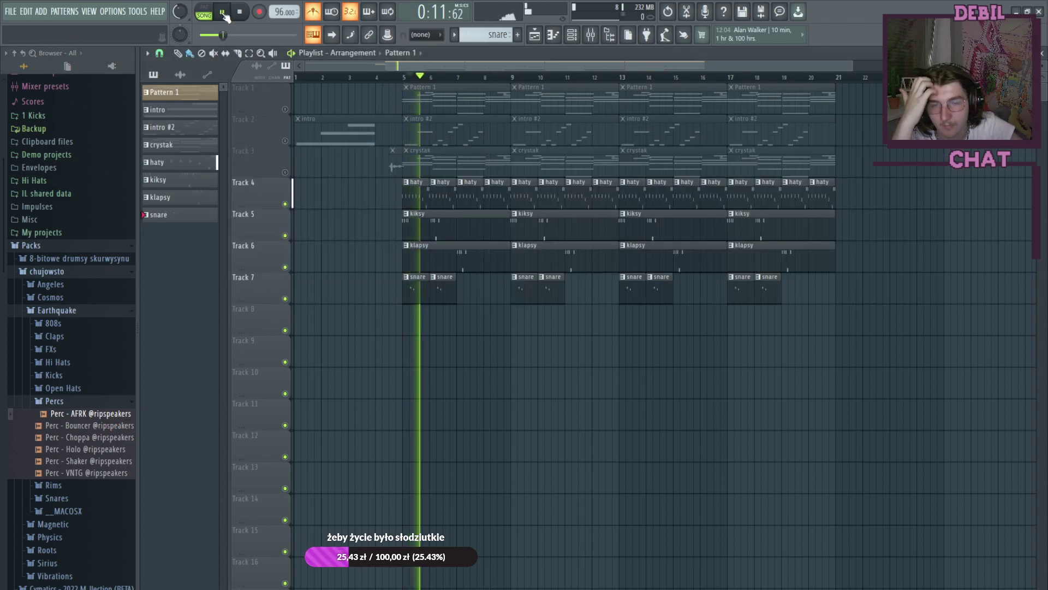
{"action": "left_click", "coordinate": [222, 12]}
Step: Delete both notes from the Perc - AFRK channel's piano roll in the snare pattern
{"action": "left_click", "coordinate": [553, 33]}
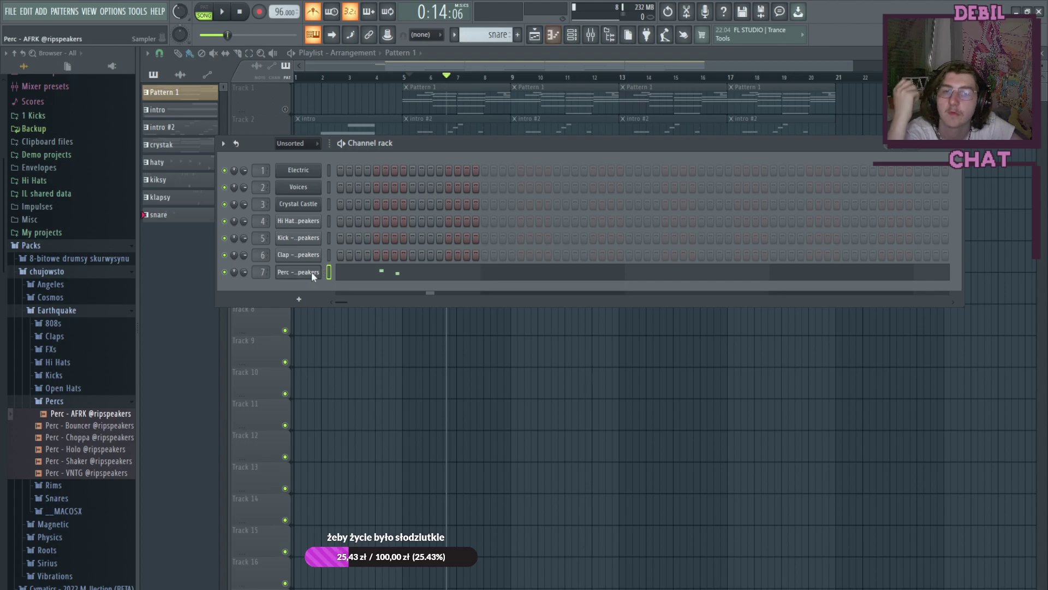
{"action": "left_click", "coordinate": [353, 272]}
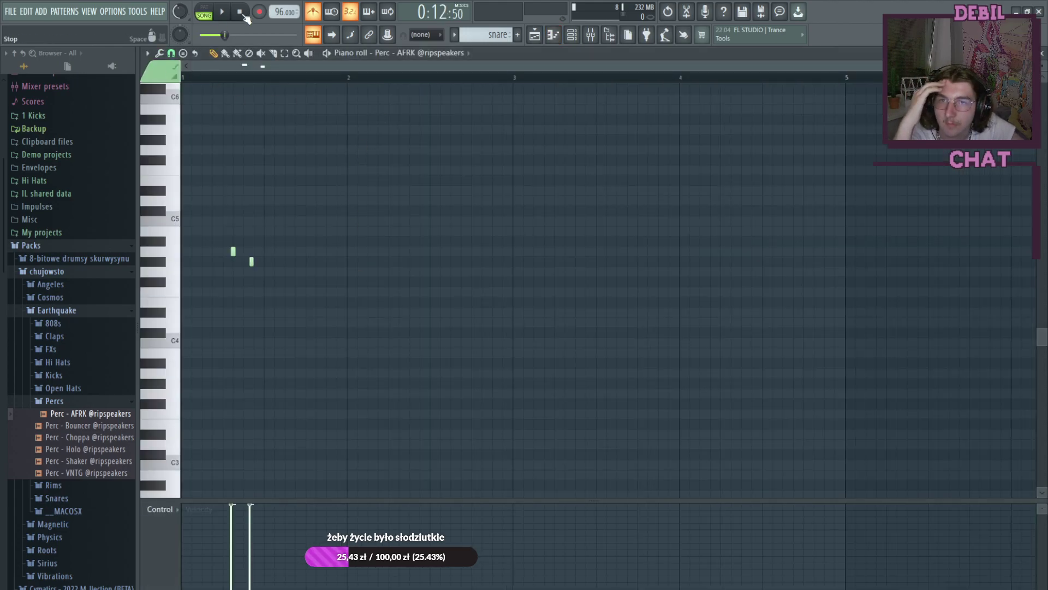
{"action": "right_click", "coordinate": [233, 251]}
{"action": "right_click", "coordinate": [251, 261]}
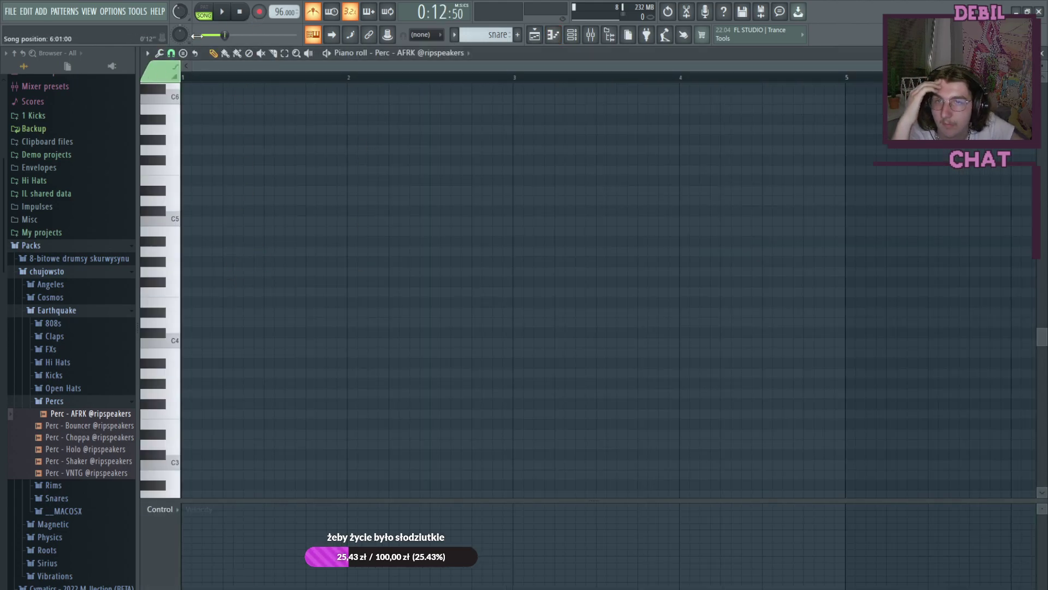
Step: Record a new A4 and G#4 take on the Perc - AFRK channel in pattern mode
{"action": "left_click", "coordinate": [204, 7]}
{"action": "left_click", "coordinate": [223, 12]}
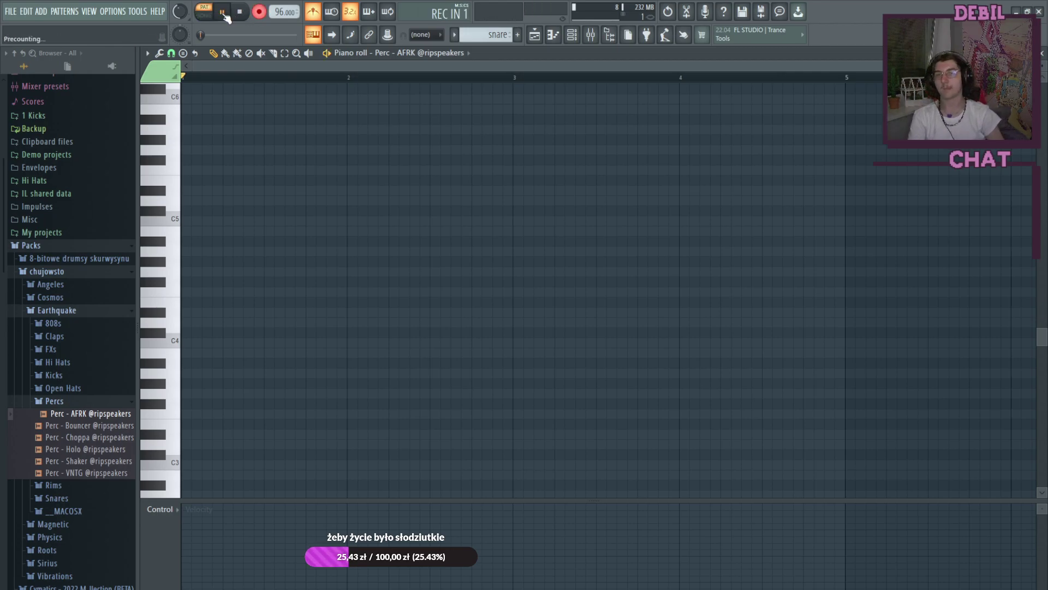
{"action": "key", "text": "n"}
{"action": "key", "text": "h"}
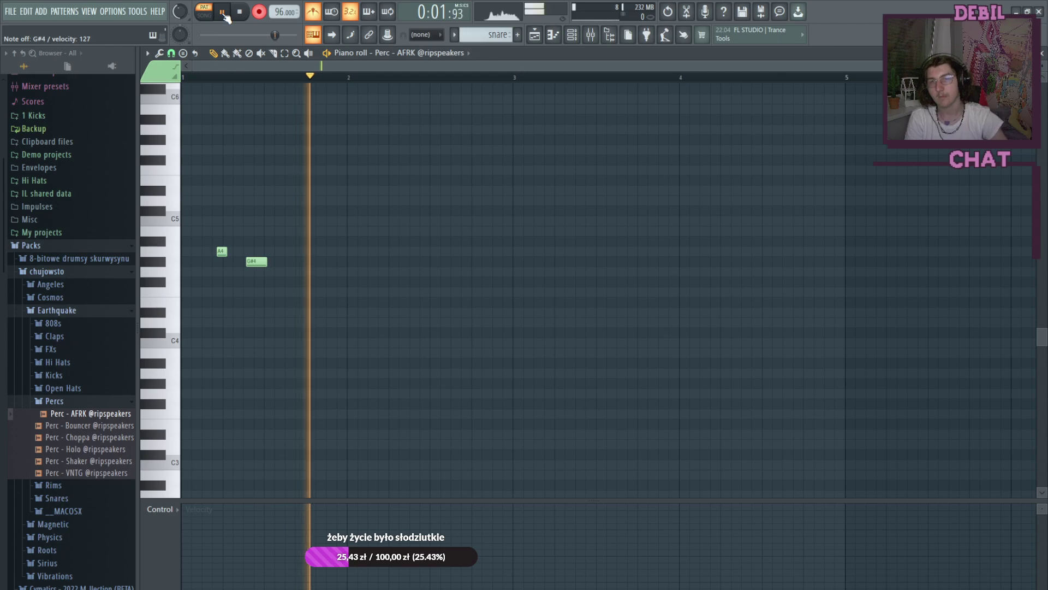
{"action": "left_click", "coordinate": [228, 16]}
Step: Select both recorded percussion notes and shift them about one step later
{"action": "left_click", "coordinate": [284, 53]}
{"action": "left_click_drag", "start_coordinate": [219, 217], "coordinate": [265, 264]}
{"action": "left_click", "coordinate": [280, 302]}
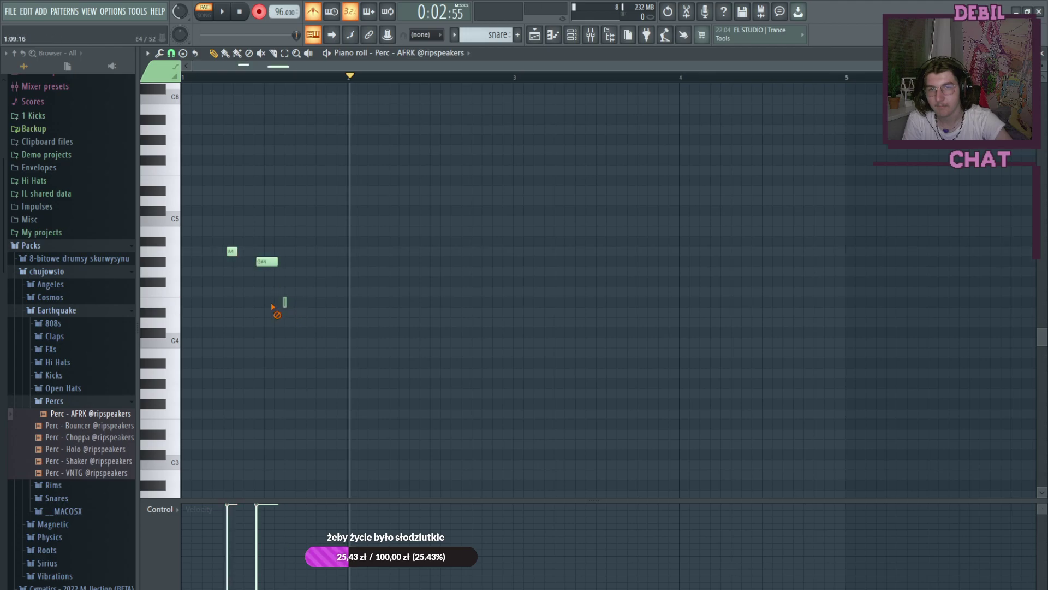
Step: Play the song from bar 5 to check the re-recorded percussion take
{"action": "left_click", "coordinate": [535, 35]}
{"action": "left_click_drag", "start_coordinate": [398, 77], "coordinate": [407, 77]}
{"action": "left_click", "coordinate": [224, 13]}
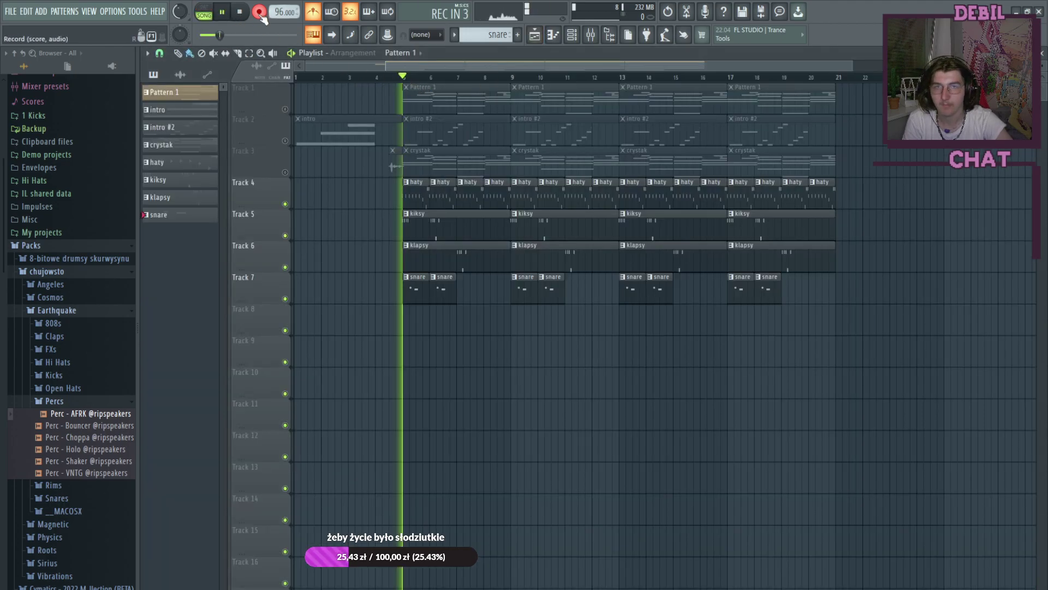
{"action": "left_click", "coordinate": [228, 18]}
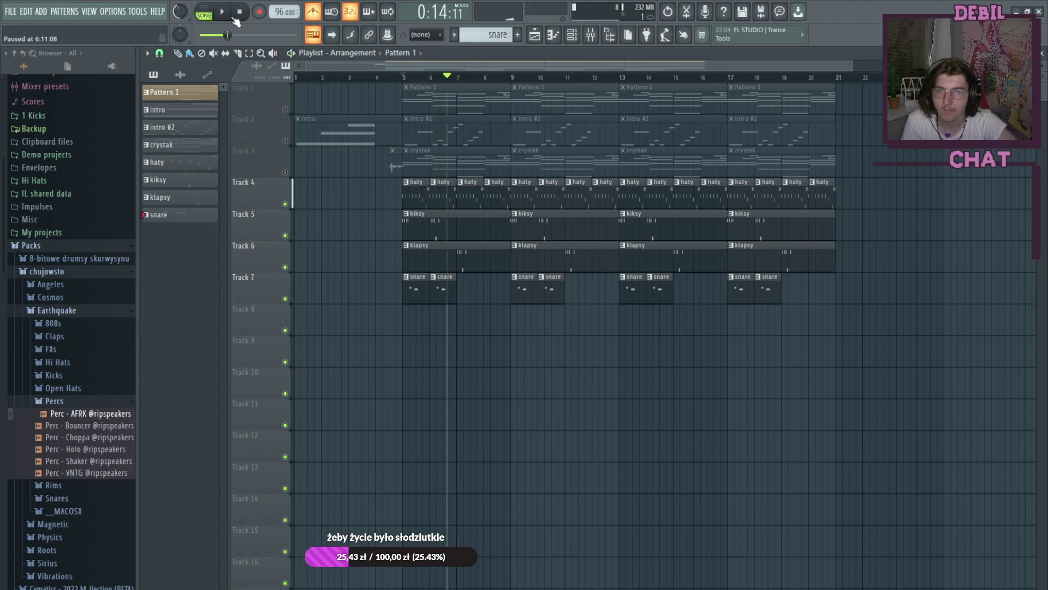
Step: Select both notes in the Perc - AFRK piano roll and move them about two steps later
{"action": "left_click", "coordinate": [571, 36]}
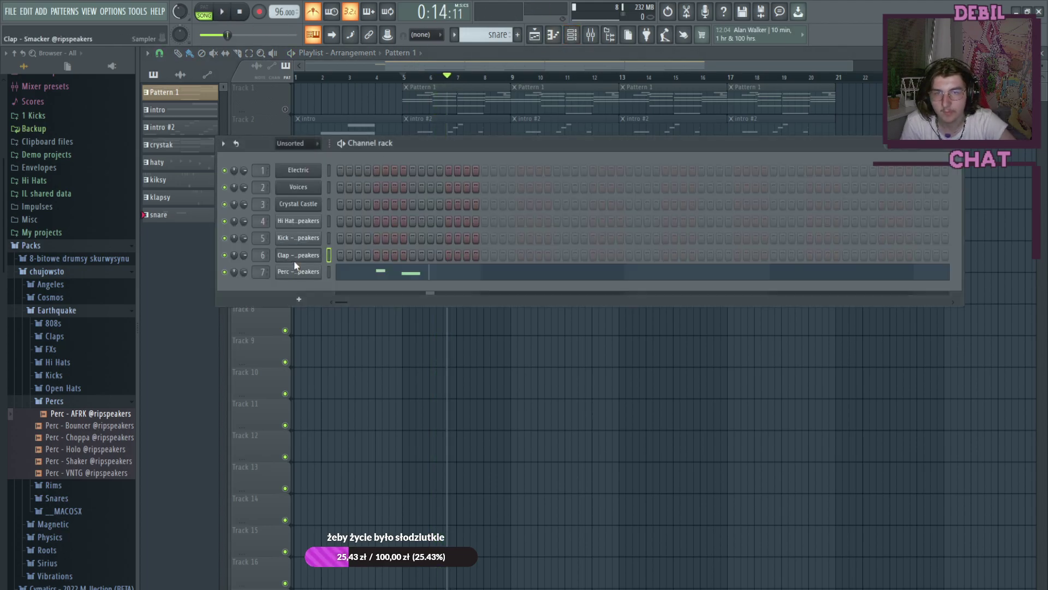
{"action": "left_click", "coordinate": [295, 269]}
{"action": "left_click", "coordinate": [531, 180]}
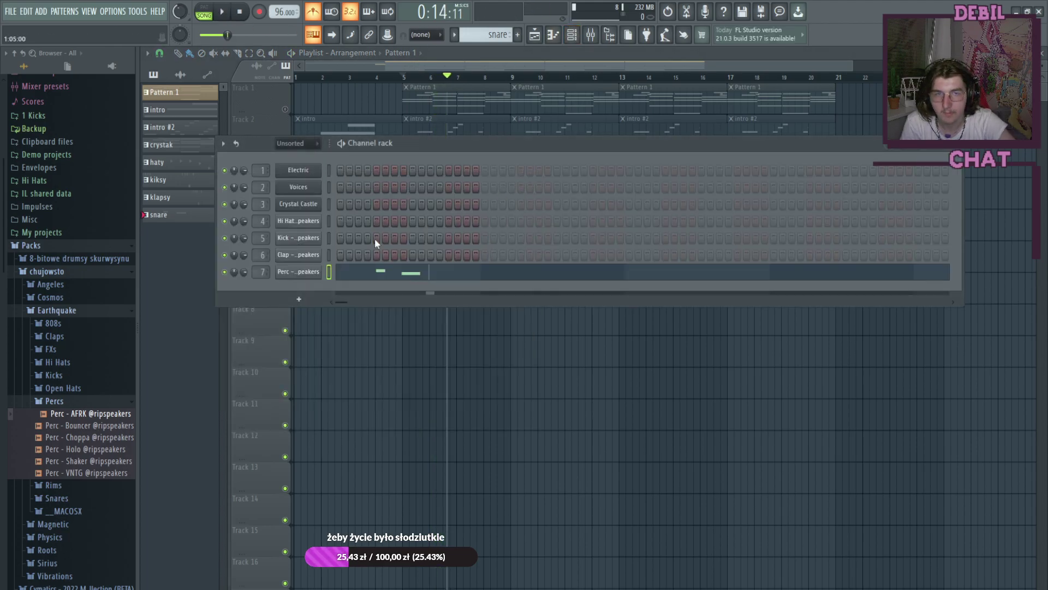
{"action": "left_click", "coordinate": [338, 272]}
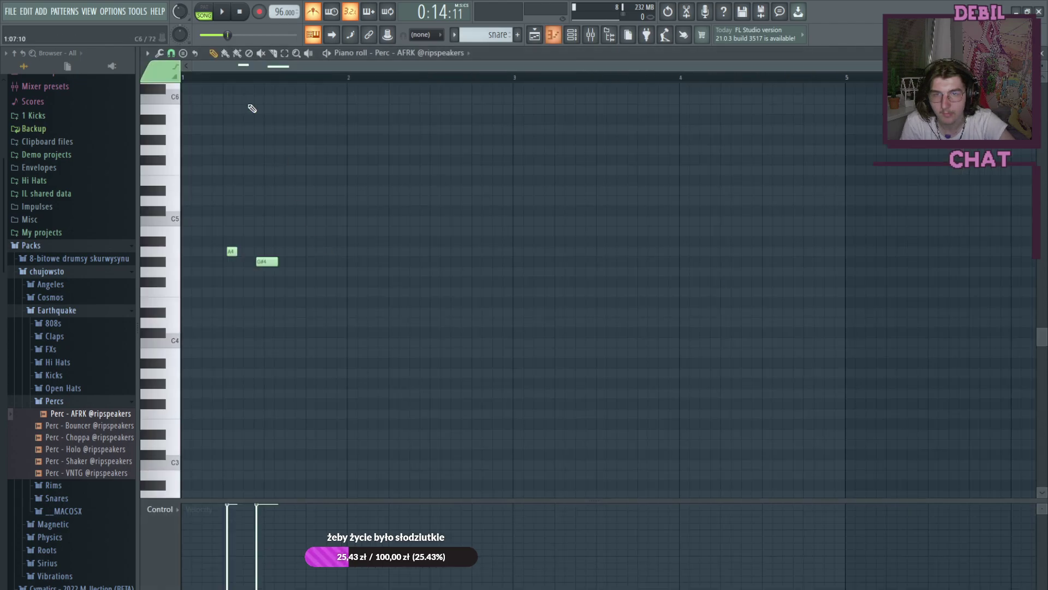
{"action": "left_click", "coordinate": [284, 54]}
{"action": "left_click_drag", "start_coordinate": [306, 219], "coordinate": [204, 299]}
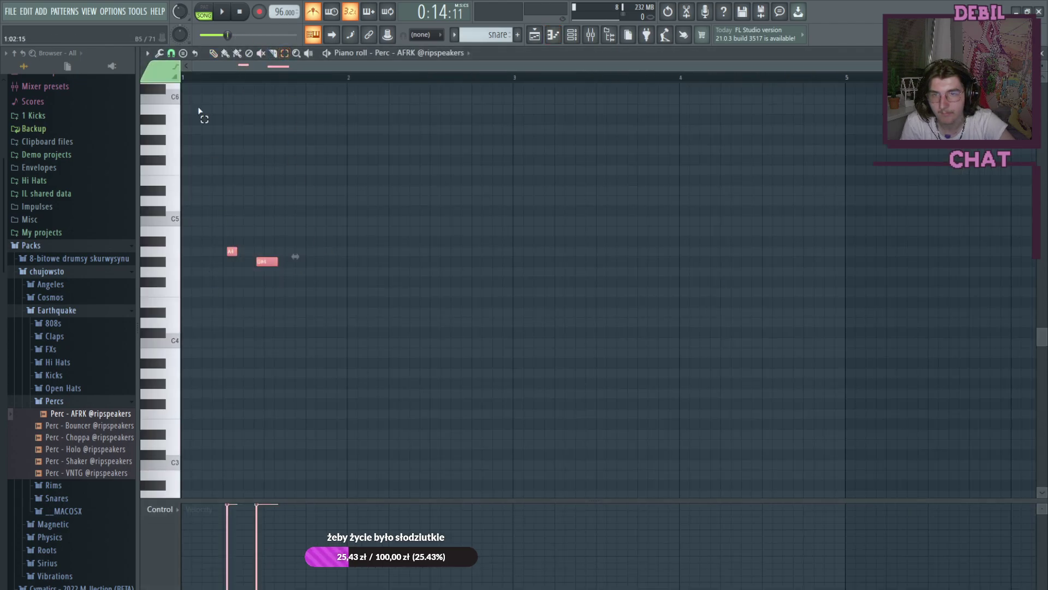
{"action": "left_click_drag", "start_coordinate": [264, 265], "coordinate": [283, 268]}
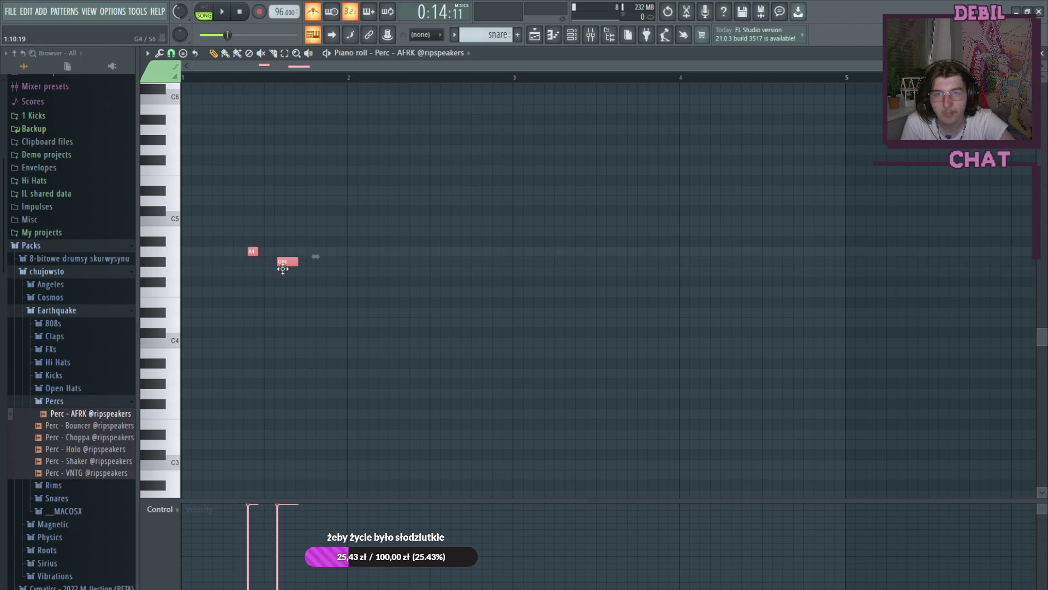
Step: Play the song from bar 5 to check the timing of the shifted percussion notes
{"action": "left_click", "coordinate": [535, 35]}
{"action": "left_click", "coordinate": [404, 76]}
{"action": "left_click", "coordinate": [223, 12]}
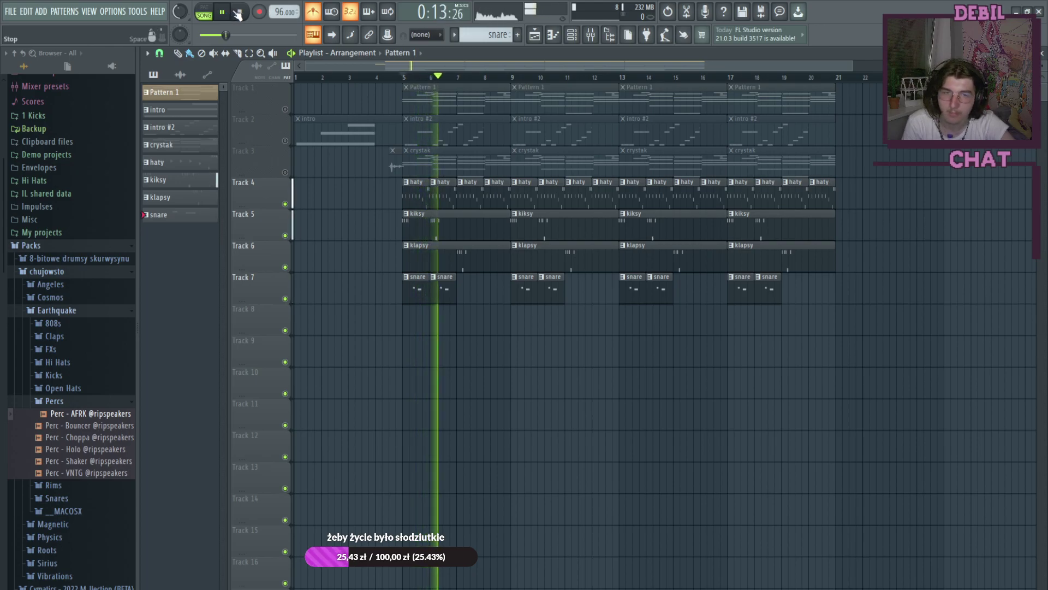
{"action": "left_click", "coordinate": [238, 13]}
Step: Audition samples in the Earthquake pack's Open Hats folder and replace the Perc - AFRK channel's sample with Open Hat - Low Low
{"action": "scroll", "coordinate": [131, 246], "scroll_direction": "up", "scroll_amount": 1}
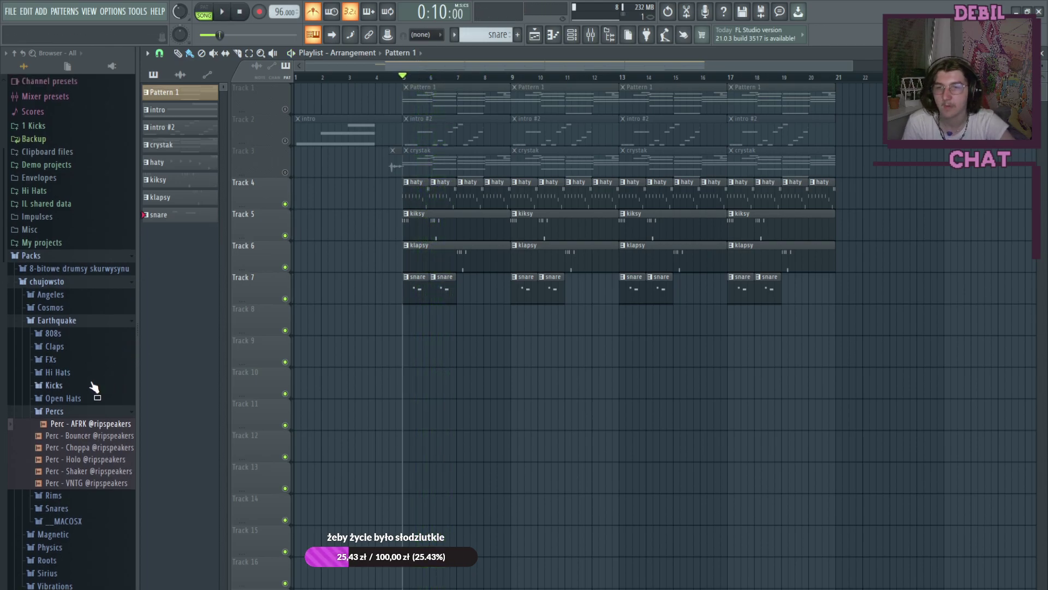
{"action": "left_click", "coordinate": [84, 398]}
{"action": "left_click", "coordinate": [86, 413]}
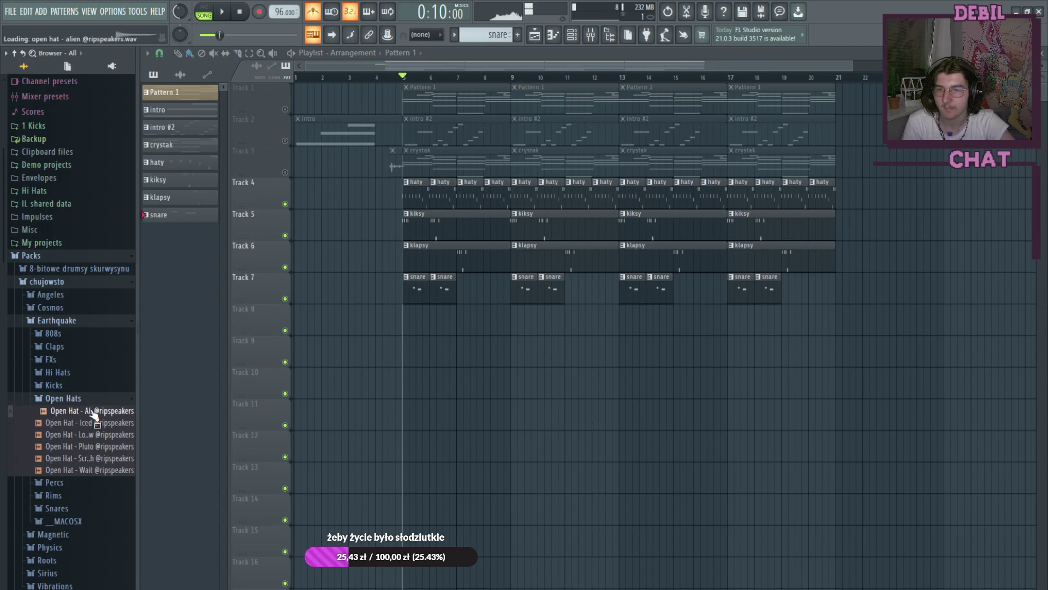
{"action": "left_click", "coordinate": [103, 435]}
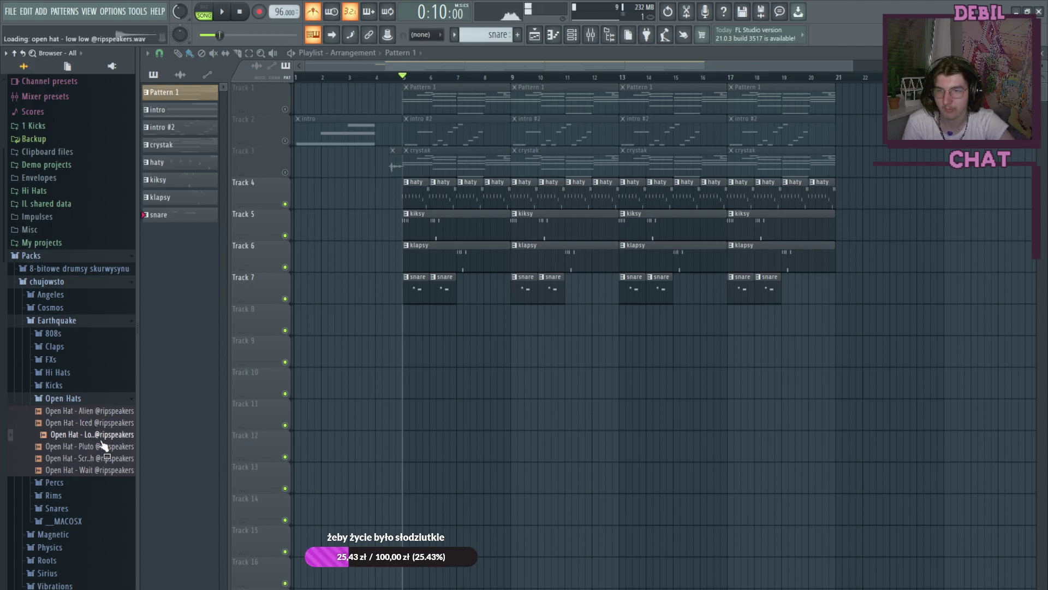
{"action": "left_click", "coordinate": [571, 38]}
{"action": "left_click_drag", "start_coordinate": [112, 435], "coordinate": [307, 276]}
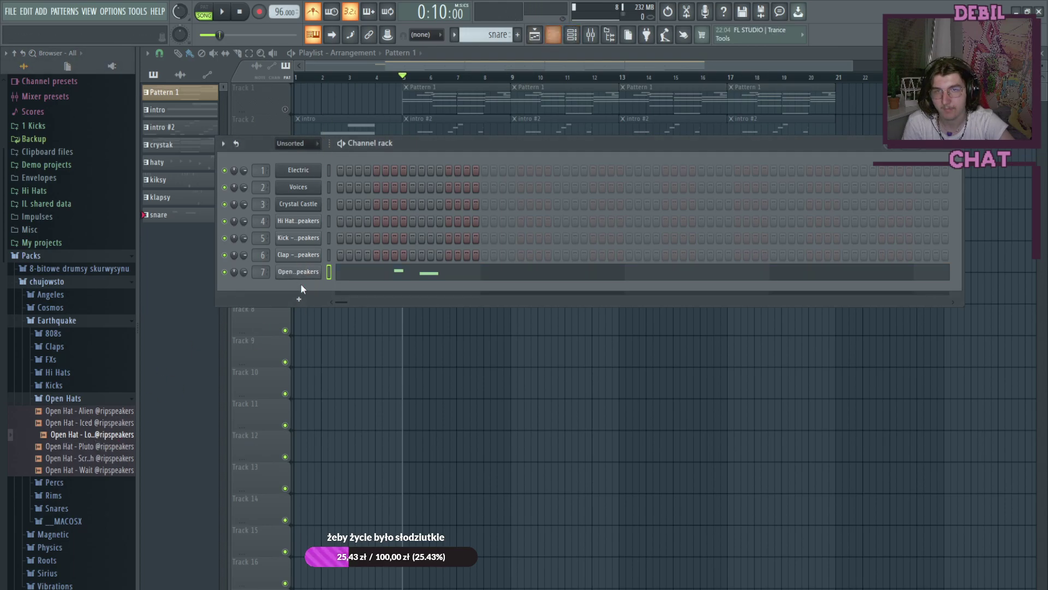
Step: Delete both notes from the Open Hat - Low Low piano roll
{"action": "left_click", "coordinate": [335, 272]}
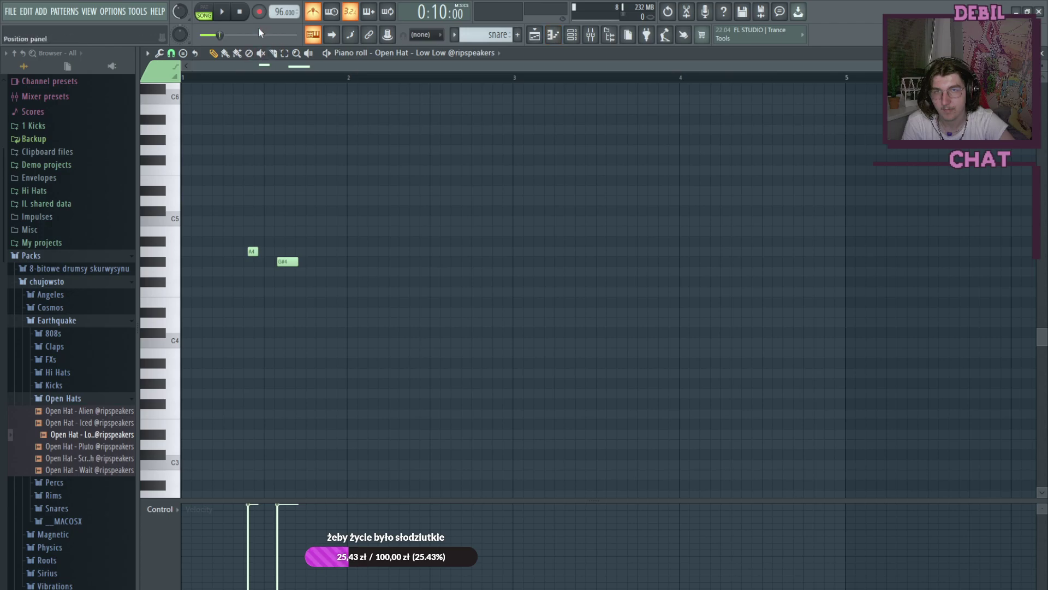
{"action": "right_click", "coordinate": [252, 252]}
{"action": "right_click", "coordinate": [288, 262]}
Step: Record three A4 open hat hits in the first bar of the snare pattern, in pattern mode
{"action": "left_click_drag", "start_coordinate": [220, 35], "coordinate": [214, 33]}
{"action": "left_click", "coordinate": [207, 11]}
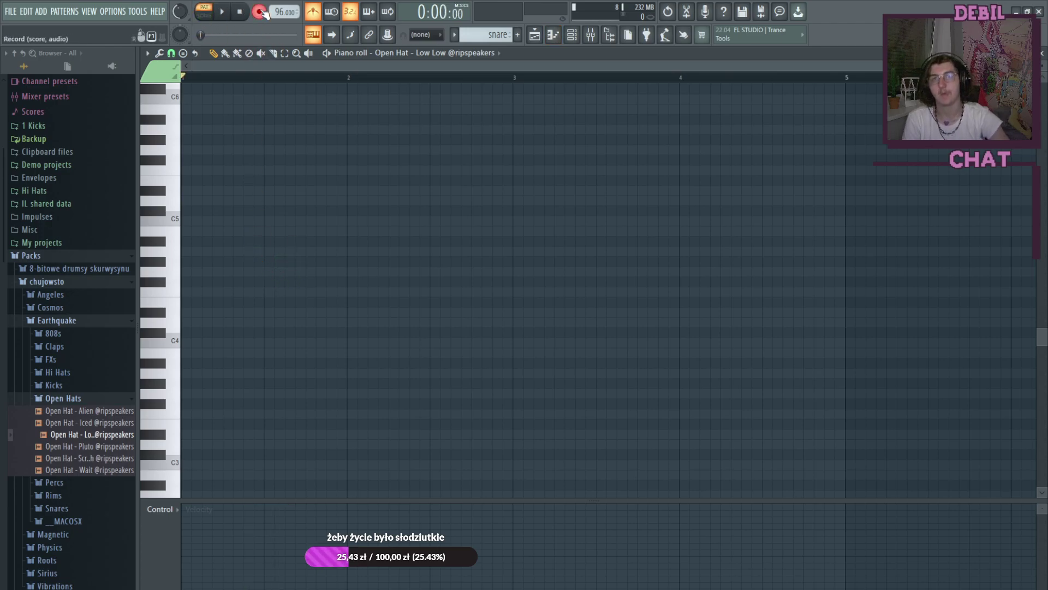
{"action": "key", "text": "space"}
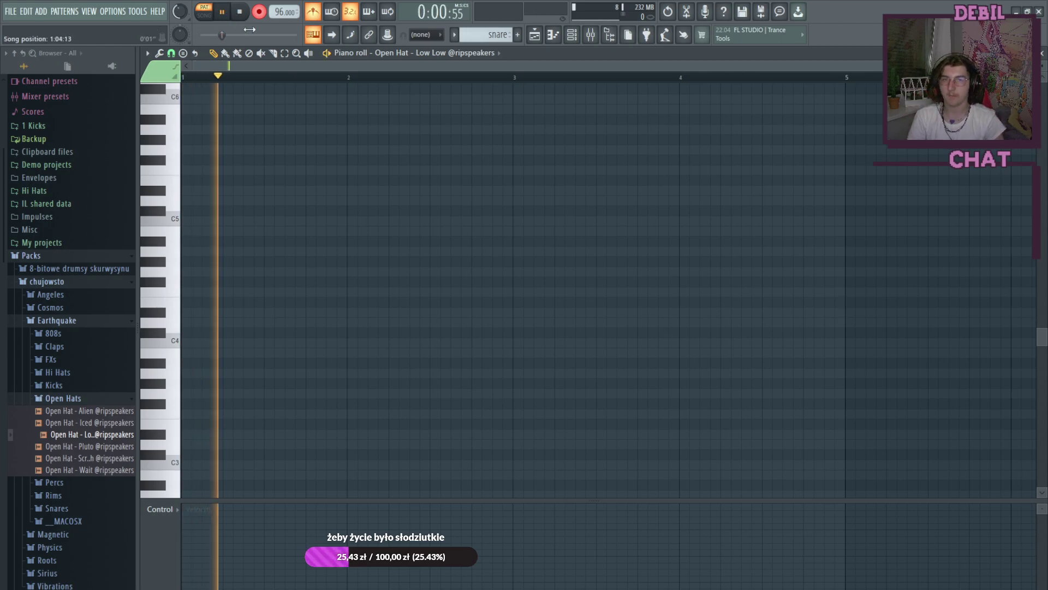
{"action": "key", "text": "n"}
{"action": "key", "text": "n"}
{"action": "key", "text": "n"}
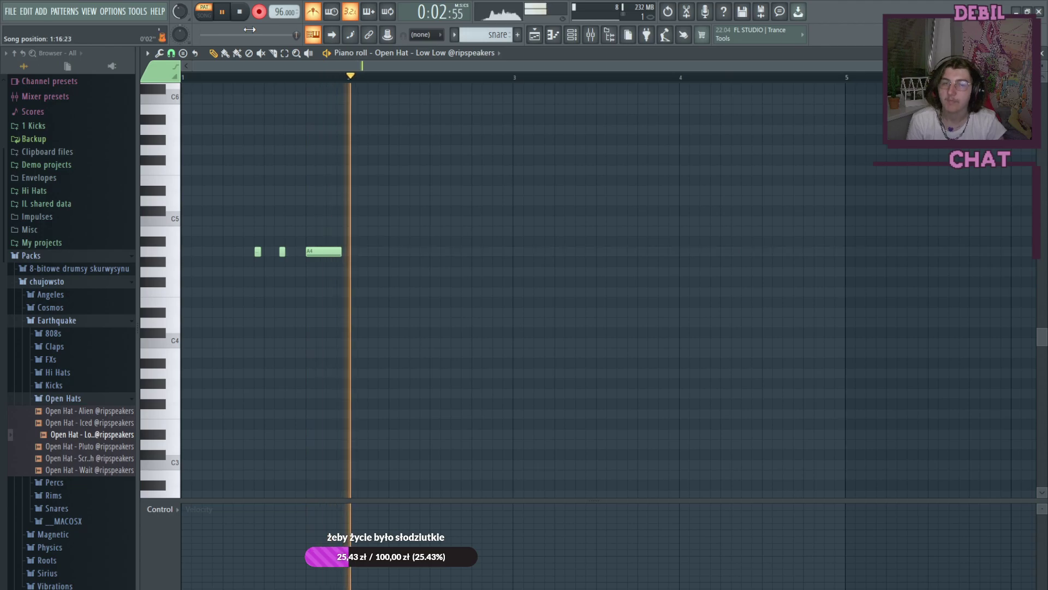
{"action": "key", "text": "space"}
Step: Play the song from bar 5 to hear the open hat hits with the other drums
{"action": "left_click", "coordinate": [535, 35]}
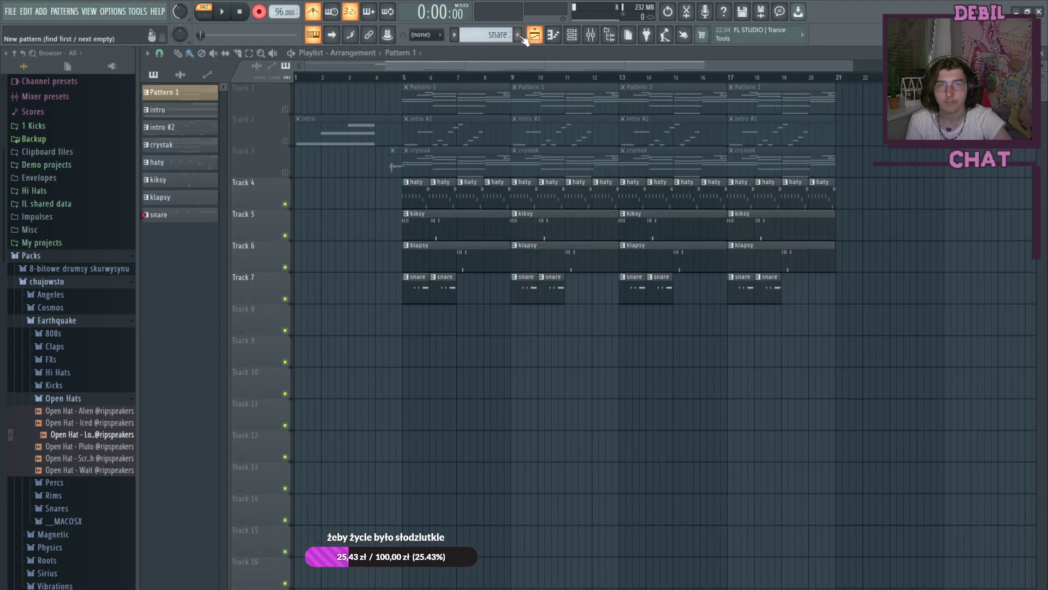
{"action": "left_click", "coordinate": [403, 77]}
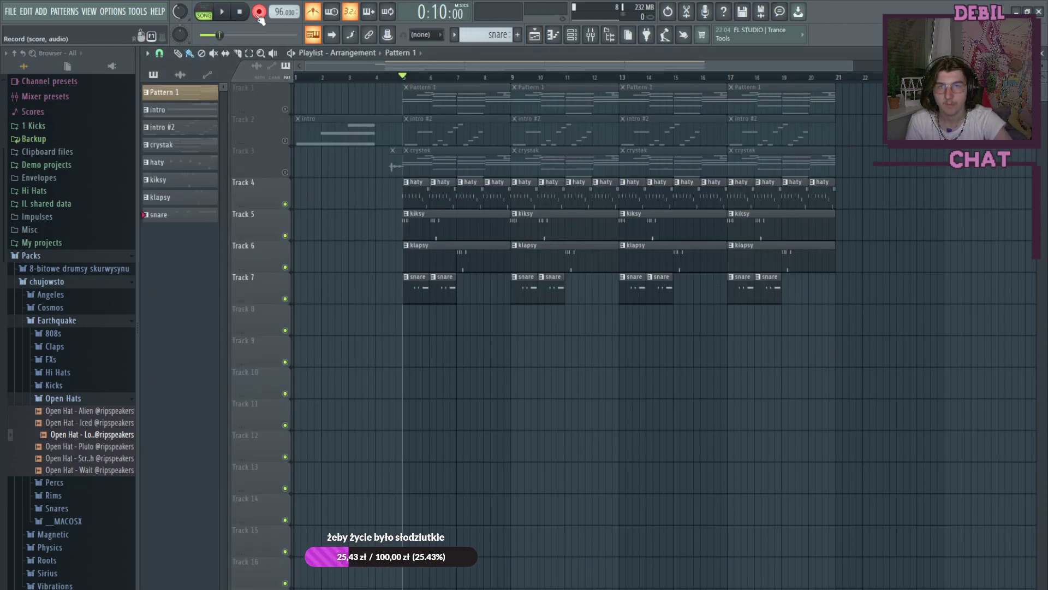
{"action": "left_click", "coordinate": [222, 12]}
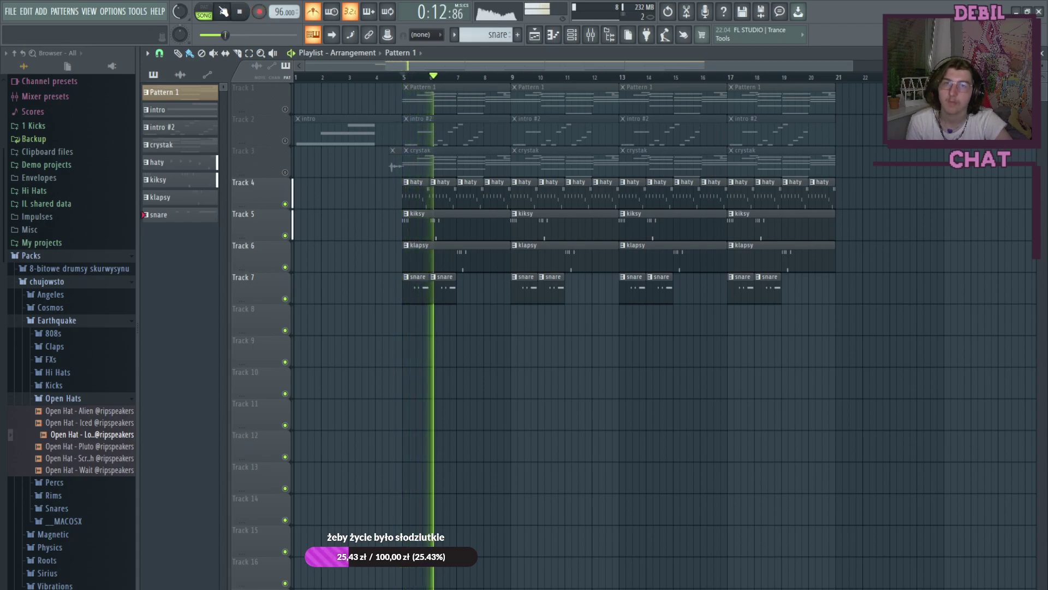
{"action": "left_click", "coordinate": [226, 15]}
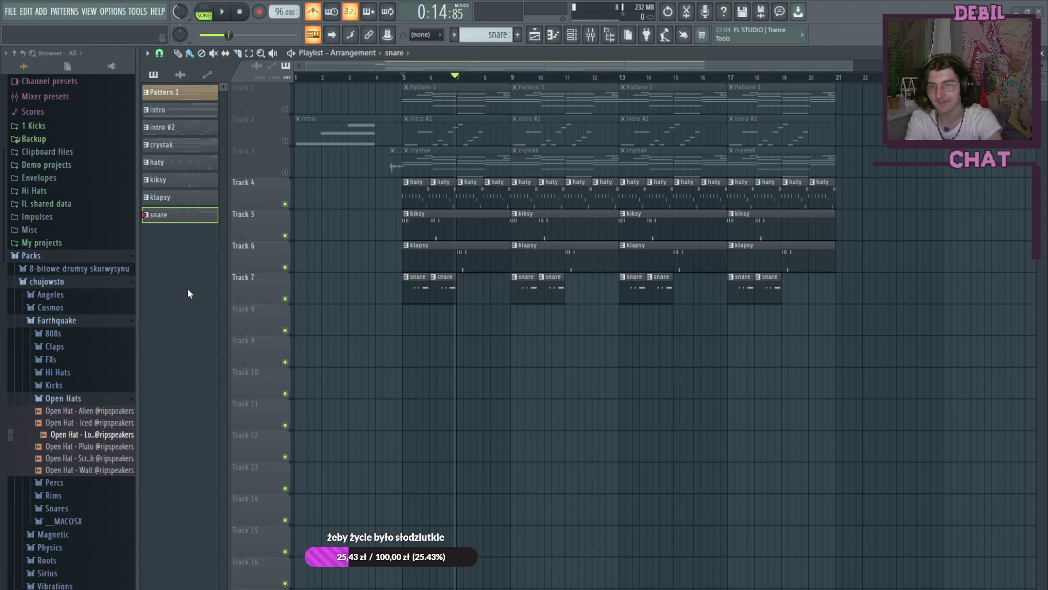
Step: Rename the snare pattern to OH and shorten its last open hat note by about one step
{"action": "key", "text": "Return"}
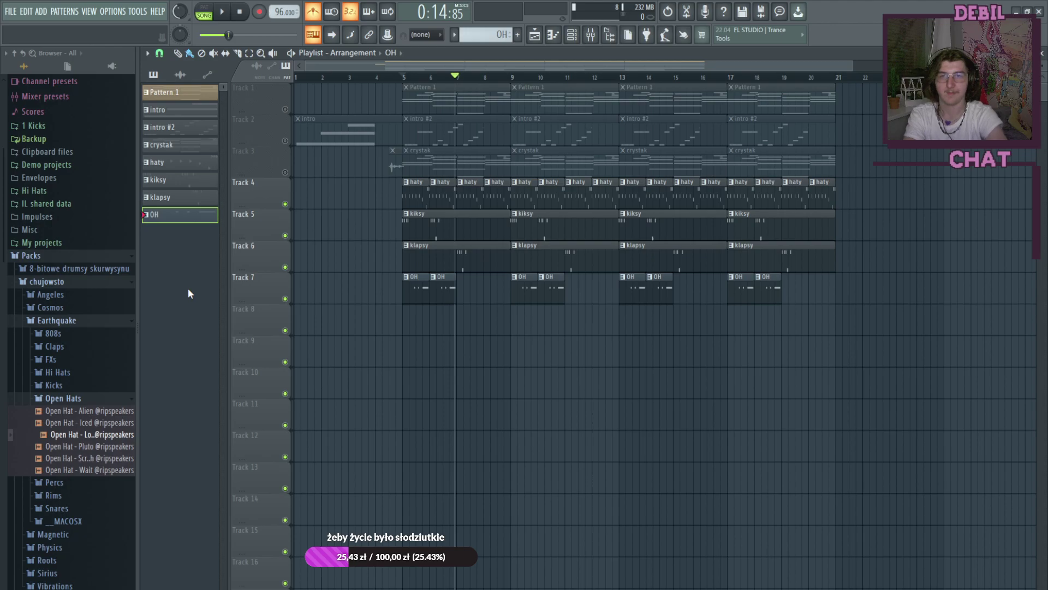
{"action": "left_click", "coordinate": [553, 34]}
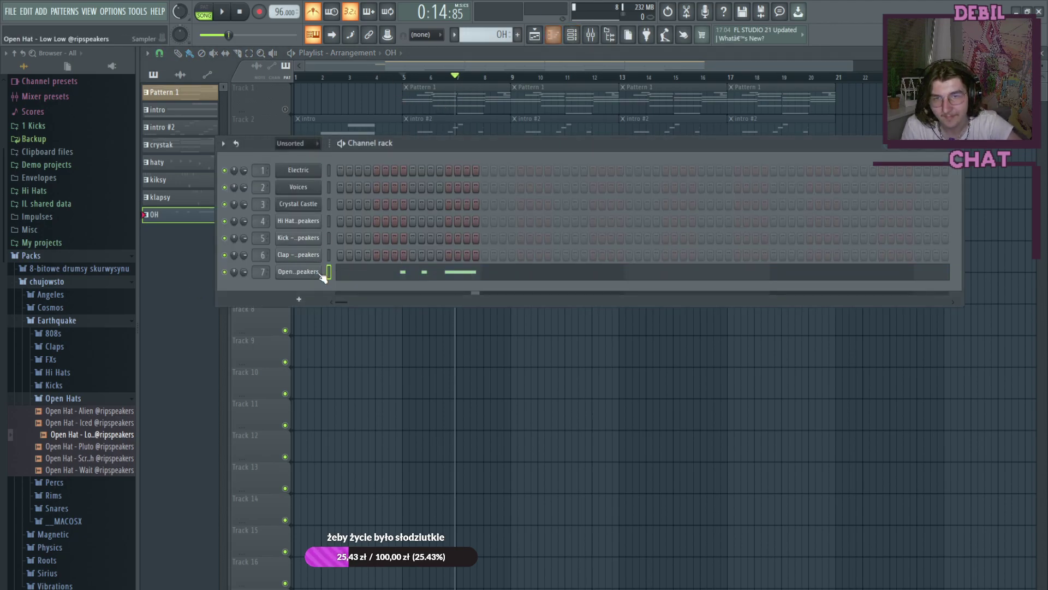
{"action": "left_click", "coordinate": [345, 271]}
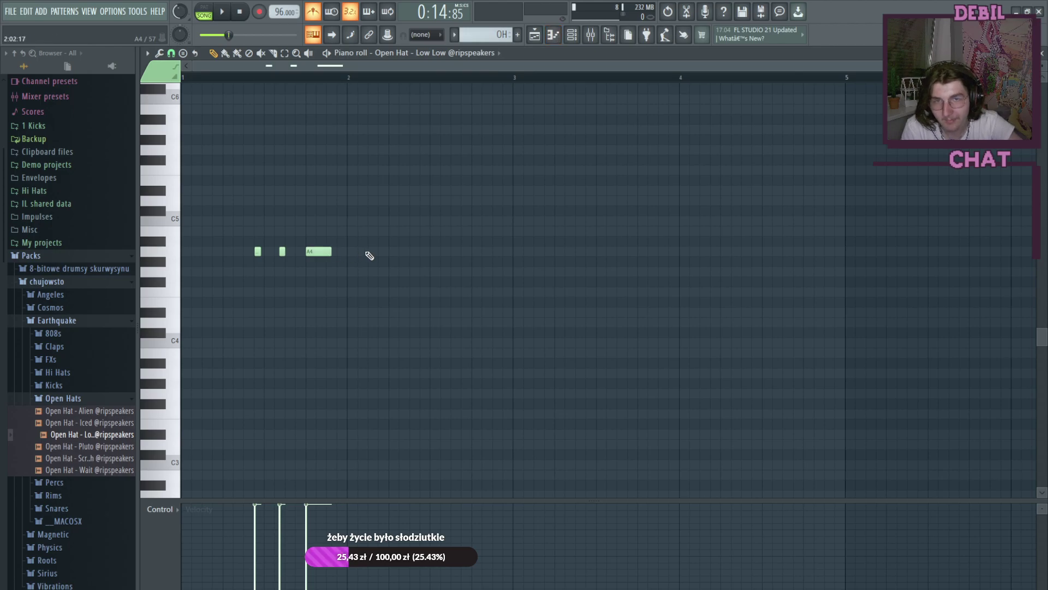
Step: Play the arrangement from bar 5 to check the edited OH pattern
{"action": "left_click", "coordinate": [535, 34]}
{"action": "left_click", "coordinate": [535, 34]}
{"action": "left_click", "coordinate": [535, 35]}
{"action": "left_click", "coordinate": [402, 78]}
{"action": "left_click", "coordinate": [228, 16]}
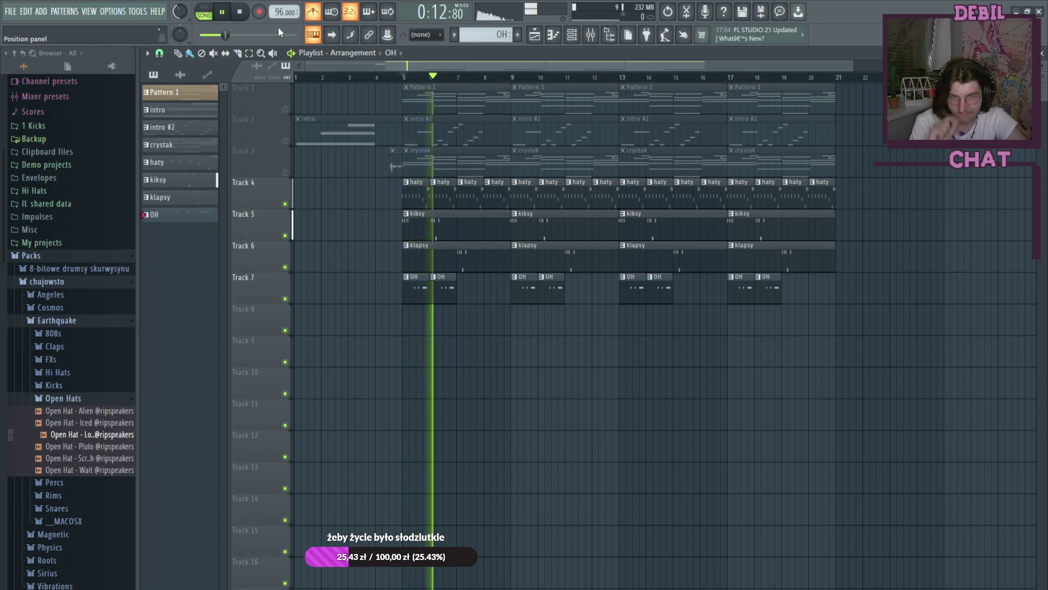
{"action": "key", "text": "space"}
Step: Lower the volume of Insert 4 in the mixer and pan Insert 7 to the right
{"action": "left_click", "coordinate": [572, 36]}
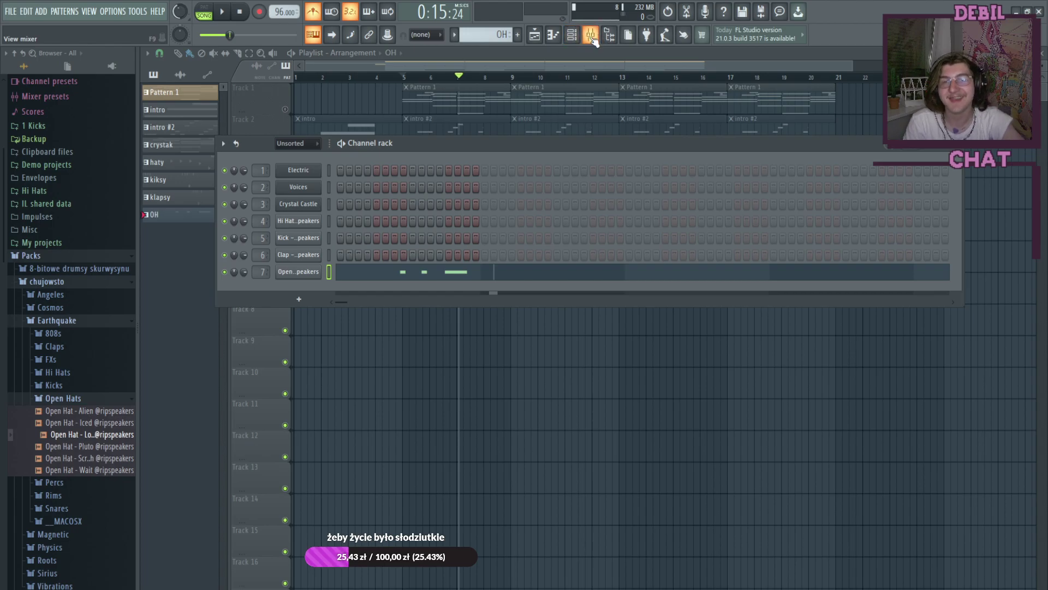
{"action": "left_click", "coordinate": [593, 41]}
{"action": "left_click_drag", "start_coordinate": [292, 479], "coordinate": [291, 492]}
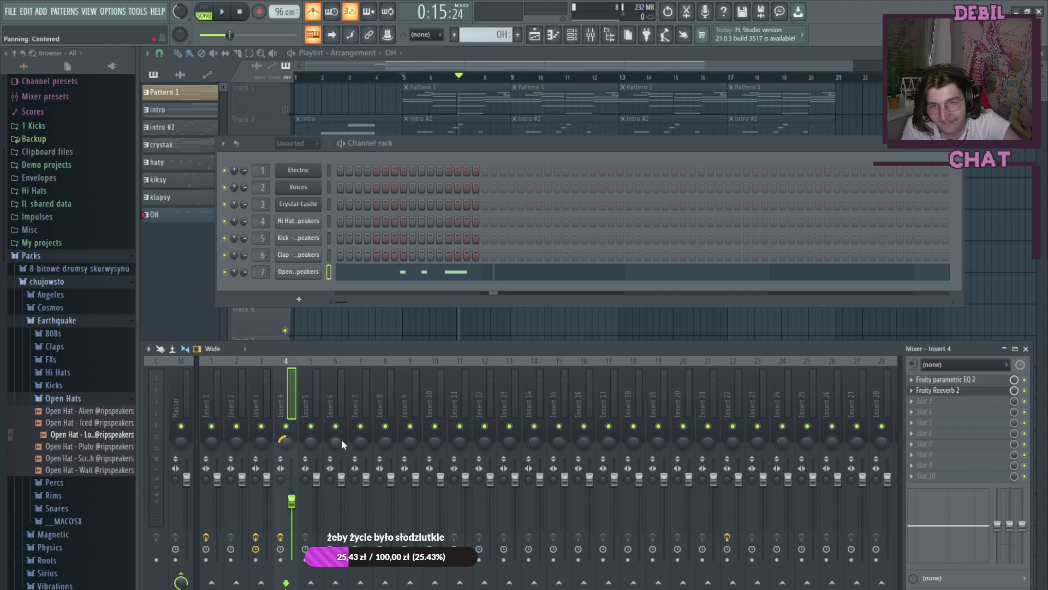
{"action": "left_click_drag", "start_coordinate": [356, 445], "coordinate": [356, 432]}
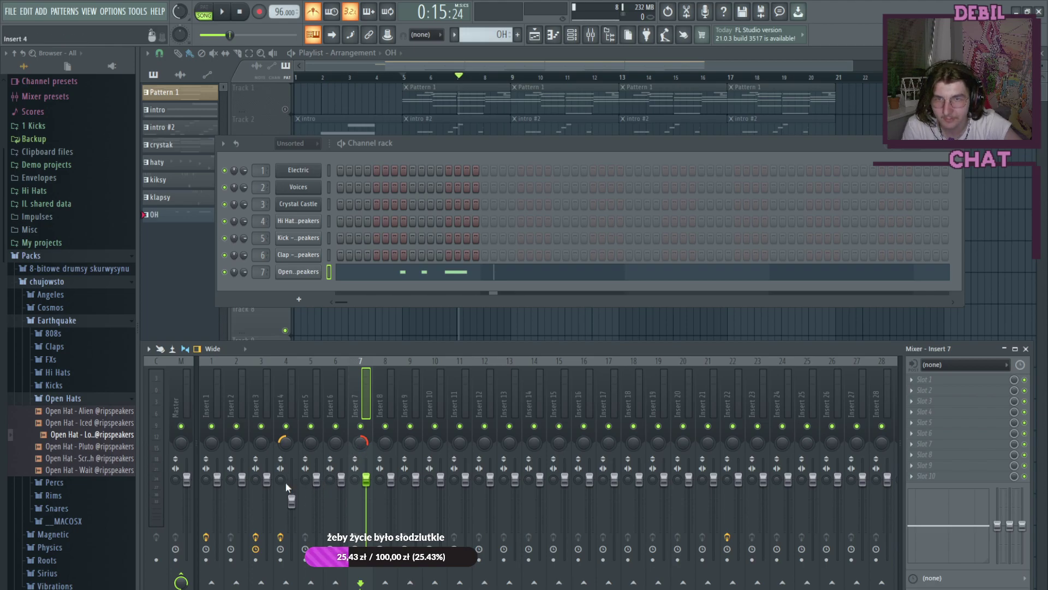
Step: Slightly lower the mixer volumes of Inserts 1, 2 and 3
{"action": "left_click_drag", "start_coordinate": [218, 478], "coordinate": [267, 484]}
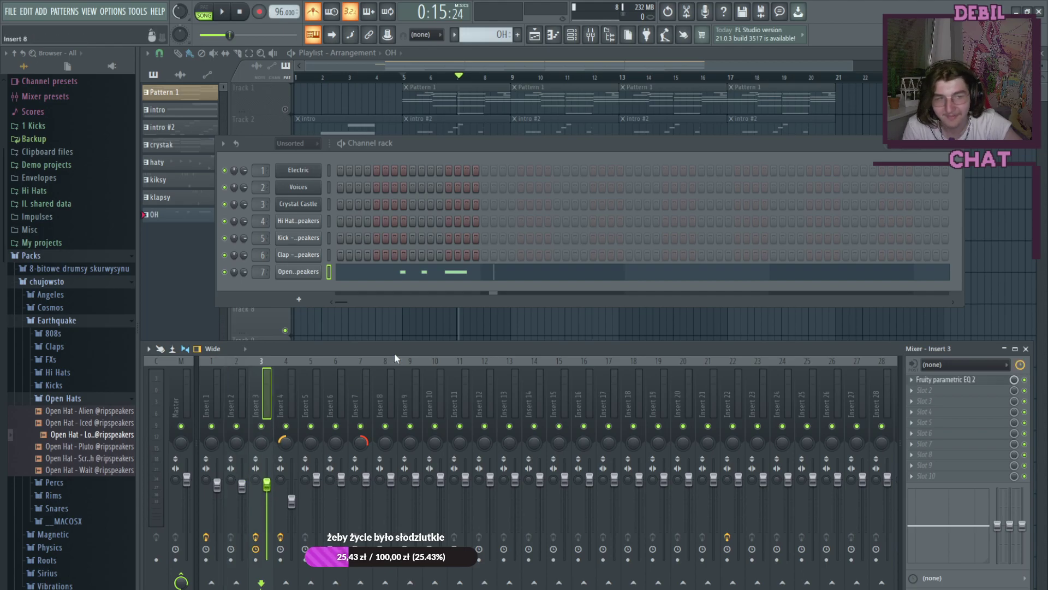
{"action": "key", "text": "F12"}
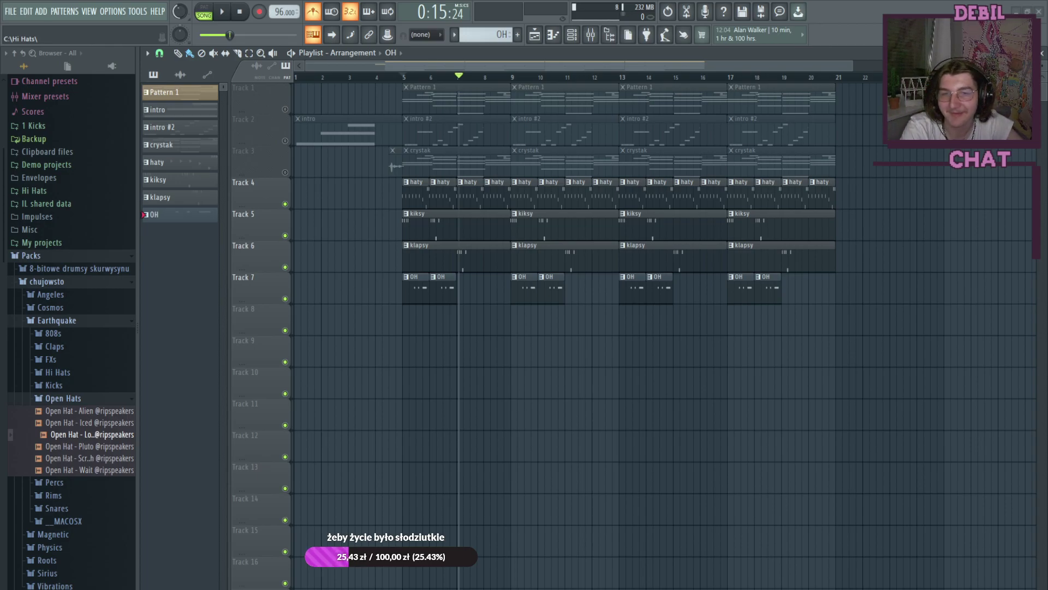
Step: Play the song from bar 5 to check the adjusted mixer levels and panning
{"action": "left_click", "coordinate": [405, 82]}
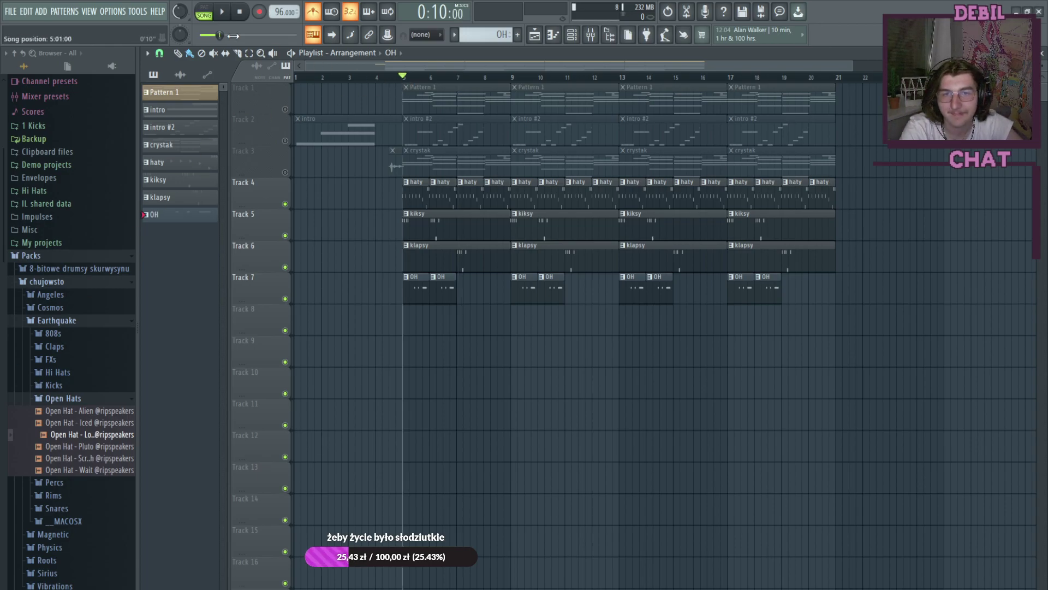
{"action": "left_click", "coordinate": [224, 15]}
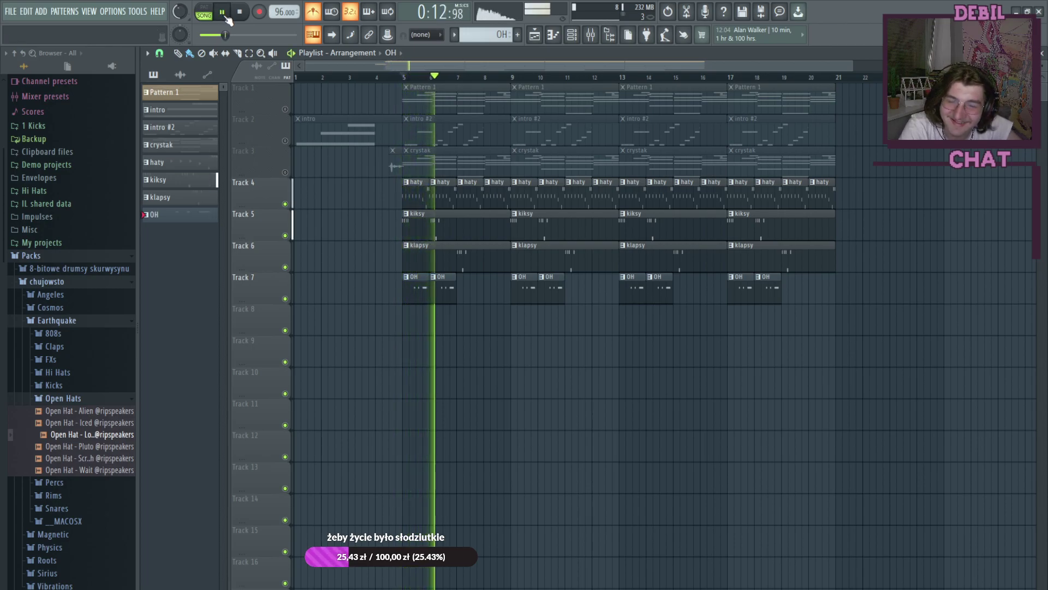
{"action": "left_click", "coordinate": [224, 13]}
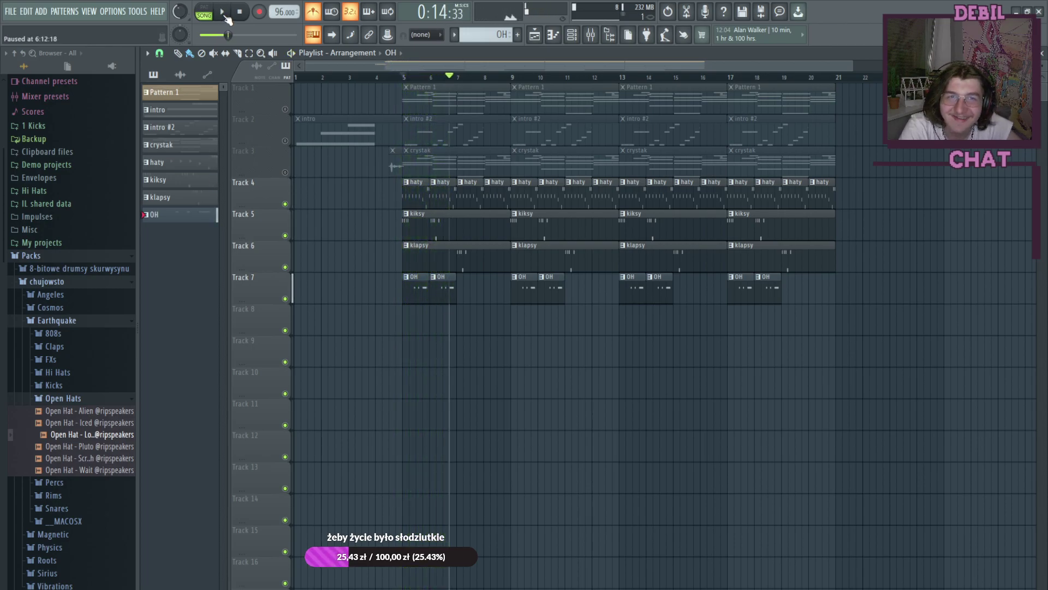
Step: Lower the time-stretching pitch of the Open Hat - Low sample in its channel settings
{"action": "left_click", "coordinate": [591, 36]}
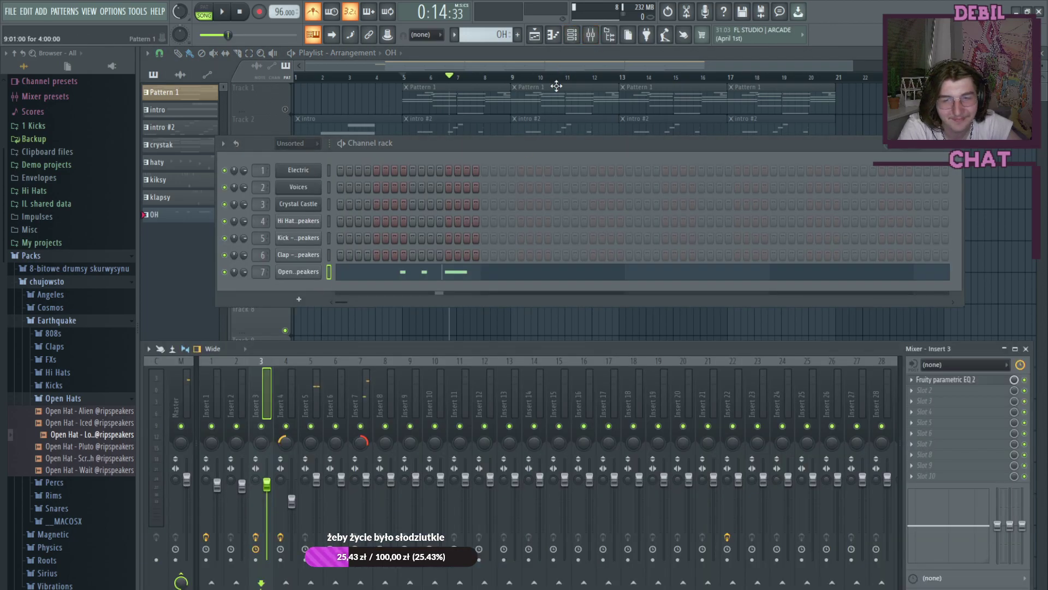
{"action": "left_click", "coordinate": [313, 272]}
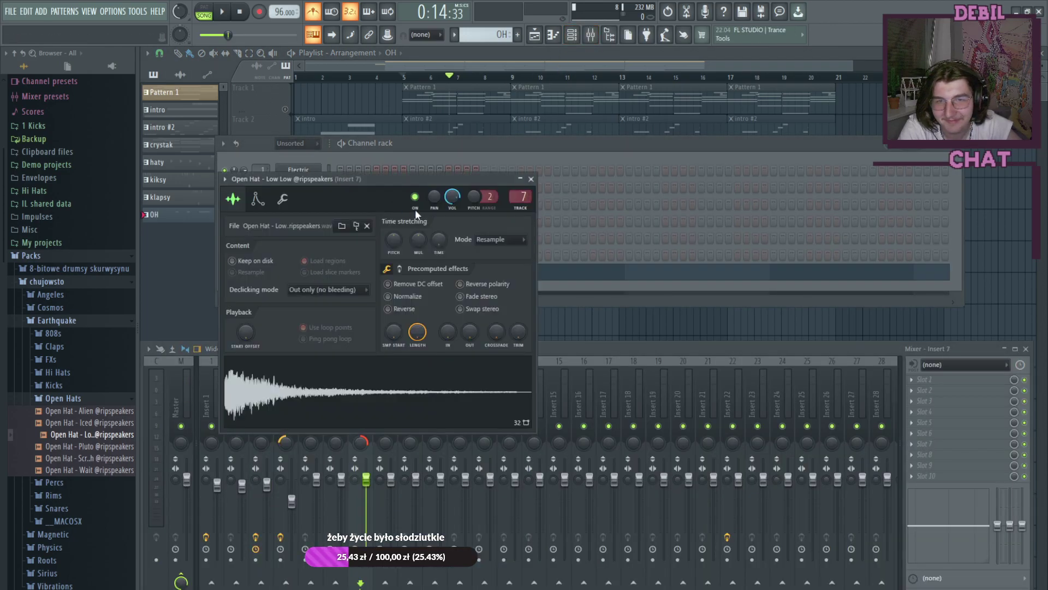
{"action": "left_click_drag", "start_coordinate": [393, 239], "coordinate": [393, 253]}
Step: Play the song from bar 5 and unmute Tracks 1, 2 and 3 to hear the drums with the melodies
{"action": "left_click", "coordinate": [403, 77]}
{"action": "left_click", "coordinate": [223, 11]}
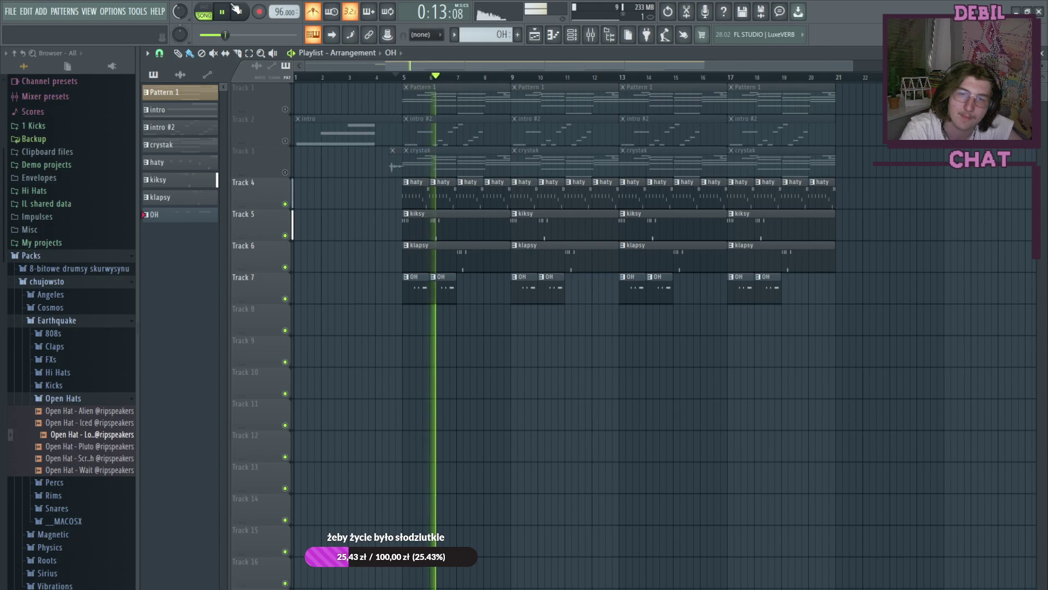
{"action": "left_click", "coordinate": [285, 108]}
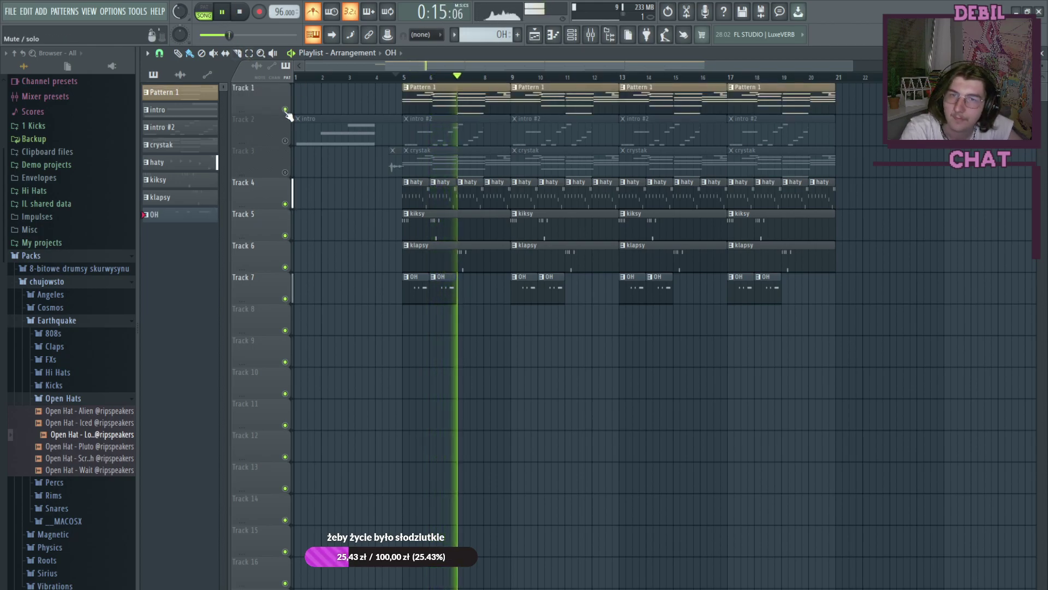
{"action": "left_click", "coordinate": [284, 141]}
{"action": "left_click", "coordinate": [285, 172]}
{"action": "left_click", "coordinate": [385, 77]}
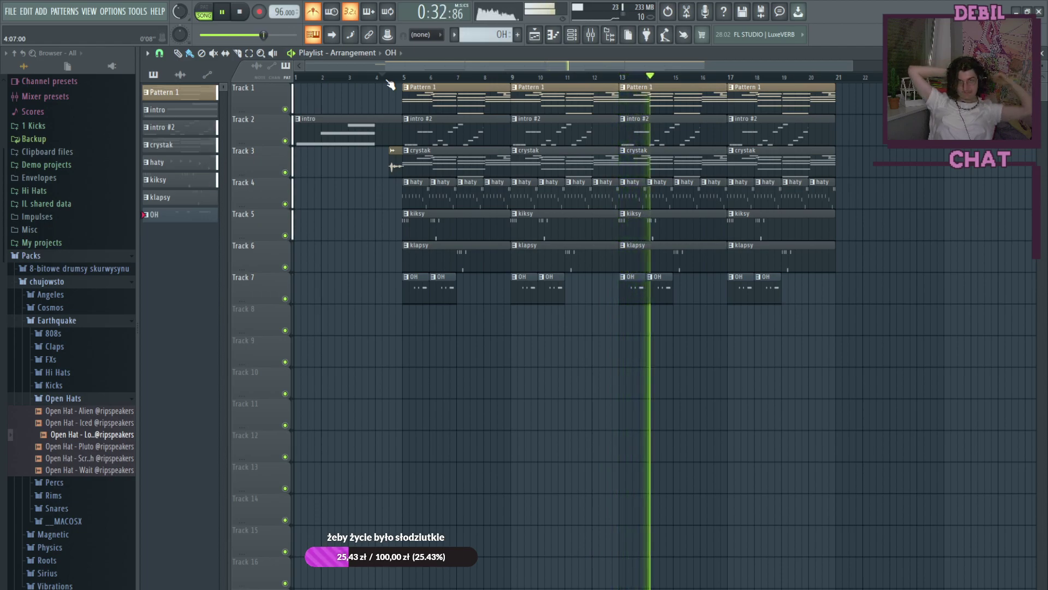
{"action": "left_click", "coordinate": [220, 13]}
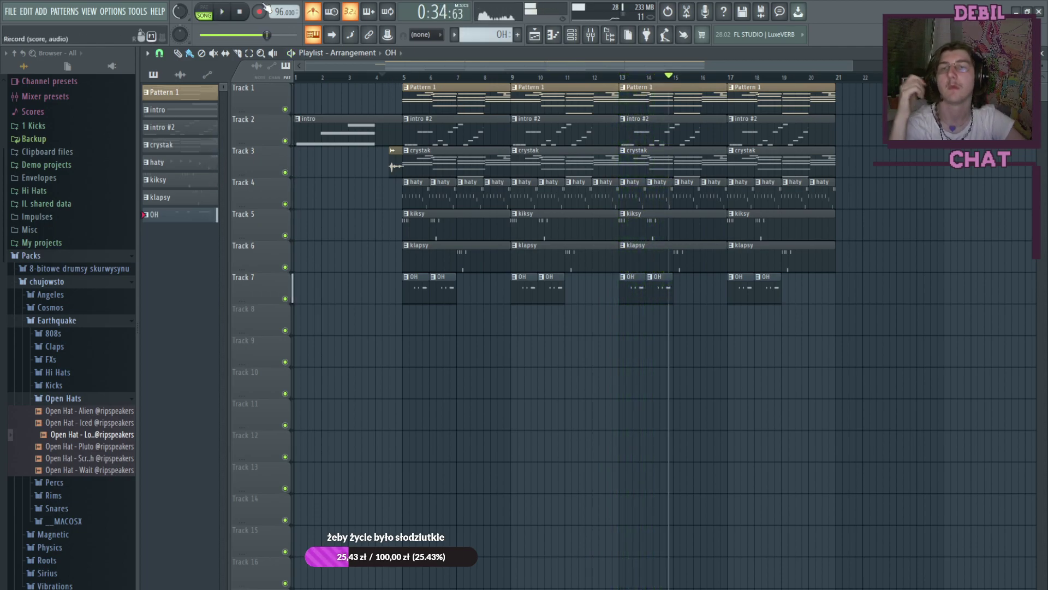
Step: Add Fruity parametric EQ 2 to mixer Insert 7 and play the arrangement from bar 5
{"action": "left_click", "coordinate": [590, 34]}
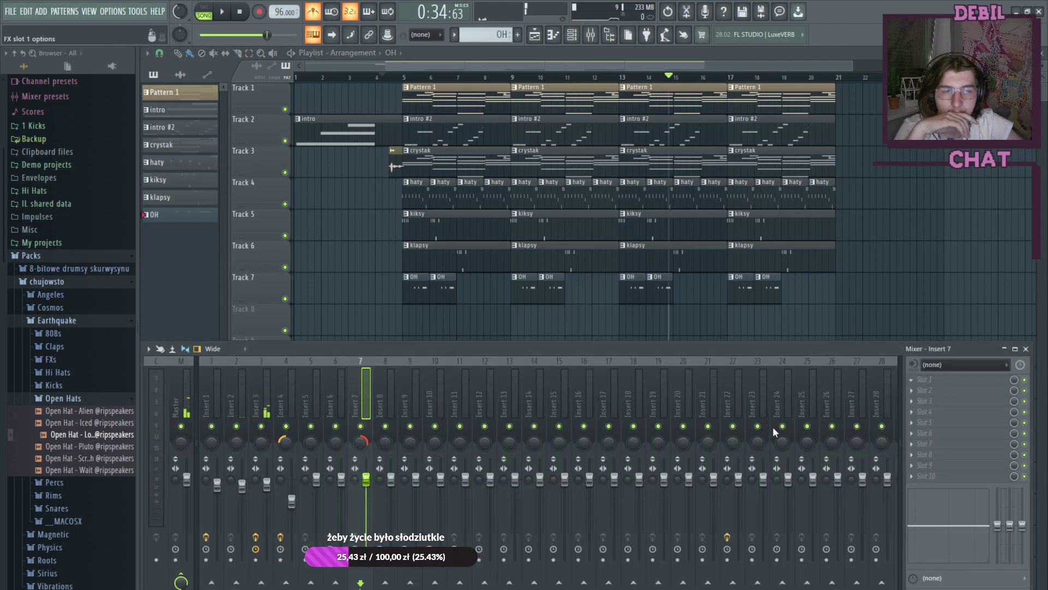
{"action": "left_click", "coordinate": [670, 374]}
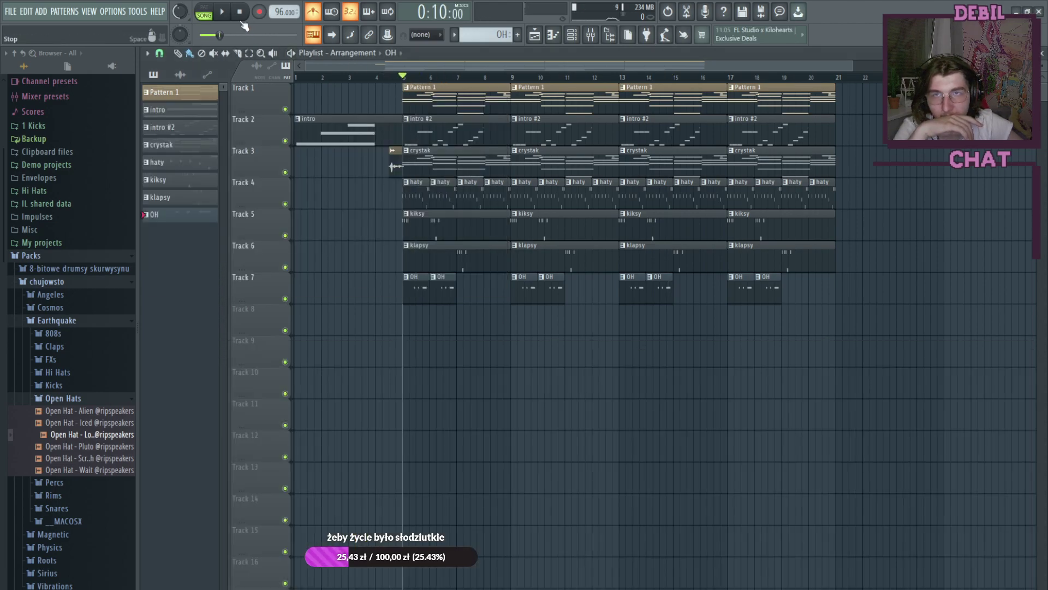
{"action": "left_click", "coordinate": [225, 13]}
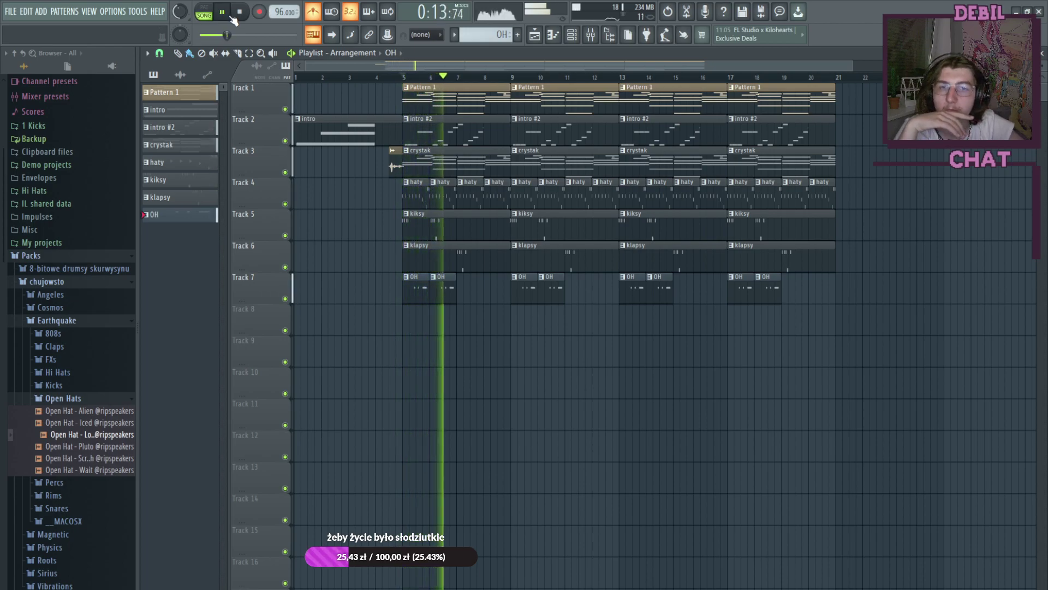
{"action": "left_click", "coordinate": [223, 16]}
Step: In the mixer, pan Insert 4 further left, slightly raise its volume, and lower the volume of Insert 7
{"action": "left_click", "coordinate": [571, 35]}
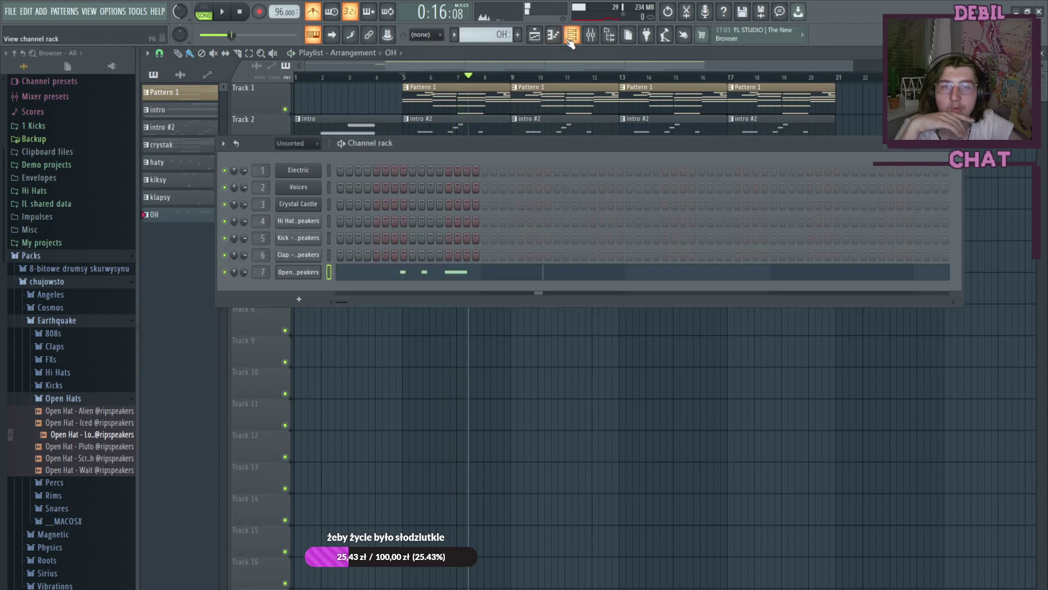
{"action": "left_click", "coordinate": [571, 37]}
{"action": "left_click", "coordinate": [592, 37]}
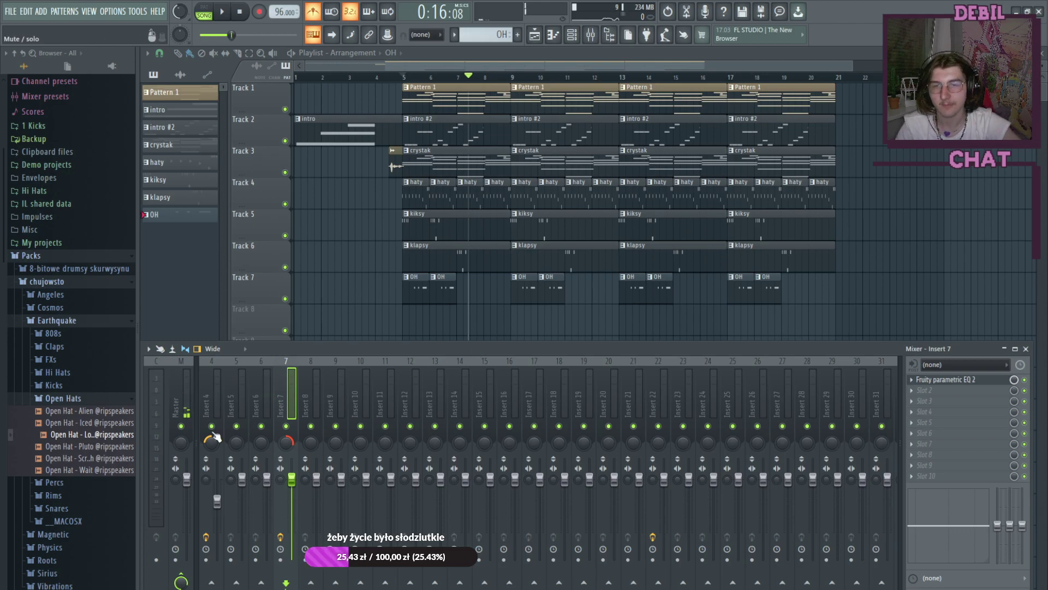
{"action": "left_click_drag", "start_coordinate": [222, 452], "coordinate": [214, 451]}
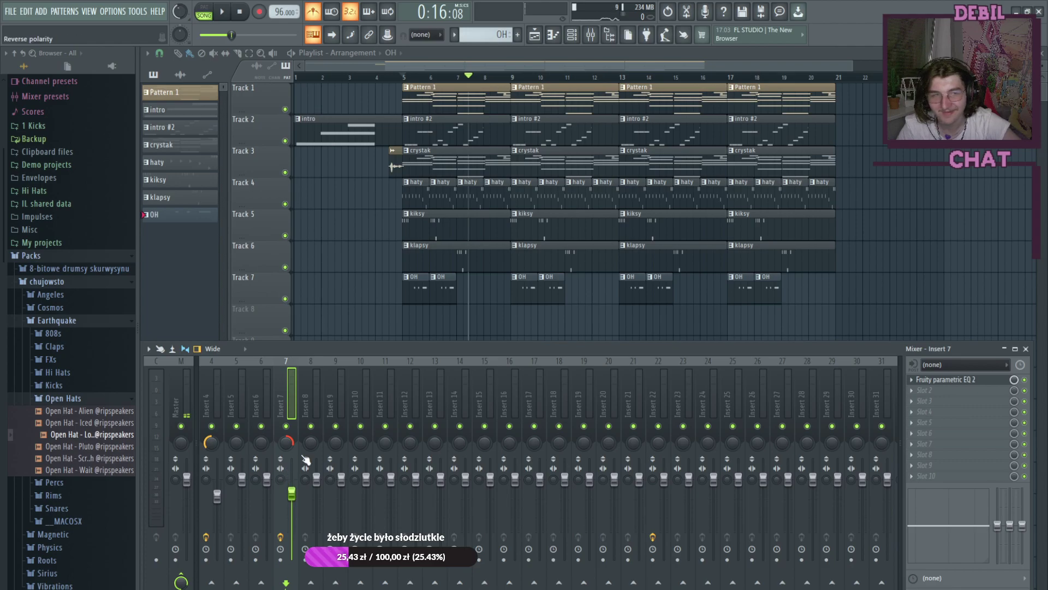
{"action": "left_click", "coordinate": [199, 370]}
{"action": "left_click", "coordinate": [145, 369]}
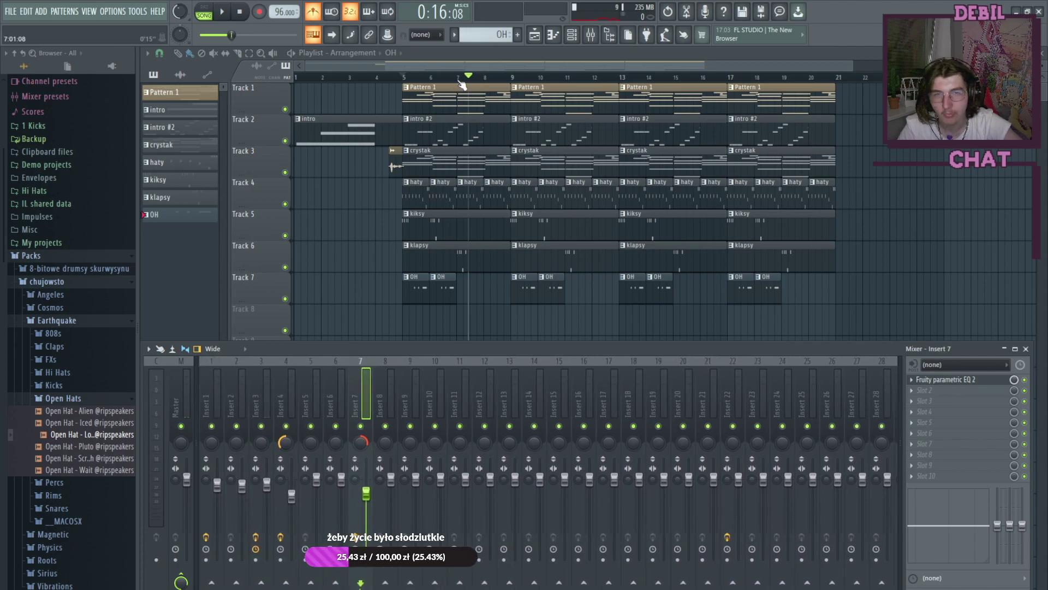
Step: Audition the Rim - Mxgic sample from the Earthquake pack's Rims folder at different pitches
{"action": "left_click", "coordinate": [418, 77]}
{"action": "key", "text": "F9"}
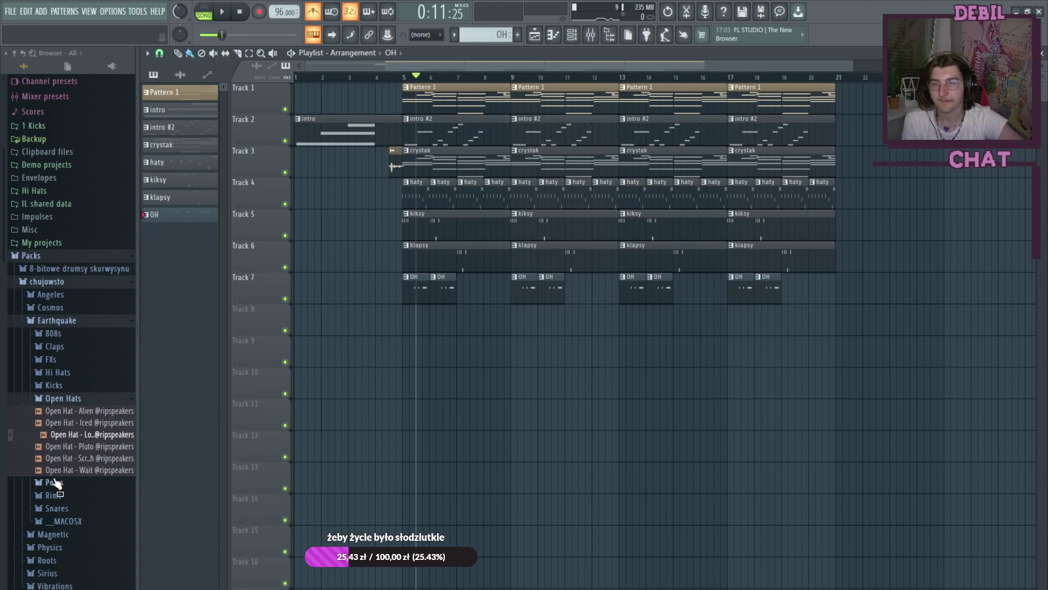
{"action": "left_click", "coordinate": [53, 494]}
{"action": "left_click", "coordinate": [78, 510]}
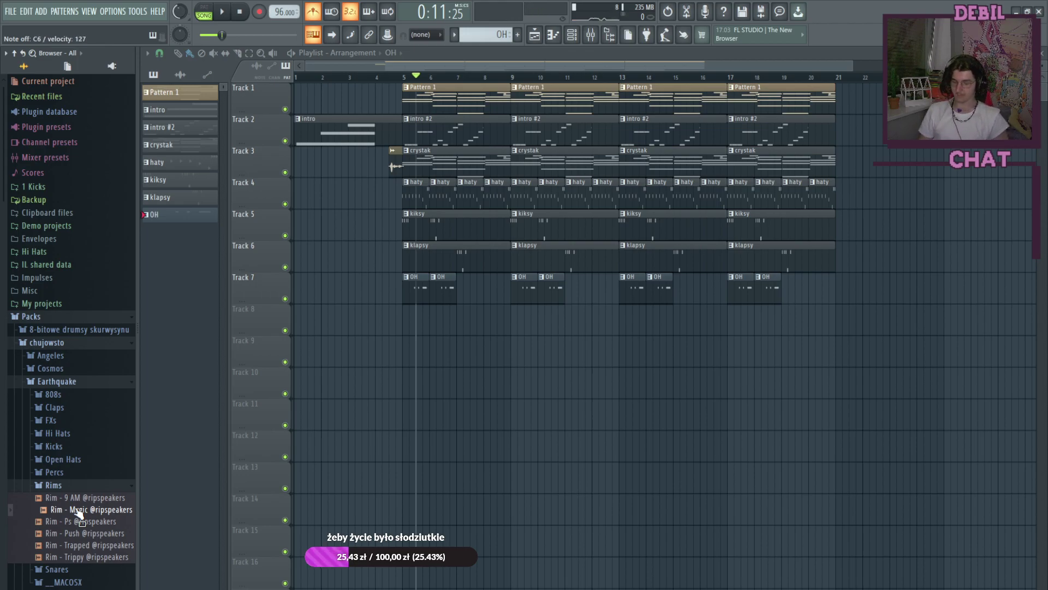
{"action": "key", "text": "p"}
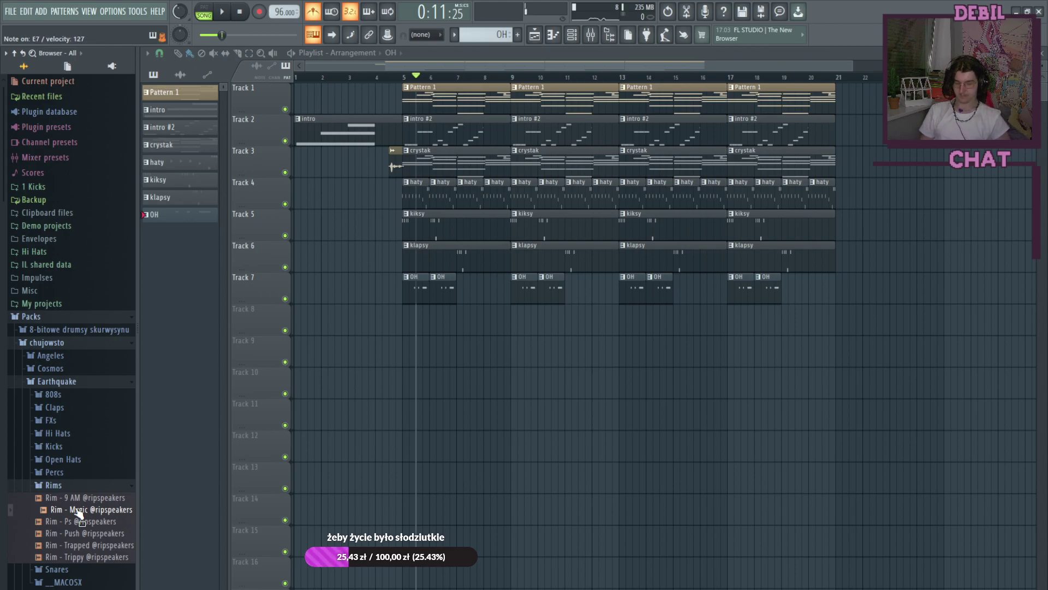
{"action": "key", "text": "e"}
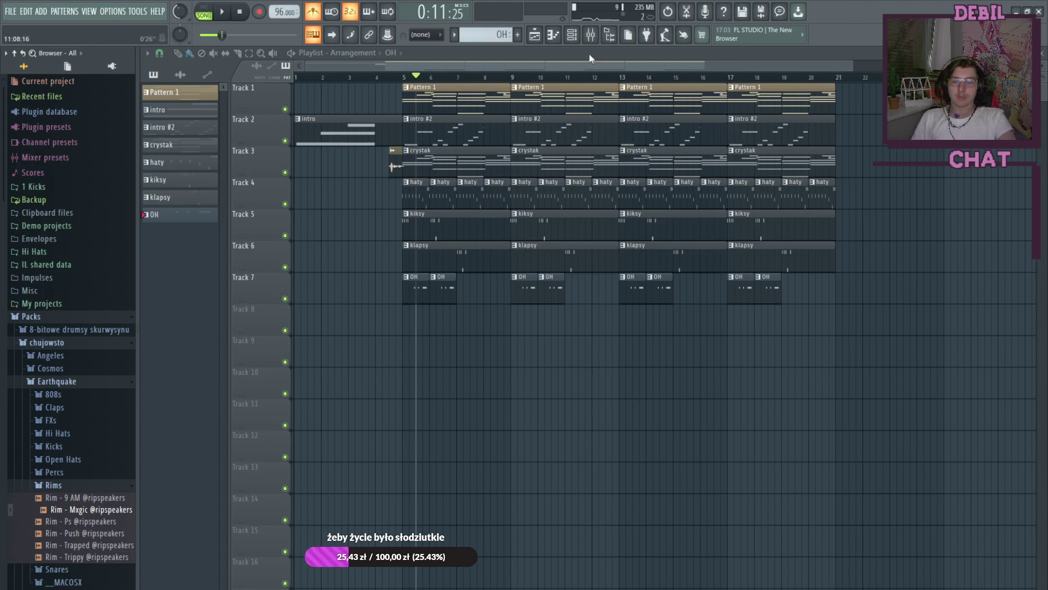
Step: Add the Rim - Mxgic sample as a new channel and route it to mixer Insert 8
{"action": "left_click", "coordinate": [590, 35]}
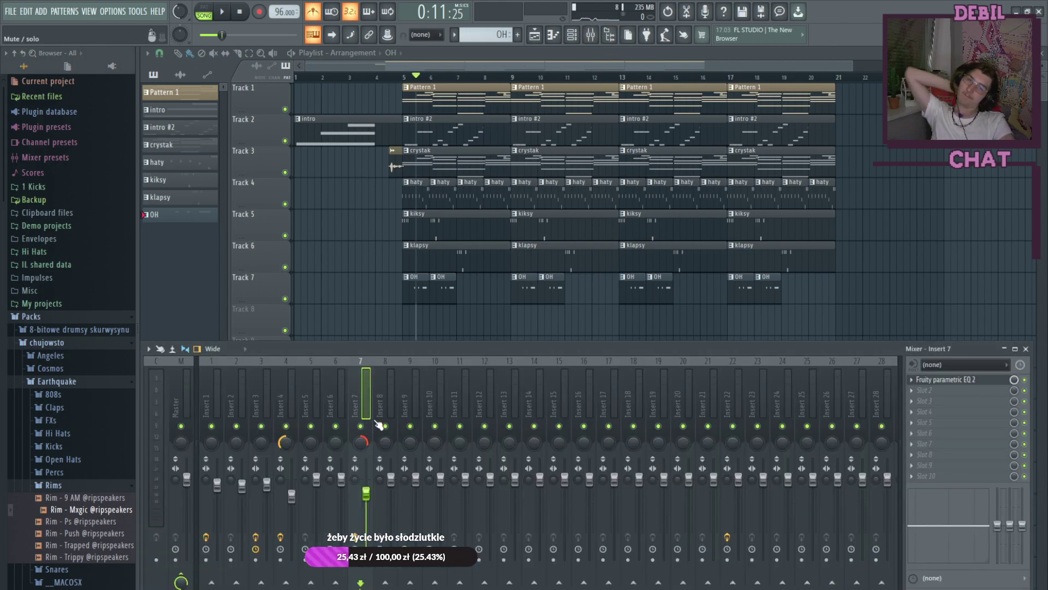
{"action": "left_click", "coordinate": [397, 406]}
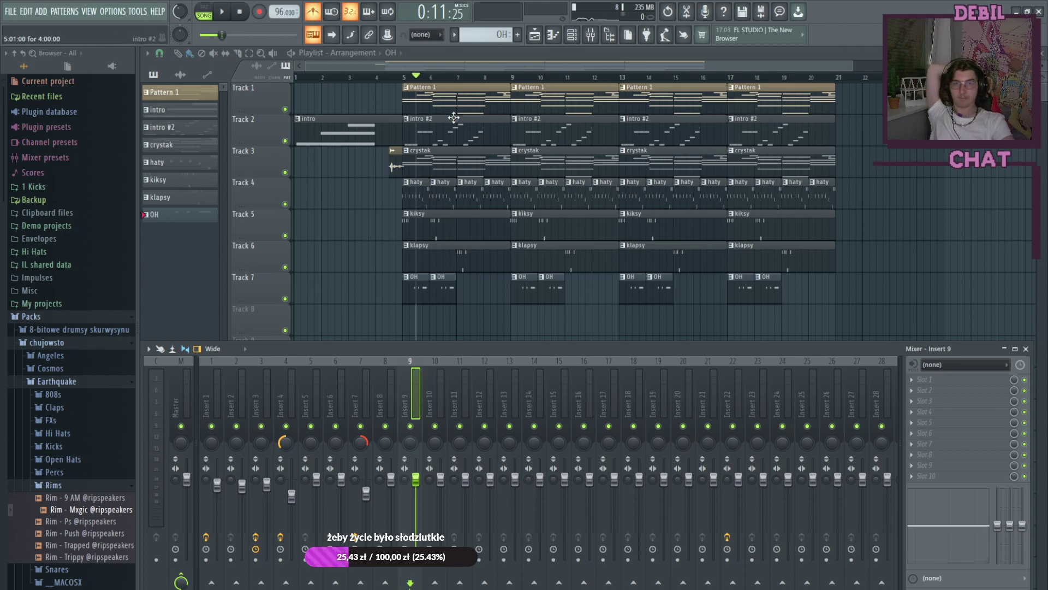
{"action": "left_click", "coordinate": [394, 391]}
{"action": "left_click", "coordinate": [572, 34]}
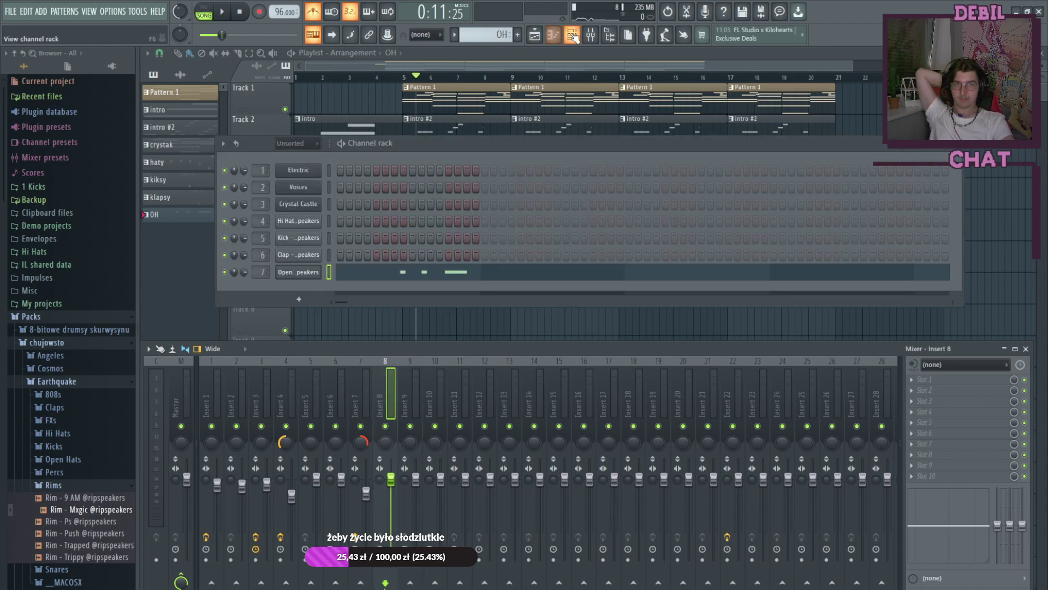
{"action": "left_click", "coordinate": [68, 498]}
{"action": "left_click_drag", "start_coordinate": [65, 509], "coordinate": [300, 280]}
{"action": "scroll", "coordinate": [267, 289], "scroll_direction": "up", "scroll_amount": 4}
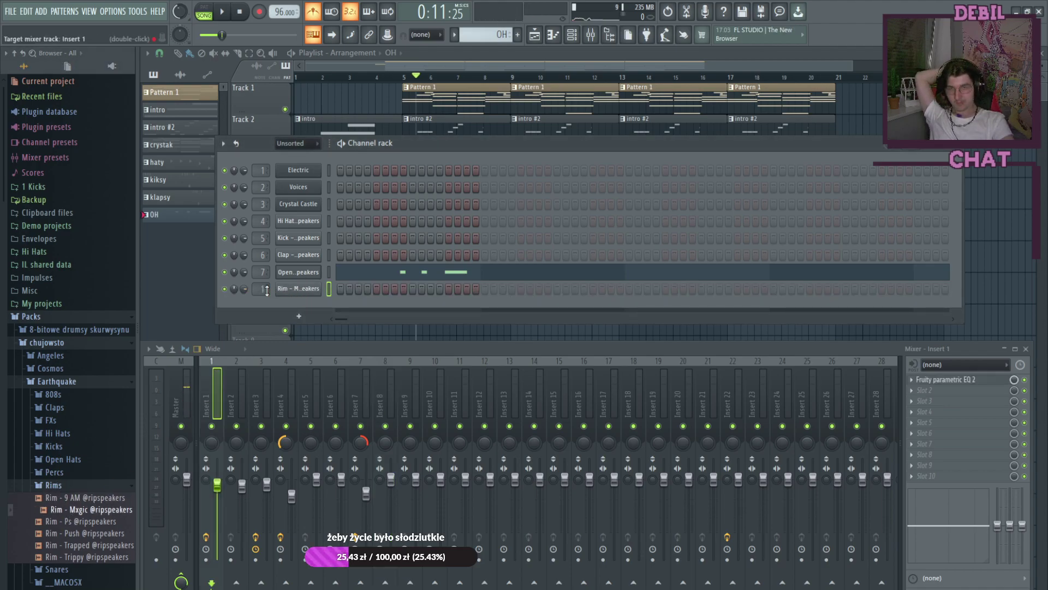
{"action": "scroll", "coordinate": [267, 288], "scroll_direction": "up", "scroll_amount": 4}
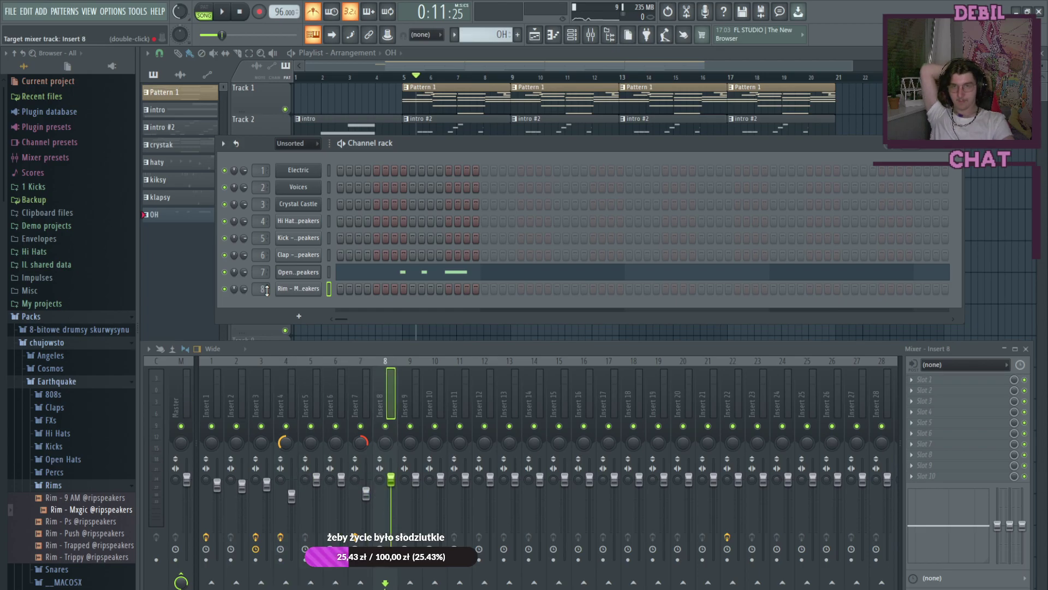
Step: Switch to pattern mode and create a new pattern named rimy
{"action": "key", "text": "l"}
{"action": "left_click", "coordinate": [572, 36]}
{"action": "left_click", "coordinate": [572, 36]}
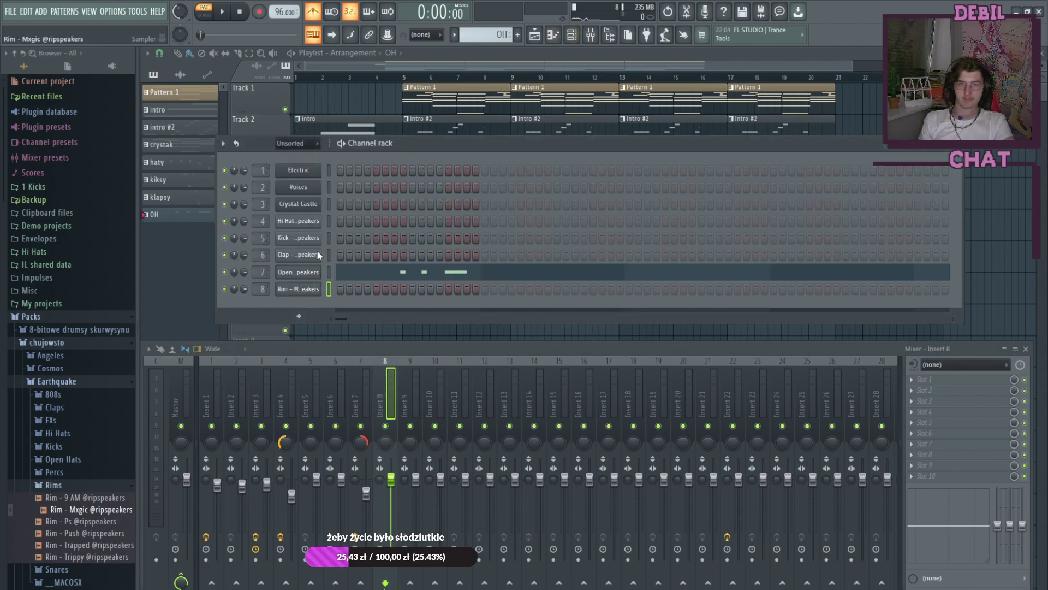
{"action": "left_click", "coordinate": [518, 34]}
{"action": "key", "text": "F2"}
{"action": "type", "text": "rimy"}
{"action": "key", "text": "Return"}
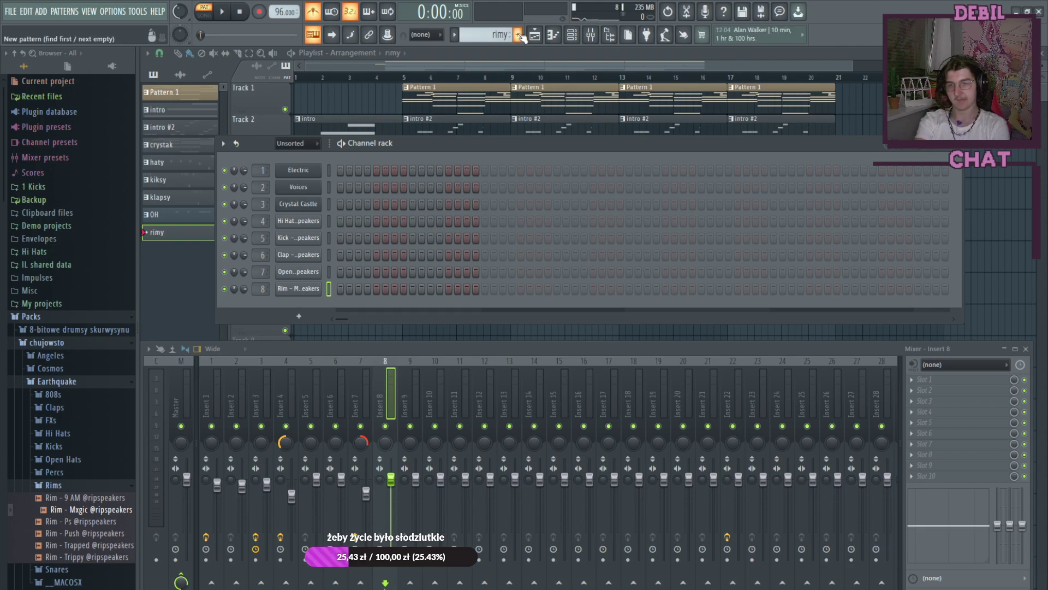
Step: Open the Rim - Mxgic piano roll and rehearse a rim rhythm around the notes G5 and F5
{"action": "key", "text": "F7"}
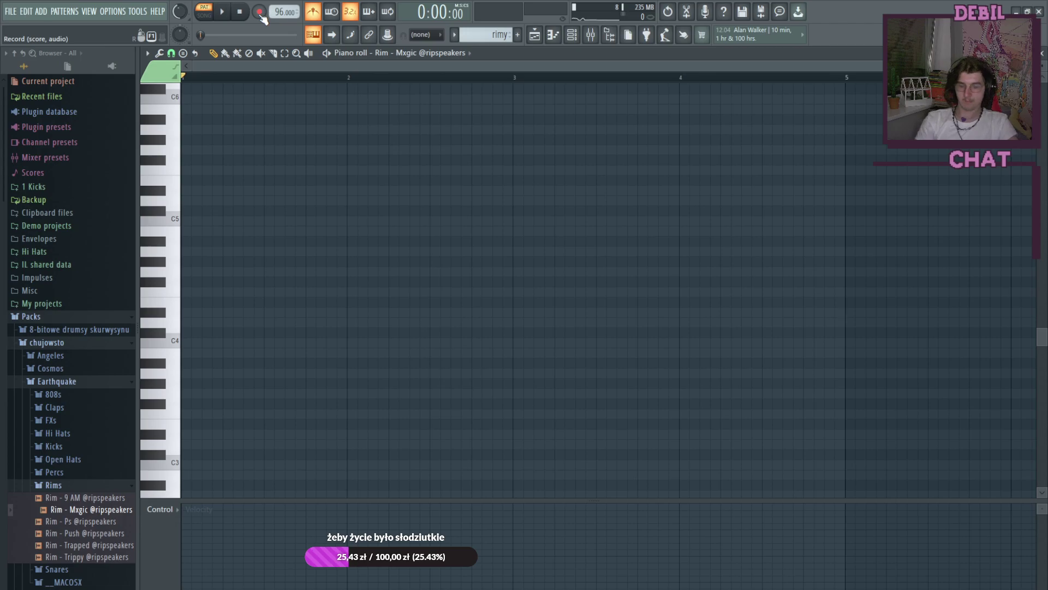
{"action": "key", "text": "e"}
{"action": "key", "text": "r"}
{"action": "key", "text": "t"}
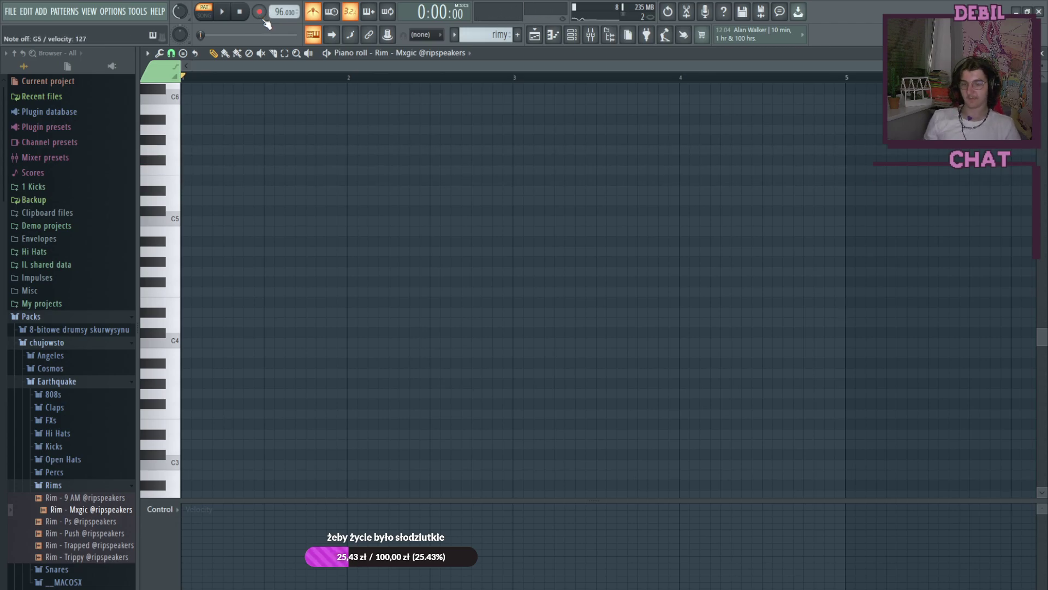
{"action": "key", "text": "b"}
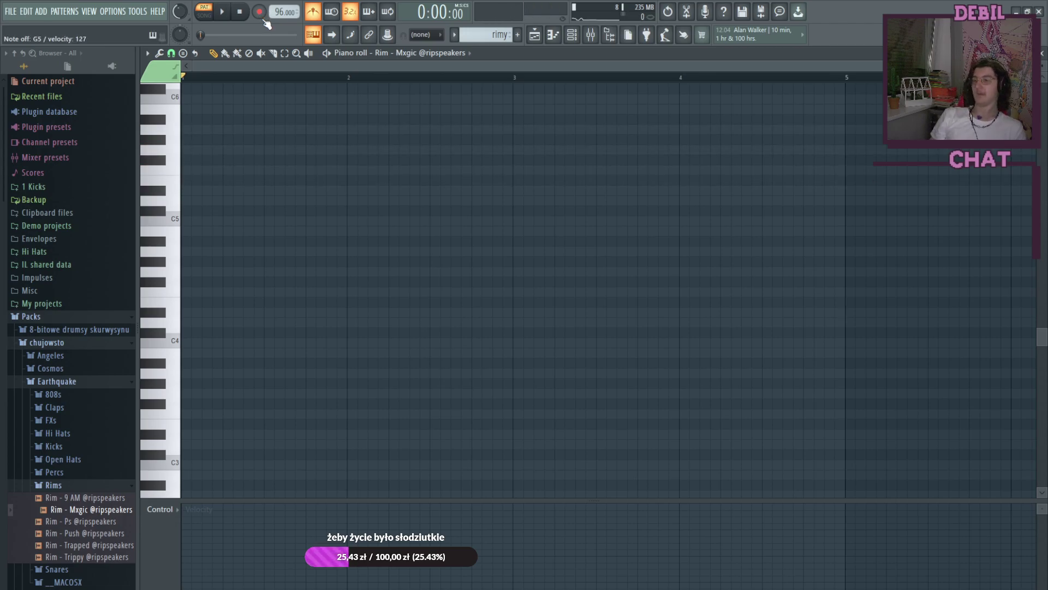
{"action": "key", "text": "b"}
{"action": "key", "text": "v"}
{"action": "key", "text": "v"}
{"action": "key", "text": "b"}
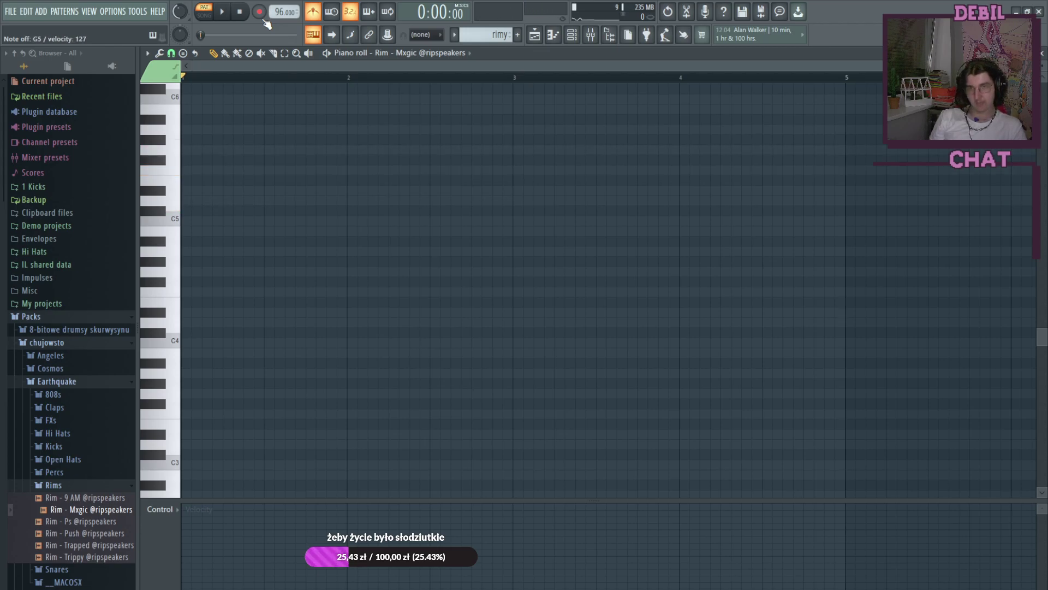
{"action": "key", "text": "v"}
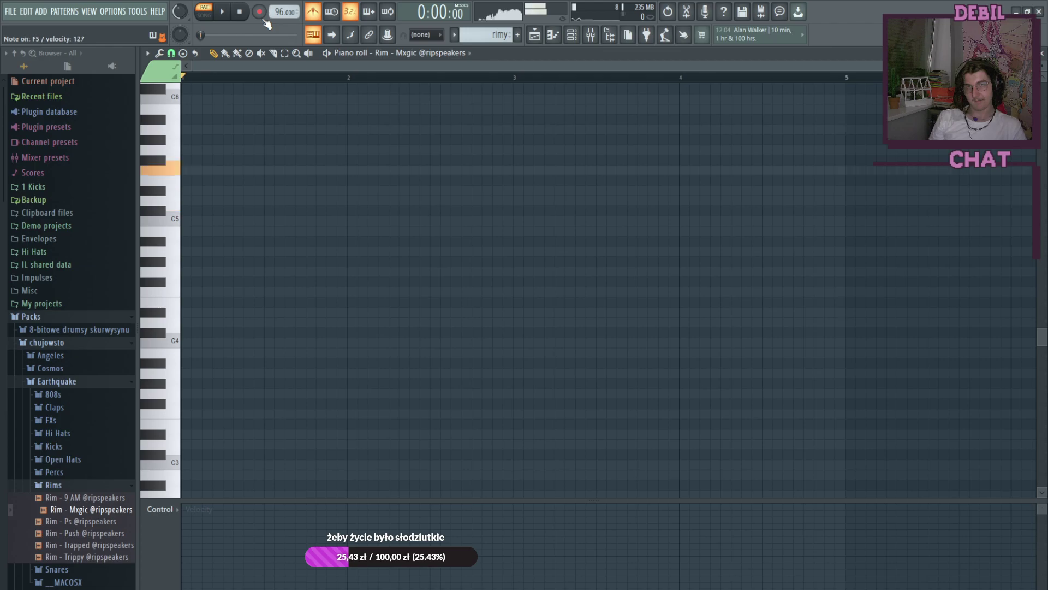
{"action": "key", "text": "b"}
{"action": "key", "text": "v"}
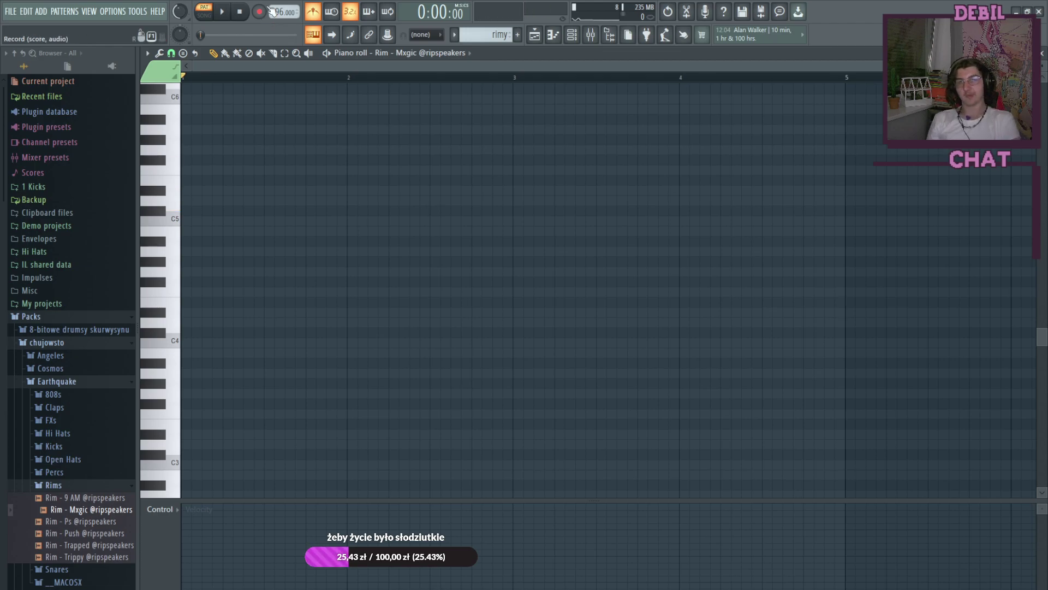
Step: Record a live take of a repeating G5, D5, F5 rim phrase into the rimy pattern
{"action": "left_click", "coordinate": [261, 15]}
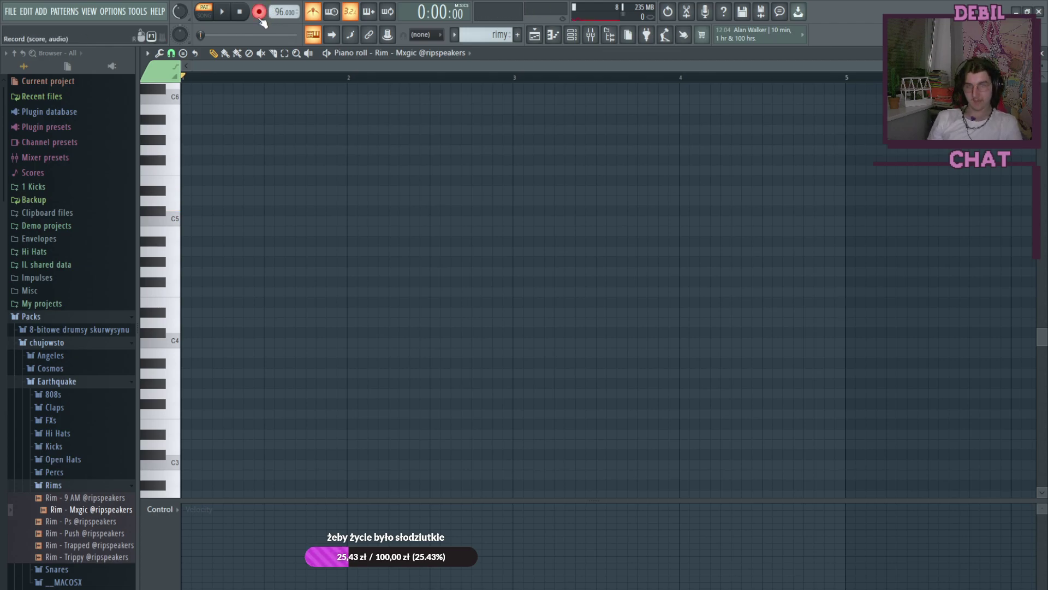
{"action": "left_click", "coordinate": [221, 12]}
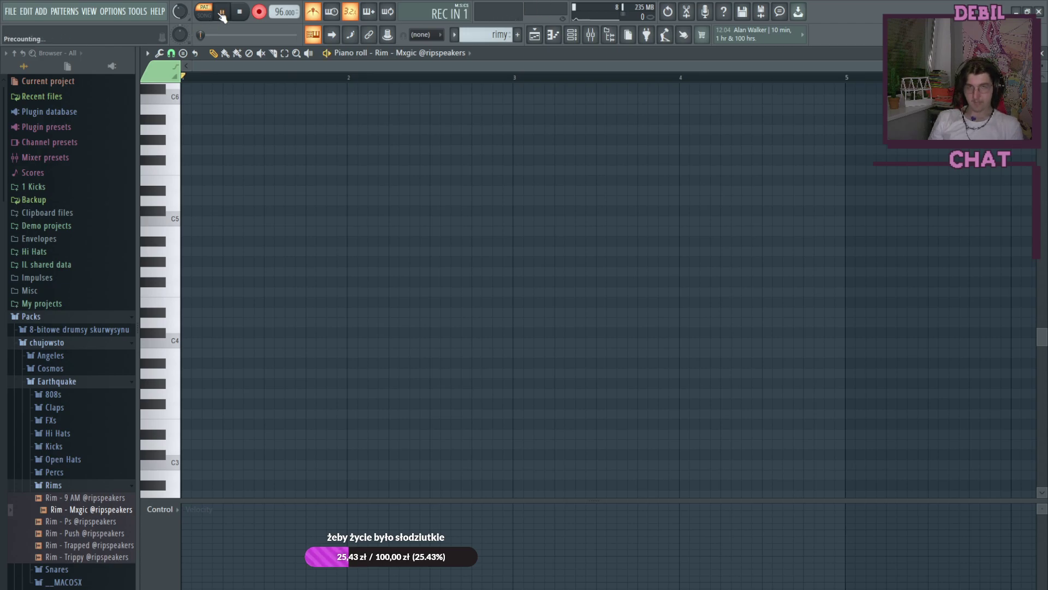
{"action": "key", "text": "b"}
{"action": "key", "text": "x"}
{"action": "key", "text": "v"}
{"action": "key", "text": "b"}
{"action": "key", "text": "x"}
{"action": "key", "text": "v"}
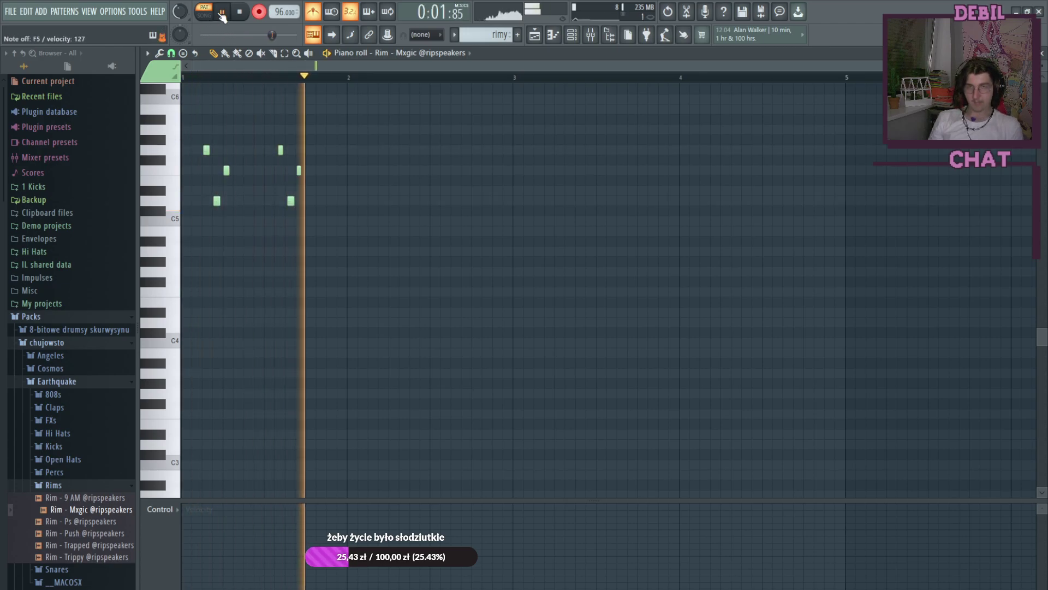
{"action": "key", "text": "b"}
{"action": "key", "text": "x"}
{"action": "key", "text": "v"}
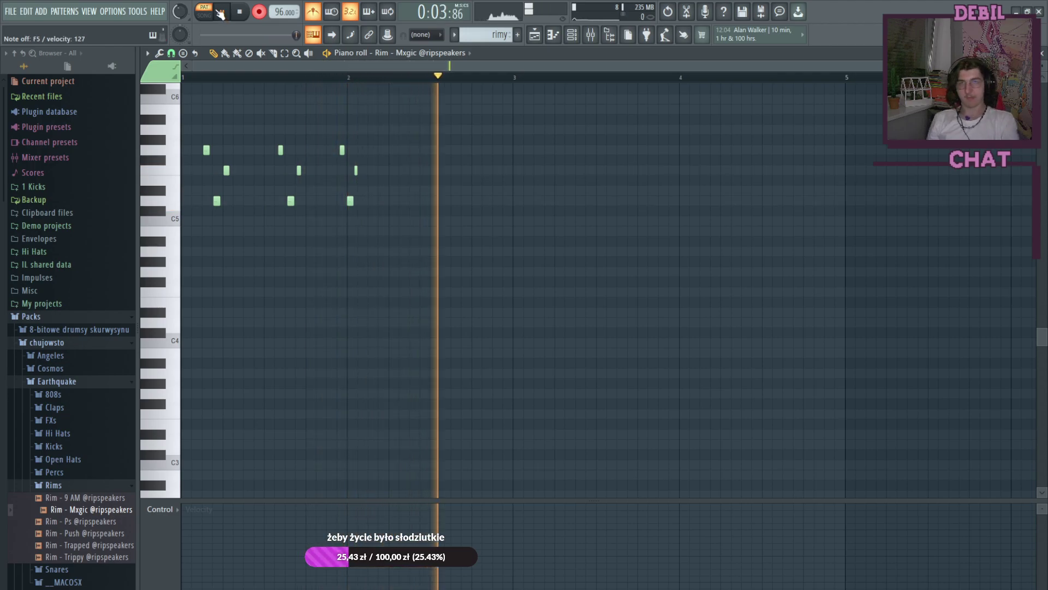
{"action": "left_click", "coordinate": [247, 16]}
Step: Delete the last three recorded rim notes and shift the remaining six about half a beat later
{"action": "right_click", "coordinate": [342, 150]}
{"action": "right_click", "coordinate": [350, 201]}
{"action": "right_click", "coordinate": [356, 170]}
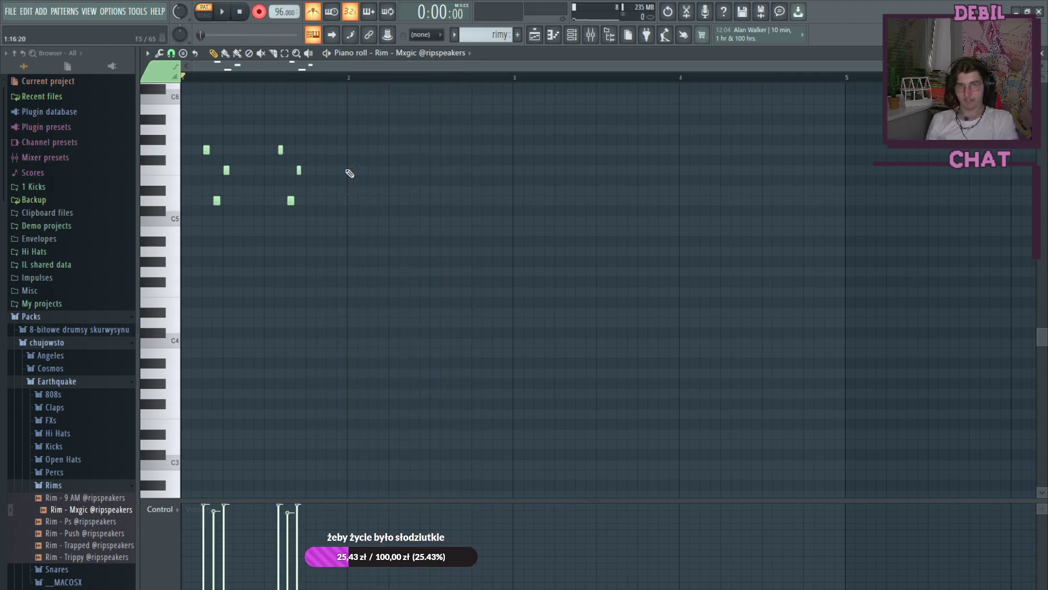
{"action": "left_click_drag", "start_coordinate": [334, 115], "coordinate": [145, 234]}
{"action": "left_click_drag", "start_coordinate": [217, 201], "coordinate": [235, 200]}
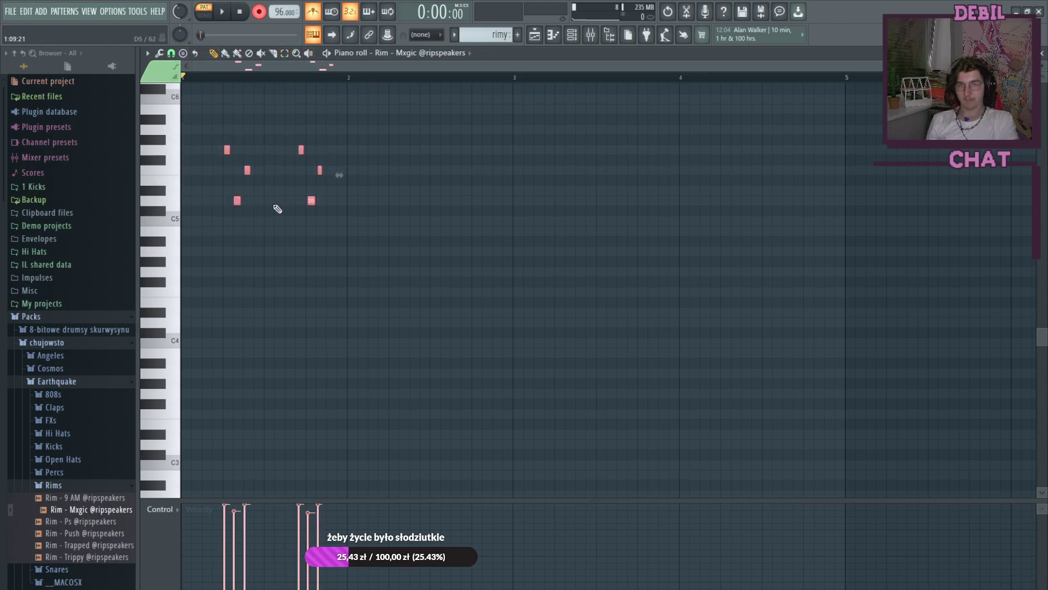
{"action": "left_click", "coordinate": [356, 253]}
Step: Place one-bar rimy clips on Track 8 of the playlist at bars 8, 12, 16 and 20
{"action": "left_click", "coordinate": [535, 37]}
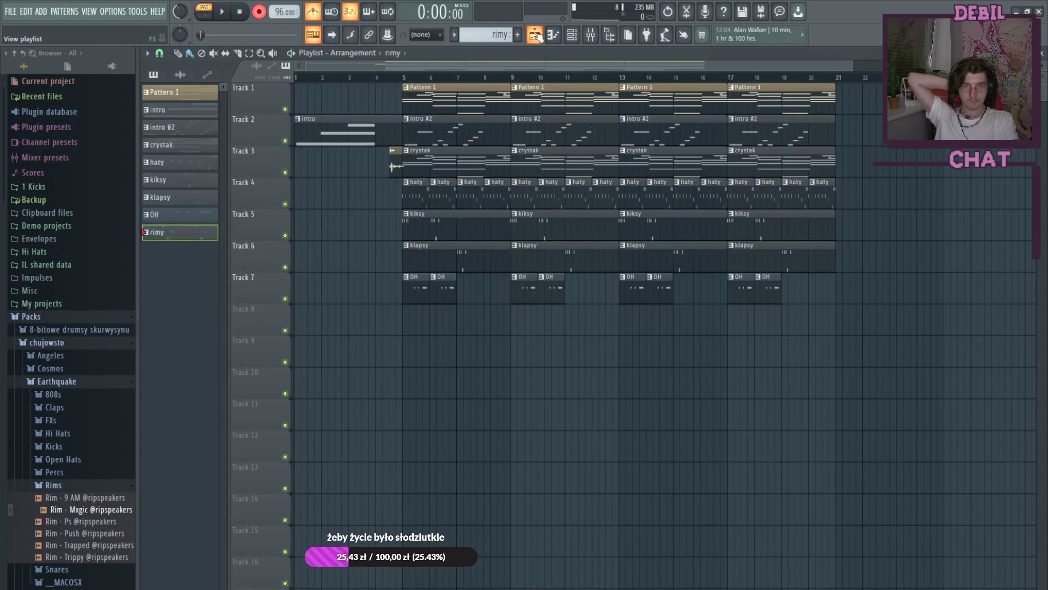
{"action": "left_click", "coordinate": [489, 323]}
{"action": "mouse_move", "coordinate": [489, 323]}
{"action": "left_mouse_down"}
{"action": "mouse_move", "coordinate": [493, 290]}
{"action": "mouse_move", "coordinate": [493, 329]}
{"action": "left_mouse_up"}
{"action": "left_click", "coordinate": [599, 320]}
{"action": "left_click", "coordinate": [704, 323]}
{"action": "left_click", "coordinate": [818, 324]}
{"action": "left_click_drag", "start_coordinate": [817, 325], "coordinate": [811, 325]}
Step: Play the arrangement in song mode from bar 5 to check the rimy clips
{"action": "left_click", "coordinate": [204, 16]}
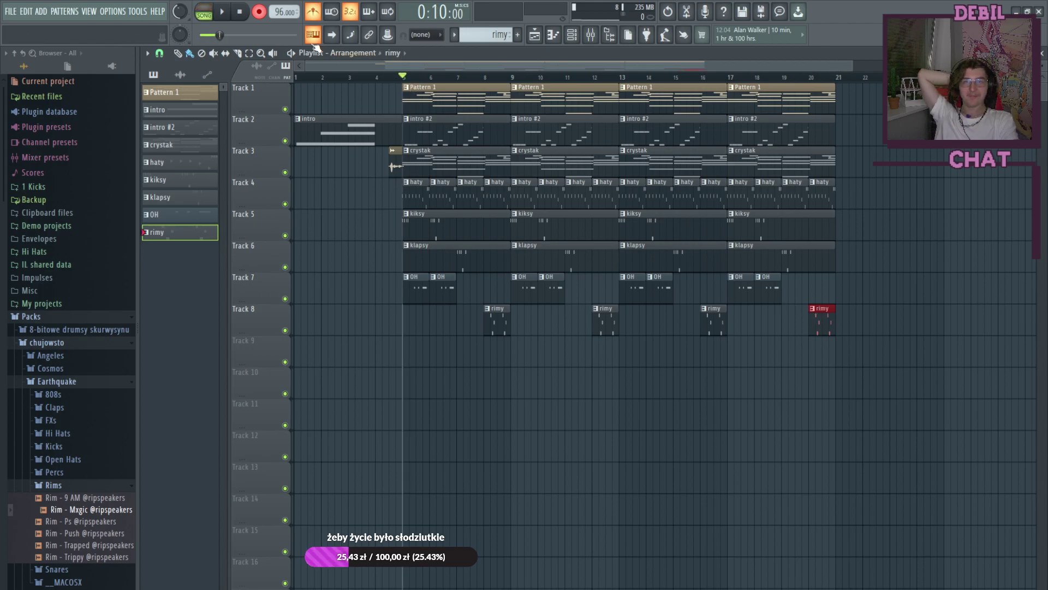
{"action": "left_click", "coordinate": [221, 11]}
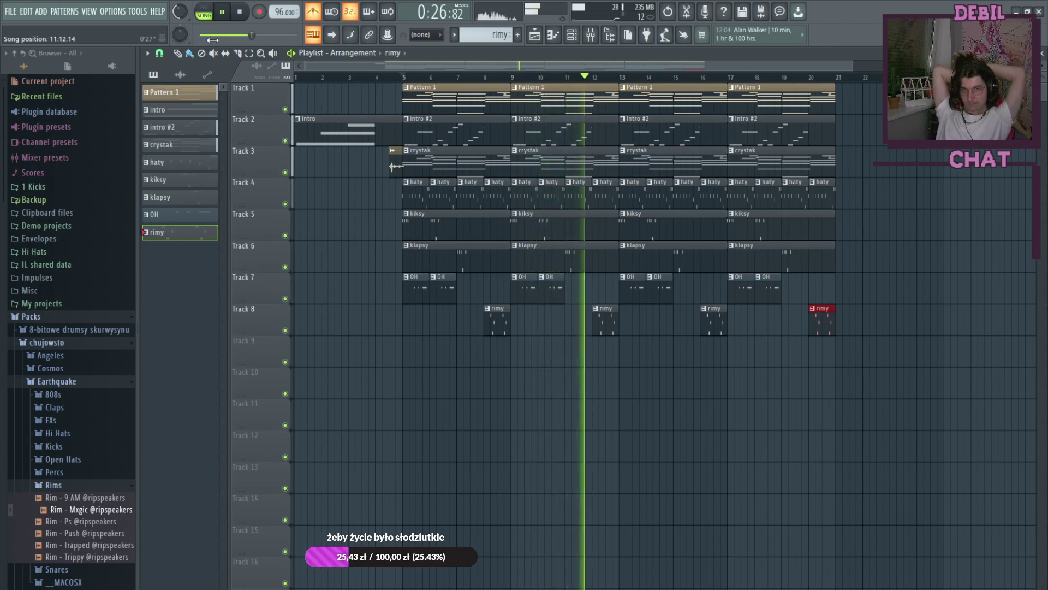
{"action": "left_click", "coordinate": [219, 11]}
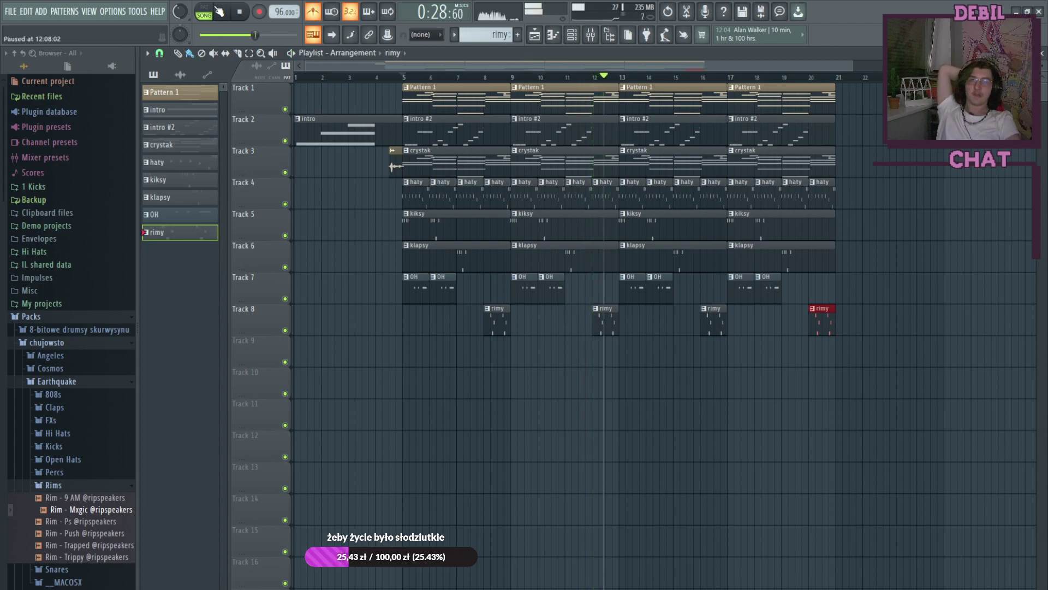